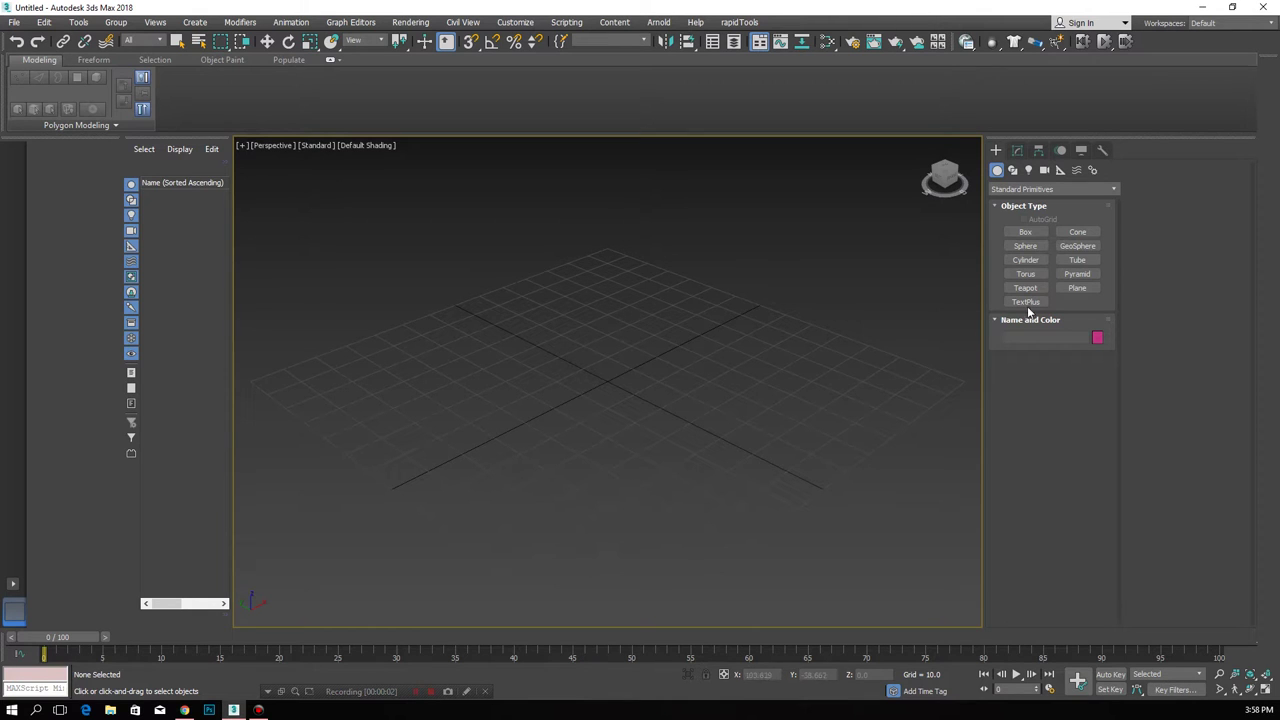
# - Create a plane on the grid and apply the axe reference photo to it as its texture
pyautogui.click(1066, 287)
pyautogui.moveTo(491, 406); pyautogui.dragTo(789, 382)
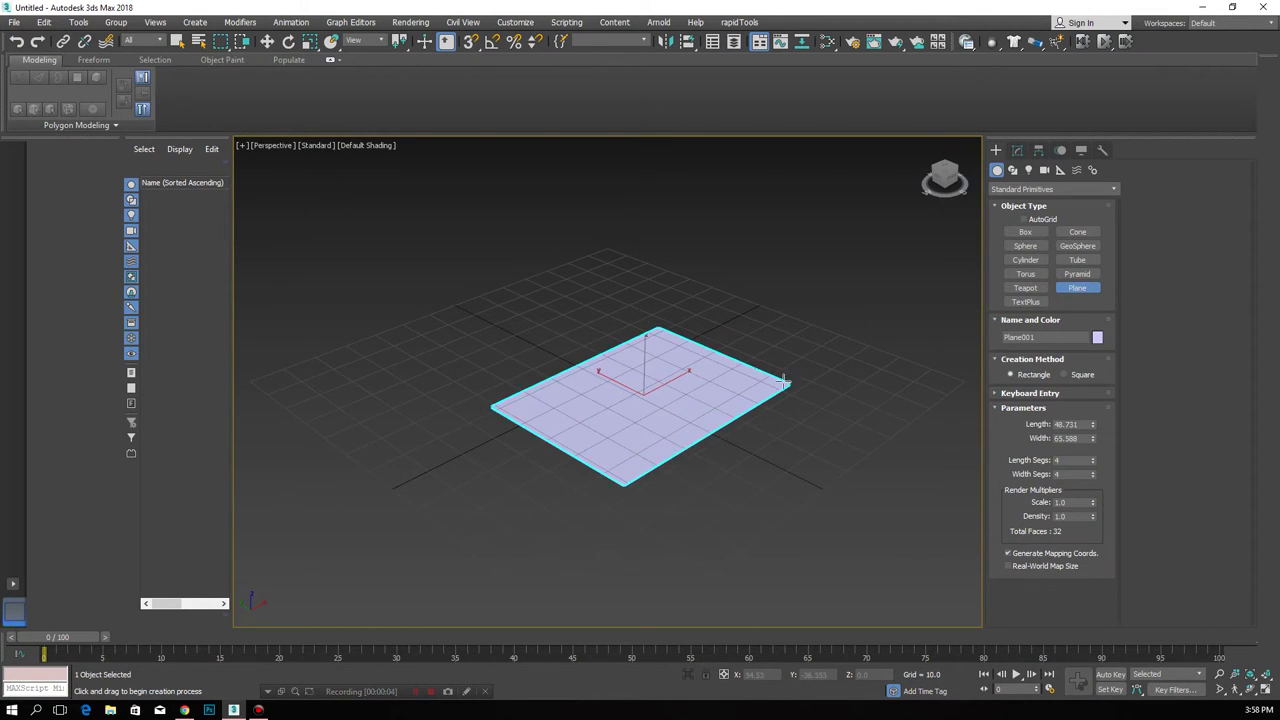
pyautogui.click(267, 42)
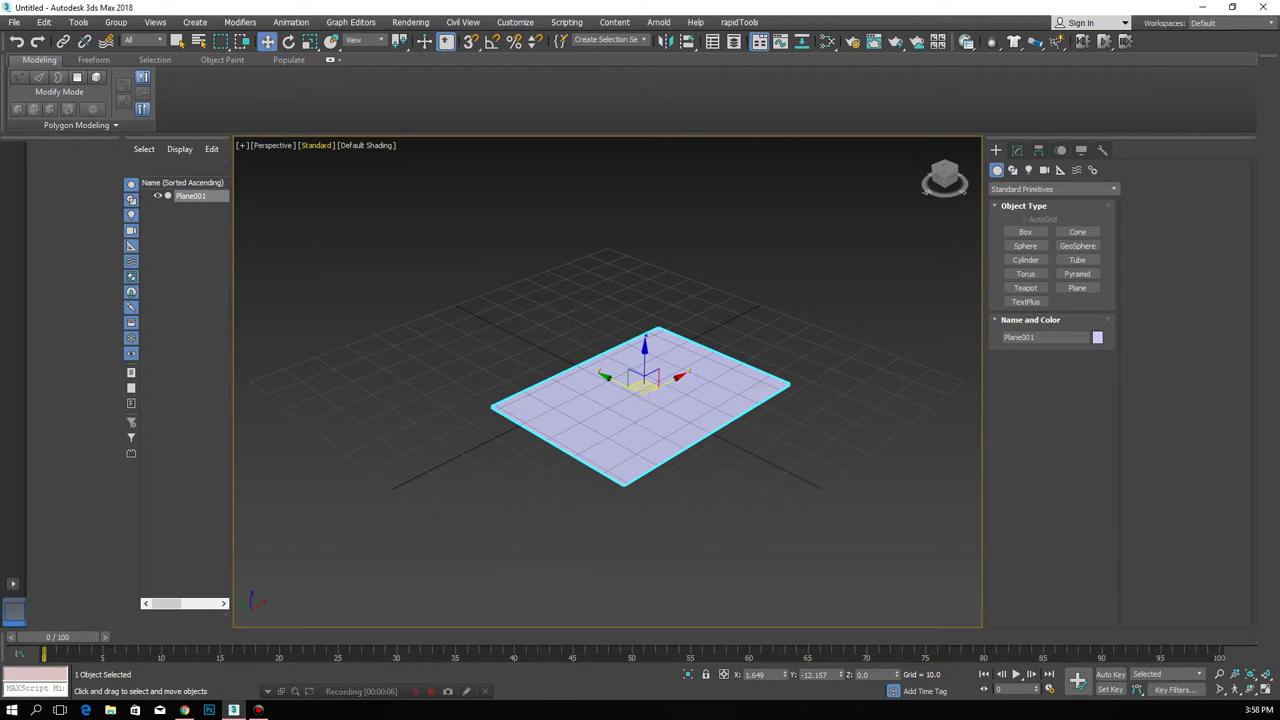
pyautogui.moveTo(352, 250); pyautogui.dragTo(611, 428)
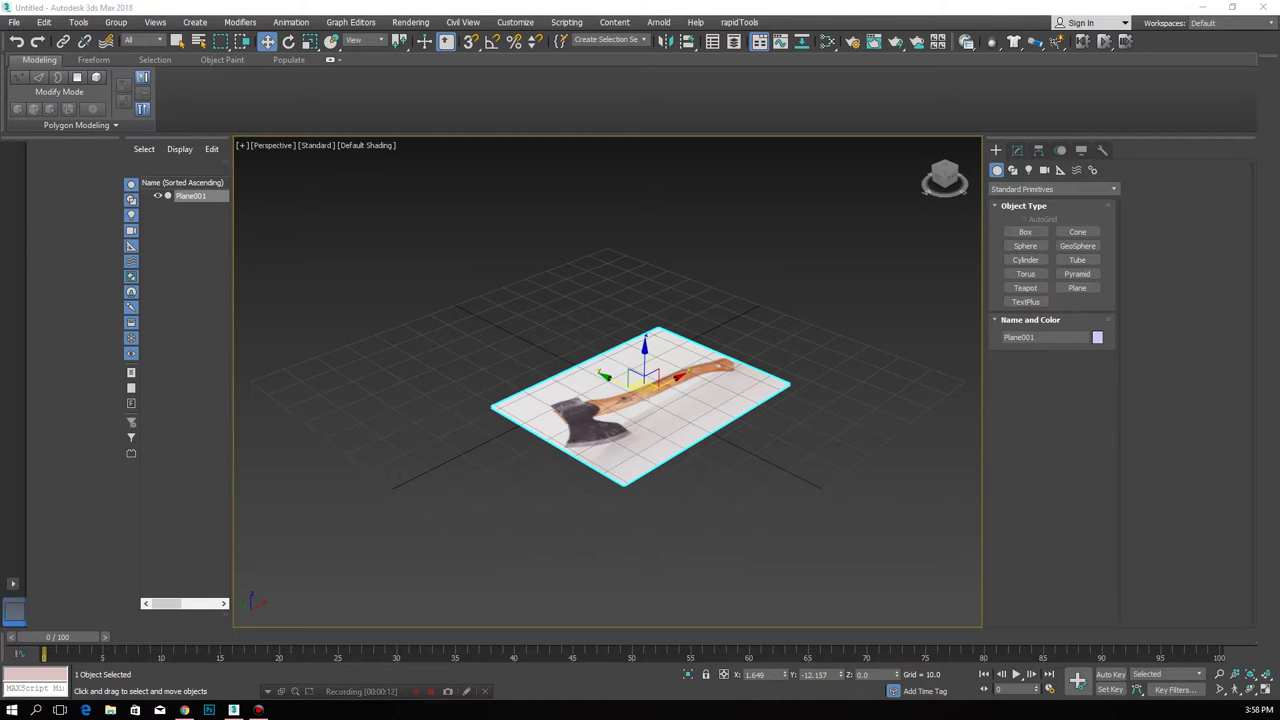
# - Set Plane001 to width 200 and length 142.5, then try rotating it about its vertical axis
pyautogui.click(1017, 150)
pyautogui.moveTo(1093, 360); pyautogui.dragTo(1092, 345)
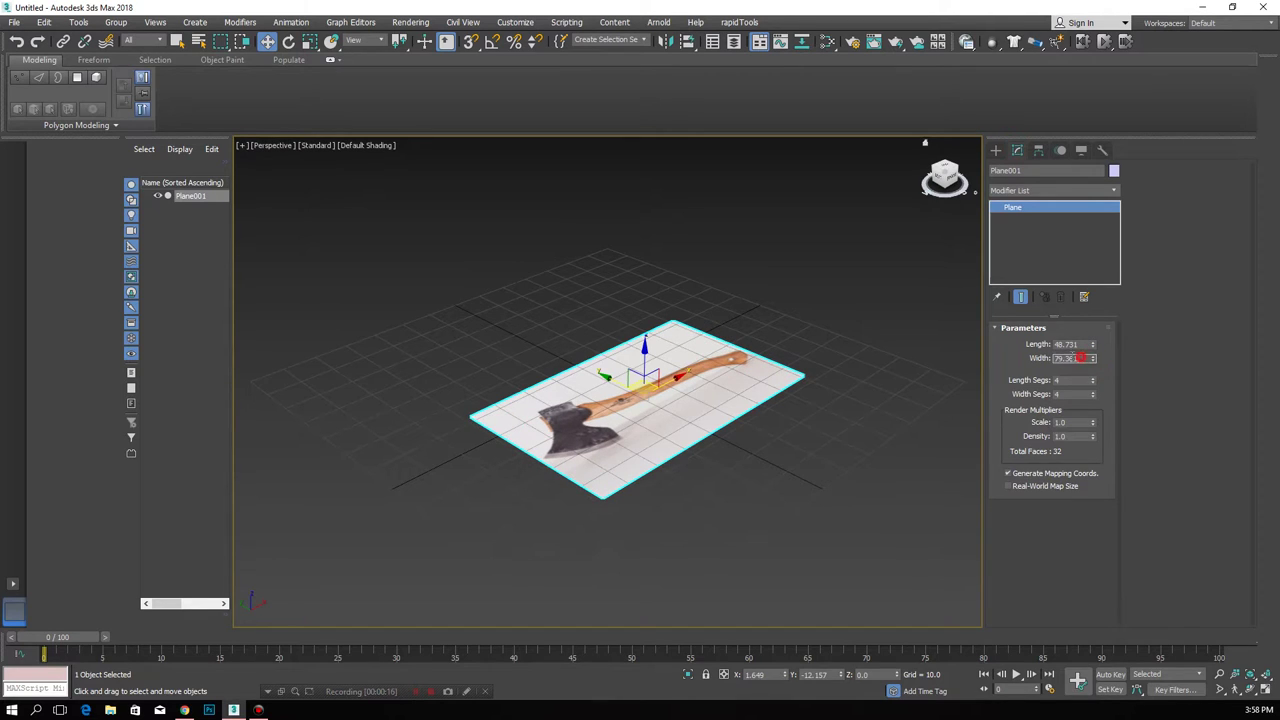
pyautogui.click(1081, 358)
pyautogui.write('200')
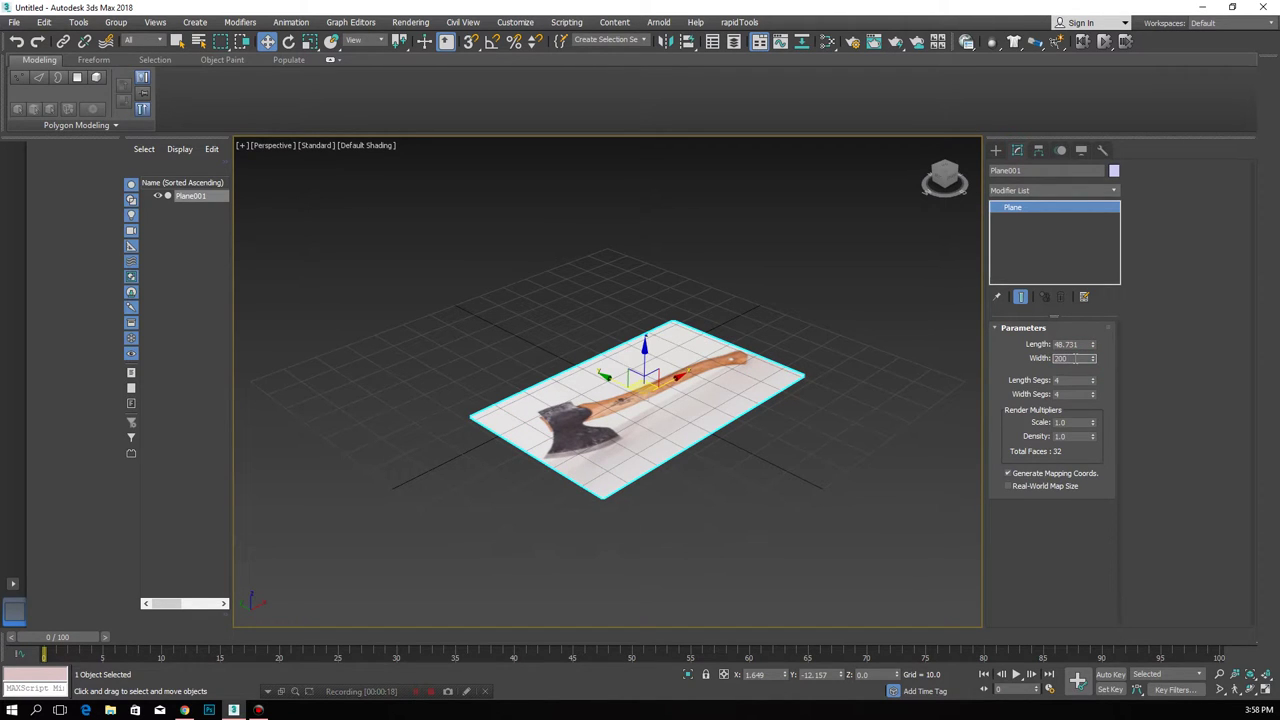
pyautogui.click(1081, 344)
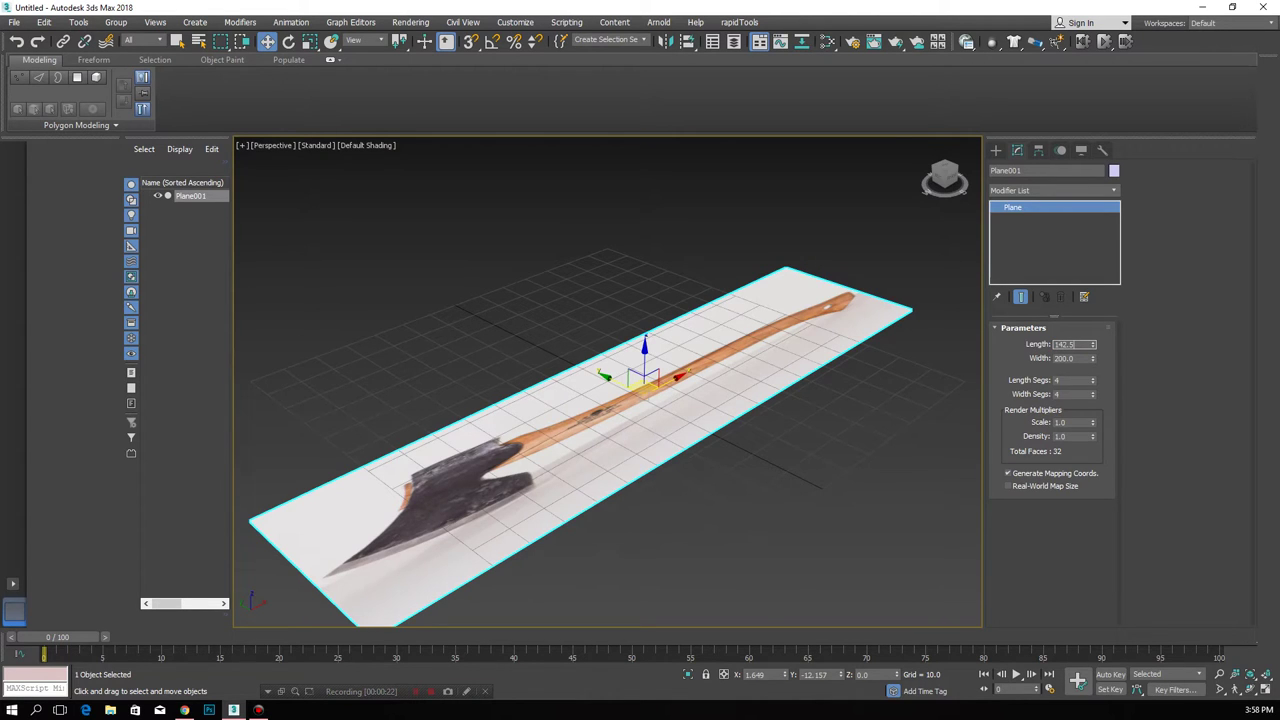
pyautogui.press('Return')
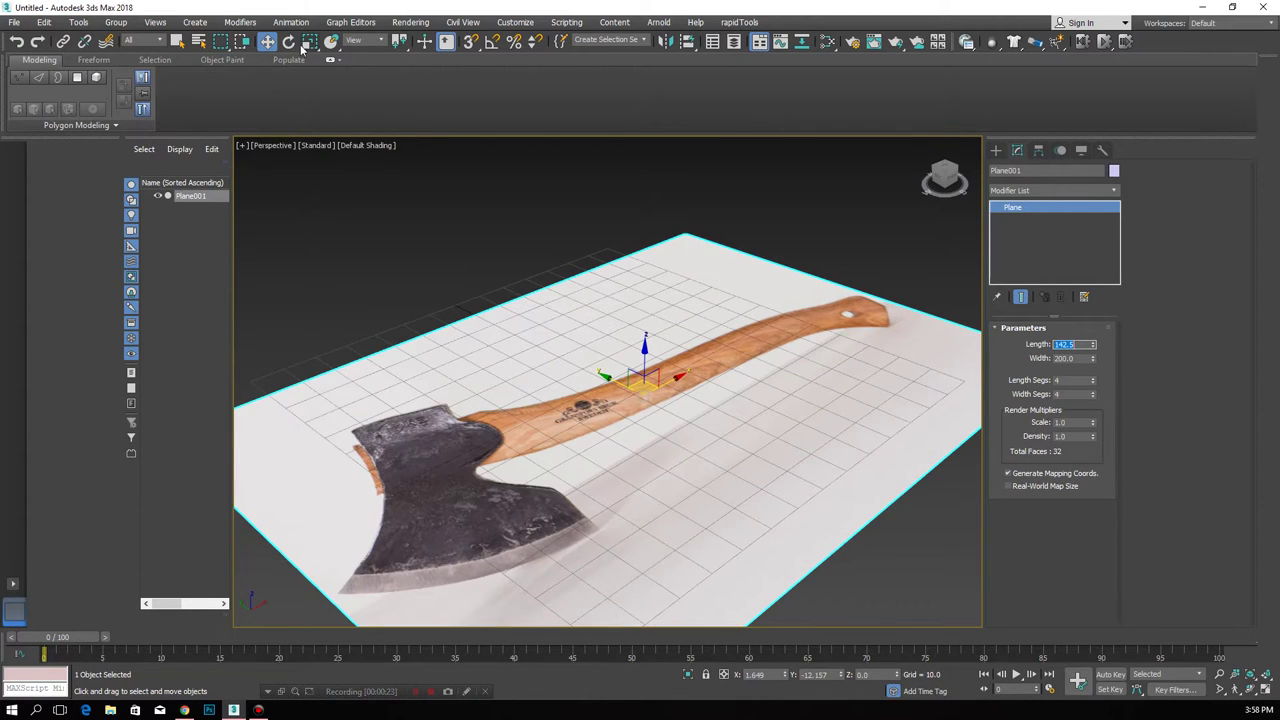
pyautogui.click(288, 41)
pyautogui.moveTo(658, 424)
pyautogui.mouseDown()
pyautogui.moveTo(549, 421)
pyautogui.moveTo(440, 440)
pyautogui.mouseUp()
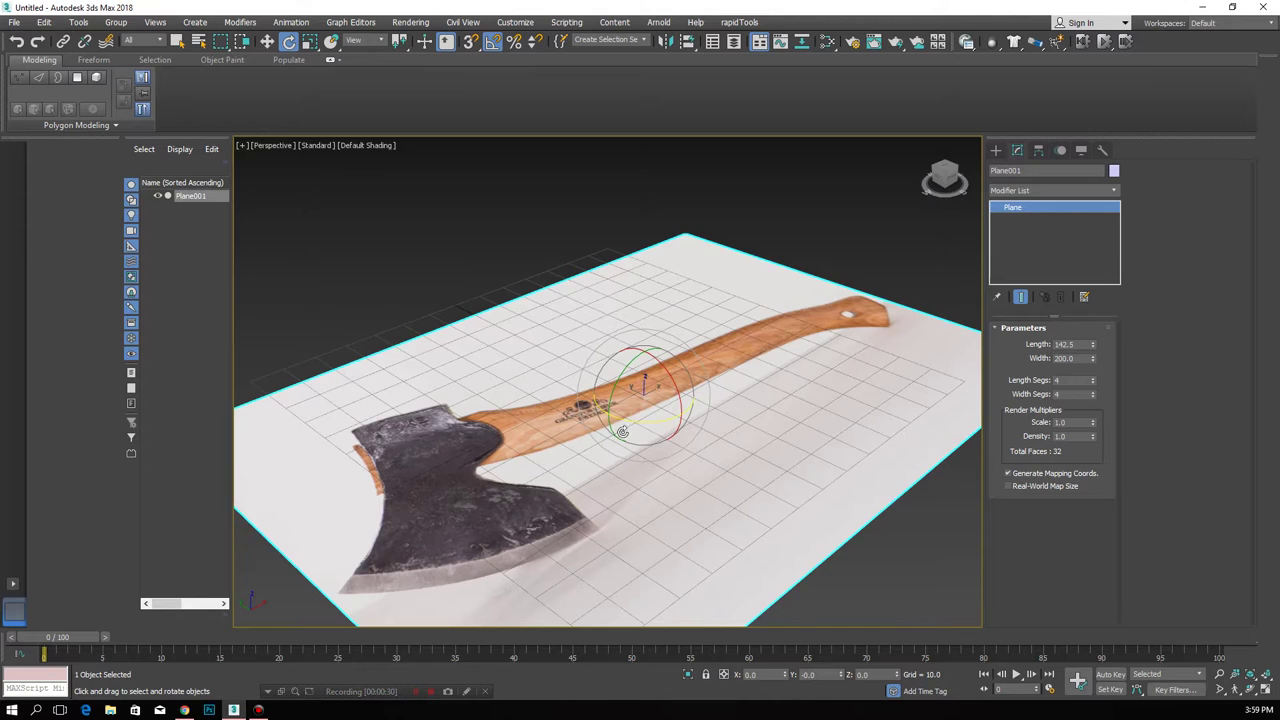
# - Rotate the reference plane 90° to stand it upright, then tilt it -20° about Y
pyautogui.moveTo(647, 421)
pyautogui.mouseDown()
pyautogui.moveTo(647, 380)
pyautogui.moveTo(700, 410)
pyautogui.mouseUp()
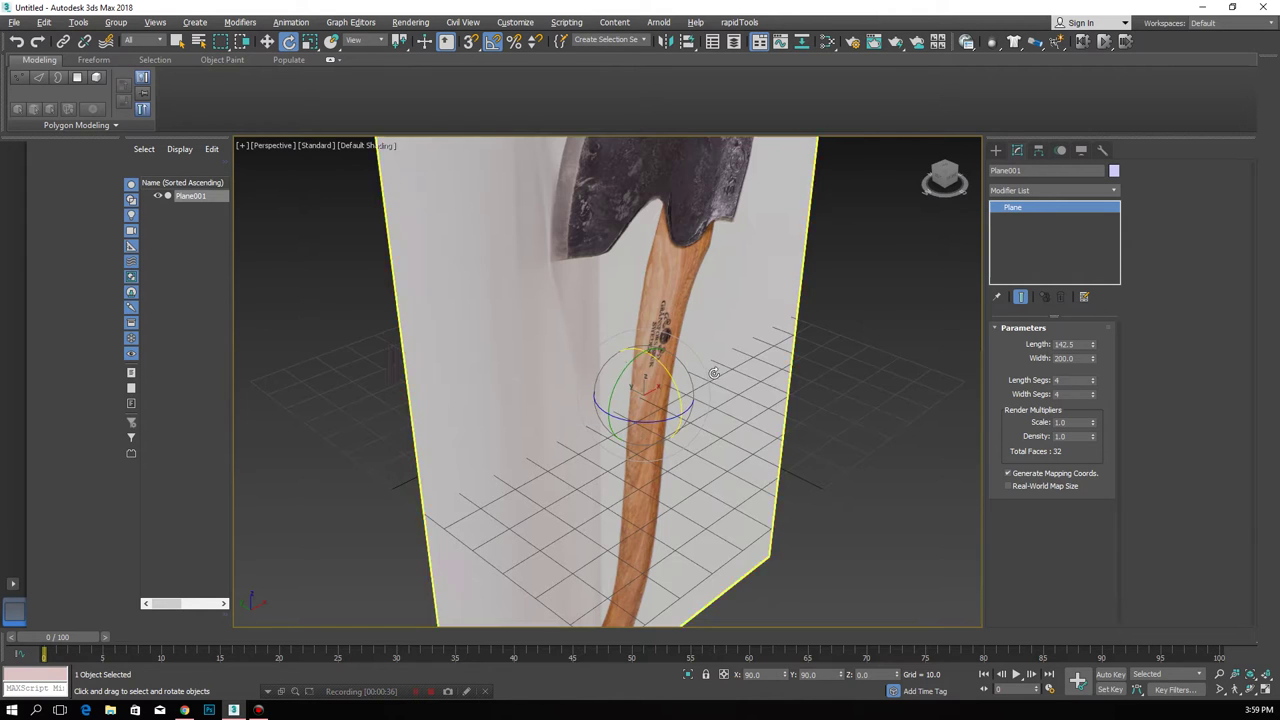
pyautogui.keyDown('alt'); pyautogui.moveTo(645, 368); pyautogui.dragTo(653, 352, button='middle'); pyautogui.keyUp('alt')
pyautogui.scroll(-3, 653, 352)
pyautogui.scroll(-2, 620, 385)
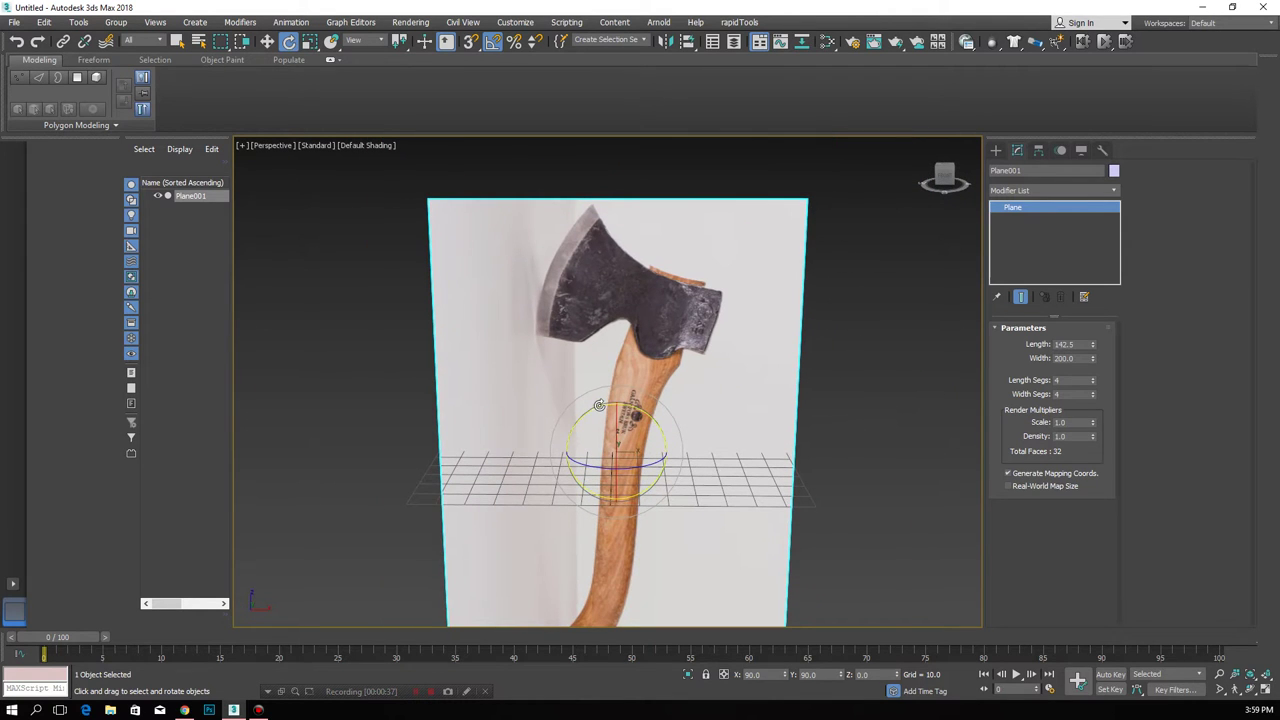
pyautogui.moveTo(600, 405); pyautogui.dragTo(588, 410)
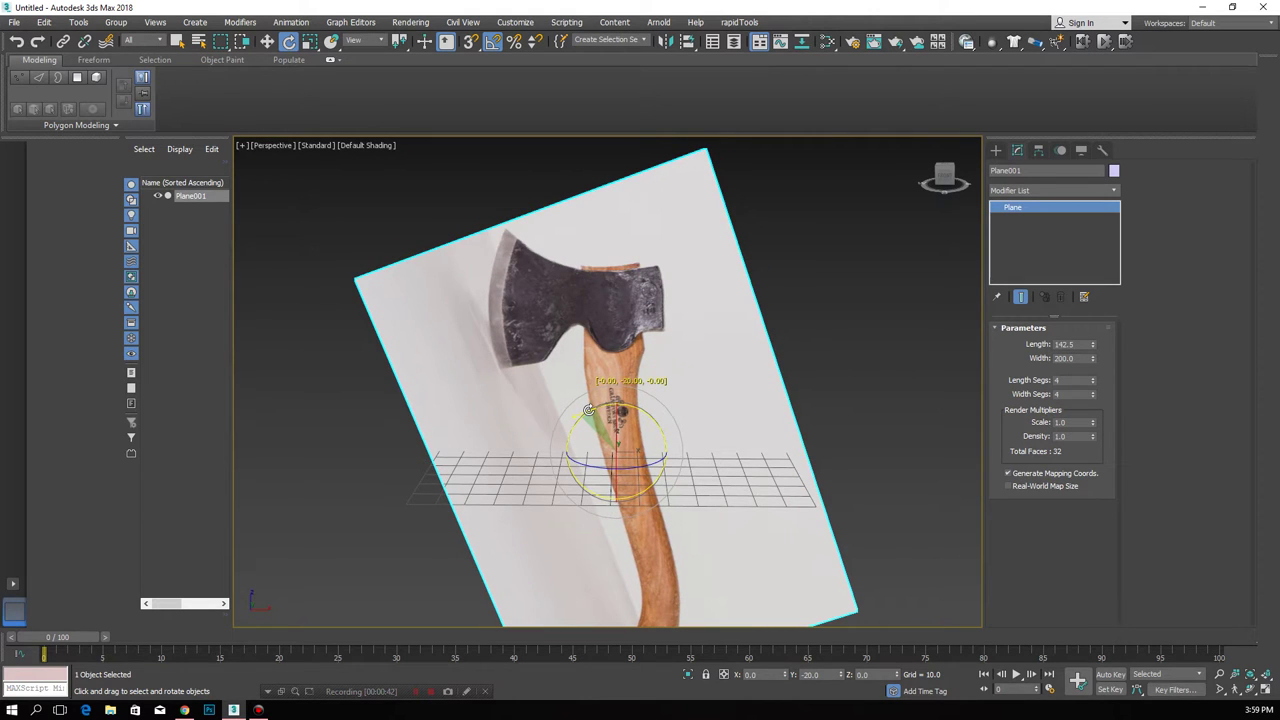
# - In a straight-on orthographic view, raise the axe plane higher above the grid
pyautogui.click(944, 180)
pyautogui.click(267, 41)
pyautogui.scroll(-3, 604, 338)
pyautogui.moveTo(604, 338); pyautogui.dragTo(610, 272)
# - Reduce the plane's tilt by 5° about Y, then deselect it and recentre the view
pyautogui.press('e')
pyautogui.moveTo(647, 287); pyautogui.dragTo(651, 283)
pyautogui.click(267, 41)
pyautogui.click(737, 300)
pyautogui.moveTo(666, 330); pyautogui.dragTo(633, 407, button='middle')
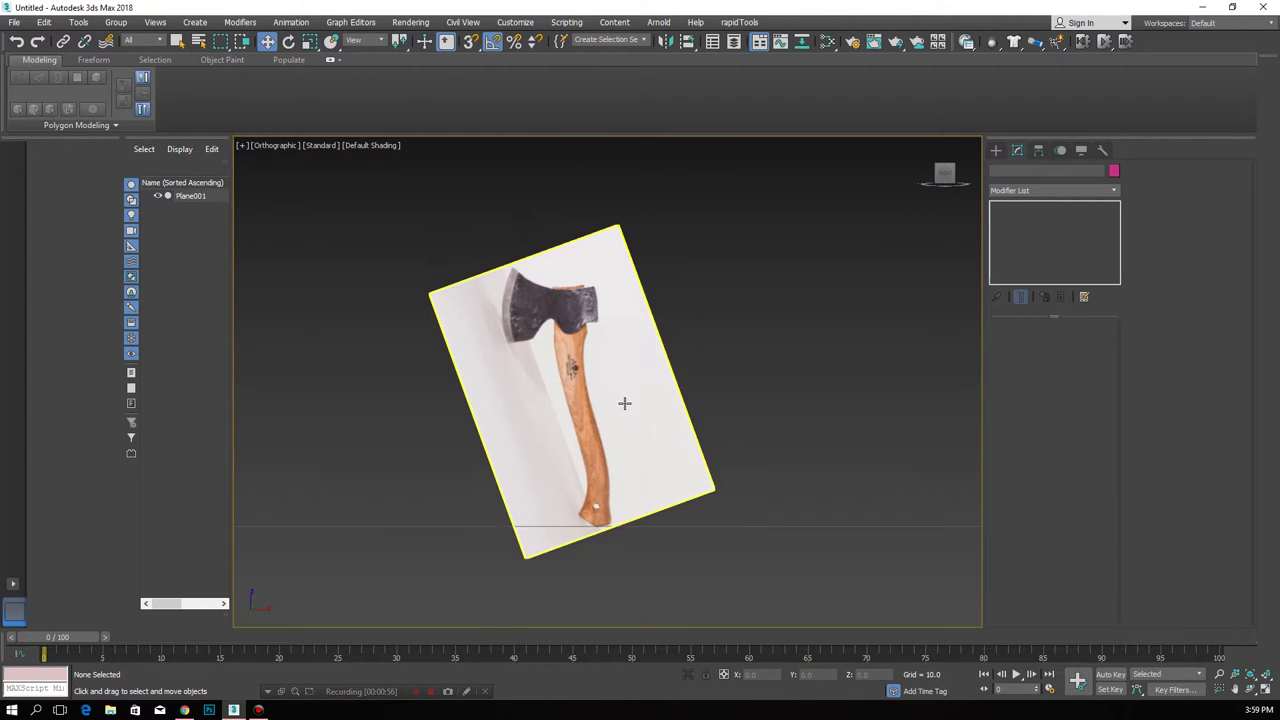
# - In Front view with the grid shown, shift the axe reference plane left along X
pyautogui.press('f')
pyautogui.press('g')
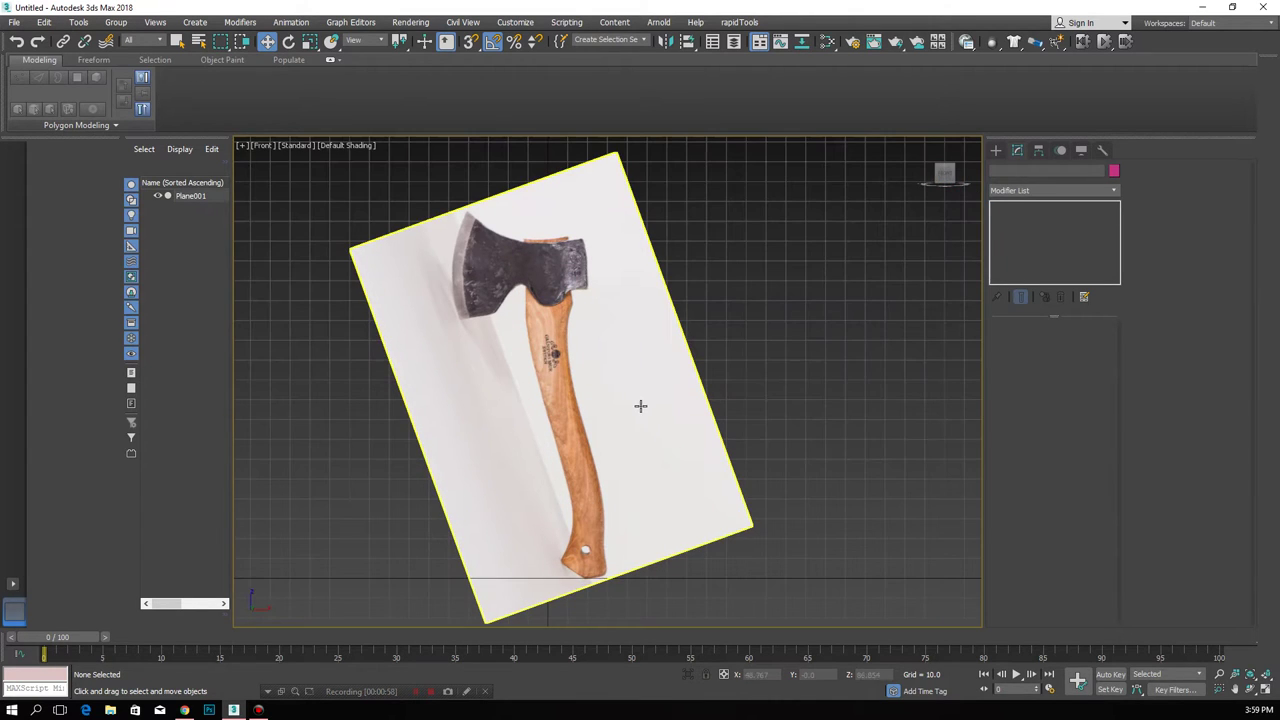
pyautogui.click(629, 408)
pyautogui.moveTo(597, 388); pyautogui.dragTo(550, 388)
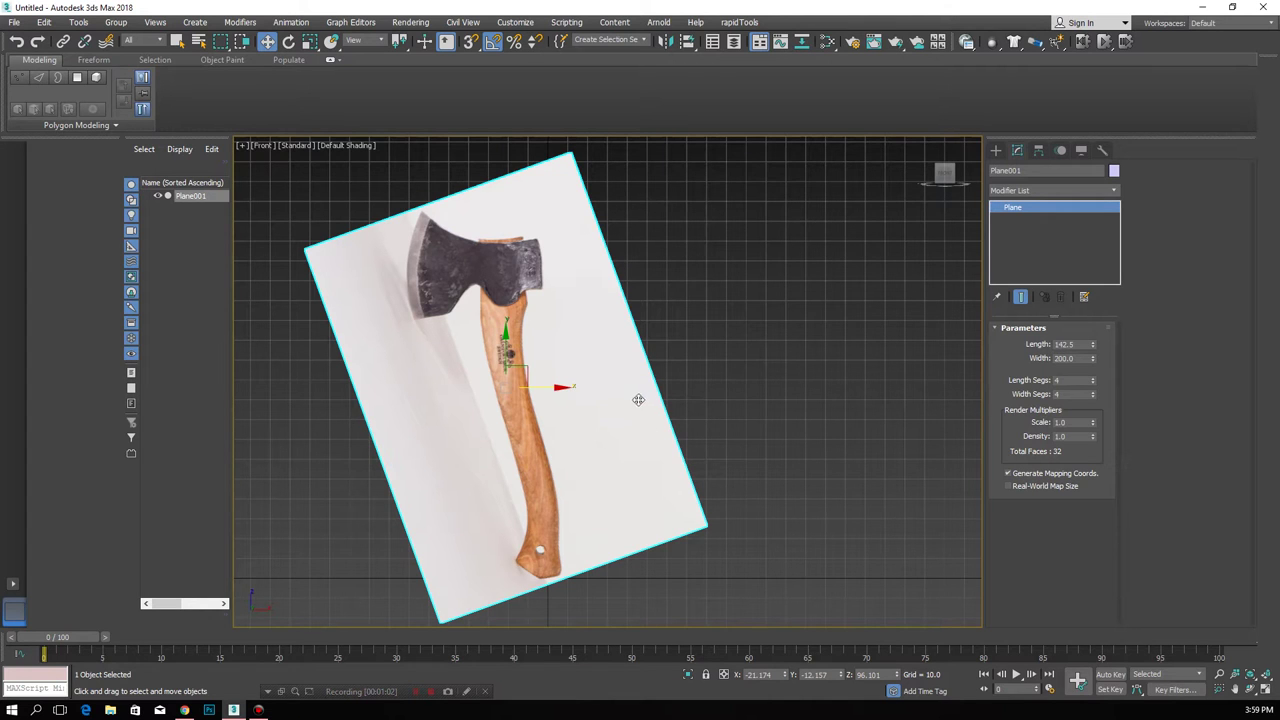
pyautogui.keyDown('alt'); pyautogui.moveTo(671, 434); pyautogui.dragTo(566, 477, button='middle'); pyautogui.keyUp('alt')
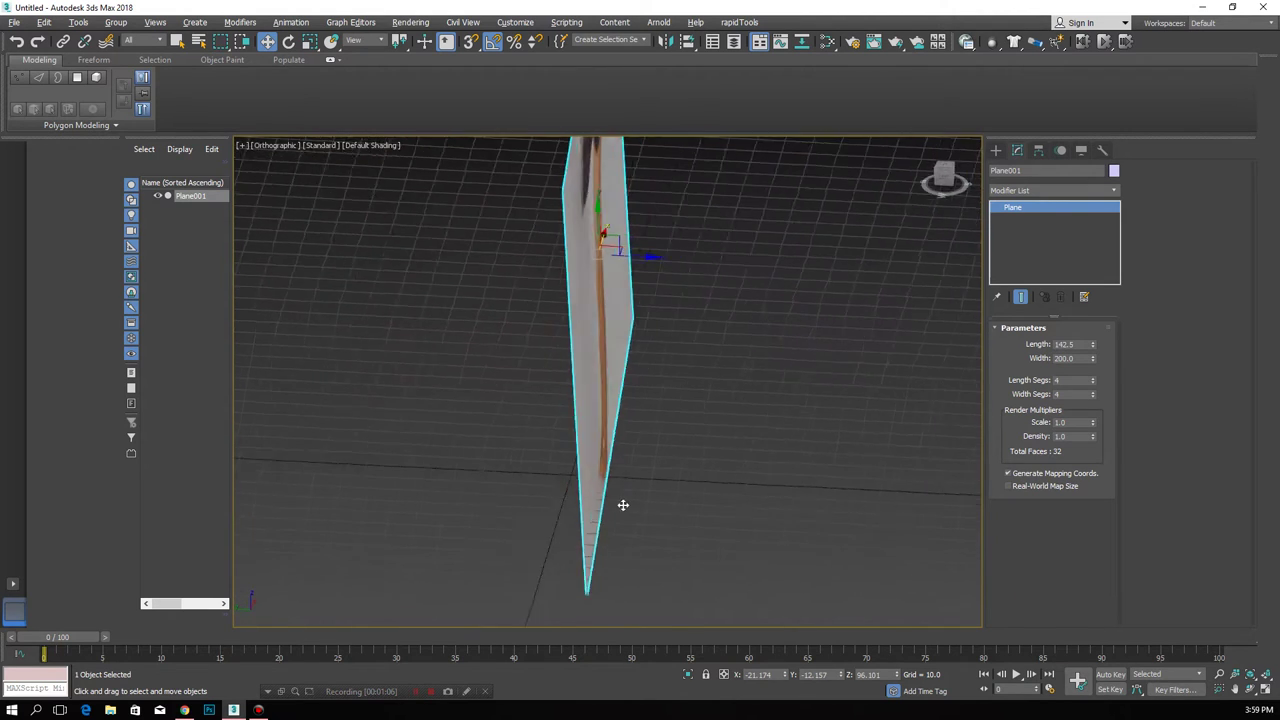
pyautogui.click(557, 466)
pyautogui.click(598, 428)
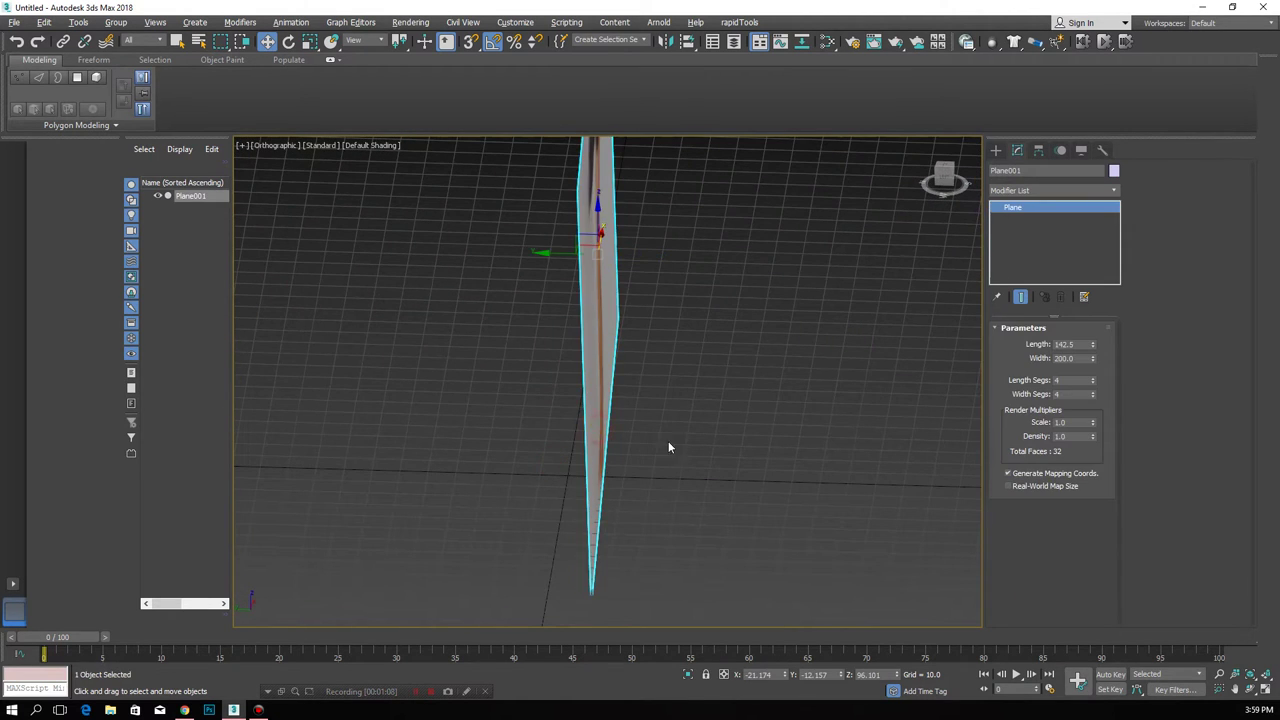
# - Slide the plane back along Y and frame the whole axe photo in Front view
pyautogui.keyDown('alt'); pyautogui.moveTo(668, 441); pyautogui.dragTo(622, 441, button='middle'); pyautogui.keyUp('alt')
pyautogui.moveTo(622, 442); pyautogui.dragTo(610, 420)
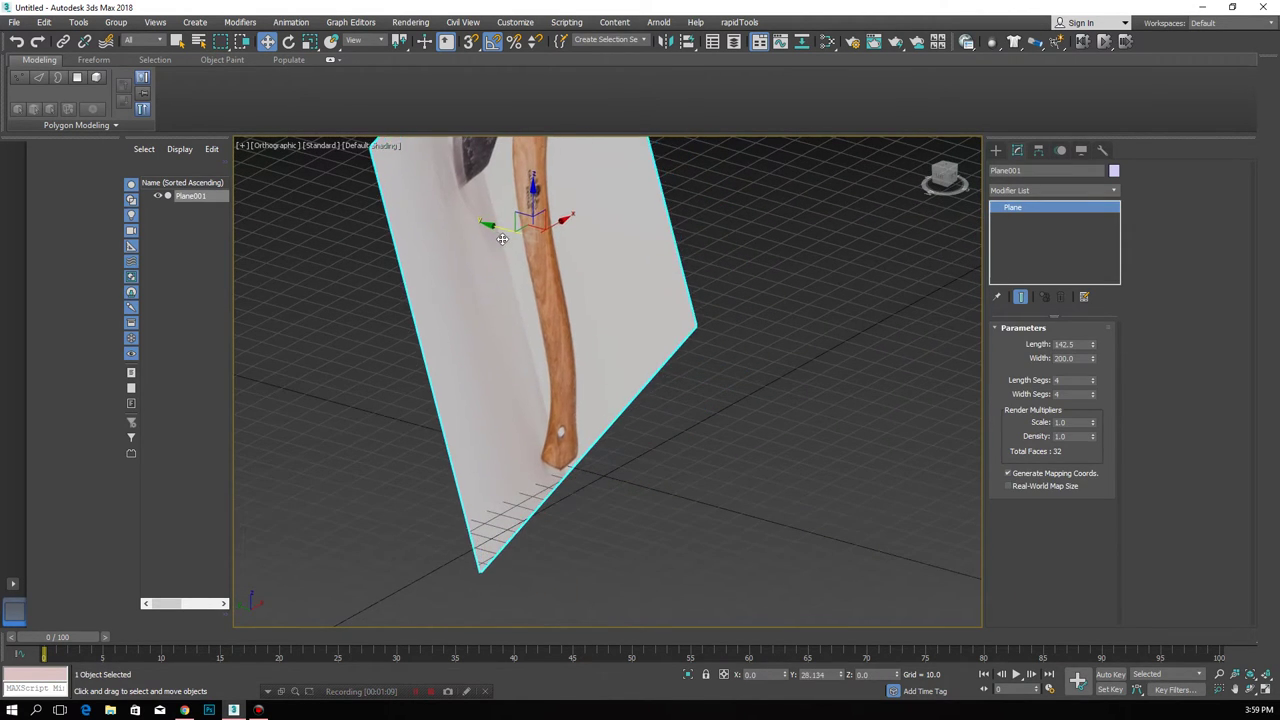
pyautogui.click(616, 490)
pyautogui.moveTo(616, 490)
pyautogui.keyDown('alt'); pyautogui.mouseDown(button='middle')
pyautogui.moveTo(663, 453)
pyautogui.moveTo(623, 426)
pyautogui.mouseUp(button='middle'); pyautogui.keyUp('alt')
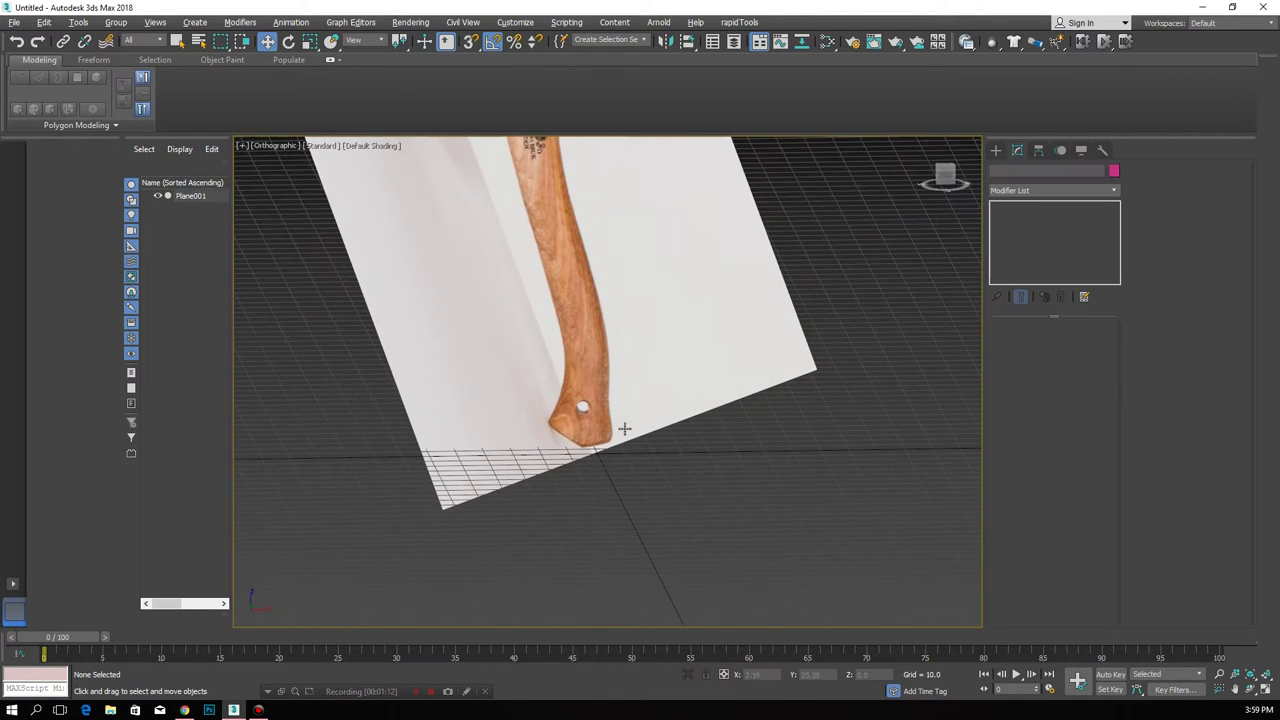
pyautogui.click(944, 175)
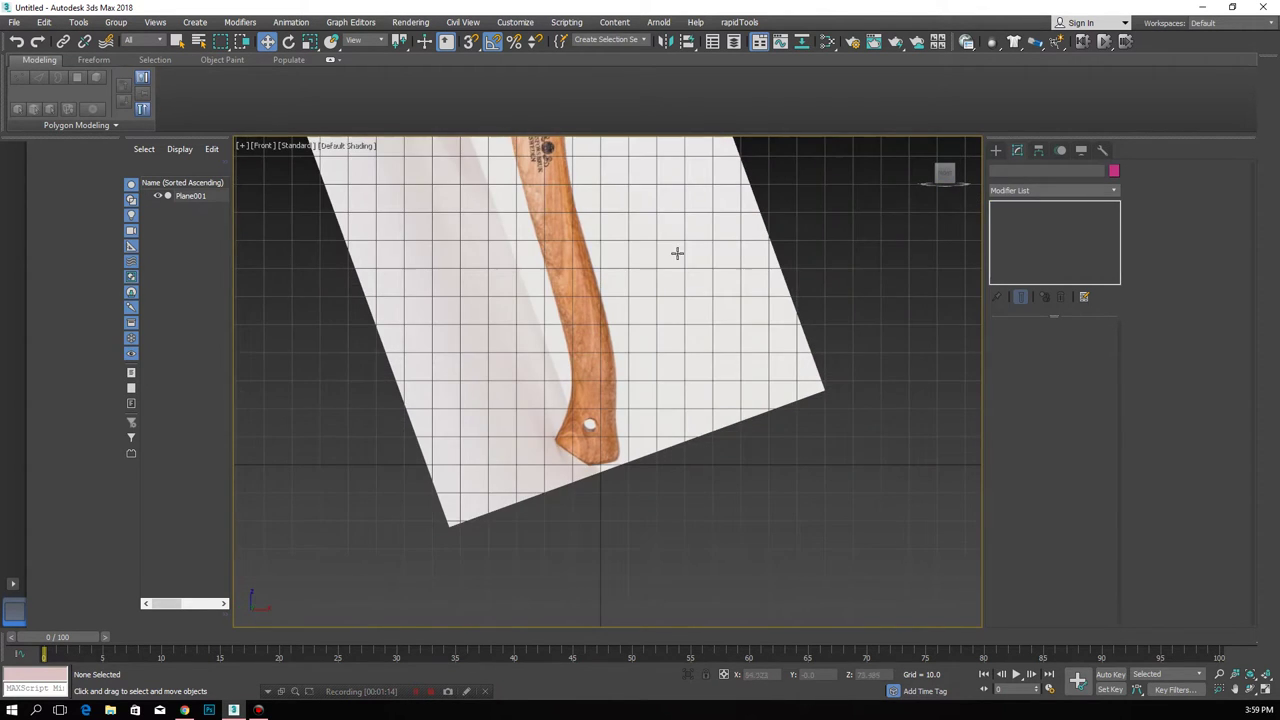
pyautogui.moveTo(677, 251); pyautogui.dragTo(620, 380, button='middle')
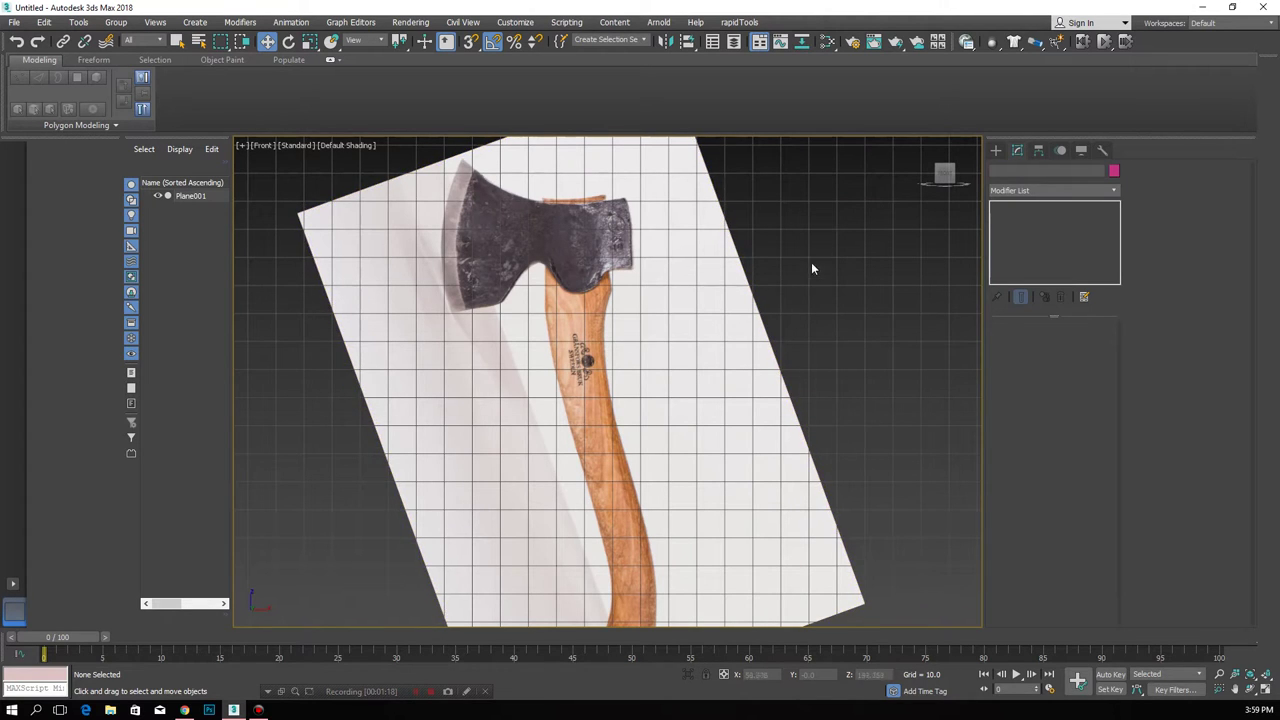
pyautogui.keyDown('alt'); pyautogui.moveTo(756, 290); pyautogui.dragTo(655, 378, button='middle'); pyautogui.keyUp('alt')
pyautogui.click(655, 378)
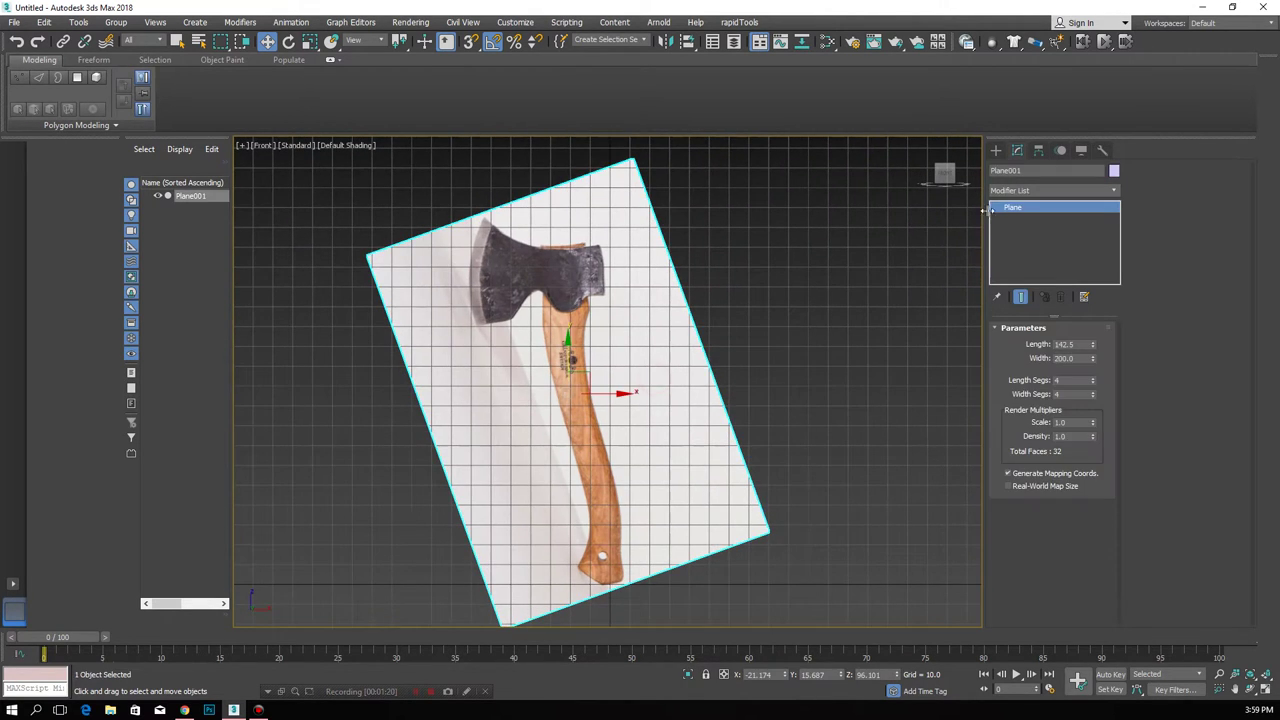
pyautogui.click(996, 150)
pyautogui.click(1078, 291)
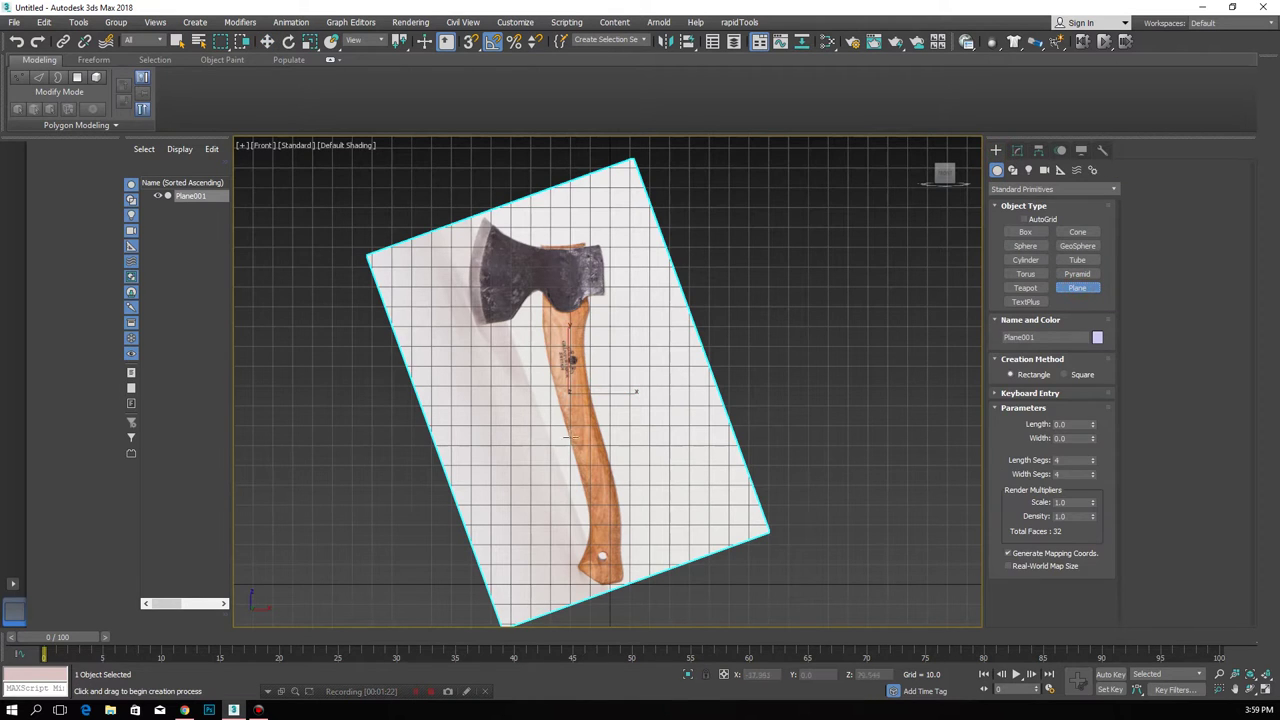
# - Draw a small one-segment plane over the axe handle and convert it to Editable Poly
pyautogui.scroll(2, 552, 442)
pyautogui.scroll(3, 552, 442)
pyautogui.moveTo(545, 423); pyautogui.dragTo(594, 505)
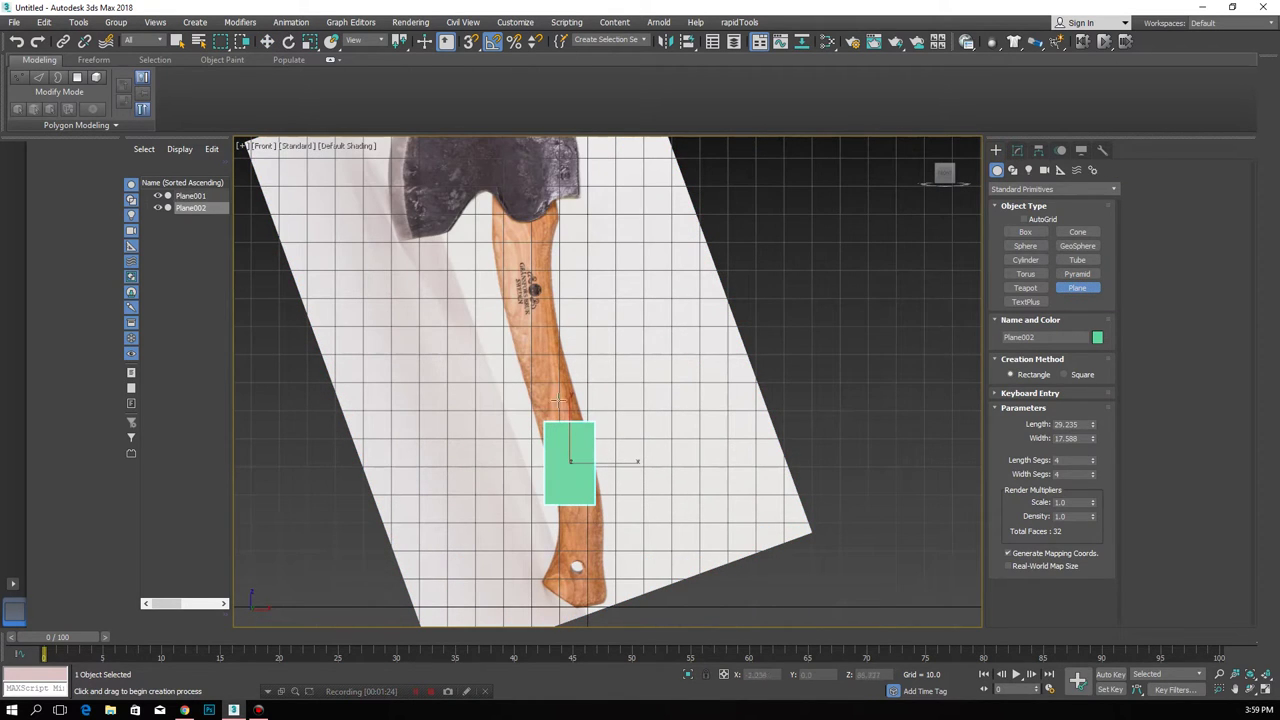
pyautogui.click(267, 41)
pyautogui.click(1017, 150)
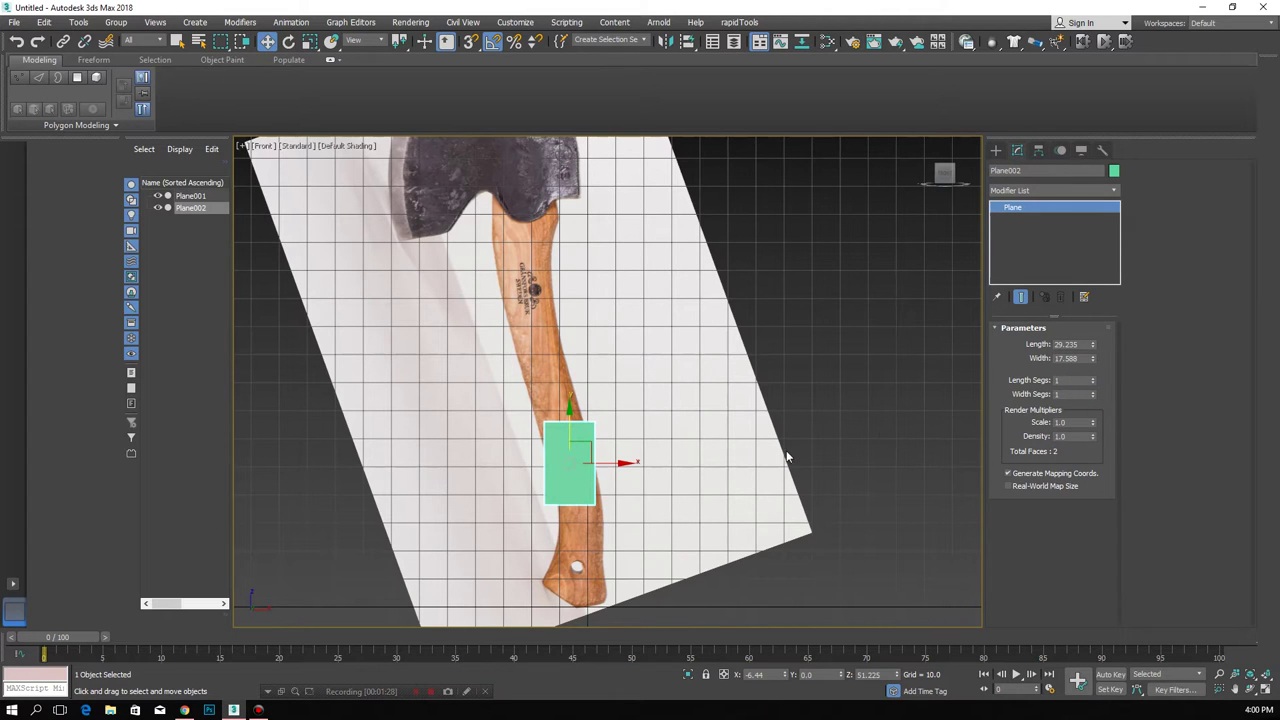
pyautogui.rightClick(556, 458)
pyautogui.moveTo(610, 596)
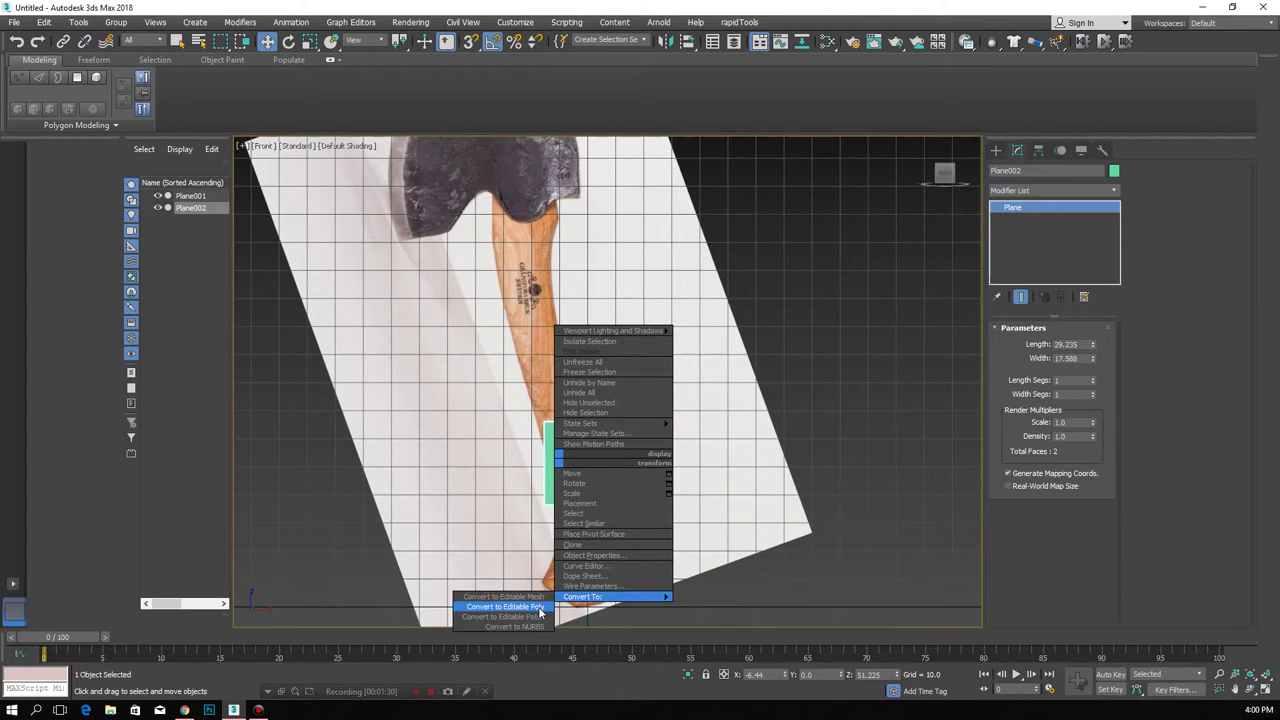
pyautogui.click(540, 607)
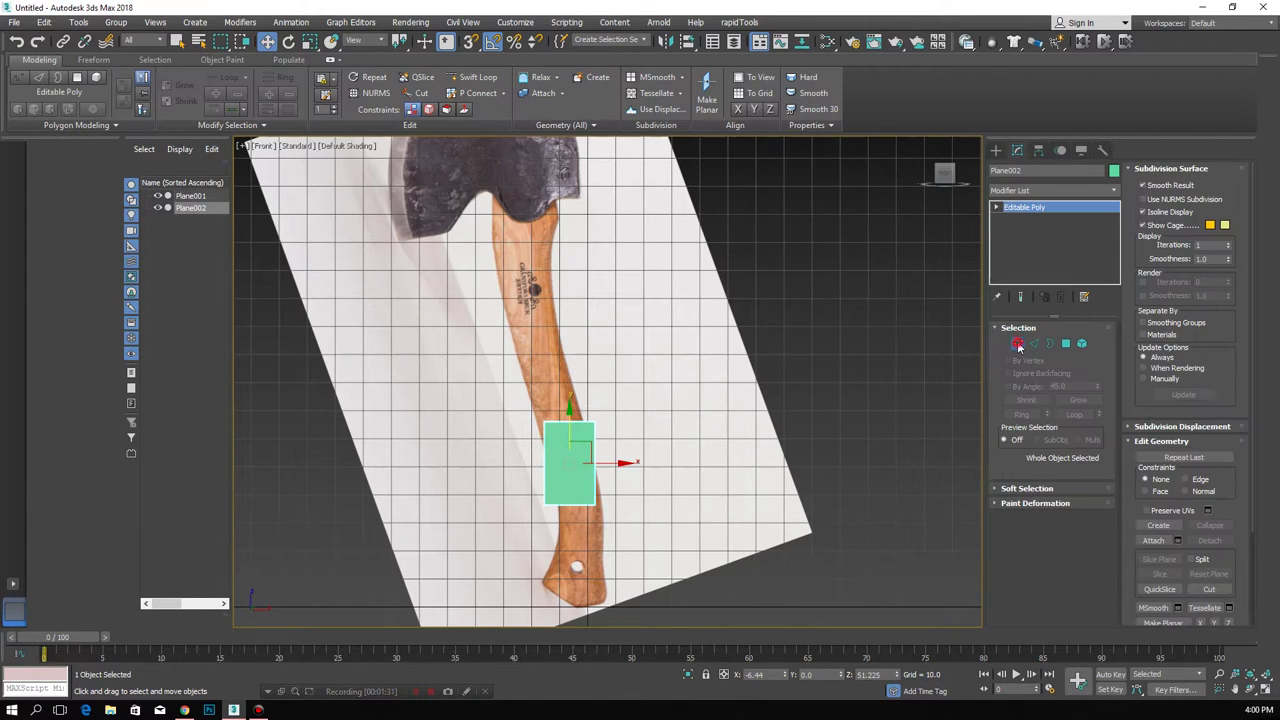
# - With see-through mode on (Alt+X), drag the plane's two top vertices up to the axe head
pyautogui.click(1018, 345)
pyautogui.moveTo(512, 384); pyautogui.dragTo(620, 450)
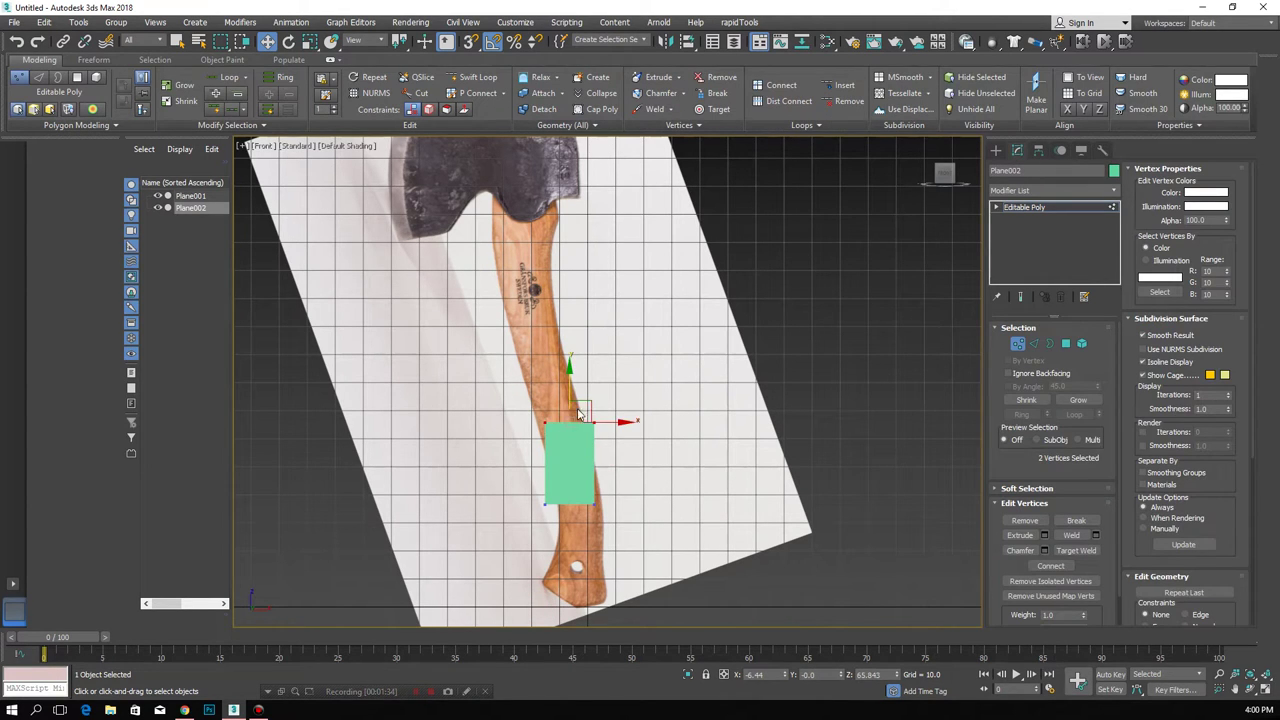
pyautogui.hotkey('alt', 'x')
pyautogui.moveTo(578, 412); pyautogui.dragTo(550, 210)
pyautogui.scroll(2, 552, 203)
pyautogui.click(483, 222)
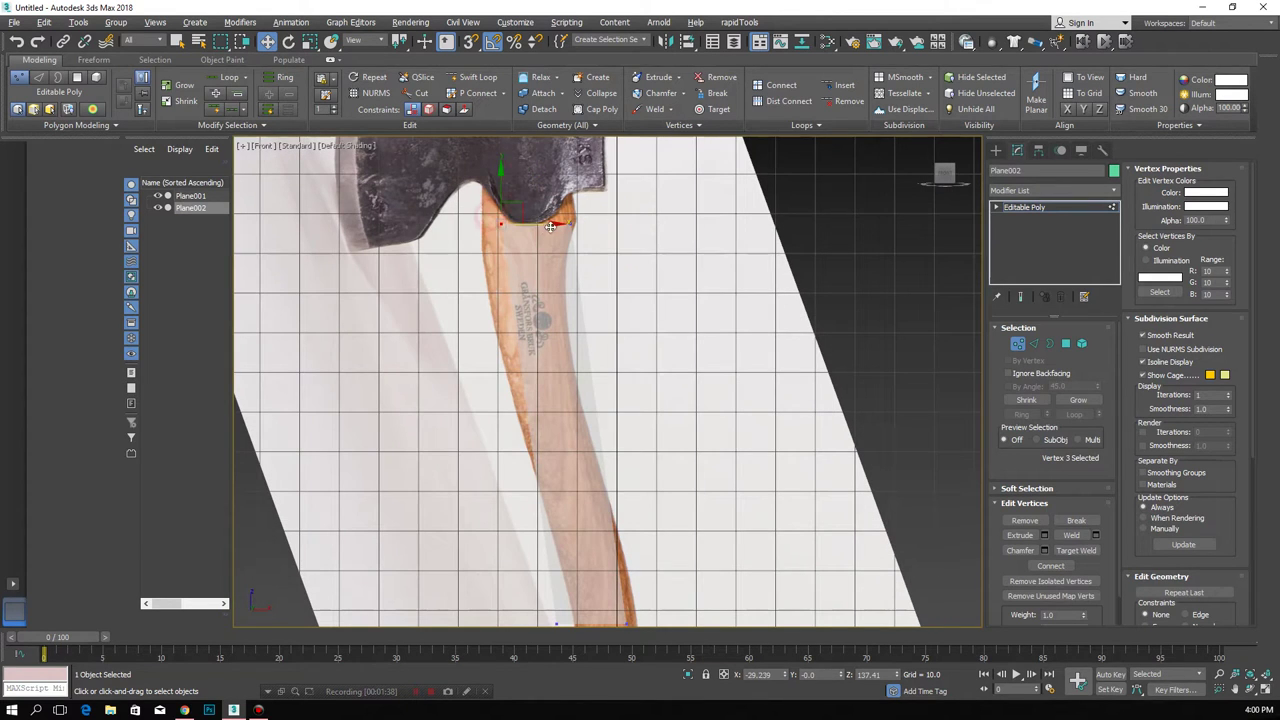
# - Turn on Edged Faces in the viewport and reselect the reference photo plane
pyautogui.click(364, 148)
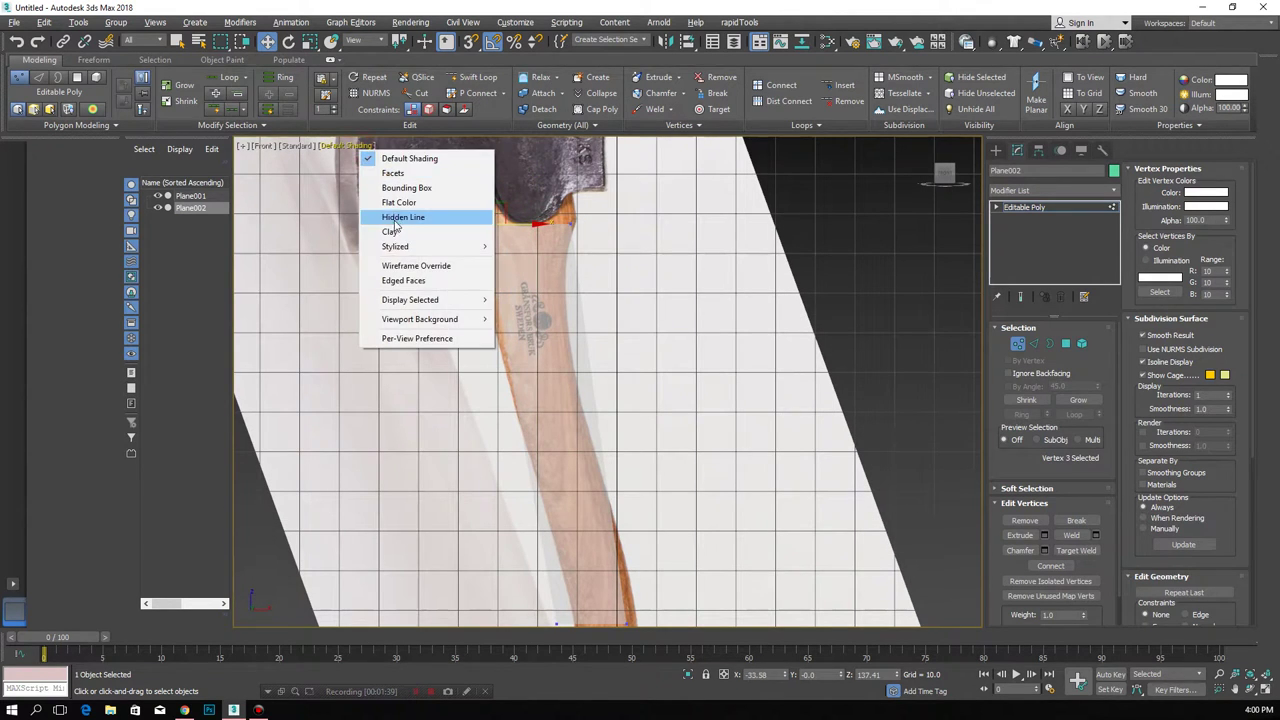
pyautogui.click(403, 281)
pyautogui.click(1017, 343)
pyautogui.click(768, 357)
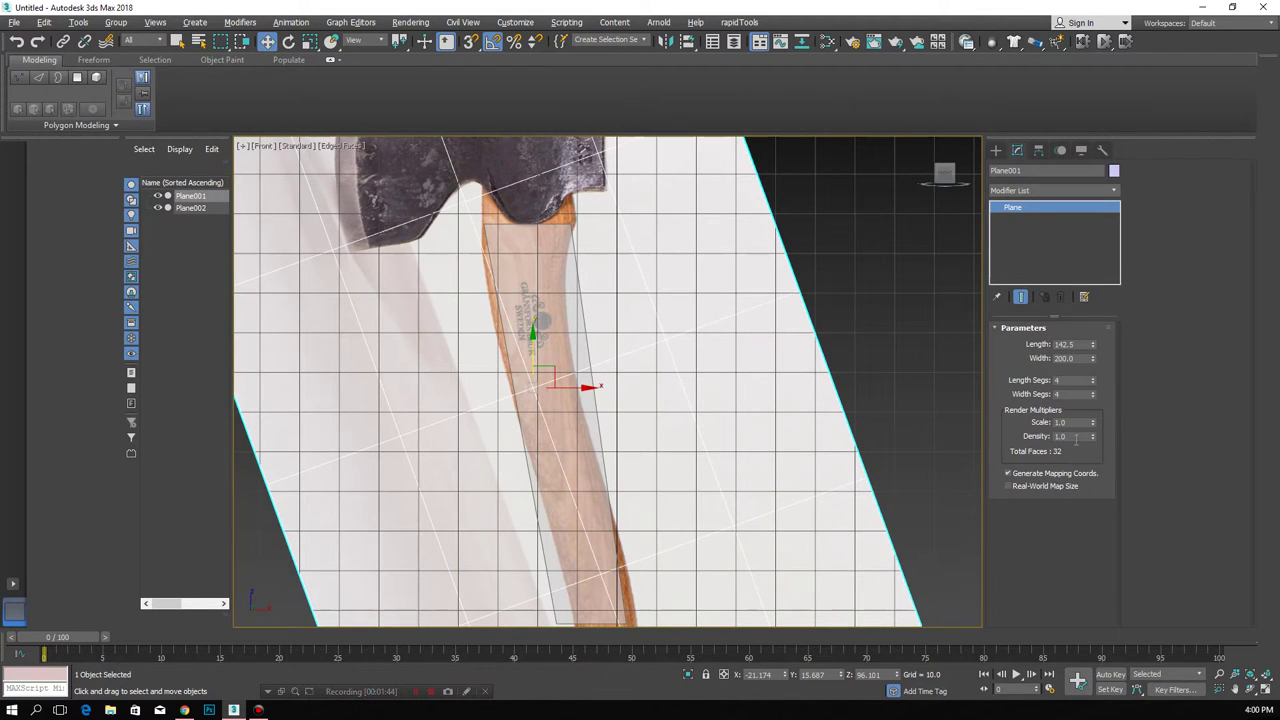
# - Set the photo plane's length and width segments to 1, then select the handle mesh's vertices
pyautogui.rightClick(1093, 381)
pyautogui.rightClick(1093, 395)
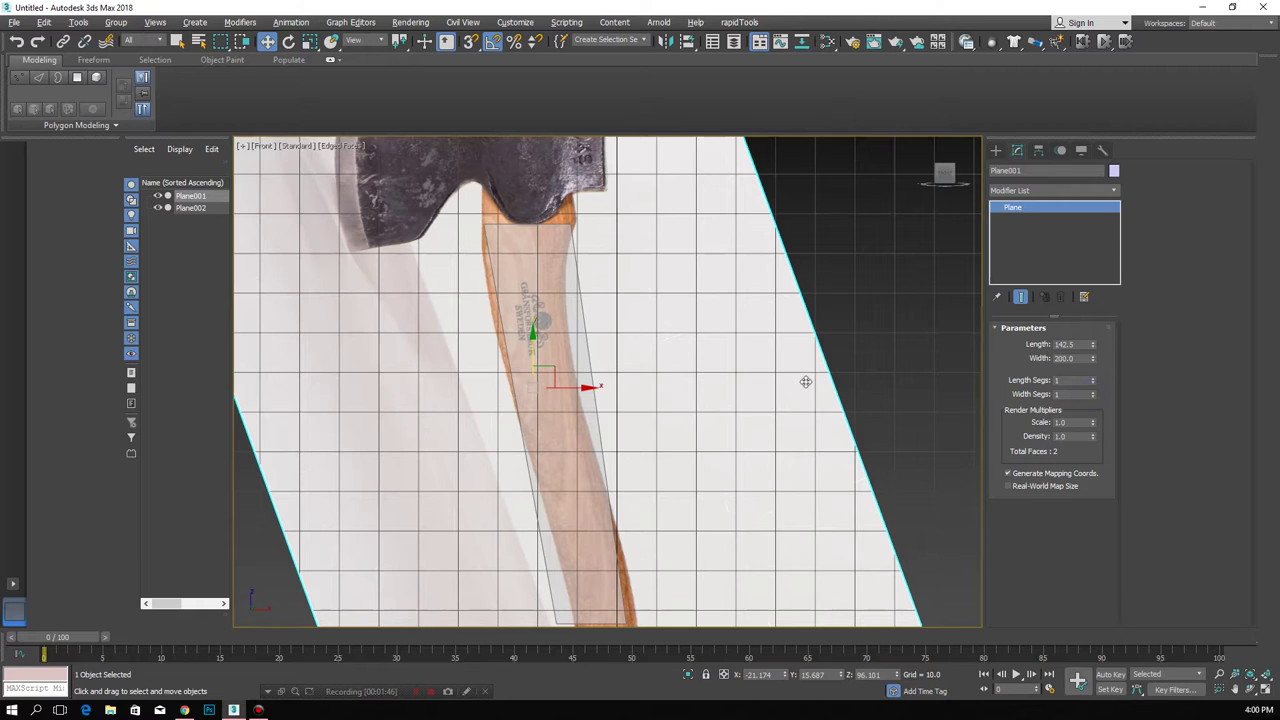
pyautogui.click(578, 325)
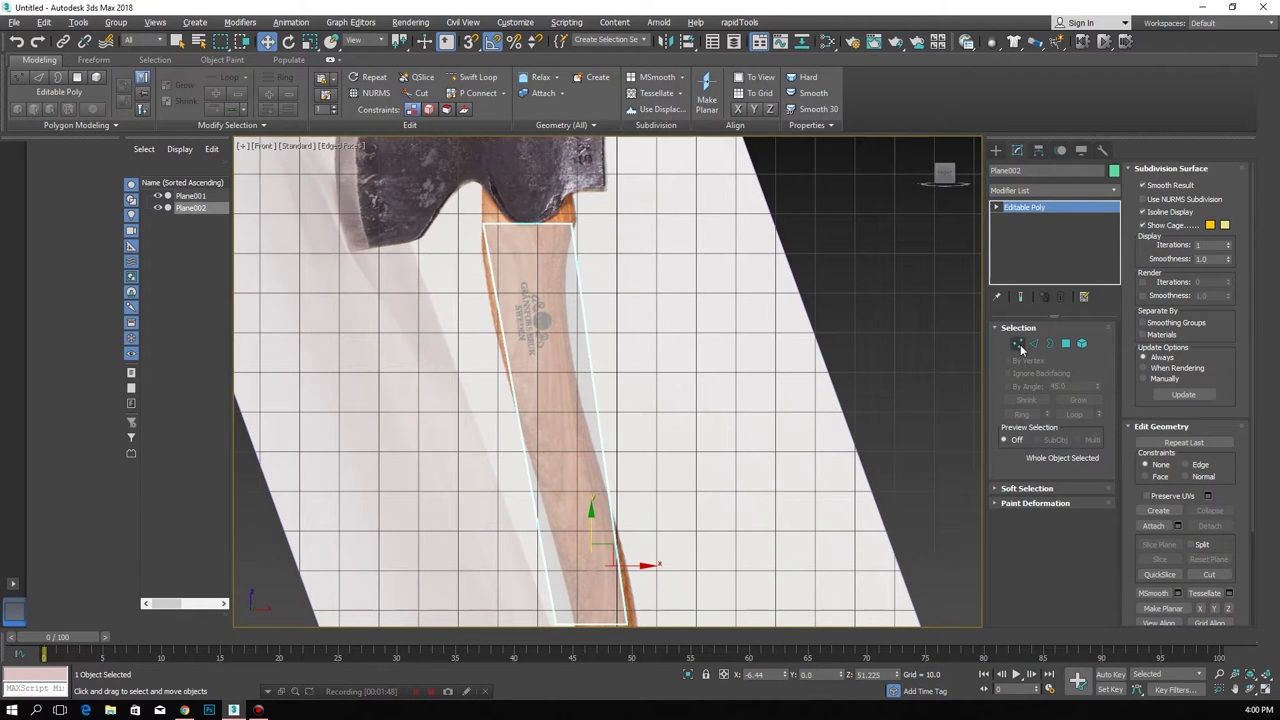
pyautogui.click(1018, 344)
pyautogui.moveTo(548, 330); pyautogui.dragTo(524, 318, button='middle')
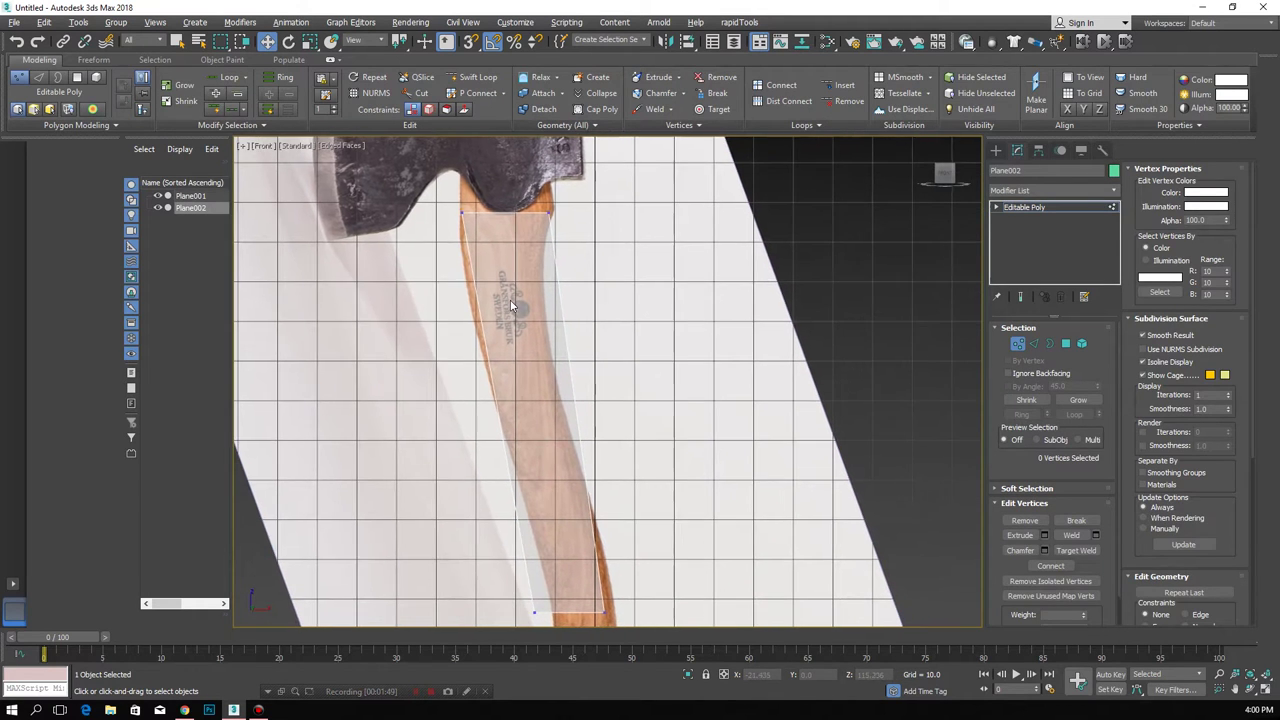
# - Swift Loop an edge across the upper handle and move its vertices just below the axe head
pyautogui.hotkey('alt', 'shift', 'w')
pyautogui.click(510, 247)
pyautogui.press('w')
pyautogui.click(548, 252)
pyautogui.moveTo(580, 255); pyautogui.dragTo(530, 262)
pyautogui.keyDown('ctrl'); pyautogui.click(460, 252); pyautogui.keyUp('ctrl')
pyautogui.click(545, 280)
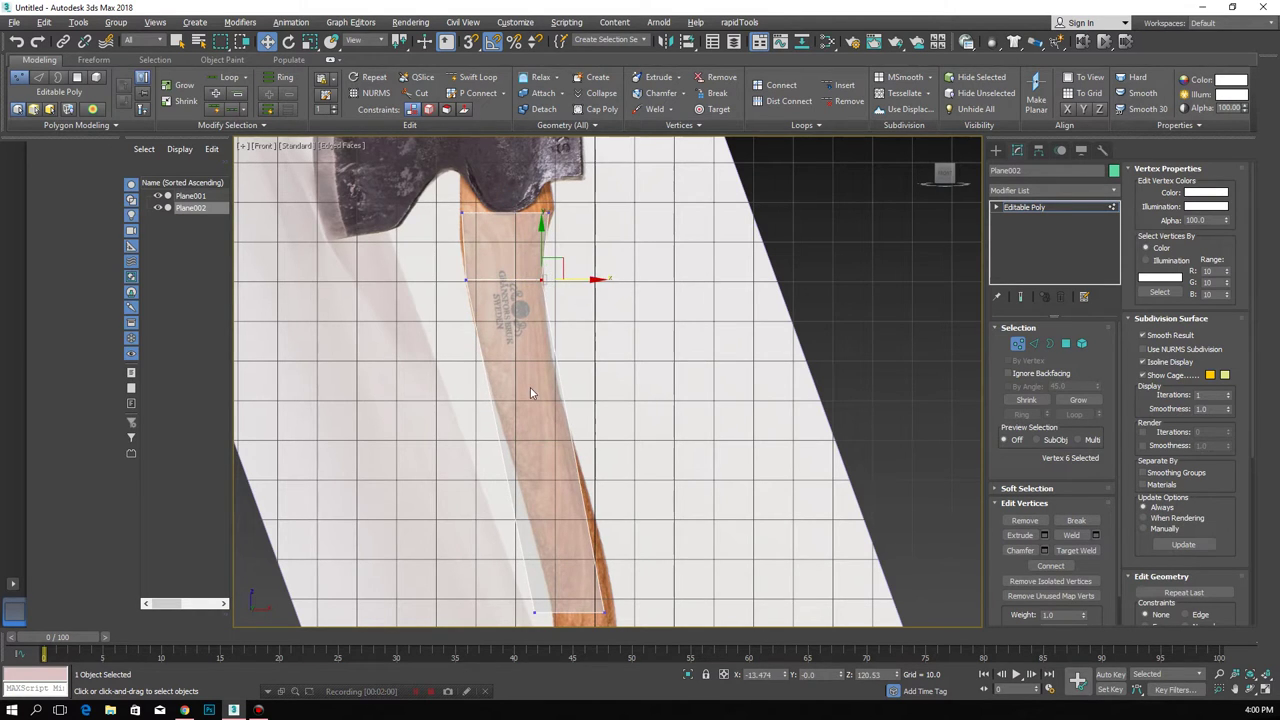
pyautogui.moveTo(530, 390); pyautogui.dragTo(480, 310, button='middle')
pyautogui.hotkey('shift', 'alt', 'w')
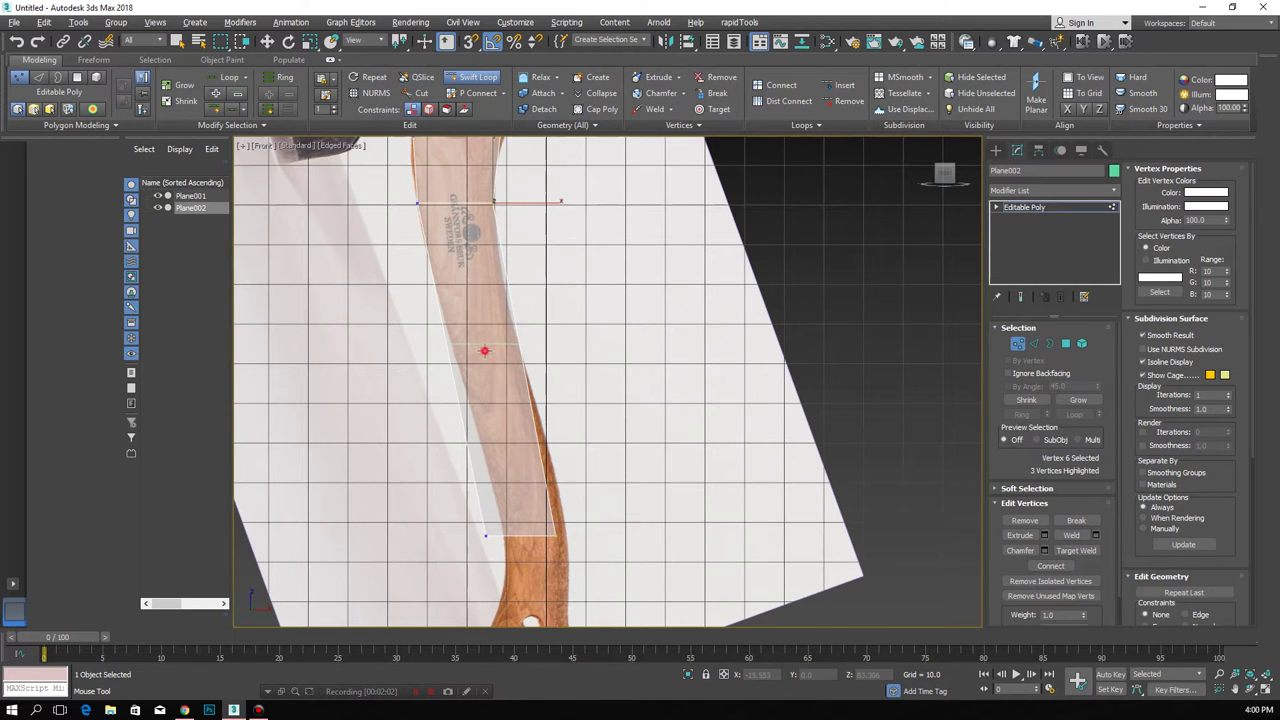
# - Add two more edge loops down the handle and align their vertices with its outline
pyautogui.click(484, 351)
pyautogui.moveTo(420, 329)
pyautogui.mouseDown()
pyautogui.moveTo(455, 356)
pyautogui.moveTo(493, 347)
pyautogui.moveTo(479, 347)
pyautogui.mouseUp()
pyautogui.click(518, 346)
pyautogui.hotkey('shift', 'alt', 'w')
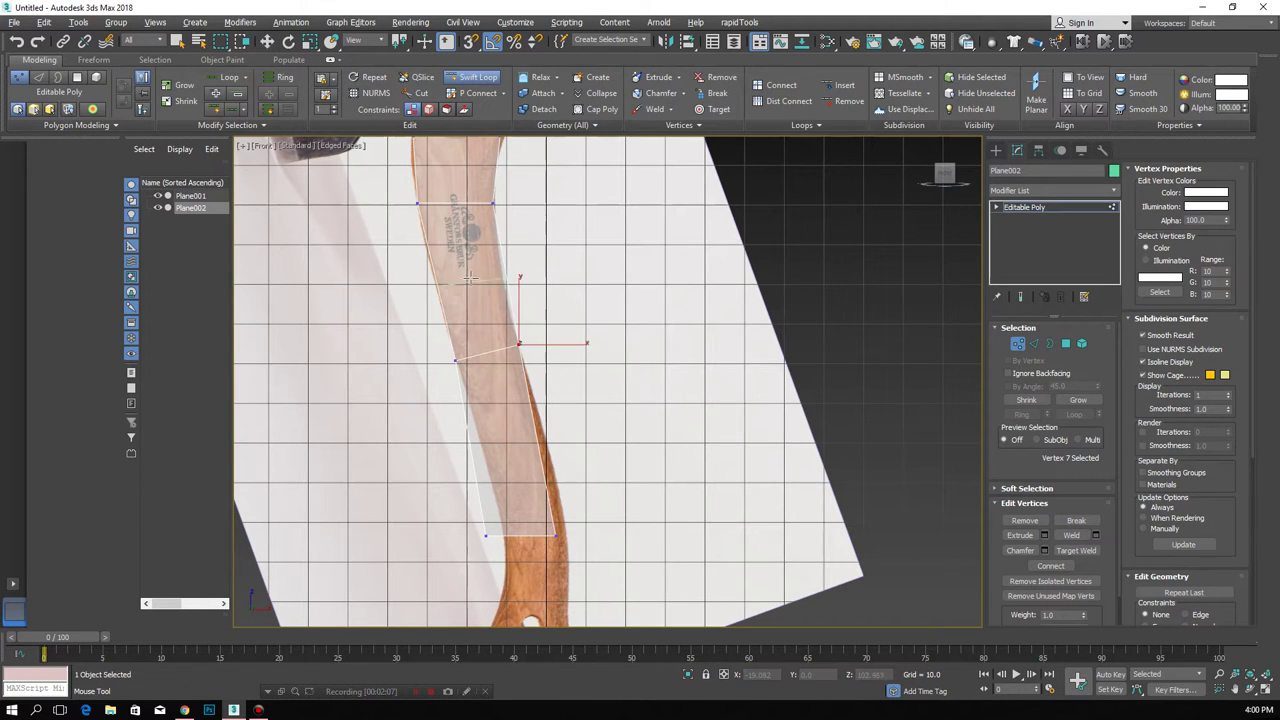
pyautogui.click(469, 270)
pyautogui.rightClick(486, 266)
pyautogui.click(502, 270)
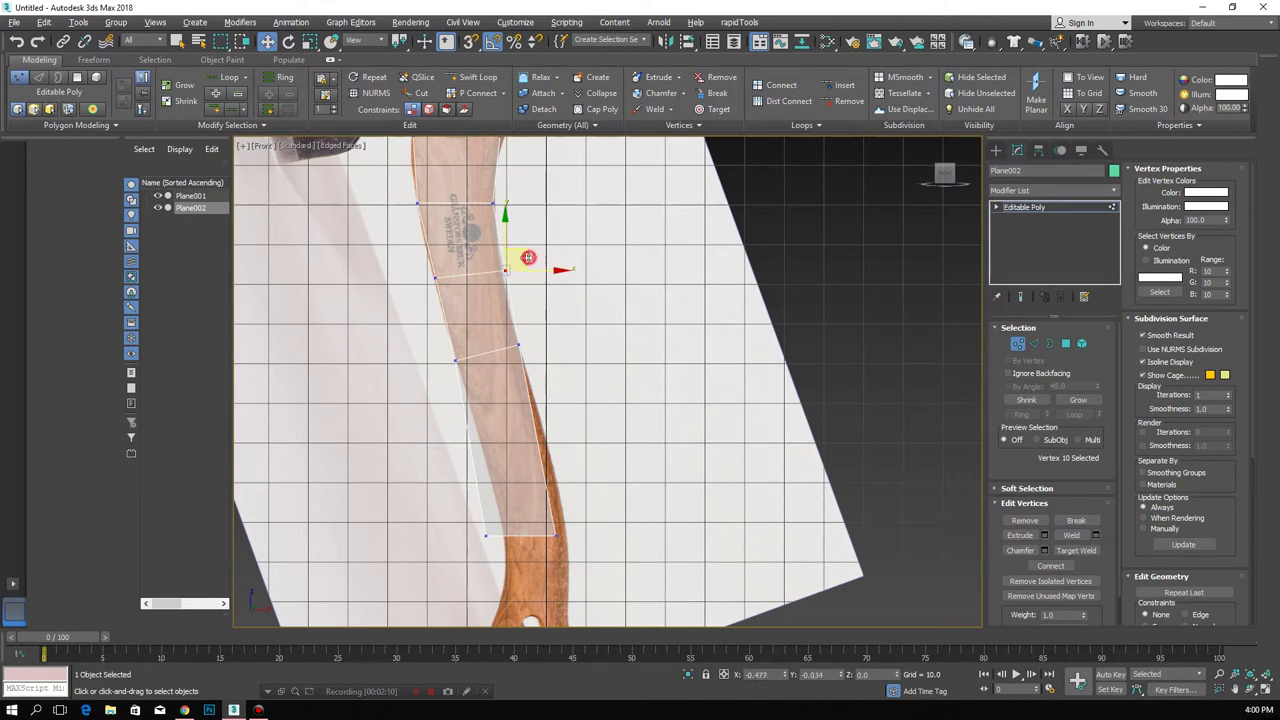
# - Shift-drag the mesh's bottom edge down to extend it along the handle
pyautogui.scroll(-3, 524, 259)
pyautogui.moveTo(414, 406)
pyautogui.mouseDown()
pyautogui.moveTo(492, 432)
pyautogui.moveTo(503, 389)
pyautogui.mouseUp()
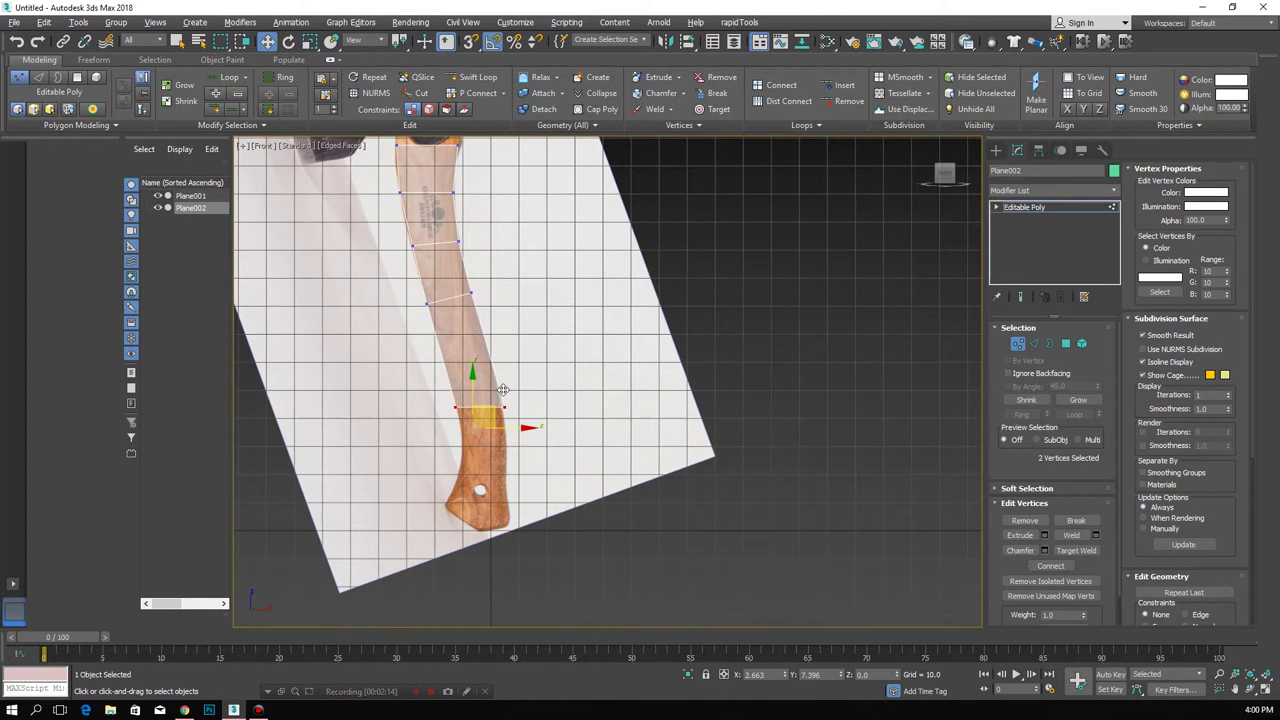
pyautogui.click(505, 407)
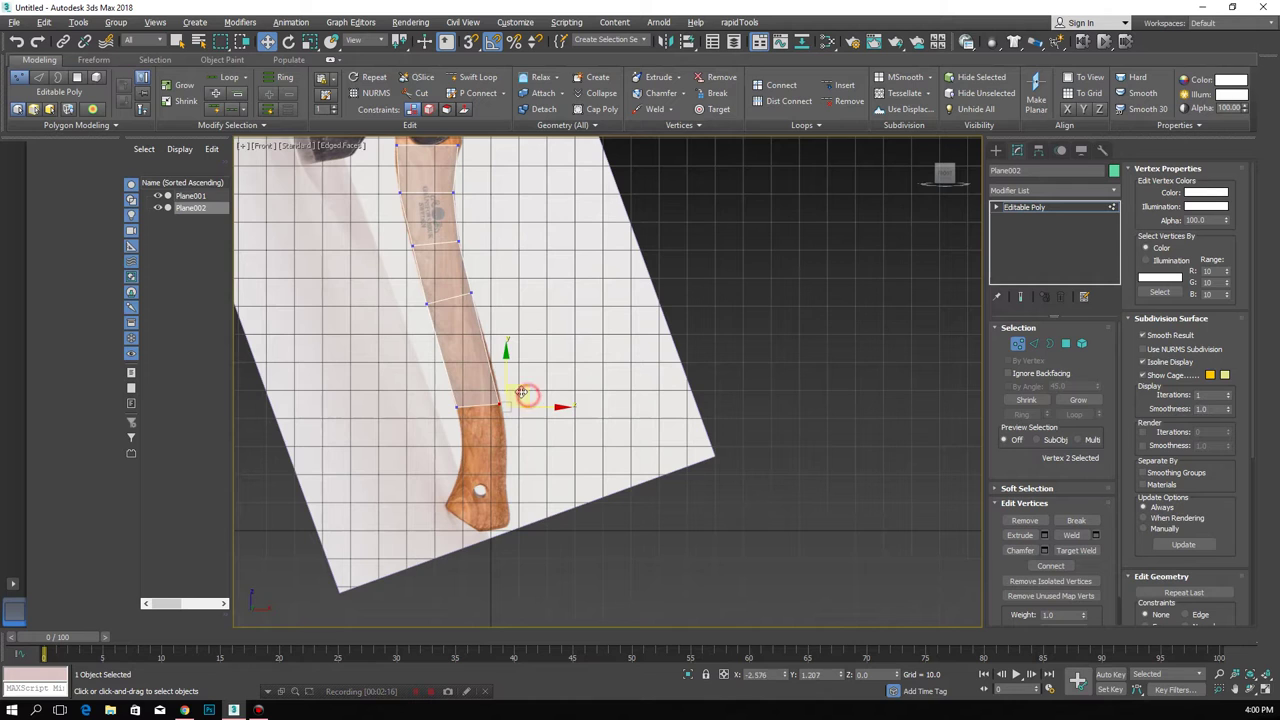
pyautogui.scroll(2, 522, 392)
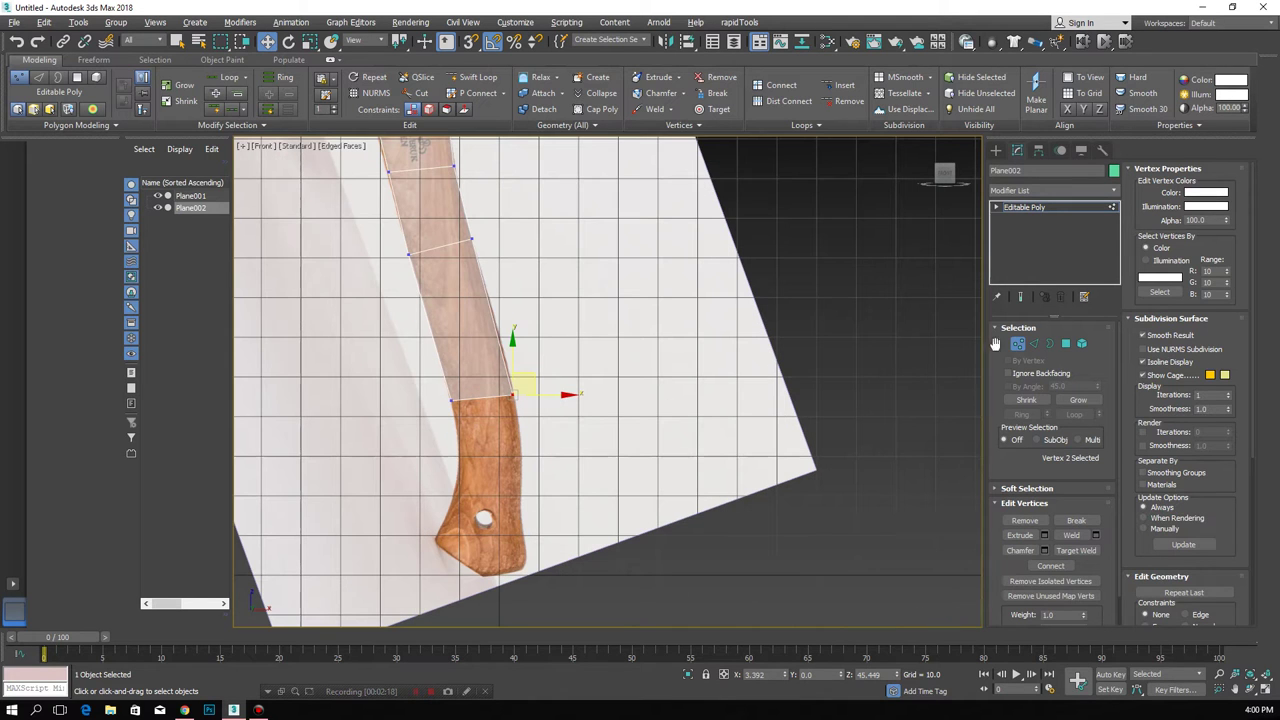
pyautogui.click(1035, 345)
pyautogui.click(503, 395)
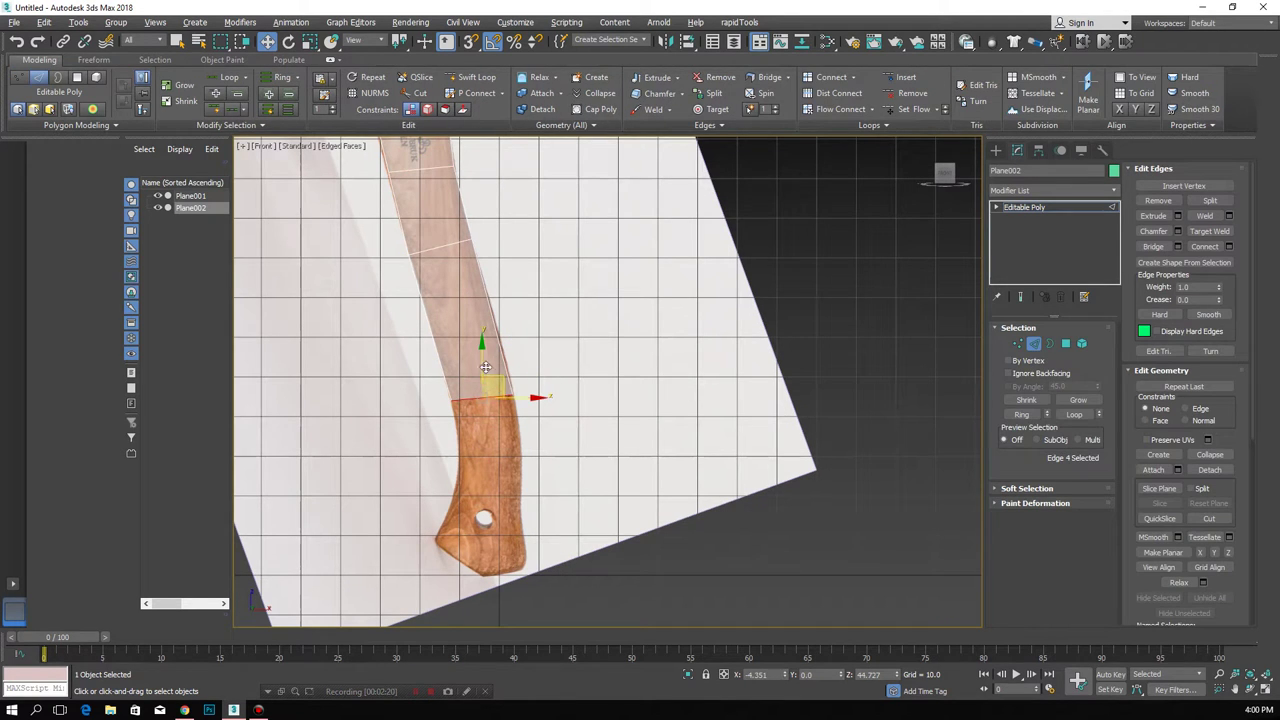
pyautogui.keyDown('shift'); pyautogui.moveTo(494, 374); pyautogui.dragTo(501, 446); pyautogui.keyUp('shift')
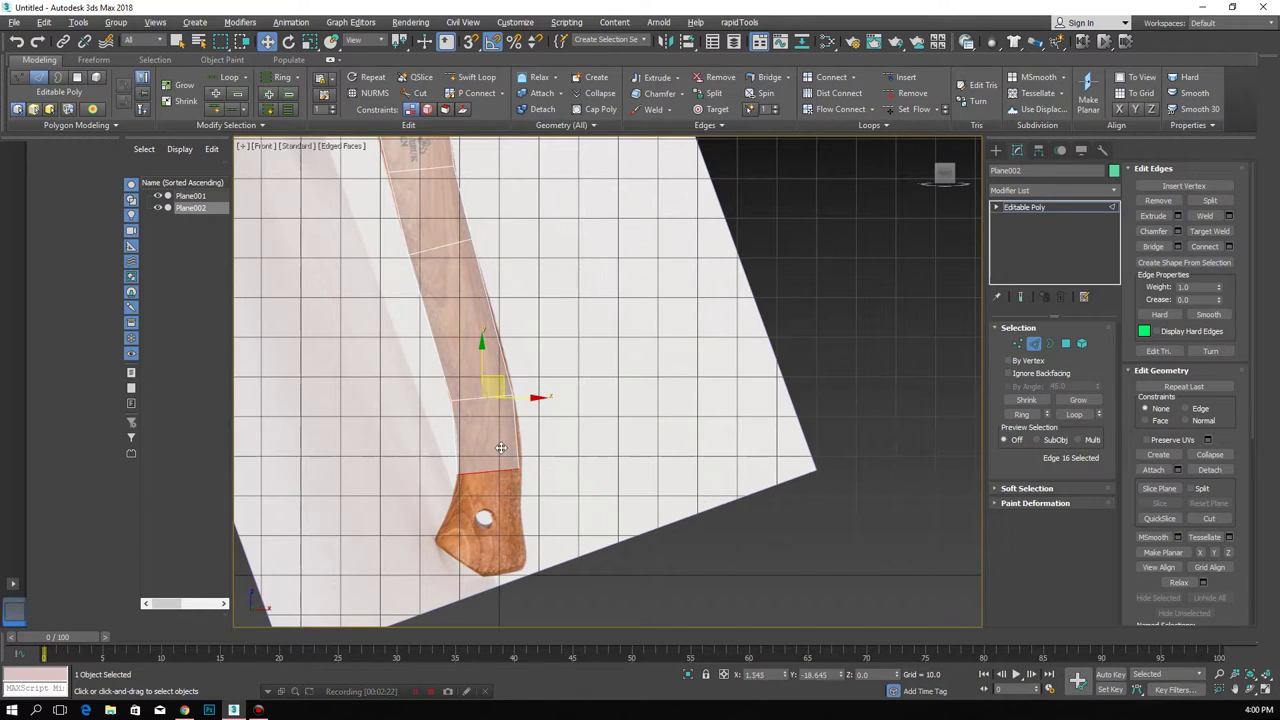
# - Extend the bottom edge again over the handle's base and pull the bottom vertex to its corner
pyautogui.click(1017, 344)
pyautogui.click(521, 479)
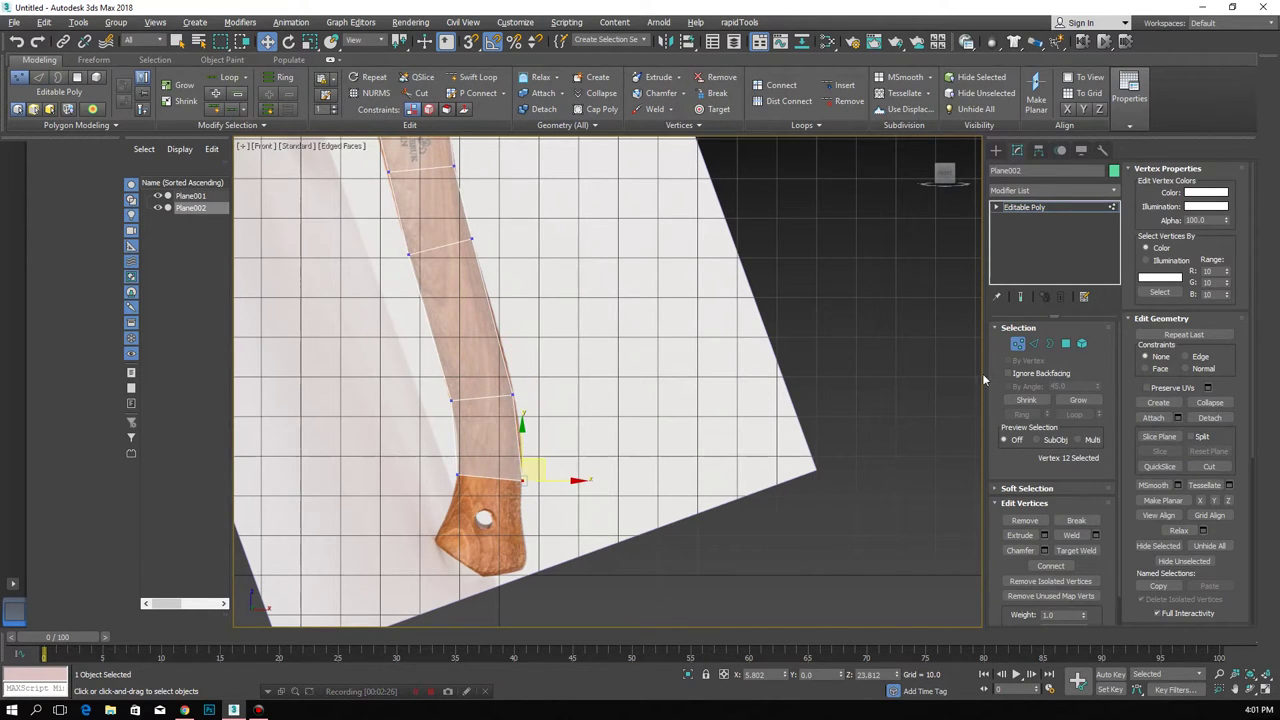
pyautogui.click(1033, 344)
pyautogui.click(495, 478)
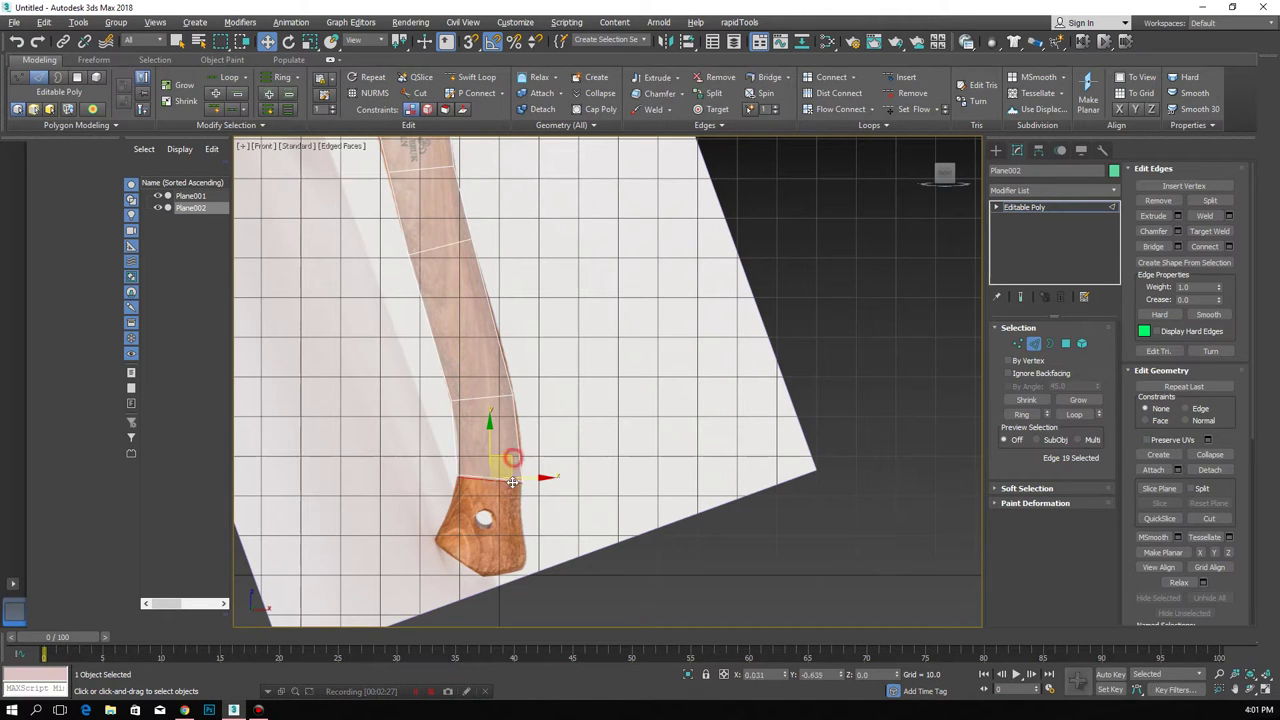
pyautogui.moveTo(507, 514); pyautogui.dragTo(484, 579)
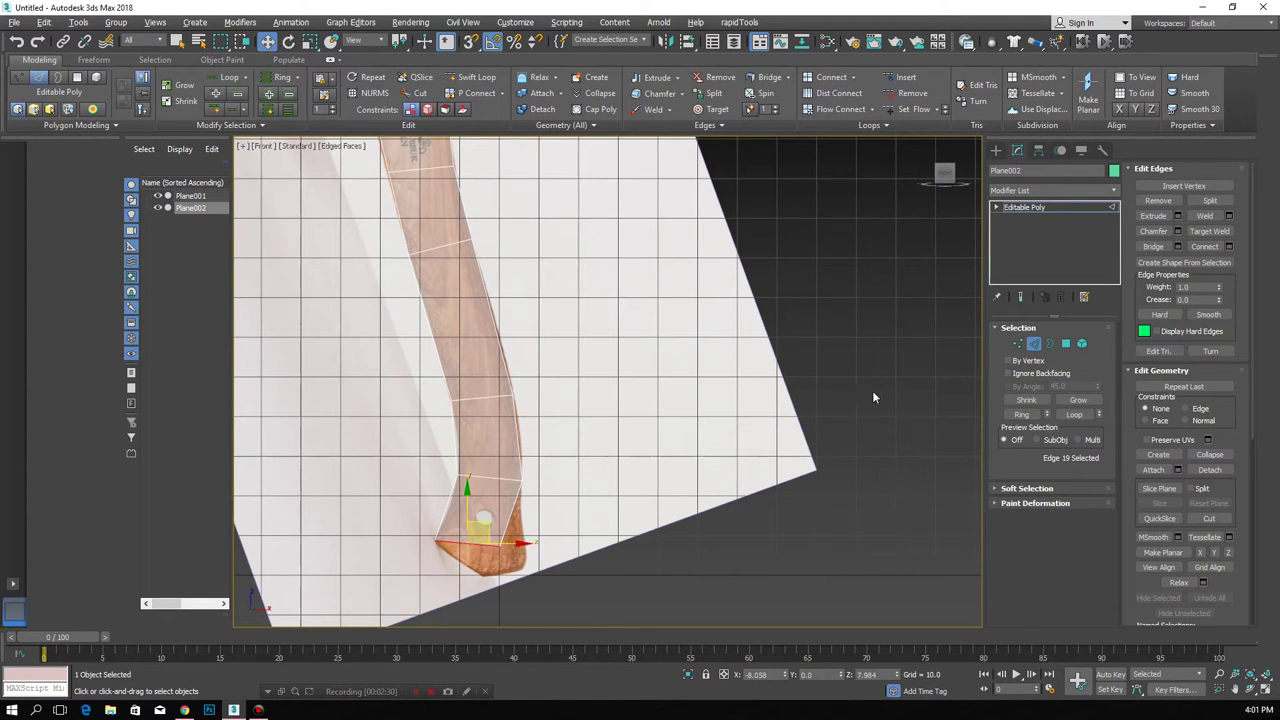
pyautogui.press('1')
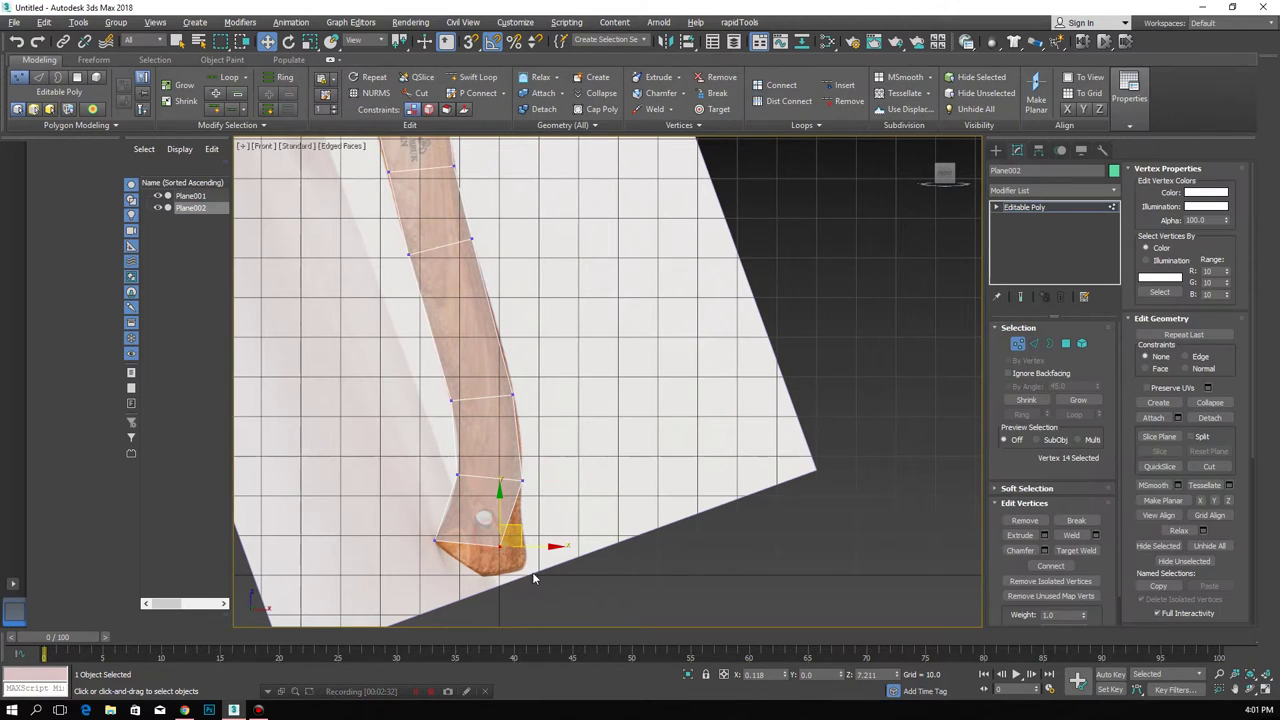
pyautogui.moveTo(510, 538); pyautogui.dragTo(503, 556)
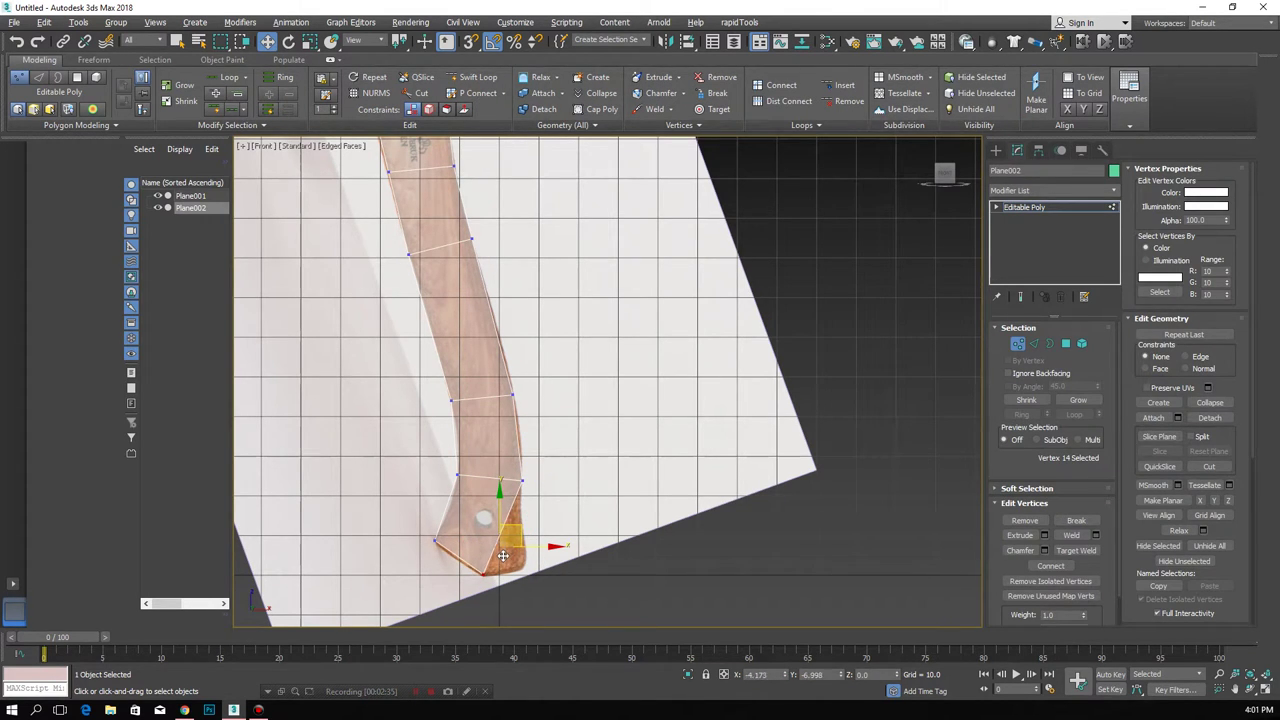
# - Add an edge loop across the handle tip and move its right vertex onto the outline
pyautogui.hotkey('alt', 'shift', 'w')
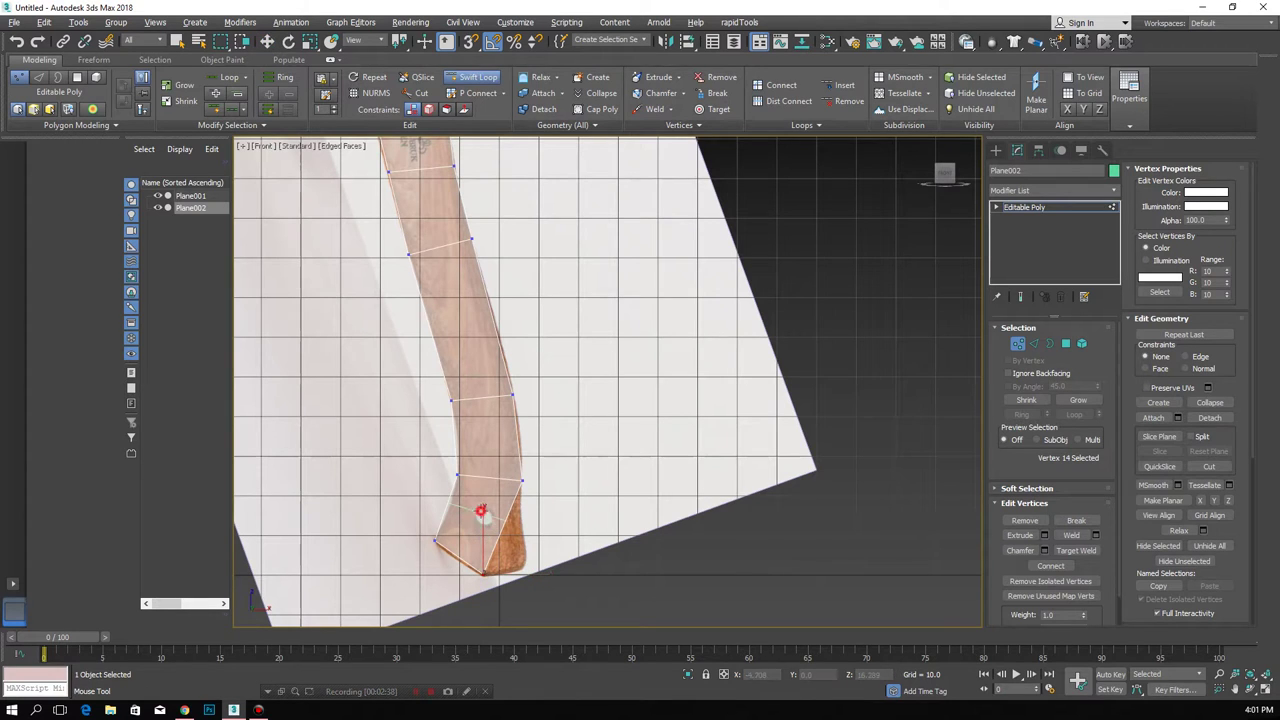
pyautogui.click(481, 512)
pyautogui.press('w')
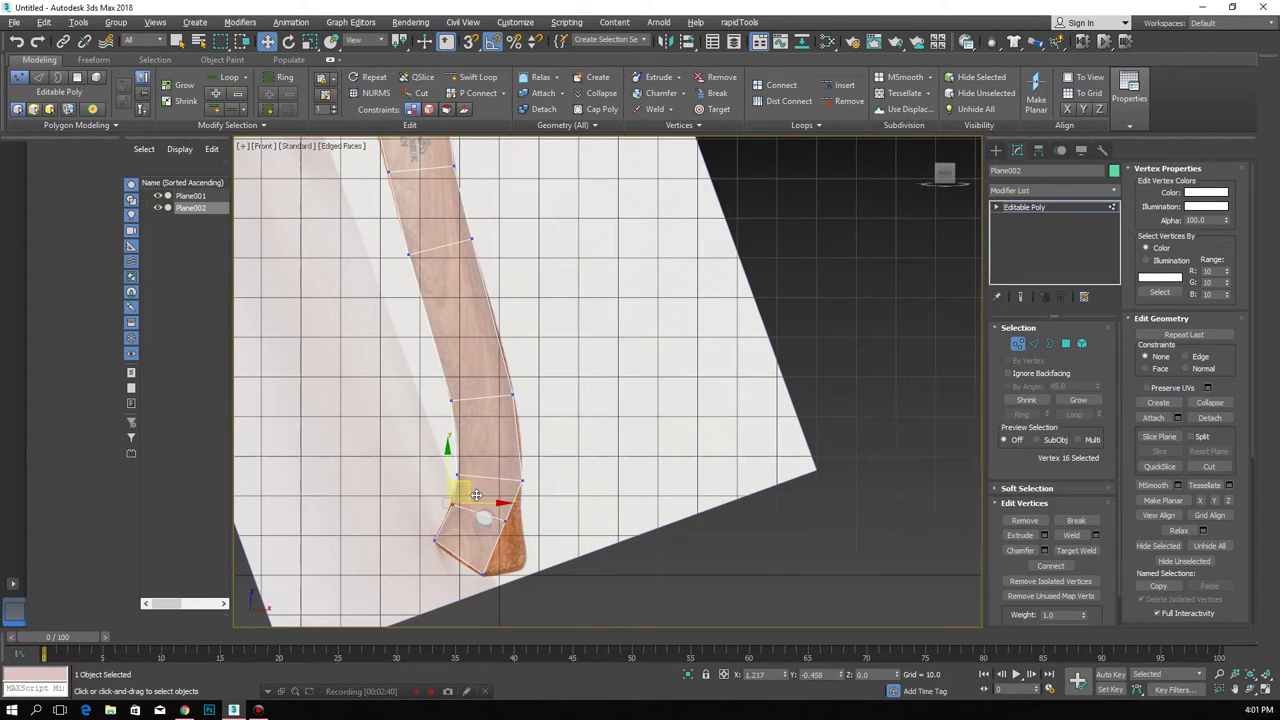
pyautogui.click(505, 519)
pyautogui.moveTo(527, 514); pyautogui.dragTo(540, 521)
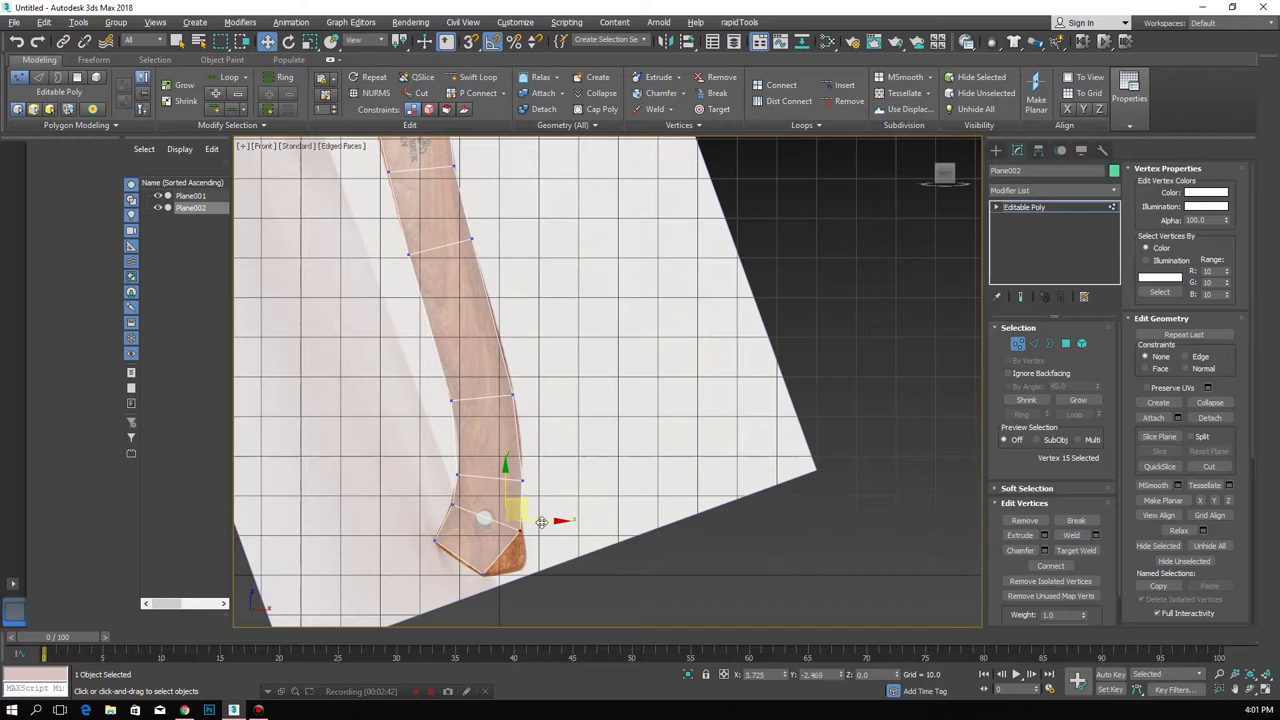
# - Move the bottom tip vertex right so the mesh matches the handle's knob
pyautogui.click(1034, 344)
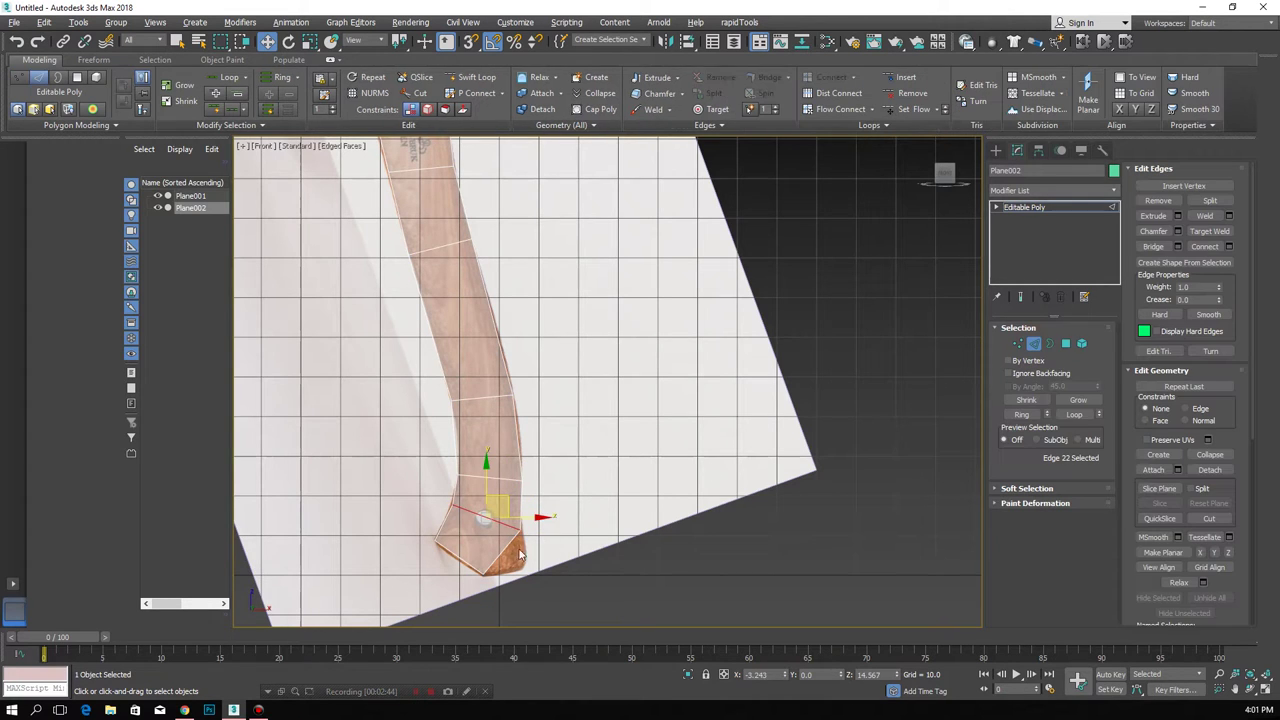
pyautogui.click(1018, 343)
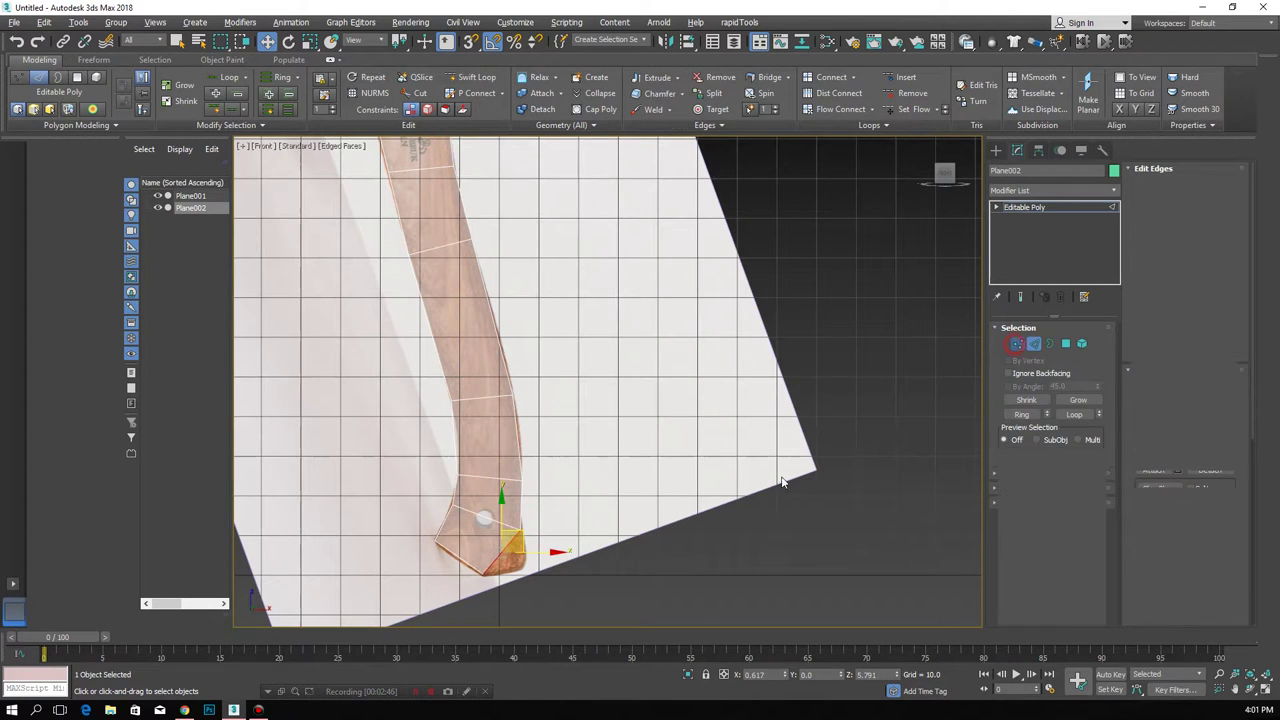
pyautogui.click(528, 565)
pyautogui.moveTo(531, 565); pyautogui.dragTo(549, 562)
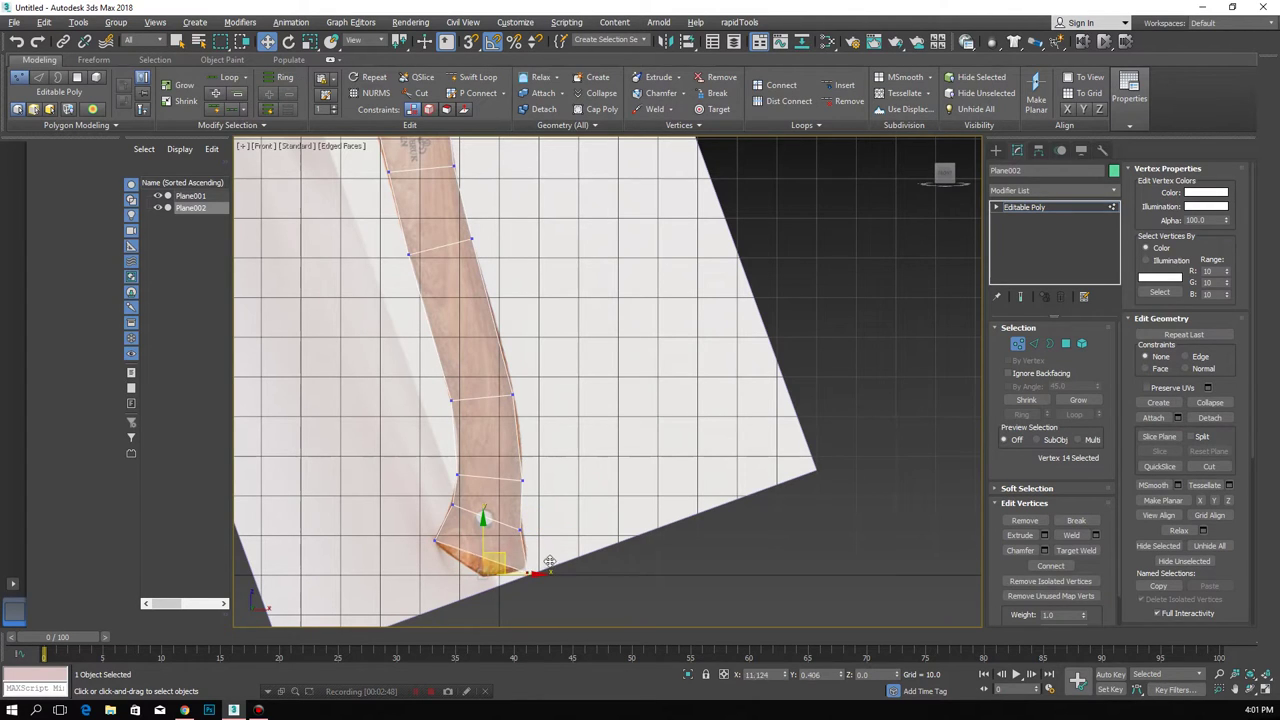
pyautogui.click(521, 527)
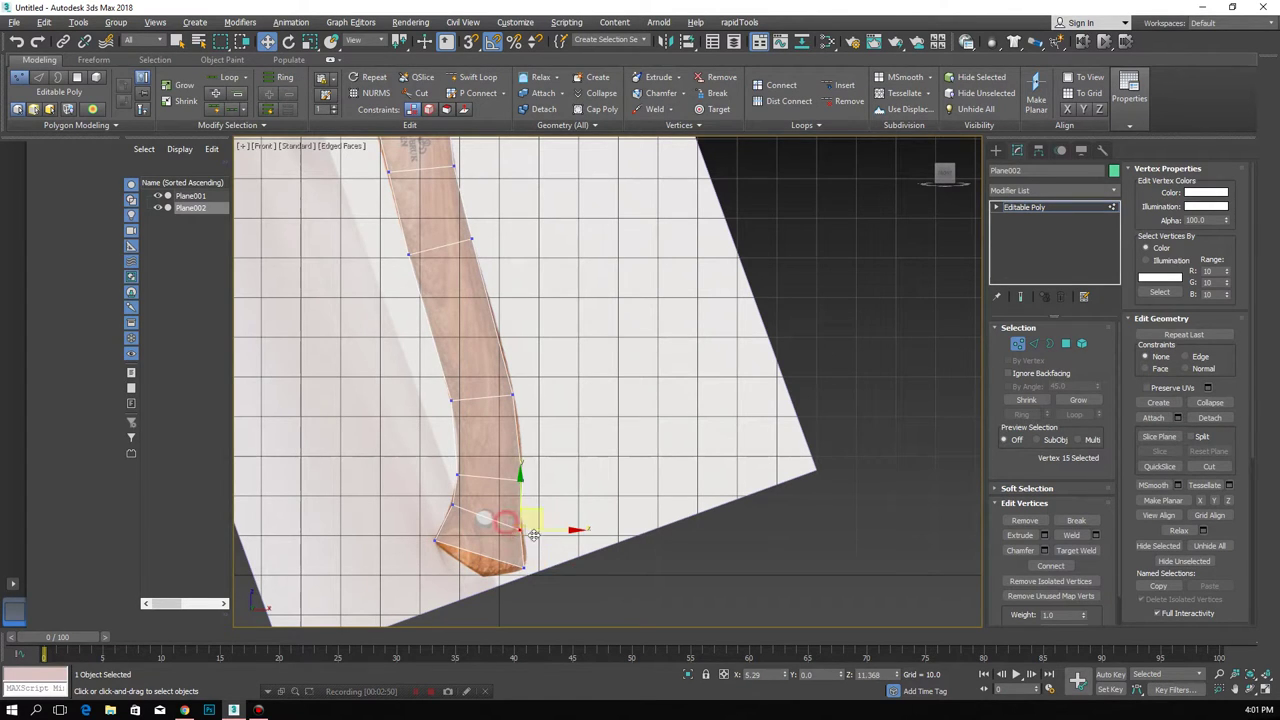
pyautogui.click(524, 564)
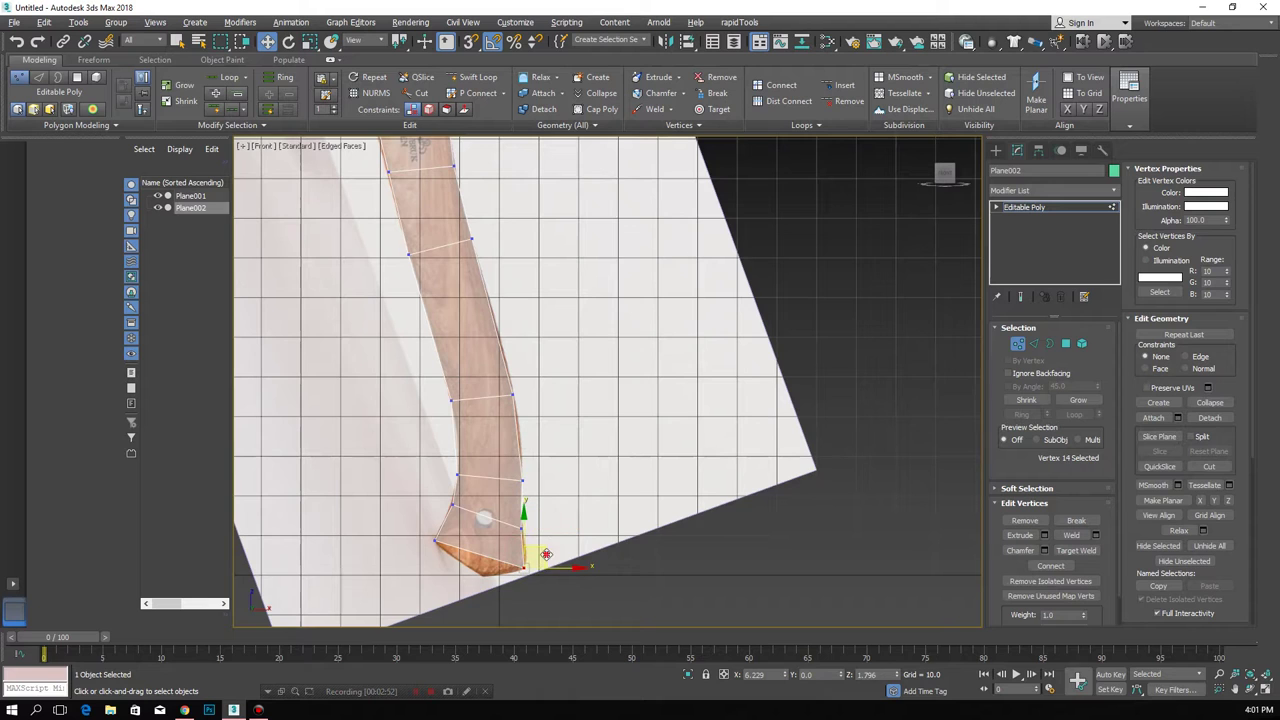
pyautogui.scroll(-5, 548, 549)
pyautogui.scroll(3, 424, 388)
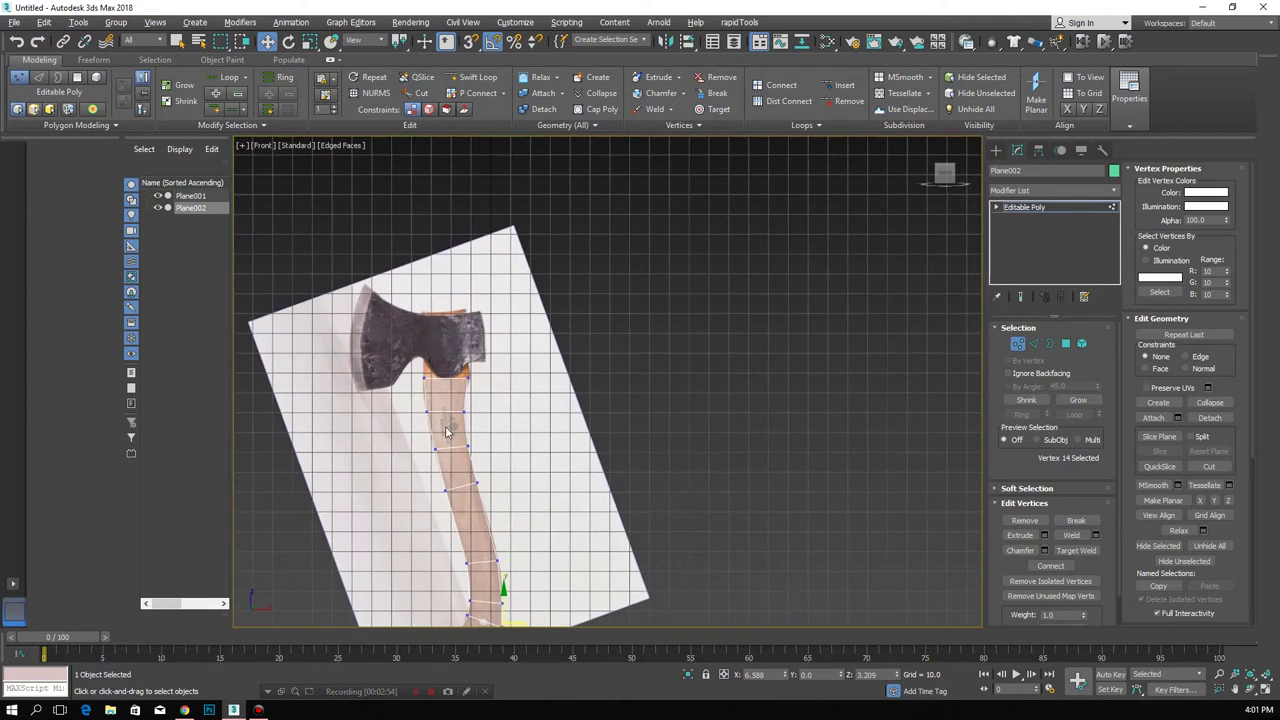
# - Shift-drag the mesh's top edge up to extend it over the axe head
pyautogui.scroll(3, 424, 388)
pyautogui.click(1034, 343)
pyautogui.click(472, 388)
pyautogui.keyDown('shift'); pyautogui.moveTo(476, 360); pyautogui.dragTo(477, 233); pyautogui.keyUp('shift')
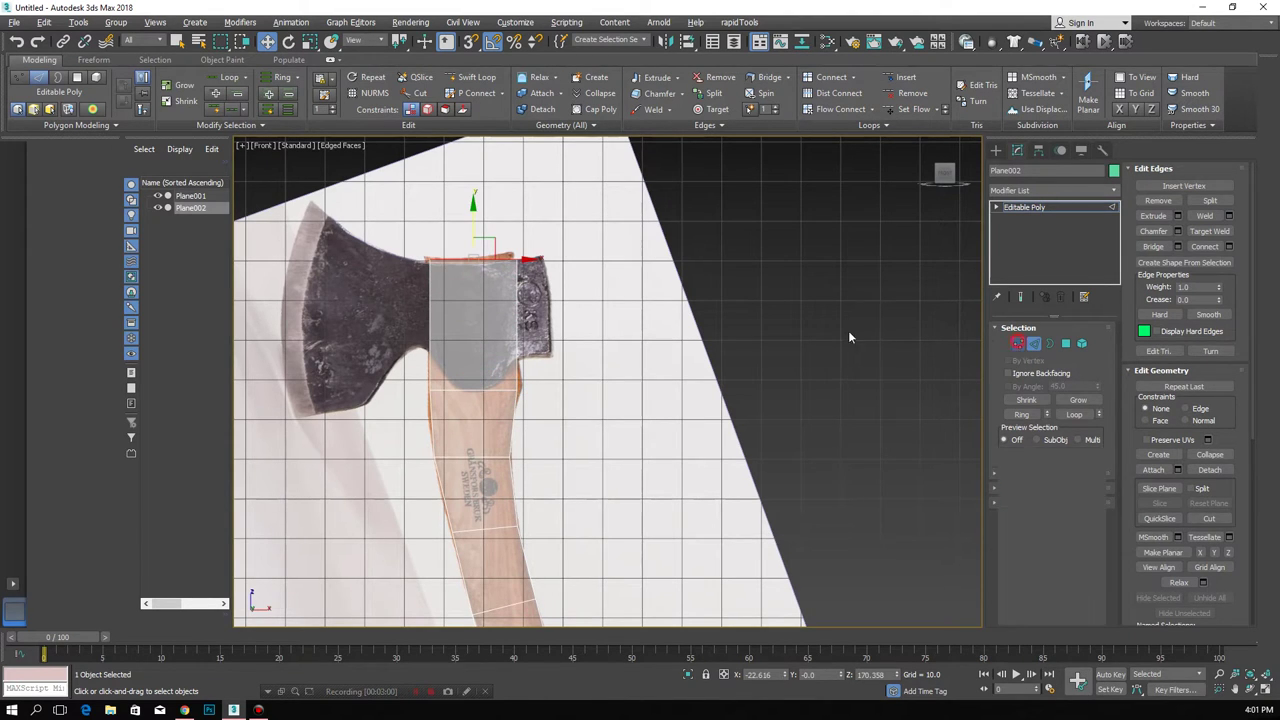
pyautogui.press('1')
pyautogui.click(515, 255)
pyautogui.click(428, 258)
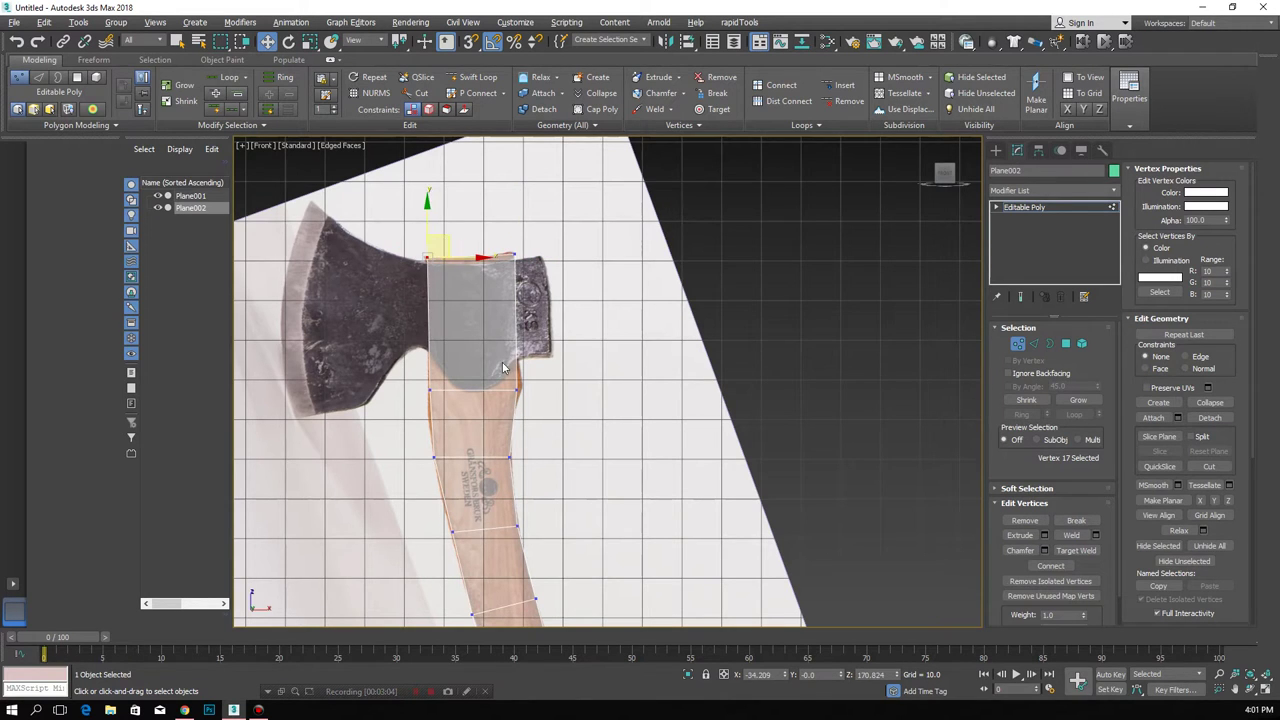
# - Move the right and left vertices of one row down to the axe head's edge
pyautogui.scroll(-2, 502, 366)
pyautogui.scroll(4, 512, 372)
pyautogui.click(557, 400)
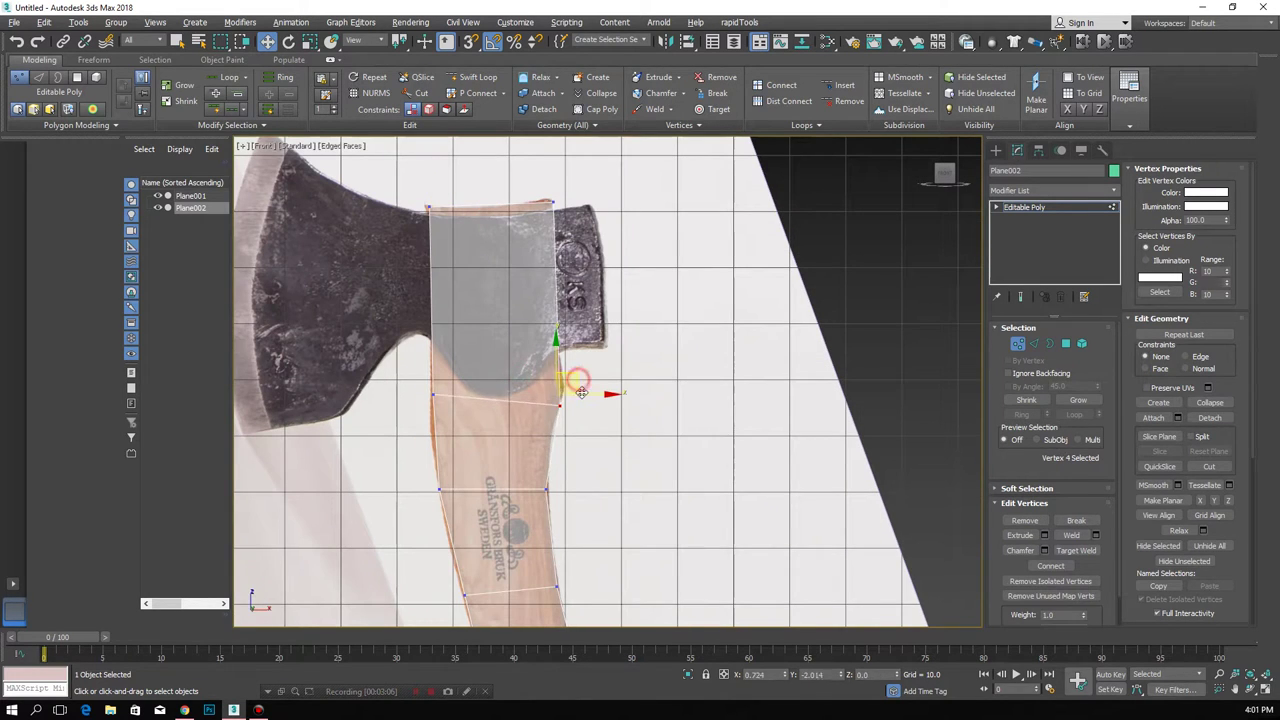
pyautogui.moveTo(582, 391); pyautogui.dragTo(577, 404)
pyautogui.click(418, 390)
pyautogui.moveTo(461, 390); pyautogui.dragTo(481, 385)
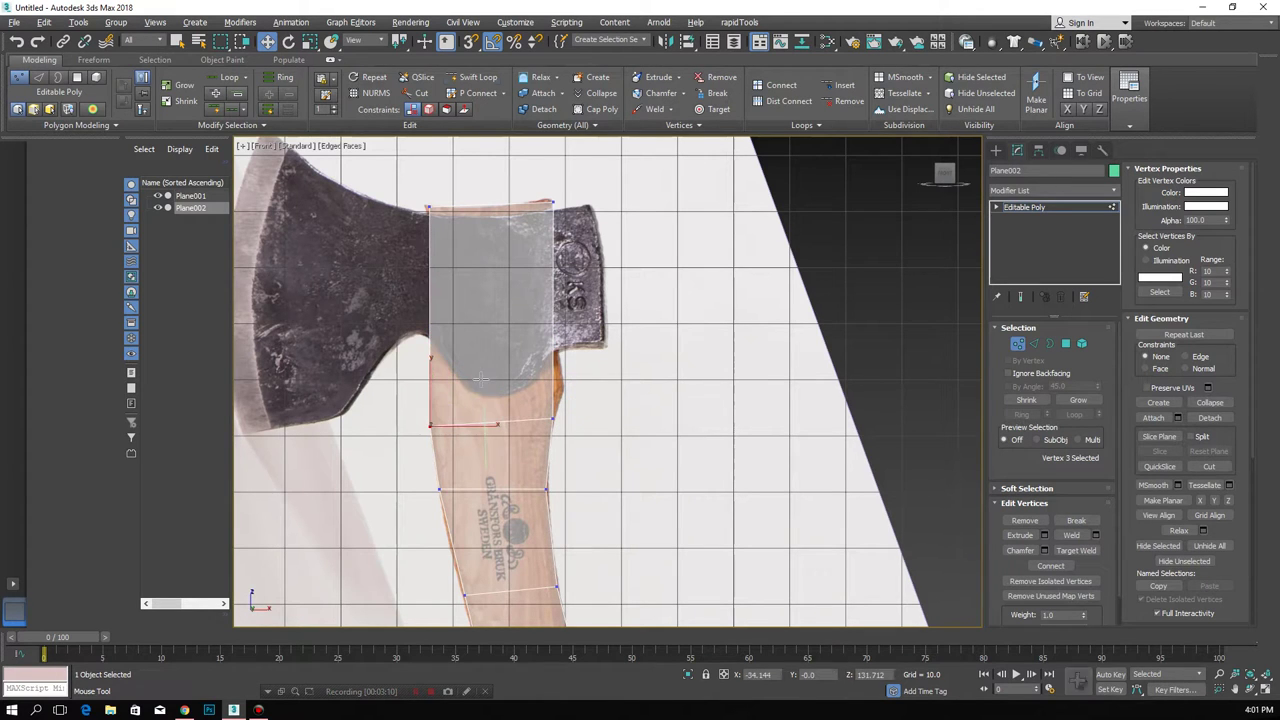
# - Add two edge loops across the handle, moving the new right vertex and top vertices into place
pyautogui.click(477, 77)
pyautogui.click(459, 349)
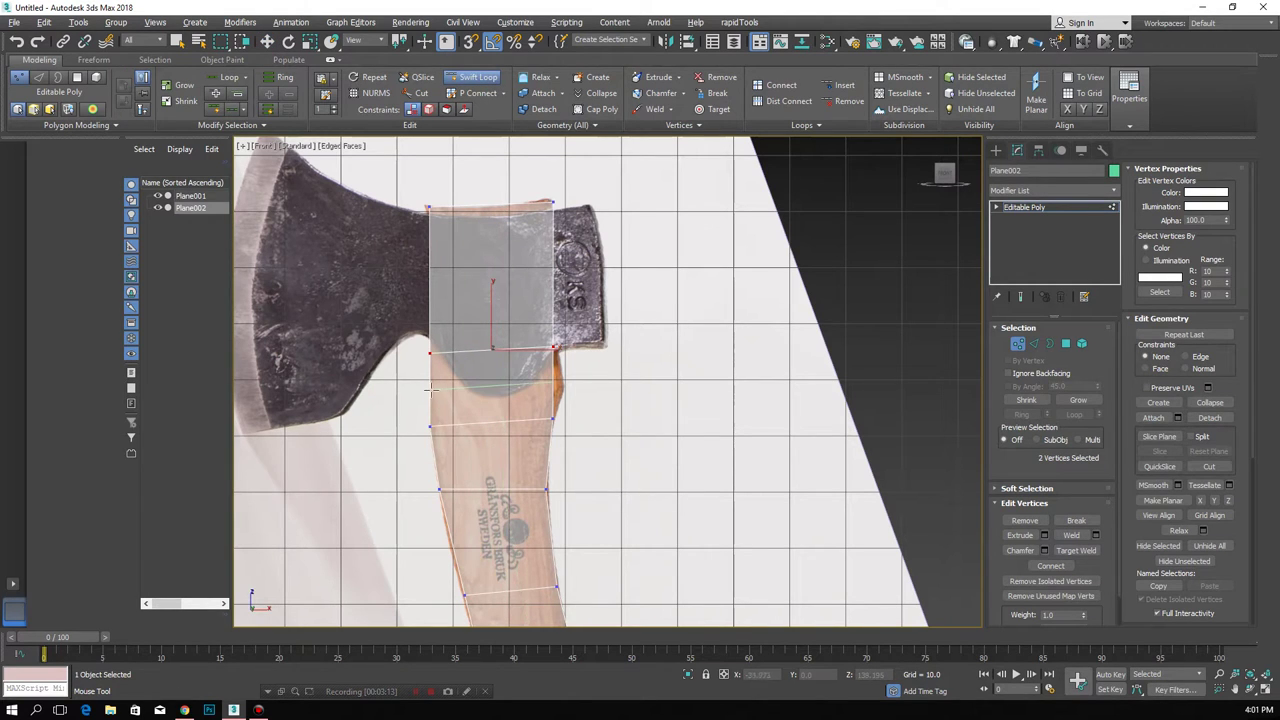
pyautogui.click(438, 390)
pyautogui.press('w')
pyautogui.click(553, 388)
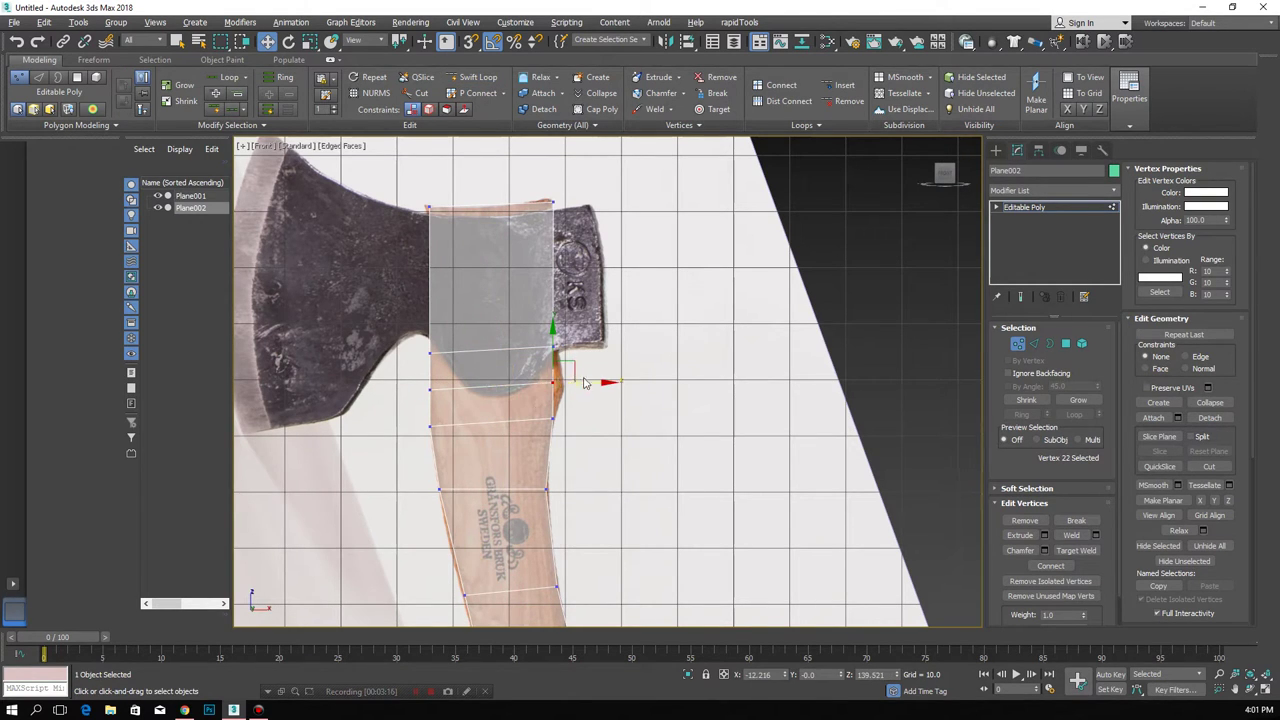
pyautogui.moveTo(579, 372); pyautogui.dragTo(591, 372)
pyautogui.scroll(-3, 533, 354)
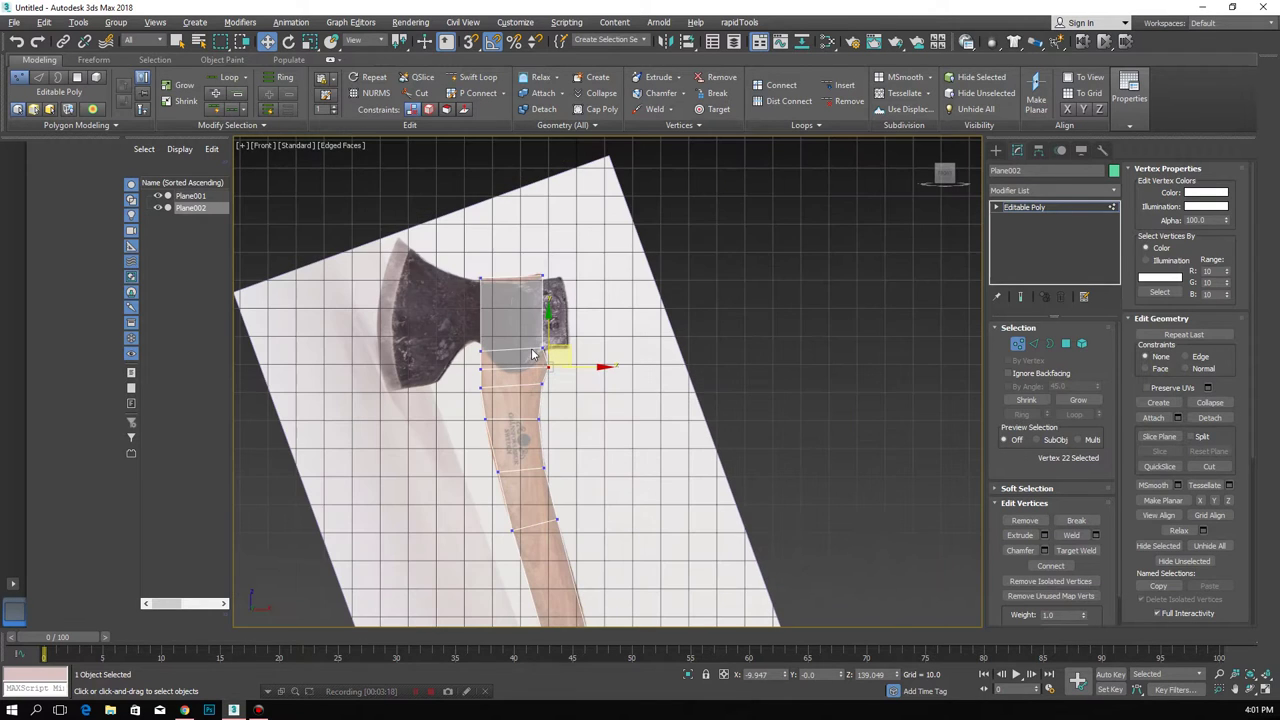
pyautogui.moveTo(461, 253); pyautogui.dragTo(557, 289)
pyautogui.moveTo(533, 260); pyautogui.dragTo(536, 261)
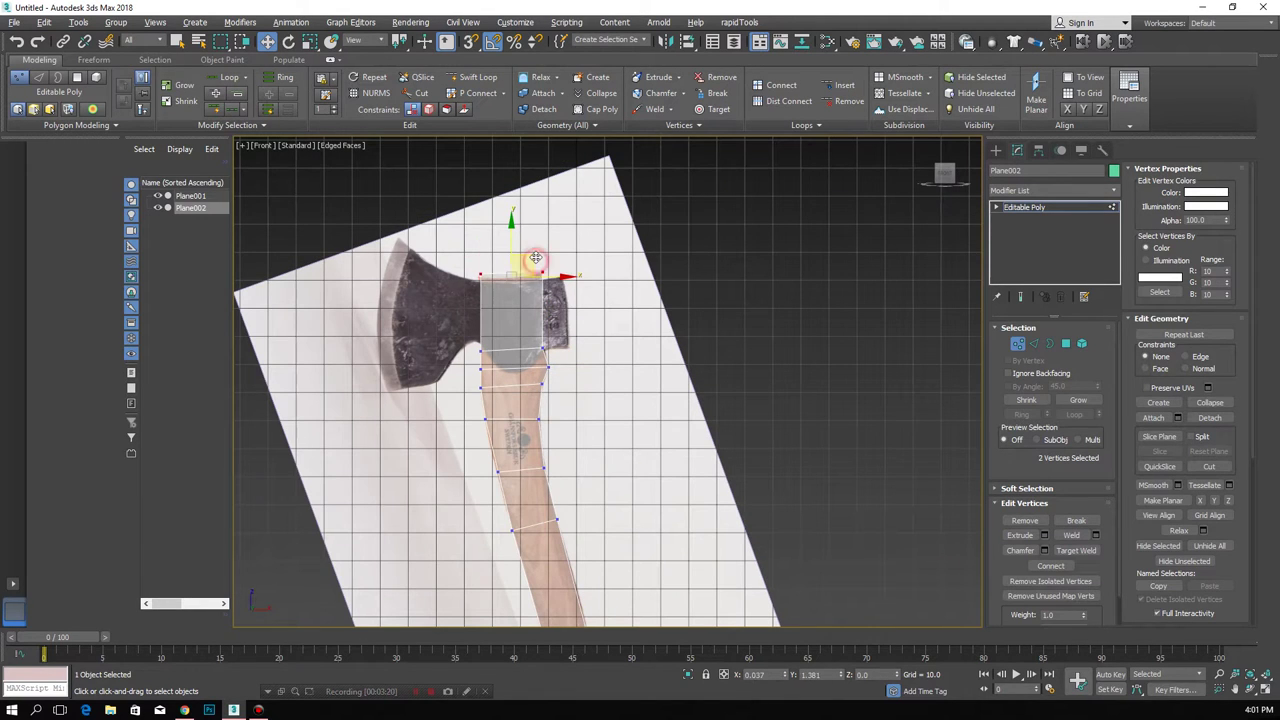
pyautogui.scroll(3, 475, 507)
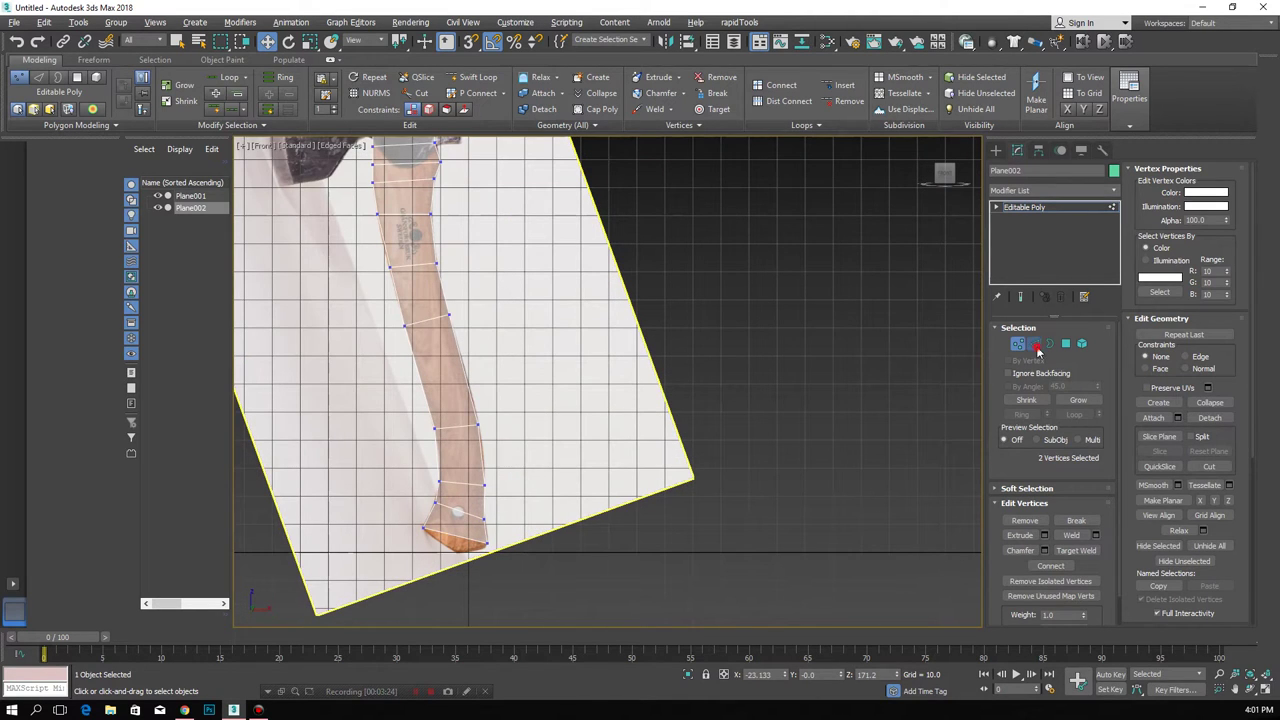
# - In Edge mode, move one side edge of the handle slightly right to match the photo outline
pyautogui.click(1034, 344)
pyautogui.click(452, 420)
pyautogui.scroll(2, 436, 466)
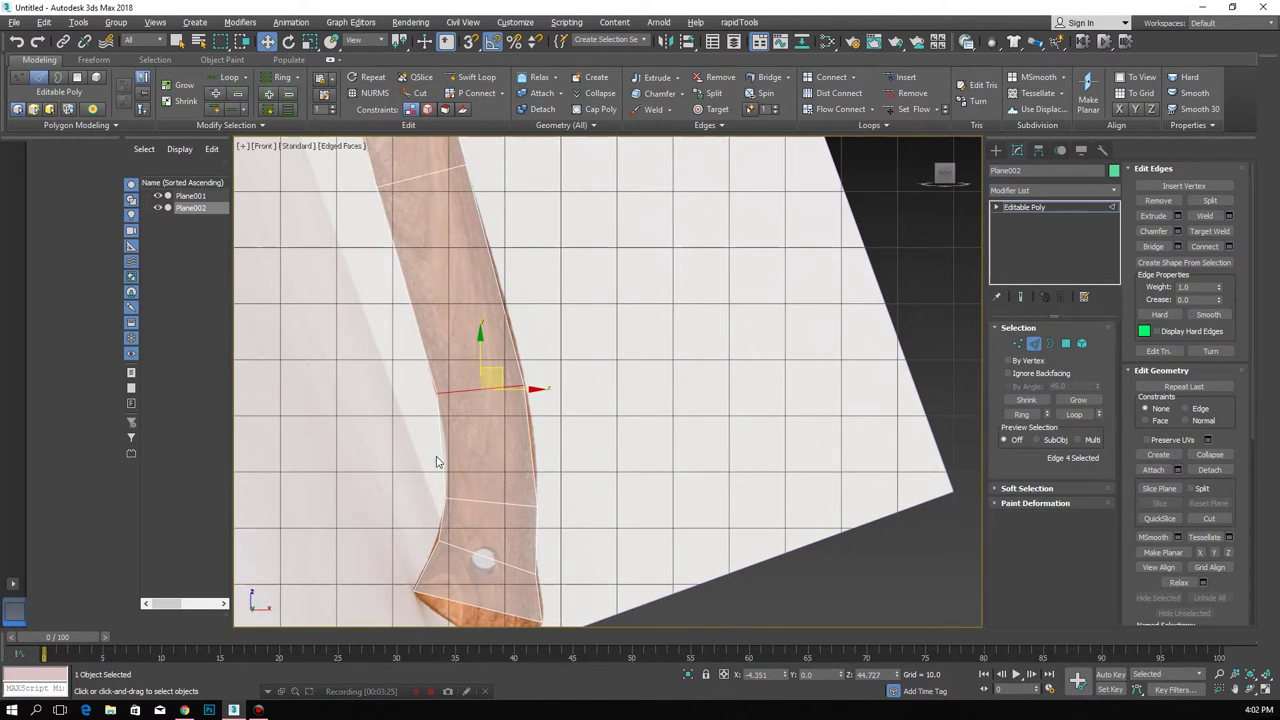
pyautogui.moveTo(552, 478); pyautogui.dragTo(553, 478)
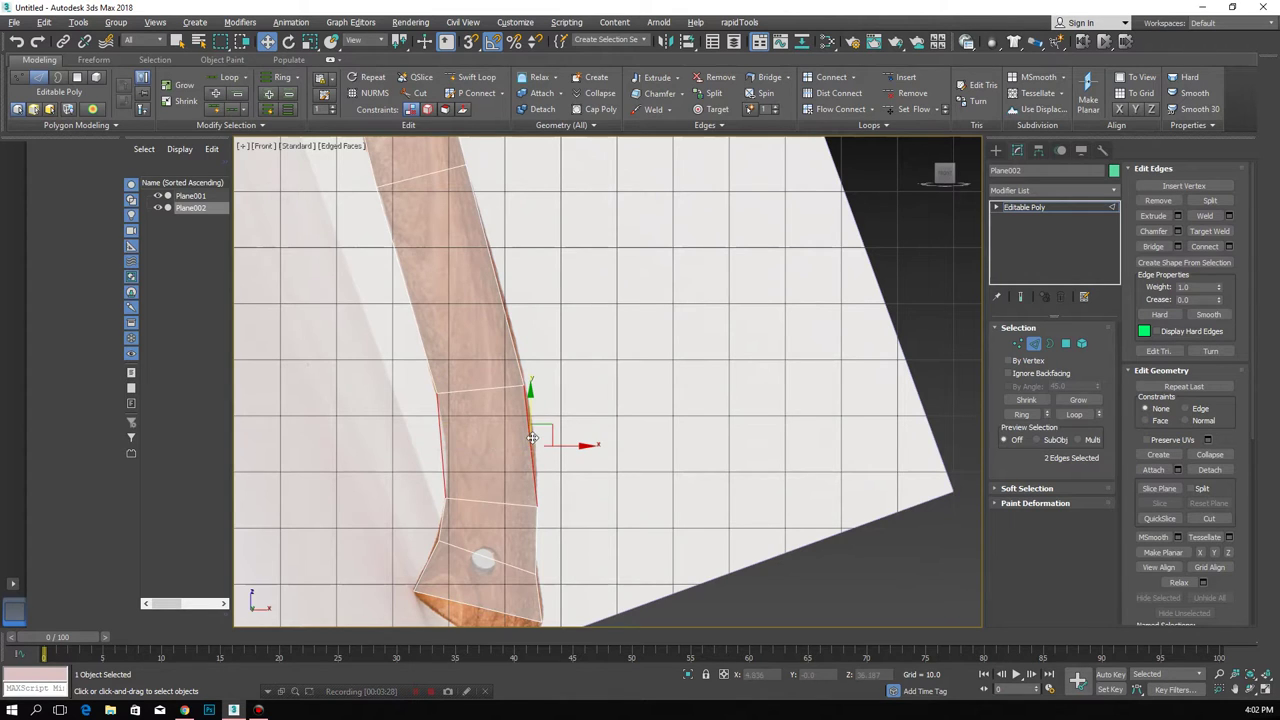
pyautogui.moveTo(512, 452); pyautogui.dragTo(488, 454, button='middle')
pyautogui.click(463, 451)
pyautogui.moveTo(484, 431); pyautogui.dragTo(477, 371)
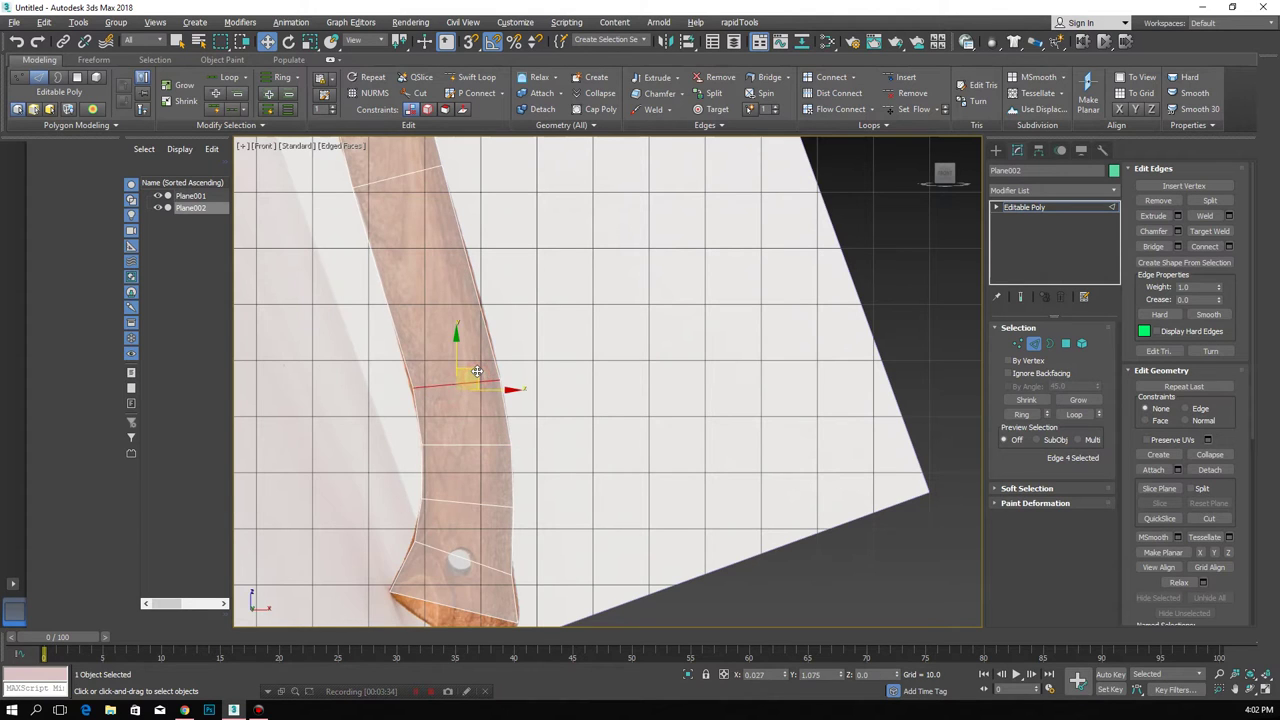
# - Start and cancel several edge-loop insertions on the handle without committing any loop
pyautogui.hotkey('shift', 'alt', 'w')
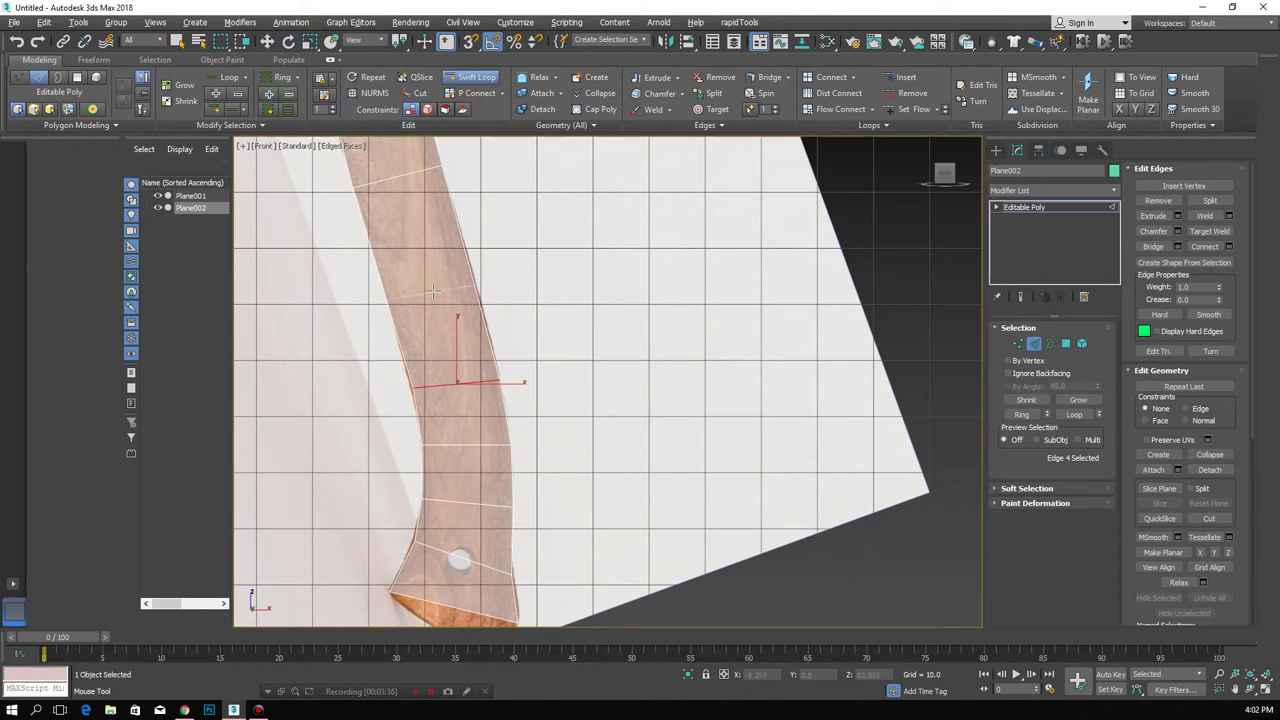
pyautogui.press('w')
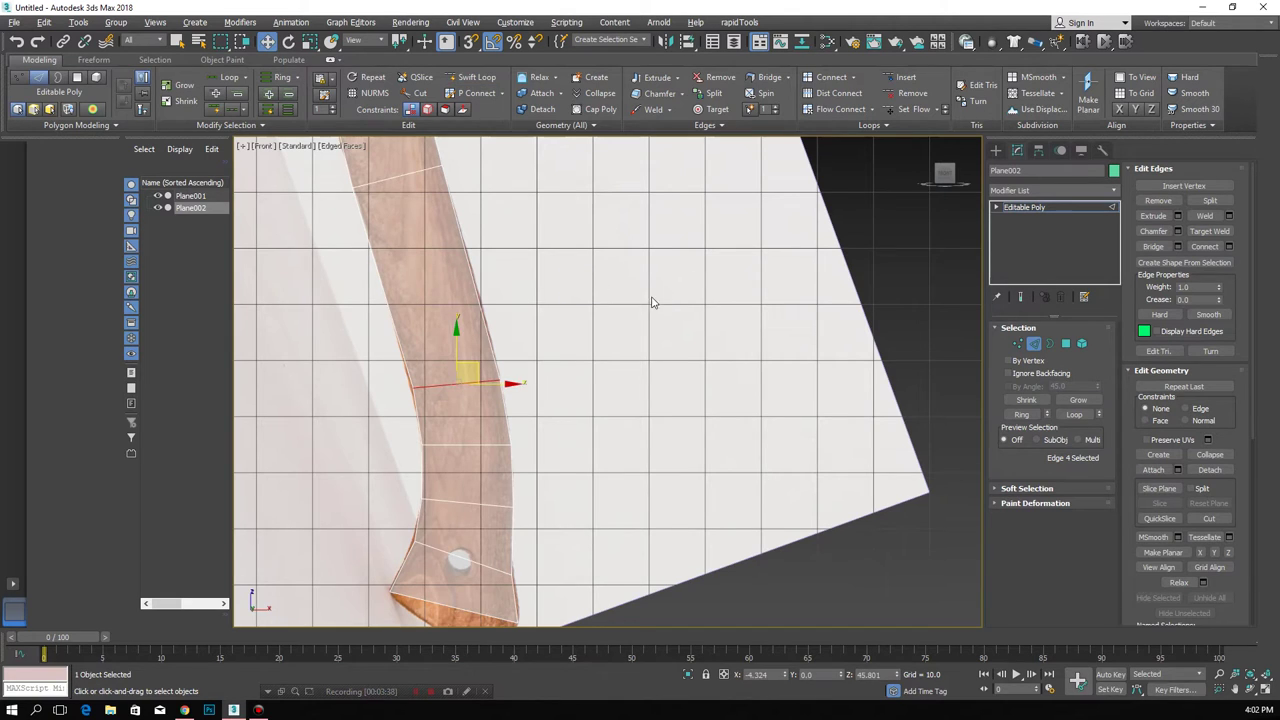
pyautogui.click(475, 78)
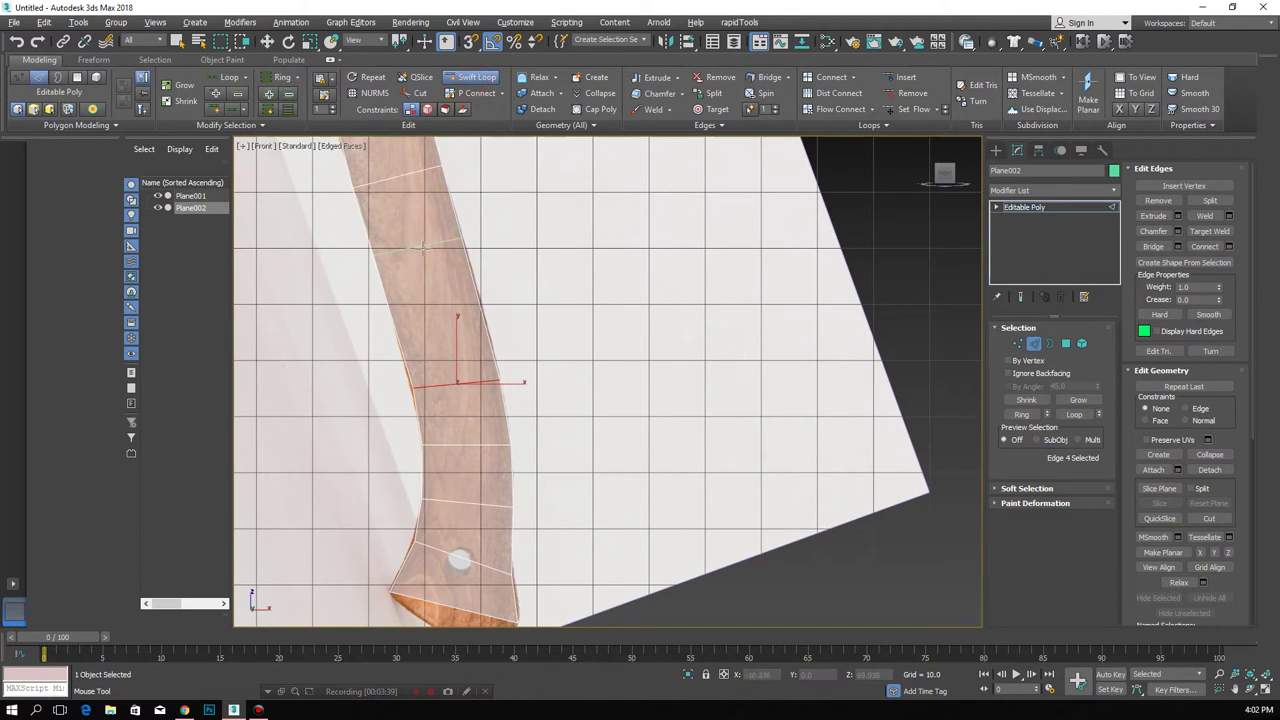
pyautogui.rightClick(430, 260)
pyautogui.click(478, 77)
pyautogui.rightClick(435, 257)
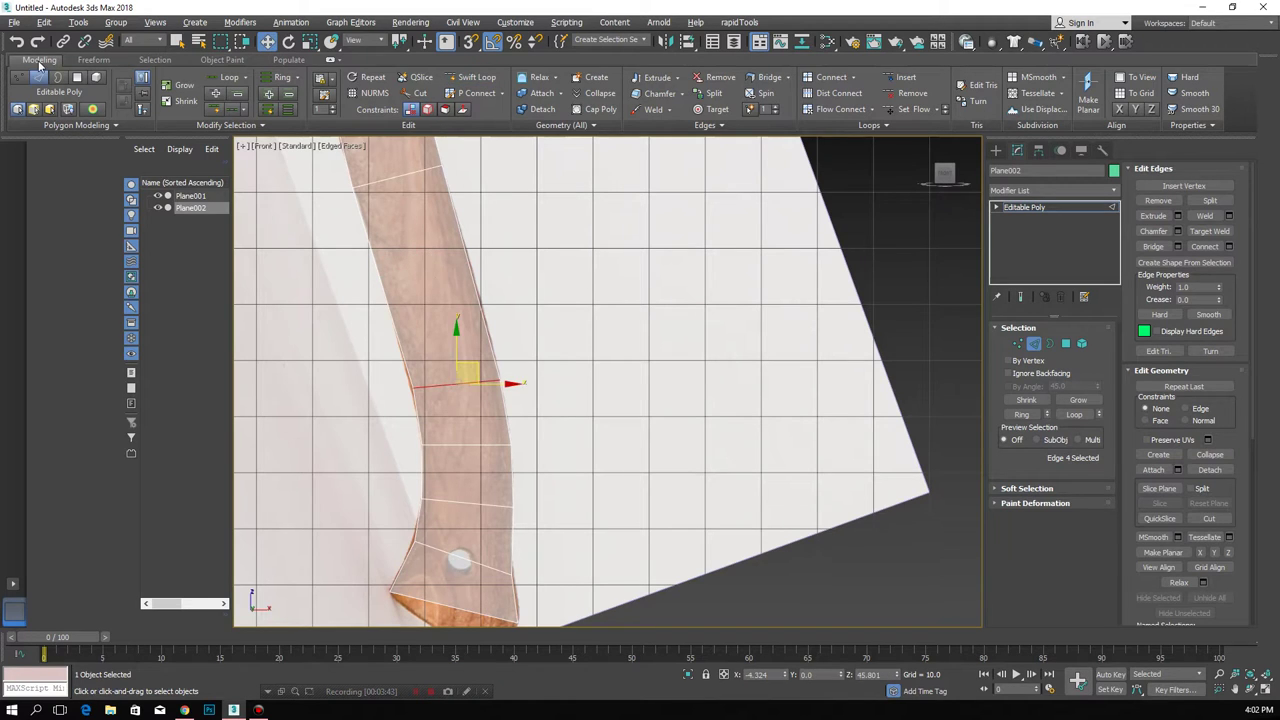
pyautogui.click(477, 78)
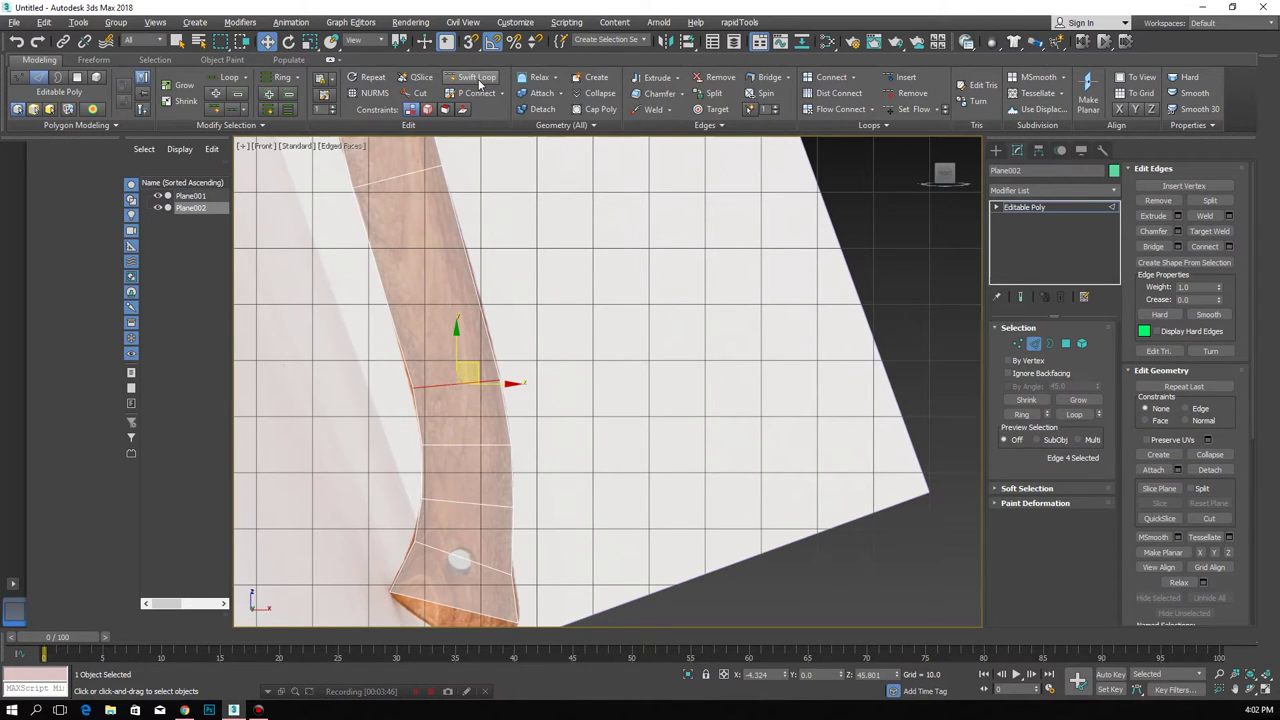
pyautogui.click(437, 300)
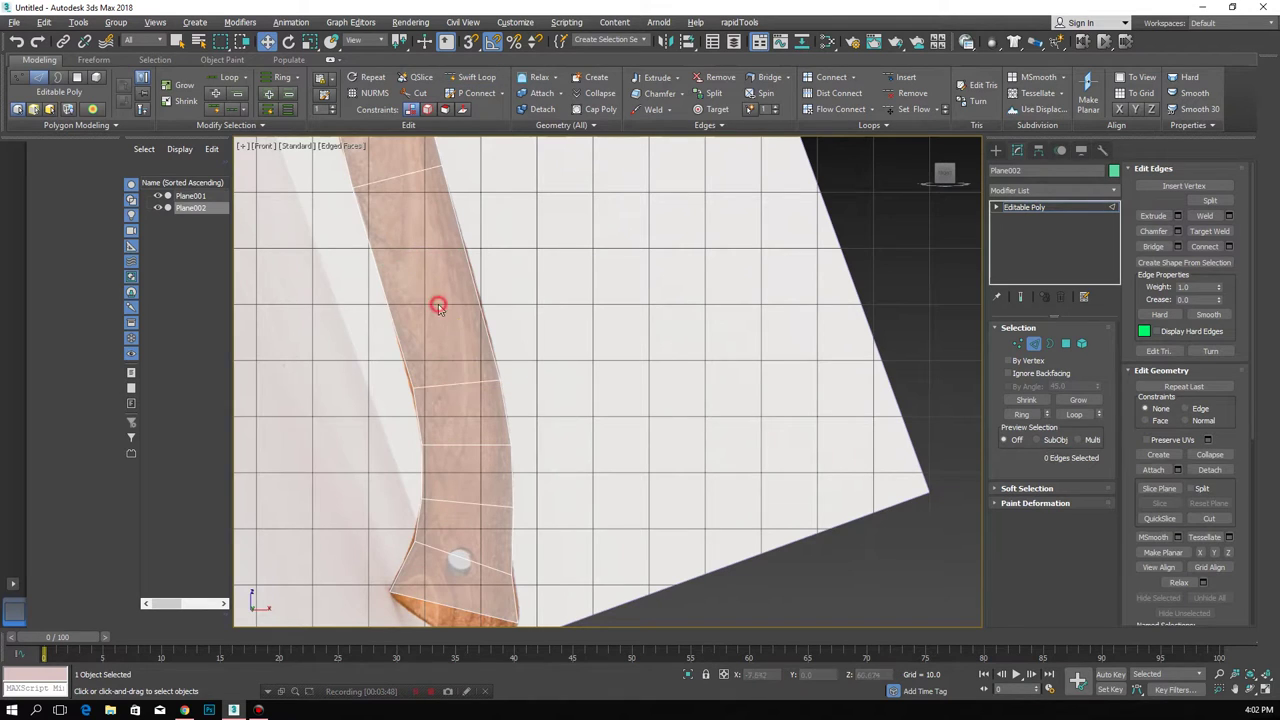
pyautogui.rightClick(455, 349)
pyautogui.scroll(-2, 455, 349)
pyautogui.scroll(-3, 467, 453)
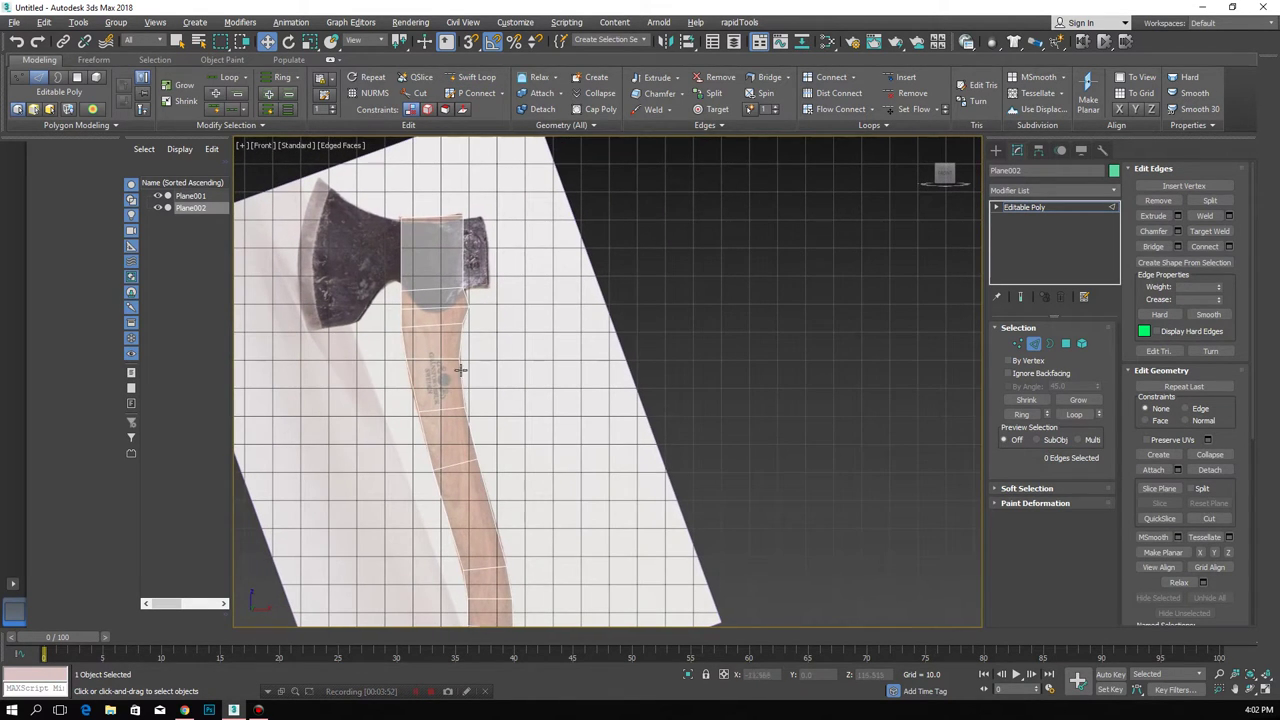
pyautogui.scroll(2, 460, 370)
pyautogui.scroll(1, 460, 370)
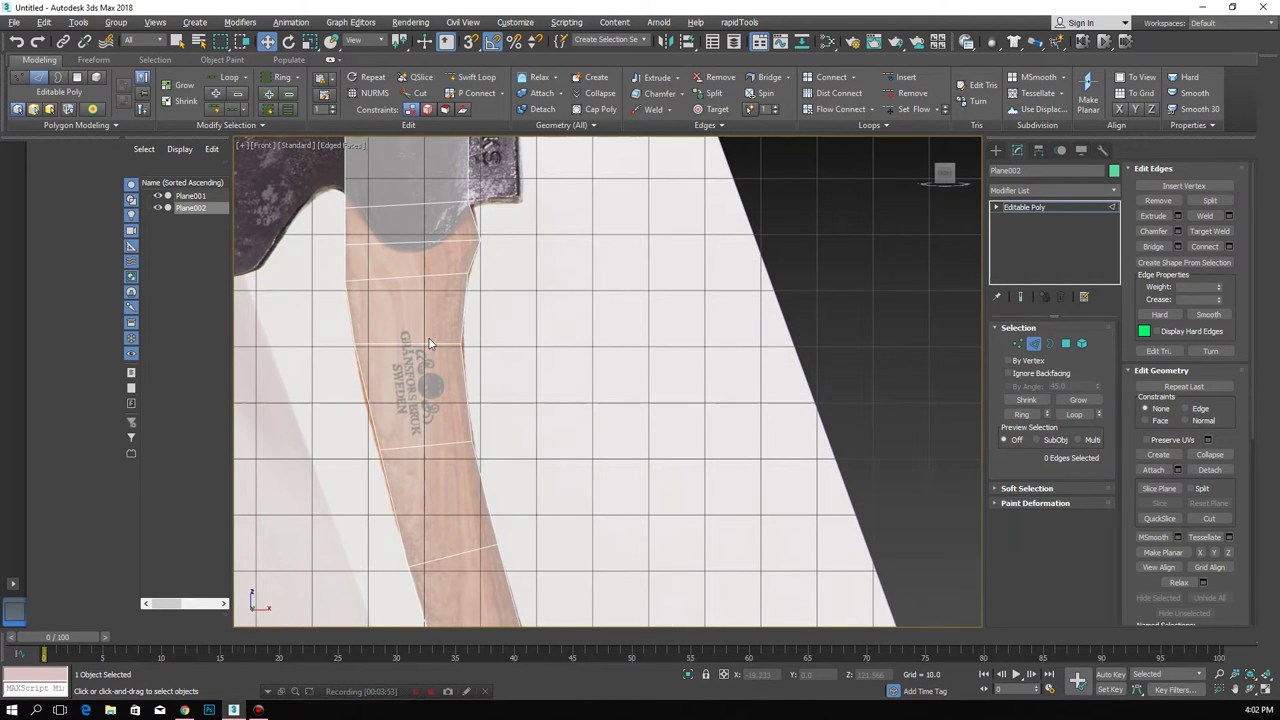
pyautogui.hotkey('alt', 'shift', 's')
pyautogui.rightClick(388, 275)
# - Ring-select the handle's cross edges and Connect them with 2 lengthwise segments
pyautogui.click(403, 273)
pyautogui.click(1020, 413)
pyautogui.click(1228, 246)
pyautogui.moveTo(616, 389); pyautogui.dragTo(618, 380)
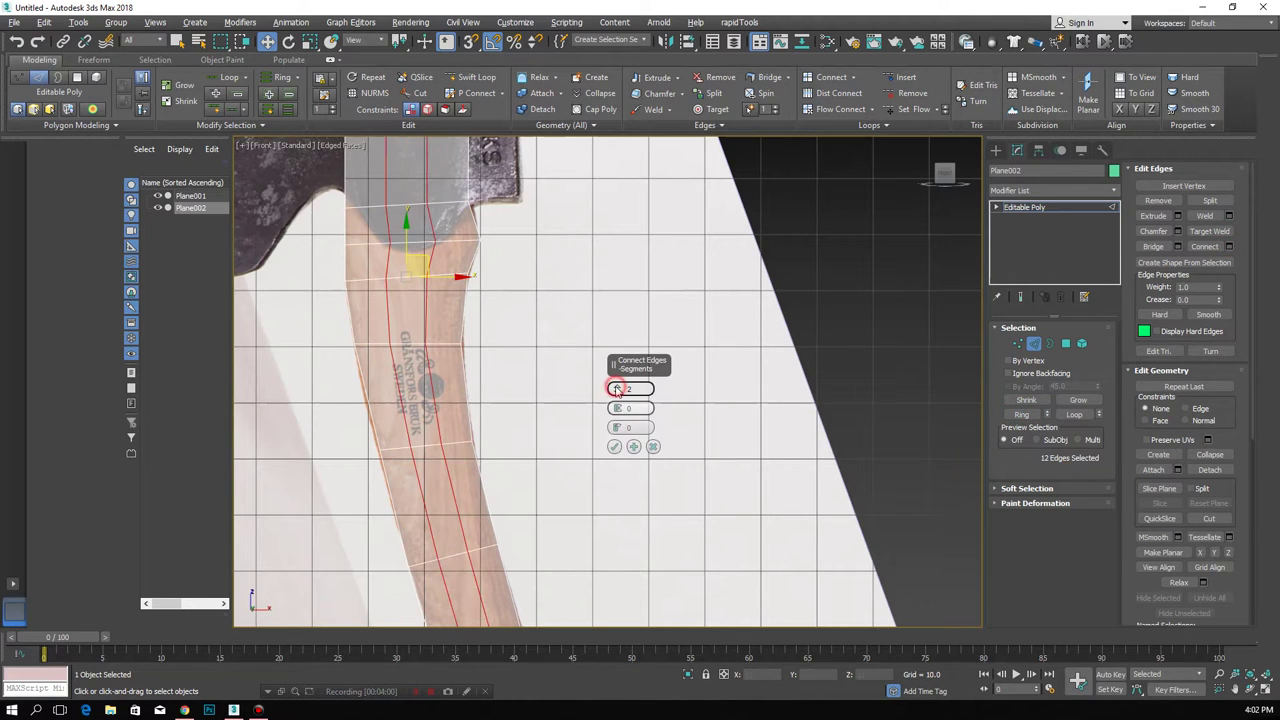
pyautogui.click(614, 447)
# - Shift-drag the handle's side edges outward into a new face strip and switch to Perspective view
pyautogui.scroll(-3, 457, 397)
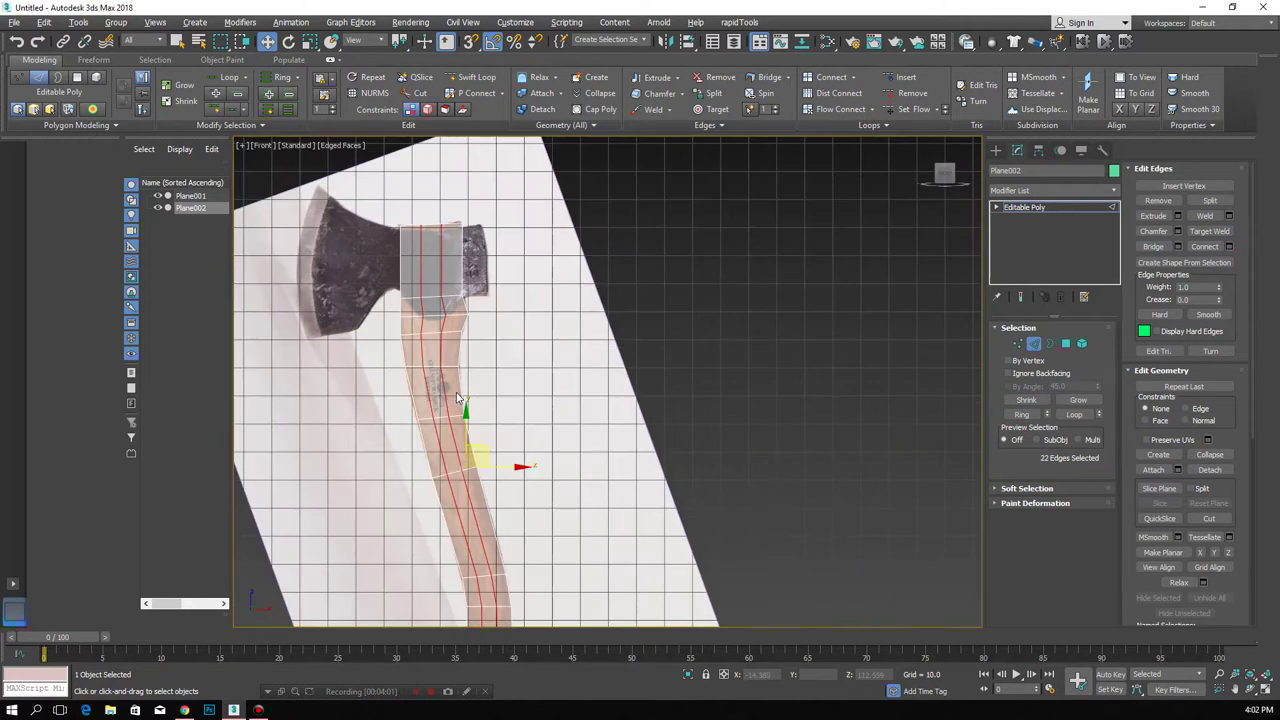
pyautogui.keyDown('alt'); pyautogui.moveTo(460, 449); pyautogui.dragTo(462, 455, button='middle'); pyautogui.keyUp('alt')
pyautogui.scroll(4, 462, 460)
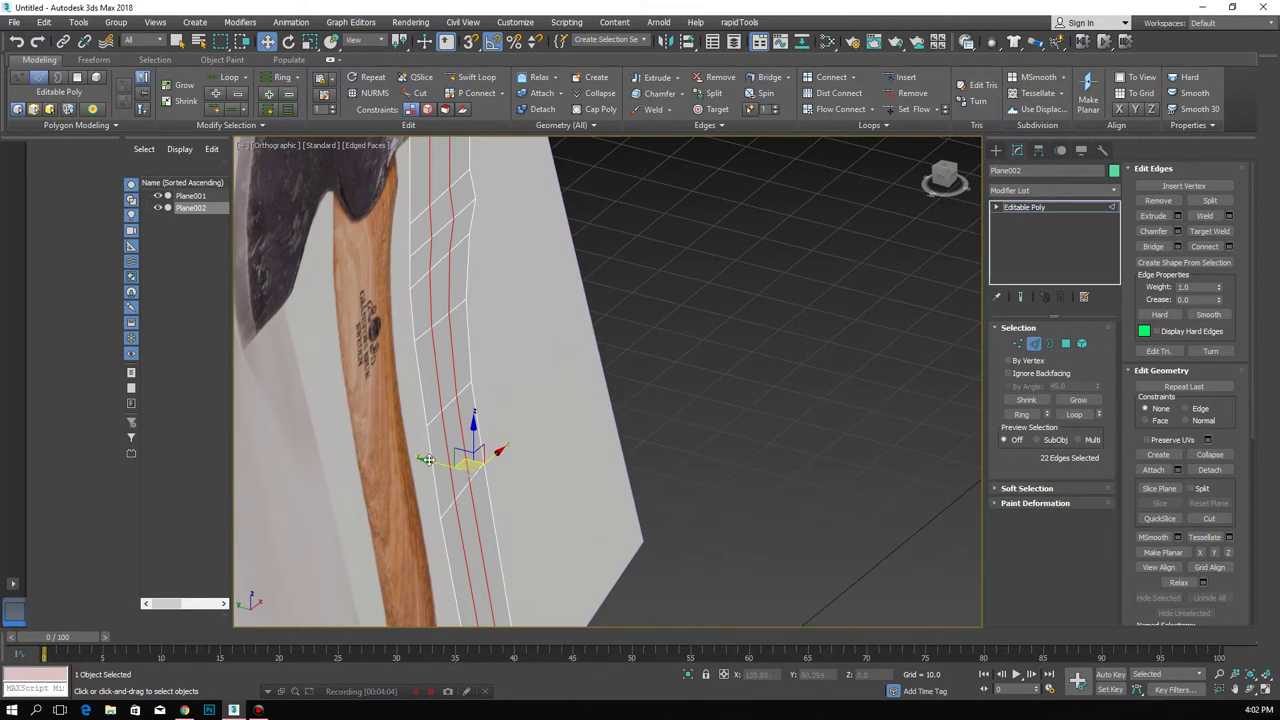
pyautogui.keyDown('shift'); pyautogui.moveTo(465, 472); pyautogui.dragTo(490, 468); pyautogui.keyUp('shift')
pyautogui.moveTo(490, 468)
pyautogui.keyDown('alt'); pyautogui.mouseDown(button='middle')
pyautogui.moveTo(371, 485)
pyautogui.moveTo(597, 474)
pyautogui.moveTo(494, 466)
pyautogui.mouseUp(button='middle'); pyautogui.keyUp('alt')
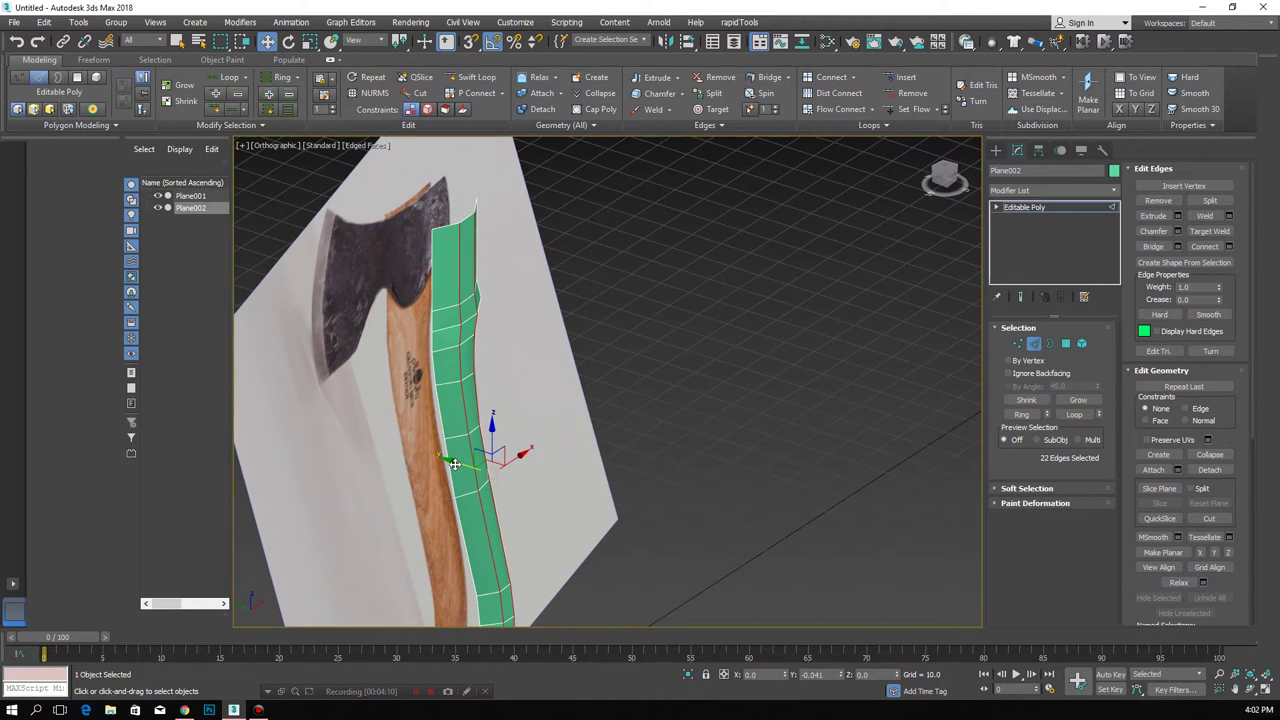
pyautogui.moveTo(463, 478)
pyautogui.keyDown('alt'); pyautogui.mouseDown(button='middle')
pyautogui.moveTo(485, 396)
pyautogui.moveTo(460, 402)
pyautogui.mouseUp(button='middle'); pyautogui.keyUp('alt')
pyautogui.press('p')
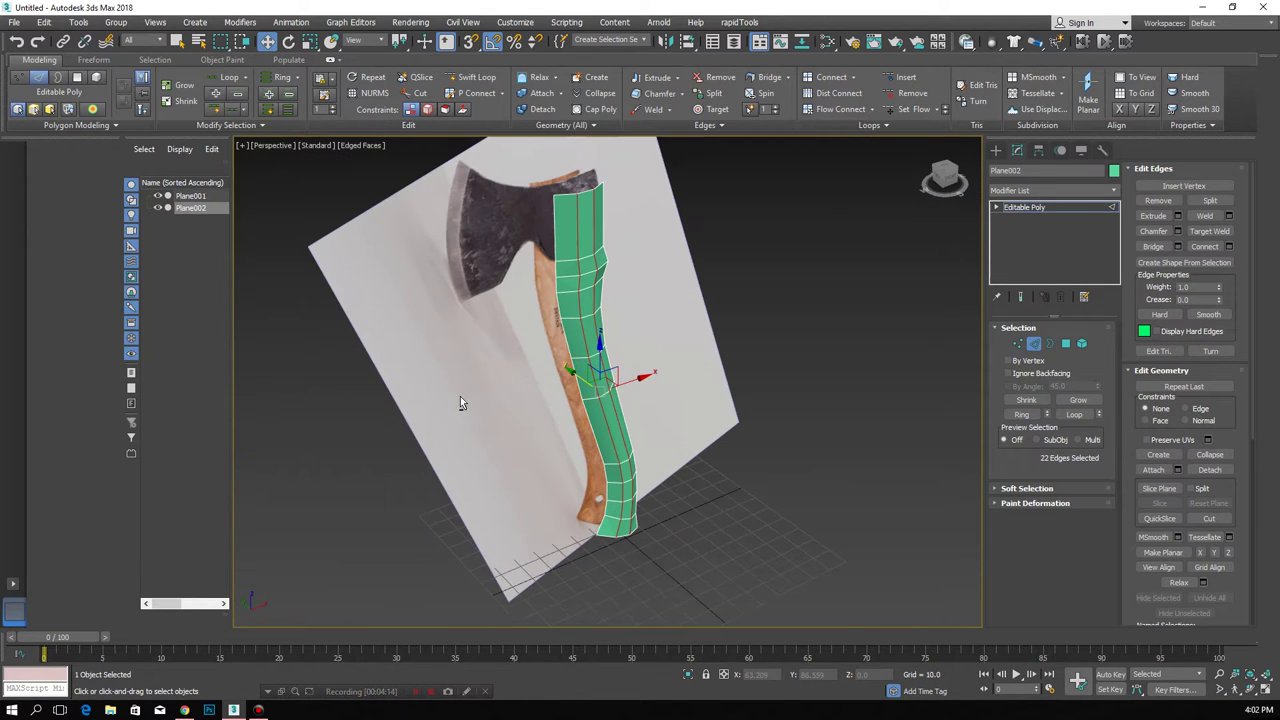
pyautogui.click(466, 357)
pyautogui.moveTo(466, 357)
pyautogui.keyDown('alt'); pyautogui.mouseDown(button='middle')
pyautogui.moveTo(547, 347)
pyautogui.moveTo(534, 357)
pyautogui.moveTo(685, 366)
pyautogui.moveTo(561, 305)
pyautogui.moveTo(652, 349)
pyautogui.moveTo(836, 370)
pyautogui.mouseUp(button='middle'); pyautogui.keyUp('alt')
pyautogui.click(601, 348)
pyautogui.scroll(3, 652, 349)
pyautogui.scroll(-3, 671, 357)
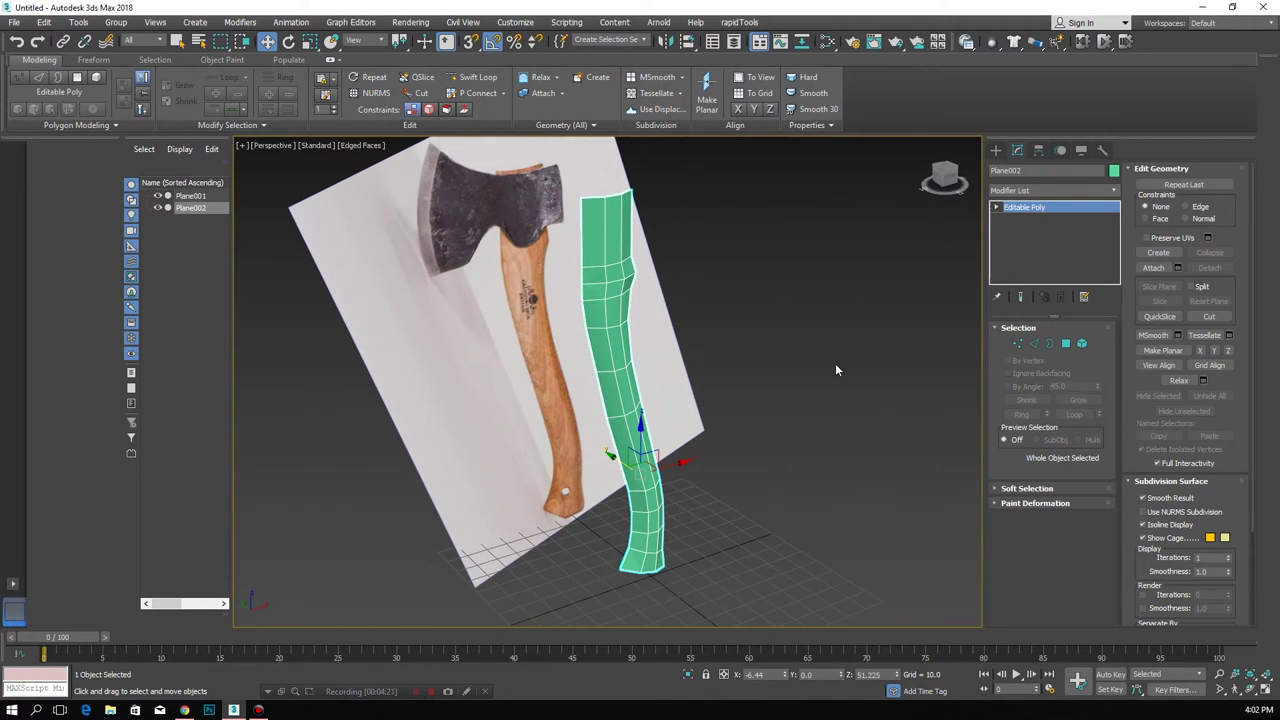
pyautogui.click(1037, 345)
pyautogui.doubleClick(586, 314)
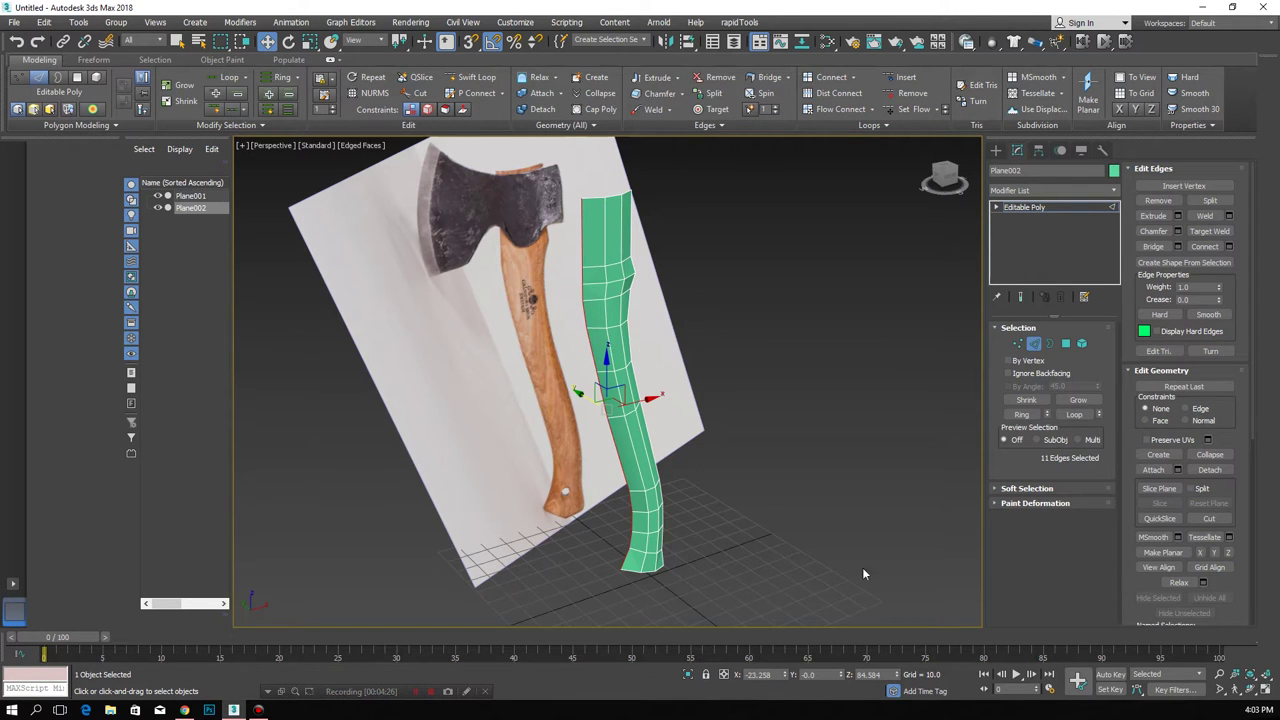
pyautogui.keyDown('alt'); pyautogui.moveTo(671, 568); pyautogui.dragTo(726, 570, button='middle'); pyautogui.keyUp('alt')
pyautogui.scroll(3, 726, 570)
pyautogui.scroll(2, 614, 563)
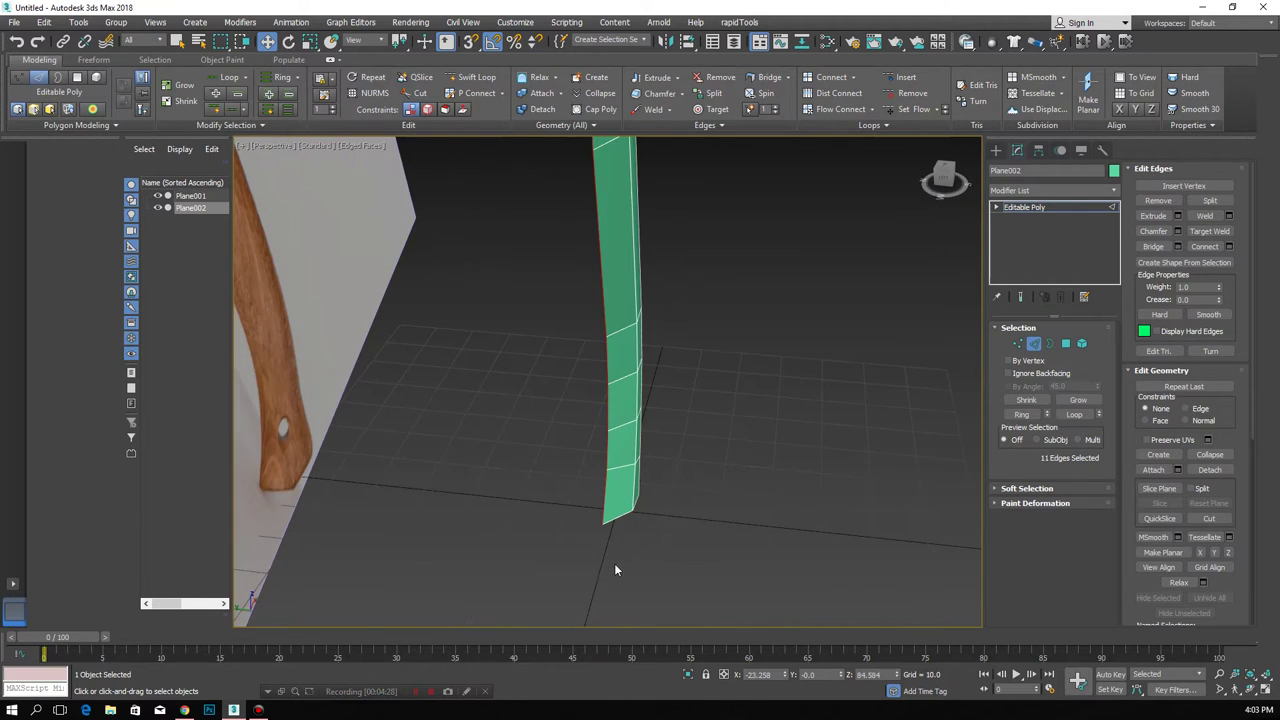
pyautogui.click(744, 589)
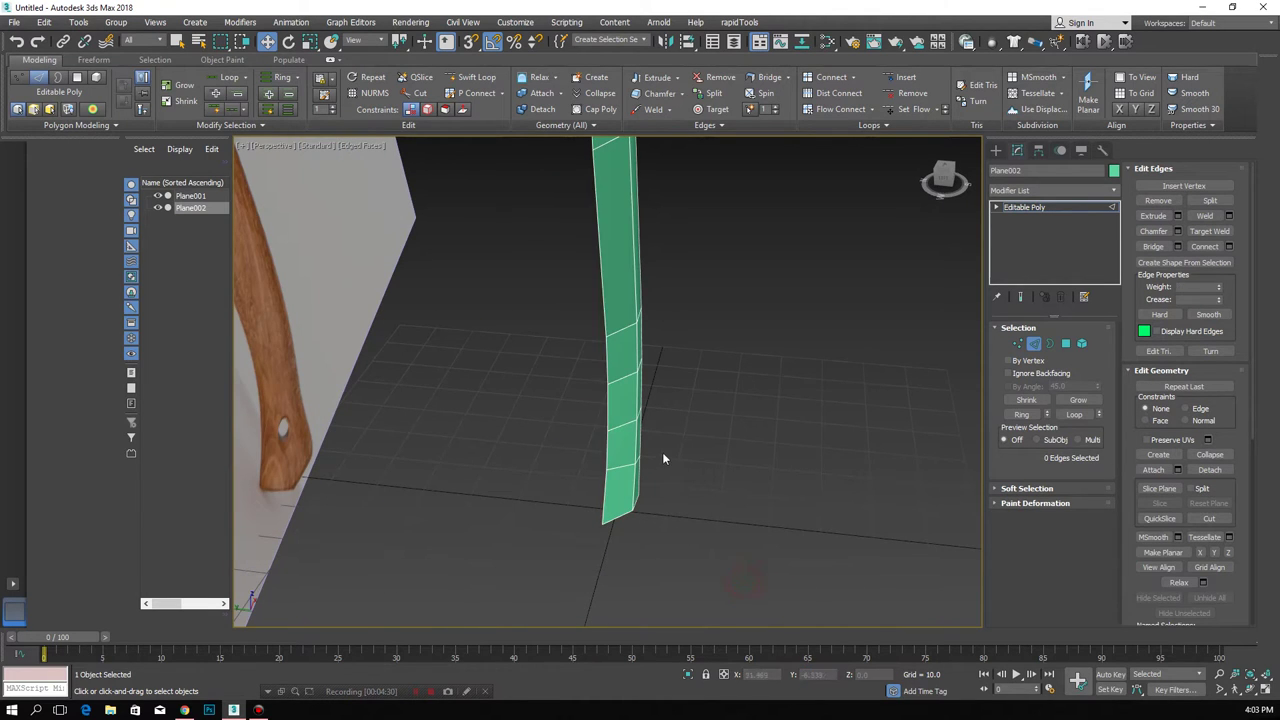
pyautogui.keyDown('alt'); pyautogui.moveTo(662, 453); pyautogui.dragTo(672, 498, button='middle'); pyautogui.keyUp('alt')
pyautogui.click(1033, 343)
pyautogui.click(1034, 192)
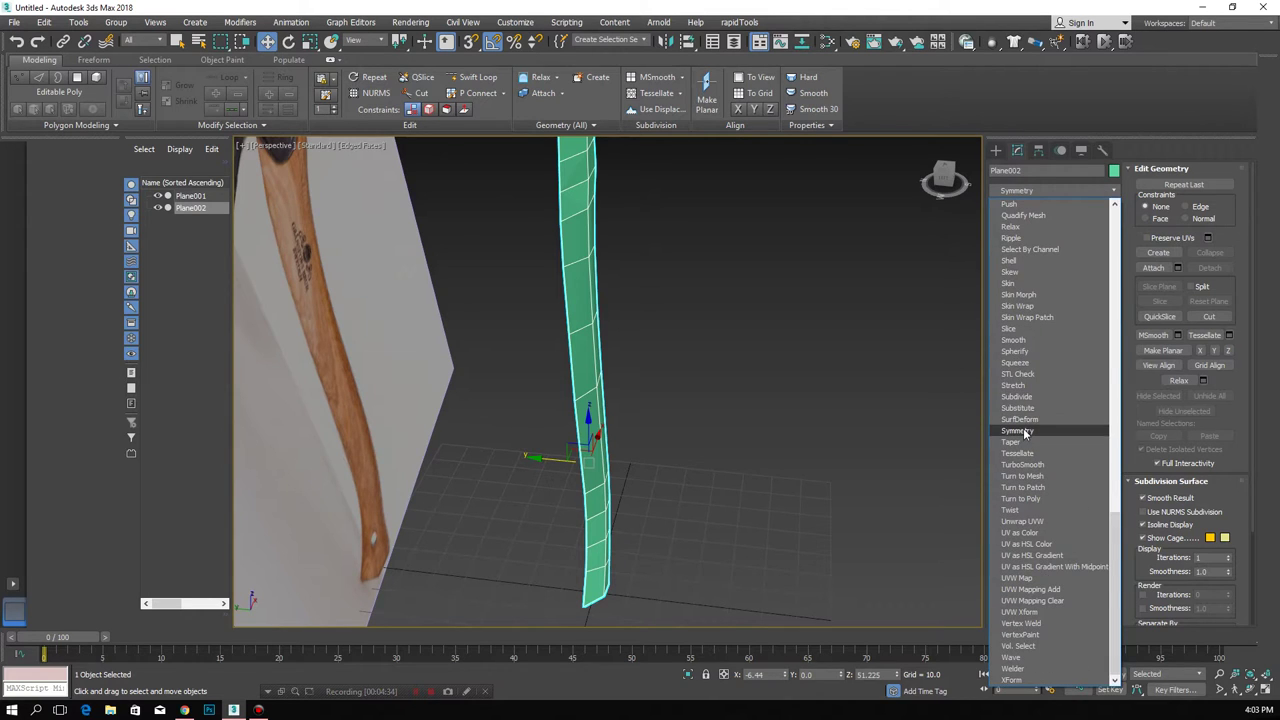
# - Add a Symmetry modifier to Plane002 mirrored along Z, then return to Editable Poly
pyautogui.click(1022, 433)
pyautogui.click(1050, 355)
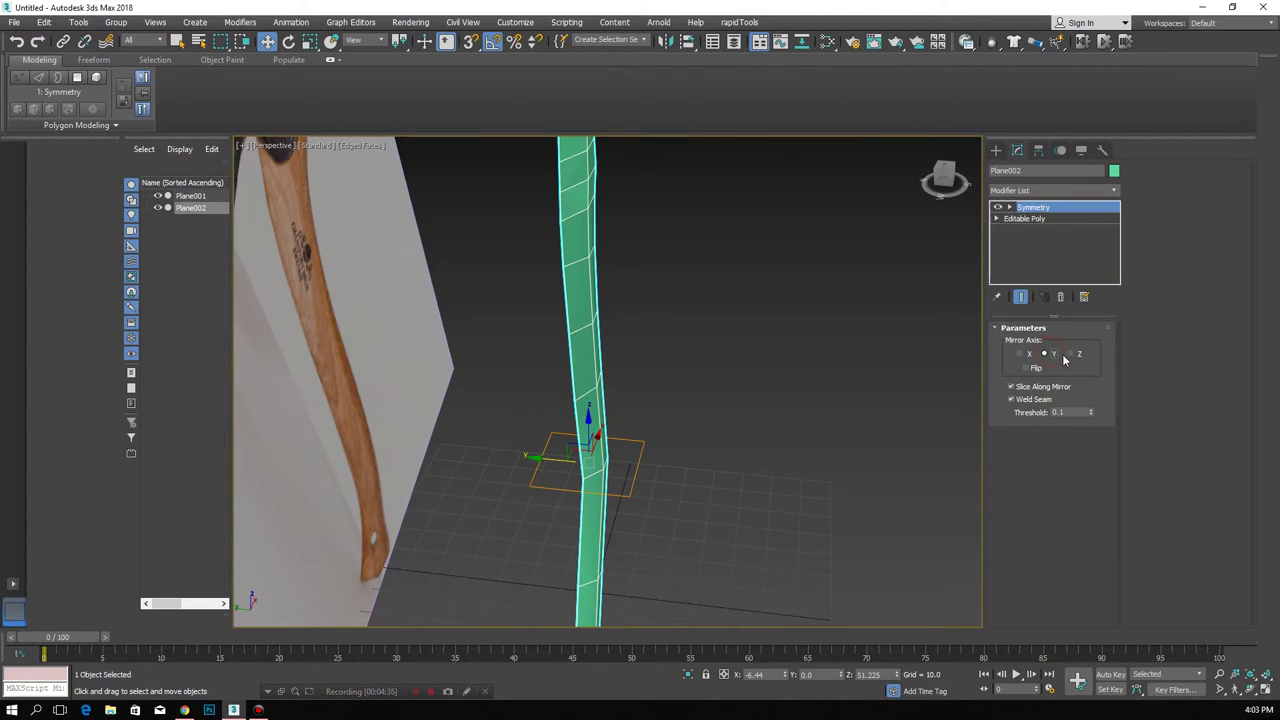
pyautogui.click(1080, 355)
pyautogui.click(1035, 370)
pyautogui.click(1035, 371)
pyautogui.moveTo(566, 328)
pyautogui.keyDown('alt'); pyautogui.mouseDown(button='middle')
pyautogui.moveTo(671, 397)
pyautogui.moveTo(482, 387)
pyautogui.moveTo(603, 385)
pyautogui.mouseUp(button='middle'); pyautogui.keyUp('alt')
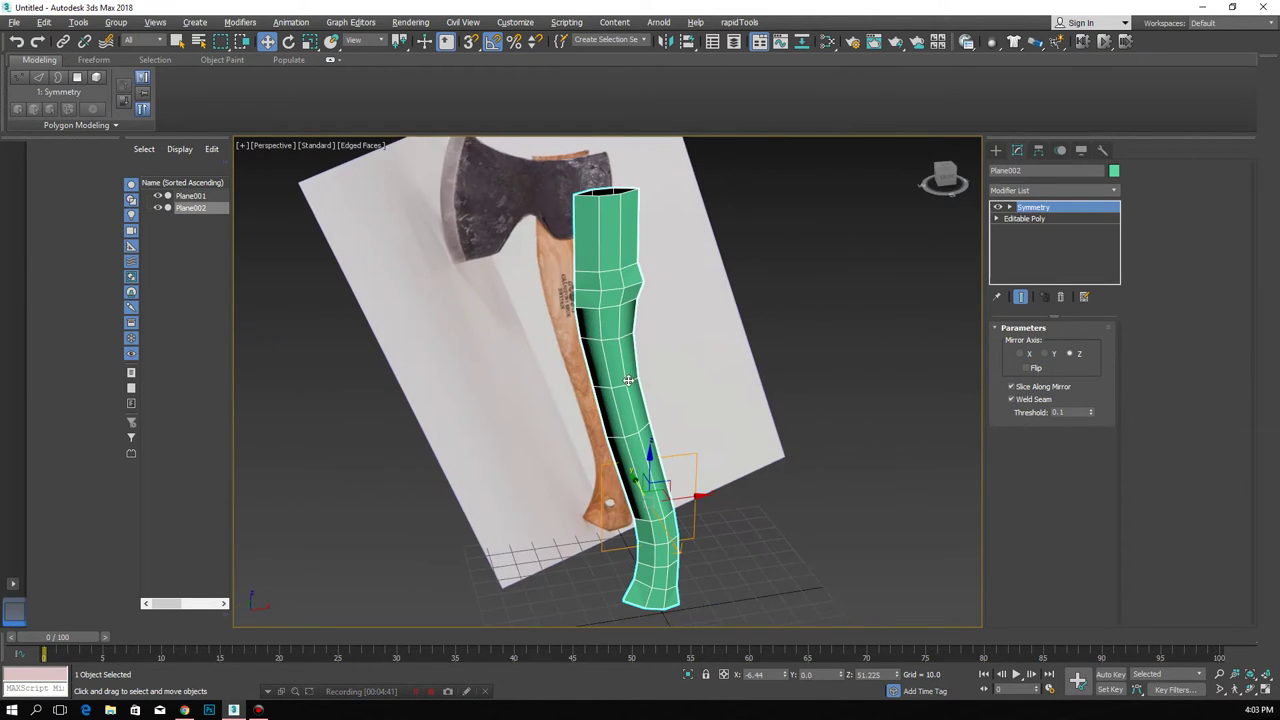
pyautogui.click(1028, 219)
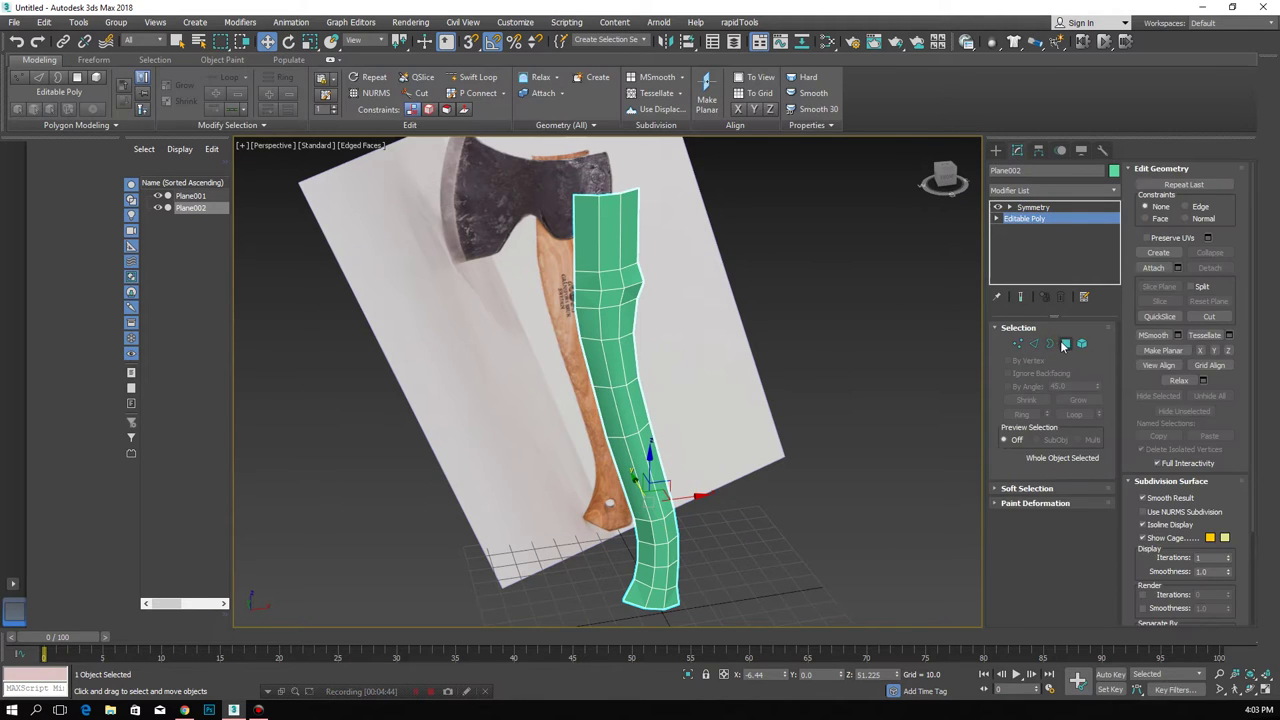
# - Select all polygons of the handle strip and shift it slightly sideways along Y
pyautogui.click(1064, 345)
pyautogui.moveTo(600, 380)
pyautogui.keyDown('alt'); pyautogui.mouseDown(button='middle')
pyautogui.moveTo(620, 375)
pyautogui.moveTo(610, 420)
pyautogui.mouseUp(button='middle'); pyautogui.keyUp('alt')
pyautogui.click(618, 373)
pyautogui.keyDown('shift'); pyautogui.click(628, 402); pyautogui.keyUp('shift')
pyautogui.scroll(3, 602, 427)
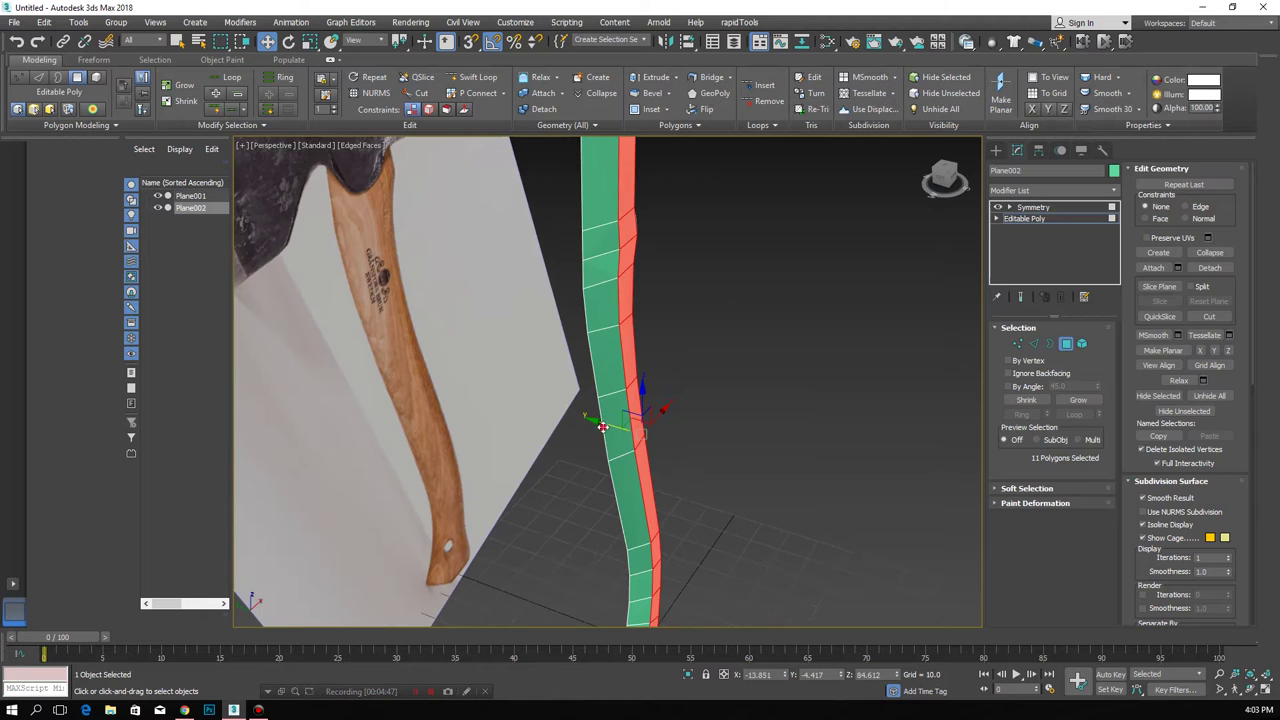
pyautogui.scroll(-5, 603, 425)
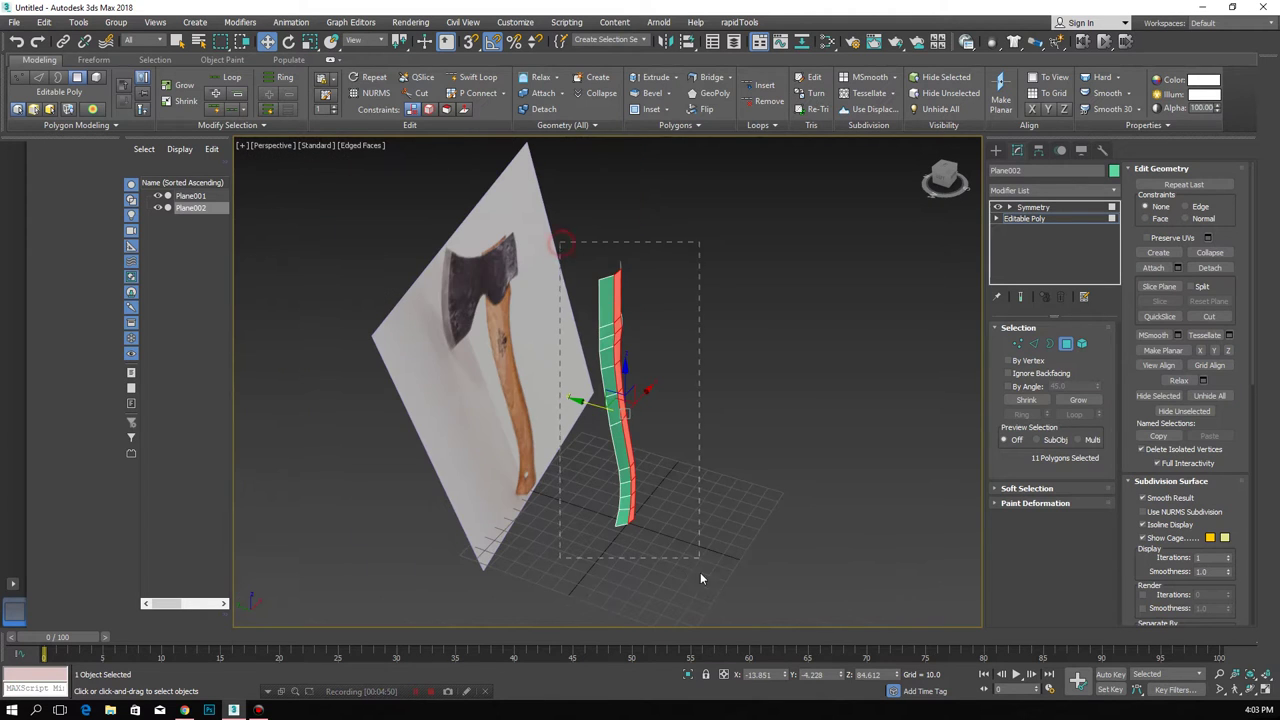
pyautogui.moveTo(701, 578); pyautogui.dragTo(701, 578)
pyautogui.scroll(3, 613, 417)
pyautogui.moveTo(595, 404); pyautogui.dragTo(605, 404)
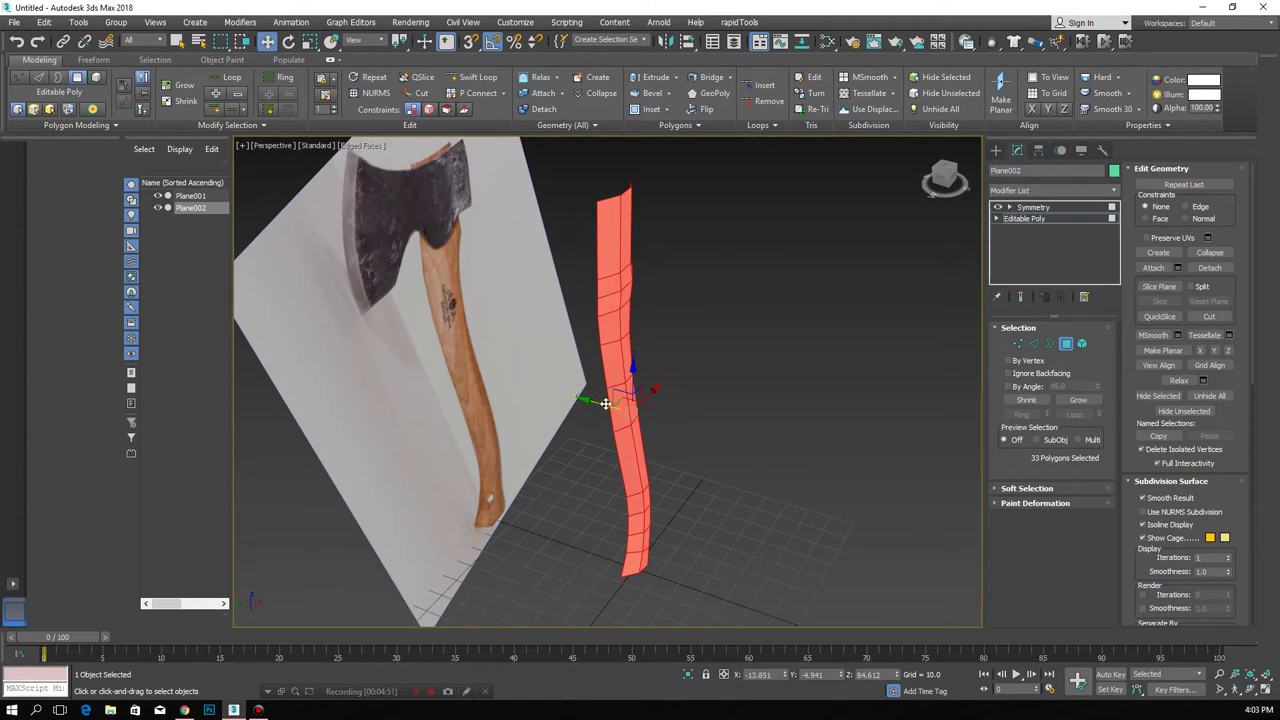
pyautogui.hotkey('ctrl', 'z')
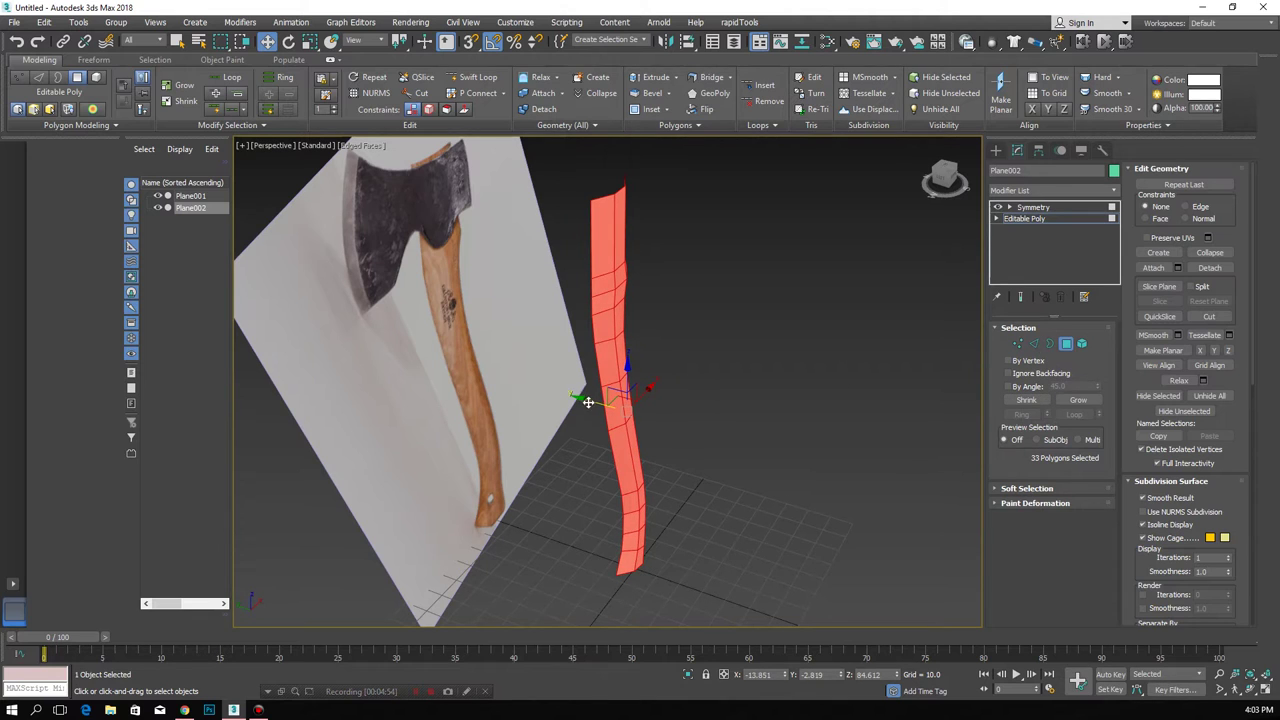
pyautogui.moveTo(588, 401); pyautogui.dragTo(597, 401)
# - Select the border edge loops along both long sides of the strip in Edge mode
pyautogui.click(1038, 344)
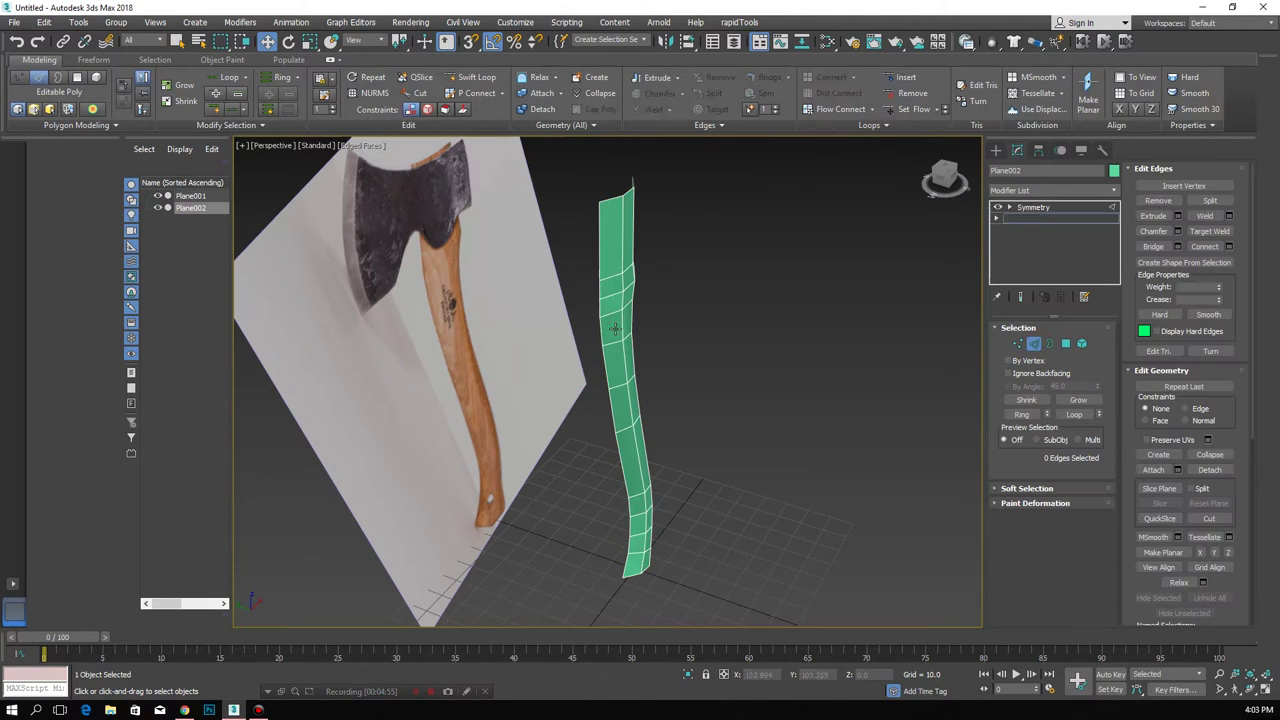
pyautogui.doubleClick(602, 336)
pyautogui.moveTo(649, 322)
pyautogui.keyDown('alt'); pyautogui.mouseDown(button='middle')
pyautogui.moveTo(645, 550)
pyautogui.moveTo(648, 420)
pyautogui.mouseUp(button='middle'); pyautogui.keyUp('alt')
pyautogui.keyDown('ctrl'); pyautogui.doubleClick(643, 326); pyautogui.keyUp('ctrl')
pyautogui.keyDown('ctrl'); pyautogui.doubleClick(653, 537); pyautogui.keyUp('ctrl')
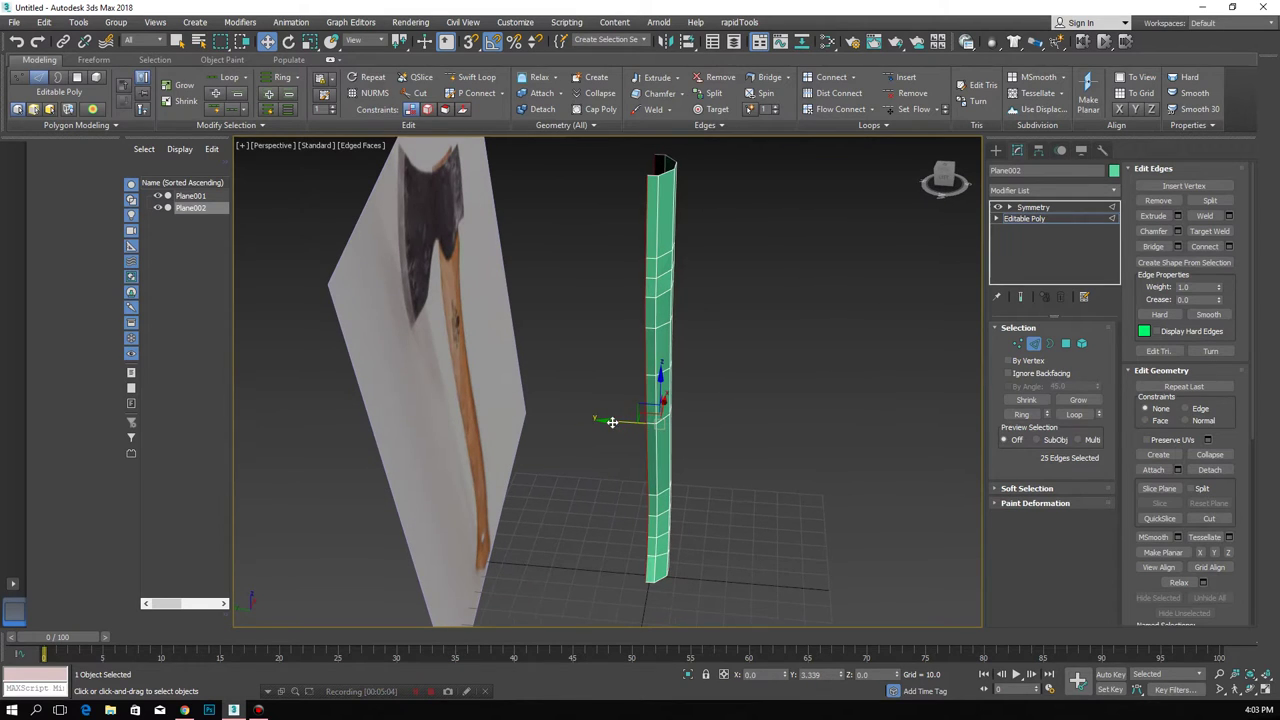
pyautogui.scroll(-1, 1163, 459)
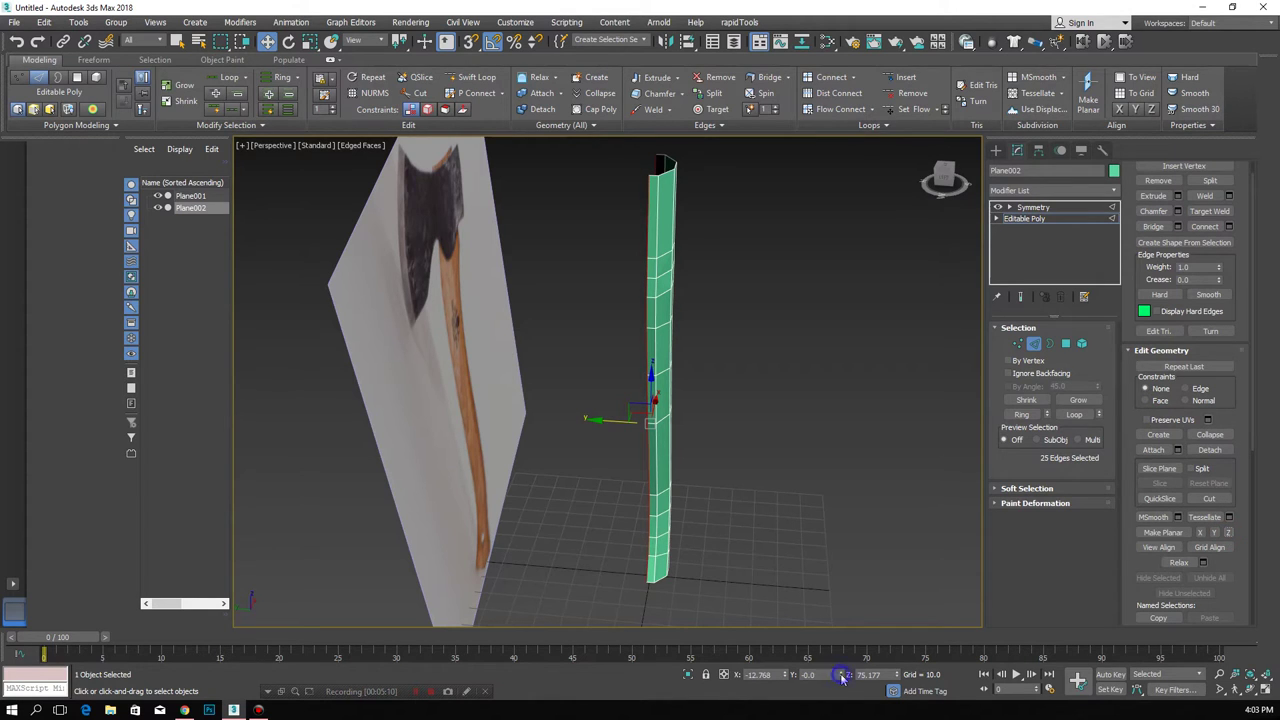
pyautogui.click(1034, 344)
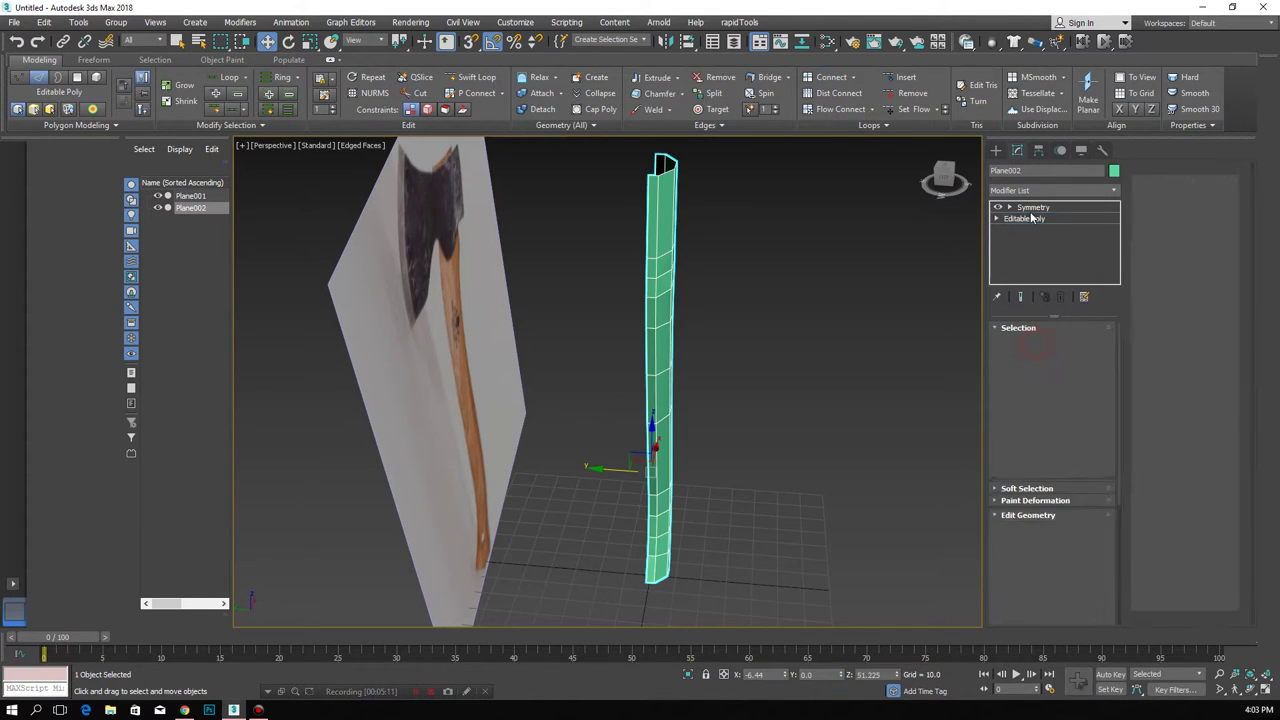
# - Select the handle mesh Plane002 and show it shaded without edged faces
pyautogui.click(1033, 207)
pyautogui.click(737, 380)
pyautogui.moveTo(681, 443)
pyautogui.keyDown('alt'); pyautogui.mouseDown(button='middle')
pyautogui.moveTo(509, 423)
pyautogui.moveTo(577, 383)
pyautogui.moveTo(723, 374)
pyautogui.moveTo(690, 355)
pyautogui.mouseUp(button='middle'); pyautogui.keyUp('alt')
pyautogui.click(499, 389)
pyautogui.scroll(3, 666, 334)
pyautogui.scroll(-1, 658, 341)
pyautogui.press('F4')
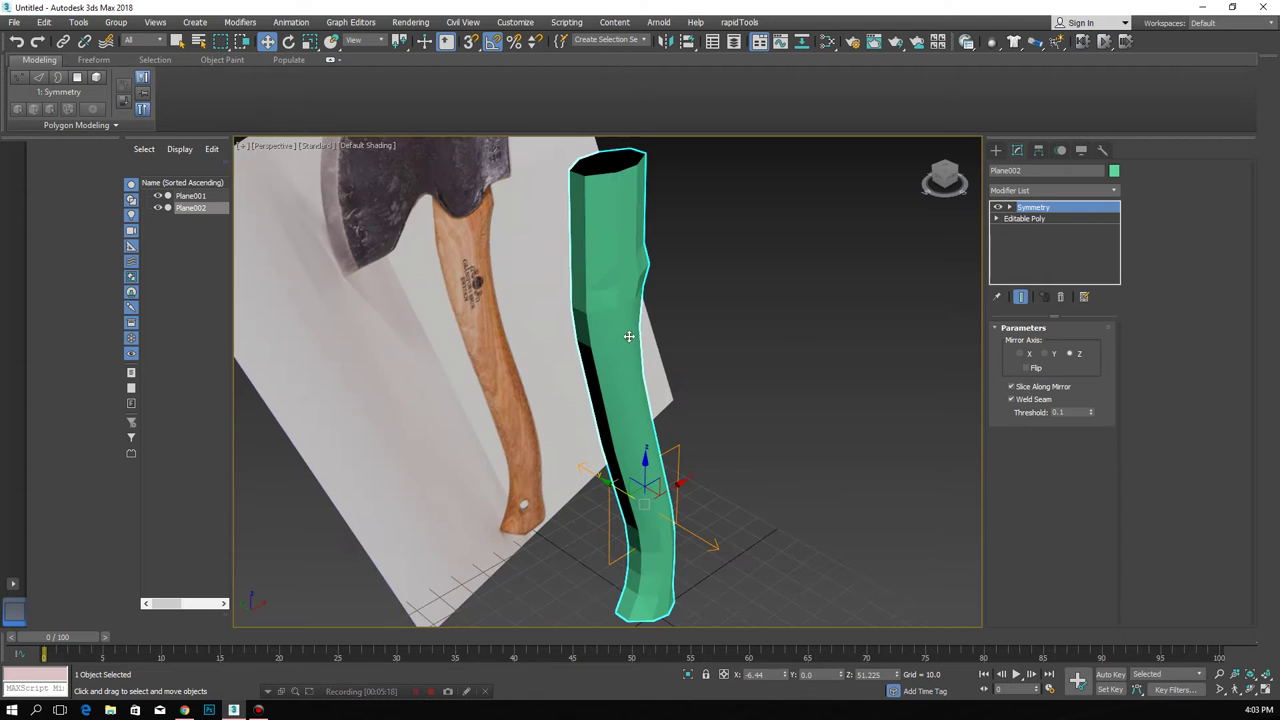
pyautogui.keyDown('alt'); pyautogui.moveTo(658, 341); pyautogui.dragTo(657, 393, button='middle'); pyautogui.keyUp('alt')
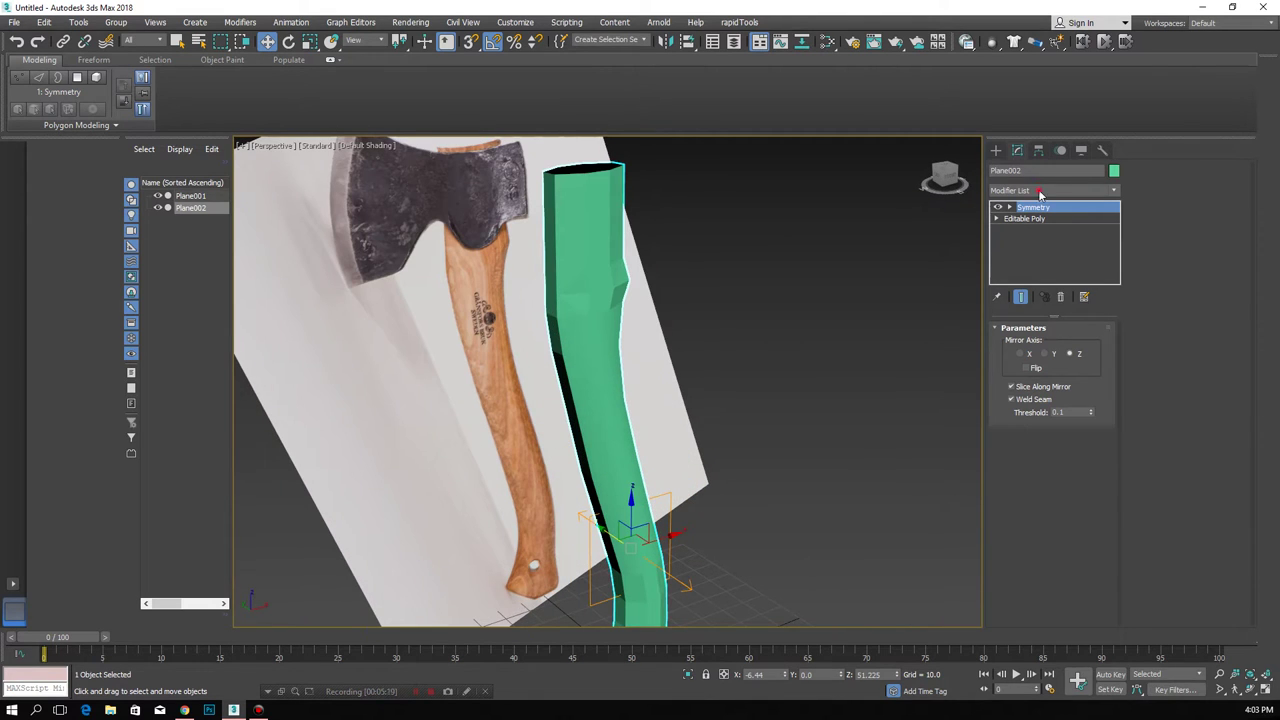
# - Add a Smooth modifier with Auto Smooth at threshold 180, then return to Editable Poly
pyautogui.click(1039, 193)
pyautogui.write('sm')
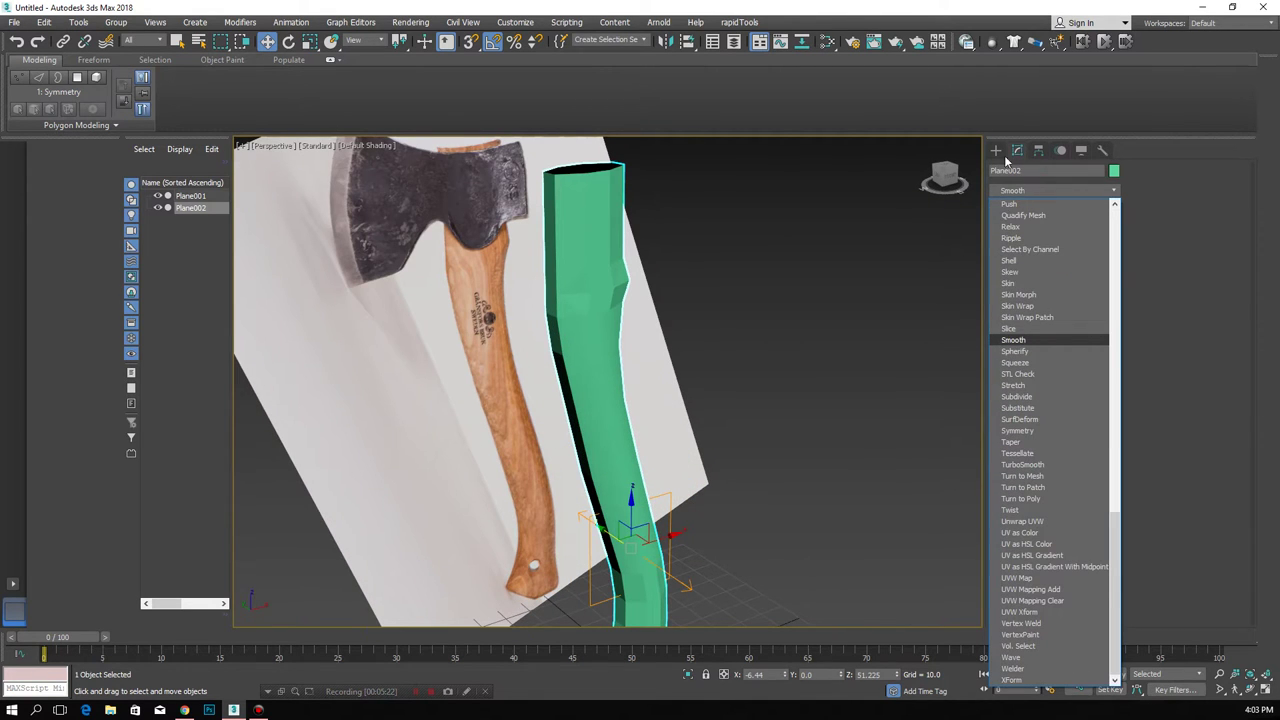
pyautogui.click(1027, 342)
pyautogui.click(1014, 347)
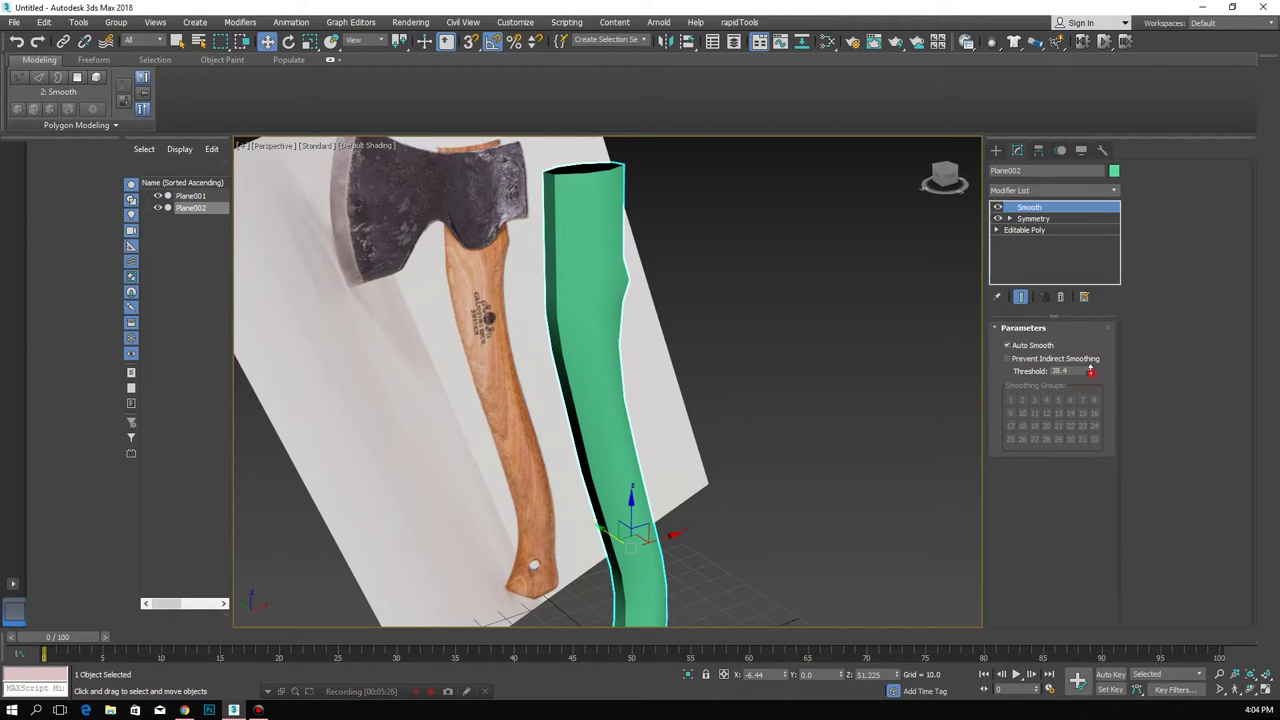
pyautogui.moveTo(1090, 371); pyautogui.dragTo(1085, 135)
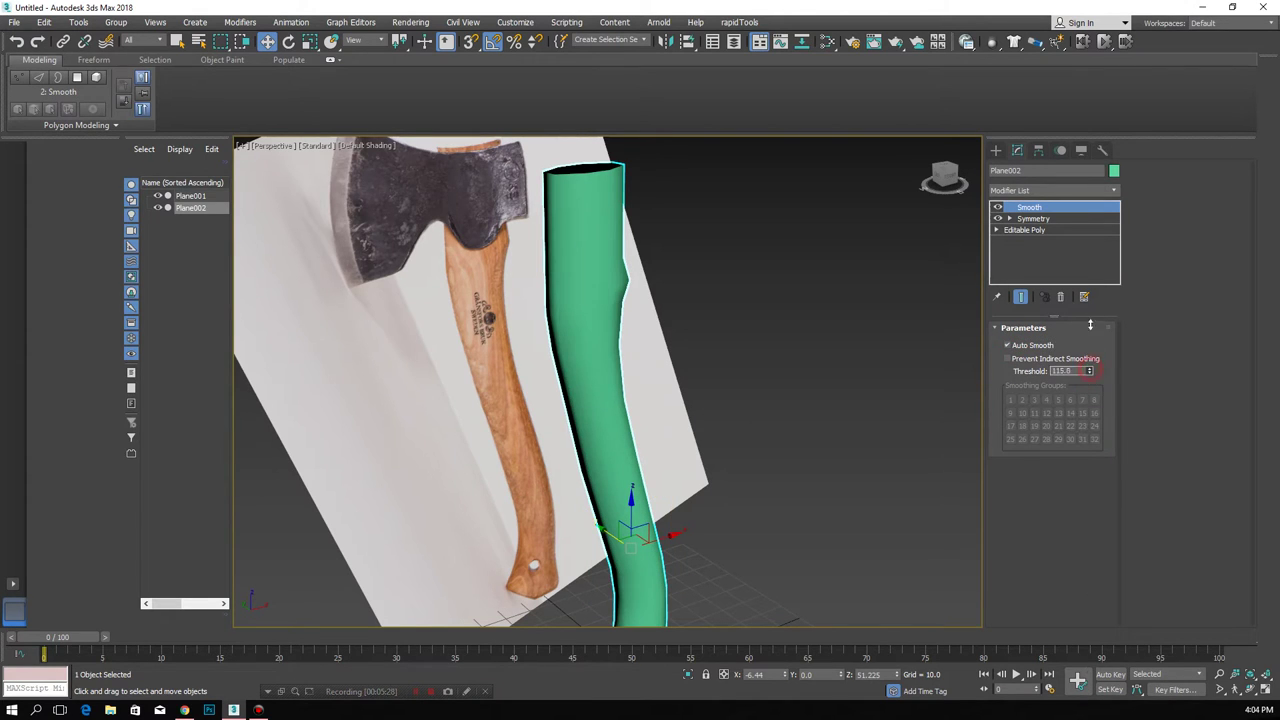
pyautogui.moveTo(806, 440)
pyautogui.keyDown('alt'); pyautogui.mouseDown(button='middle')
pyautogui.moveTo(634, 309)
pyautogui.moveTo(715, 410)
pyautogui.mouseUp(button='middle'); pyautogui.keyUp('alt')
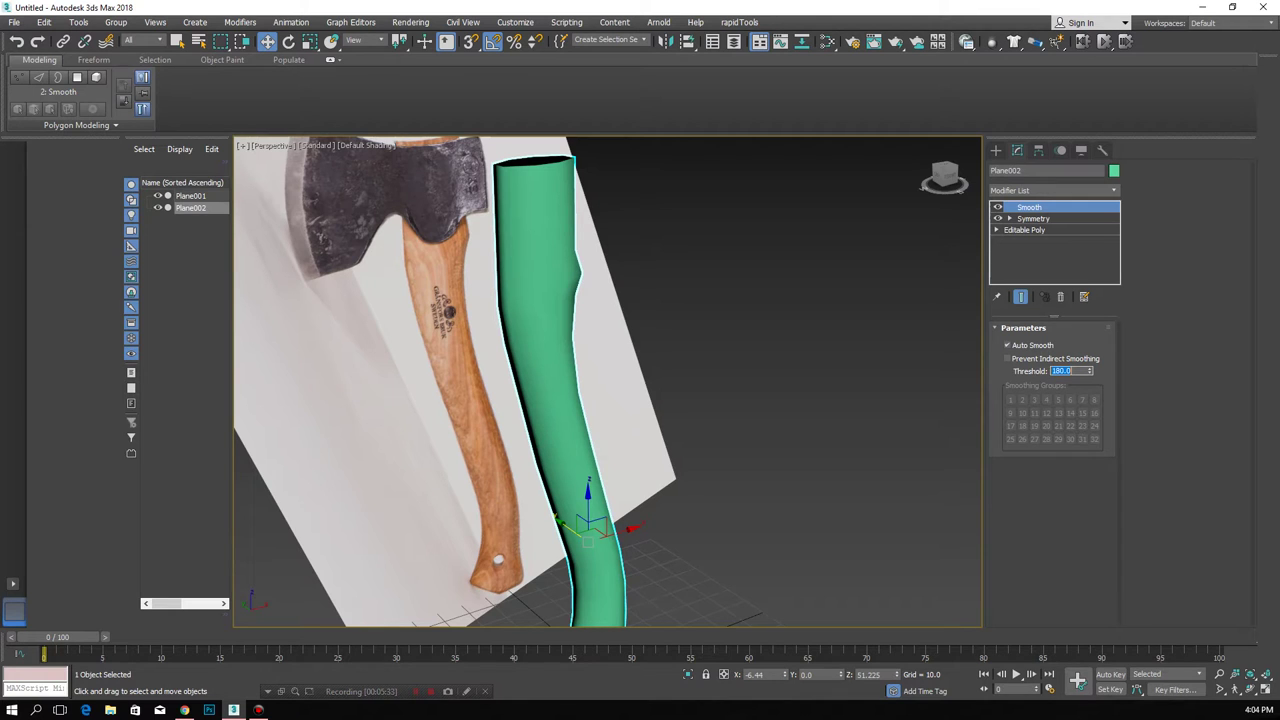
pyautogui.moveTo(675, 377)
pyautogui.keyDown('alt'); pyautogui.mouseDown(button='middle')
pyautogui.moveTo(634, 423)
pyautogui.moveTo(497, 429)
pyautogui.moveTo(657, 457)
pyautogui.moveTo(600, 514)
pyautogui.moveTo(617, 357)
pyautogui.moveTo(621, 418)
pyautogui.mouseUp(button='middle'); pyautogui.keyUp('alt')
pyautogui.click(1023, 231)
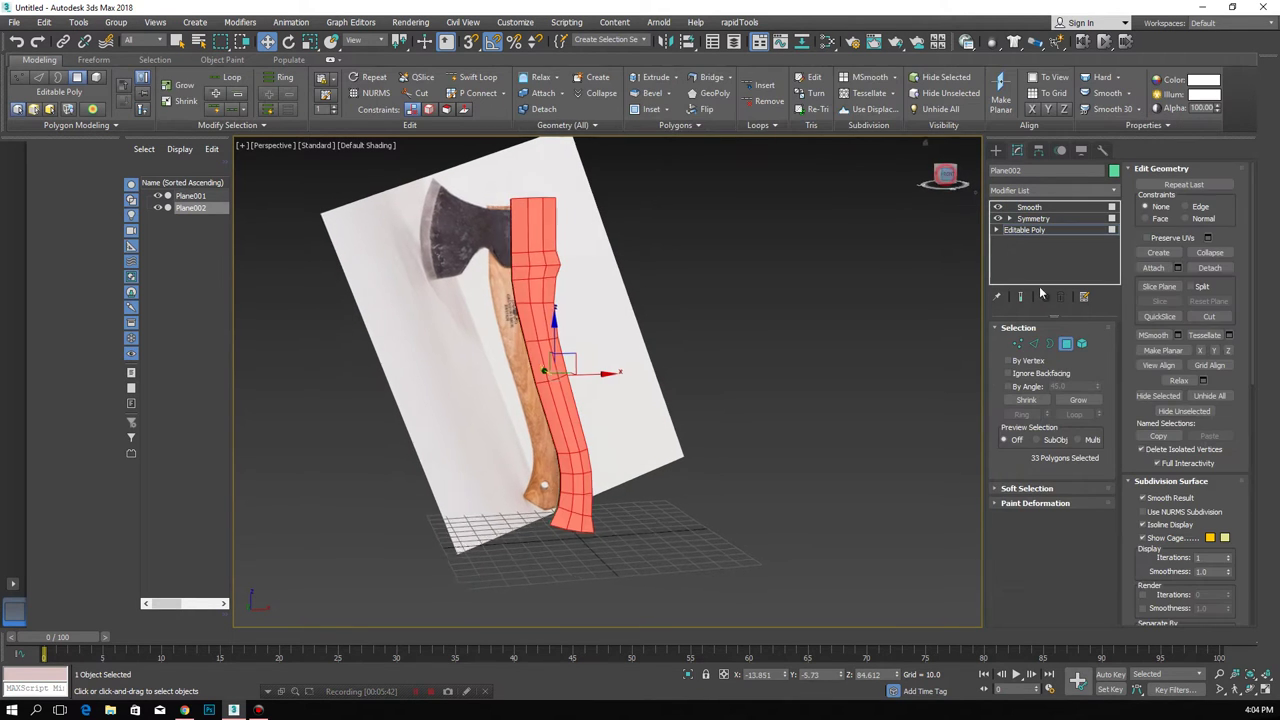
# - Enter Vertex mode in Front view with see-through (Alt+X) showing the reference photo
pyautogui.keyDown('alt'); pyautogui.moveTo(961, 204); pyautogui.dragTo(976, 190, button='middle'); pyautogui.keyUp('alt')
pyautogui.press('1')
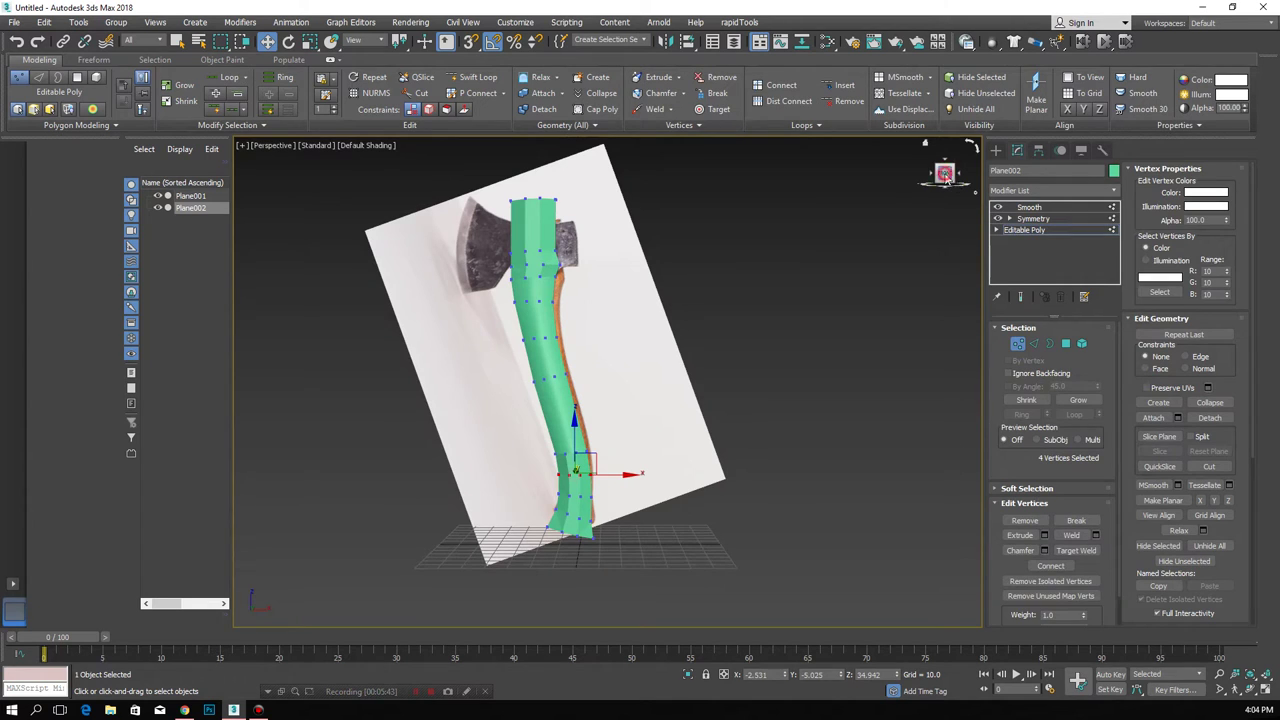
pyautogui.press('F4')
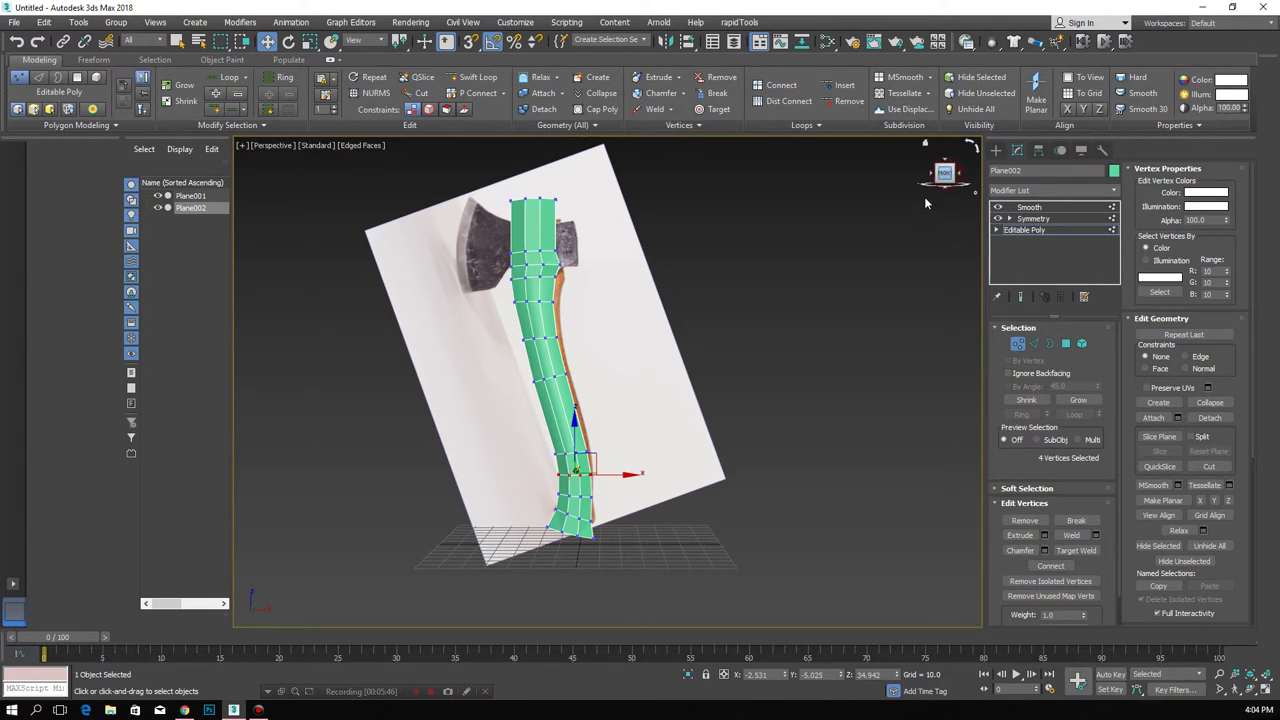
pyautogui.click(942, 178)
pyautogui.press('f')
pyautogui.scroll(4, 588, 482)
pyautogui.hotkey('alt', 'x')
pyautogui.scroll(2, 588, 432)
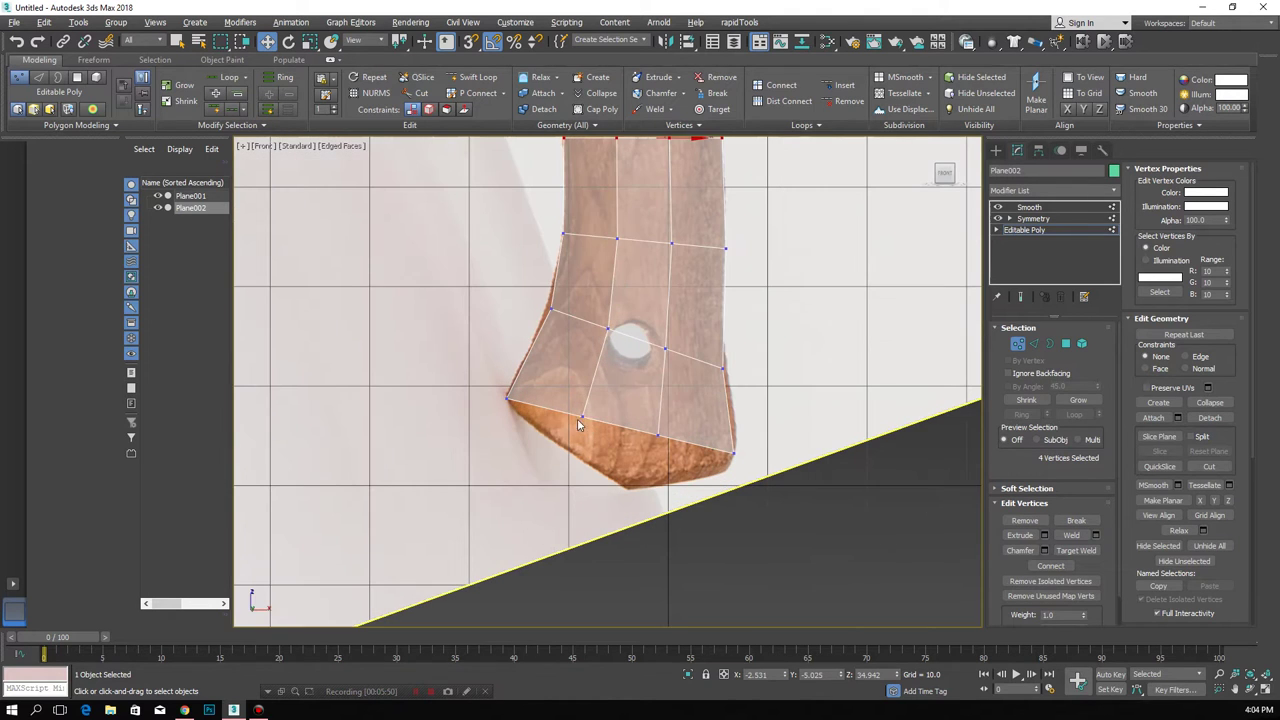
# - Move the three bottom vertices onto the handle's butt, then select the bottom corner edge
pyautogui.moveTo(606, 384); pyautogui.dragTo(600, 438)
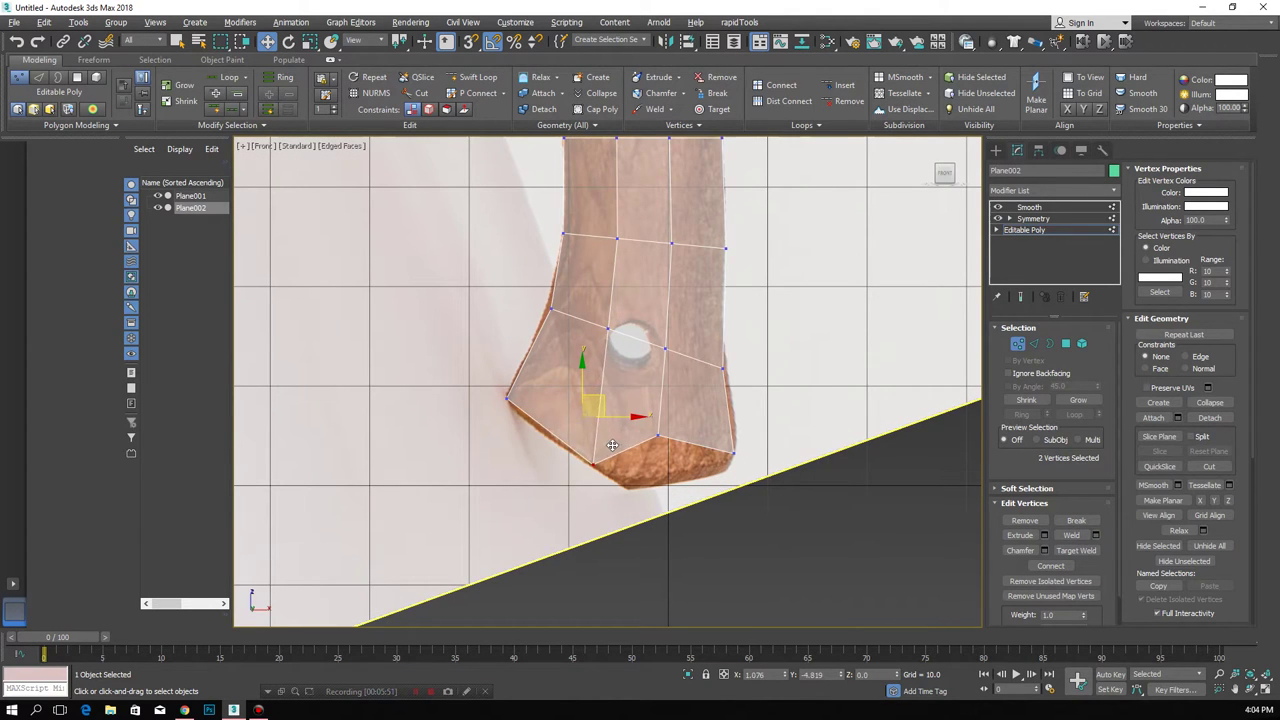
pyautogui.click(657, 436)
pyautogui.moveTo(681, 420); pyautogui.dragTo(652, 470)
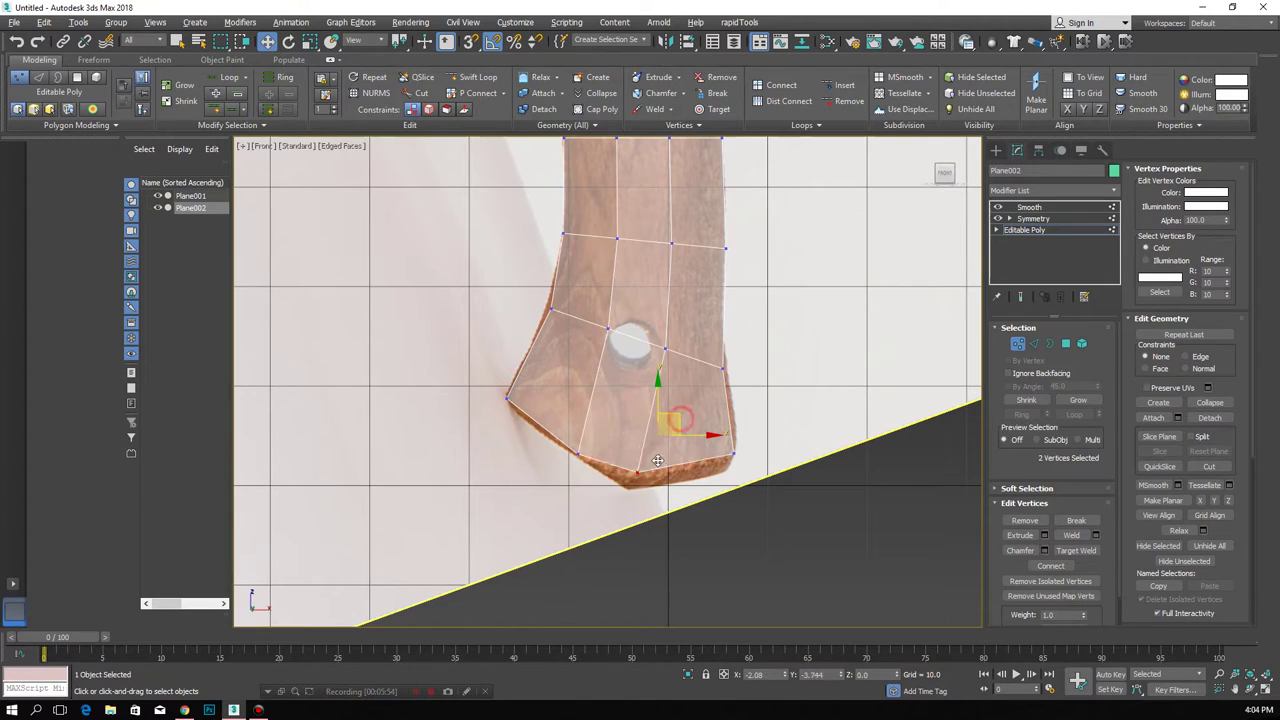
pyautogui.click(733, 454)
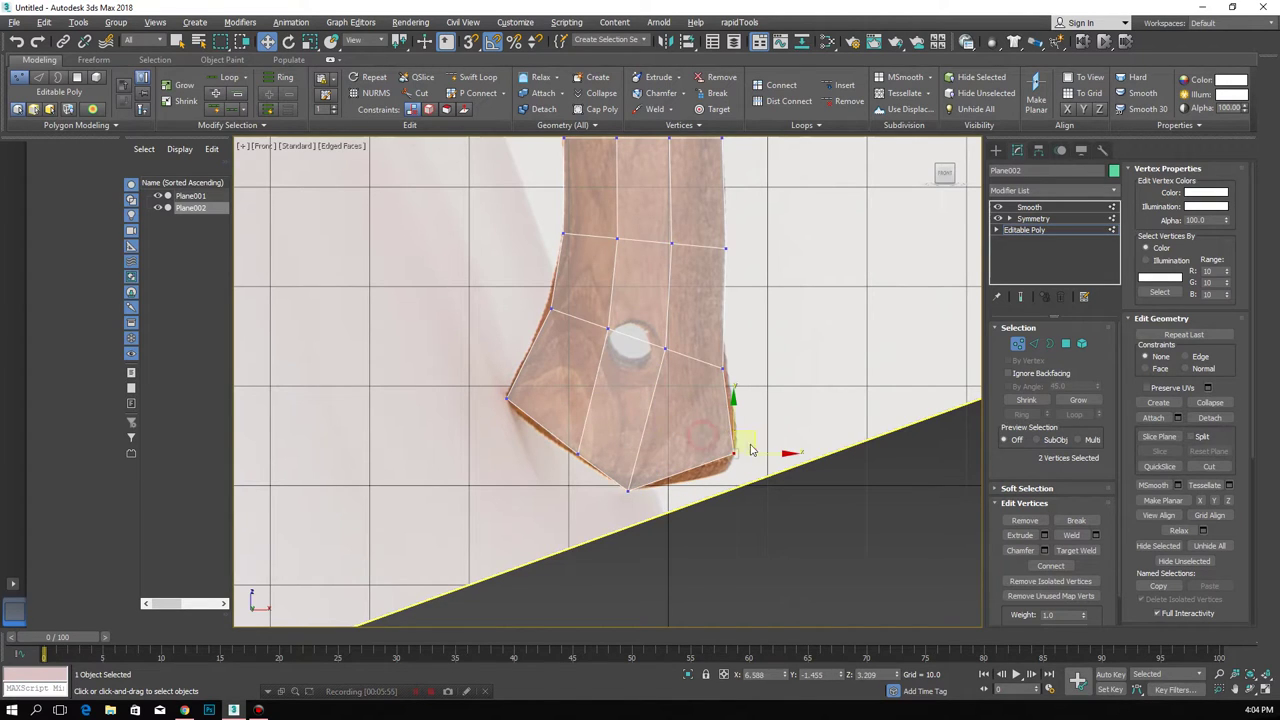
pyautogui.moveTo(755, 441); pyautogui.dragTo(760, 449)
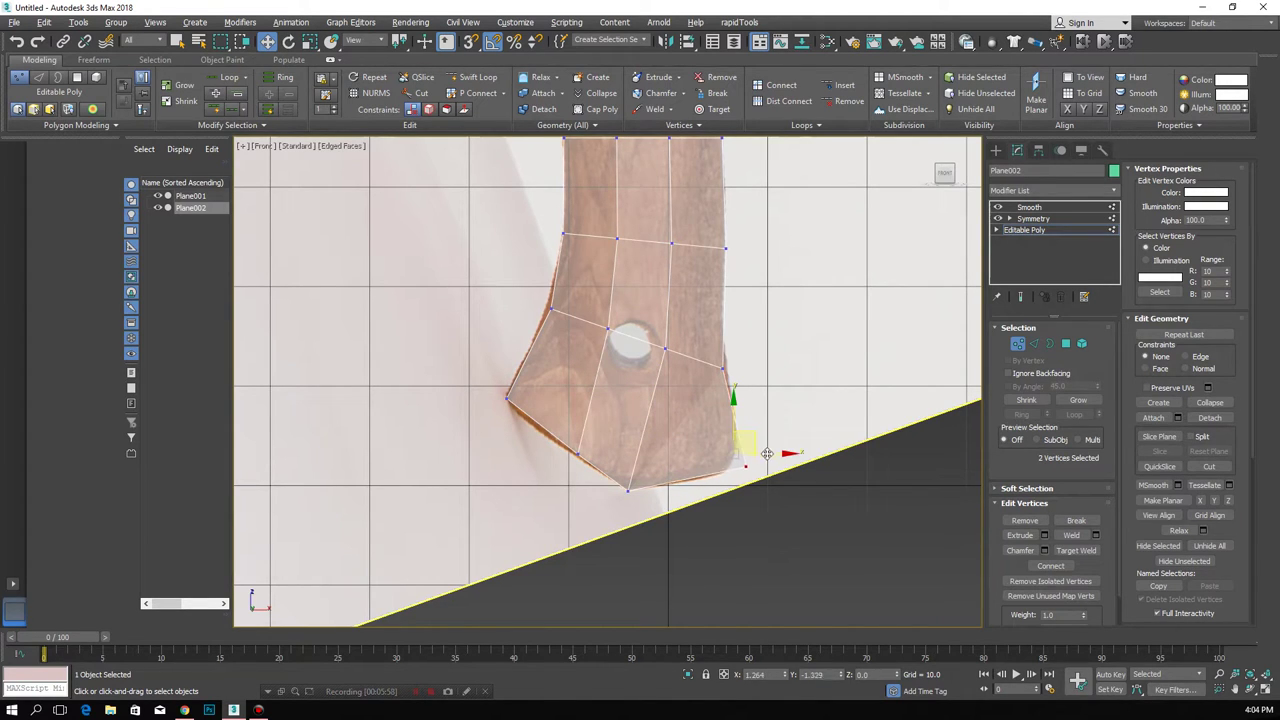
pyautogui.scroll(-1, 760, 449)
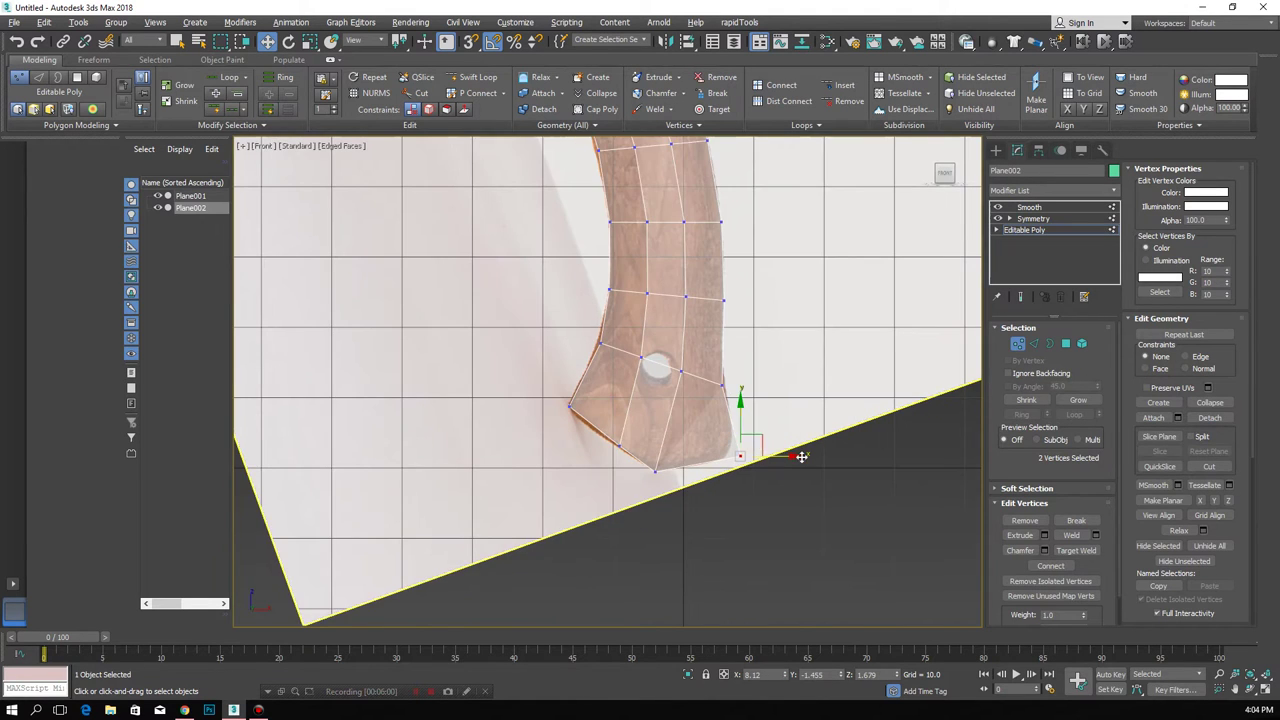
pyautogui.keyDown('alt'); pyautogui.moveTo(802, 456); pyautogui.dragTo(735, 457, button='middle'); pyautogui.keyUp('alt')
pyautogui.press('2')
pyautogui.click(735, 457)
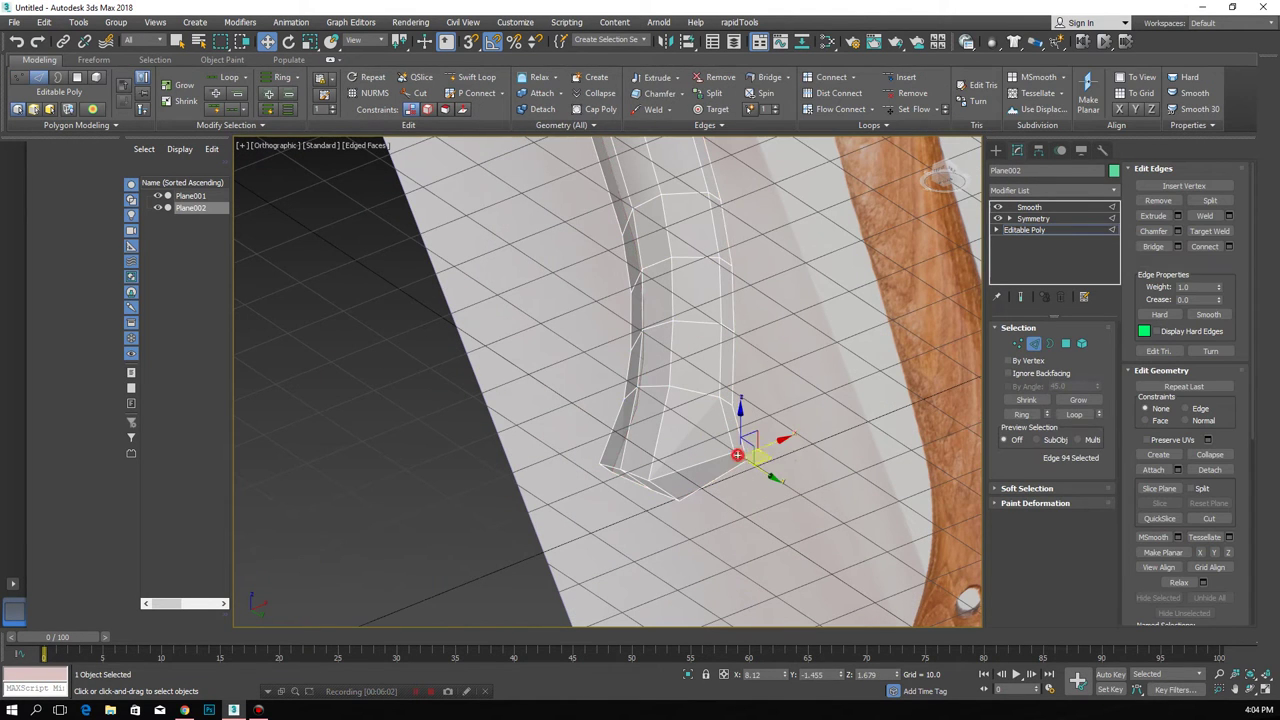
# - Chamfer the handle's bottom corner edge
pyautogui.click(1177, 231)
pyautogui.moveTo(614, 408); pyautogui.dragTo(614, 400)
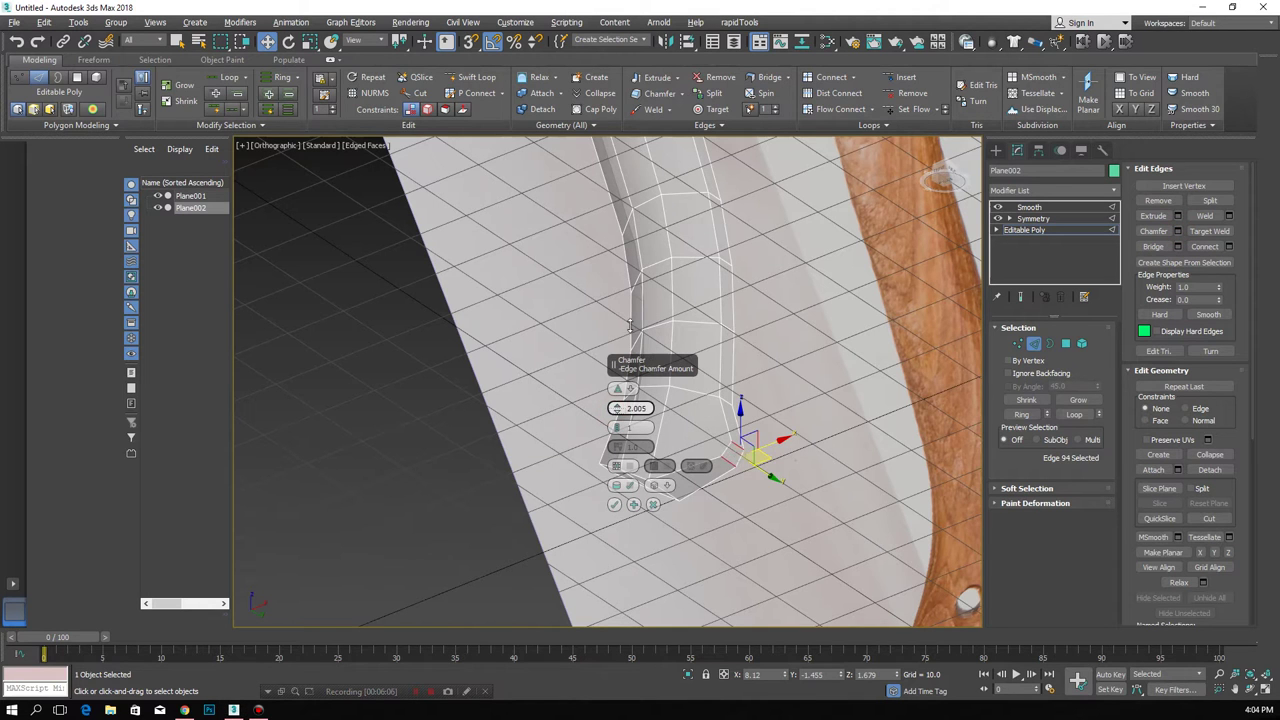
pyautogui.click(614, 504)
pyautogui.moveTo(943, 178); pyautogui.dragTo(883, 293)
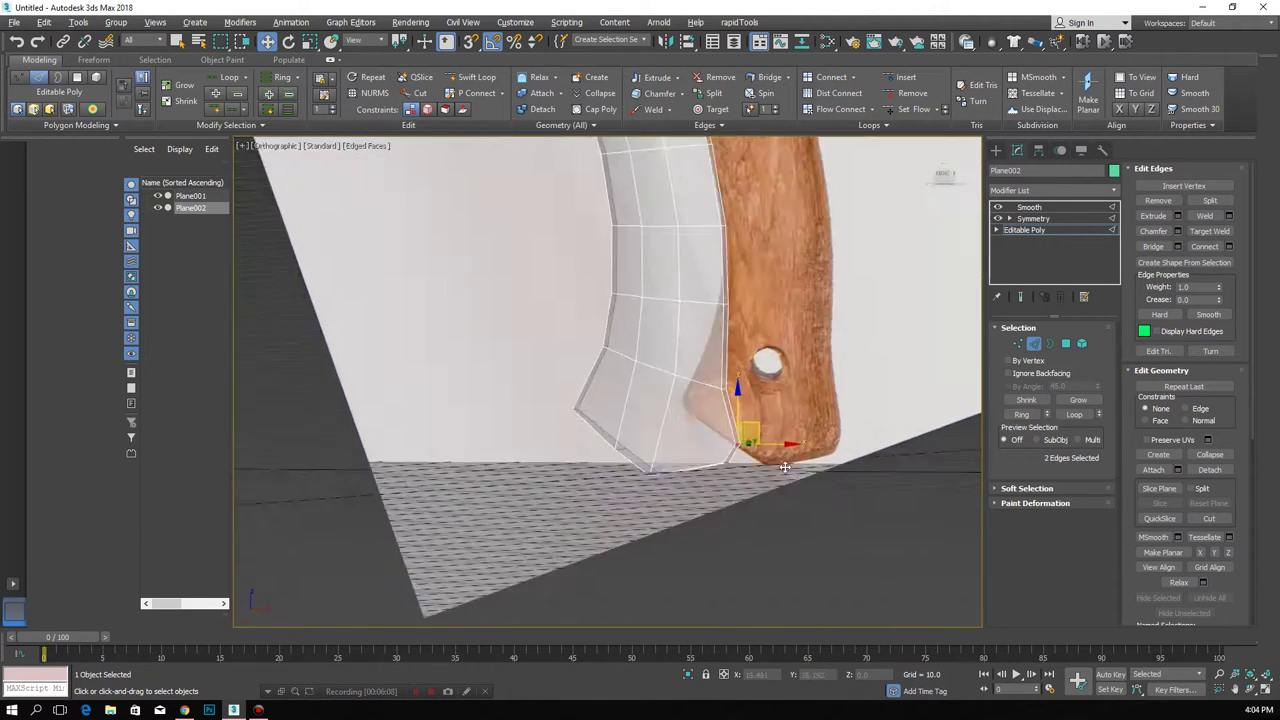
pyautogui.press('f')
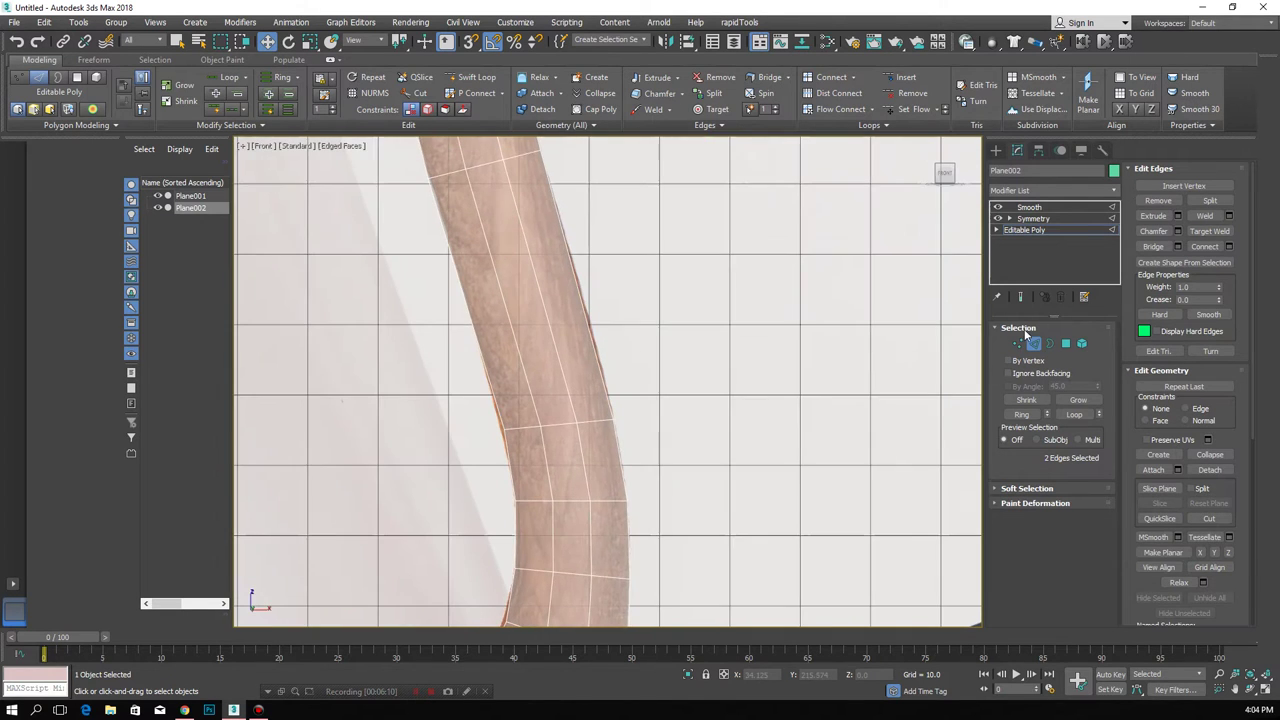
pyautogui.press('1')
pyautogui.scroll(-3, 920, 389)
pyautogui.scroll(-1, 607, 477)
# - Try a Swift Loop, then select two vertices near the handle's bottom
pyautogui.hotkey('alt', 'shift', 'w')
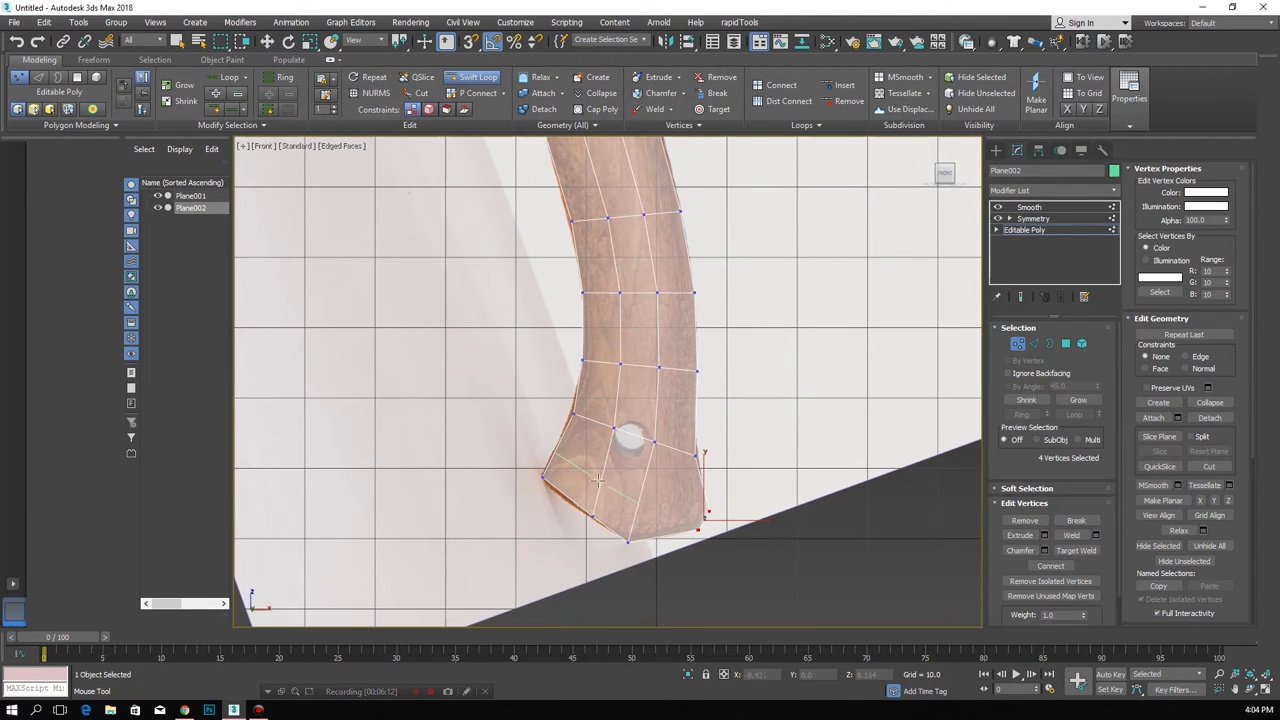
pyautogui.rightClick(606, 470)
pyautogui.keyDown('alt'); pyautogui.moveTo(650, 503); pyautogui.dragTo(609, 490, button='middle'); pyautogui.keyUp('alt')
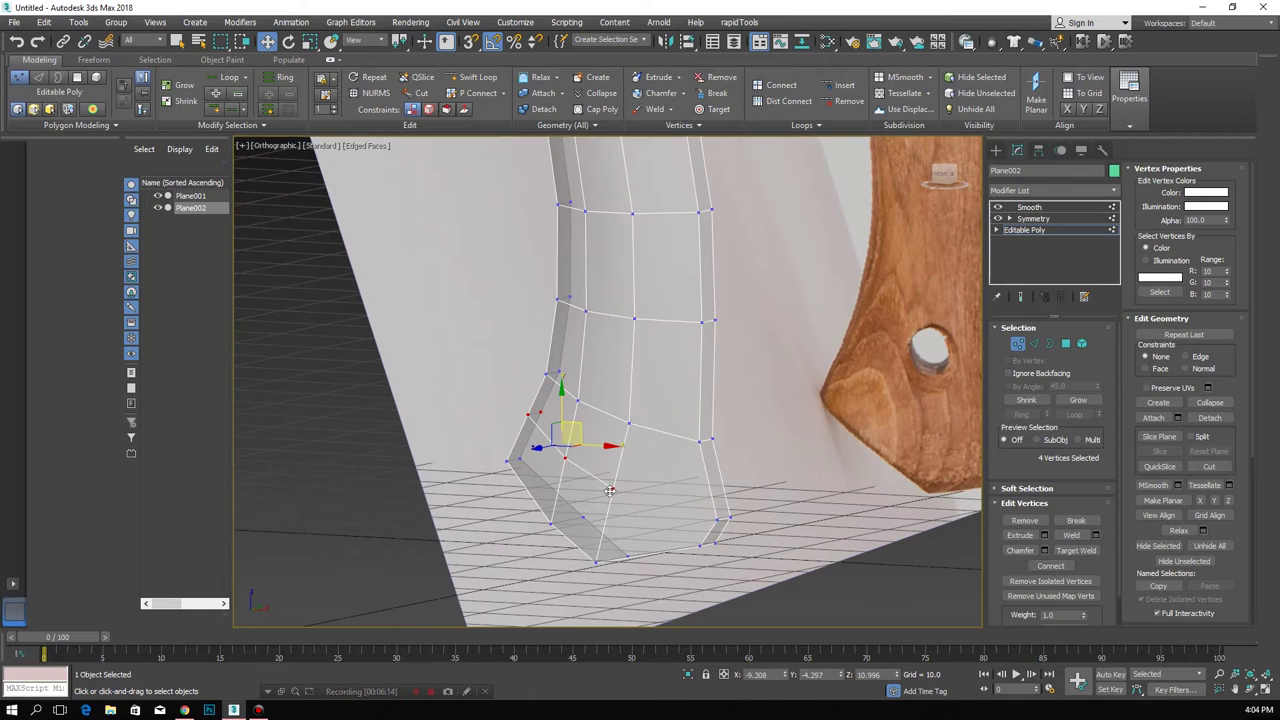
pyautogui.click(613, 488)
pyautogui.keyDown('ctrl'); pyautogui.click(724, 517); pyautogui.keyUp('ctrl')
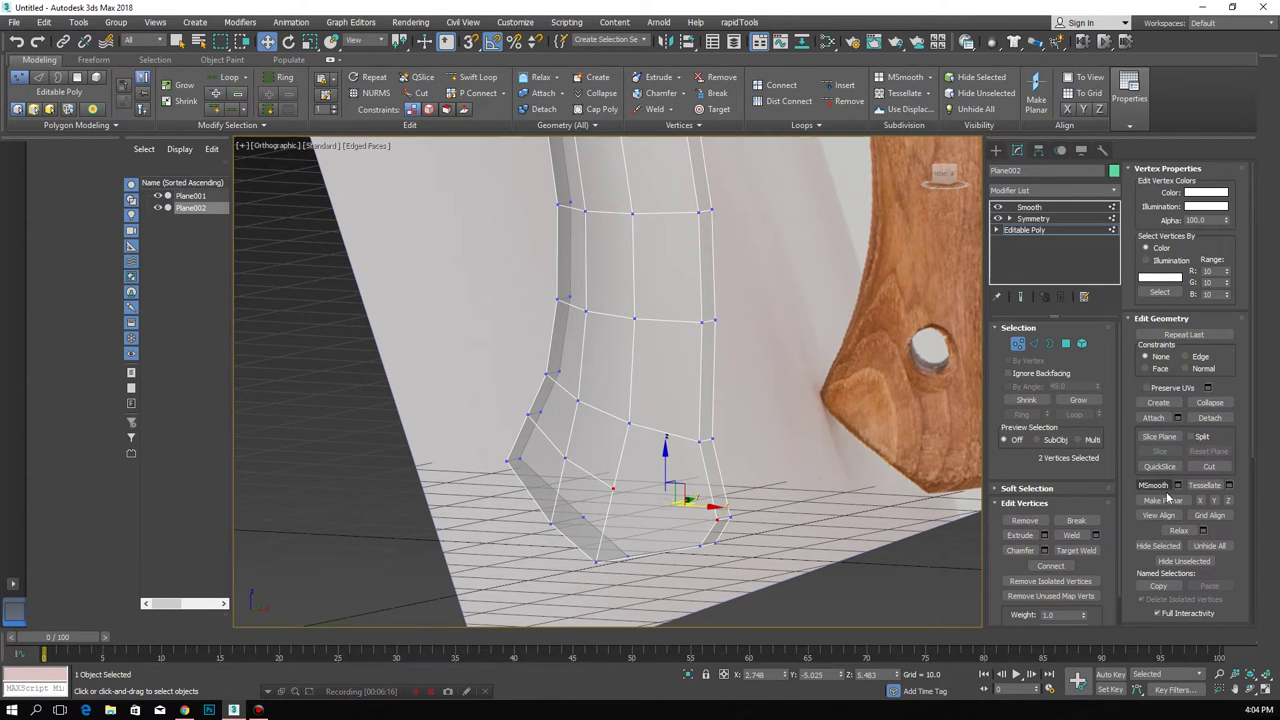
pyautogui.scroll(-2, 1158, 490)
pyautogui.scroll(-1, 1158, 505)
pyautogui.keyDown('alt'); pyautogui.moveTo(809, 519); pyautogui.dragTo(828, 346, button='middle'); pyautogui.keyUp('alt')
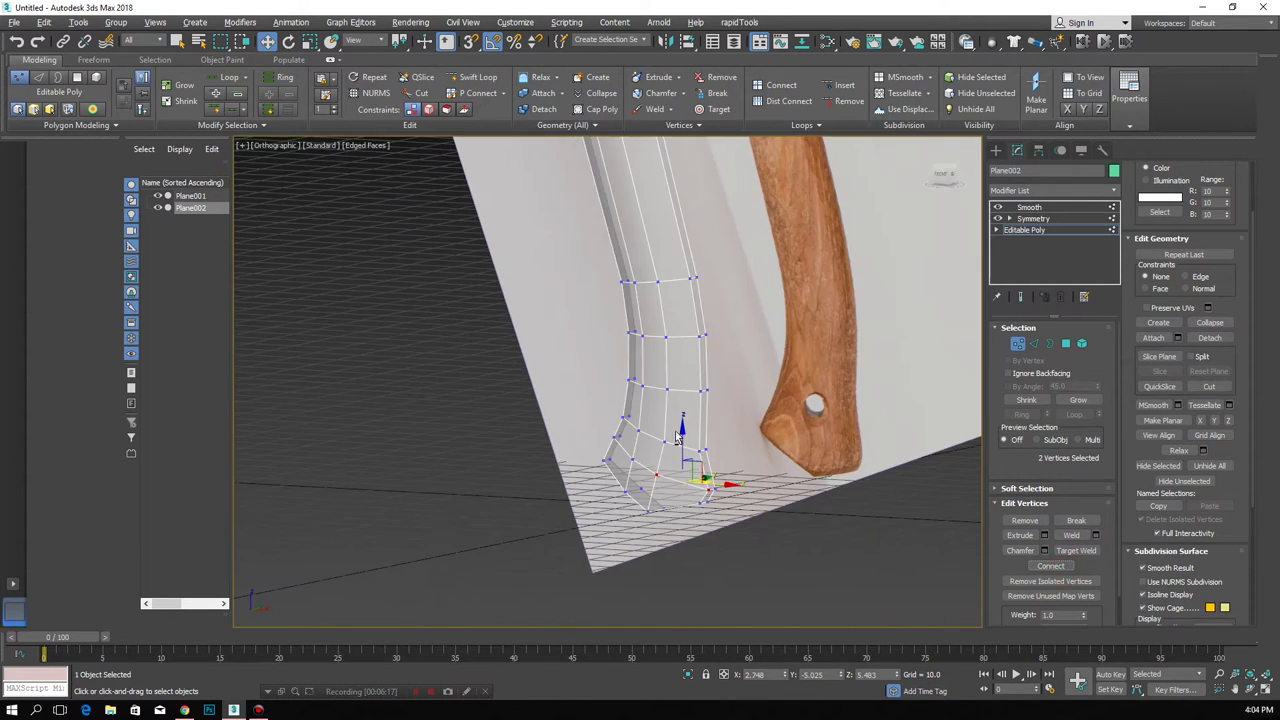
# - In Front view, add an edge loop near the handle hole and move its vertices to fit
pyautogui.click(944, 182)
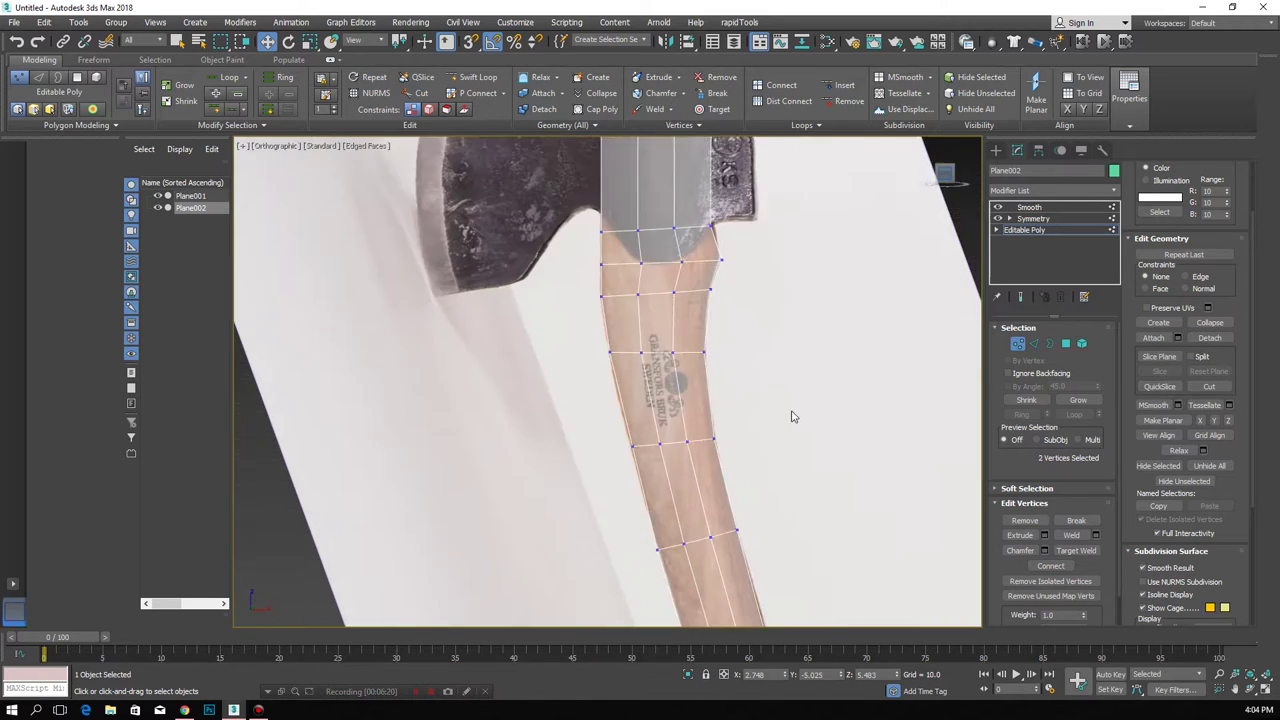
pyautogui.scroll(2, 666, 421)
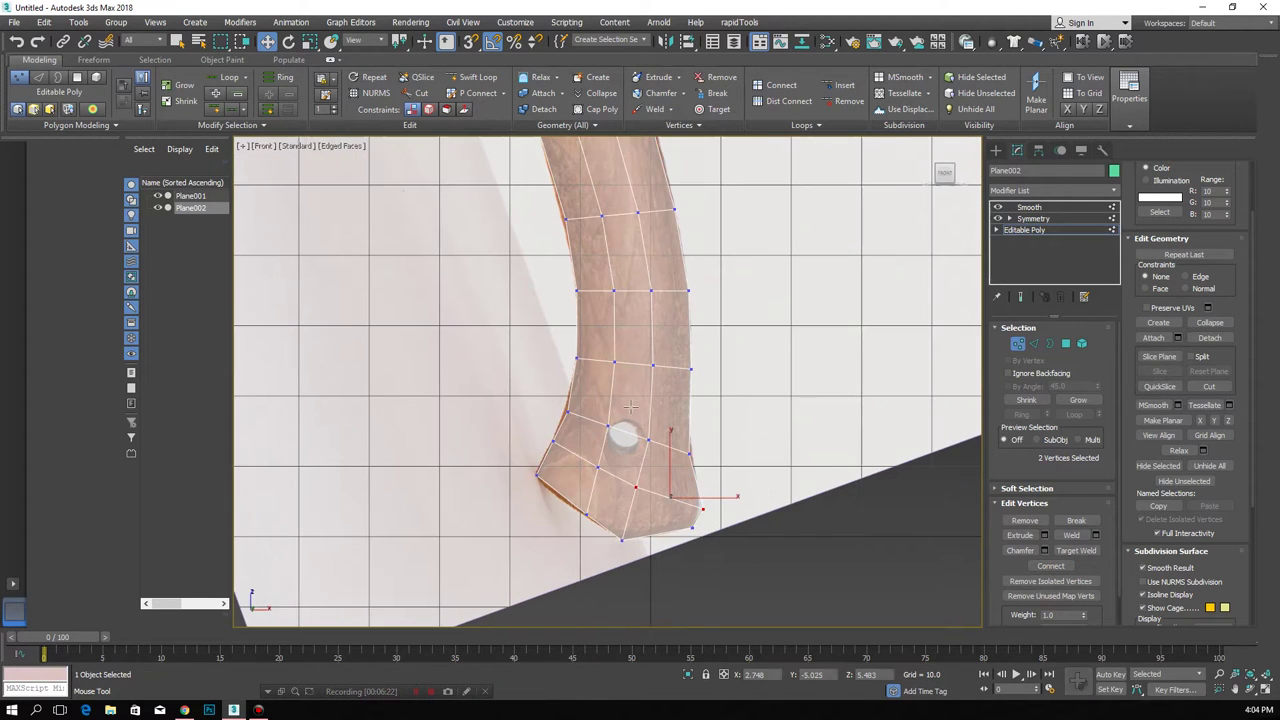
pyautogui.hotkey('shift', 'alt', 'w')
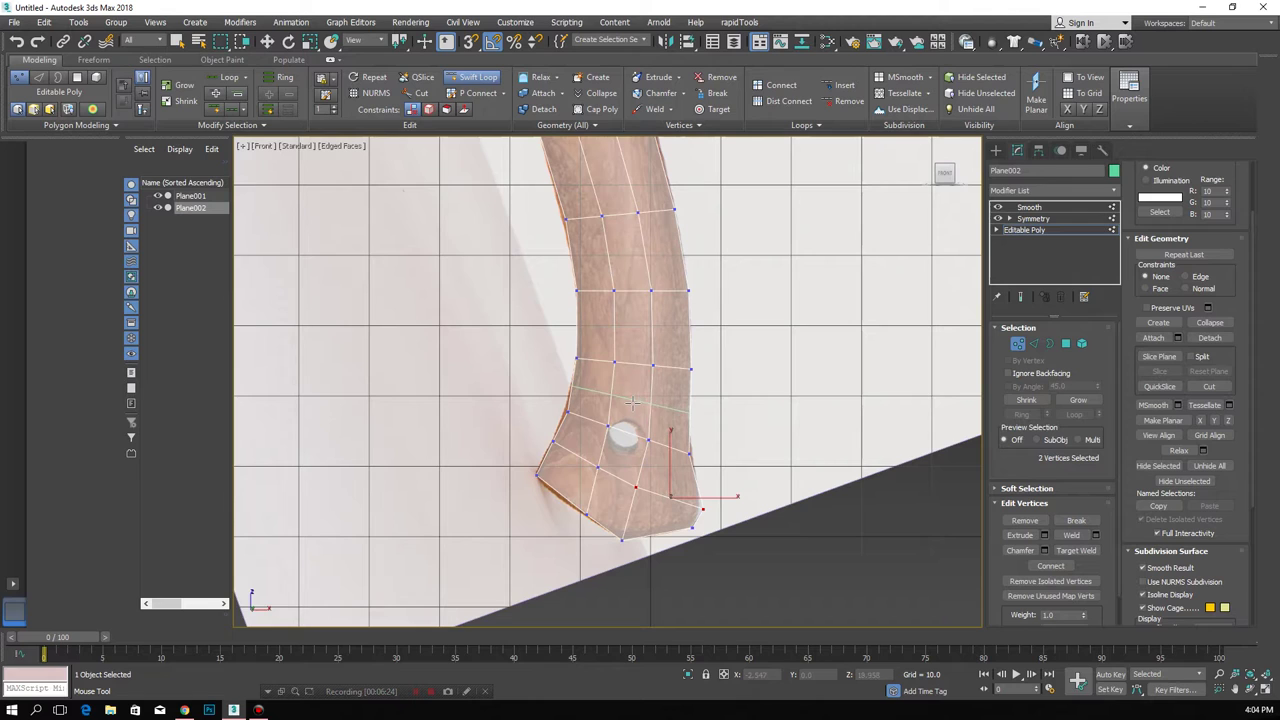
pyautogui.click(634, 401)
pyautogui.press('w')
pyautogui.click(607, 425)
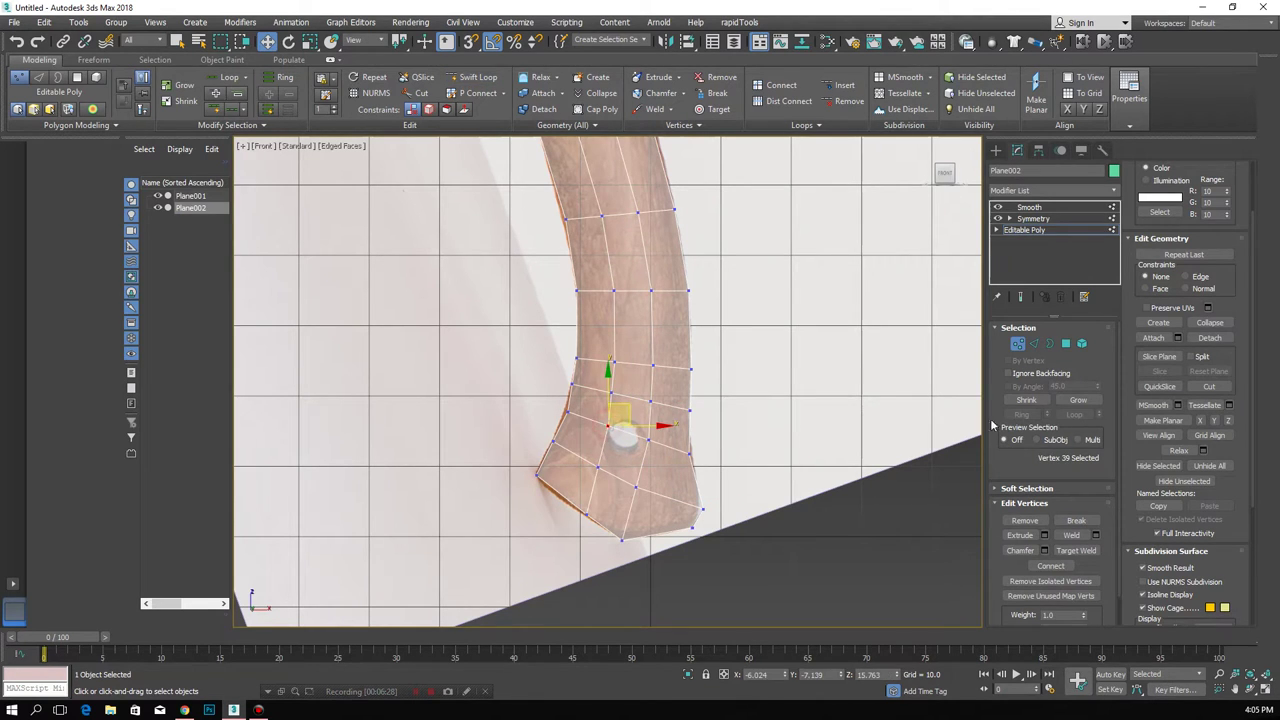
pyautogui.moveTo(640, 426)
pyautogui.mouseDown()
pyautogui.moveTo(616, 424)
pyautogui.moveTo(698, 448)
pyautogui.mouseUp()
pyautogui.click(648, 440)
# - Inset the two faces around the handle hole by about 1.957
pyautogui.click(1066, 344)
pyautogui.click(624, 418)
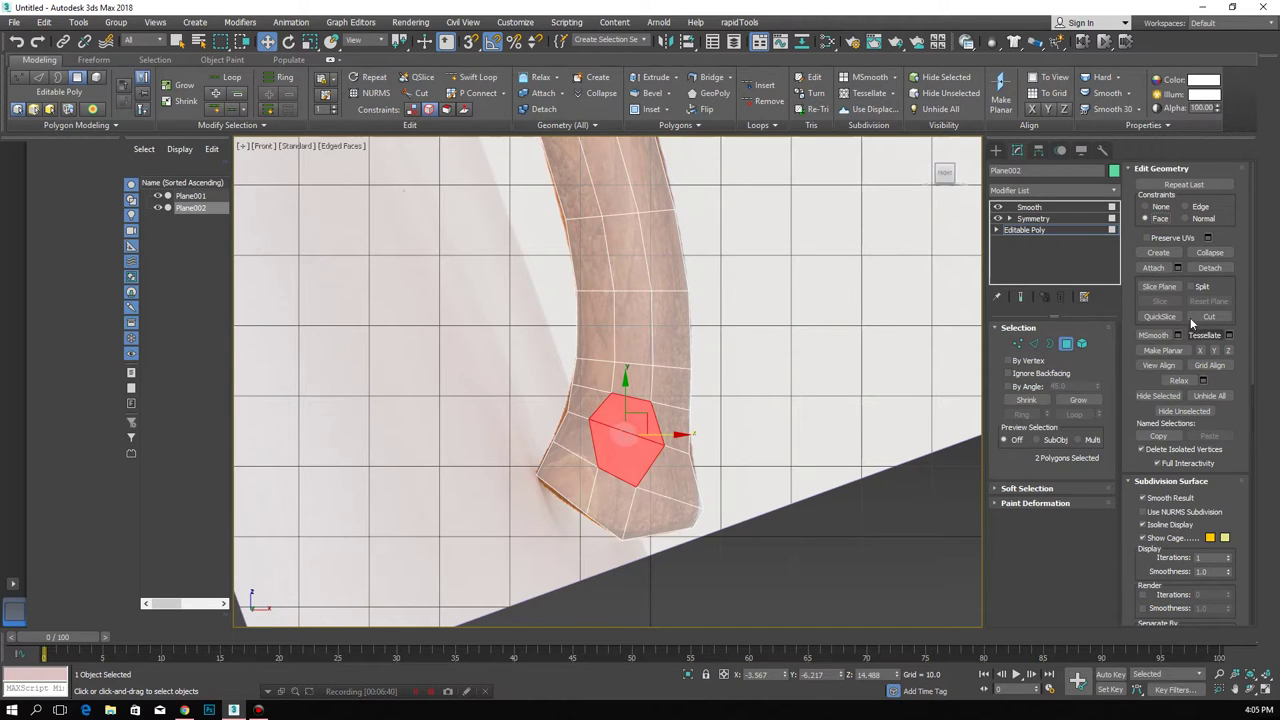
pyautogui.moveTo(1248, 361); pyautogui.dragTo(1243, 427)
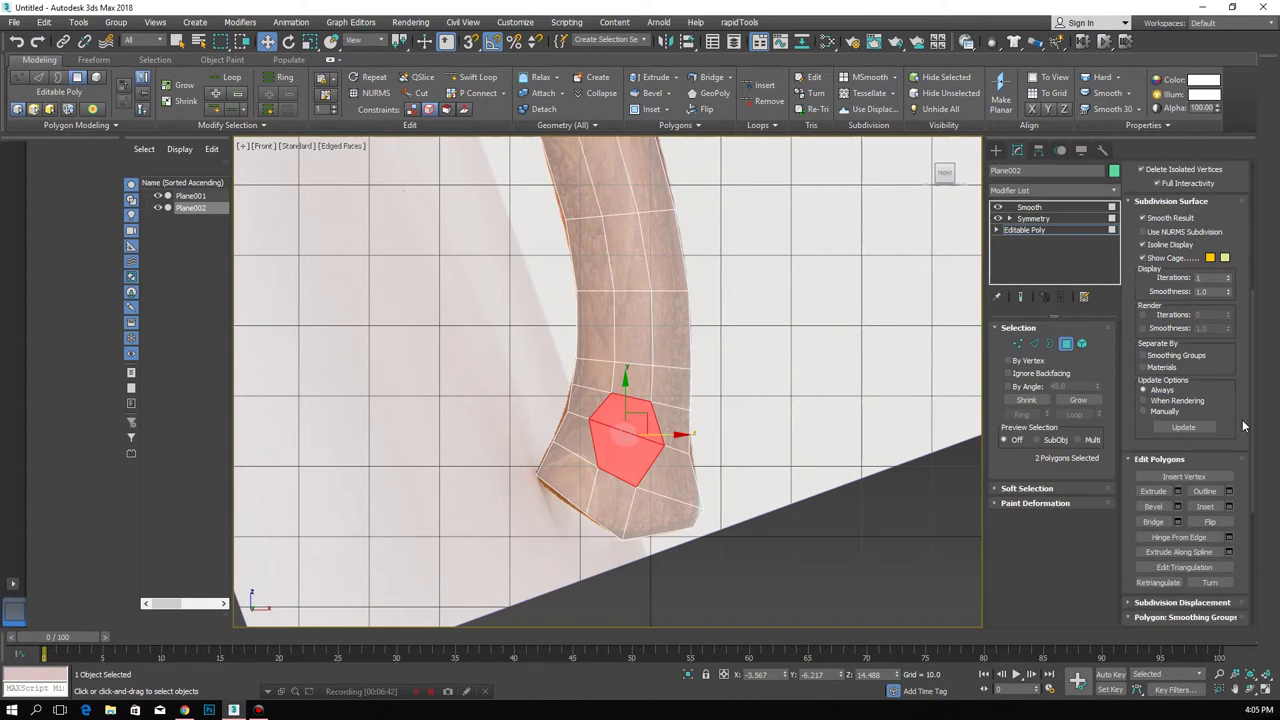
pyautogui.click(1231, 510)
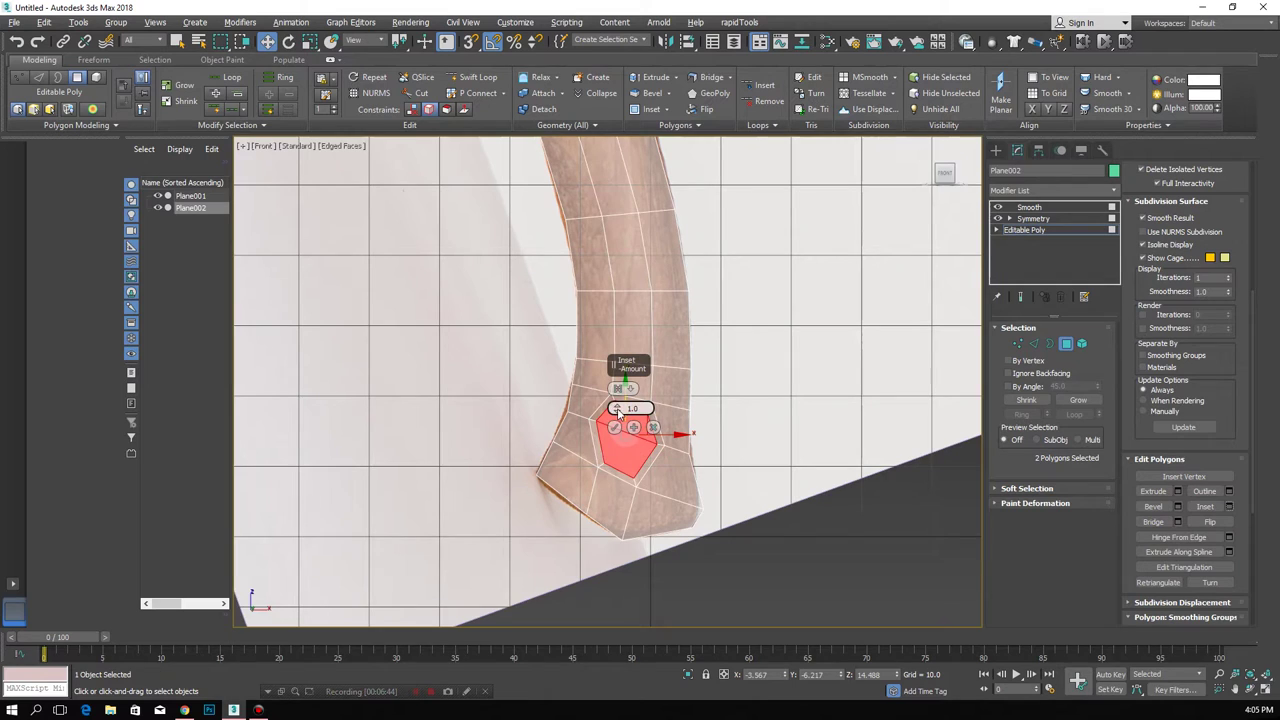
pyautogui.click(617, 408)
pyautogui.moveTo(619, 414); pyautogui.dragTo(618, 368)
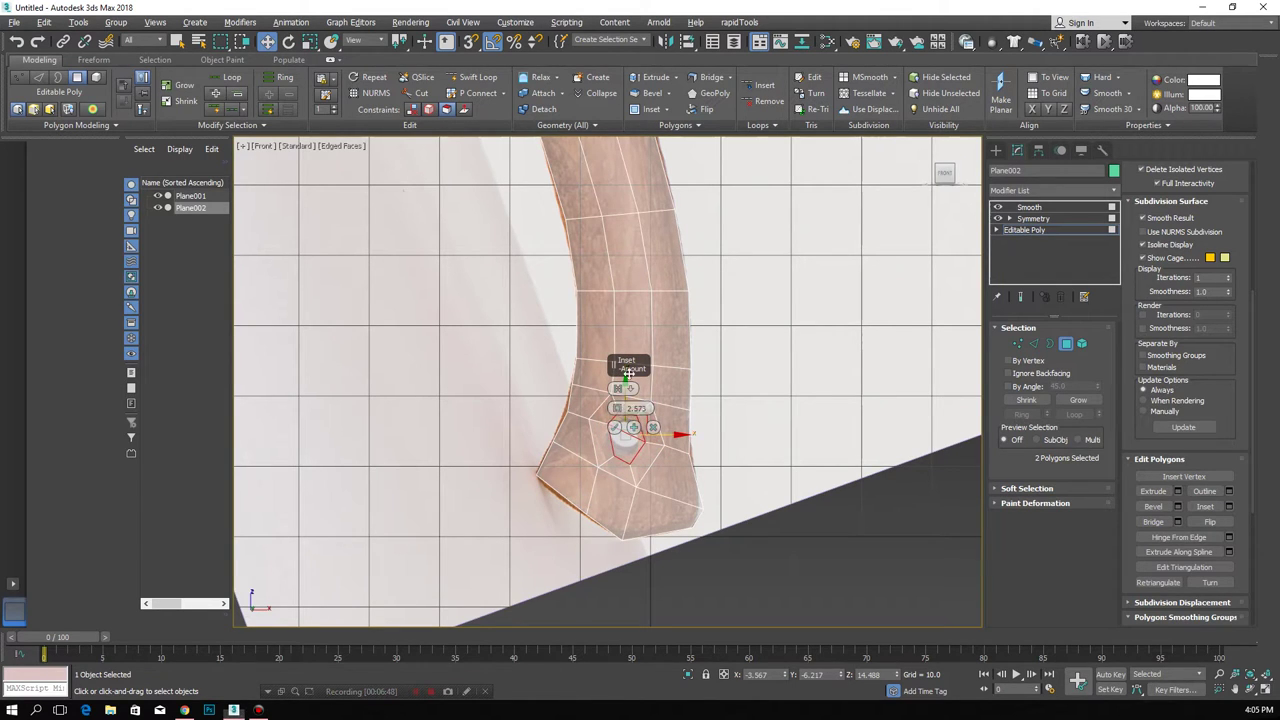
pyautogui.click(616, 427)
pyautogui.scroll(2, 628, 437)
pyautogui.moveTo(628, 437); pyautogui.dragTo(651, 407, button='middle')
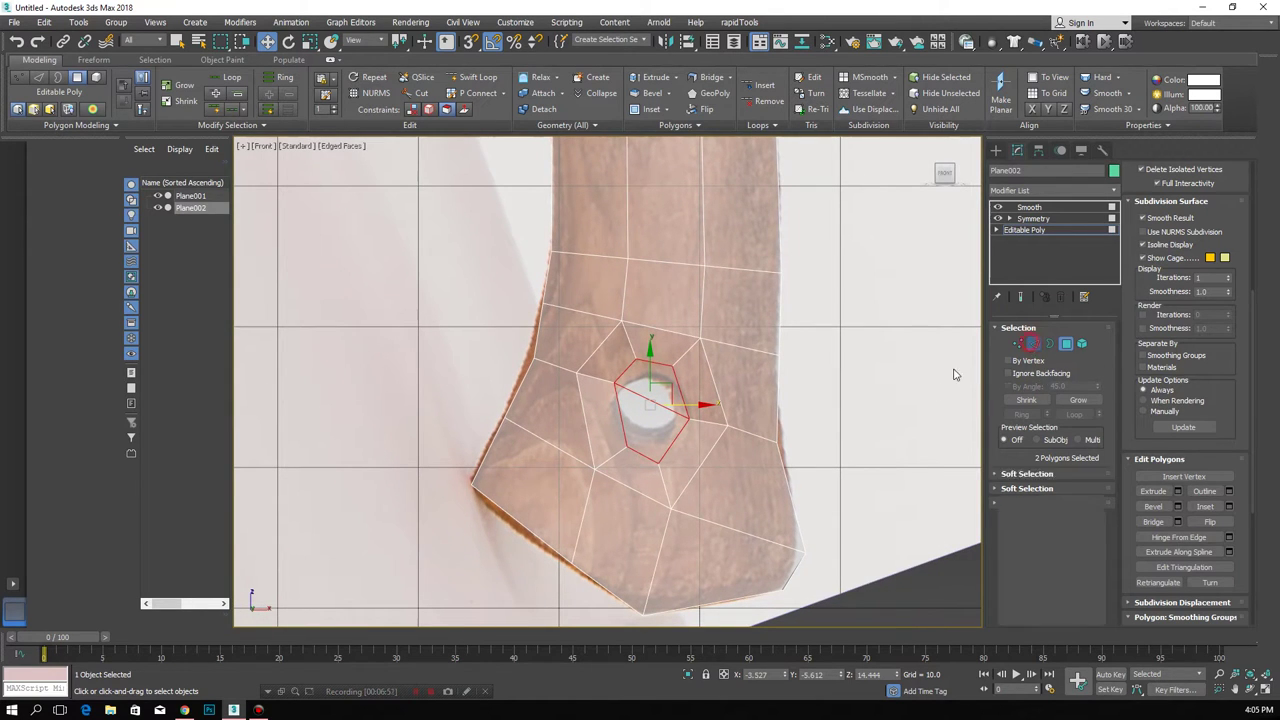
# - Delete the edge splitting the inset, merging it into one inner face
pyautogui.click(1031, 343)
pyautogui.click(645, 411)
pyautogui.press('BackSpace')
pyautogui.click(1069, 345)
pyautogui.click(649, 413)
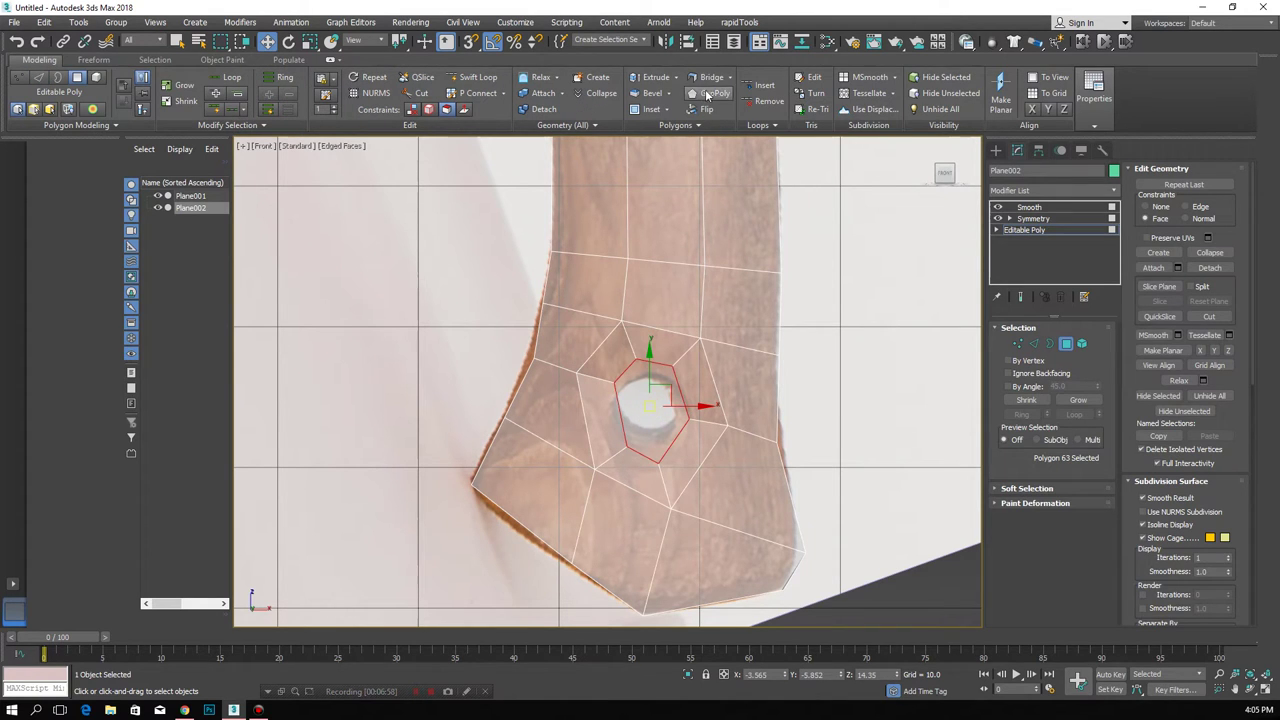
# - Apply GeoPoly to the inner face and scale it down to about 72 percent
pyautogui.click(708, 94)
pyautogui.moveTo(664, 390); pyautogui.dragTo(674, 392, button='middle')
pyautogui.press('e')
pyautogui.press('r')
pyautogui.moveTo(665, 407); pyautogui.dragTo(664, 421)
pyautogui.press('w')
pyautogui.moveTo(664, 420)
pyautogui.keyDown('alt'); pyautogui.mouseDown(button='middle')
pyautogui.moveTo(714, 411)
pyautogui.moveTo(679, 401)
pyautogui.mouseUp(button='middle'); pyautogui.keyUp('alt')
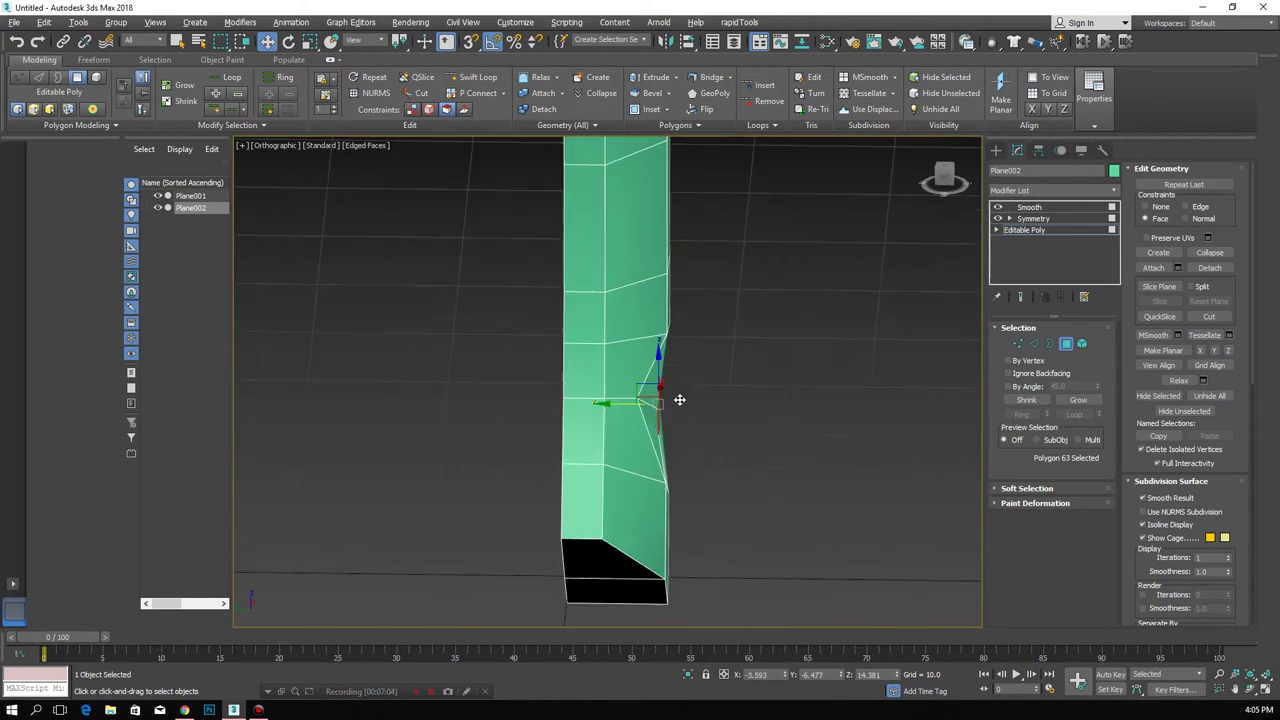
# - Pull the stray vertices around the hexagonal face back into the handle surface
pyautogui.scroll(3, 650, 412)
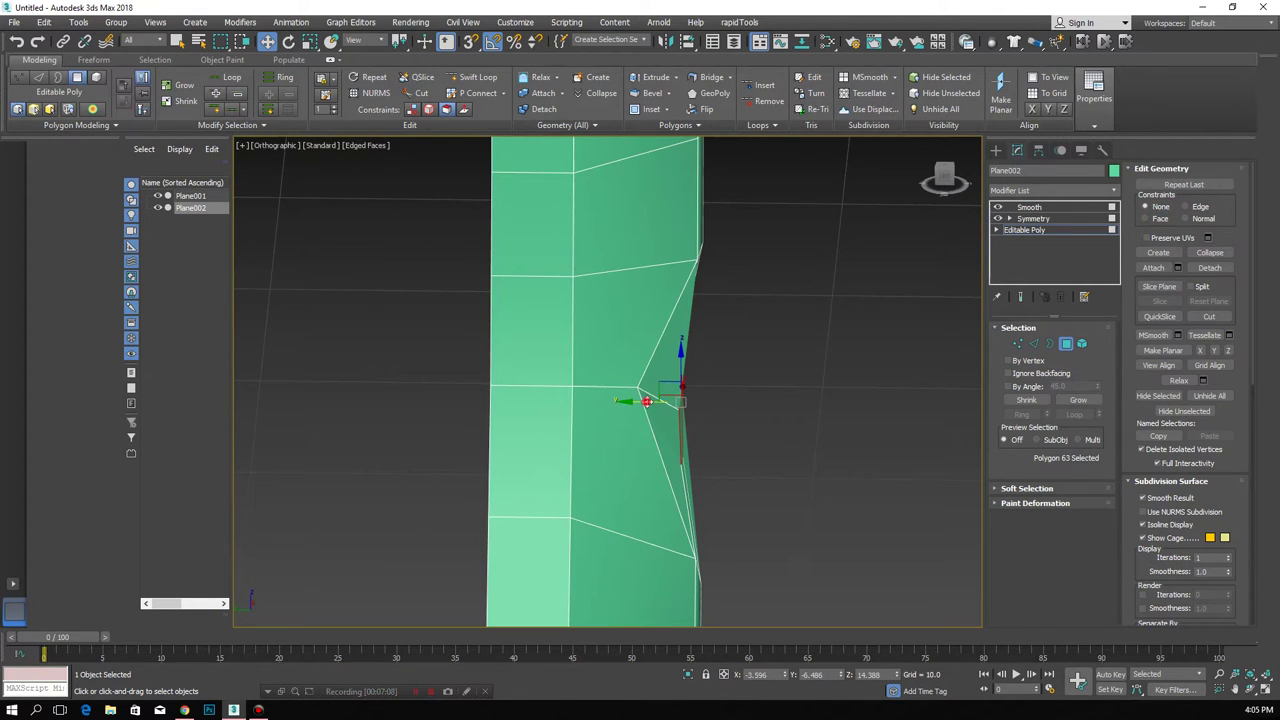
pyautogui.keyDown('alt'); pyautogui.moveTo(752, 411); pyautogui.dragTo(670, 419, button='middle'); pyautogui.keyUp('alt')
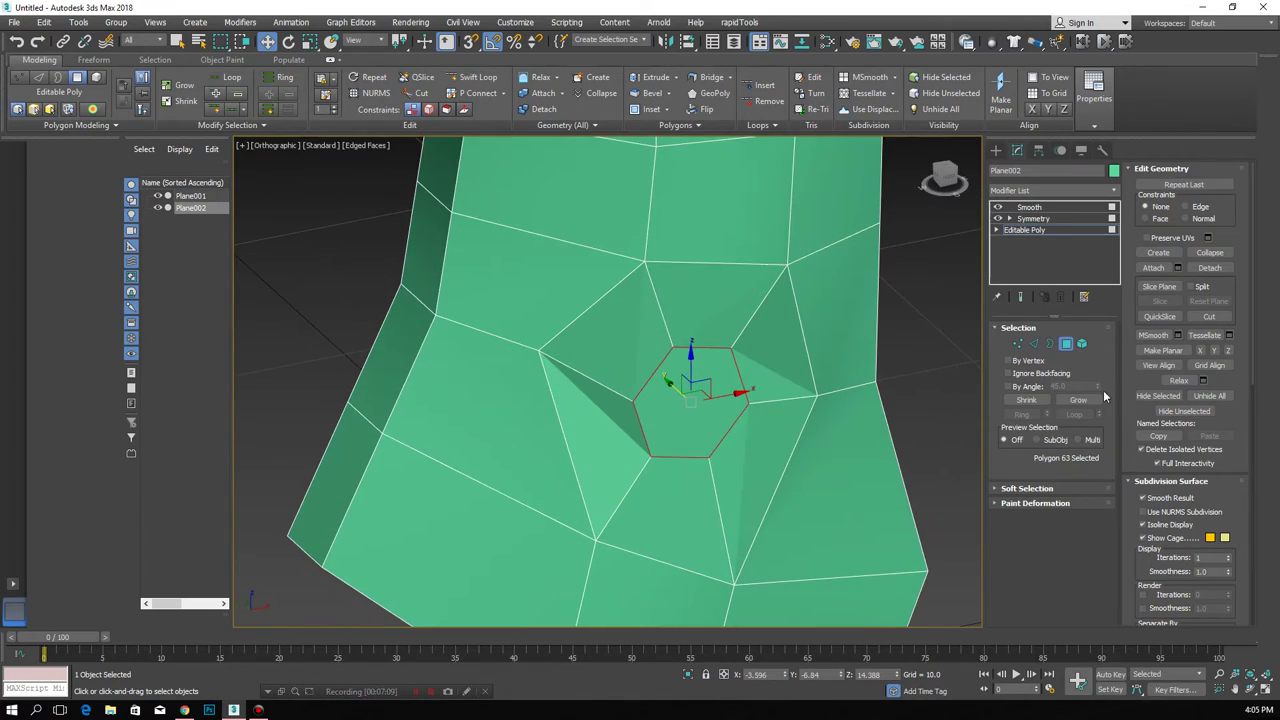
pyautogui.click(1016, 345)
pyautogui.keyDown('alt'); pyautogui.moveTo(571, 372); pyautogui.dragTo(602, 390, button='middle'); pyautogui.keyUp('alt')
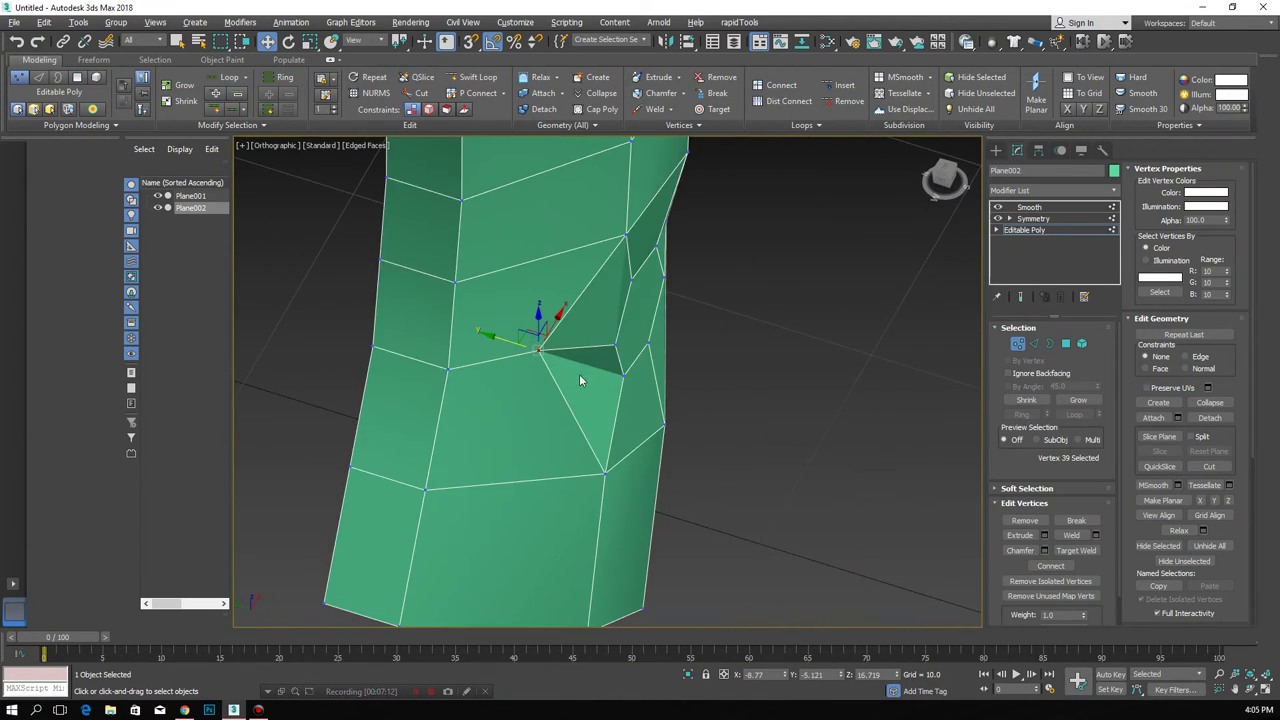
pyautogui.moveTo(540, 345)
pyautogui.keyDown('alt'); pyautogui.mouseDown(button='middle')
pyautogui.moveTo(434, 380)
pyautogui.moveTo(437, 357)
pyautogui.moveTo(538, 350)
pyautogui.moveTo(560, 380)
pyautogui.moveTo(638, 345)
pyautogui.moveTo(681, 345)
pyautogui.moveTo(666, 309)
pyautogui.moveTo(603, 366)
pyautogui.moveTo(556, 364)
pyautogui.moveTo(515, 335)
pyautogui.moveTo(515, 351)
pyautogui.moveTo(598, 370)
pyautogui.mouseUp(button='middle'); pyautogui.keyUp('alt')
pyautogui.moveTo(597, 370); pyautogui.dragTo(592, 358)
pyautogui.moveTo(560, 425)
pyautogui.mouseDown()
pyautogui.moveTo(594, 421)
pyautogui.moveTo(589, 430)
pyautogui.mouseUp()
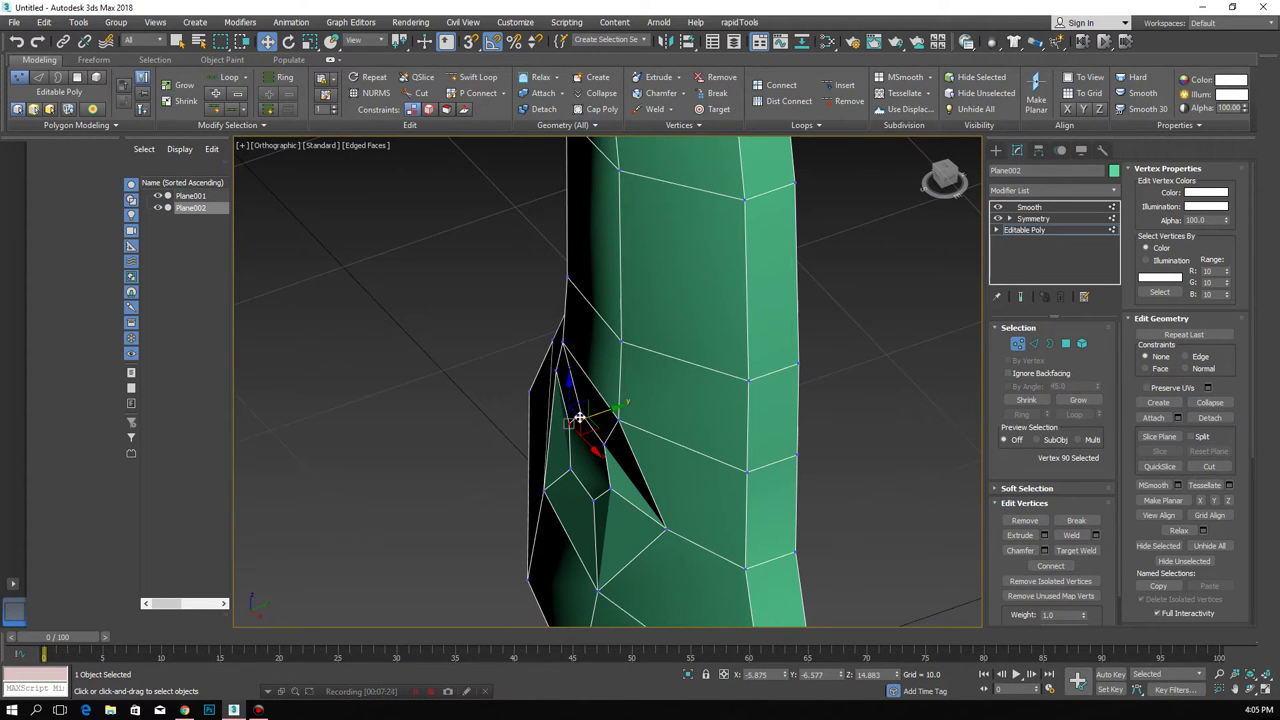
pyautogui.keyDown('ctrl'); pyautogui.click(567, 467); pyautogui.keyUp('ctrl')
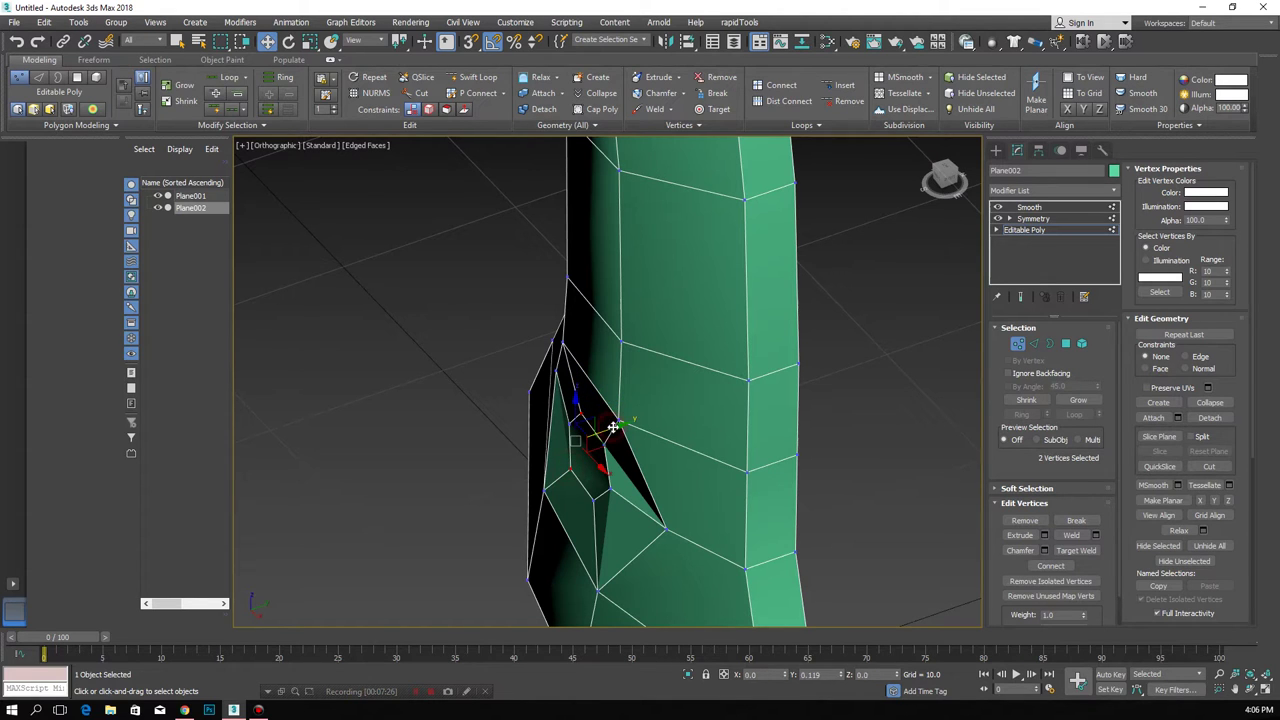
# - Return to Polygon level and bring up the Inset settings for the hexagonal face
pyautogui.keyDown('alt'); pyautogui.moveTo(590, 440); pyautogui.dragTo(680, 449, button='middle'); pyautogui.keyUp('alt')
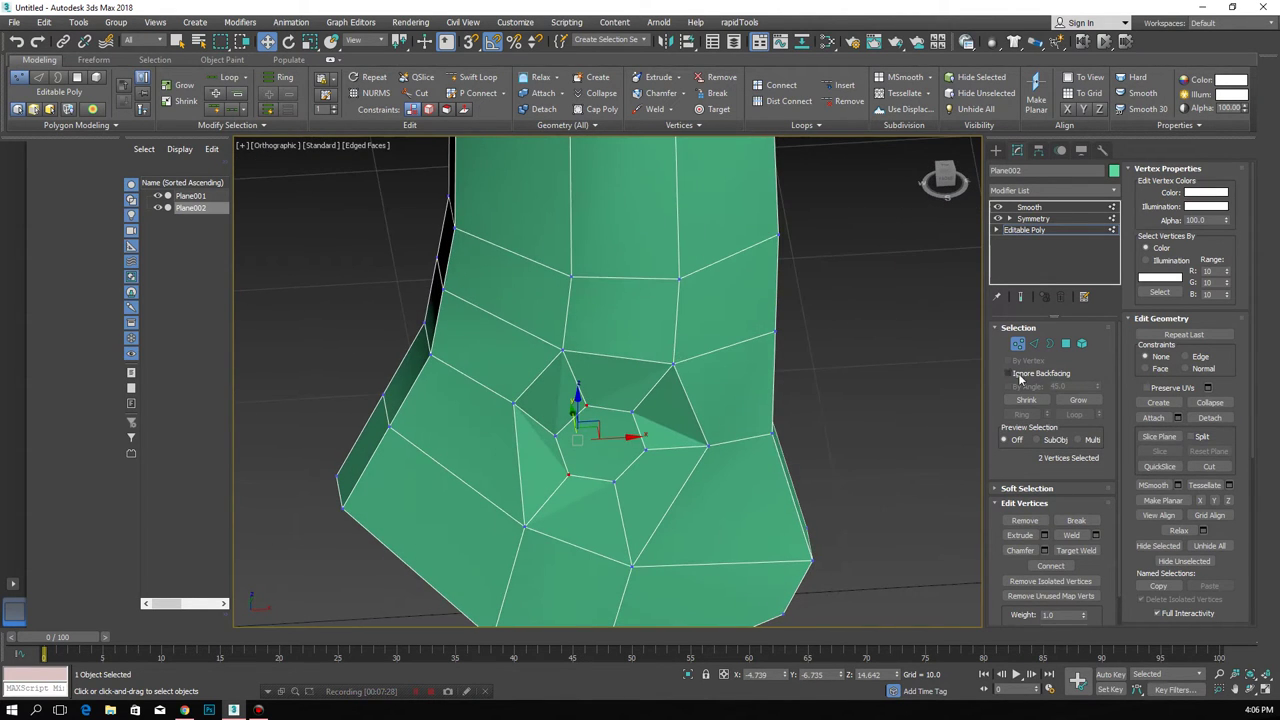
pyautogui.click(1065, 346)
pyautogui.scroll(-2, 1210, 343)
pyautogui.scroll(-2, 1210, 343)
pyautogui.scroll(-1, 1210, 343)
pyautogui.click(1229, 506)
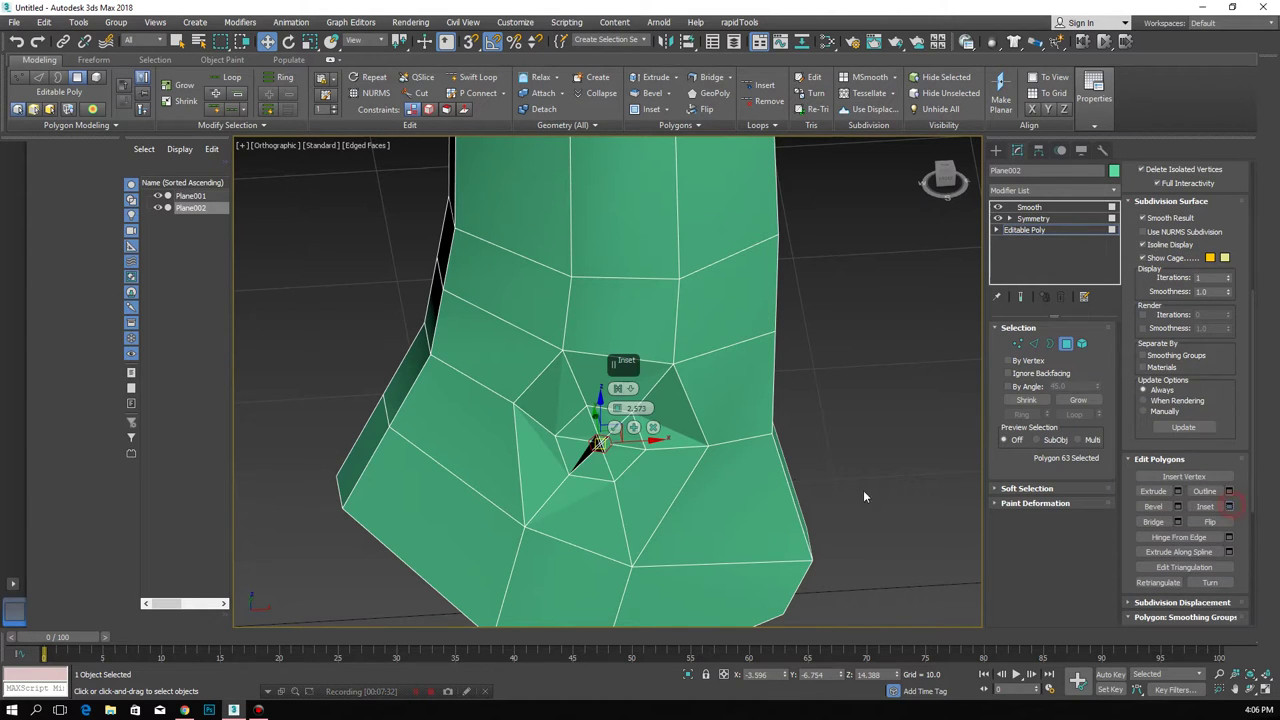
# - Inset the hexagon by 0.831 and push the inner face into the handle
pyautogui.rightClick(617, 409)
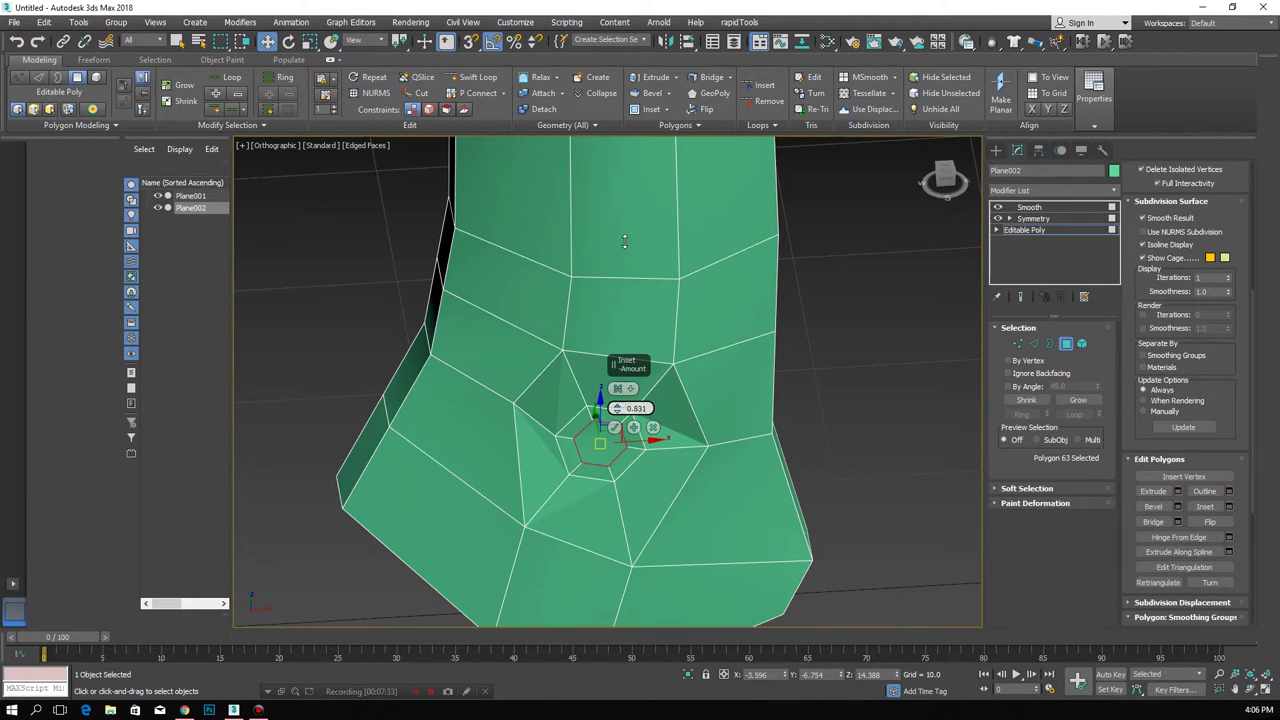
pyautogui.moveTo(624, 241); pyautogui.dragTo(624, 238)
pyautogui.click(613, 428)
pyautogui.keyDown('alt'); pyautogui.moveTo(613, 428); pyautogui.dragTo(599, 443, button='middle'); pyautogui.keyUp('alt')
pyautogui.press('r')
pyautogui.press('w')
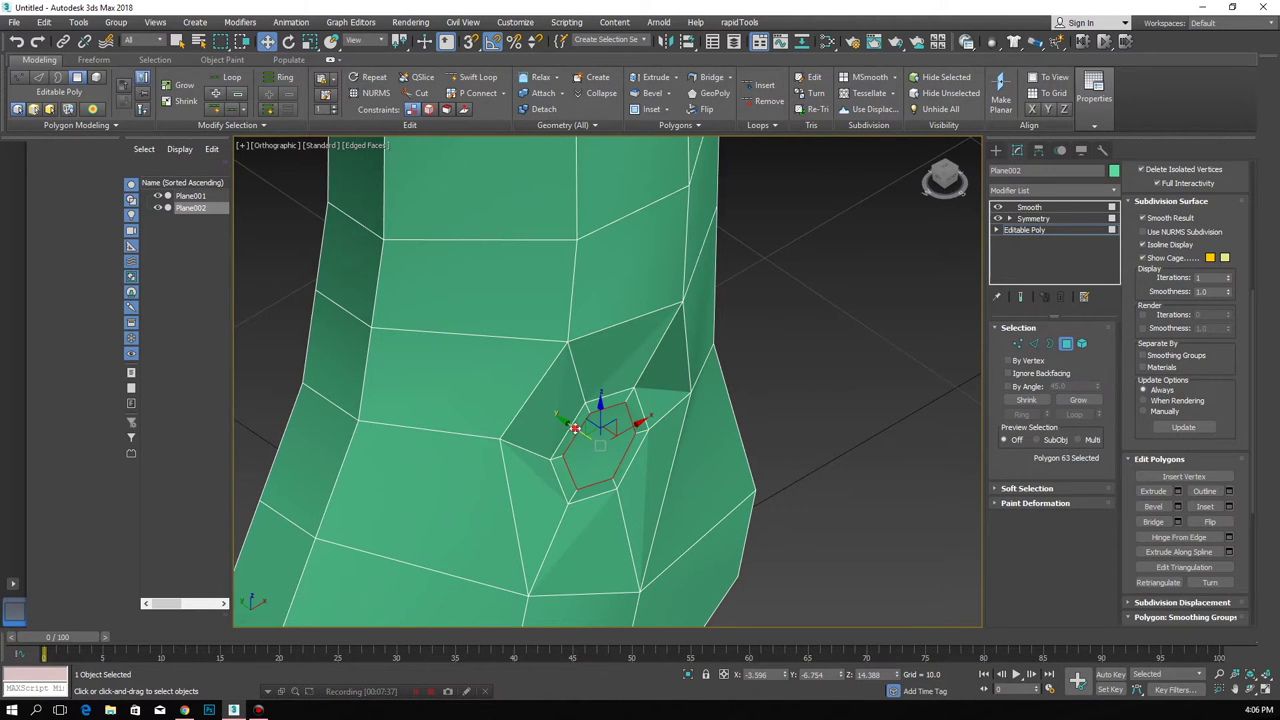
pyautogui.moveTo(575, 428); pyautogui.dragTo(597, 440)
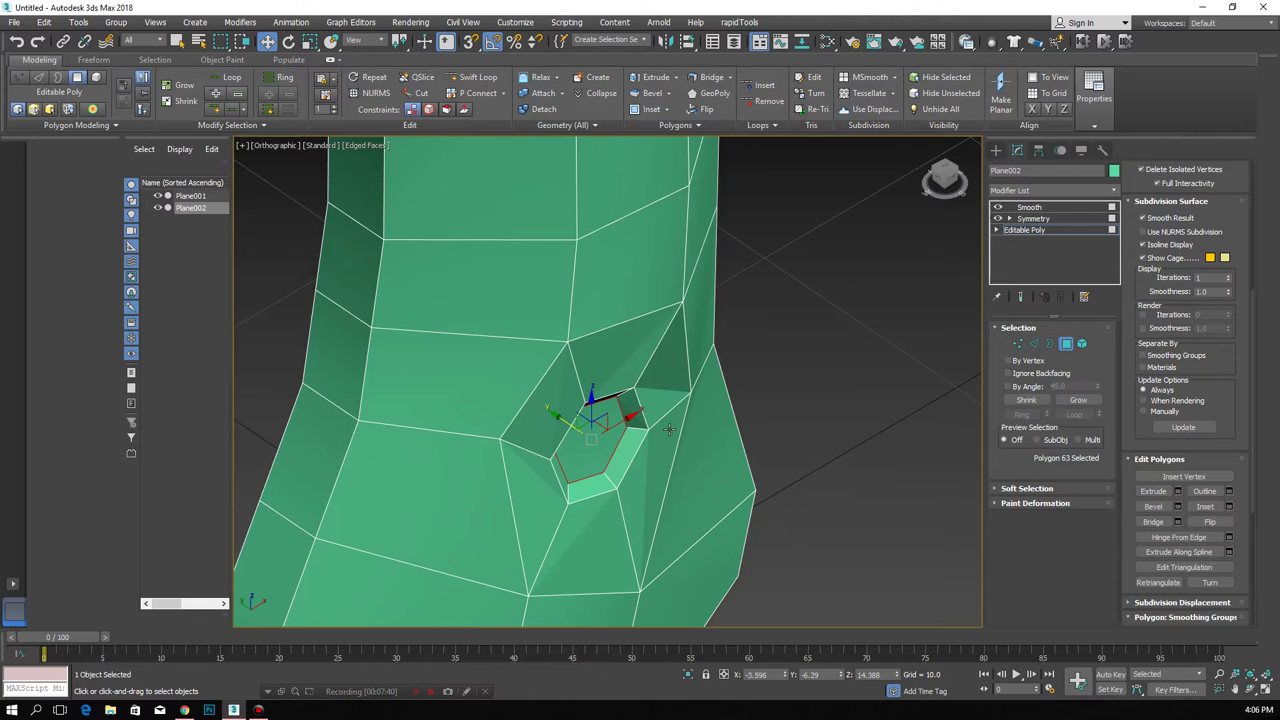
pyautogui.press('F2')
# - Delete the inset hexagon to open a hole, select its border, and exit to the smoothed handle
pyautogui.scroll(-3, 1233, 313)
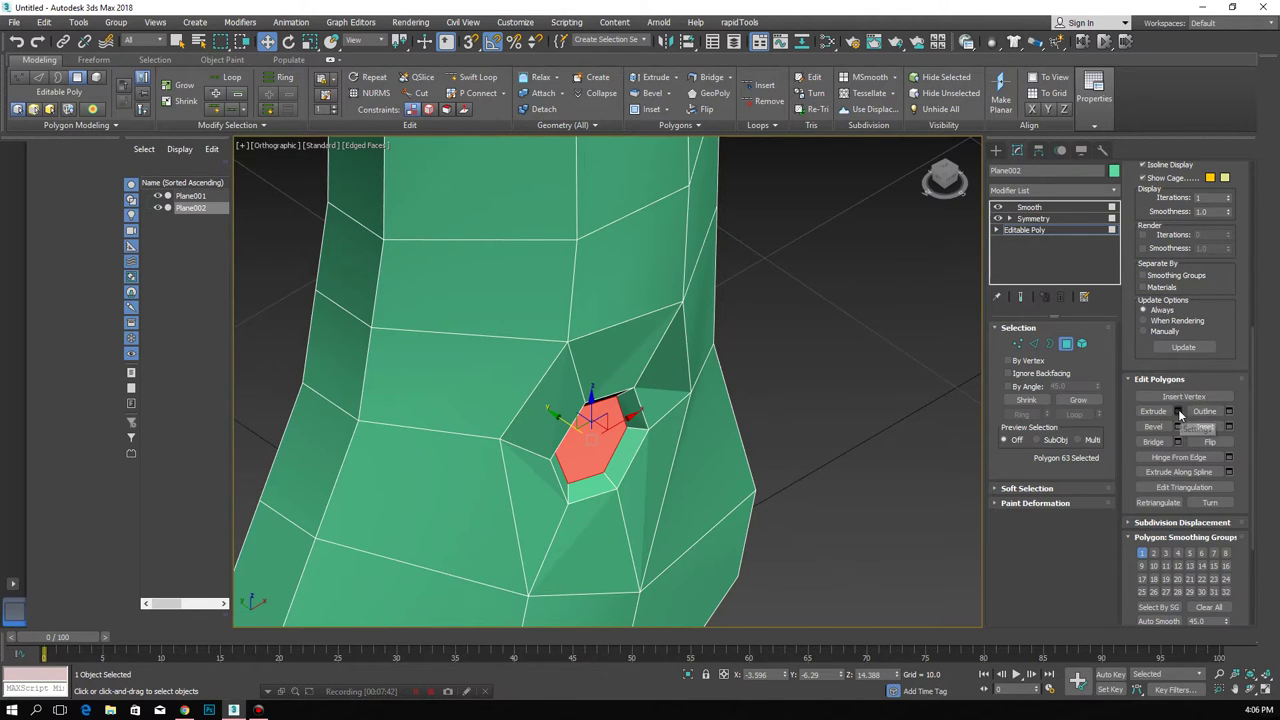
pyautogui.press('Delete')
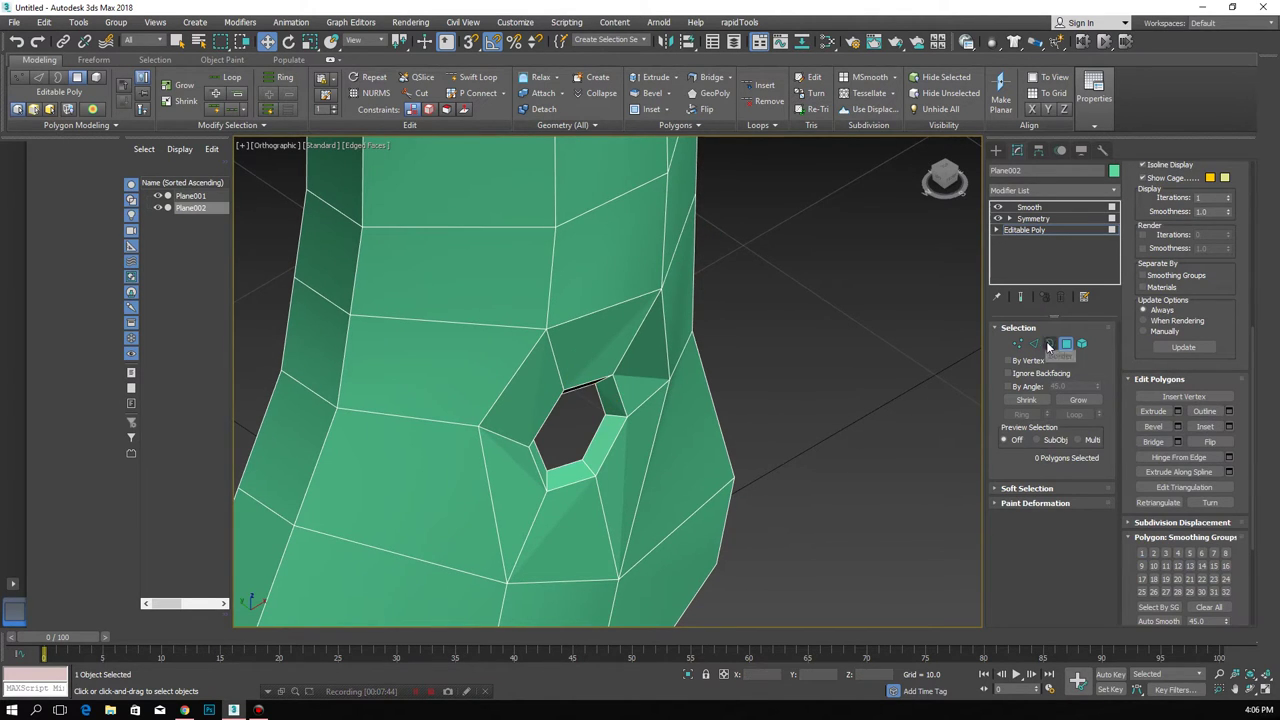
pyautogui.click(1049, 346)
pyautogui.click(540, 408)
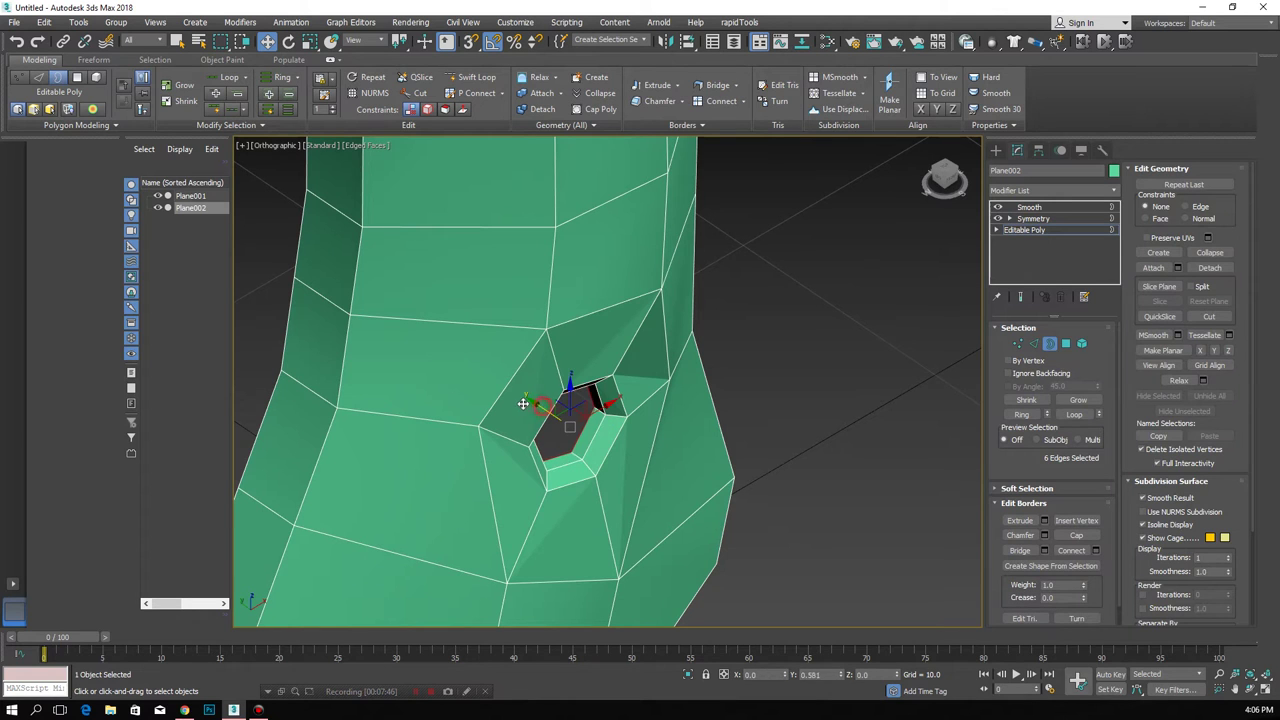
pyautogui.scroll(-2, 1175, 503)
pyautogui.scroll(-3, 1175, 503)
pyautogui.scroll(5, 1175, 503)
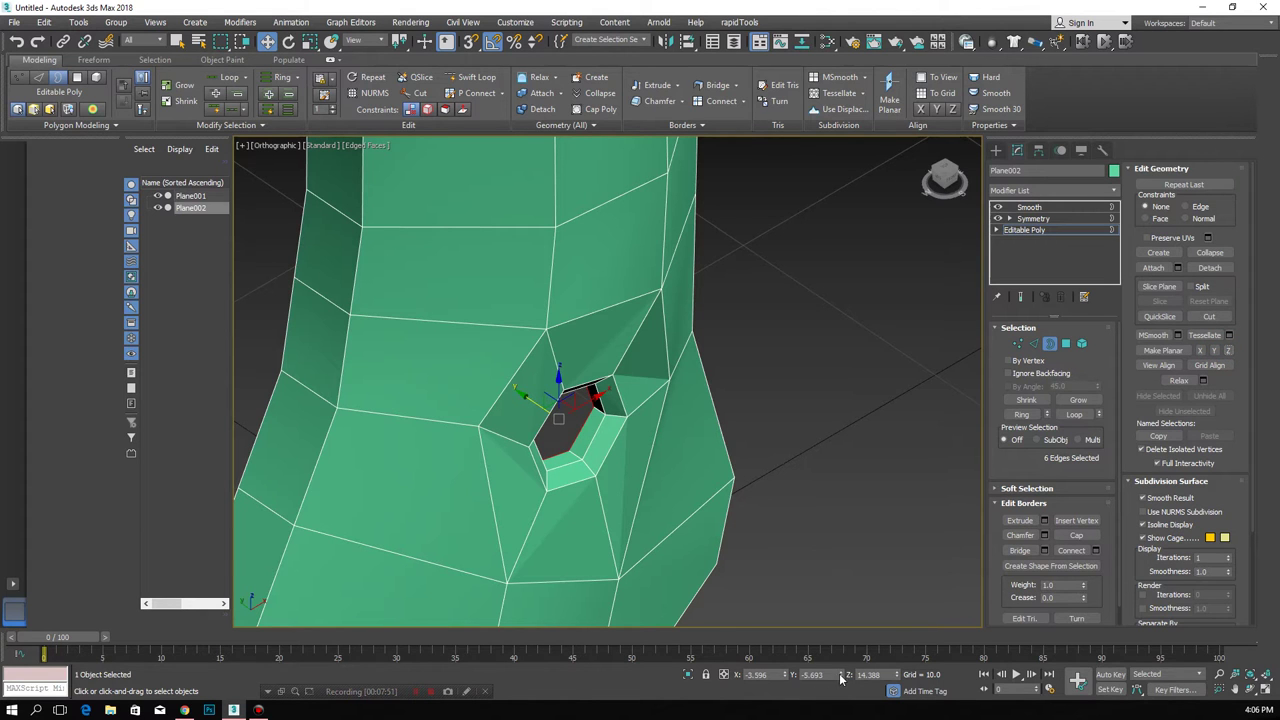
pyautogui.moveTo(443, 440)
pyautogui.keyDown('alt'); pyautogui.mouseDown(button='middle')
pyautogui.moveTo(499, 425)
pyautogui.moveTo(445, 421)
pyautogui.mouseUp(button='middle'); pyautogui.keyUp('alt')
pyautogui.click(1055, 346)
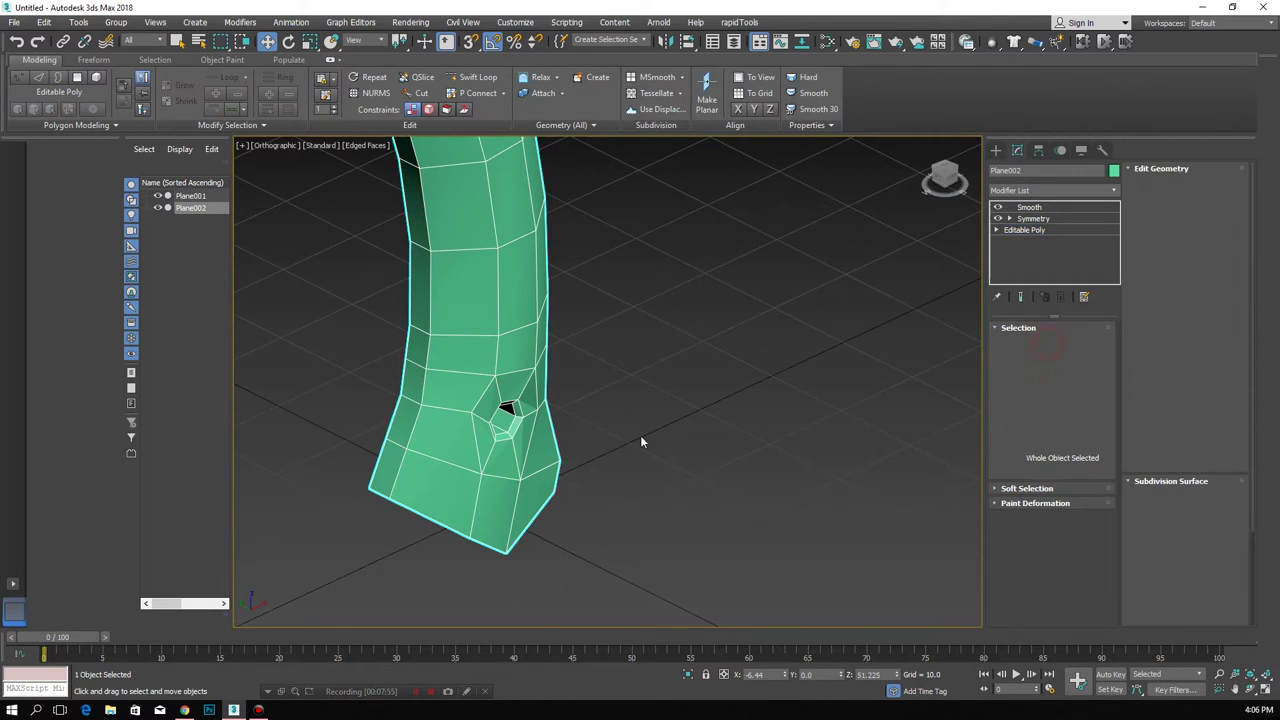
# - Orbit around the smoothed handle, toggling the edged-faces overlay, to compare it with the reference
pyautogui.moveTo(681, 337)
pyautogui.keyDown('alt'); pyautogui.mouseDown(button='middle')
pyautogui.moveTo(609, 400)
pyautogui.moveTo(571, 371)
pyautogui.moveTo(659, 447)
pyautogui.moveTo(604, 454)
pyautogui.mouseUp(button='middle'); pyautogui.keyUp('alt')
pyautogui.press('F4')
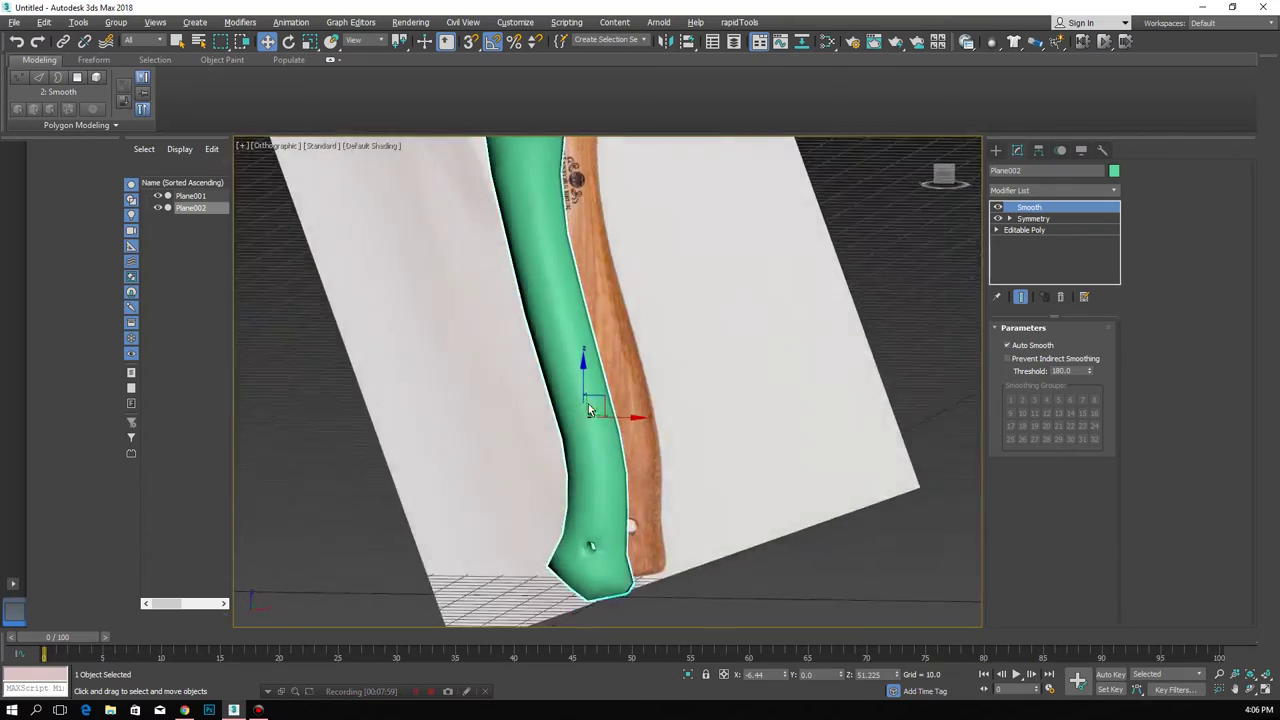
pyautogui.press('F4')
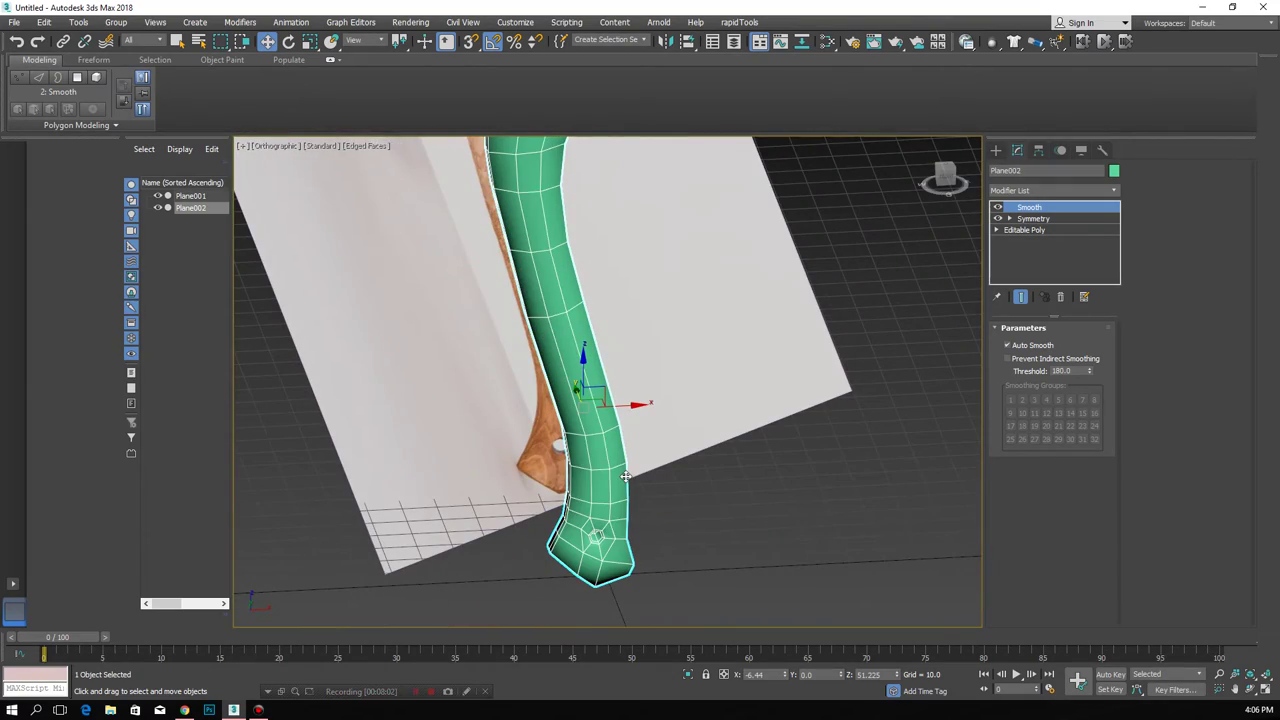
pyautogui.press('F4')
pyautogui.press('F4')
pyautogui.moveTo(628, 492)
pyautogui.keyDown('alt'); pyautogui.mouseDown(button='middle')
pyautogui.moveTo(565, 401)
pyautogui.moveTo(567, 412)
pyautogui.mouseUp(button='middle'); pyautogui.keyUp('alt')
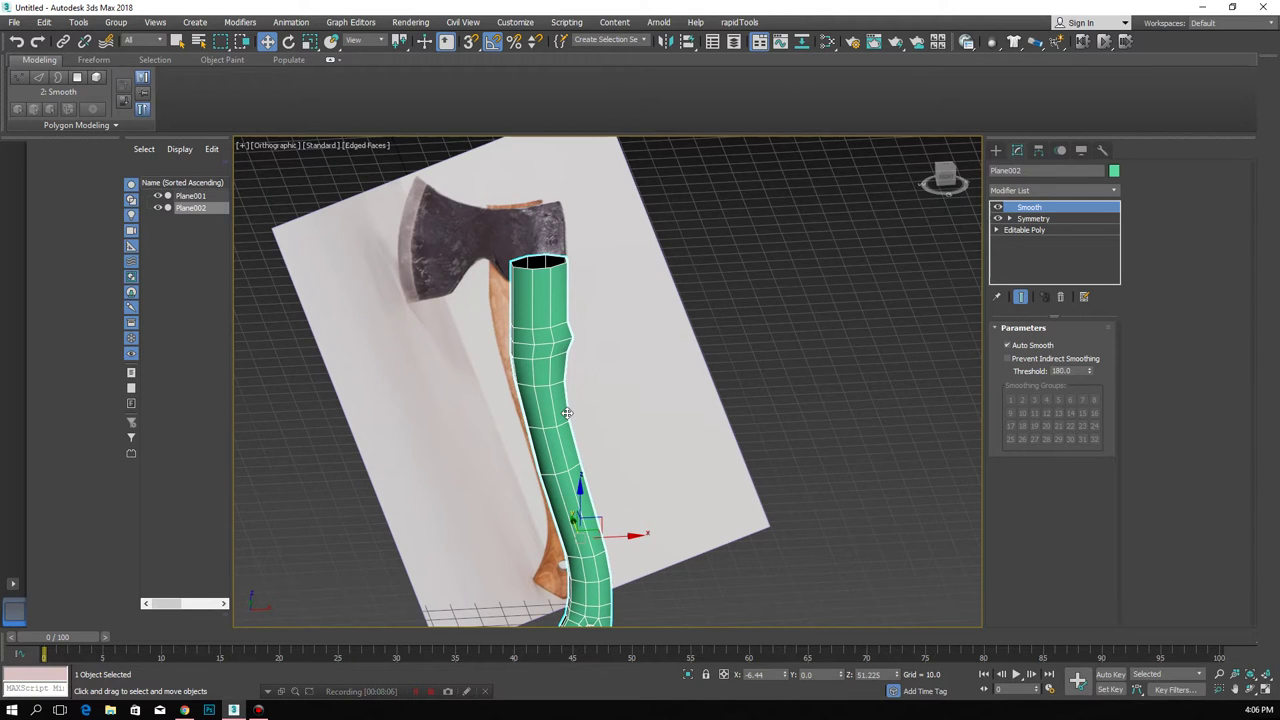
pyautogui.press('F4')
pyautogui.press('F4')
# - Zoom in on the handle's open top and bring up its quad menu with Convert To
pyautogui.scroll(2, 571, 377)
pyautogui.scroll(3, 509, 371)
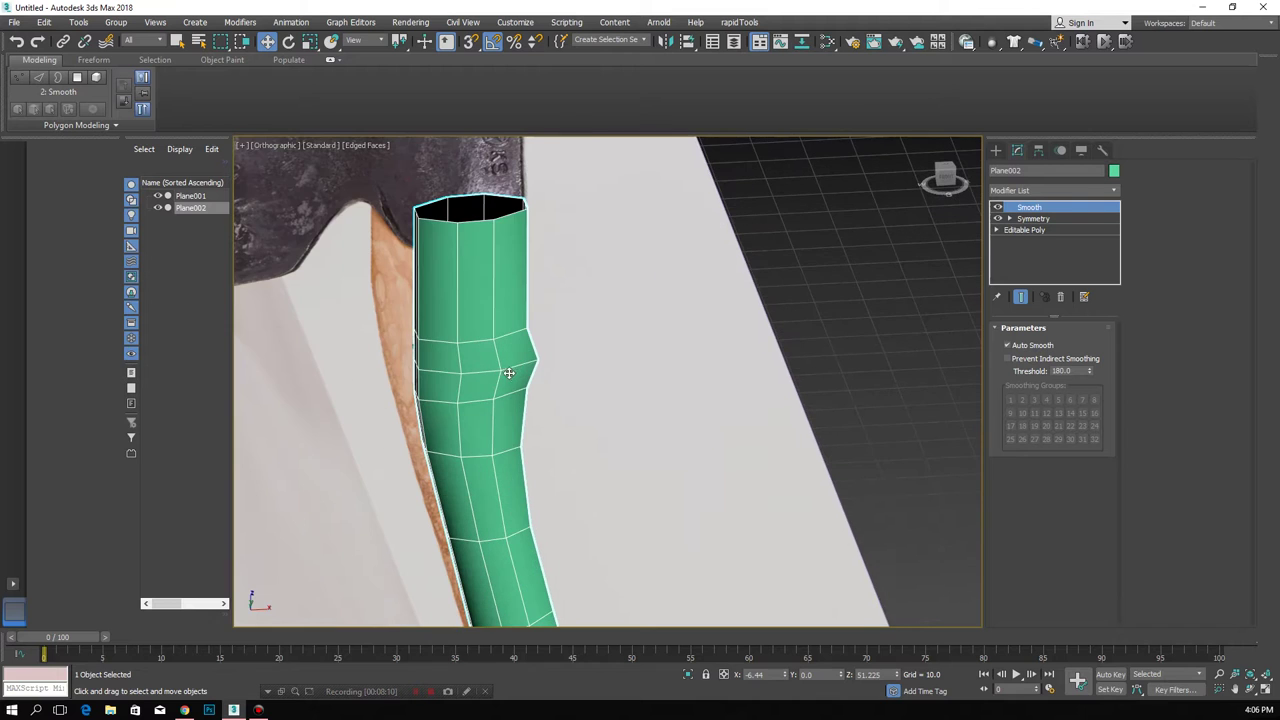
pyautogui.moveTo(448, 379)
pyautogui.keyDown('alt'); pyautogui.mouseDown(button='middle')
pyautogui.moveTo(453, 397)
pyautogui.moveTo(755, 329)
pyautogui.mouseUp(button='middle'); pyautogui.keyUp('alt')
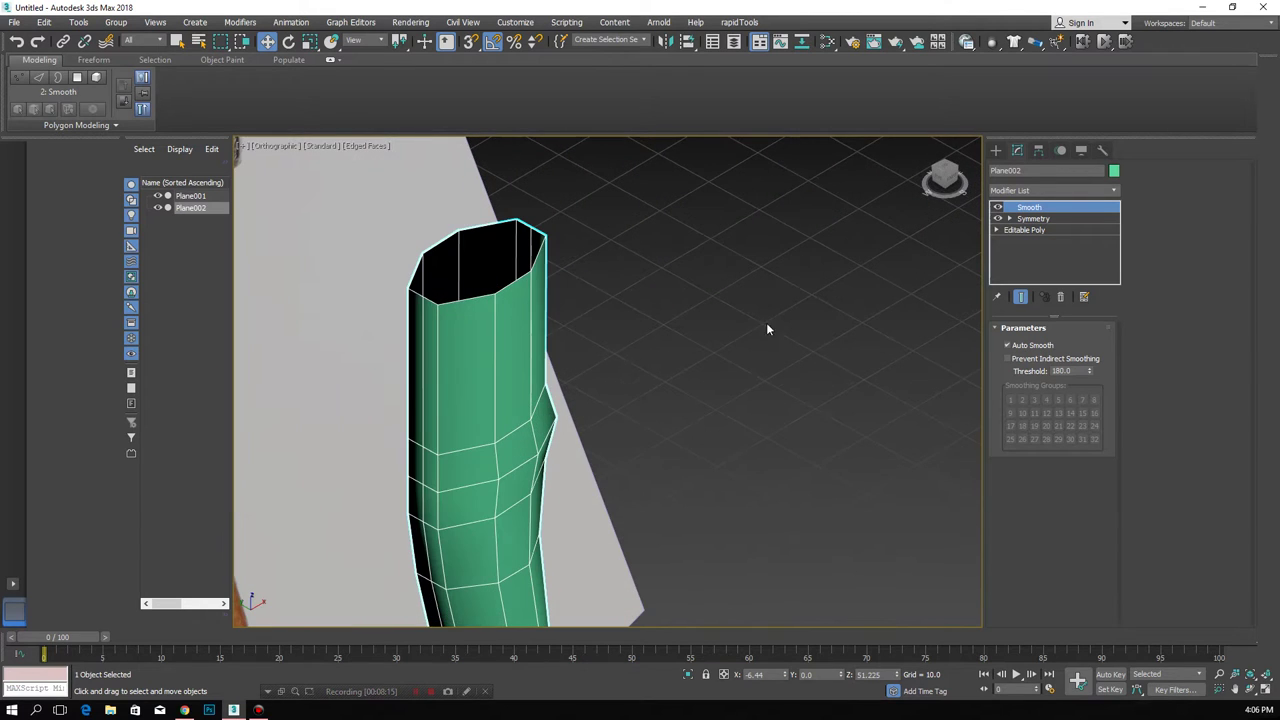
pyautogui.rightClick(483, 416)
pyautogui.moveTo(520, 551)
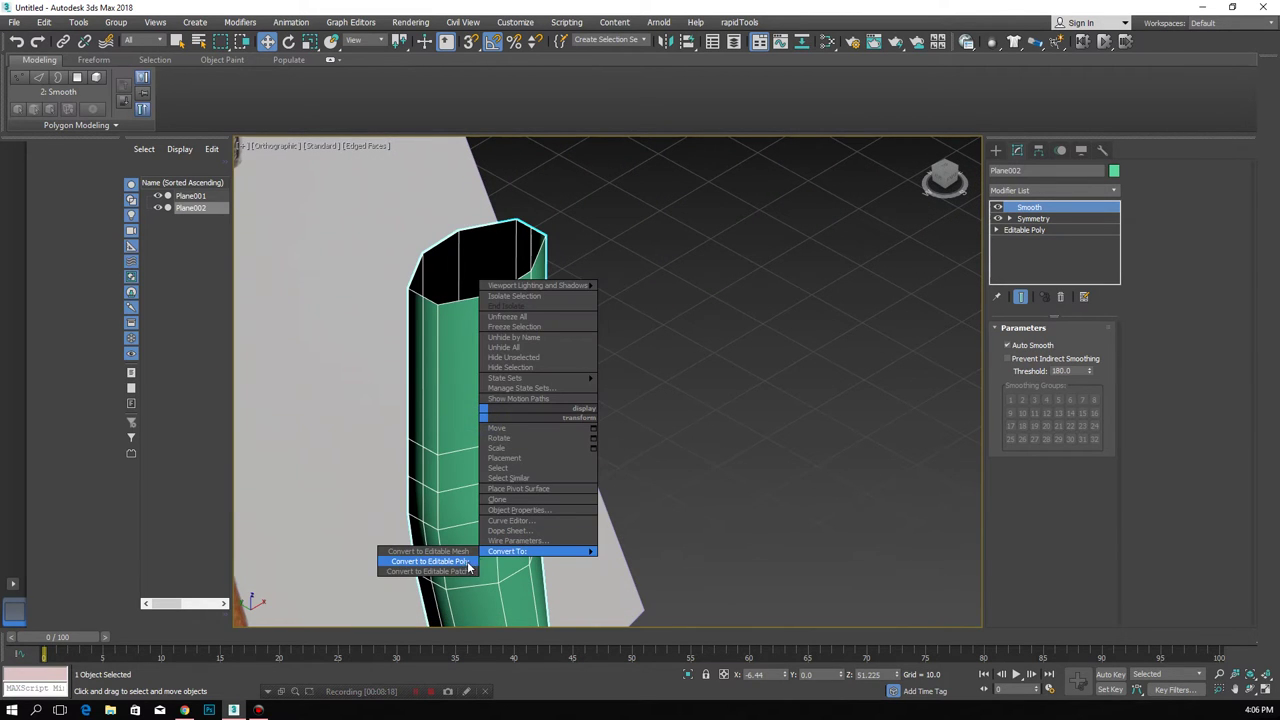
# - Convert the handle to Editable Poly and check a side edge loop against the photo
pyautogui.click(463, 563)
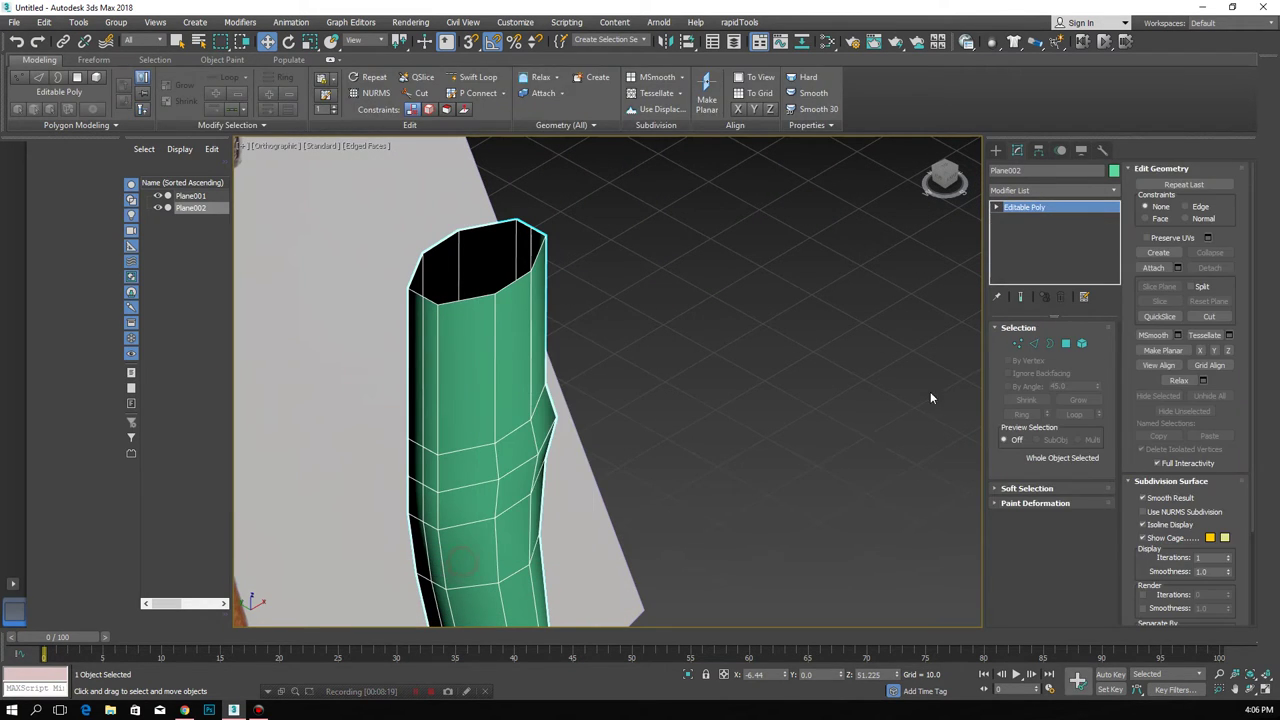
pyautogui.click(1034, 346)
pyautogui.doubleClick(422, 358)
pyautogui.scroll(-3, 551, 410)
pyautogui.moveTo(554, 541)
pyautogui.keyDown('alt'); pyautogui.mouseDown(button='middle')
pyautogui.moveTo(569, 362)
pyautogui.moveTo(534, 481)
pyautogui.mouseUp(button='middle'); pyautogui.keyUp('alt')
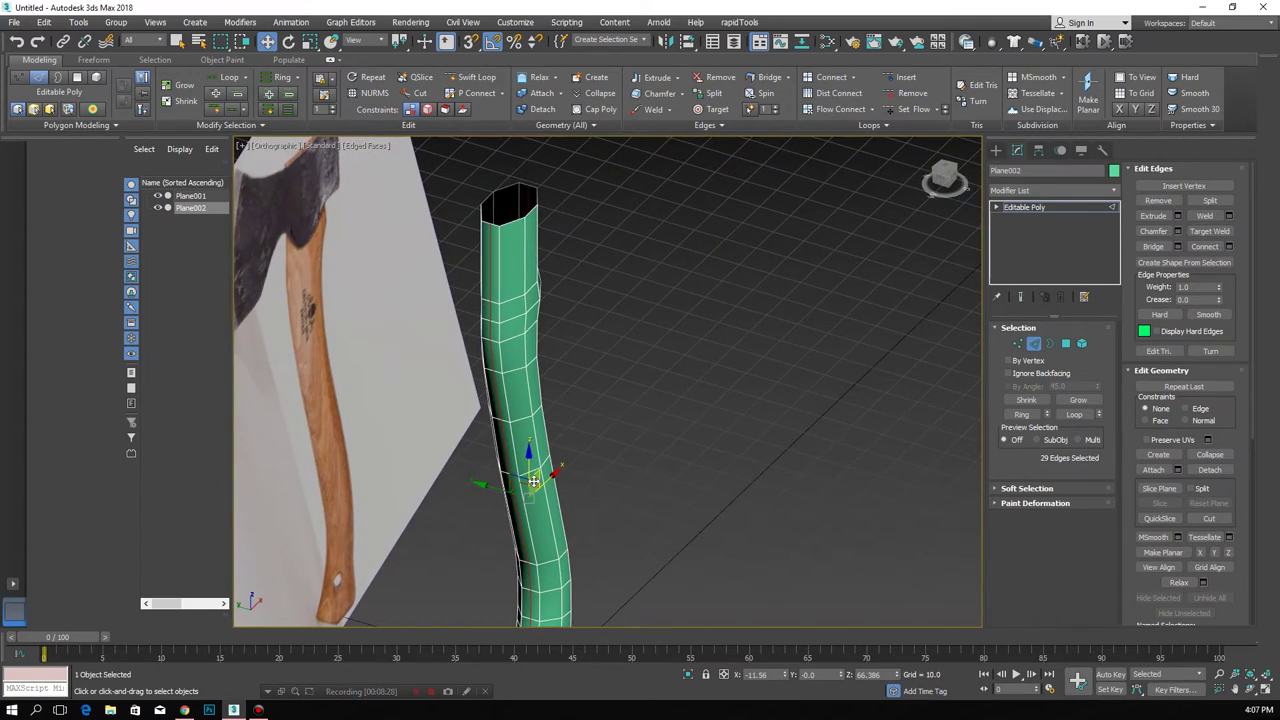
pyautogui.hotkey('ctrl', 'd')
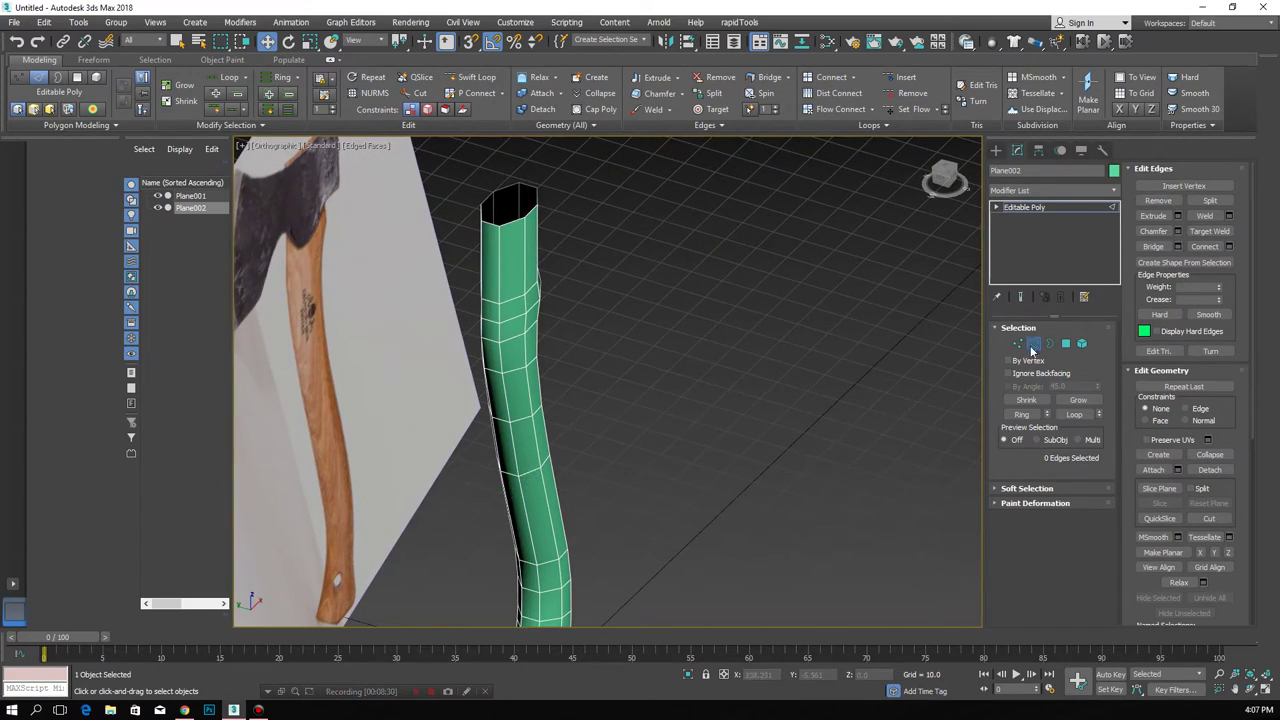
# - Select the open border at the handle's top and cap it
pyautogui.click(1050, 343)
pyautogui.click(533, 210)
pyautogui.scroll(2, 910, 240)
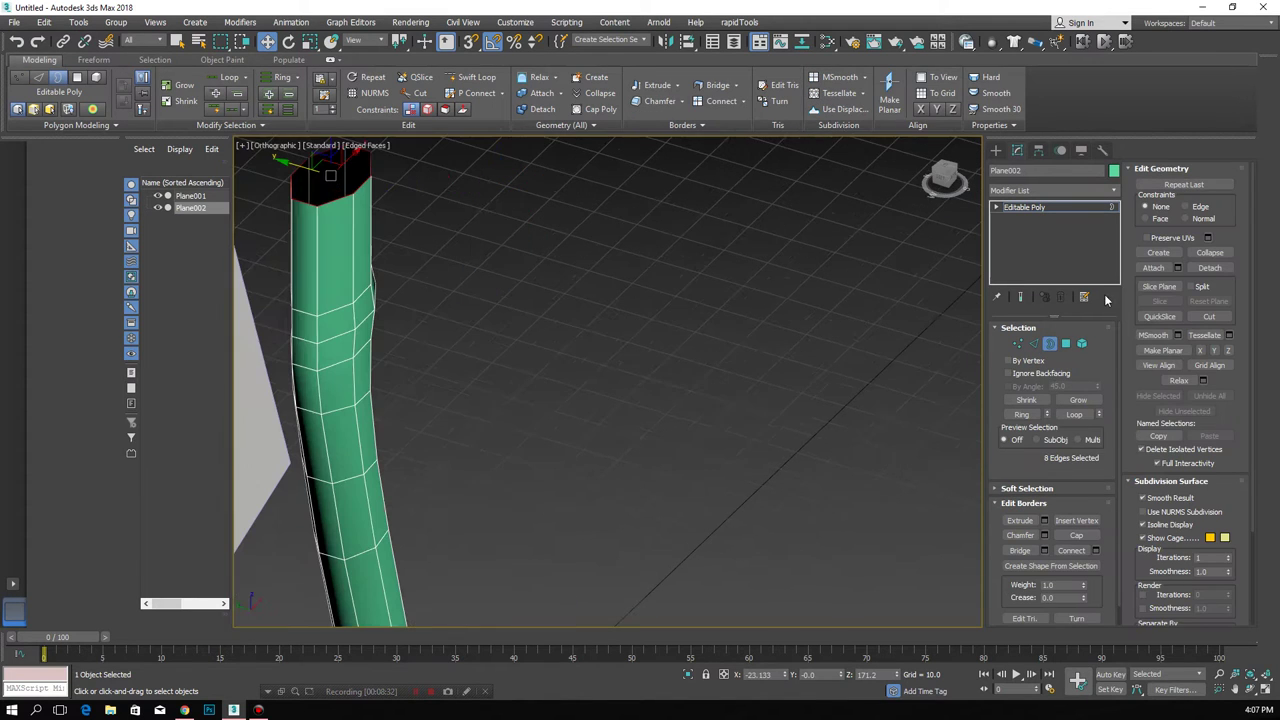
pyautogui.moveTo(1070, 470); pyautogui.dragTo(1070, 450)
pyautogui.click(1076, 515)
pyautogui.moveTo(860, 280); pyautogui.dragTo(951, 348, button='middle')
pyautogui.scroll(2, 951, 348)
# - Select the vertices on the capped top of the handle
pyautogui.click(1017, 325)
pyautogui.click(487, 349)
pyautogui.keyDown('ctrl'); pyautogui.click(400, 325); pyautogui.keyUp('ctrl')
pyautogui.scroll(-3, 1158, 399)
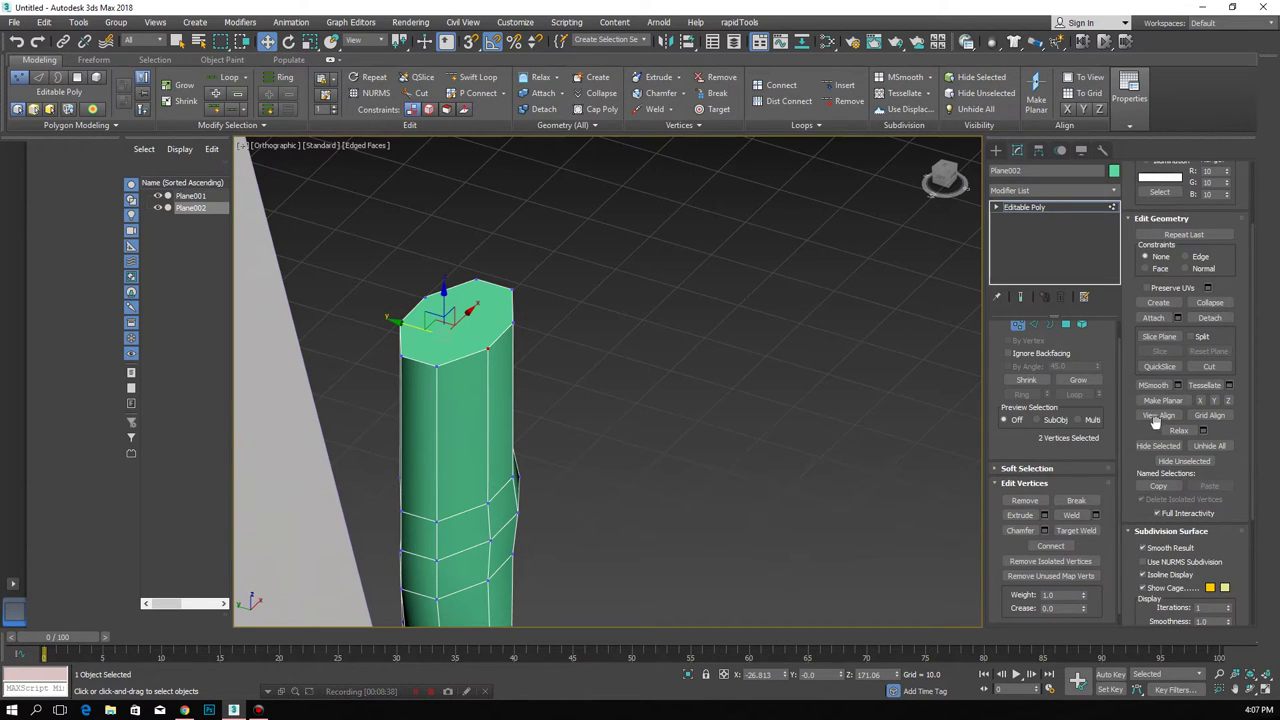
pyautogui.scroll(-1, 1163, 413)
pyautogui.scroll(4, 1160, 452)
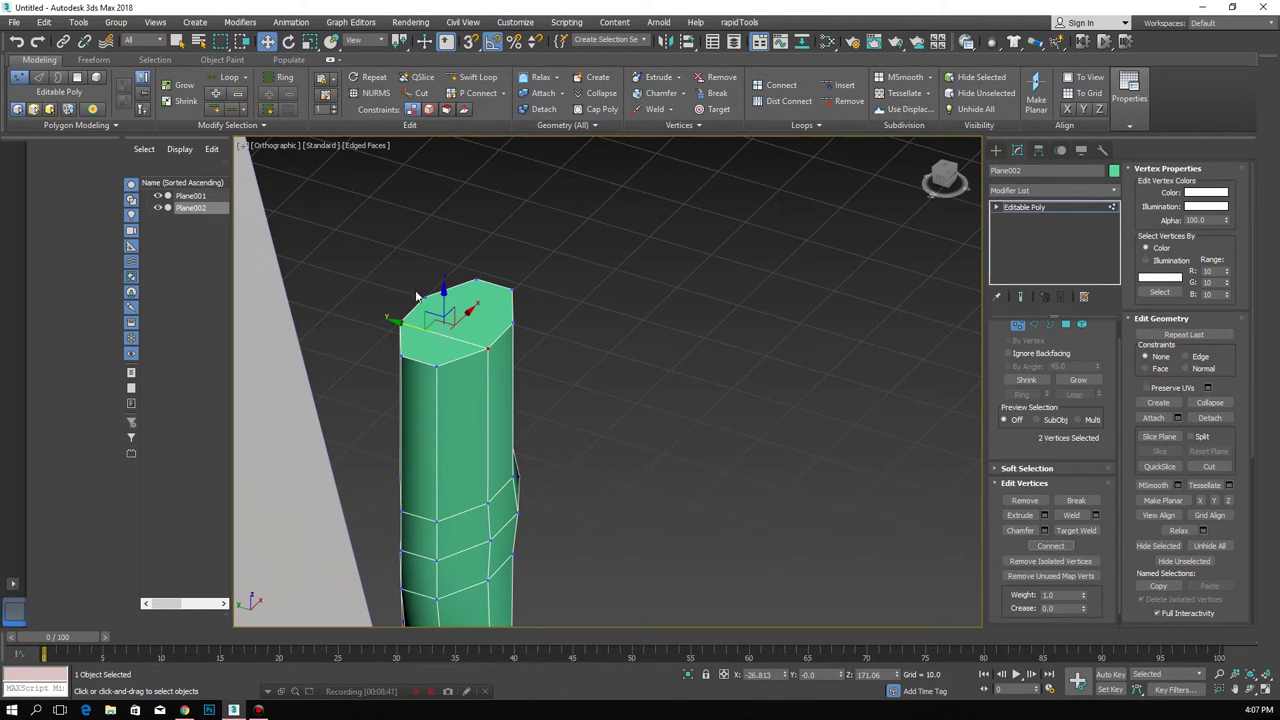
pyautogui.keyDown('ctrl'); pyautogui.click(510, 325); pyautogui.keyUp('ctrl')
# - Compare the handle top with the photo in See-Through mode, then return to object level
pyautogui.moveTo(575, 379)
pyautogui.keyDown('alt'); pyautogui.mouseDown(button='middle')
pyautogui.moveTo(493, 341)
pyautogui.moveTo(953, 373)
pyautogui.mouseUp(button='middle'); pyautogui.keyUp('alt')
pyautogui.scroll(1, 1043, 355)
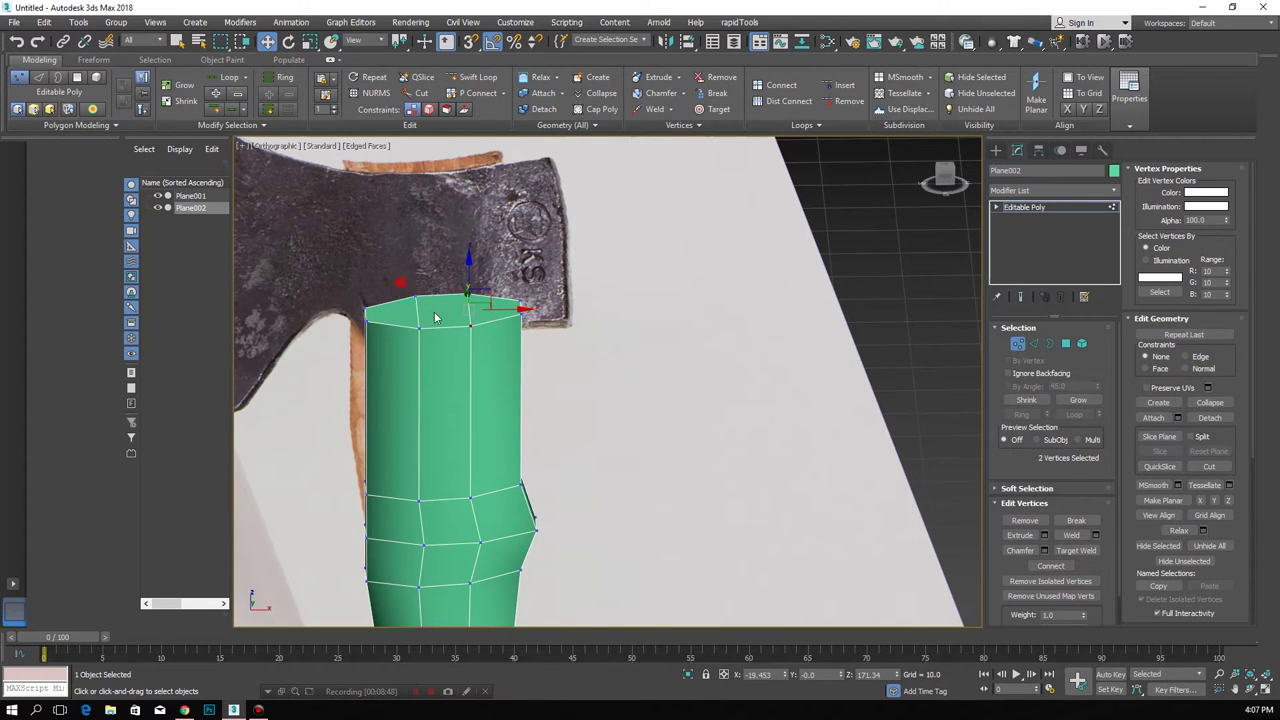
pyautogui.hotkey('alt', 'x')
pyautogui.moveTo(482, 343)
pyautogui.keyDown('alt'); pyautogui.mouseDown(button='middle')
pyautogui.moveTo(440, 287)
pyautogui.moveTo(573, 360)
pyautogui.mouseUp(button='middle'); pyautogui.keyUp('alt')
pyautogui.click(1016, 343)
pyautogui.moveTo(904, 347)
pyautogui.keyDown('alt'); pyautogui.mouseDown(button='middle')
pyautogui.moveTo(575, 475)
pyautogui.moveTo(526, 478)
pyautogui.moveTo(495, 440)
pyautogui.moveTo(486, 398)
pyautogui.moveTo(420, 401)
pyautogui.moveTo(535, 418)
pyautogui.moveTo(515, 510)
pyautogui.moveTo(571, 380)
pyautogui.moveTo(563, 505)
pyautogui.moveTo(514, 429)
pyautogui.moveTo(523, 409)
pyautogui.mouseUp(button='middle'); pyautogui.keyUp('alt')
pyautogui.hotkey('alt', 'x')
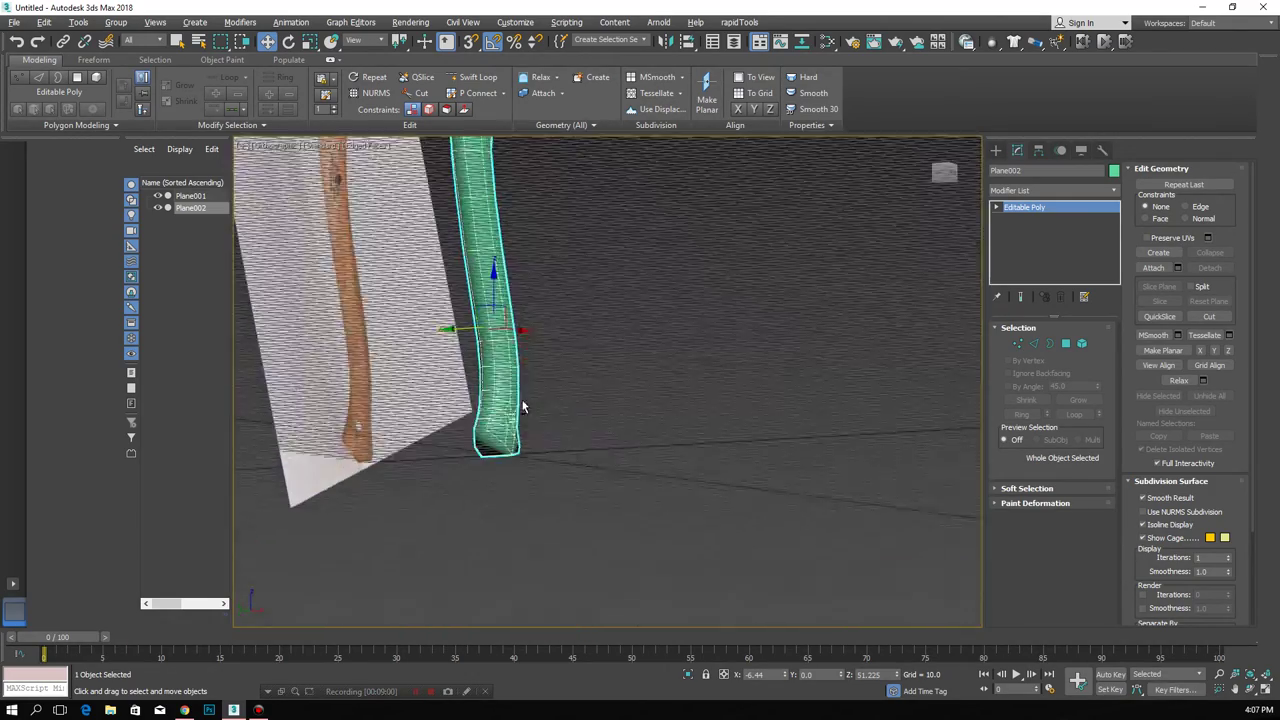
# - Select three front faces near the bottom of the handle at Polygon level
pyautogui.scroll(3, 498, 451)
pyautogui.keyDown('alt'); pyautogui.moveTo(498, 451); pyautogui.dragTo(517, 412, button='middle'); pyautogui.keyUp('alt')
pyautogui.click(1066, 344)
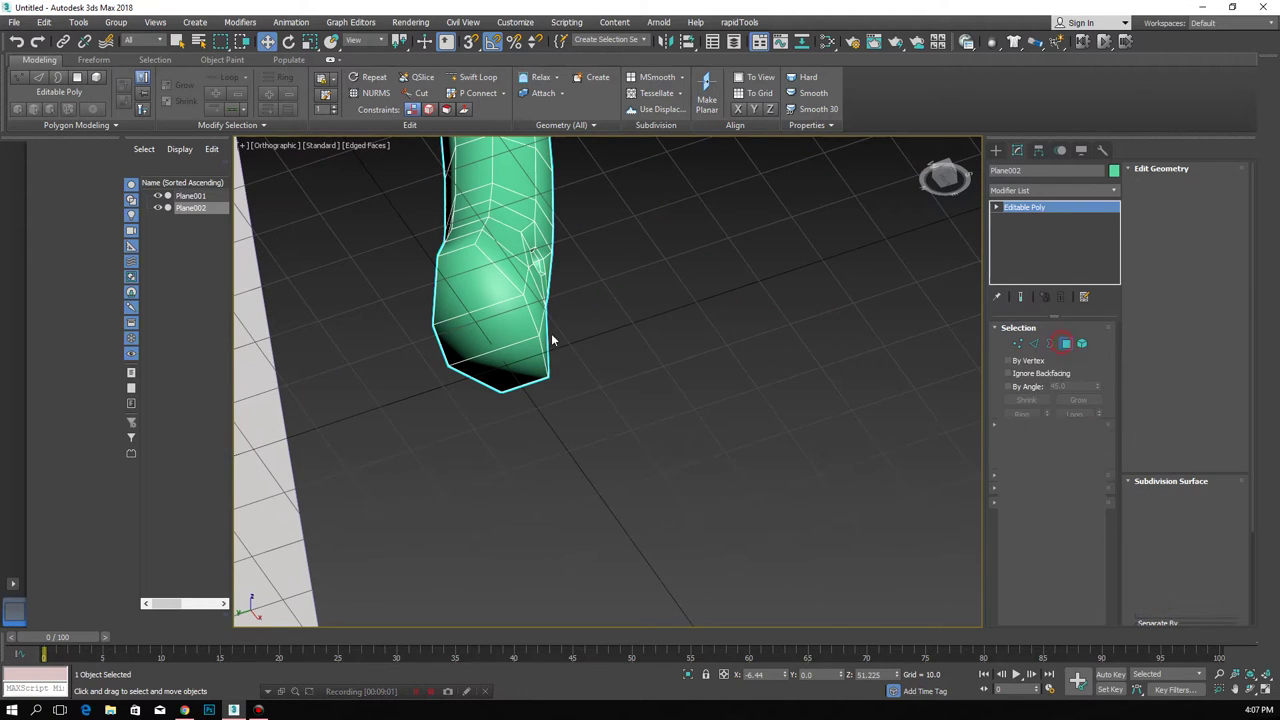
pyautogui.click(495, 285)
pyautogui.keyDown('ctrl'); pyautogui.click(460, 330); pyautogui.keyUp('ctrl')
pyautogui.keyDown('ctrl'); pyautogui.click(505, 360); pyautogui.keyUp('ctrl')
# - Bevel the three faces with height 1.47 and outline -1.474
pyautogui.keyDown('alt'); pyautogui.moveTo(470, 320); pyautogui.dragTo(460, 298, button='middle'); pyautogui.keyUp('alt')
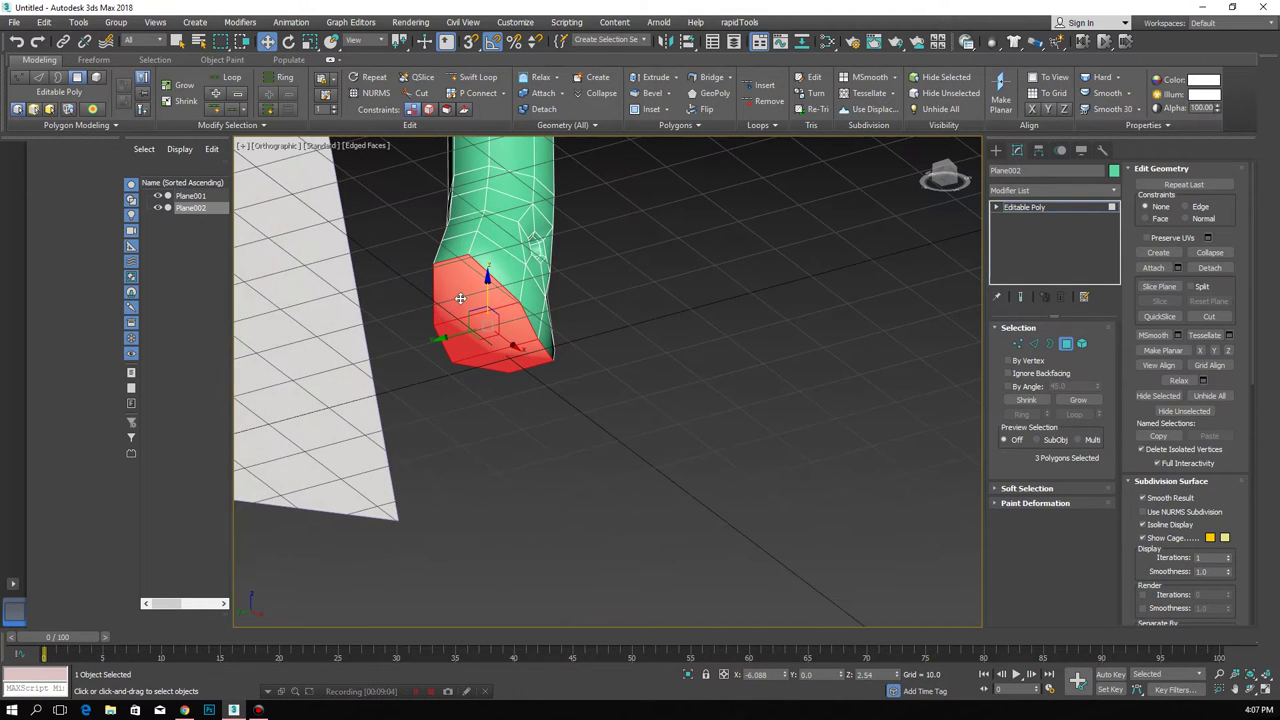
pyautogui.scroll(-2, 1180, 425)
pyautogui.scroll(2, 1160, 400)
pyautogui.scroll(-2, 1170, 420)
pyautogui.scroll(-2, 1161, 512)
pyautogui.scroll(-2, 1161, 512)
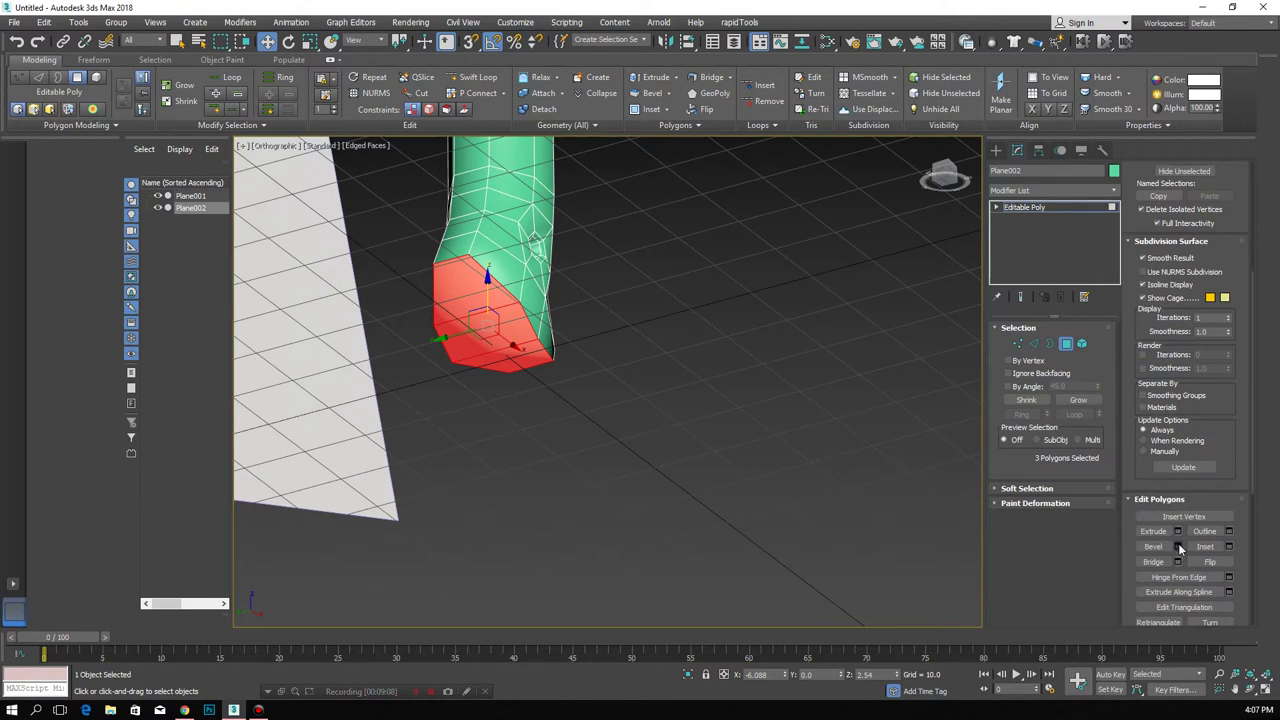
pyautogui.click(1177, 546)
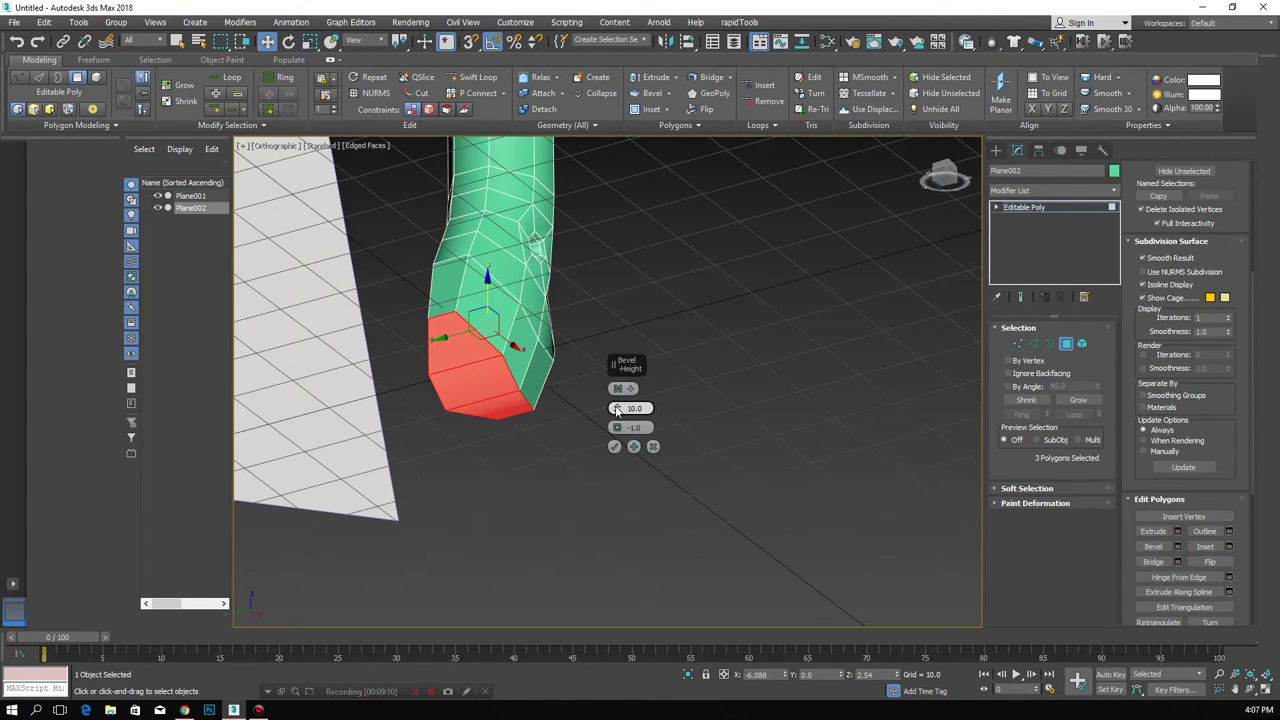
pyautogui.moveTo(616, 410); pyautogui.dragTo(622, 465)
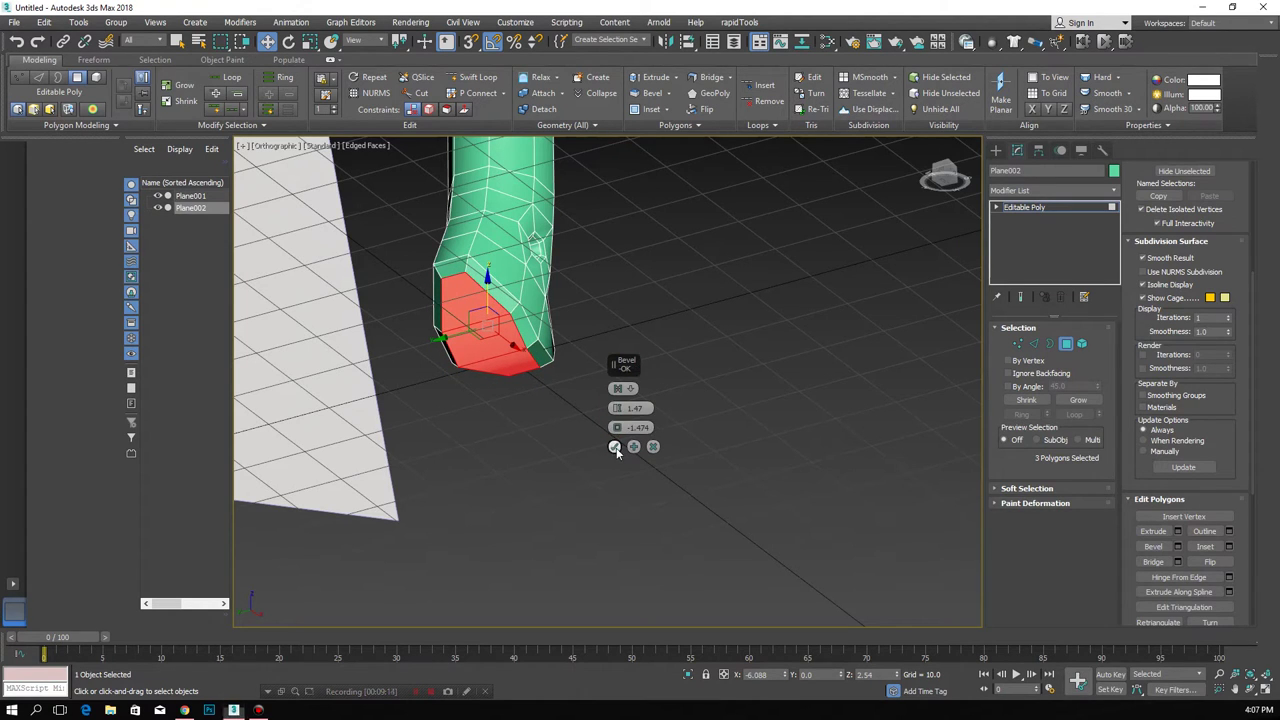
pyautogui.click(614, 446)
# - Inspect the new recessed hole and go back to the whole handle object
pyautogui.press('1')
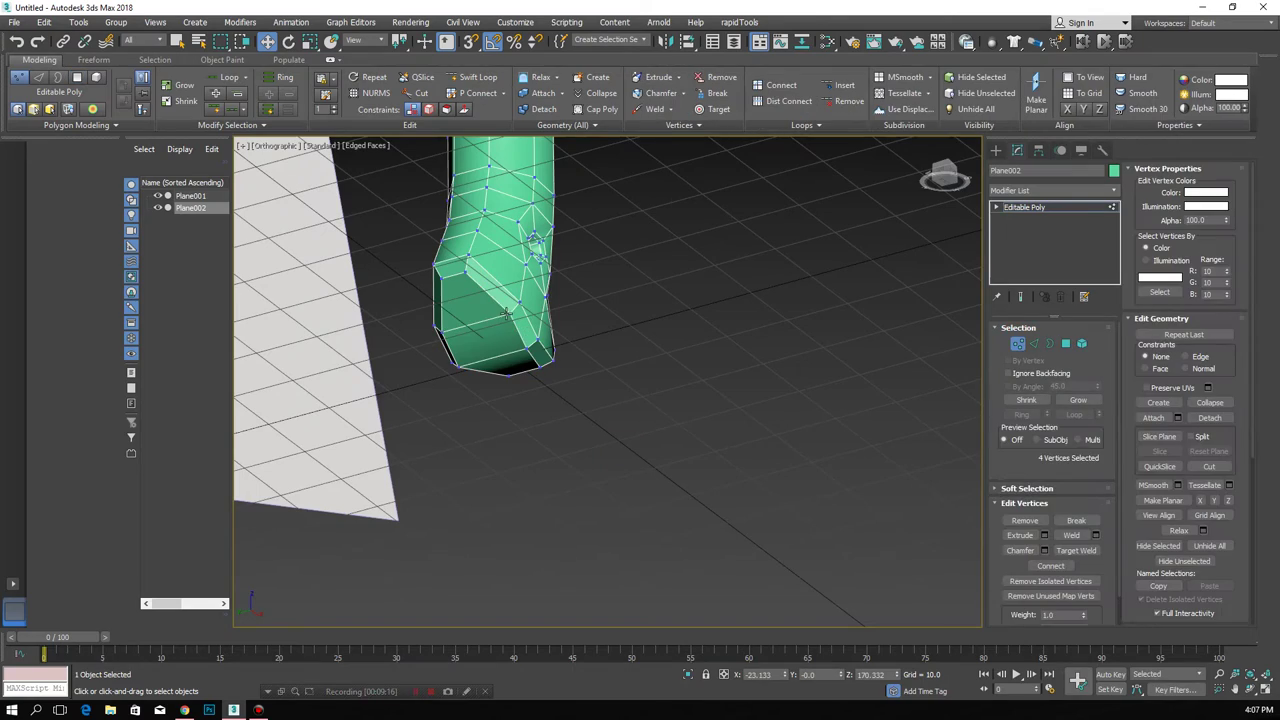
pyautogui.moveTo(578, 334)
pyautogui.keyDown('alt'); pyautogui.mouseDown(button='middle')
pyautogui.moveTo(539, 326)
pyautogui.moveTo(808, 392)
pyautogui.mouseUp(button='middle'); pyautogui.keyUp('alt')
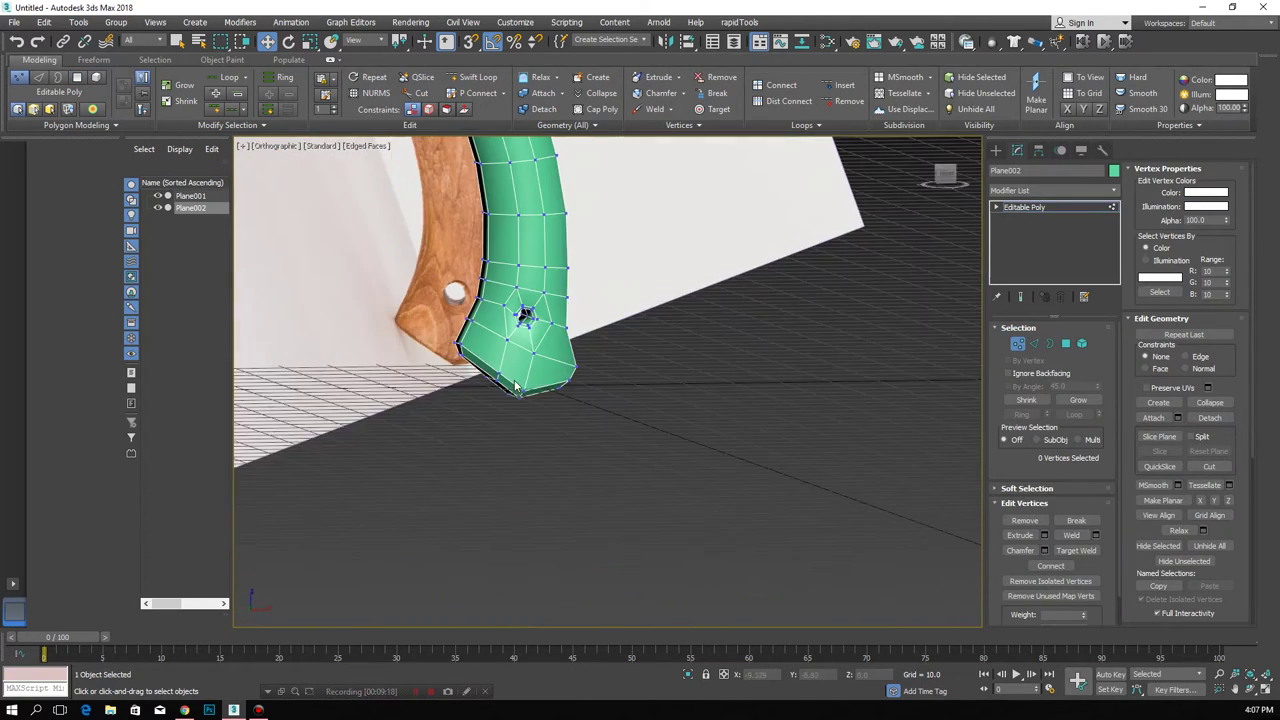
pyautogui.click(1016, 344)
pyautogui.moveTo(529, 329)
pyautogui.keyDown('alt'); pyautogui.mouseDown(button='middle')
pyautogui.moveTo(545, 294)
pyautogui.moveTo(618, 299)
pyautogui.mouseUp(button='middle'); pyautogui.keyUp('alt')
pyautogui.scroll(3, 600, 371)
pyautogui.scroll(-2, 607, 373)
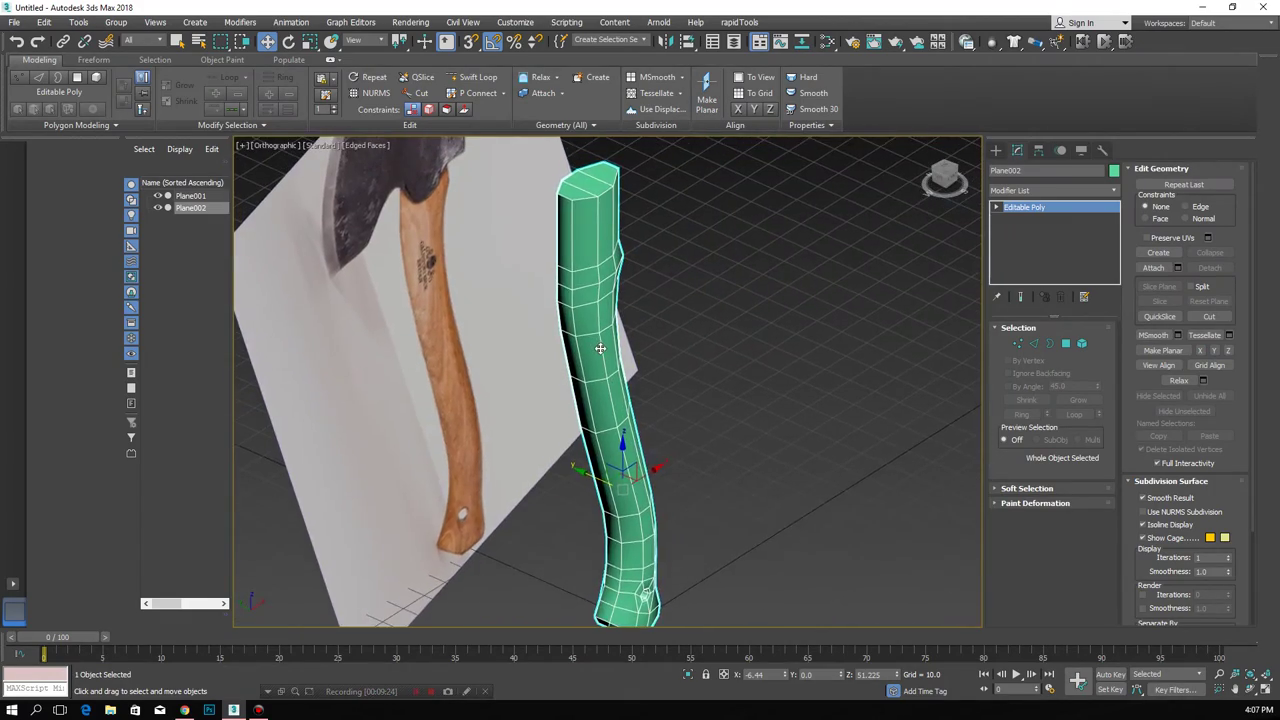
pyautogui.scroll(-2, 612, 372)
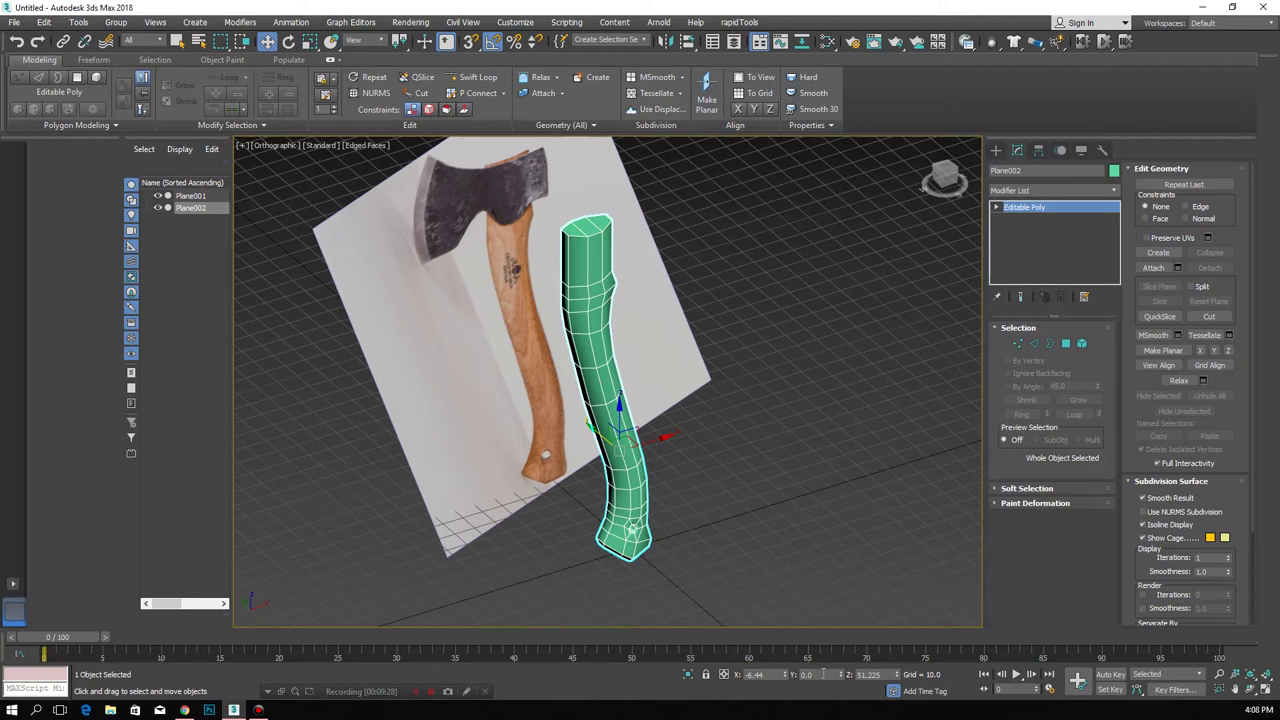
# - Shift-drag the handle to the right to make a Copy, Plane003, beside the original
pyautogui.keyDown('alt'); pyautogui.moveTo(607, 430); pyautogui.dragTo(585, 430, button='middle'); pyautogui.keyUp('alt')
pyautogui.keyDown('shift'); pyautogui.moveTo(600, 410); pyautogui.dragTo(730, 478); pyautogui.keyUp('shift')
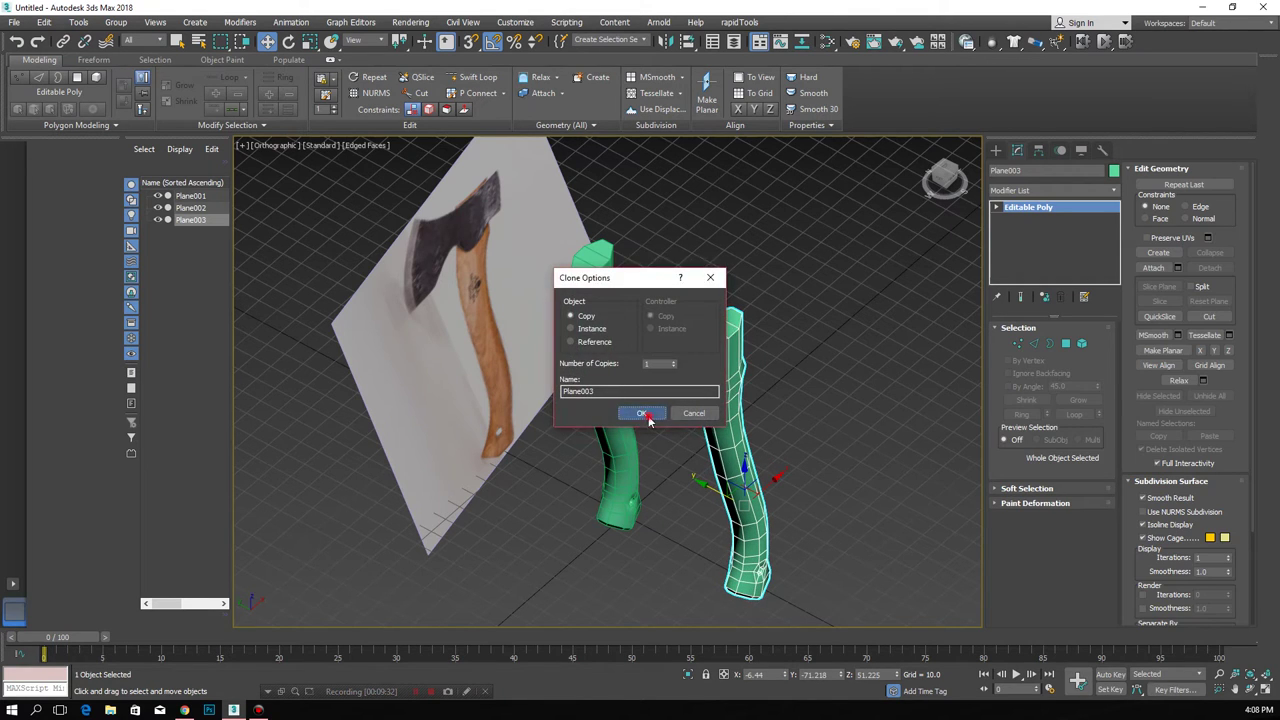
pyautogui.click(643, 413)
pyautogui.press('F4')
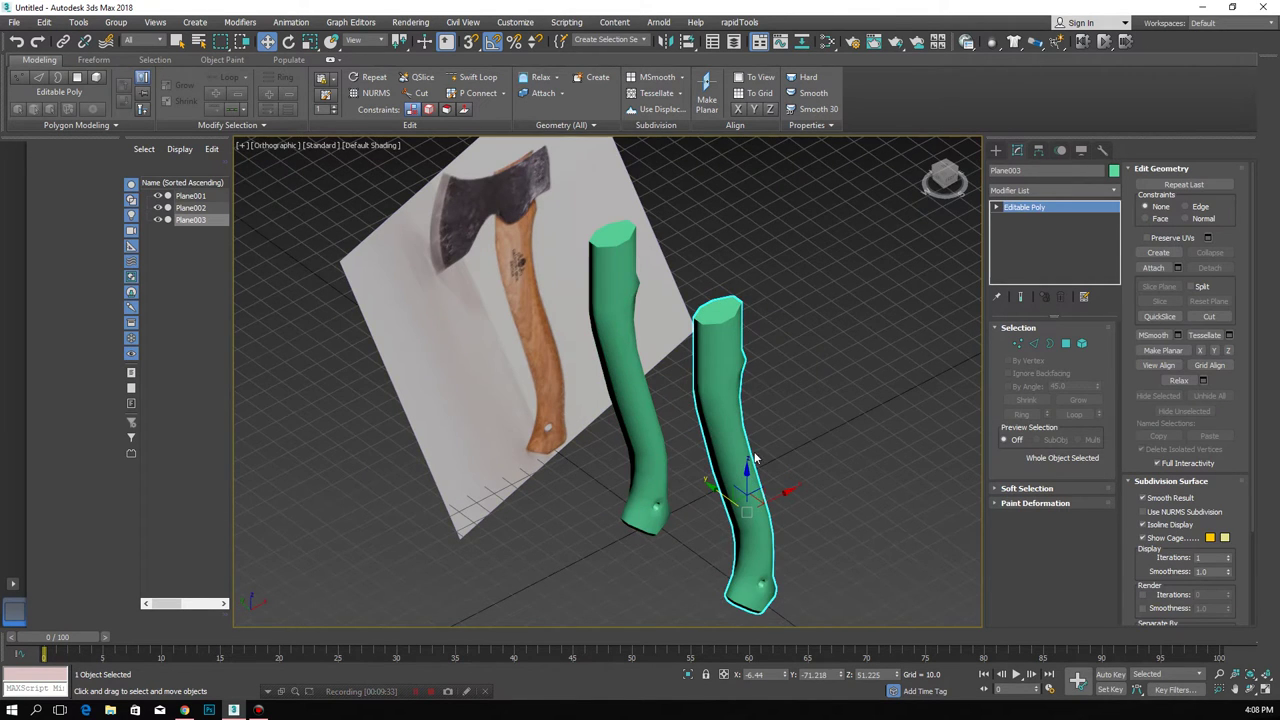
pyautogui.press('F4')
pyautogui.moveTo(755, 458); pyautogui.dragTo(681, 432, button='middle')
pyautogui.scroll(2, 676, 393)
pyautogui.scroll(3, 676, 393)
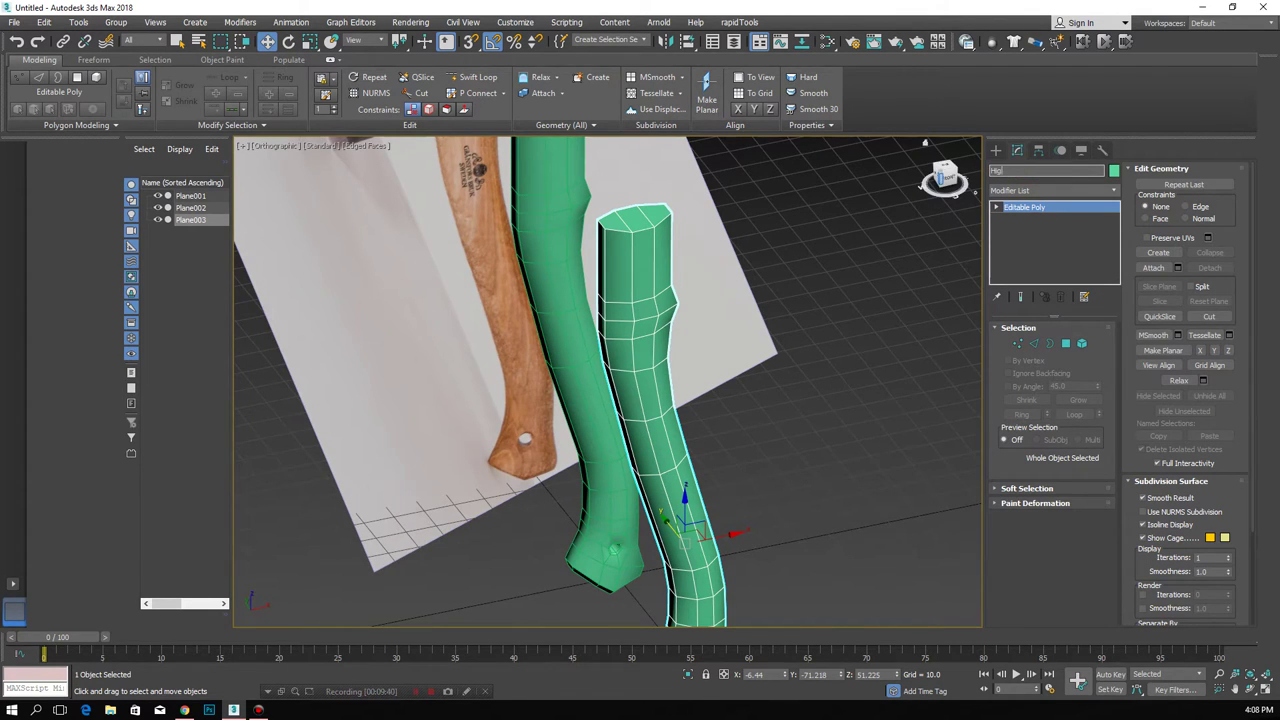
# - Switch the copied handle to Edge level and adjust its selected top loop
pyautogui.keyDown('alt'); pyautogui.moveTo(861, 208); pyautogui.dragTo(785, 318, button='middle'); pyautogui.keyUp('alt')
pyautogui.click(1034, 343)
pyautogui.keyDown('alt'); pyautogui.moveTo(640, 308); pyautogui.dragTo(615, 302, button='middle'); pyautogui.keyUp('alt')
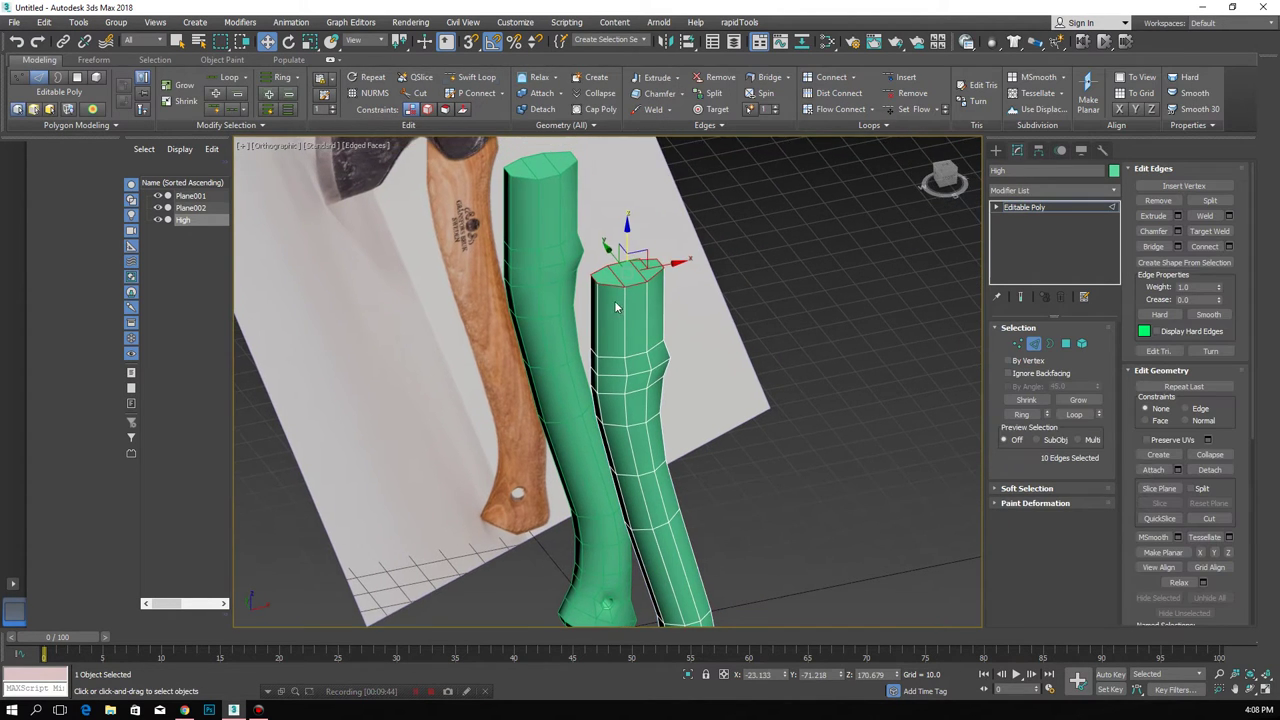
pyautogui.scroll(2, 615, 302)
pyautogui.scroll(2, 610, 292)
pyautogui.scroll(2, 603, 283)
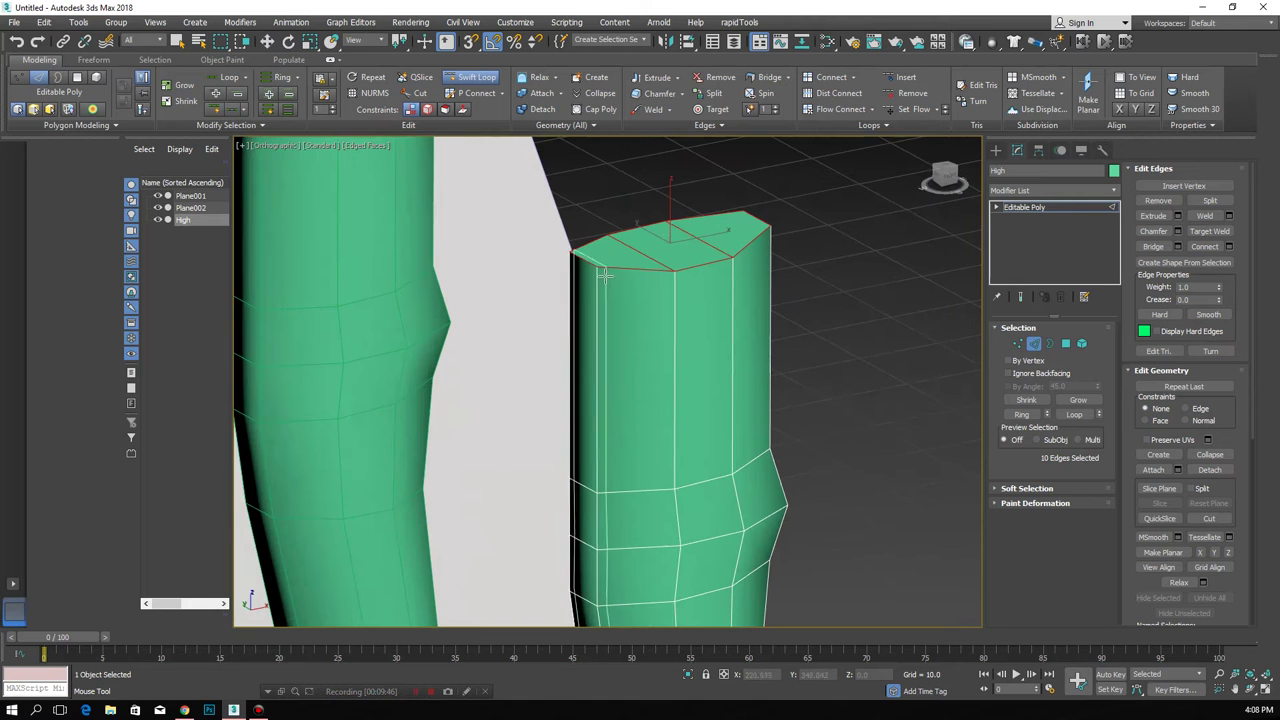
pyautogui.press('w')
pyautogui.scroll(-5, 638, 325)
pyautogui.keyDown('alt'); pyautogui.moveTo(638, 325); pyautogui.dragTo(632, 395, button='middle'); pyautogui.keyUp('alt')
pyautogui.scroll(4, 632, 395)
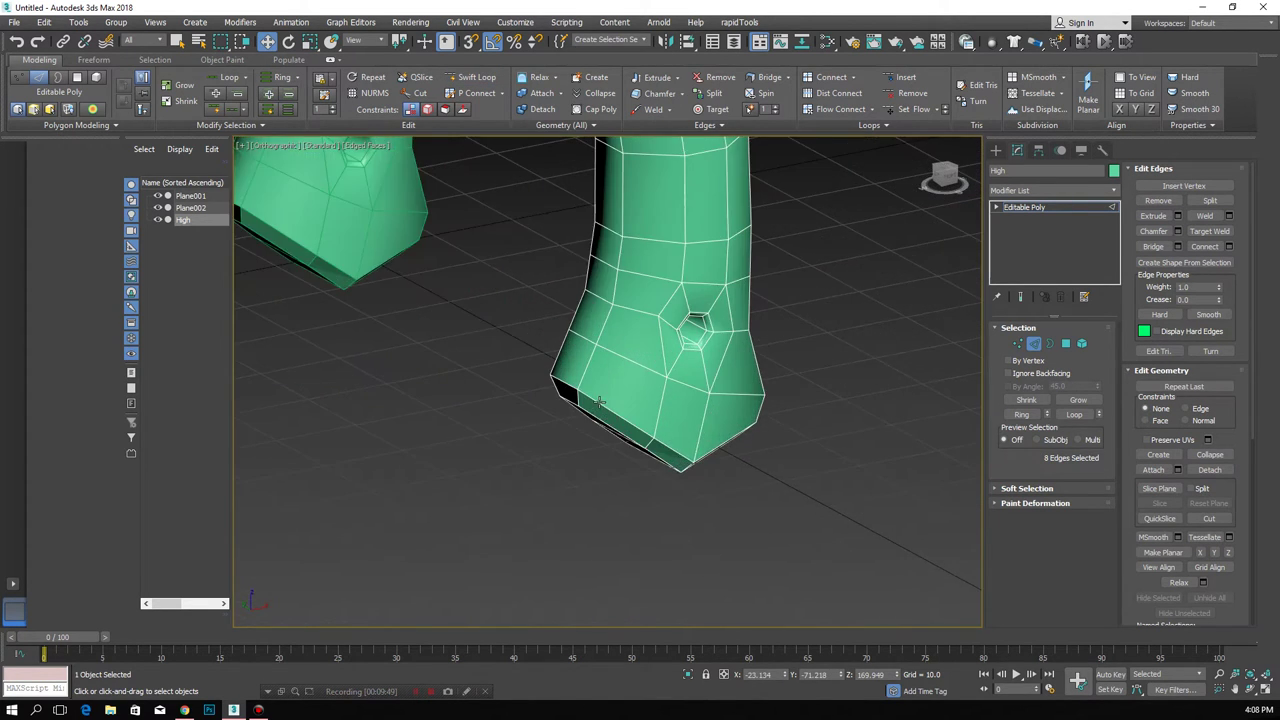
pyautogui.scroll(3, 632, 395)
# - Insert two edge loops near the bottom of the copied handle
pyautogui.hotkey('shift', 'alt', 'w')
pyautogui.click(578, 383)
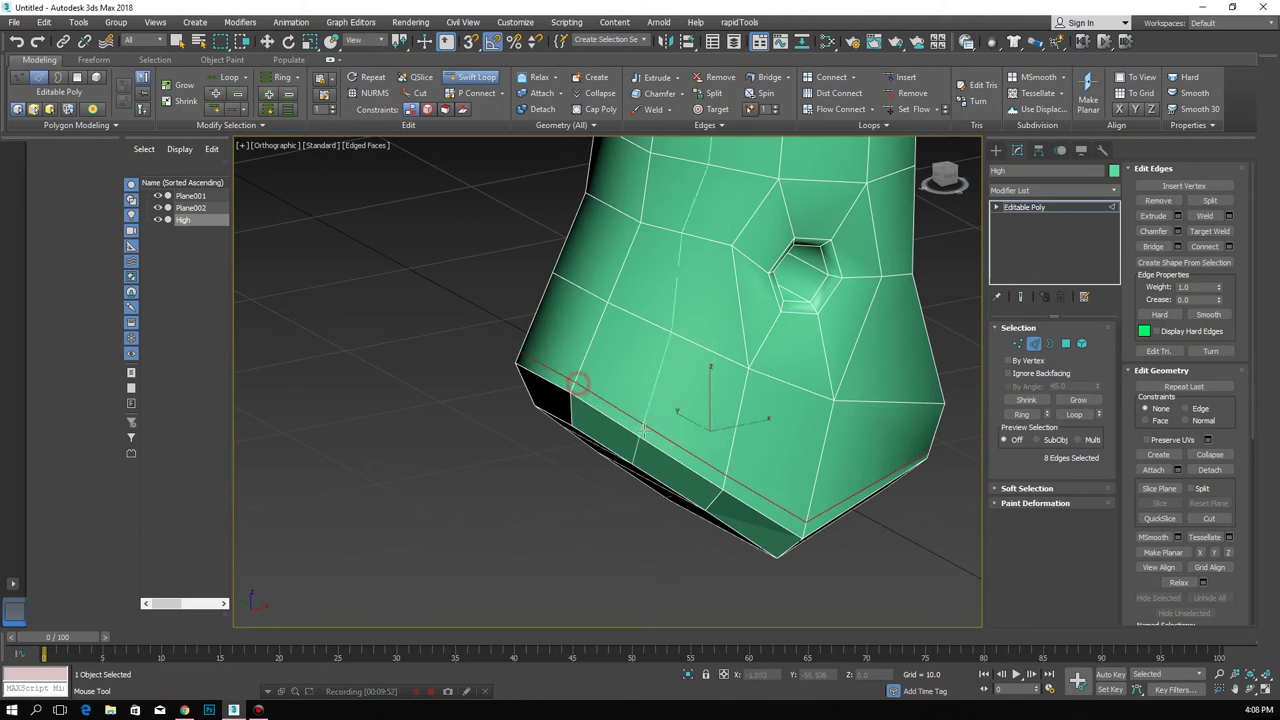
pyautogui.press('w')
pyautogui.scroll(-3, 700, 420)
pyautogui.keyDown('alt'); pyautogui.moveTo(700, 420); pyautogui.dragTo(780, 430, button='middle'); pyautogui.keyUp('alt')
pyautogui.scroll(1, 813, 431)
pyautogui.hotkey('shift', 'alt', 'w')
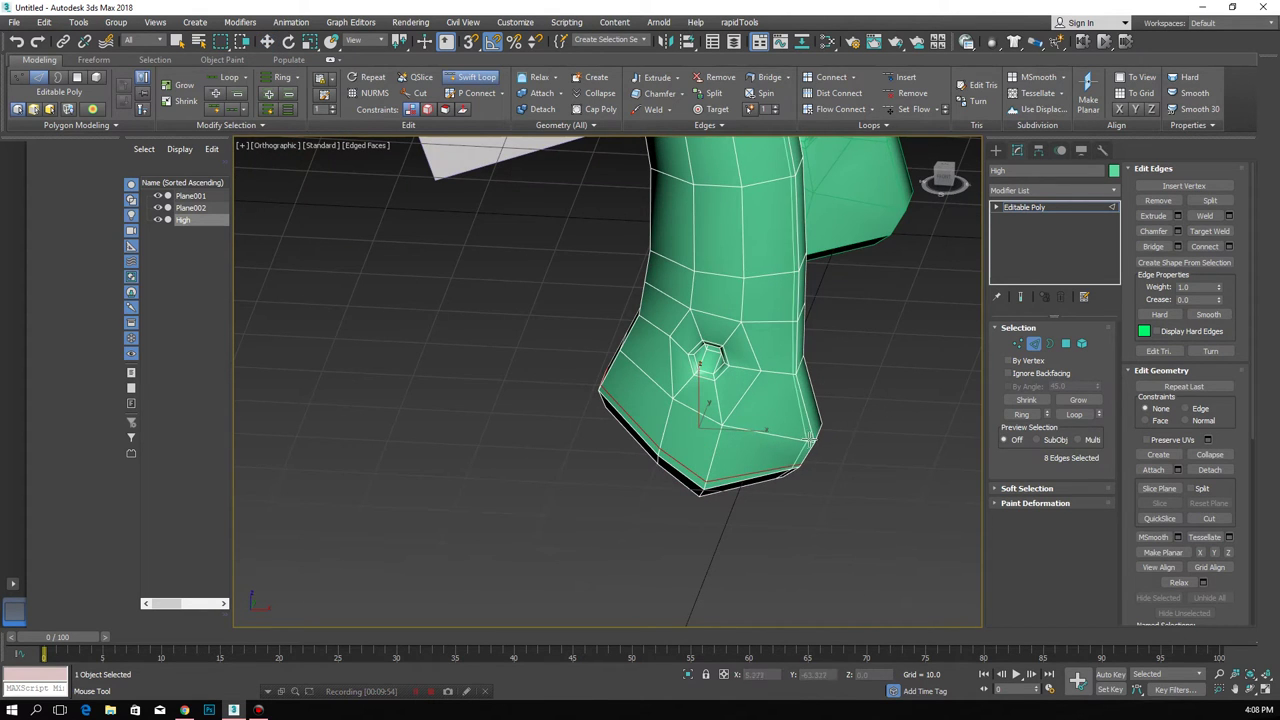
pyautogui.click(802, 441)
pyautogui.press('w')
pyautogui.moveTo(806, 440)
pyautogui.keyDown('alt'); pyautogui.mouseDown(button='middle')
pyautogui.moveTo(737, 434)
pyautogui.moveTo(713, 397)
pyautogui.moveTo(906, 426)
pyautogui.mouseUp(button='middle'); pyautogui.keyUp('alt')
pyautogui.scroll(2, 713, 397)
# - Add an edge loop around the hole near the handle's bottom
pyautogui.click(1033, 345)
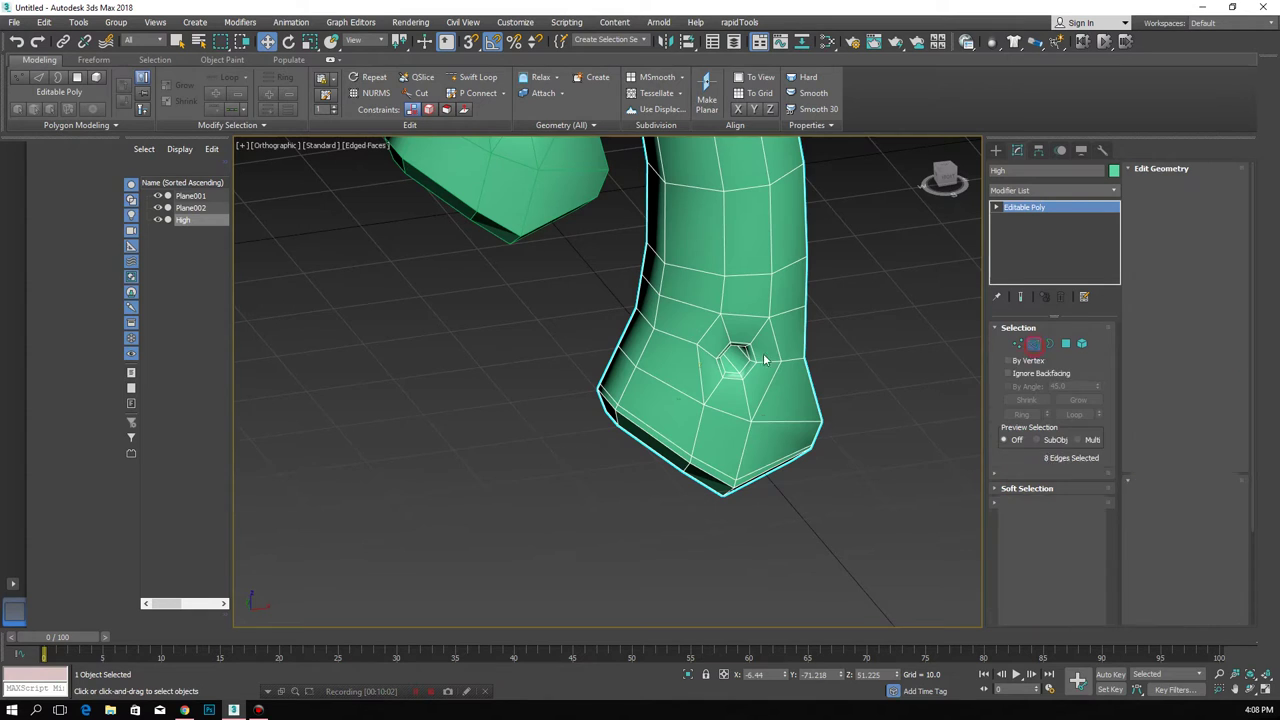
pyautogui.click(1033, 343)
pyautogui.scroll(5, 742, 368)
pyautogui.click(742, 368)
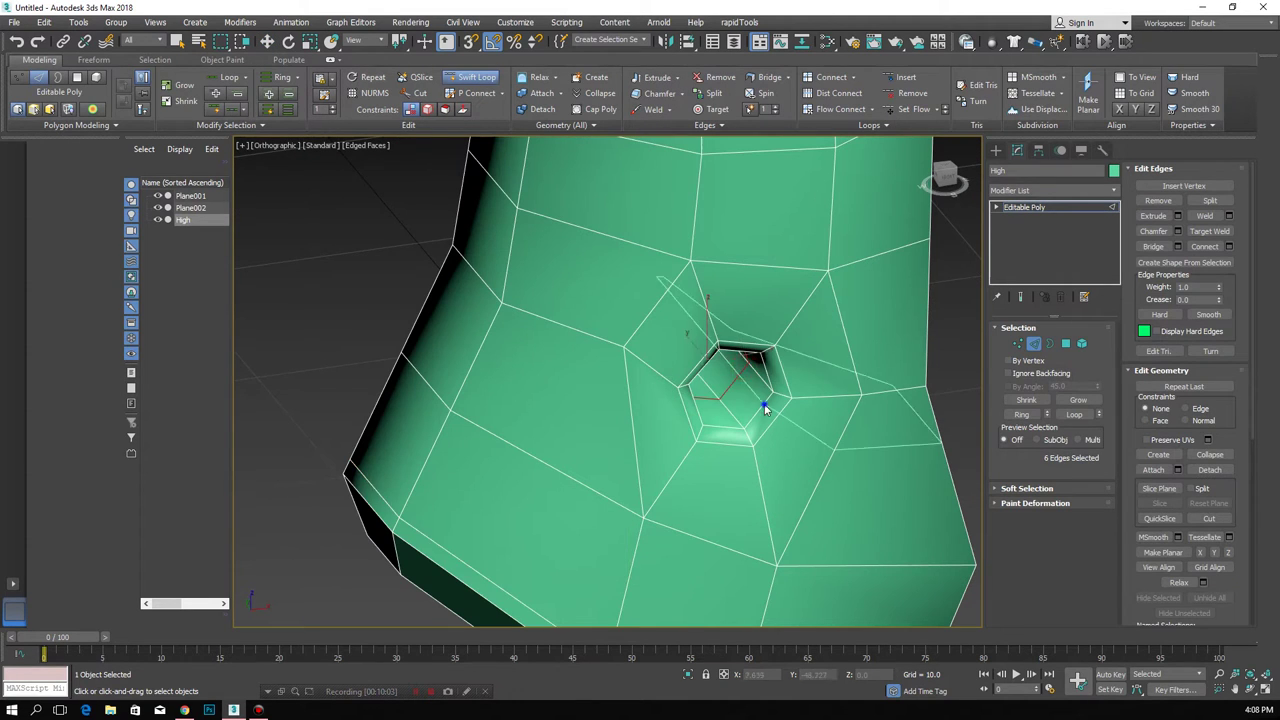
pyautogui.press('w')
pyautogui.scroll(-5, 730, 378)
pyautogui.scroll(-3, 823, 386)
pyautogui.moveTo(906, 393)
pyautogui.keyDown('alt'); pyautogui.mouseDown(button='middle')
pyautogui.moveTo(800, 389)
pyautogui.moveTo(814, 386)
pyautogui.moveTo(683, 409)
pyautogui.mouseUp(button='middle'); pyautogui.keyUp('alt')
# - Review both handles against the photo and return to the whole High object
pyautogui.scroll(5, 683, 409)
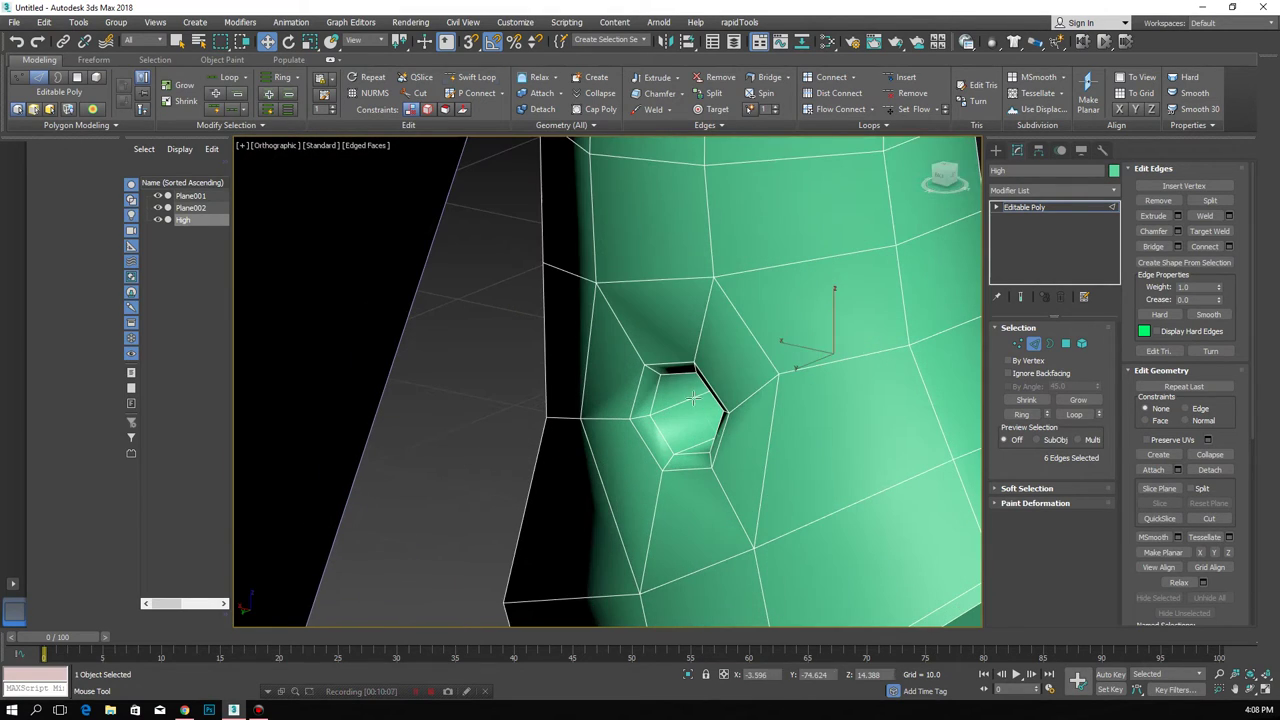
pyautogui.scroll(-2, 690, 397)
pyautogui.scroll(-4, 776, 405)
pyautogui.scroll(-3, 776, 405)
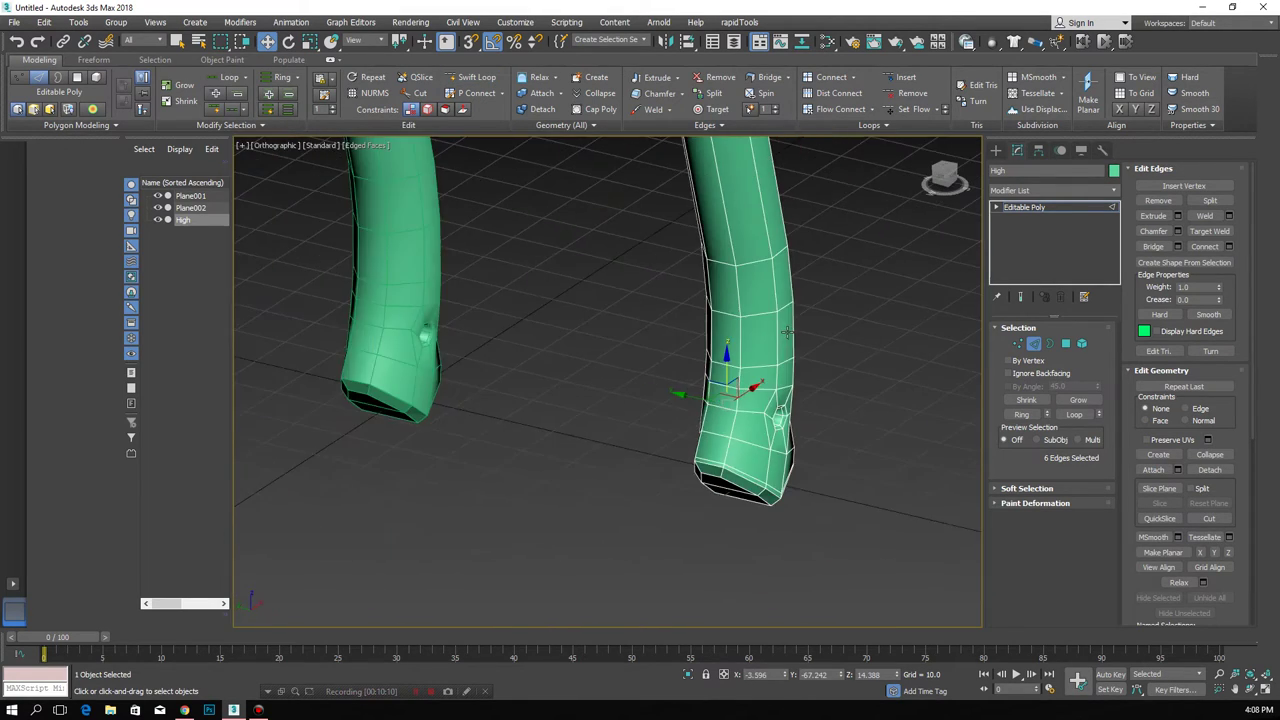
pyautogui.scroll(-2, 750, 428)
pyautogui.moveTo(750, 428)
pyautogui.keyDown('alt'); pyautogui.mouseDown(button='middle')
pyautogui.moveTo(760, 358)
pyautogui.moveTo(960, 390)
pyautogui.mouseUp(button='middle'); pyautogui.keyUp('alt')
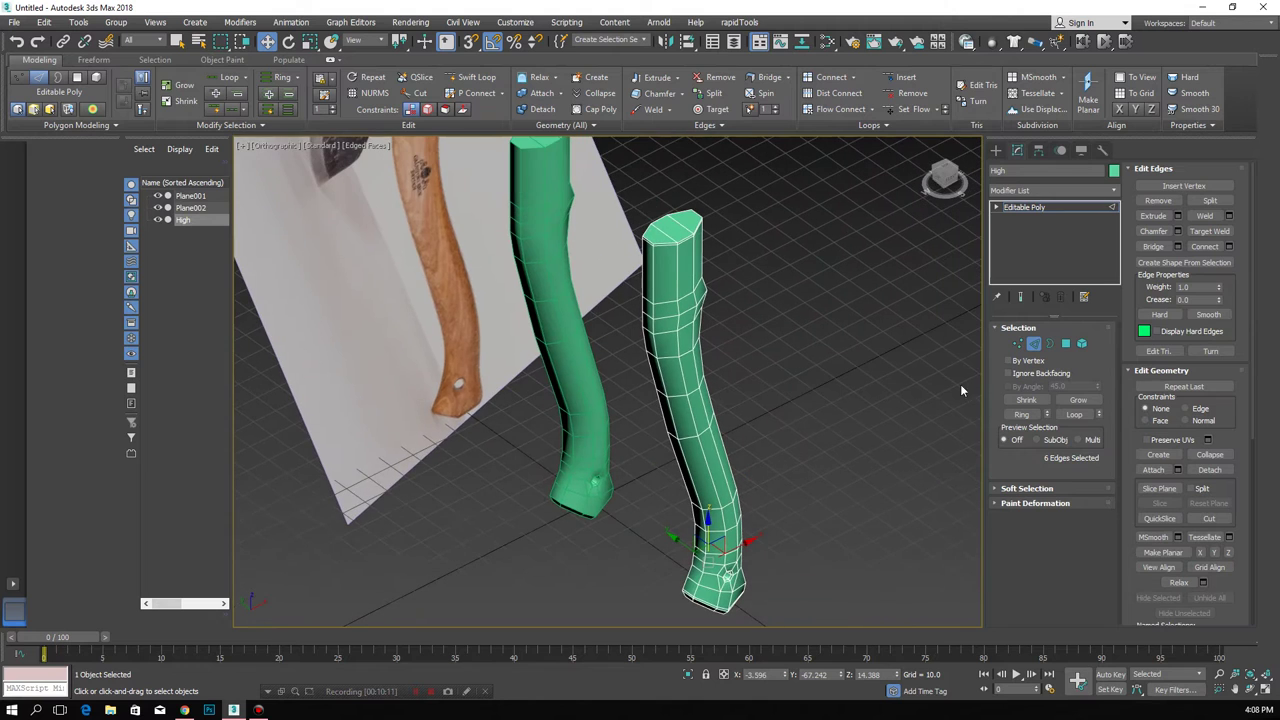
pyautogui.click(1032, 345)
pyautogui.click(808, 357)
pyautogui.click(715, 420)
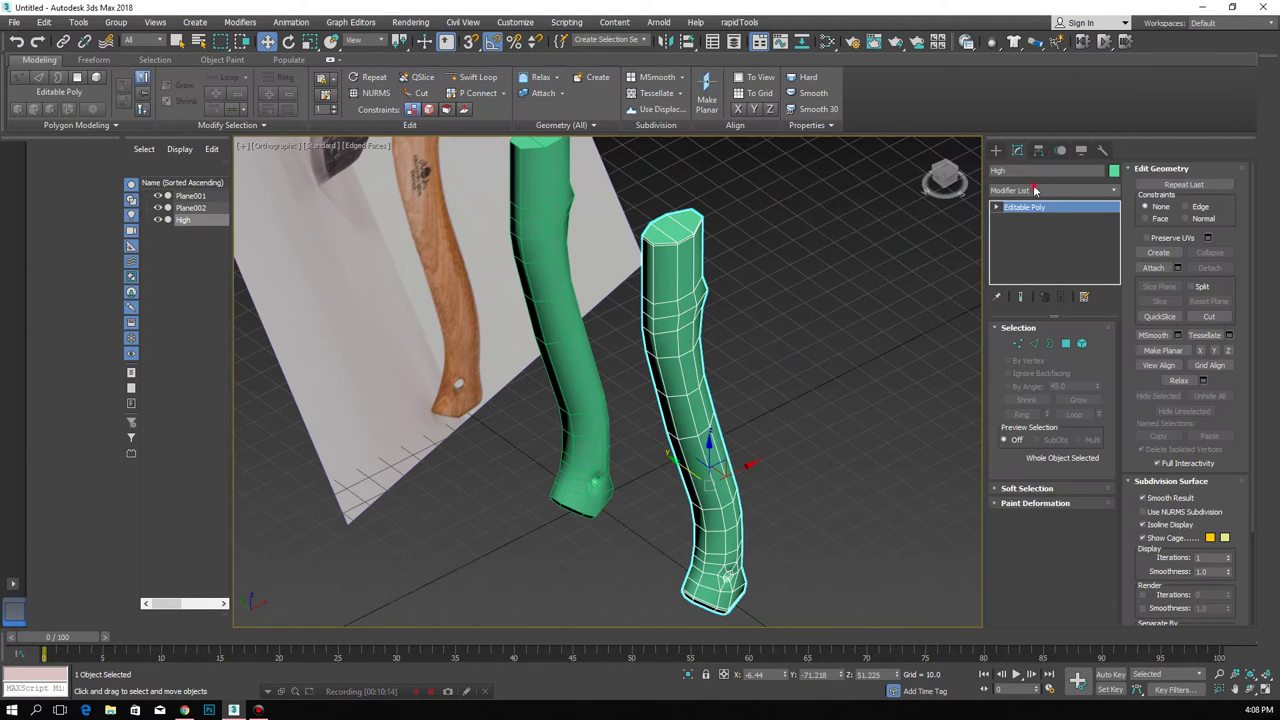
# - Add a TurboSmooth modifier to the handle with Iterations set to 2
pyautogui.click(1035, 190)
pyautogui.click(1033, 470)
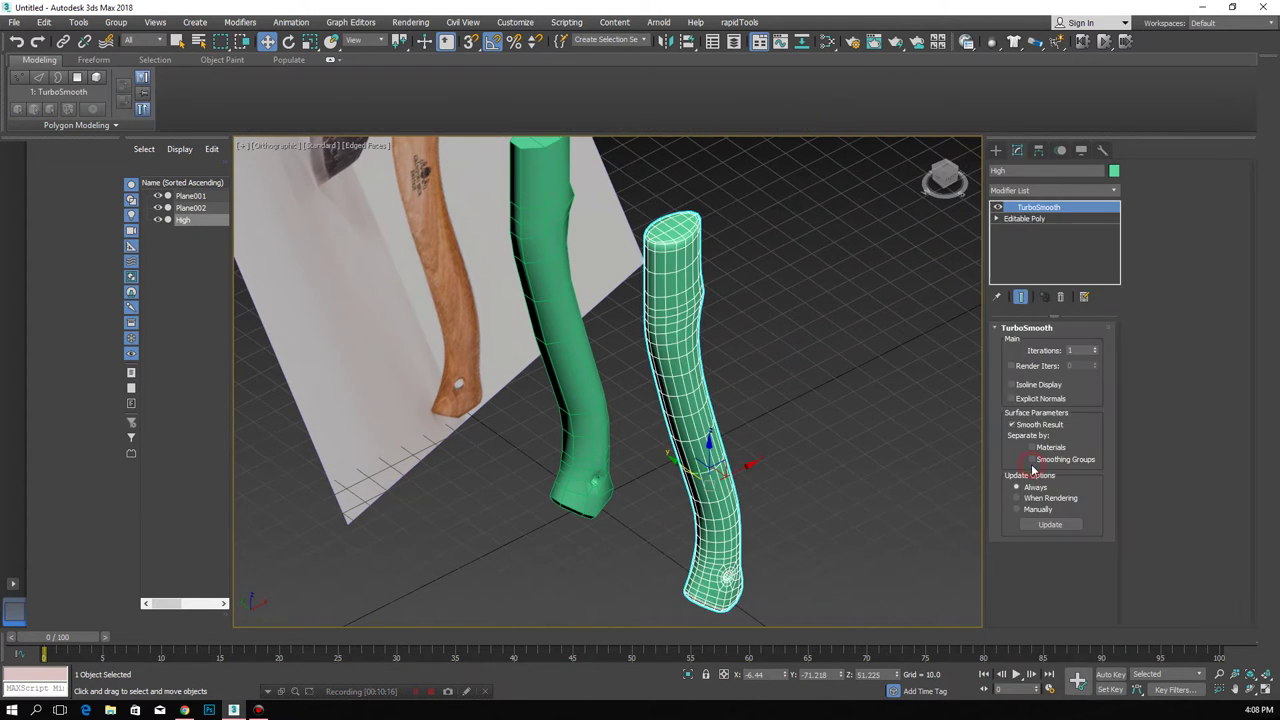
pyautogui.click(1096, 352)
pyautogui.moveTo(896, 395)
pyautogui.keyDown('alt'); pyautogui.mouseDown(button='middle')
pyautogui.moveTo(725, 436)
pyautogui.moveTo(679, 415)
pyautogui.moveTo(860, 435)
pyautogui.moveTo(1134, 436)
pyautogui.moveTo(923, 447)
pyautogui.mouseUp(button='middle'); pyautogui.keyUp('alt')
pyautogui.press('F4')
# - Review the smoothed handle from several angles, toggling edged faces with F4
pyautogui.scroll(3, 725, 450)
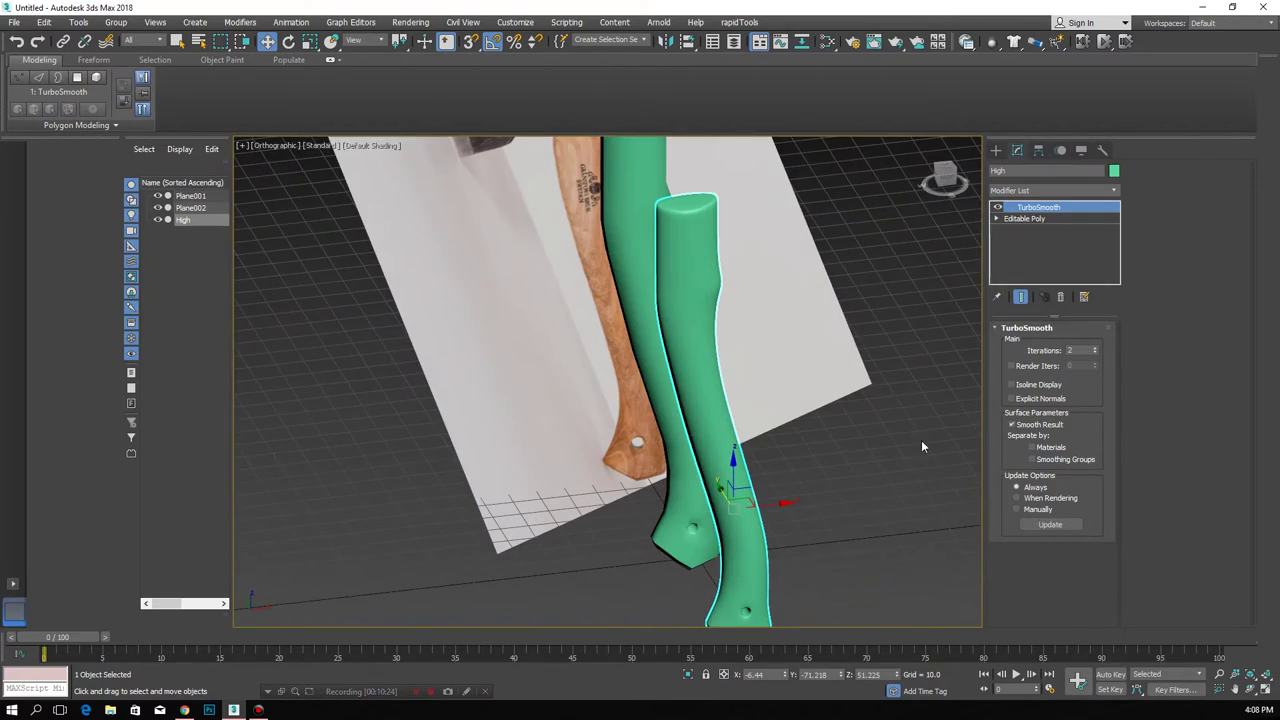
pyautogui.press('F4')
pyautogui.keyDown('alt'); pyautogui.moveTo(780, 429); pyautogui.dragTo(688, 375, button='middle'); pyautogui.keyUp('alt')
pyautogui.press('F4')
pyautogui.scroll(5, 717, 532)
pyautogui.moveTo(717, 532)
pyautogui.keyDown('alt'); pyautogui.mouseDown(button='middle')
pyautogui.moveTo(684, 525)
pyautogui.moveTo(693, 519)
pyautogui.mouseUp(button='middle'); pyautogui.keyUp('alt')
pyautogui.scroll(2, 693, 519)
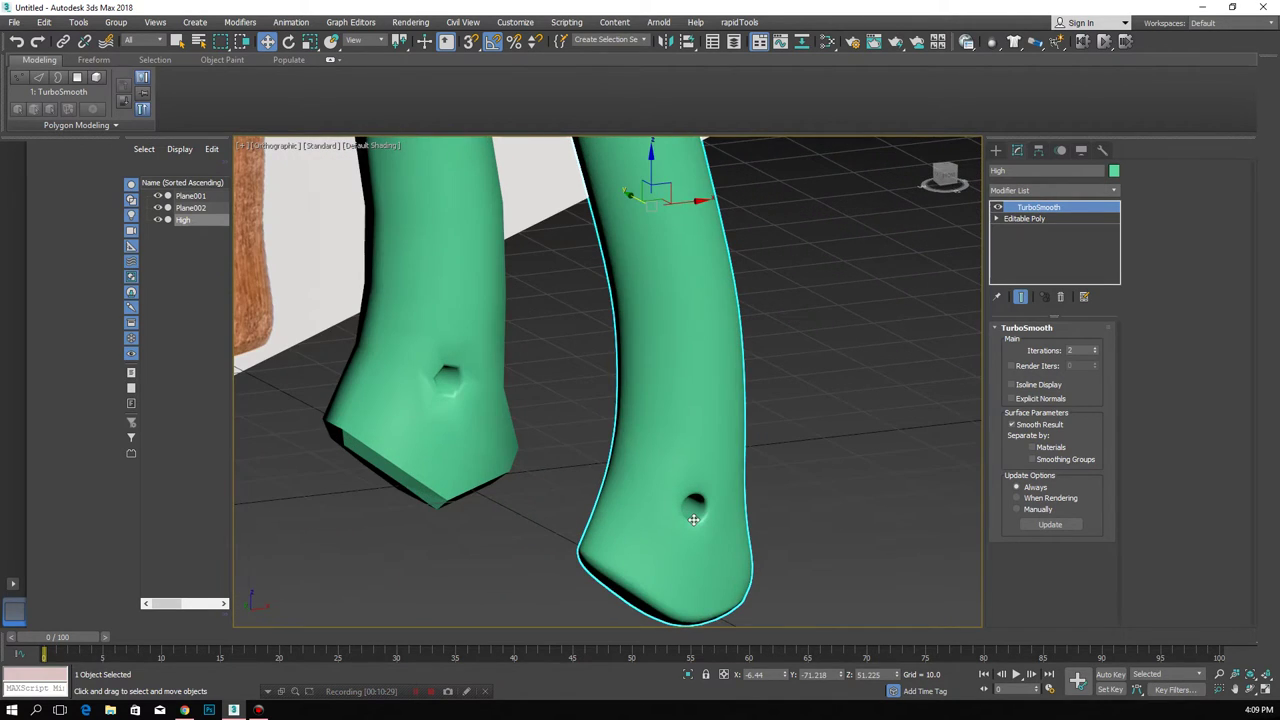
# - Switch TurboSmooth off and return to the Editable Poly base mesh
pyautogui.press('F4')
pyautogui.moveTo(805, 435)
pyautogui.keyDown('alt'); pyautogui.mouseDown(button='middle')
pyautogui.moveTo(641, 344)
pyautogui.moveTo(982, 212)
pyautogui.mouseUp(button='middle'); pyautogui.keyUp('alt')
pyautogui.click(996, 207)
pyautogui.click(1022, 218)
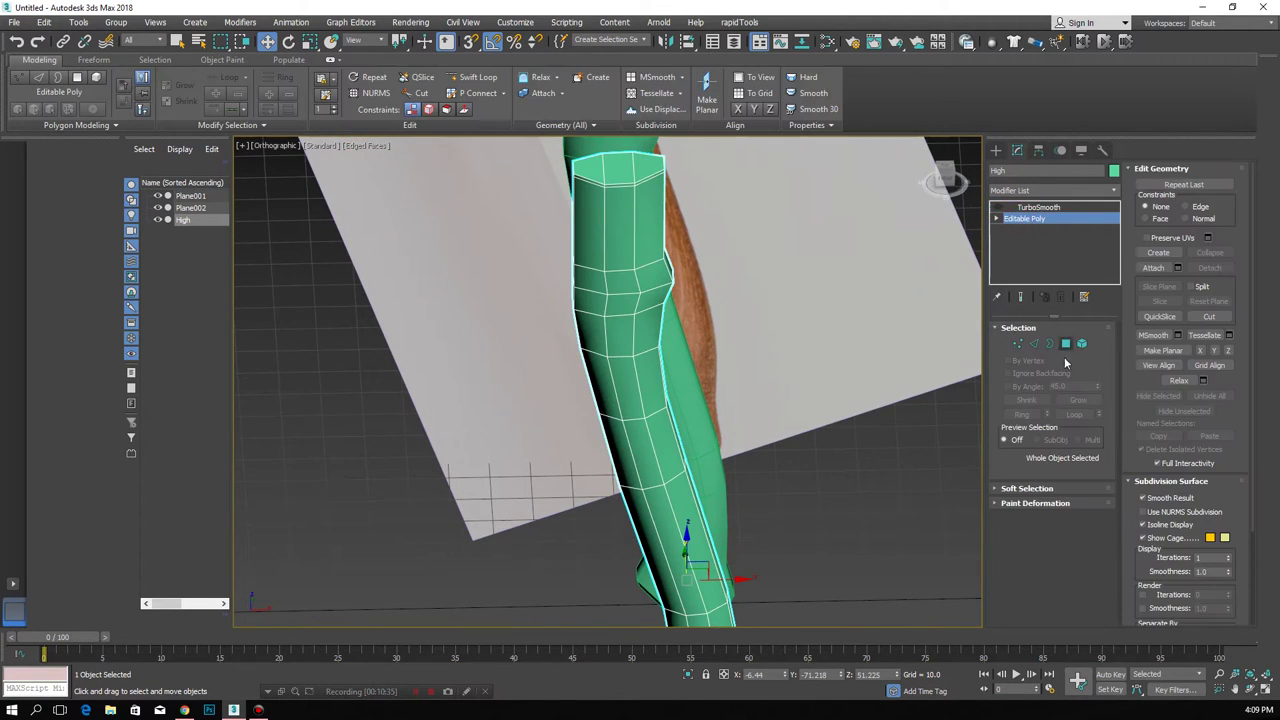
# - Cut new edges around the knot bump in Vertex mode
pyautogui.click(1018, 343)
pyautogui.moveTo(700, 380)
pyautogui.keyDown('alt'); pyautogui.mouseDown(button='middle')
pyautogui.moveTo(640, 352)
pyautogui.moveTo(647, 366)
pyautogui.mouseUp(button='middle'); pyautogui.keyUp('alt')
pyautogui.scroll(3, 646, 357)
pyautogui.scroll(2, 636, 338)
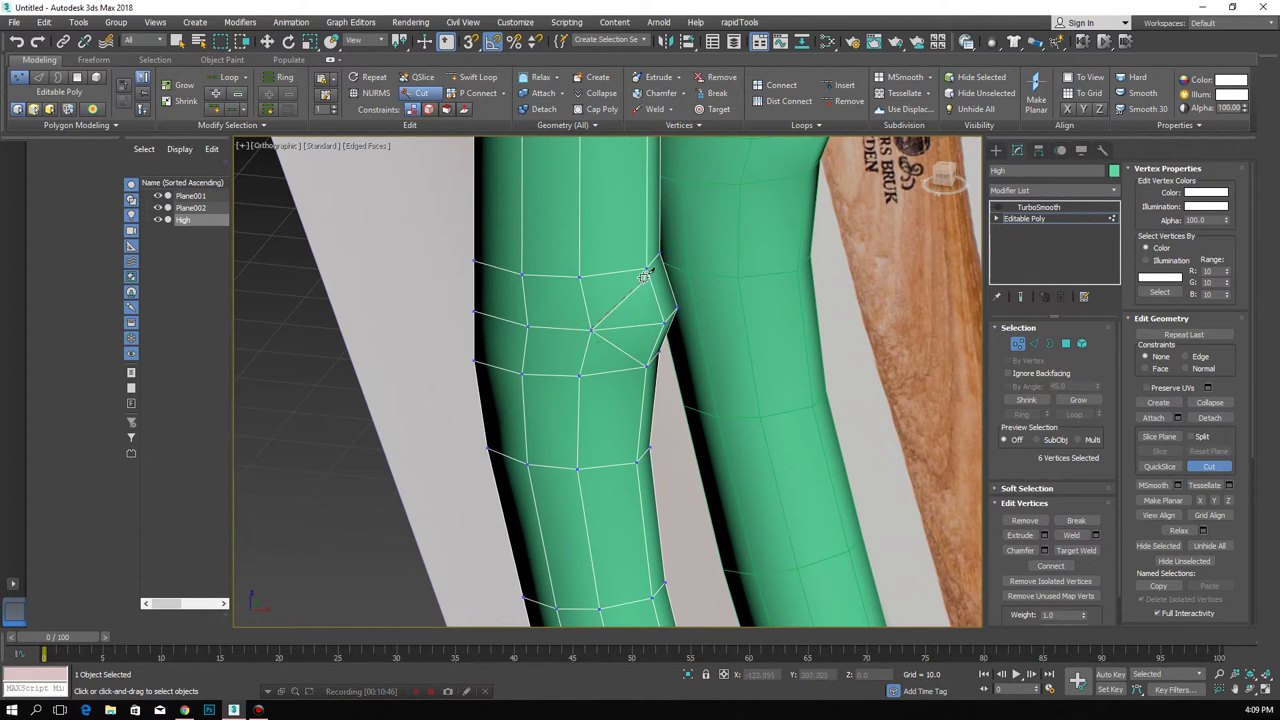
pyautogui.press('w')
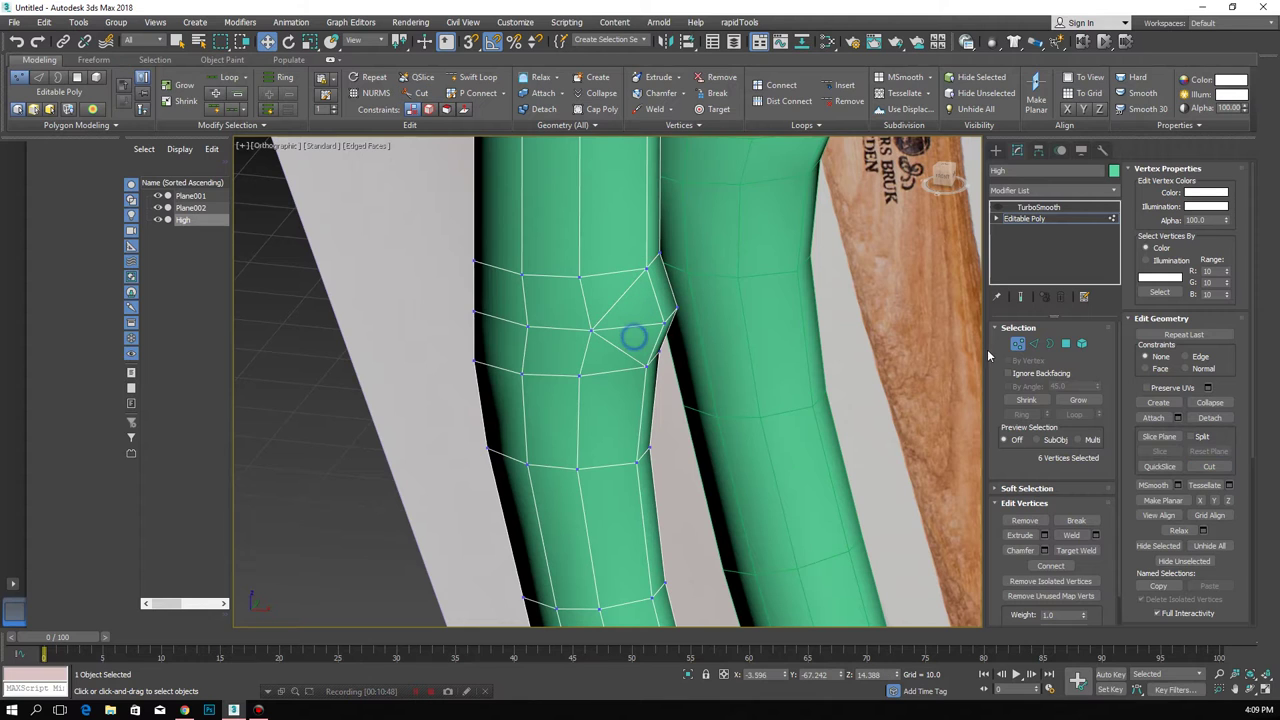
# - Check the edge loops around the knot in Edge mode, then exit to object level
pyautogui.click(1032, 345)
pyautogui.click(627, 325)
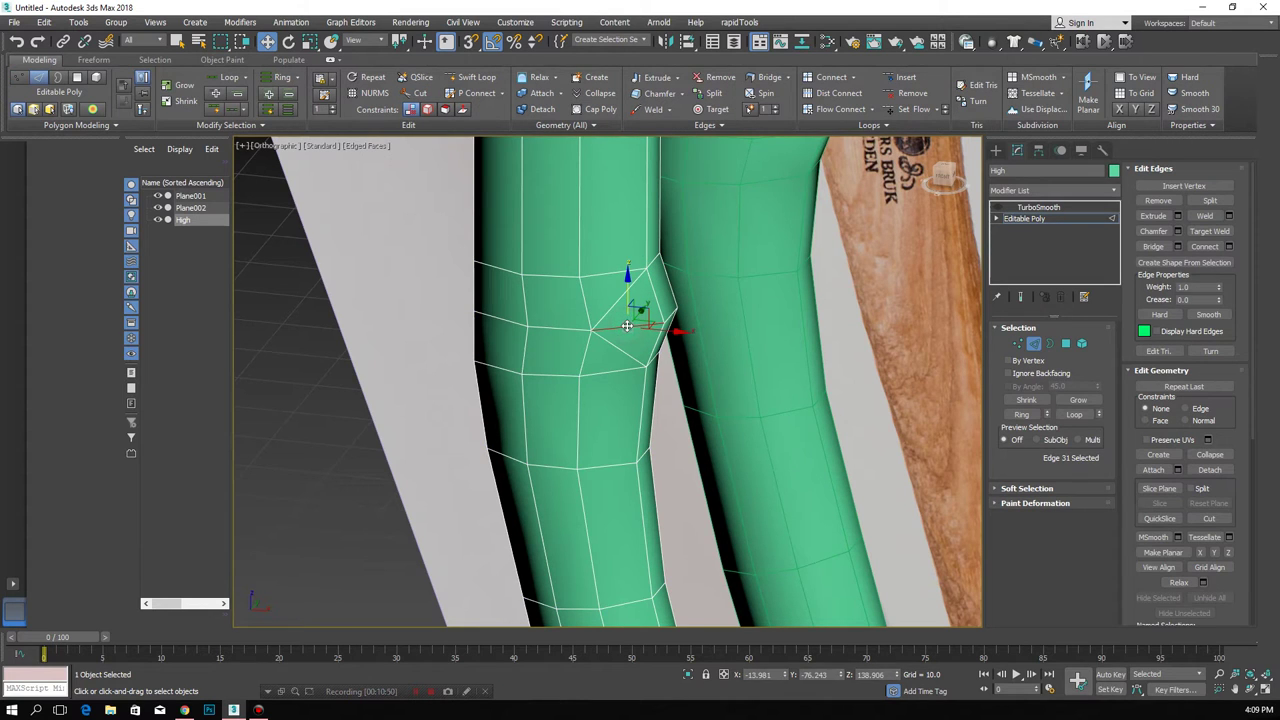
pyautogui.doubleClick(561, 281)
pyautogui.click(554, 275)
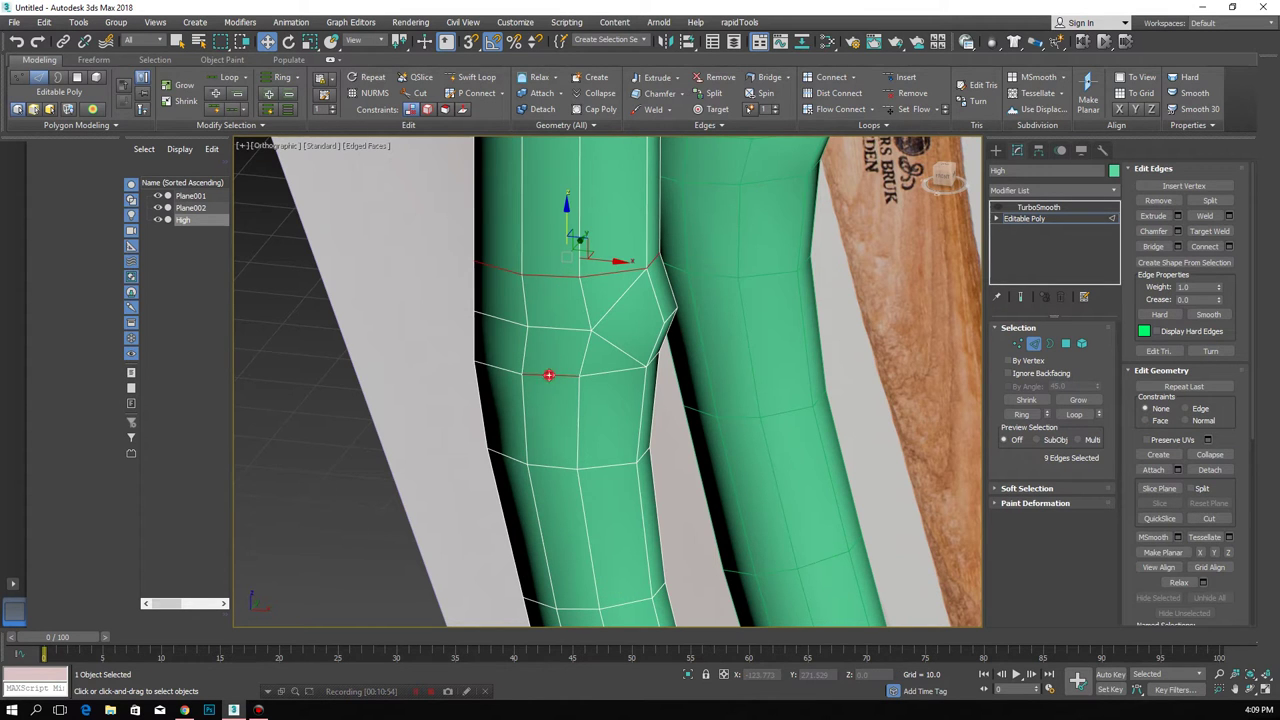
pyautogui.keyDown('alt'); pyautogui.moveTo(654, 366); pyautogui.dragTo(631, 369, button='middle'); pyautogui.keyUp('alt')
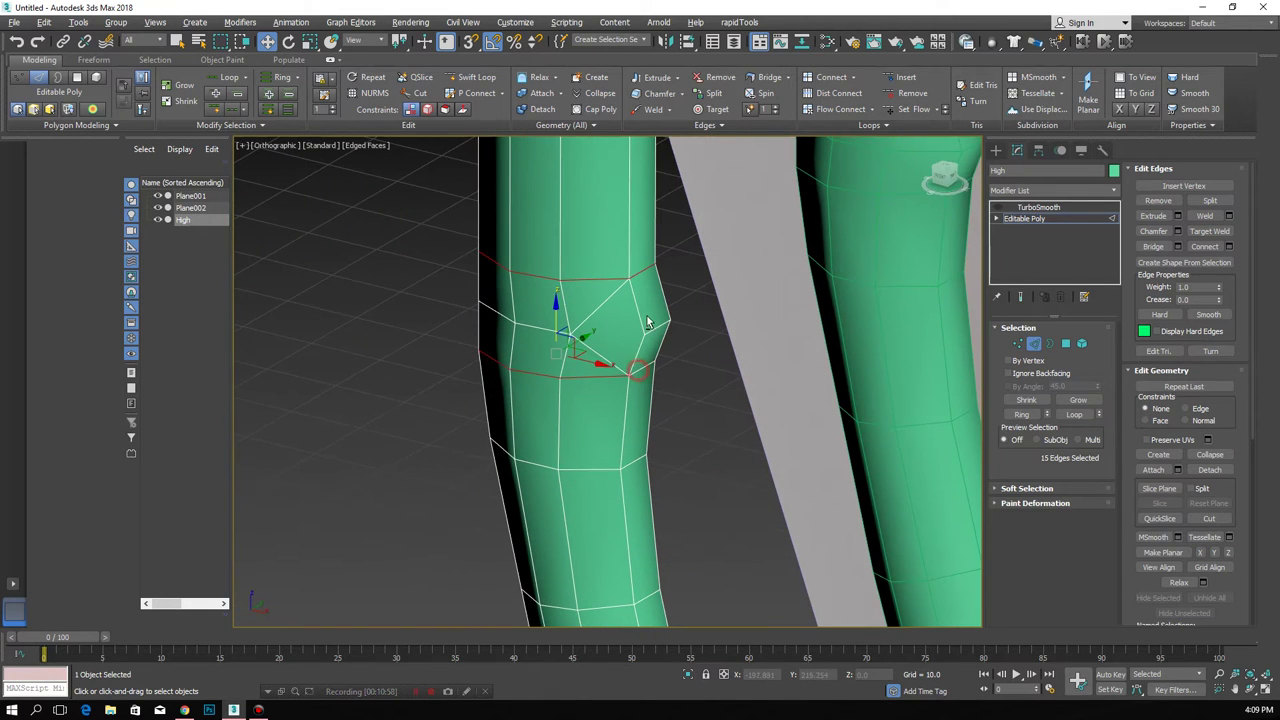
pyautogui.moveTo(492, 343)
pyautogui.keyDown('alt'); pyautogui.mouseDown(button='middle')
pyautogui.moveTo(614, 322)
pyautogui.moveTo(660, 332)
pyautogui.mouseUp(button='middle'); pyautogui.keyUp('alt')
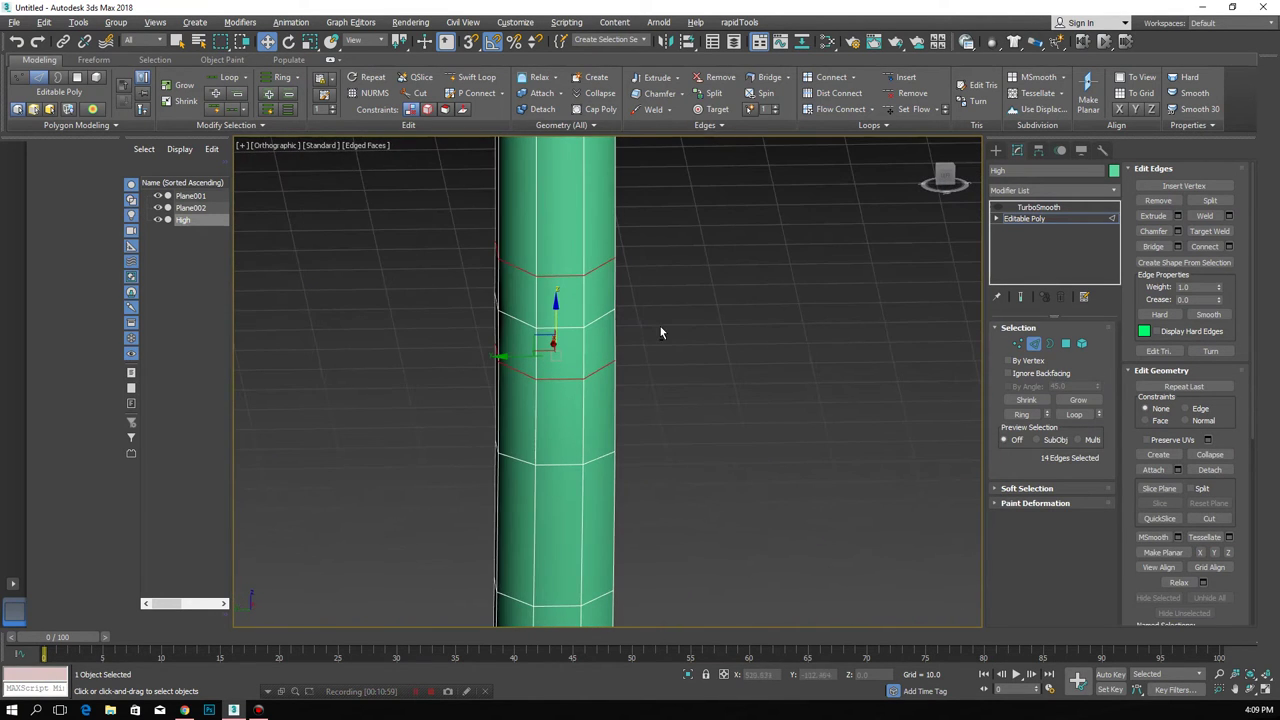
pyautogui.keyDown('alt'); pyautogui.moveTo(505, 398); pyautogui.dragTo(437, 364, button='middle'); pyautogui.keyUp('alt')
pyautogui.click(437, 363)
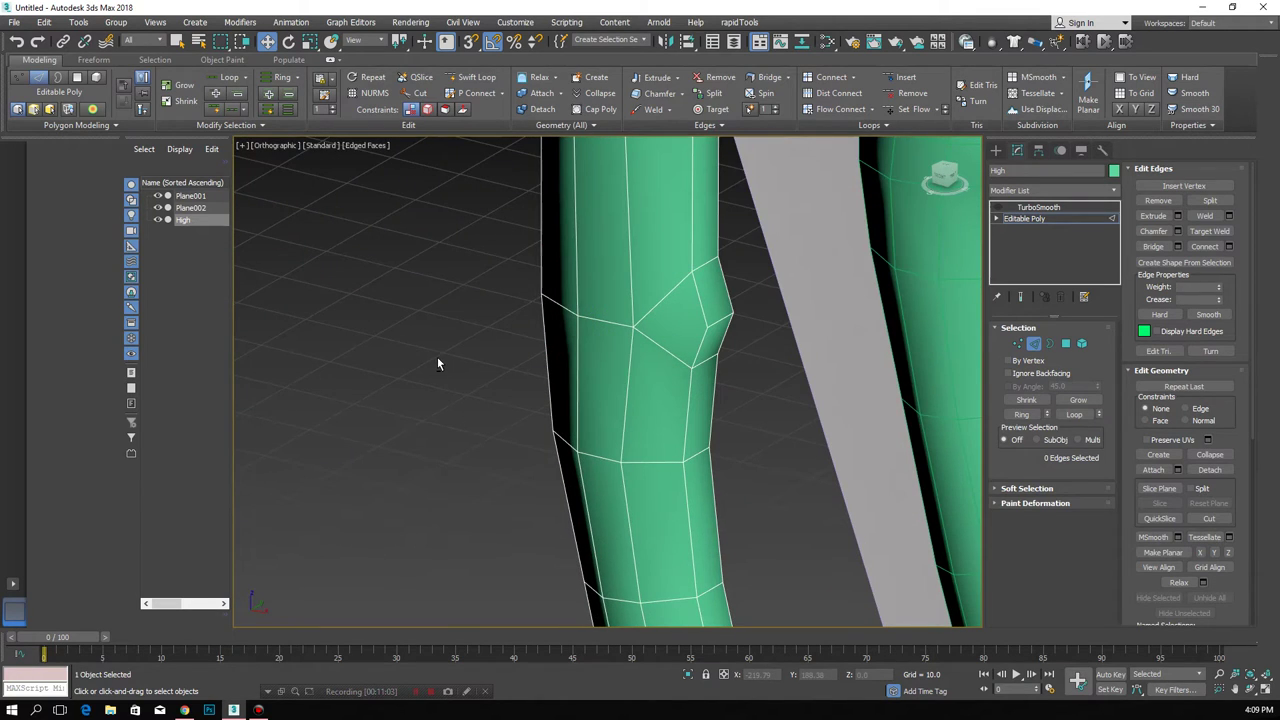
pyautogui.moveTo(526, 277)
pyautogui.keyDown('alt'); pyautogui.mouseDown(button='middle')
pyautogui.moveTo(605, 371)
pyautogui.moveTo(509, 351)
pyautogui.moveTo(600, 348)
pyautogui.moveTo(888, 383)
pyautogui.mouseUp(button='middle'); pyautogui.keyUp('alt')
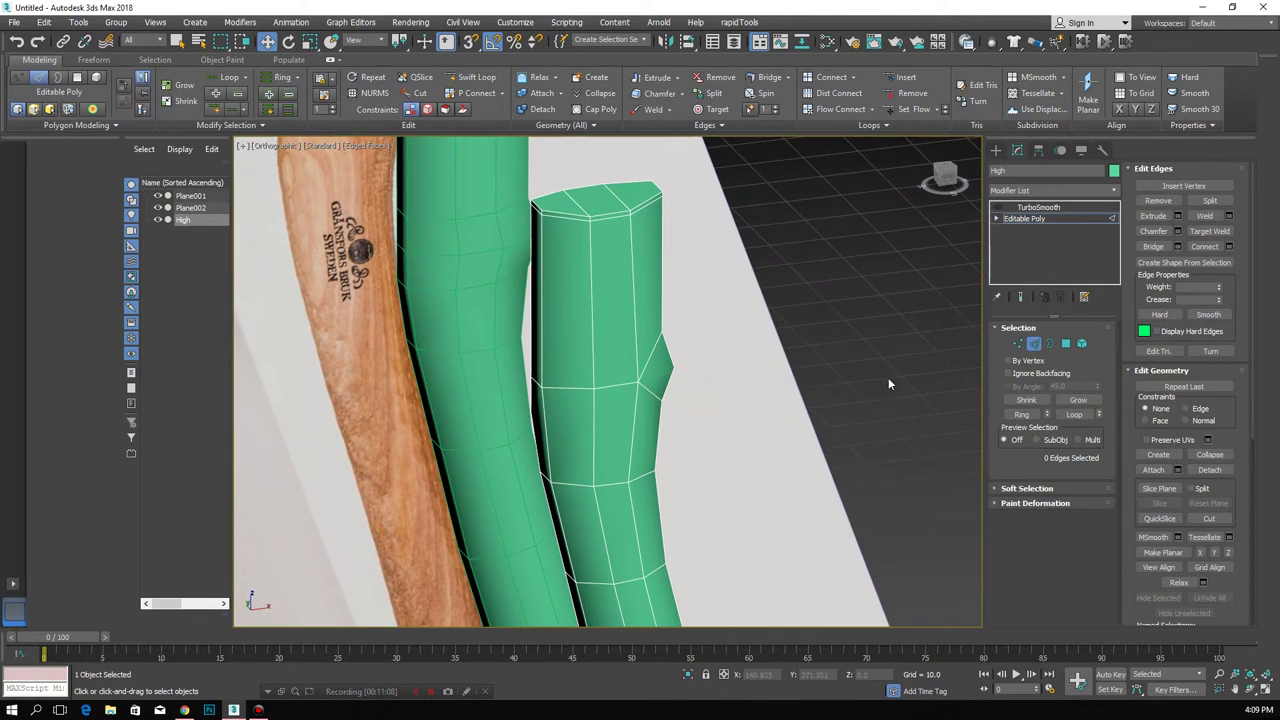
pyautogui.click(1034, 345)
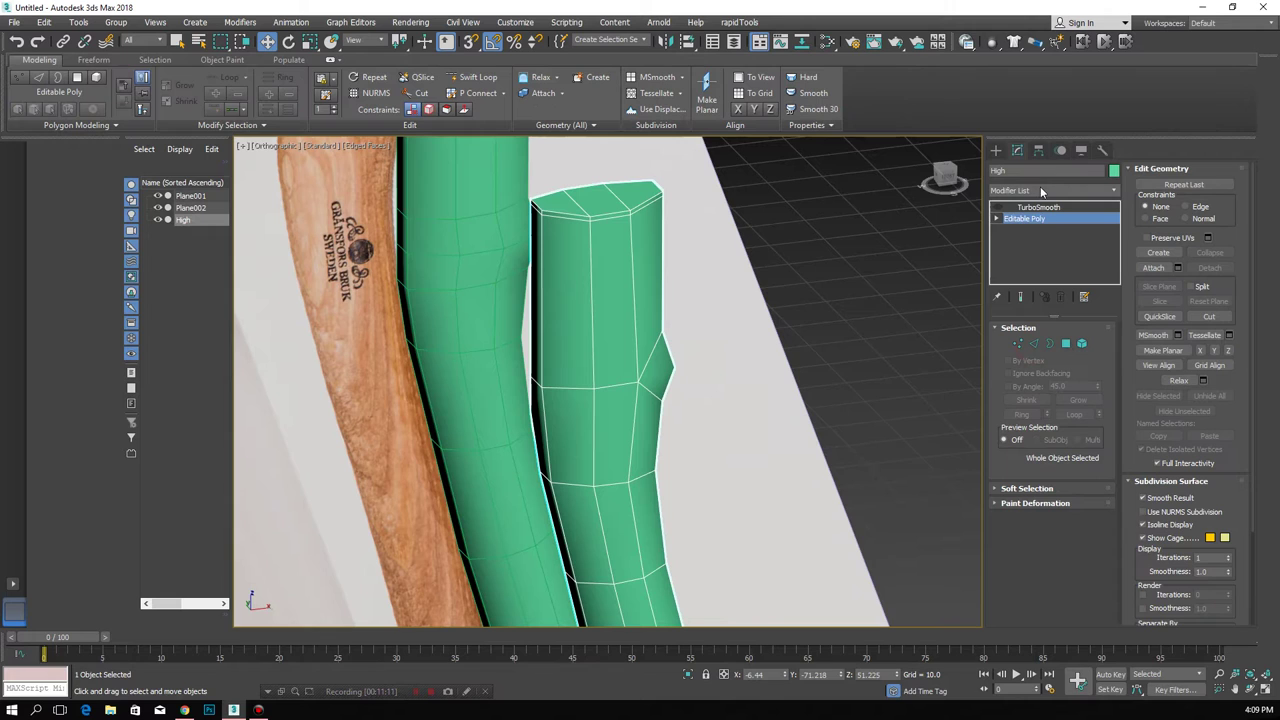
# - Add a Symmetry modifier to the handle above Editable Poly
pyautogui.click(1040, 187)
pyautogui.write('sy')
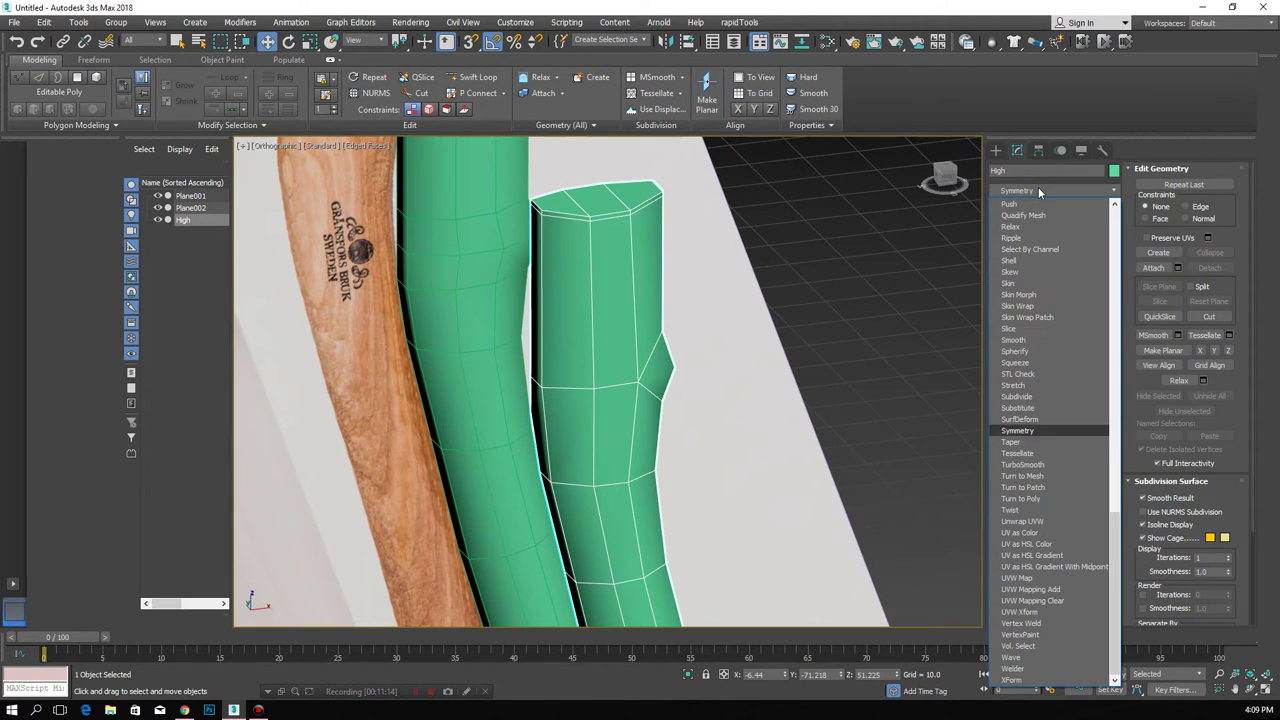
pyautogui.click(1026, 432)
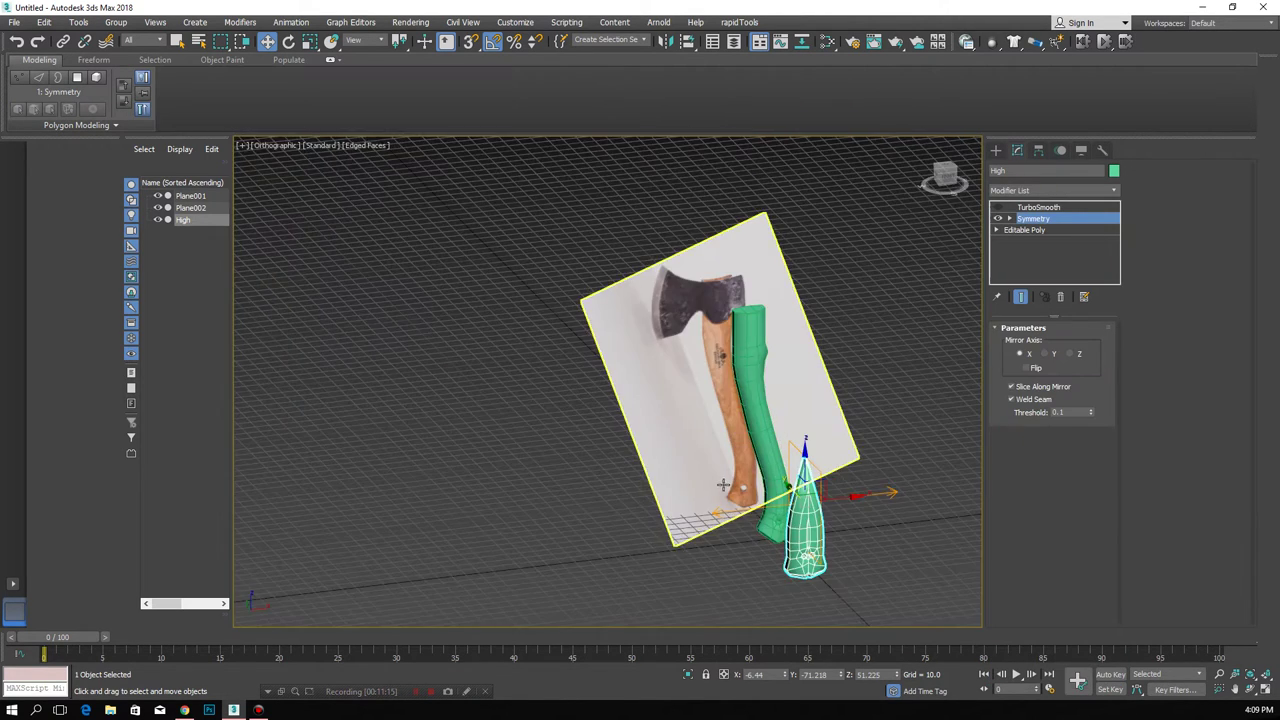
pyautogui.scroll(-8, 785, 457)
pyautogui.scroll(3, 785, 457)
pyautogui.keyDown('alt'); pyautogui.moveTo(785, 457); pyautogui.dragTo(866, 436, button='middle'); pyautogui.keyUp('alt')
# - Set the Symmetry mirror axis to Z and check the mirrored handle
pyautogui.click(1047, 355)
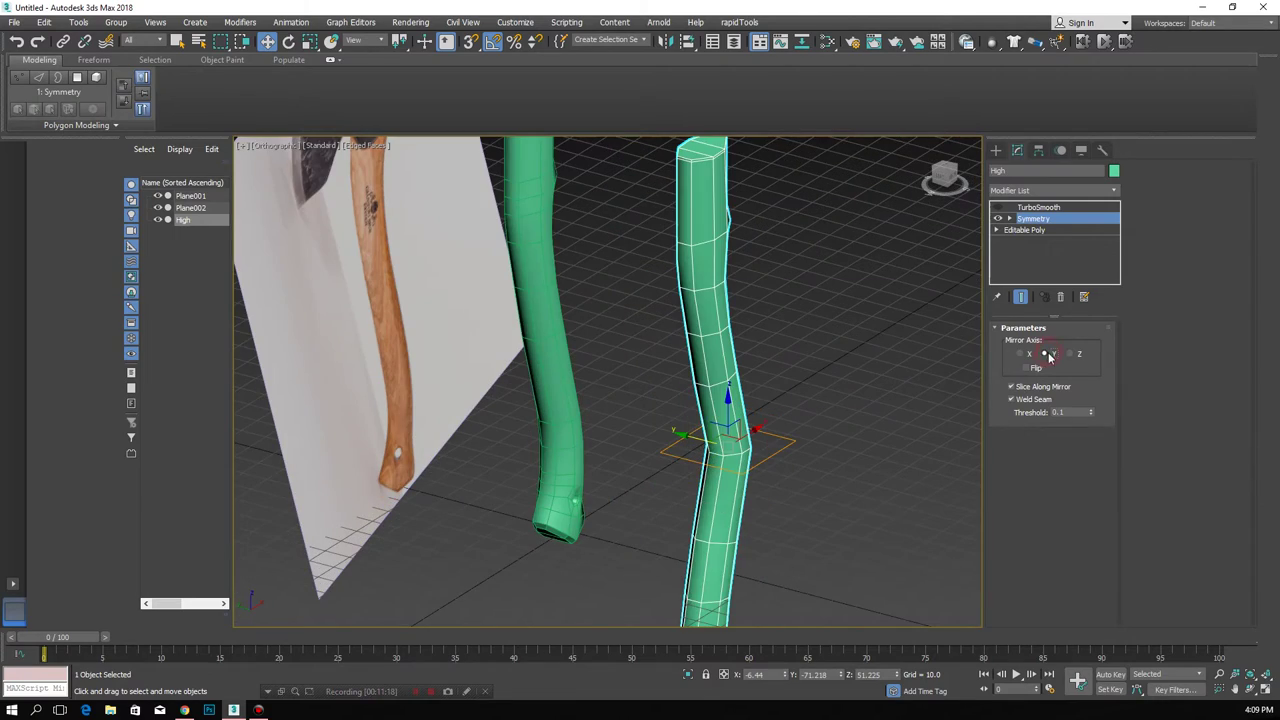
pyautogui.click(1073, 355)
pyautogui.moveTo(730, 387)
pyautogui.keyDown('alt'); pyautogui.mouseDown(button='middle')
pyautogui.moveTo(759, 333)
pyautogui.moveTo(616, 326)
pyautogui.mouseUp(button='middle'); pyautogui.keyUp('alt')
pyautogui.scroll(3, 720, 323)
pyautogui.scroll(2, 646, 323)
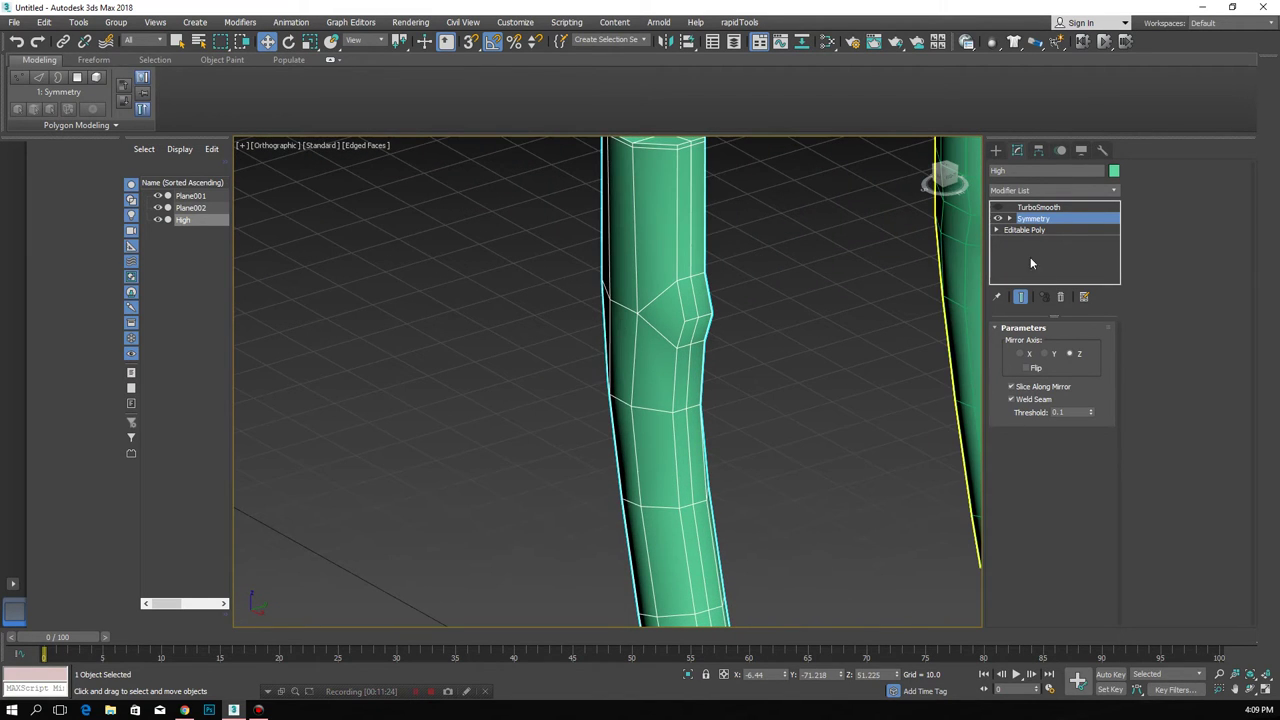
pyautogui.click(1034, 231)
pyautogui.click(1033, 219)
# - Turn TurboSmooth back on and review the smoothed, mirrored handle
pyautogui.click(1033, 207)
pyautogui.click(998, 207)
pyautogui.moveTo(846, 297)
pyautogui.keyDown('alt'); pyautogui.mouseDown(button='middle')
pyautogui.moveTo(714, 331)
pyautogui.moveTo(752, 243)
pyautogui.mouseUp(button='middle'); pyautogui.keyUp('alt')
pyautogui.press('F4')
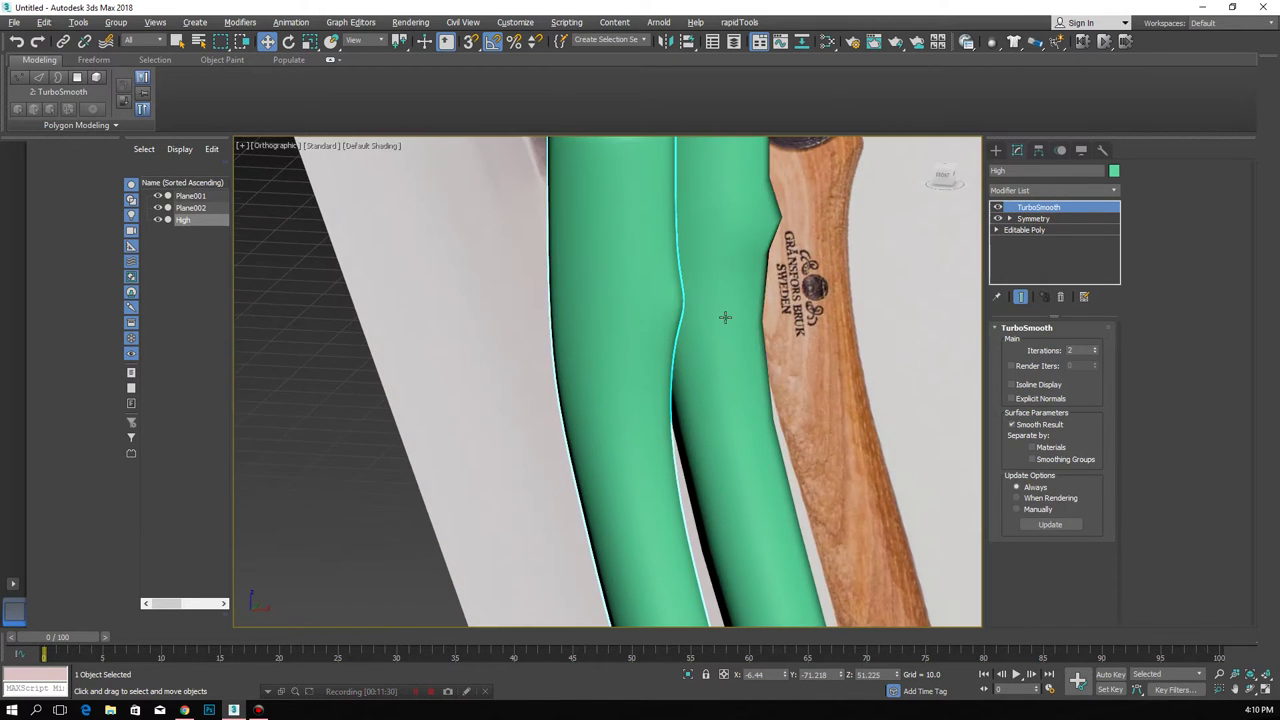
pyautogui.moveTo(665, 294)
pyautogui.keyDown('alt'); pyautogui.mouseDown(button='middle')
pyautogui.moveTo(586, 323)
pyautogui.moveTo(654, 393)
pyautogui.moveTo(688, 363)
pyautogui.mouseUp(button='middle'); pyautogui.keyUp('alt')
pyautogui.press('F4')
pyautogui.click(1044, 222)
pyautogui.click(1042, 191)
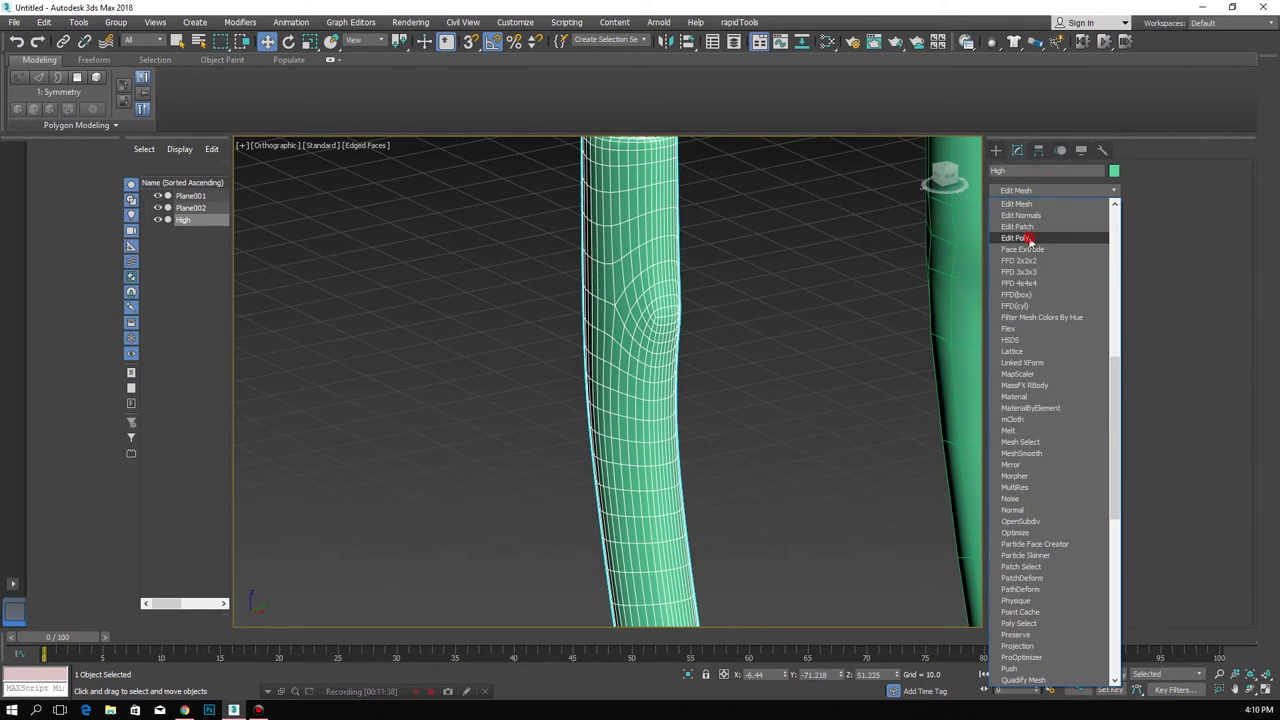
# - Add an Edit Poly modifier above Symmetry and disable TurboSmooth for edge editing
pyautogui.click(1027, 238)
pyautogui.click(997, 207)
pyautogui.click(1034, 432)
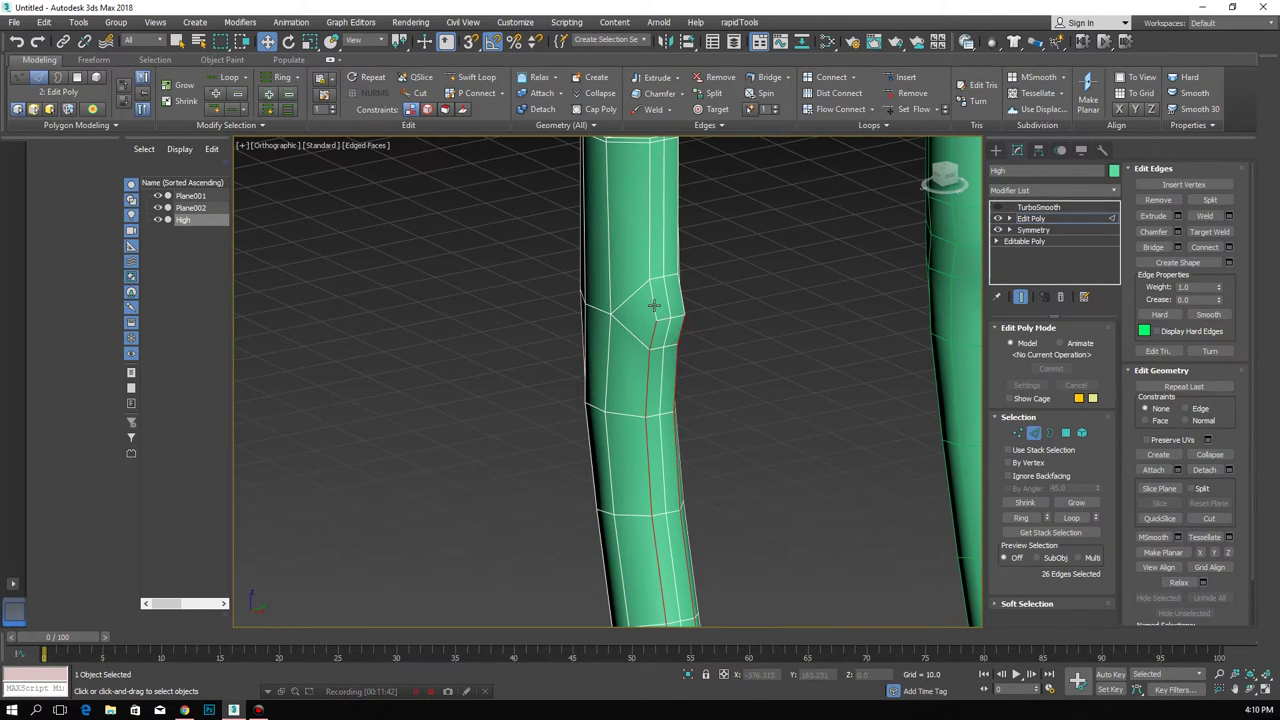
pyautogui.scroll(-5, 682, 300)
pyautogui.keyDown('alt'); pyautogui.moveTo(682, 300); pyautogui.dragTo(677, 388, button='middle'); pyautogui.keyUp('alt')
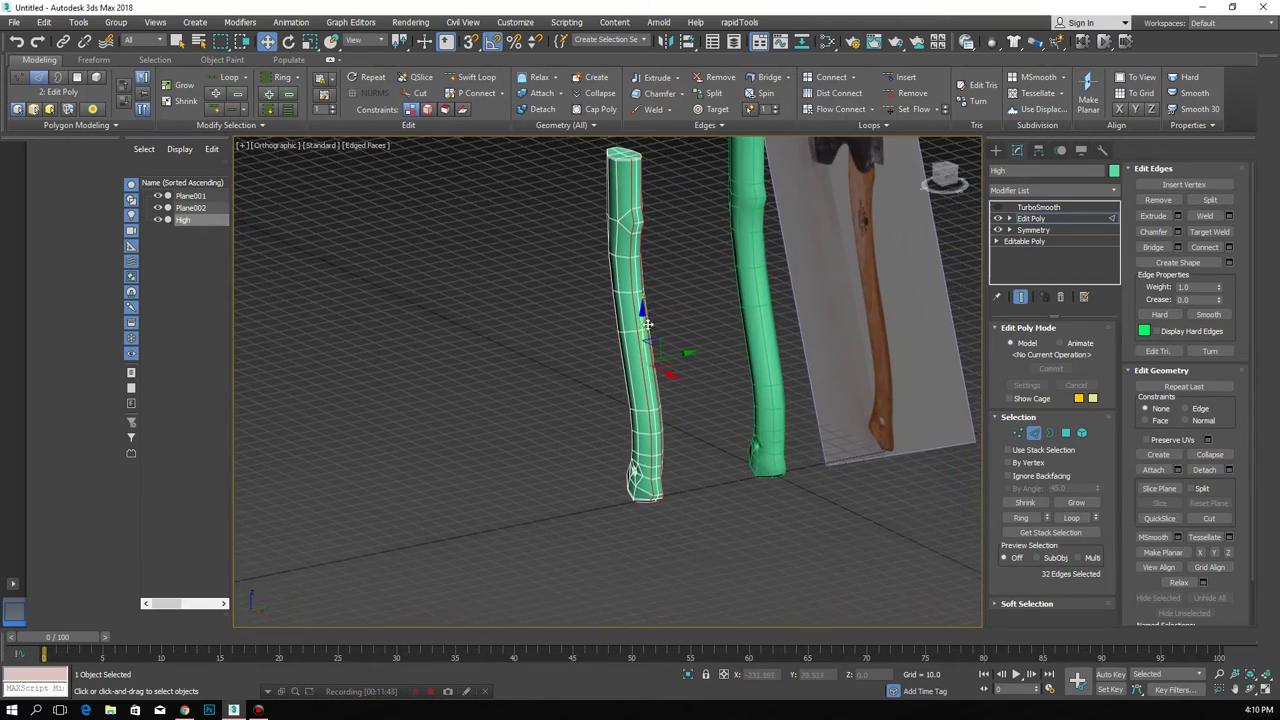
pyautogui.scroll(3, 677, 390)
pyautogui.scroll(1, 676, 350)
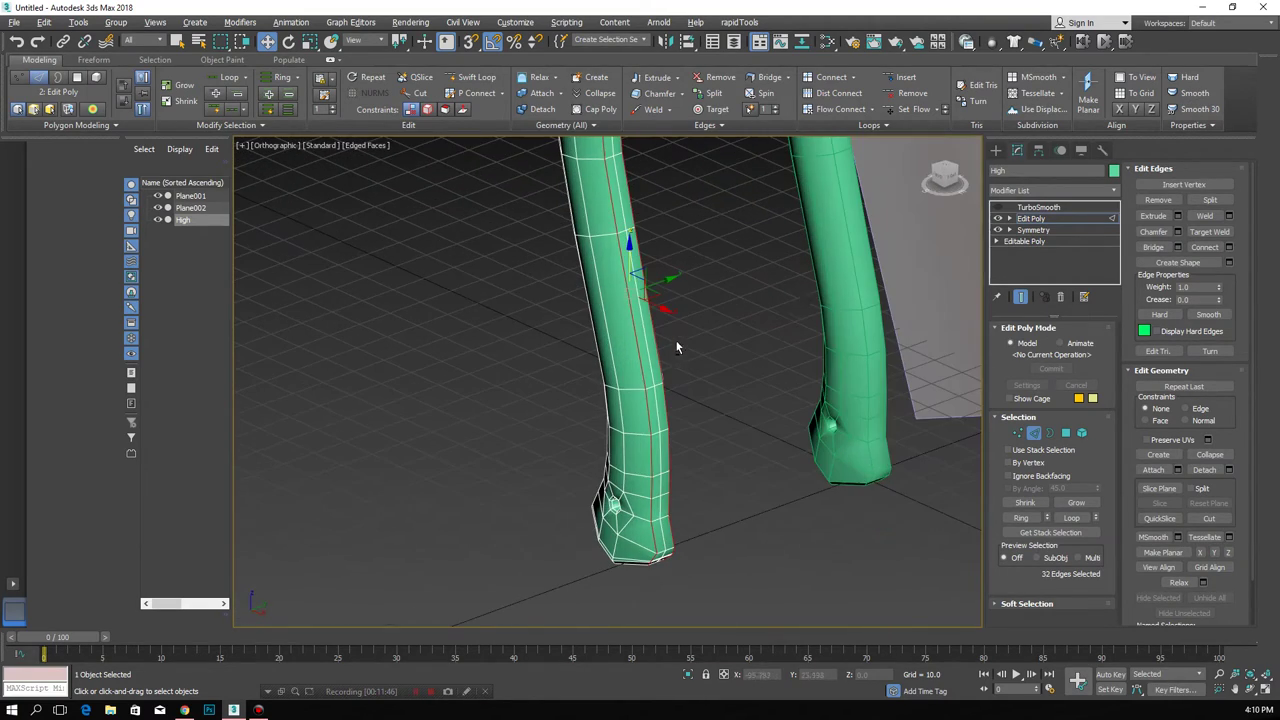
# - Make the selected edge loop follow the handle's curvature and review it from several sides
pyautogui.click(910, 113)
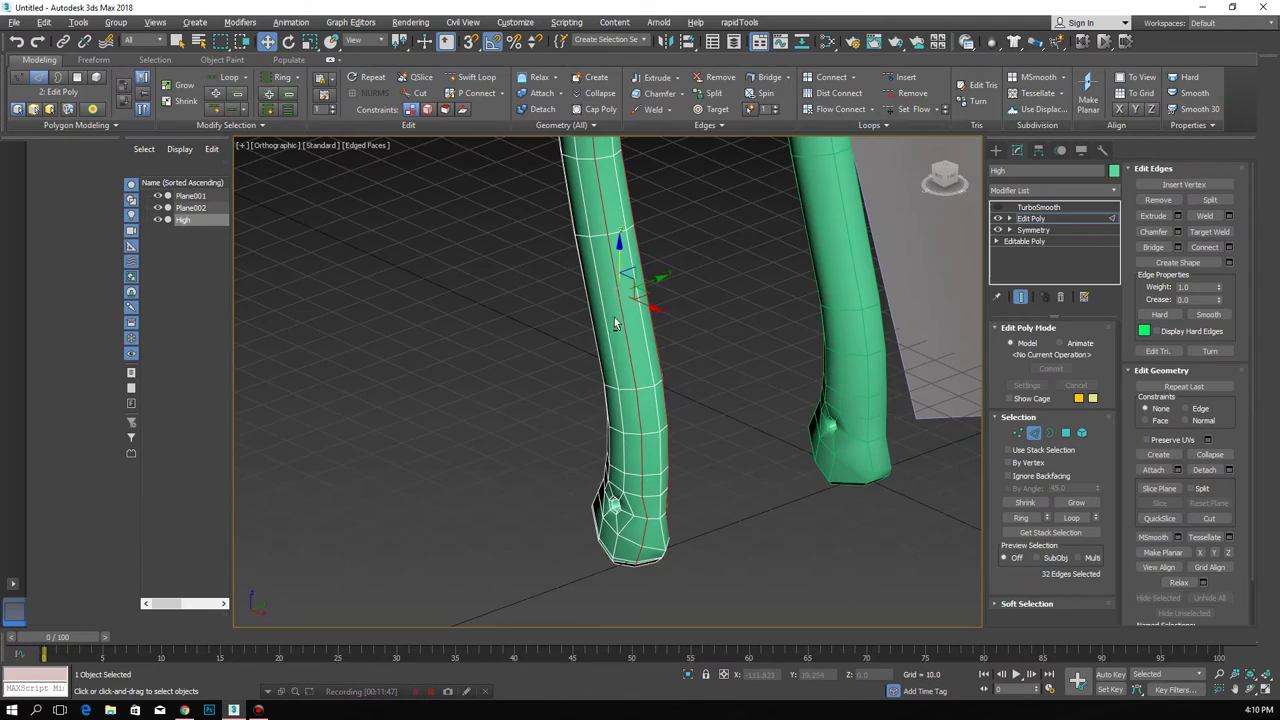
pyautogui.keyDown('alt'); pyautogui.moveTo(614, 322); pyautogui.dragTo(650, 300, button='middle'); pyautogui.keyUp('alt')
pyautogui.scroll(2, 655, 298)
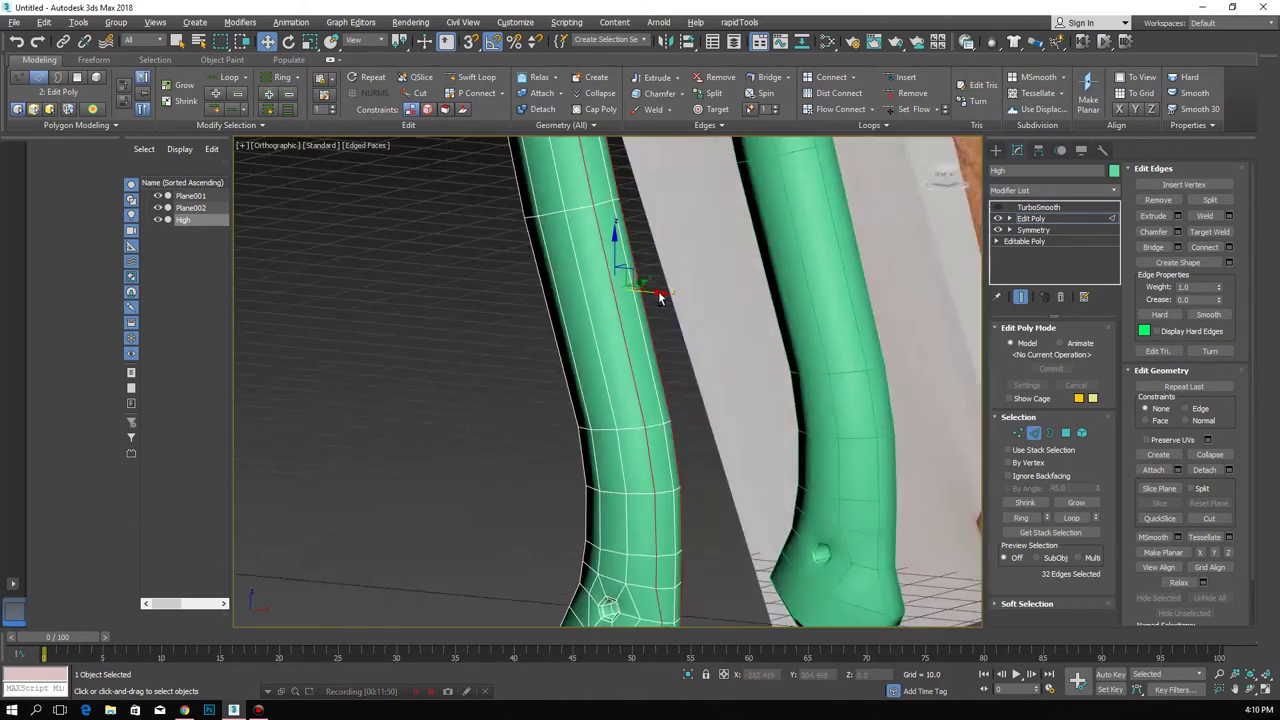
pyautogui.scroll(-2, 660, 297)
pyautogui.moveTo(660, 320)
pyautogui.keyDown('alt'); pyautogui.mouseDown(button='middle')
pyautogui.moveTo(549, 293)
pyautogui.moveTo(669, 367)
pyautogui.moveTo(630, 404)
pyautogui.moveTo(622, 266)
pyautogui.mouseUp(button='middle'); pyautogui.keyUp('alt')
pyautogui.scroll(3, 604, 279)
pyautogui.scroll(-1, 575, 302)
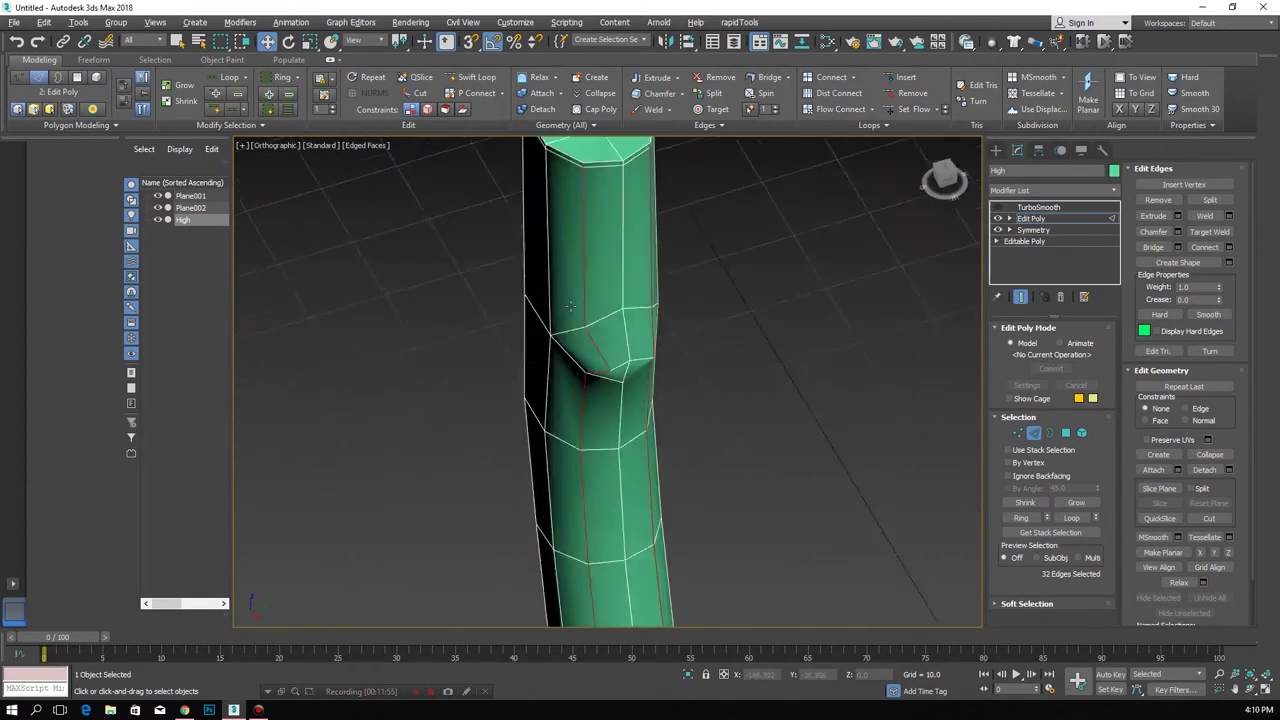
pyautogui.keyDown('alt'); pyautogui.moveTo(573, 303); pyautogui.dragTo(650, 315, button='middle'); pyautogui.keyUp('alt')
pyautogui.scroll(3, 836, 395)
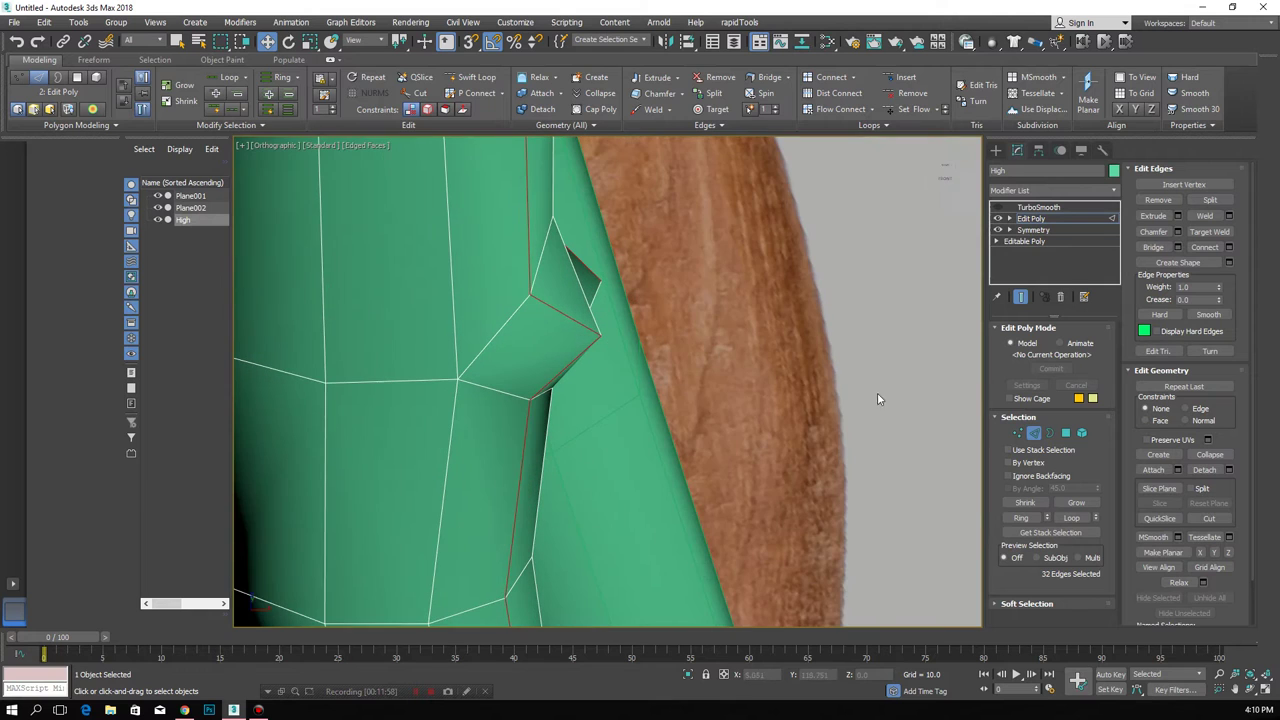
# - Move two knot vertices left to match the reference edge
pyautogui.click(1017, 432)
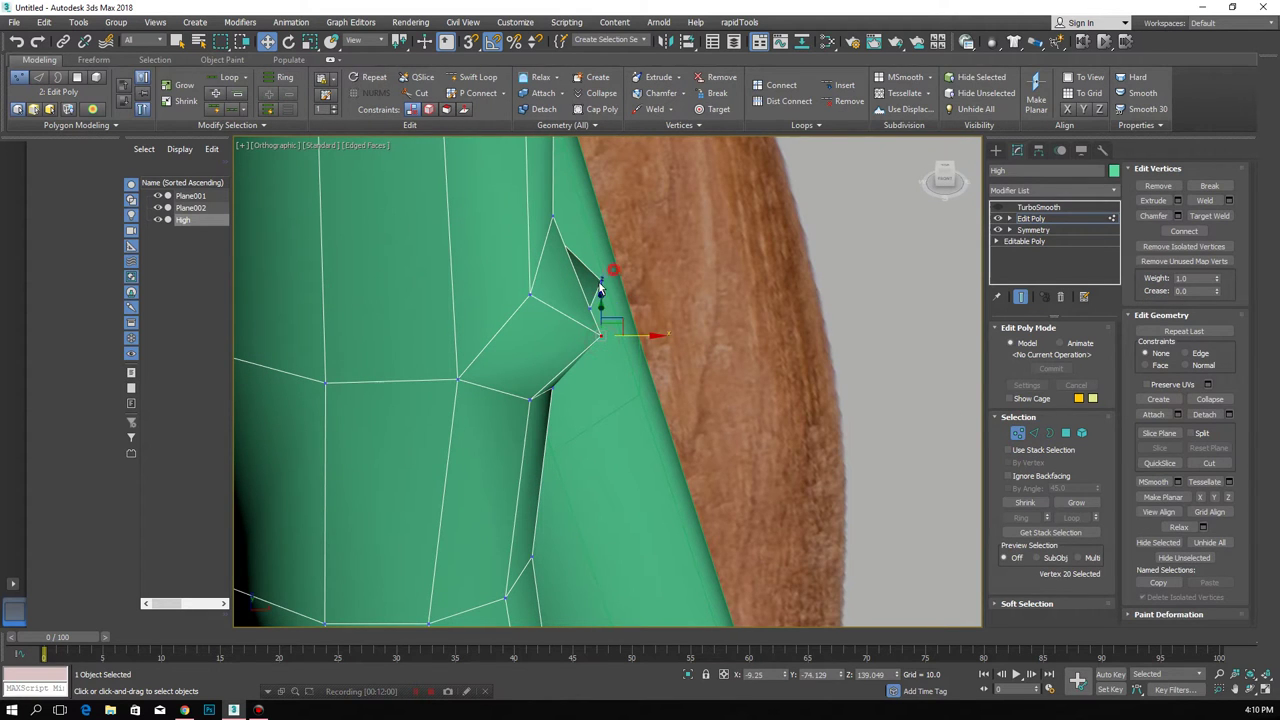
pyautogui.moveTo(635, 310); pyautogui.dragTo(620, 311)
pyautogui.keyDown('alt'); pyautogui.moveTo(614, 313); pyautogui.dragTo(646, 352, button='middle'); pyautogui.keyUp('alt')
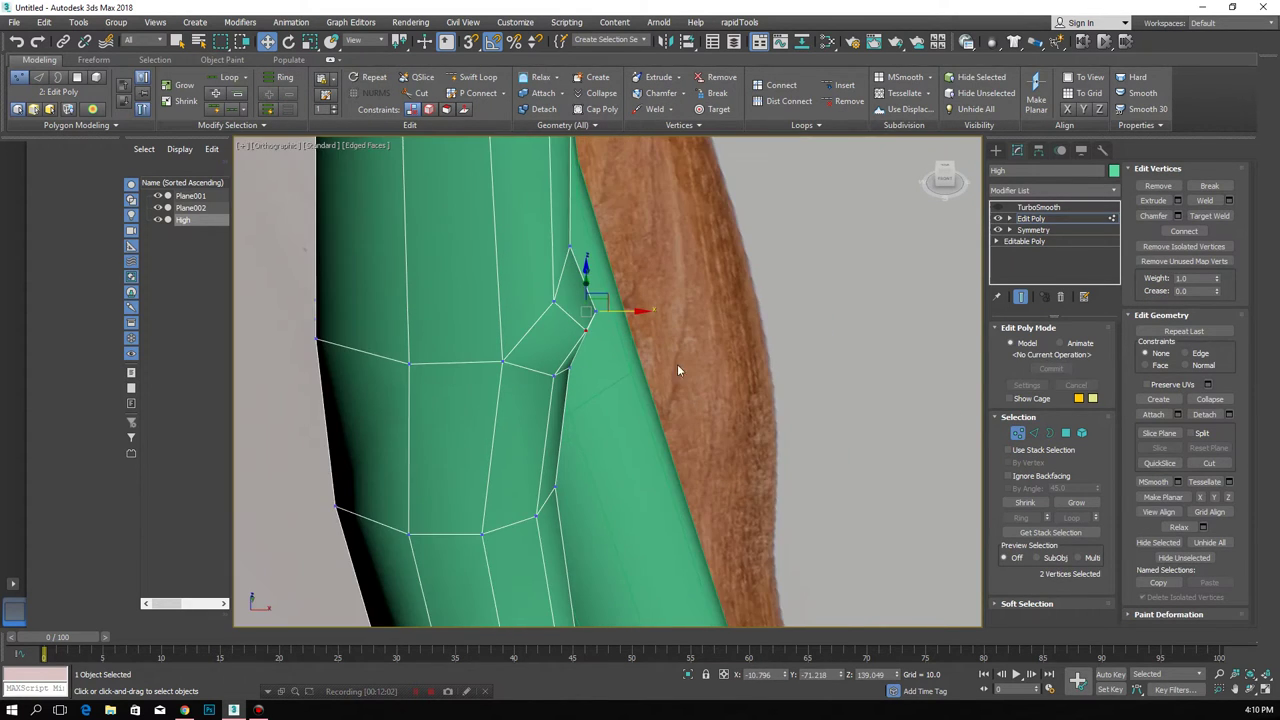
pyautogui.click(1017, 432)
# - Re-enable TurboSmooth and view the smoothed handle without edged faces
pyautogui.click(1038, 207)
pyautogui.click(997, 207)
pyautogui.moveTo(605, 343)
pyautogui.keyDown('alt'); pyautogui.mouseDown(button='middle')
pyautogui.moveTo(555, 345)
pyautogui.moveTo(533, 363)
pyautogui.moveTo(624, 334)
pyautogui.moveTo(644, 359)
pyautogui.mouseUp(button='middle'); pyautogui.keyUp('alt')
pyautogui.press('F4')
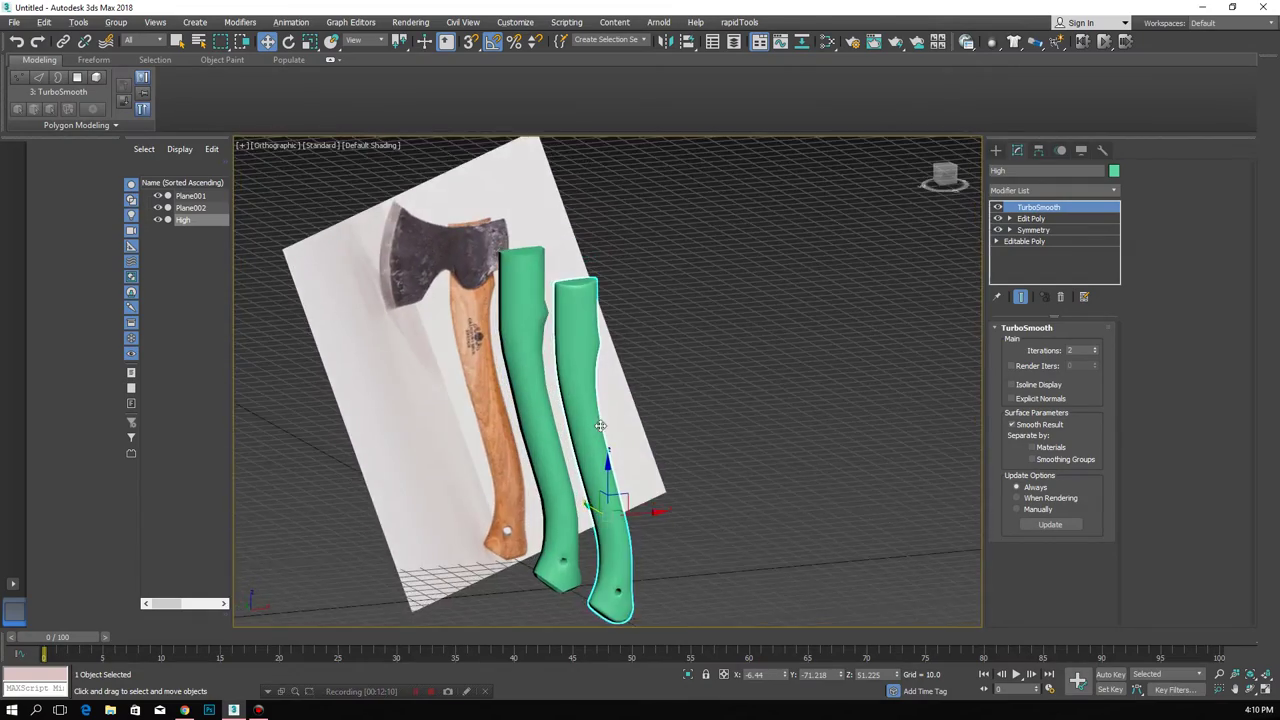
# - Disable TurboSmooth and select an edge loop at the handle's butt end in Edge mode
pyautogui.moveTo(644, 359)
pyautogui.keyDown('alt'); pyautogui.mouseDown(button='middle')
pyautogui.moveTo(617, 503)
pyautogui.moveTo(658, 524)
pyautogui.moveTo(626, 487)
pyautogui.mouseUp(button='middle'); pyautogui.keyUp('alt')
pyautogui.scroll(4, 615, 479)
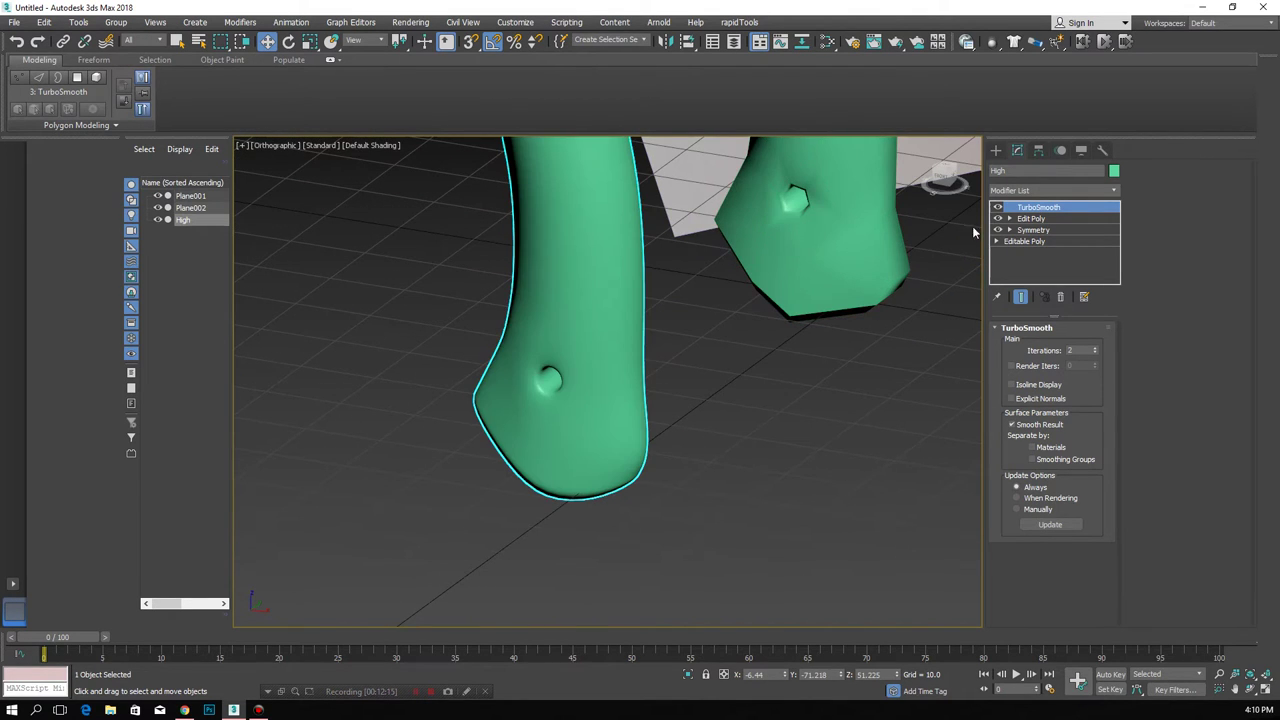
pyautogui.click(998, 208)
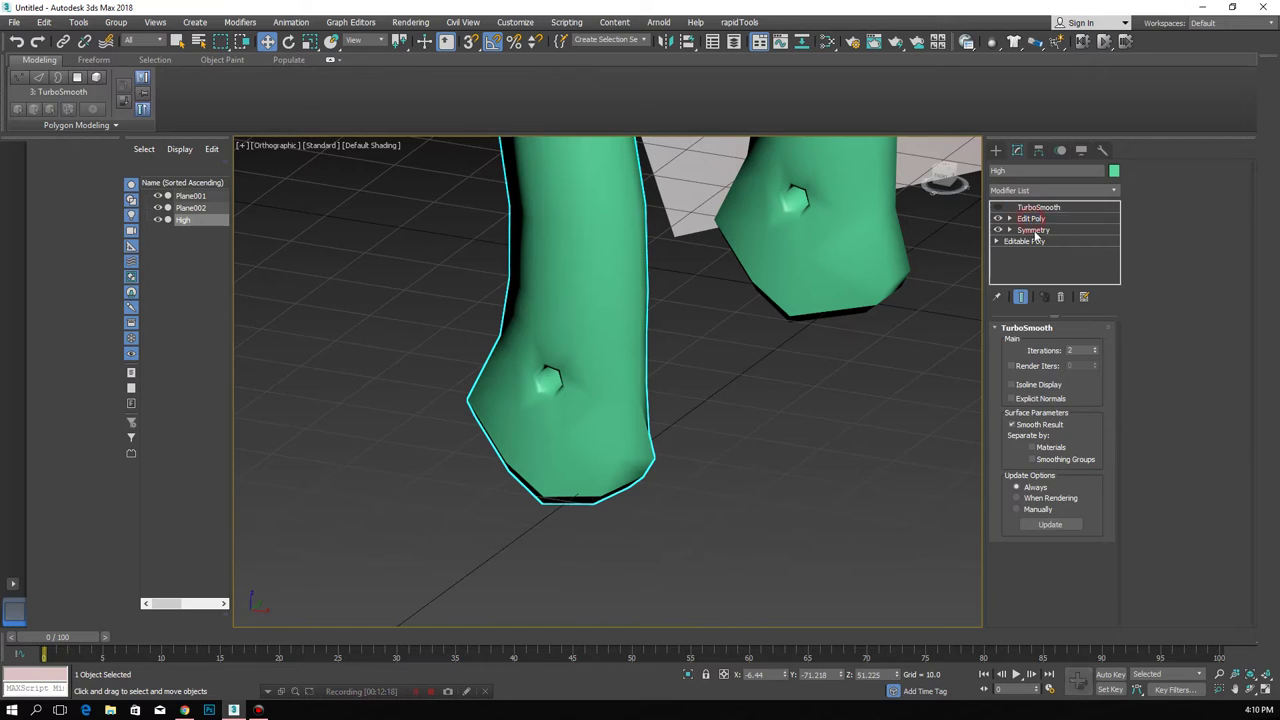
pyautogui.click(1031, 218)
pyautogui.press('2')
pyautogui.doubleClick(617, 452)
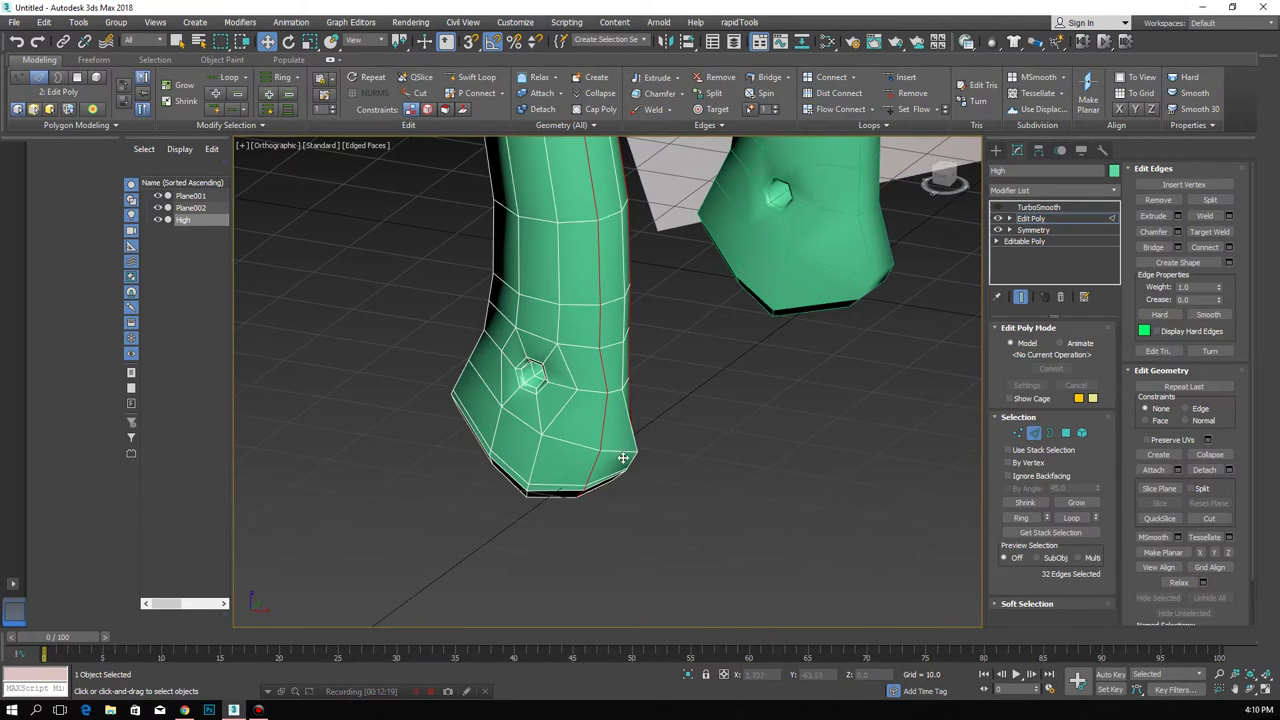
# - Nudge the selected butt-end vertices slightly outward in Vertex mode
pyautogui.scroll(3, 621, 456)
pyautogui.moveTo(623, 423)
pyautogui.keyDown('alt'); pyautogui.mouseDown(button='middle')
pyautogui.moveTo(611, 457)
pyautogui.moveTo(634, 414)
pyautogui.moveTo(663, 451)
pyautogui.moveTo(752, 466)
pyautogui.moveTo(631, 449)
pyautogui.mouseUp(button='middle'); pyautogui.keyUp('alt')
pyautogui.click(1018, 432)
pyautogui.scroll(2, 631, 449)
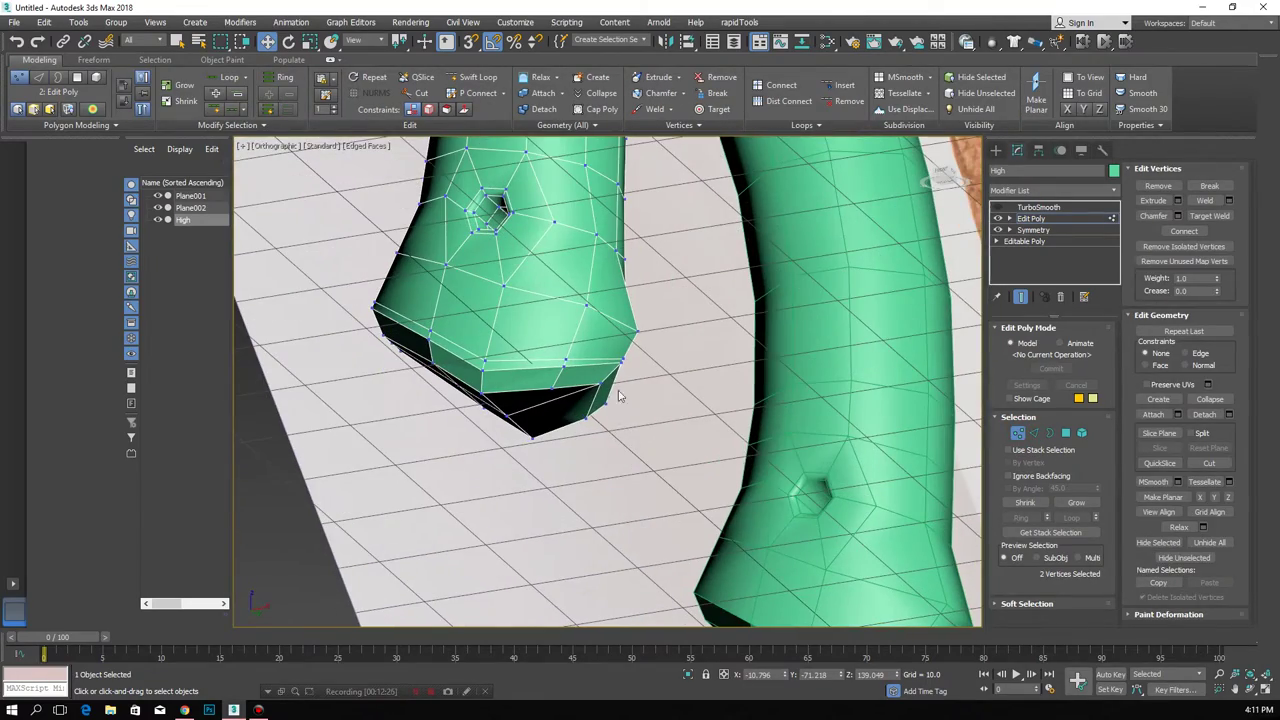
pyautogui.moveTo(627, 360)
pyautogui.keyDown('alt'); pyautogui.mouseDown(button='middle')
pyautogui.moveTo(637, 400)
pyautogui.moveTo(634, 355)
pyautogui.mouseUp(button='middle'); pyautogui.keyUp('alt')
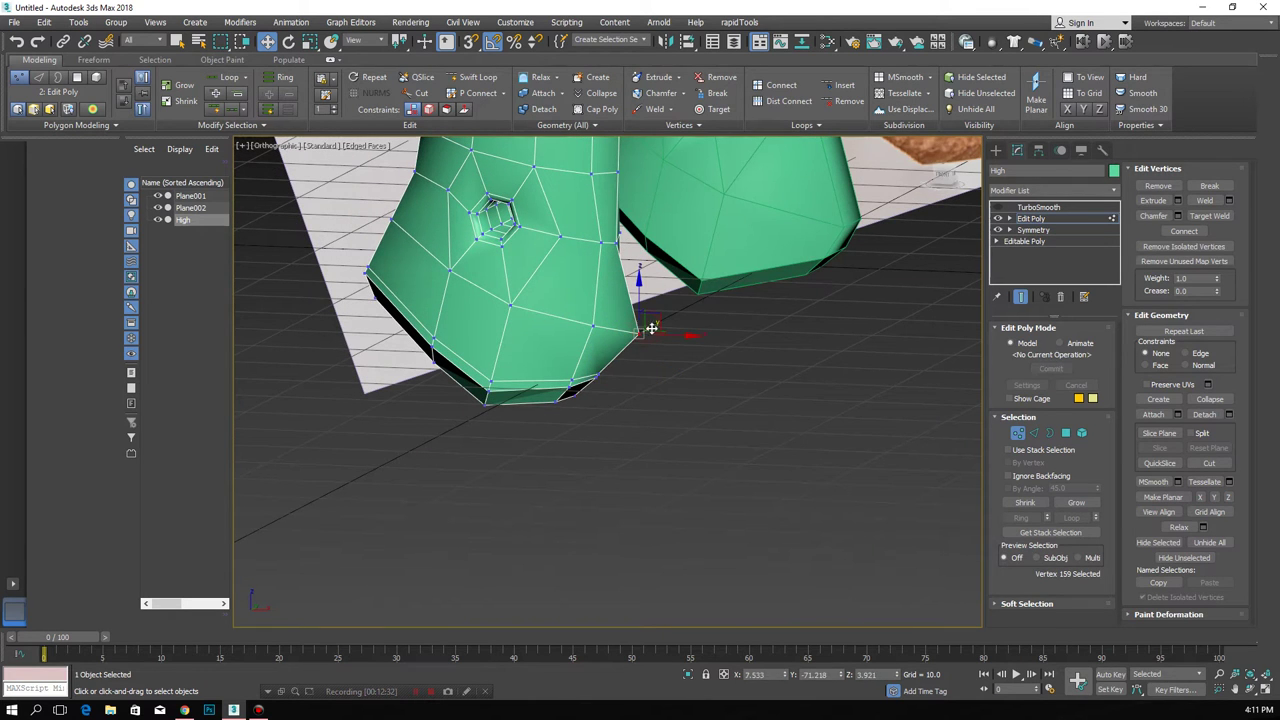
pyautogui.moveTo(661, 320)
pyautogui.keyDown('alt'); pyautogui.mouseDown(button='middle')
pyautogui.moveTo(587, 332)
pyautogui.moveTo(699, 318)
pyautogui.mouseUp(button='middle'); pyautogui.keyUp('alt')
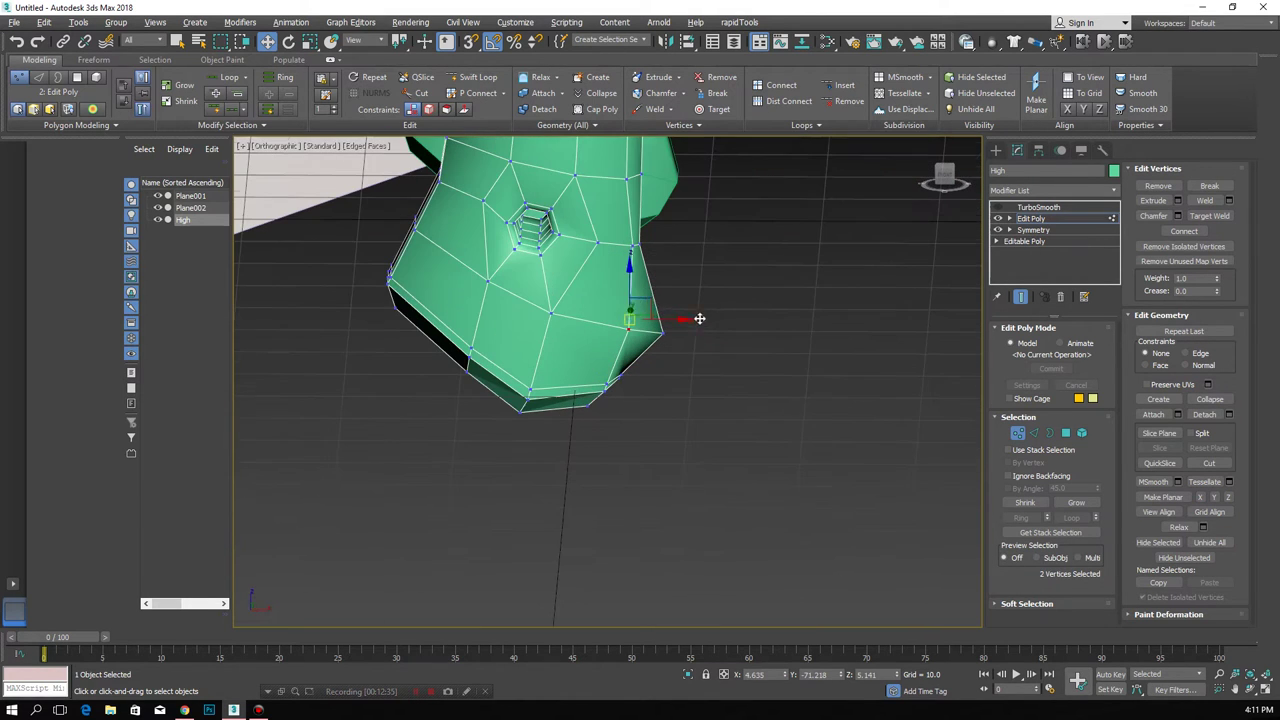
pyautogui.moveTo(648, 298); pyautogui.dragTo(671, 308)
pyautogui.moveTo(664, 318)
pyautogui.keyDown('alt'); pyautogui.mouseDown(button='middle')
pyautogui.moveTo(666, 398)
pyautogui.moveTo(636, 403)
pyautogui.mouseUp(button='middle'); pyautogui.keyUp('alt')
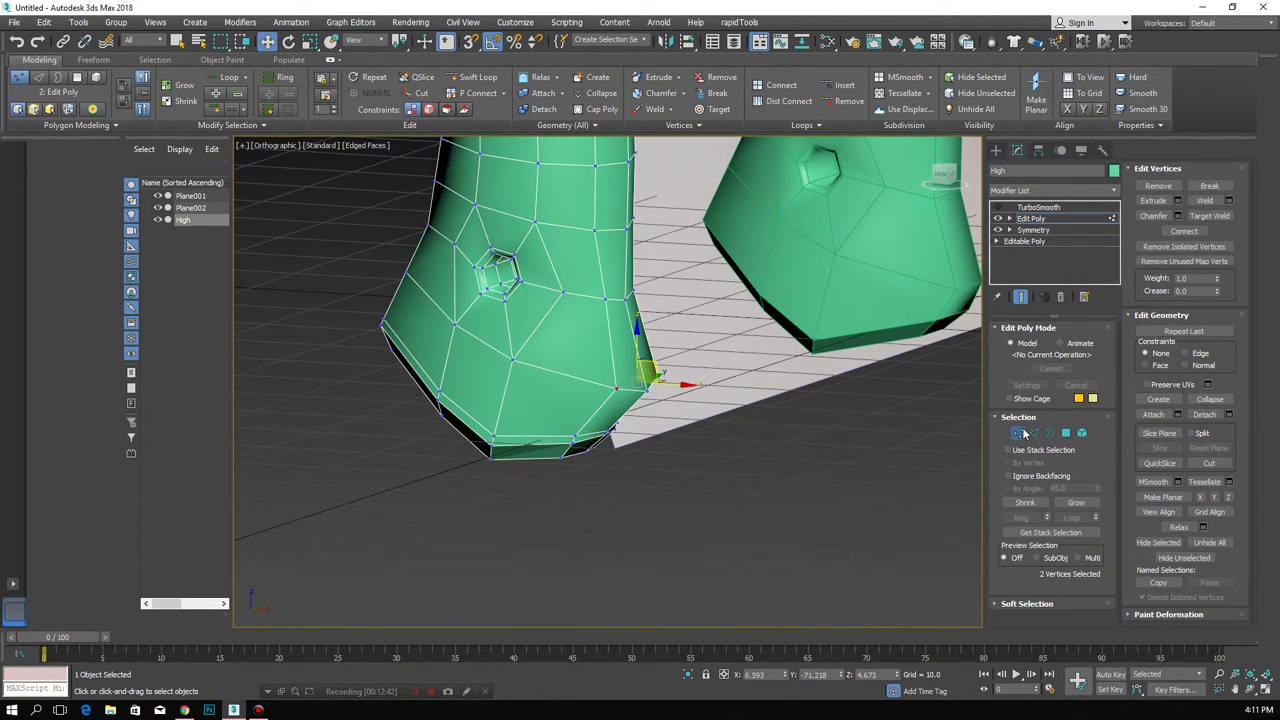
# - Exit vertex editing and re-enable TurboSmooth with edged faces hidden
pyautogui.click(1018, 432)
pyautogui.click(1038, 207)
pyautogui.click(997, 207)
pyautogui.moveTo(922, 265)
pyautogui.keyDown('alt'); pyautogui.mouseDown(button='middle')
pyautogui.moveTo(580, 390)
pyautogui.moveTo(570, 429)
pyautogui.moveTo(629, 346)
pyautogui.moveTo(637, 354)
pyautogui.moveTo(561, 359)
pyautogui.mouseUp(button='middle'); pyautogui.keyUp('alt')
pyautogui.press('F4')
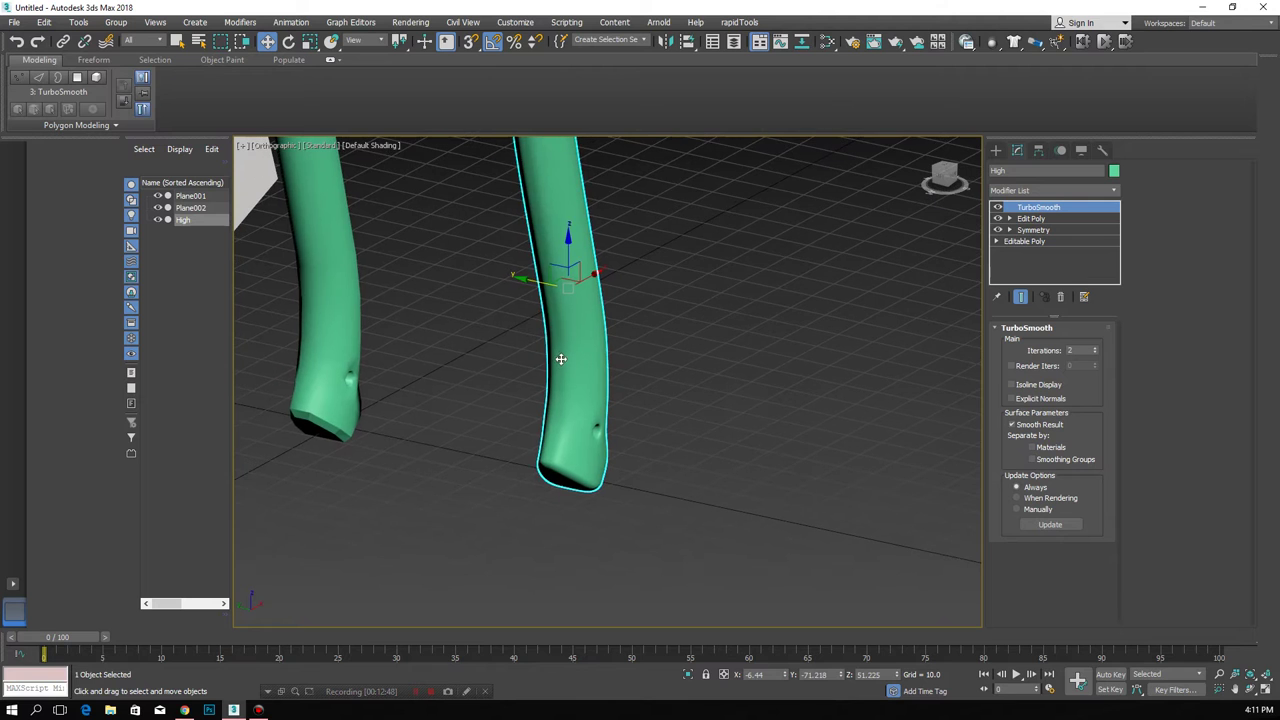
# - Enter Edge mode on Edit Poly and switch TurboSmooth off to show the low-poly cage
pyautogui.press('F4')
pyautogui.press('F4')
pyautogui.click(1031, 218)
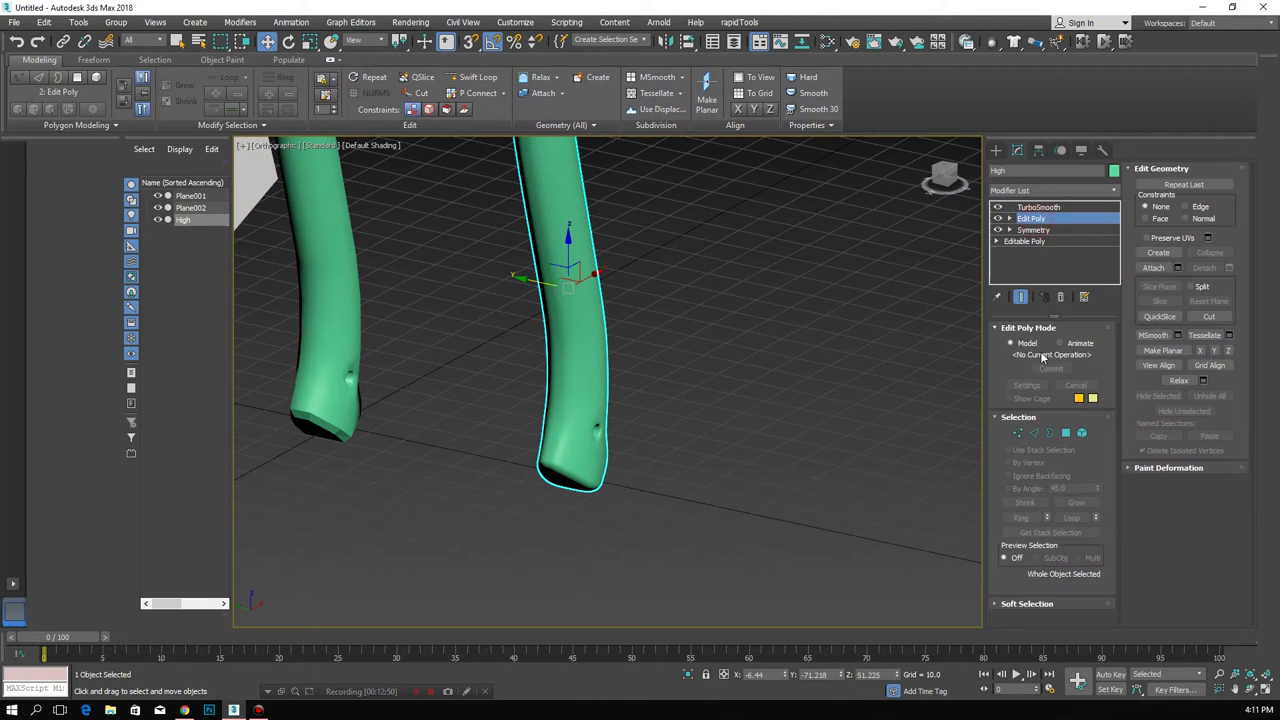
pyautogui.click(1033, 432)
pyautogui.press('F4')
pyautogui.keyDown('alt'); pyautogui.moveTo(770, 240); pyautogui.dragTo(968, 242, button='middle'); pyautogui.keyUp('alt')
pyautogui.click(998, 207)
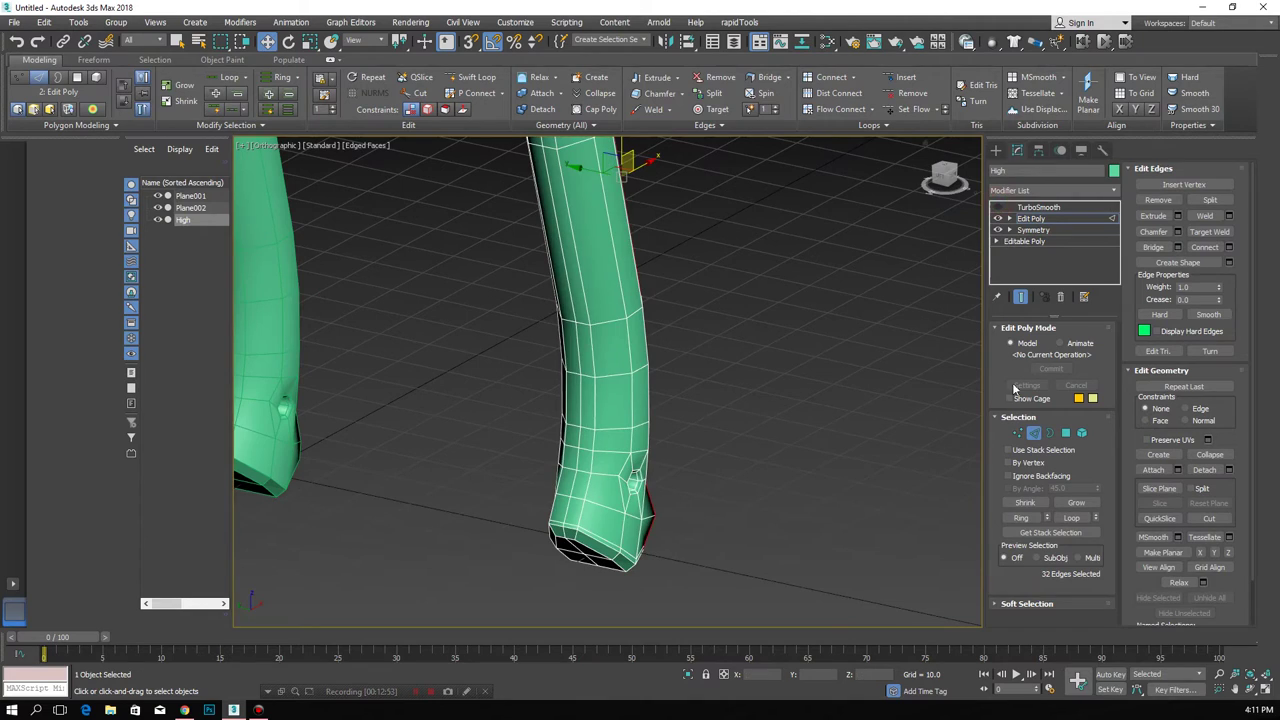
# - Extend the edge selection along the handle and inspect its loops against the photo
pyautogui.keyDown('ctrl'); pyautogui.click(579, 403); pyautogui.keyUp('ctrl')
pyautogui.keyDown('alt'); pyautogui.moveTo(579, 403); pyautogui.dragTo(579, 456, button='middle'); pyautogui.keyUp('alt')
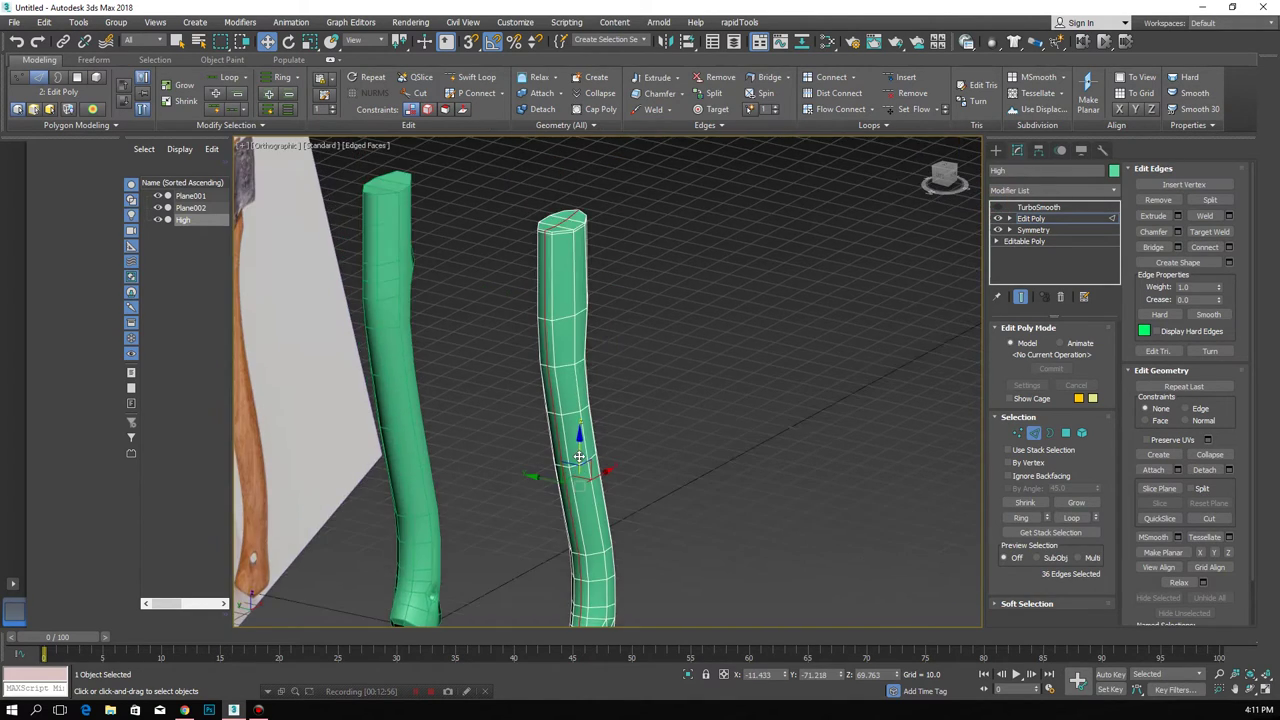
pyautogui.moveTo(648, 396)
pyautogui.keyDown('alt'); pyautogui.mouseDown(button='middle')
pyautogui.moveTo(518, 391)
pyautogui.moveTo(558, 395)
pyautogui.moveTo(598, 230)
pyautogui.mouseUp(button='middle'); pyautogui.keyUp('alt')
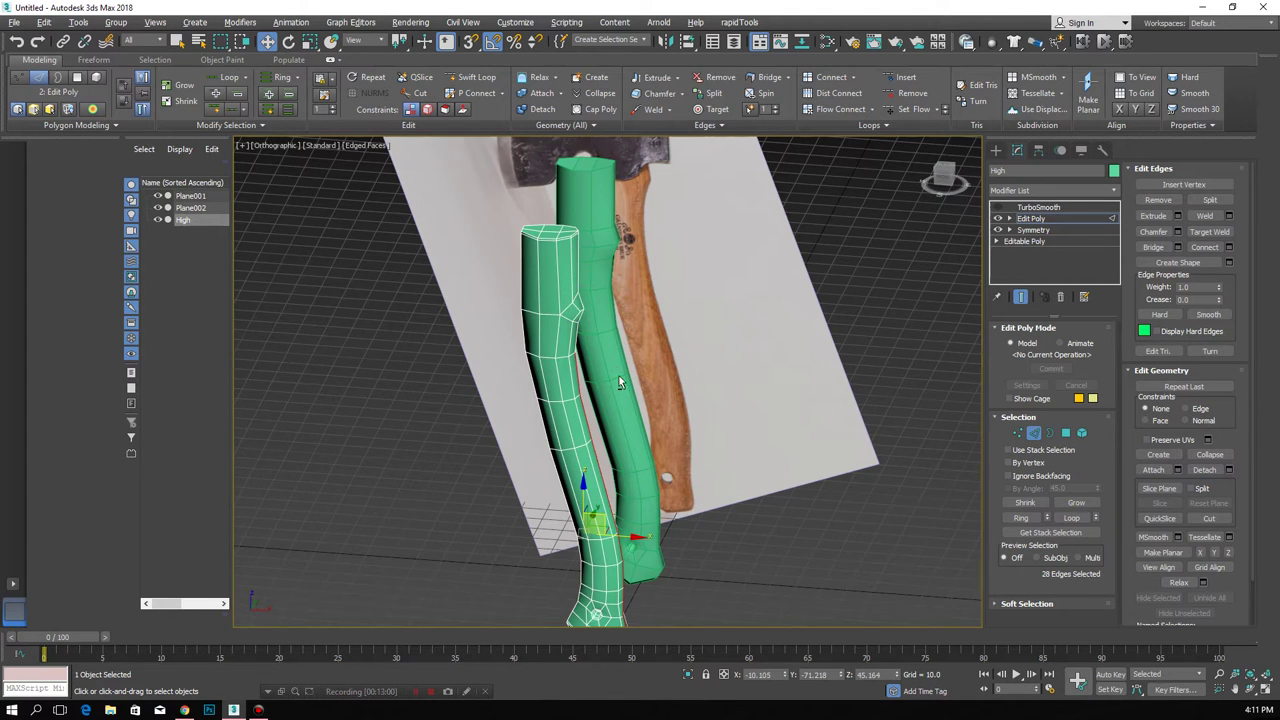
pyautogui.keyDown('alt'); pyautogui.moveTo(573, 418); pyautogui.dragTo(621, 323, button='middle'); pyautogui.keyUp('alt')
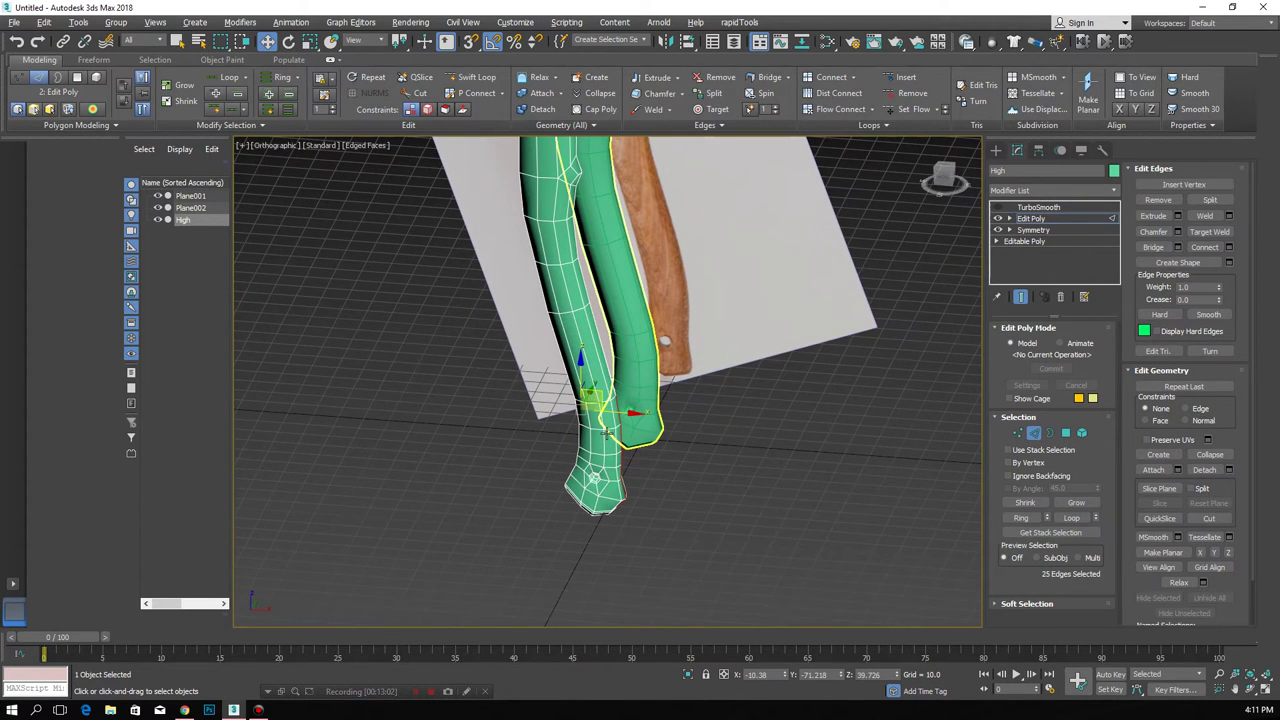
pyautogui.moveTo(572, 505)
pyautogui.keyDown('alt'); pyautogui.mouseDown(button='middle')
pyautogui.moveTo(614, 505)
pyautogui.moveTo(583, 508)
pyautogui.mouseUp(button='middle'); pyautogui.keyUp('alt')
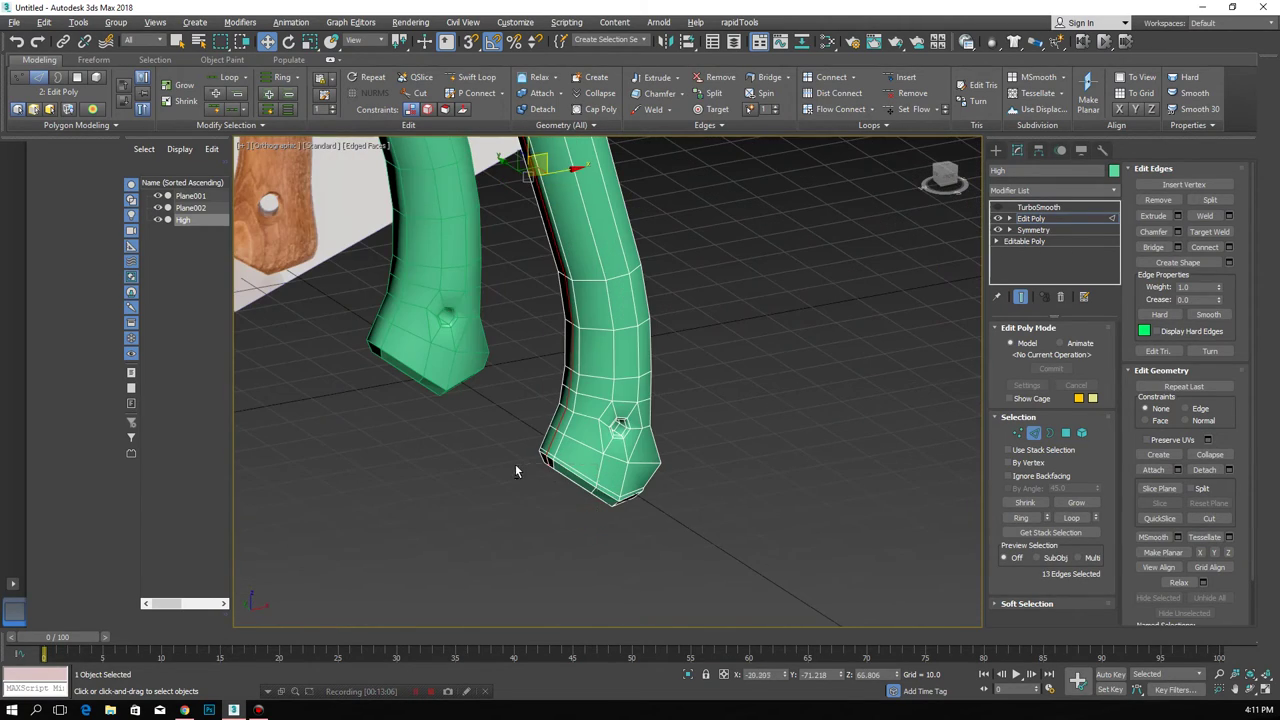
pyautogui.moveTo(516, 471)
pyautogui.keyDown('alt'); pyautogui.mouseDown(button='middle')
pyautogui.moveTo(565, 488)
pyautogui.moveTo(547, 453)
pyautogui.moveTo(574, 440)
pyautogui.mouseUp(button='middle'); pyautogui.keyUp('alt')
pyautogui.scroll(3, 535, 455)
# - Add one more edge to the selection and review the handle's flat top end
pyautogui.keyDown('ctrl'); pyautogui.click(535, 455); pyautogui.keyUp('ctrl')
pyautogui.scroll(-3, 535, 457)
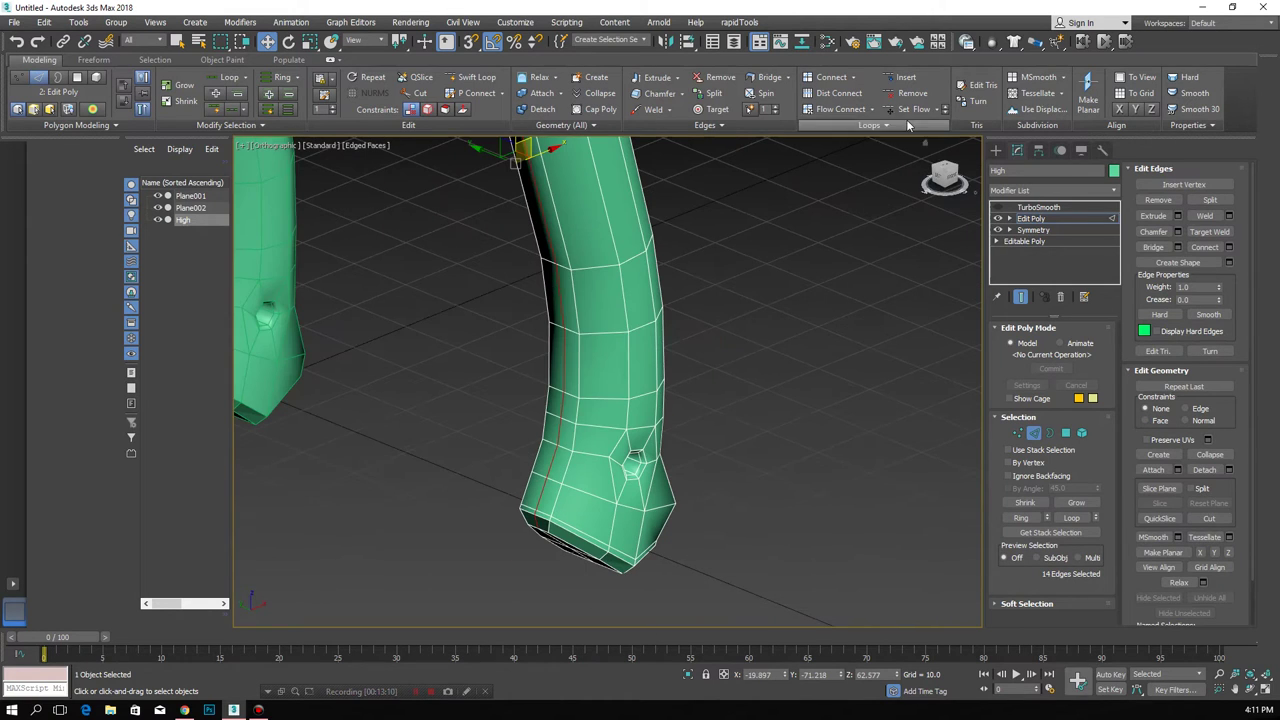
pyautogui.keyDown('alt'); pyautogui.moveTo(700, 200); pyautogui.dragTo(664, 217, button='middle'); pyautogui.keyUp('alt')
pyautogui.scroll(-3, 664, 217)
pyautogui.scroll(-3, 601, 375)
pyautogui.moveTo(601, 375)
pyautogui.keyDown('alt'); pyautogui.mouseDown(button='middle')
pyautogui.moveTo(629, 332)
pyautogui.moveTo(960, 425)
pyautogui.mouseUp(button='middle'); pyautogui.keyUp('alt')
pyautogui.scroll(3, 629, 332)
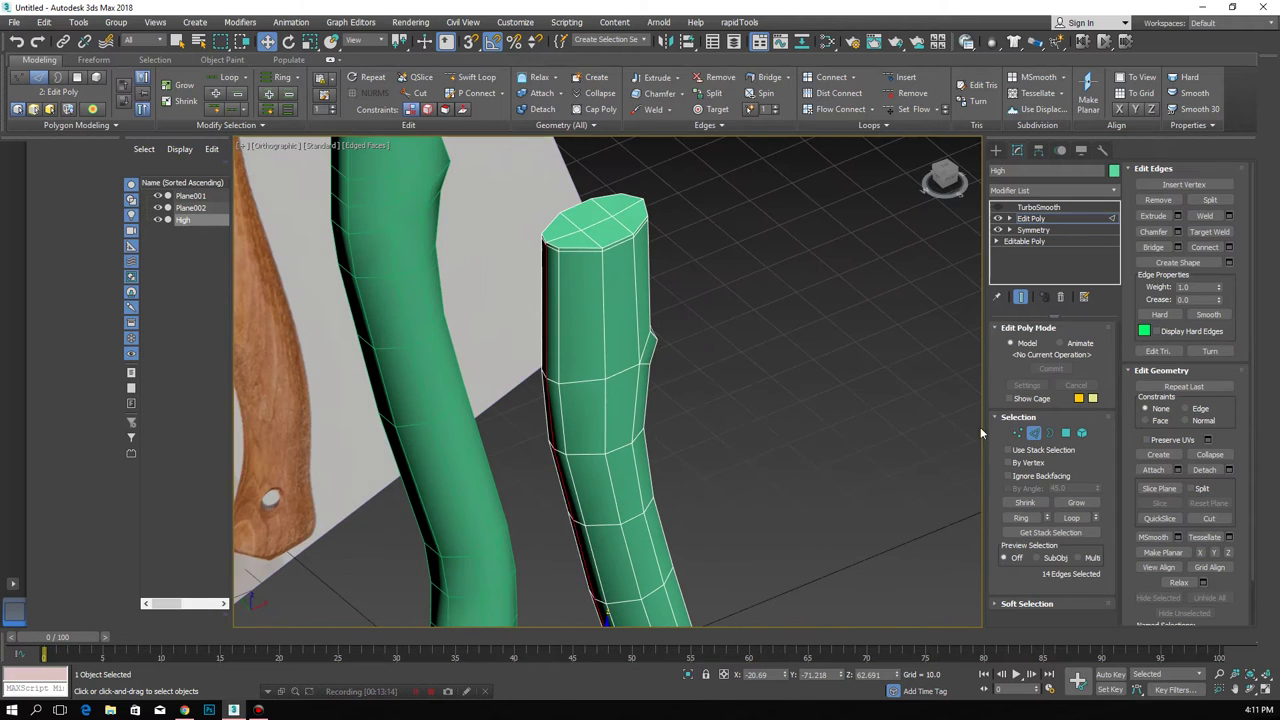
pyautogui.click(1028, 207)
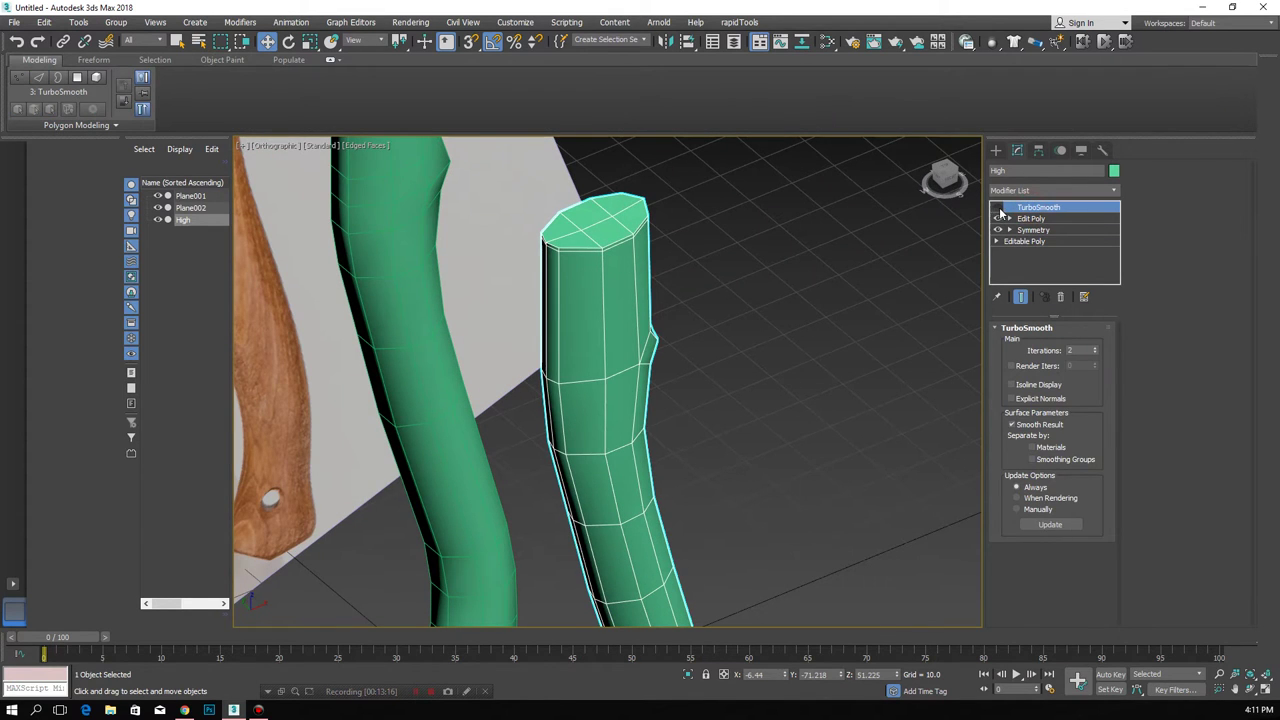
# - Select the handle's top cap polygons in Edit Poly and frame them
pyautogui.click(997, 208)
pyautogui.click(997, 208)
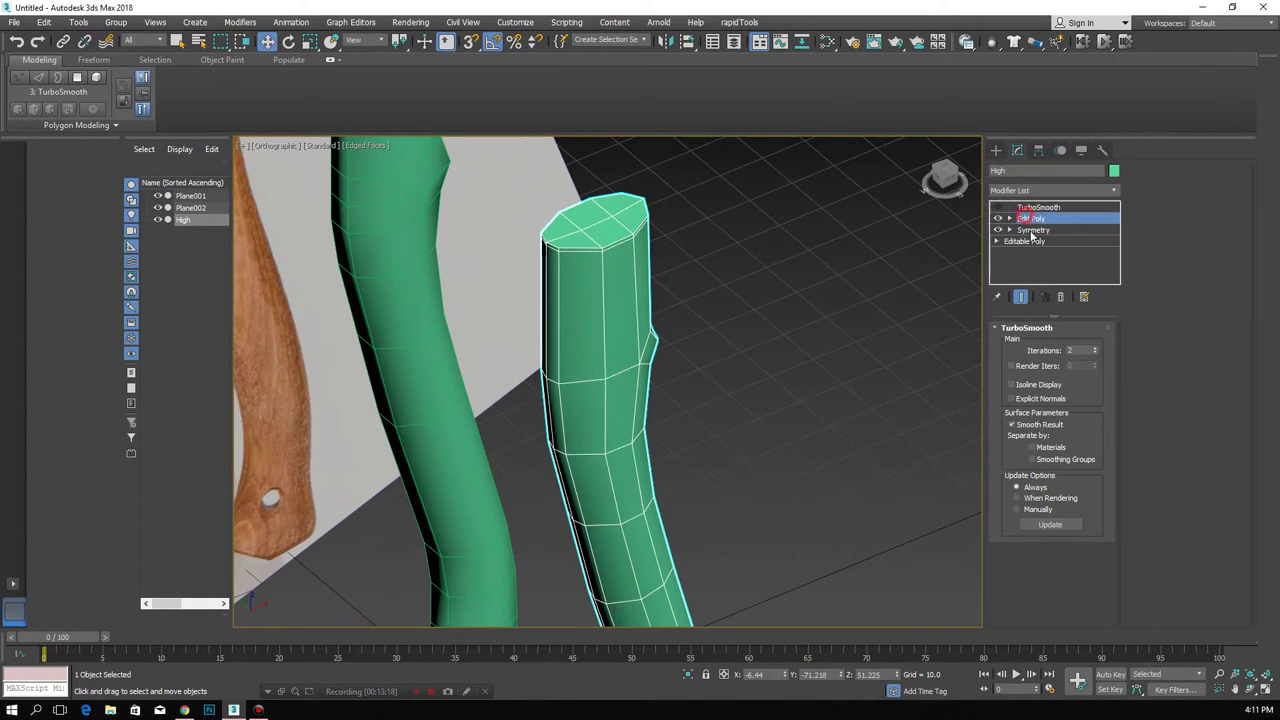
pyautogui.click(1030, 218)
pyautogui.click(597, 212)
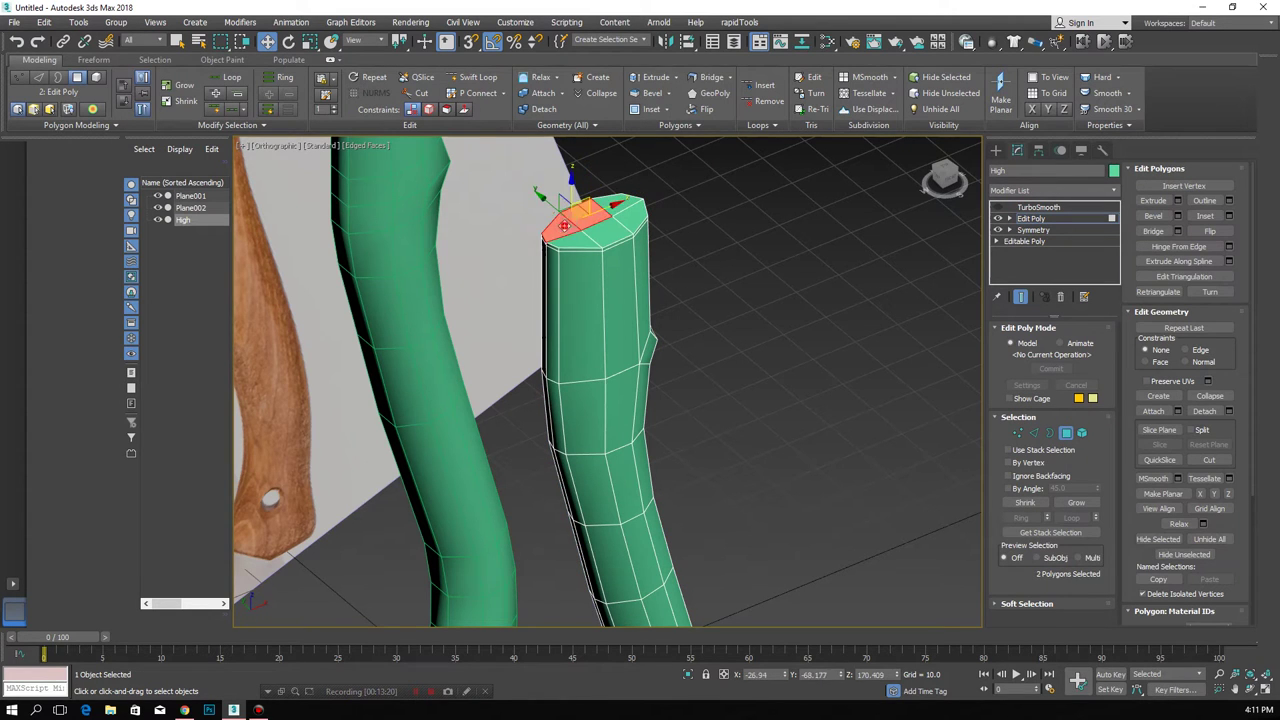
pyautogui.press('z')
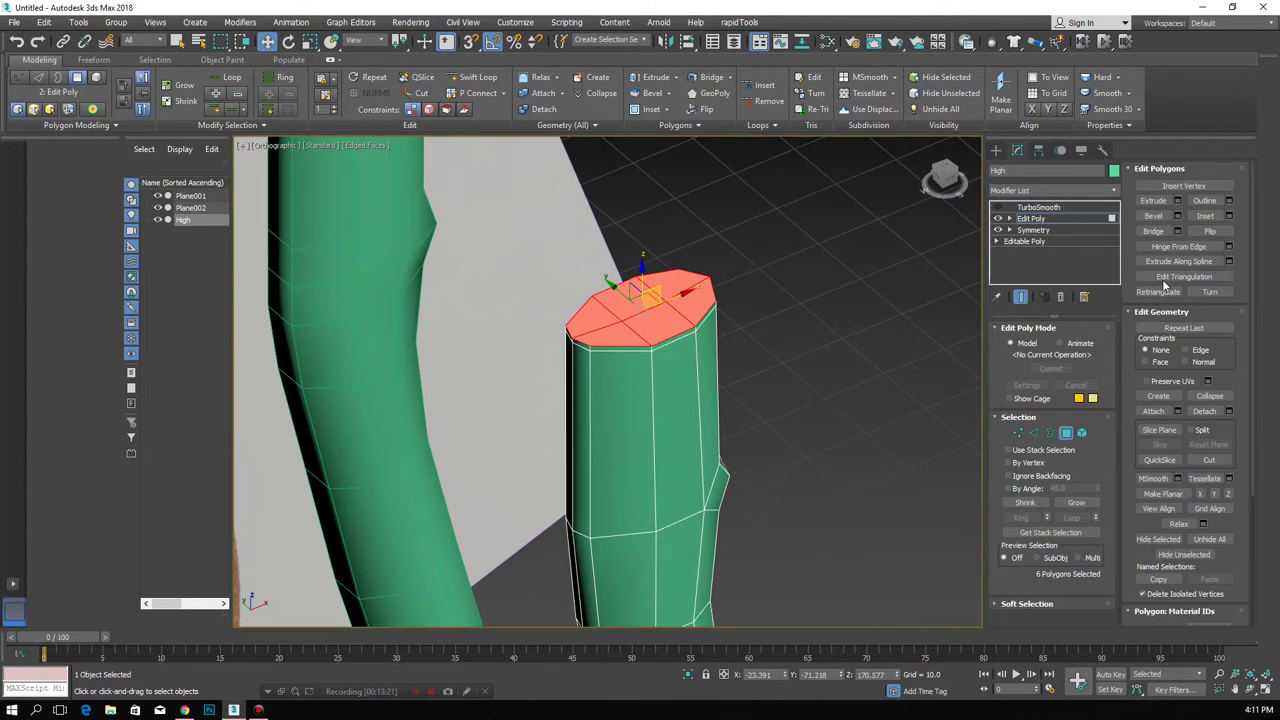
# - Inset the top cap polygons and commit the inset
pyautogui.click(1229, 216)
pyautogui.moveTo(616, 408); pyautogui.dragTo(626, 327)
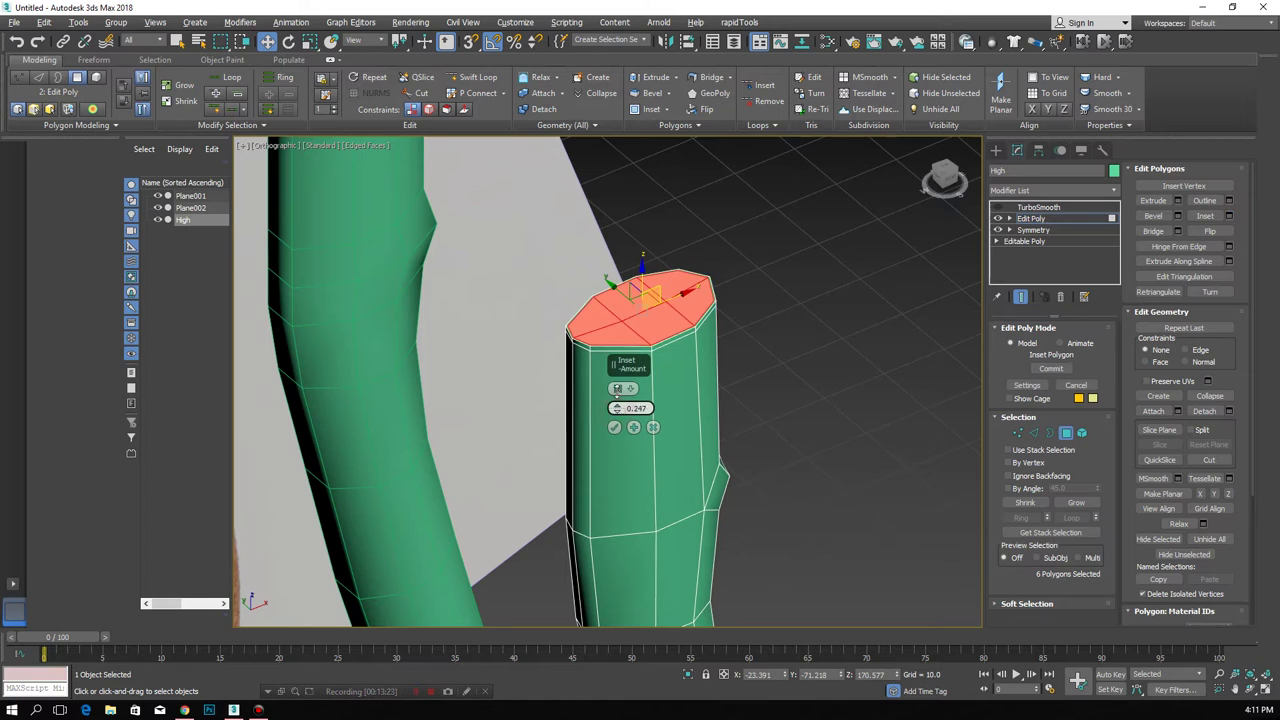
pyautogui.click(614, 427)
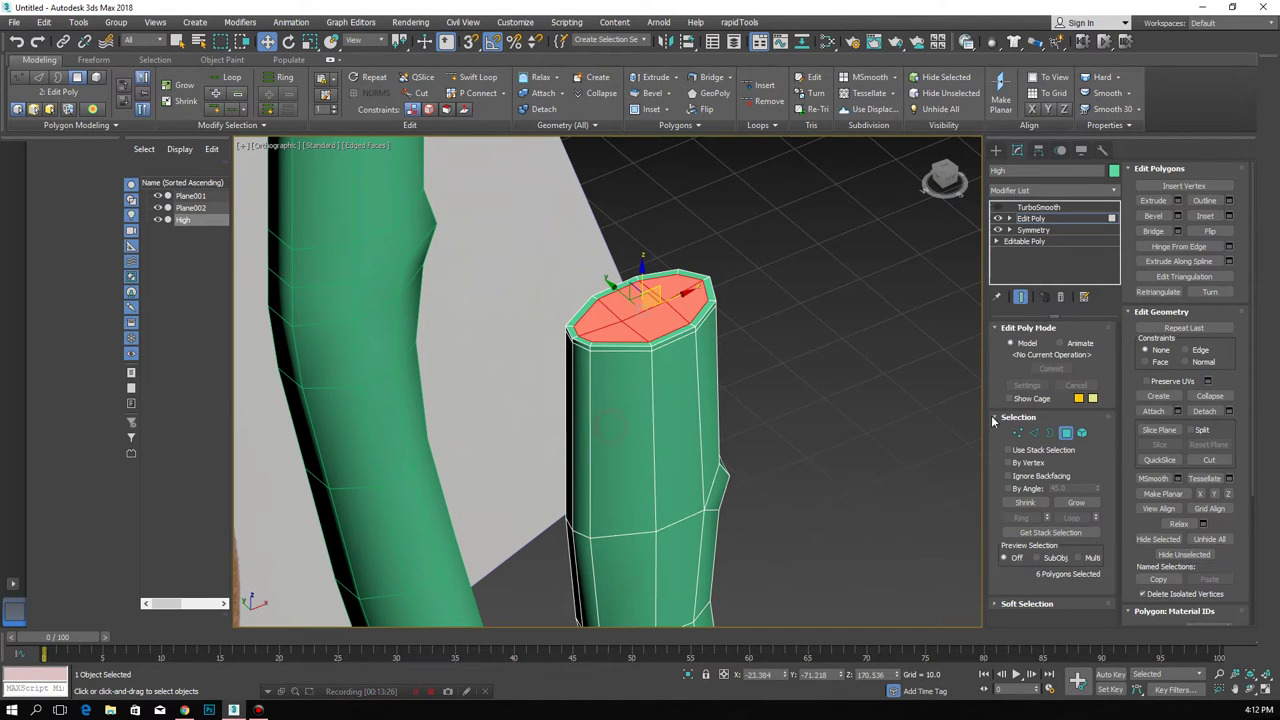
pyautogui.click(1066, 433)
# - Re-enable TurboSmooth and orbit to review the handle's rounded top
pyautogui.click(1038, 207)
pyautogui.click(996, 207)
pyautogui.click(771, 363)
pyautogui.click(709, 400)
pyautogui.press('F4')
pyautogui.scroll(-3, 747, 456)
pyautogui.moveTo(747, 456)
pyautogui.keyDown('alt'); pyautogui.mouseDown(button='middle')
pyautogui.moveTo(649, 445)
pyautogui.moveTo(687, 452)
pyautogui.moveTo(723, 371)
pyautogui.moveTo(731, 385)
pyautogui.mouseUp(button='middle'); pyautogui.keyUp('alt')
pyautogui.moveTo(674, 424)
pyautogui.keyDown('alt'); pyautogui.mouseDown(button='middle')
pyautogui.moveTo(529, 409)
pyautogui.moveTo(517, 420)
pyautogui.moveTo(644, 429)
pyautogui.moveTo(662, 395)
pyautogui.mouseUp(button='middle'); pyautogui.keyUp('alt')
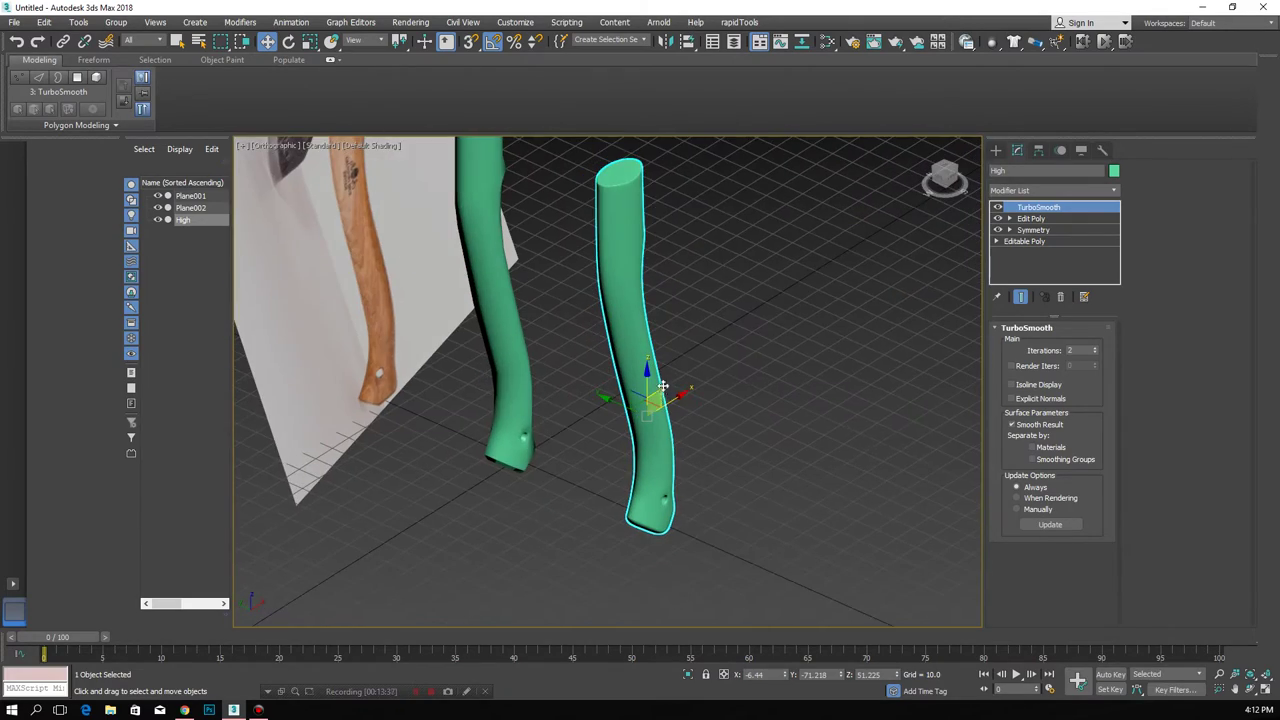
# - Hide the High and Plane002 handle objects and switch to the front view of the axe photo
pyautogui.keyDown('alt'); pyautogui.moveTo(545, 342); pyautogui.dragTo(590, 418, button='middle'); pyautogui.keyUp('alt')
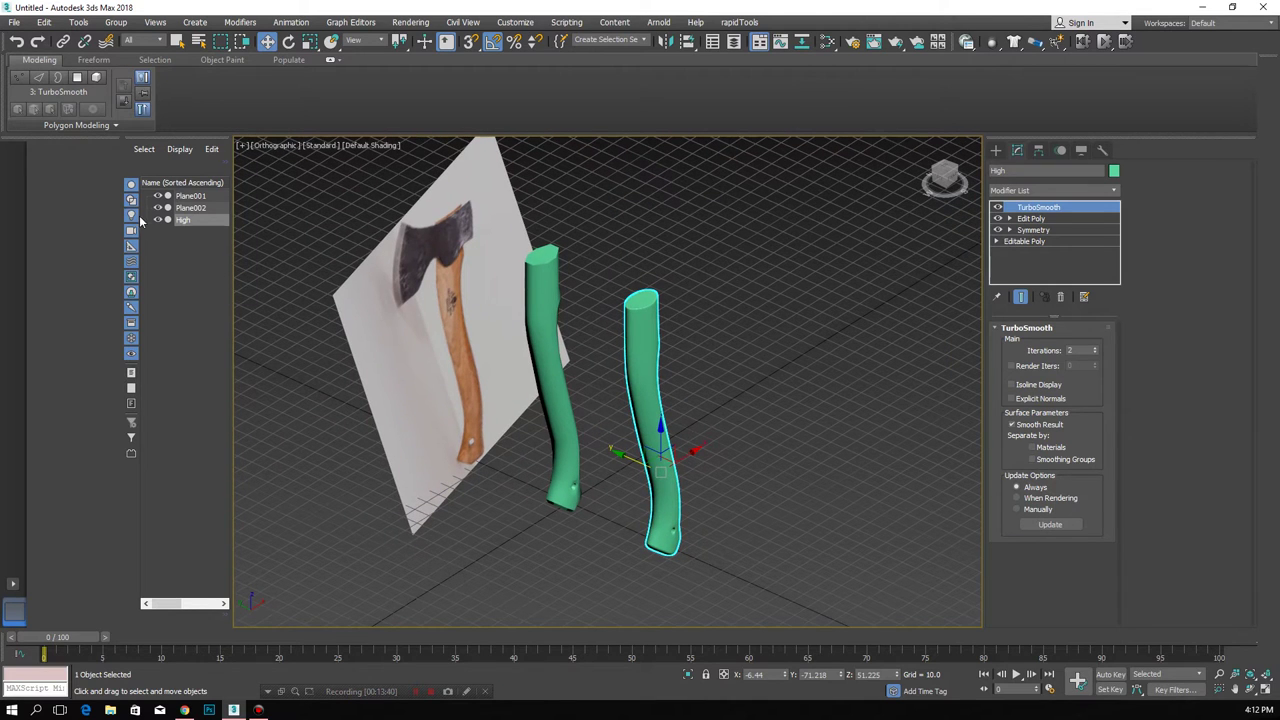
pyautogui.click(157, 219)
pyautogui.click(555, 400)
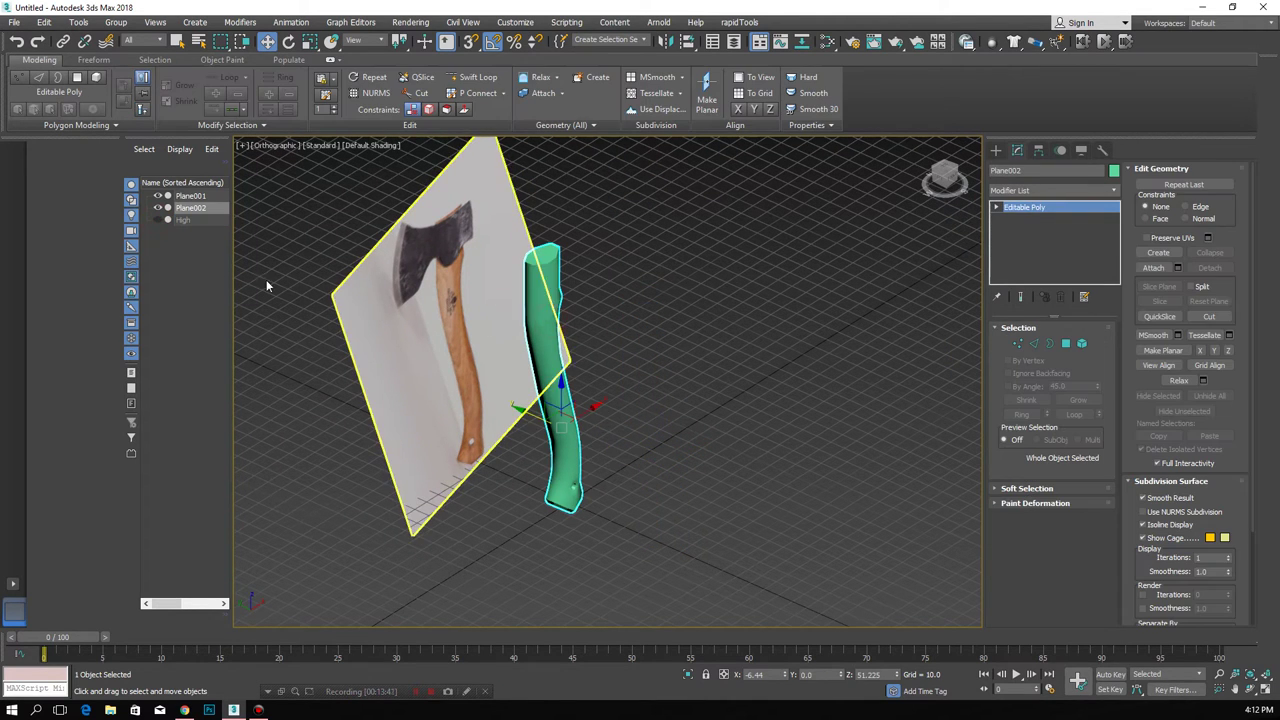
pyautogui.click(157, 207)
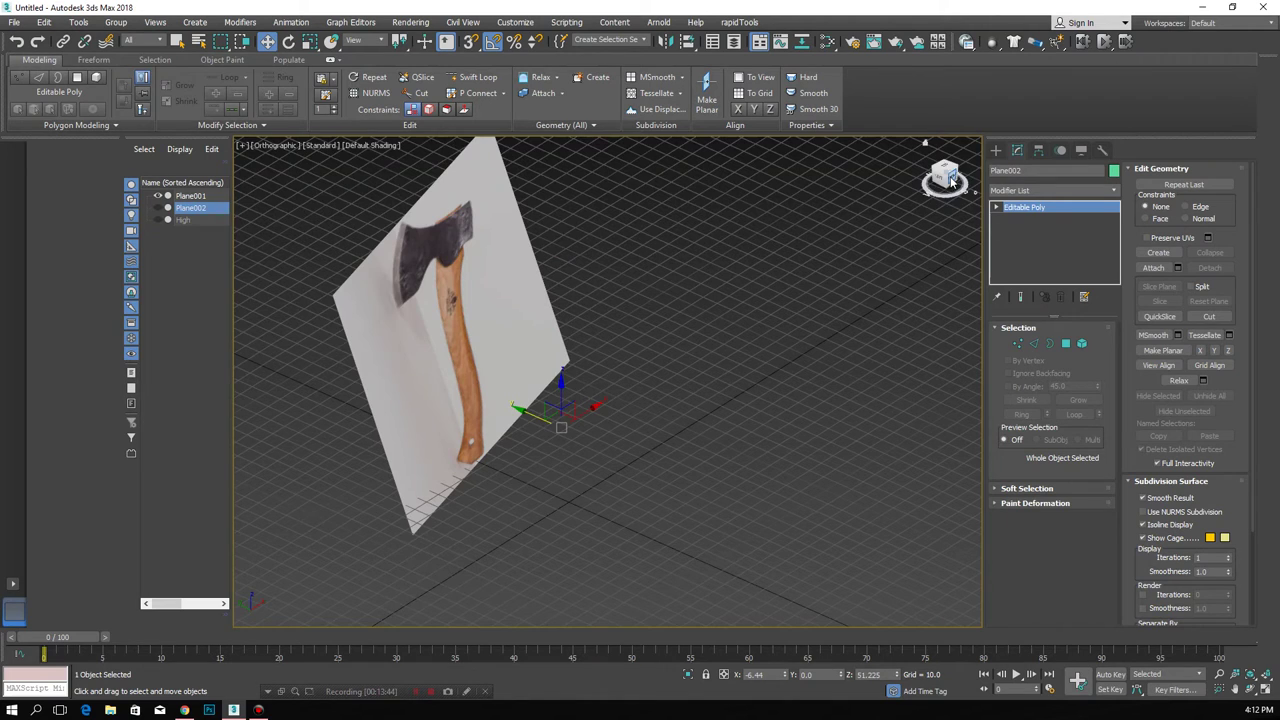
pyautogui.moveTo(945, 180); pyautogui.dragTo(808, 291)
pyautogui.press('f')
# - Create a 23.92 × 10.861 plane, Plane003, over the axe head's socket
pyautogui.click(996, 150)
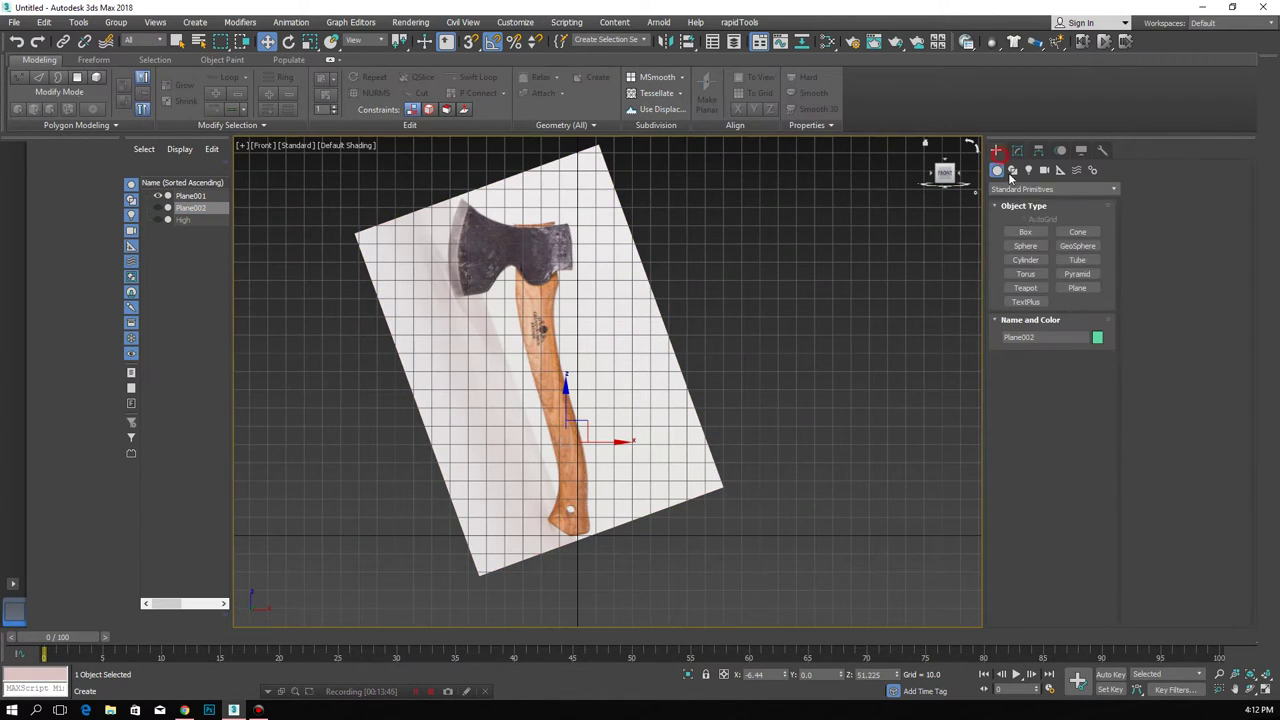
pyautogui.click(1077, 288)
pyautogui.scroll(1, 555, 303)
pyautogui.scroll(4, 555, 303)
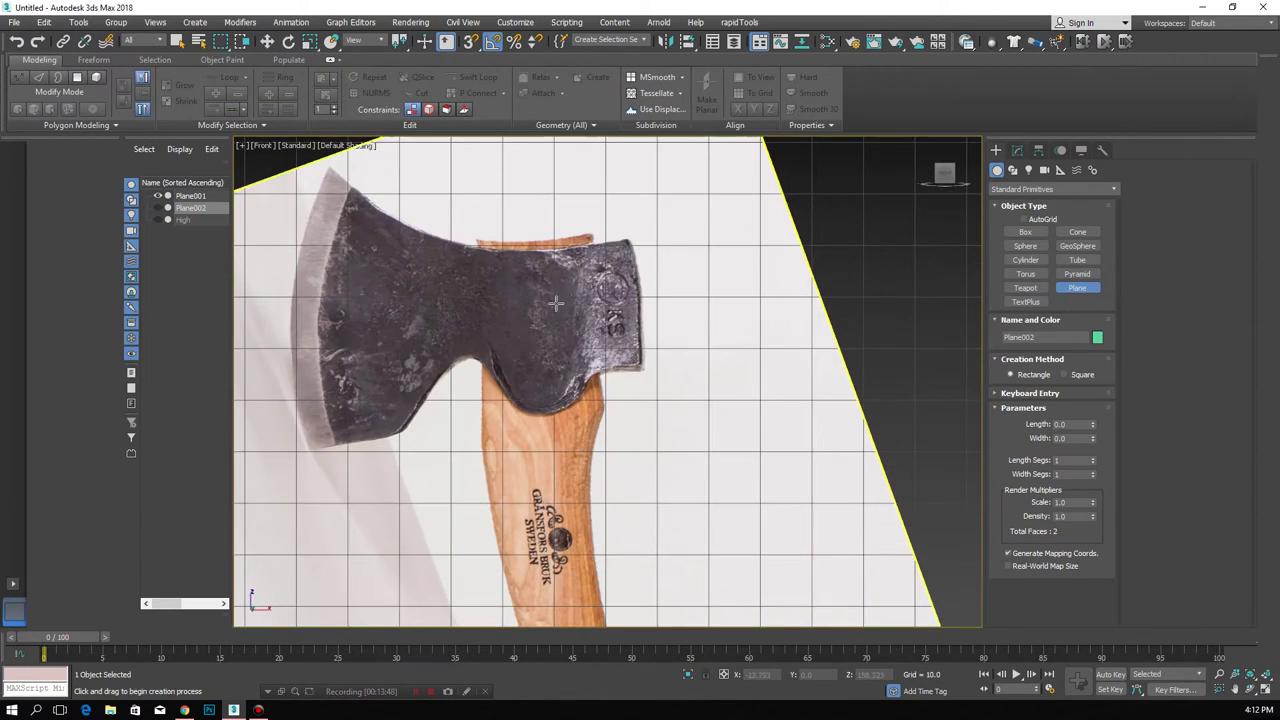
pyautogui.moveTo(581, 245); pyautogui.dragTo(638, 370)
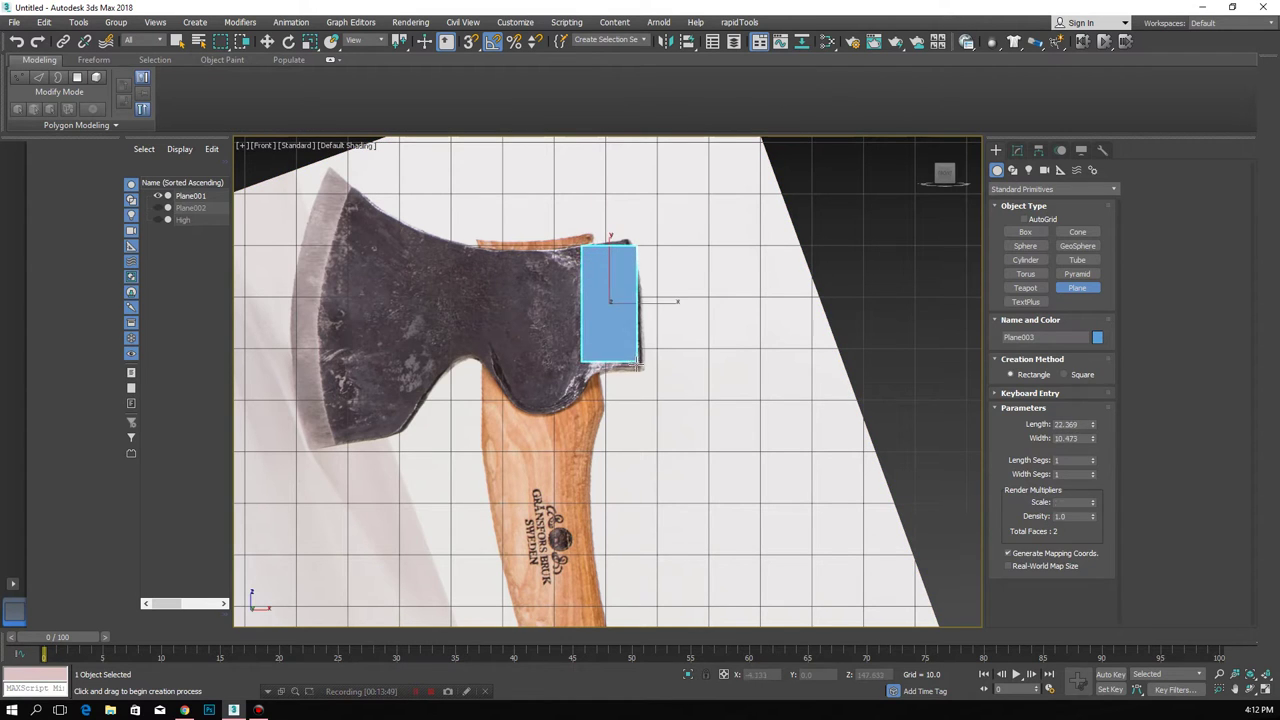
# - Show Plane003's parameters with Edged Faces display on, and bring up its context menu
pyautogui.press('w')
pyautogui.click(1017, 150)
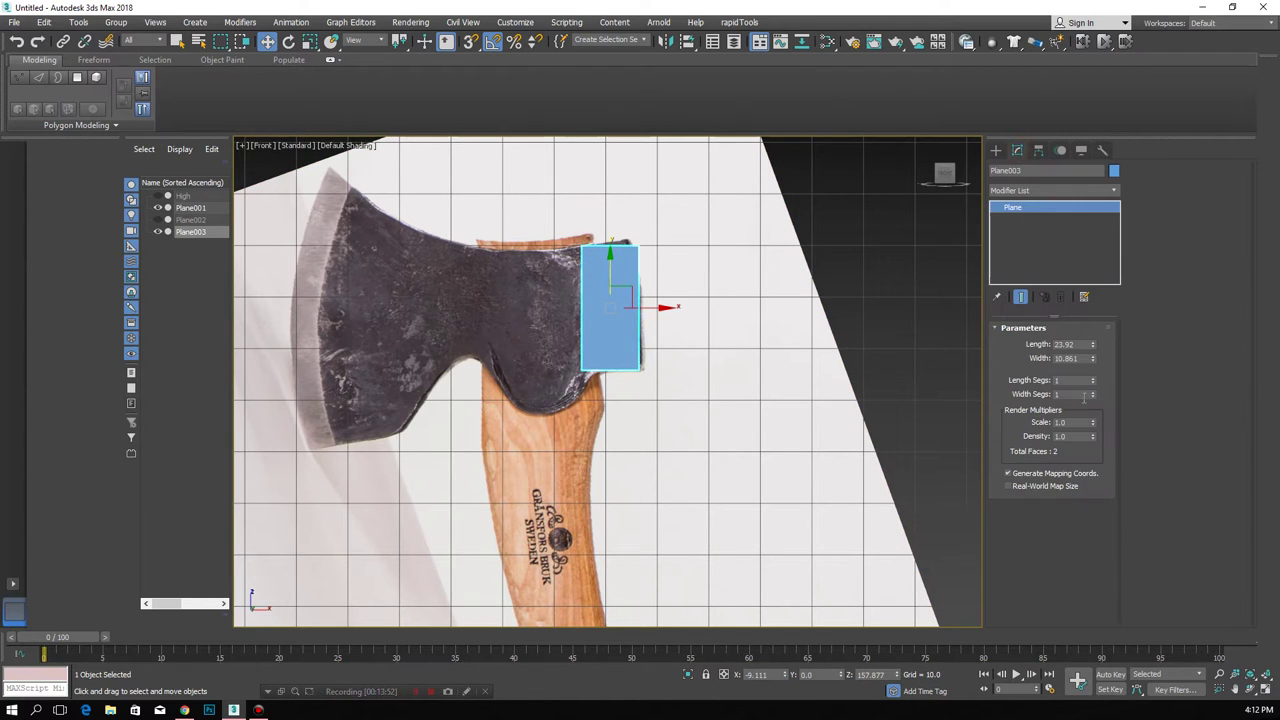
pyautogui.press('F4')
pyautogui.moveTo(500, 209); pyautogui.dragTo(484, 225, button='middle')
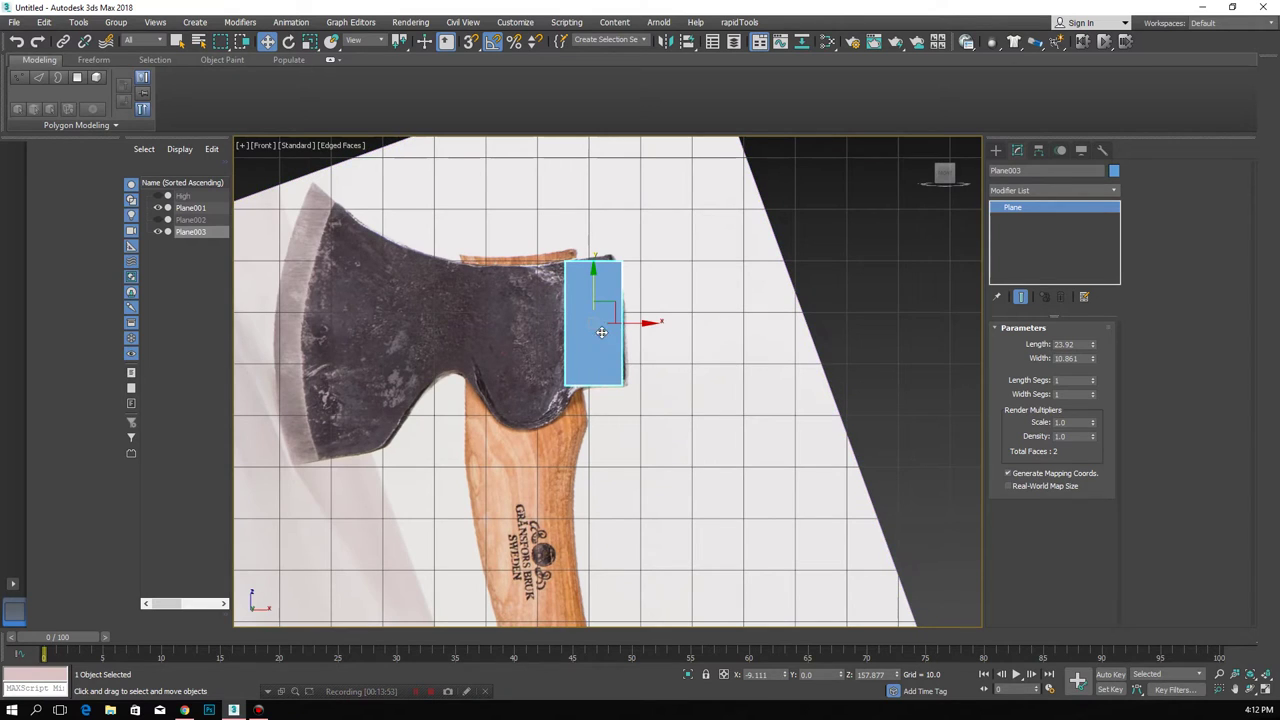
pyautogui.rightClick(600, 305)
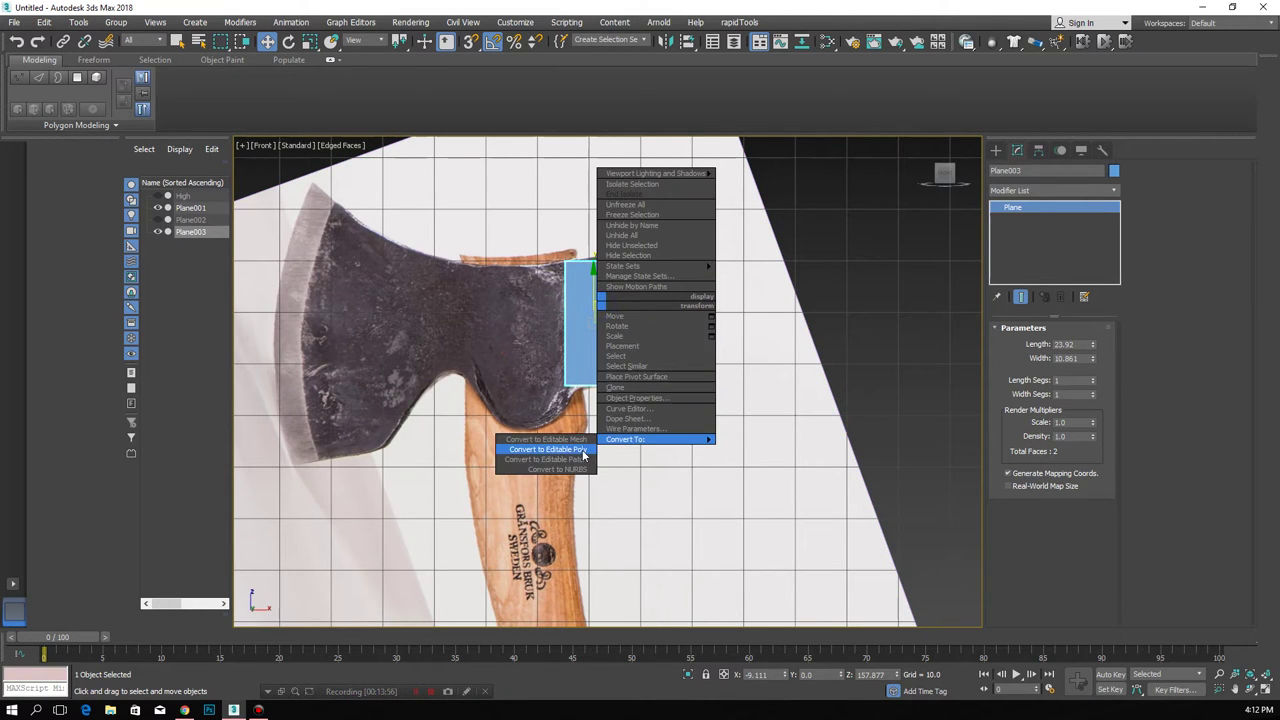
# - Convert Plane003 to Editable Poly and make it see-through with Alt+X
pyautogui.click(550, 453)
pyautogui.click(1018, 344)
pyautogui.click(616, 258)
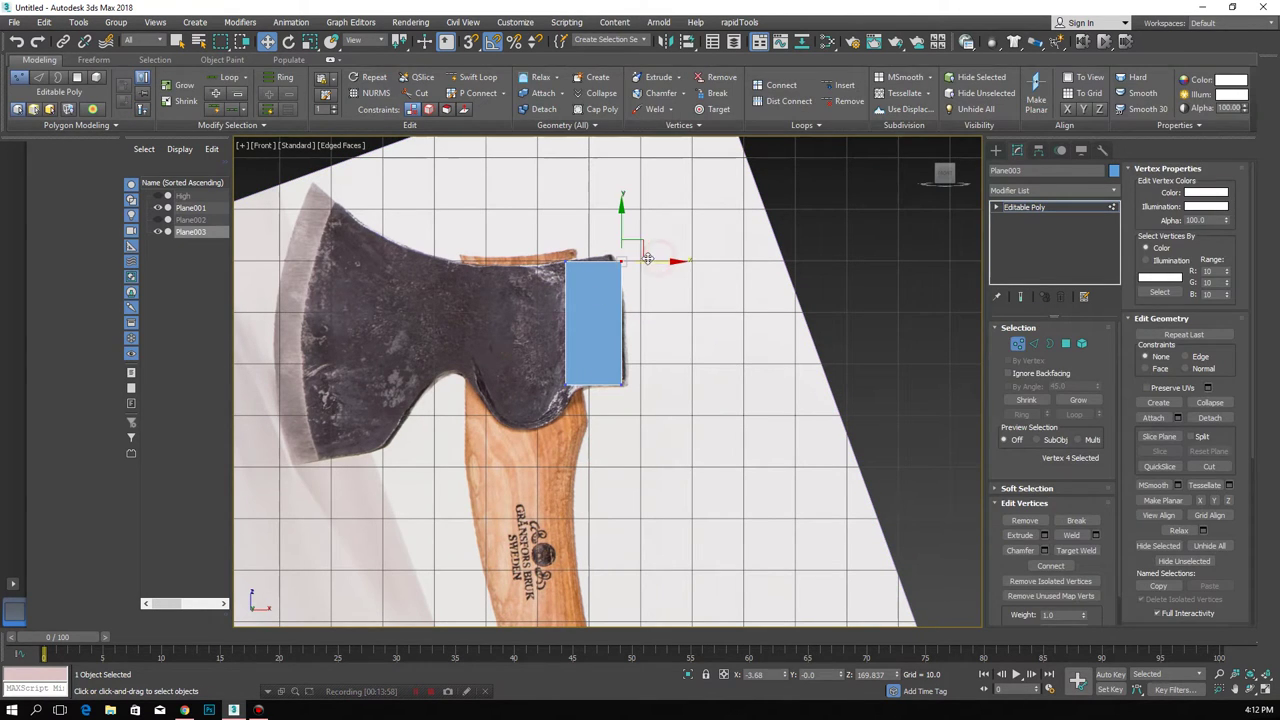
pyautogui.hotkey('alt', 'x')
pyautogui.moveTo(641, 406); pyautogui.dragTo(640, 400)
pyautogui.moveTo(545, 369)
pyautogui.mouseDown()
pyautogui.moveTo(584, 388)
pyautogui.moveTo(598, 371)
pyautogui.mouseUp()
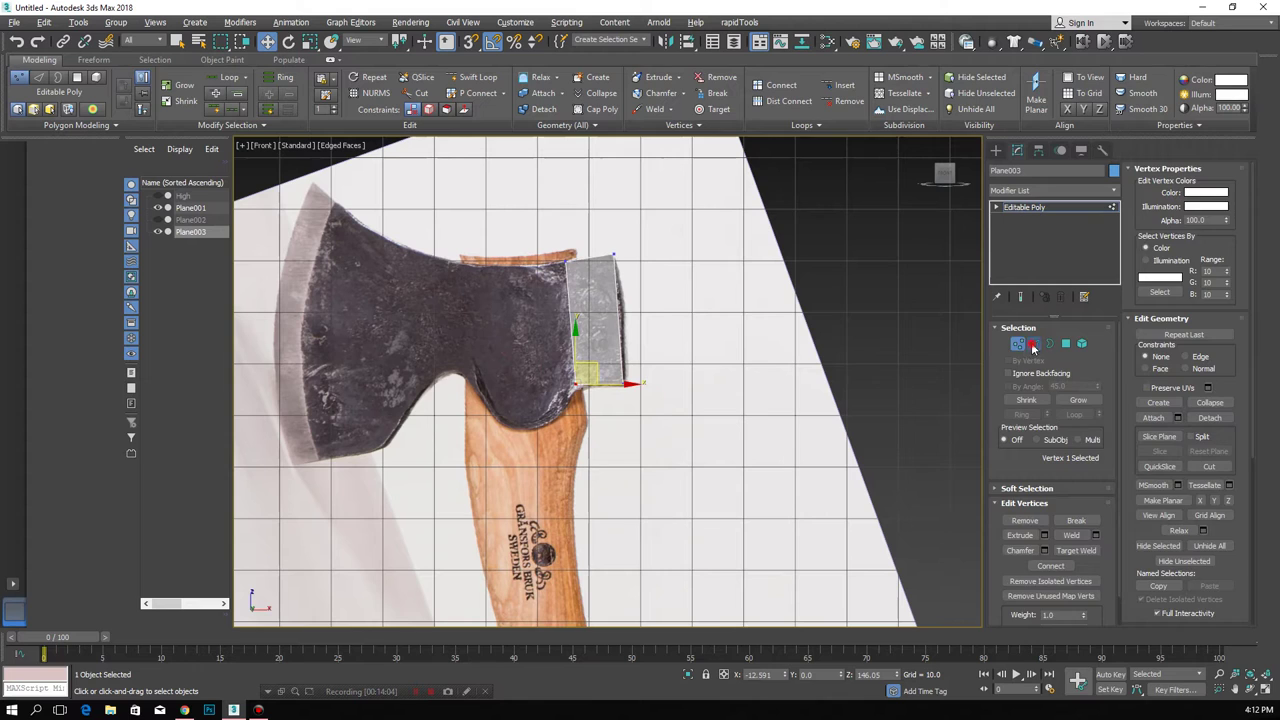
# - Extend the poly leftward over the axe head and raise its new bottom-left vertex slightly
pyautogui.click(1033, 347)
pyautogui.keyDown('shift'); pyautogui.moveTo(566, 312); pyautogui.dragTo(463, 314); pyautogui.keyUp('shift')
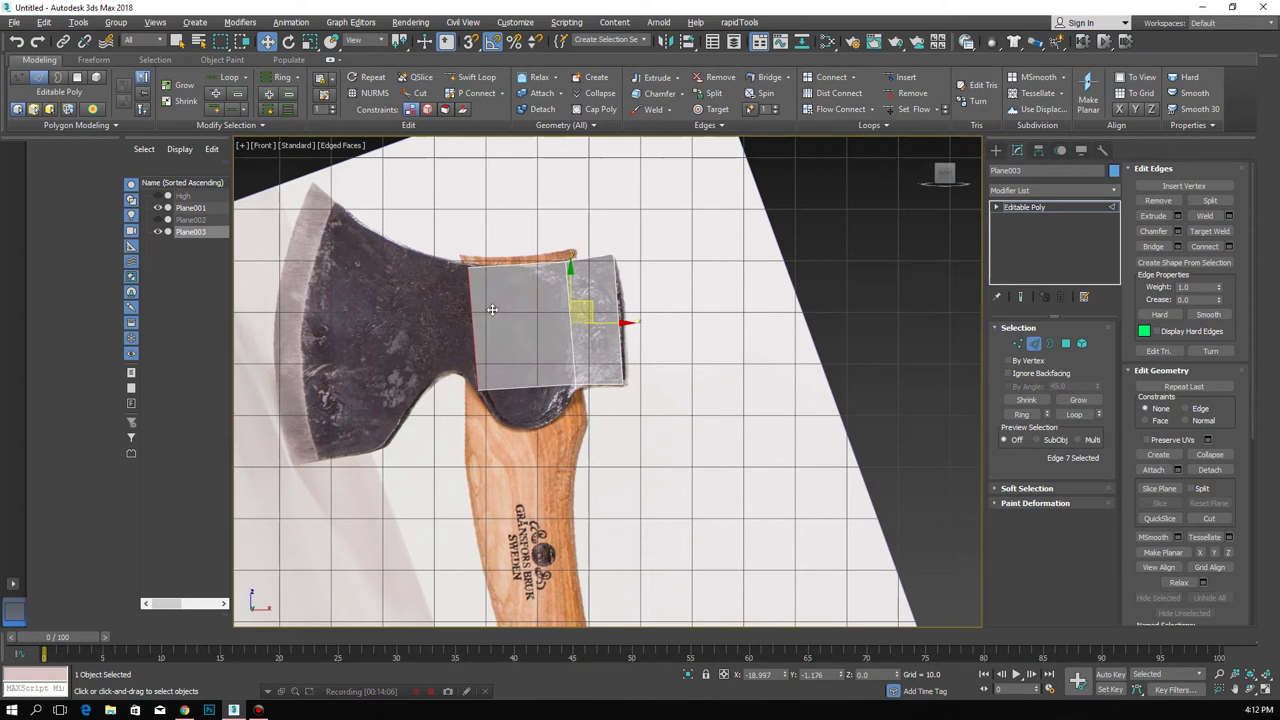
pyautogui.click(1017, 344)
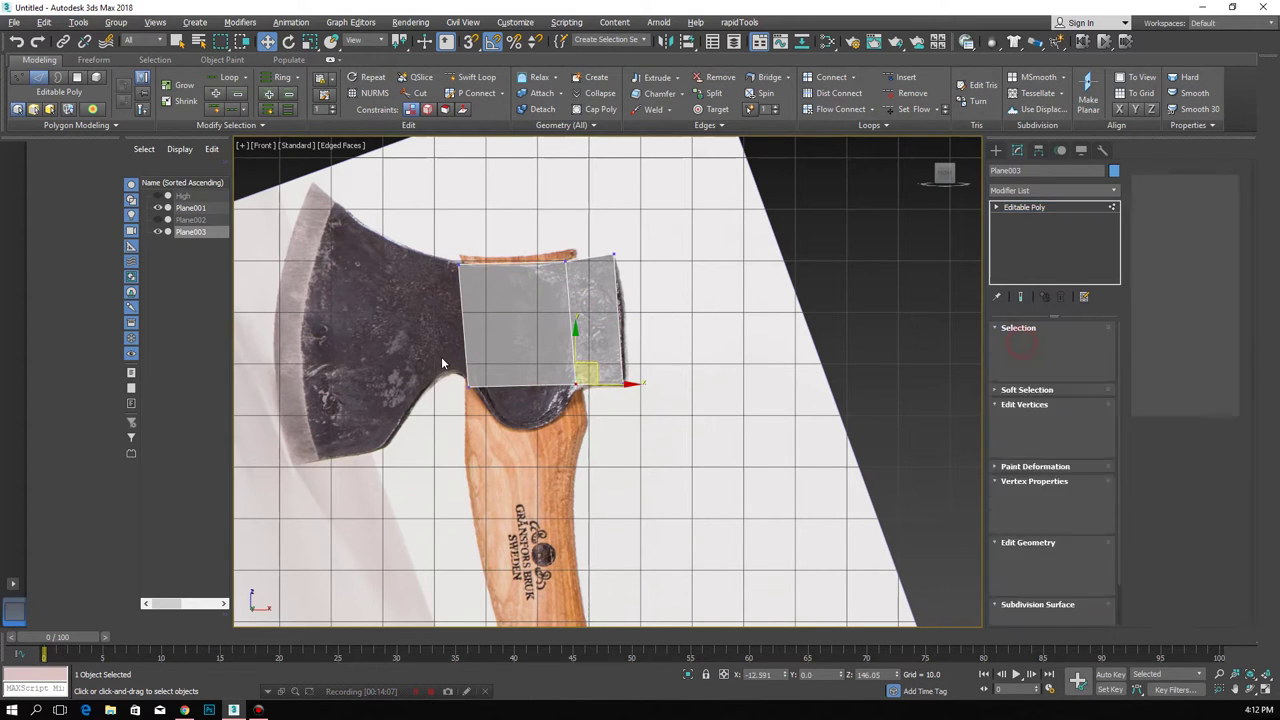
pyautogui.click(467, 383)
pyautogui.moveTo(482, 364); pyautogui.dragTo(478, 351)
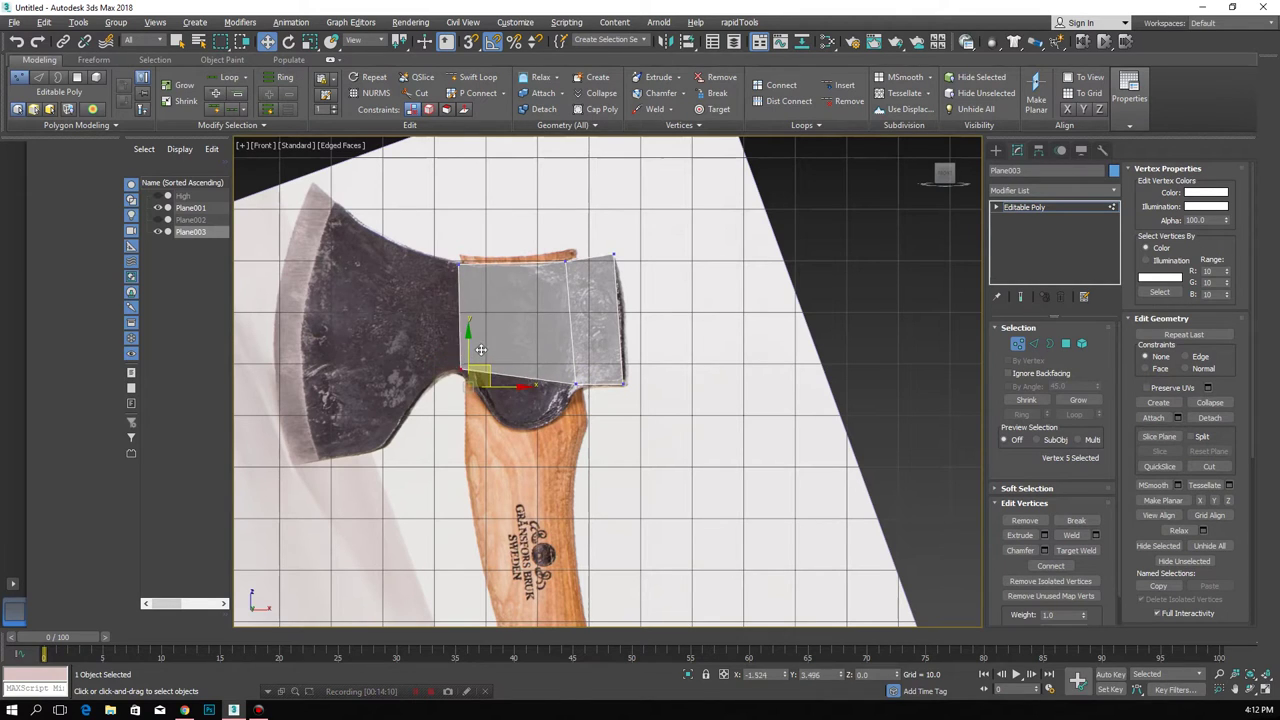
# - Add a vertical edge loop and stretch the bottom edges down over the handle top
pyautogui.hotkey('shift', 'alt', 'w')
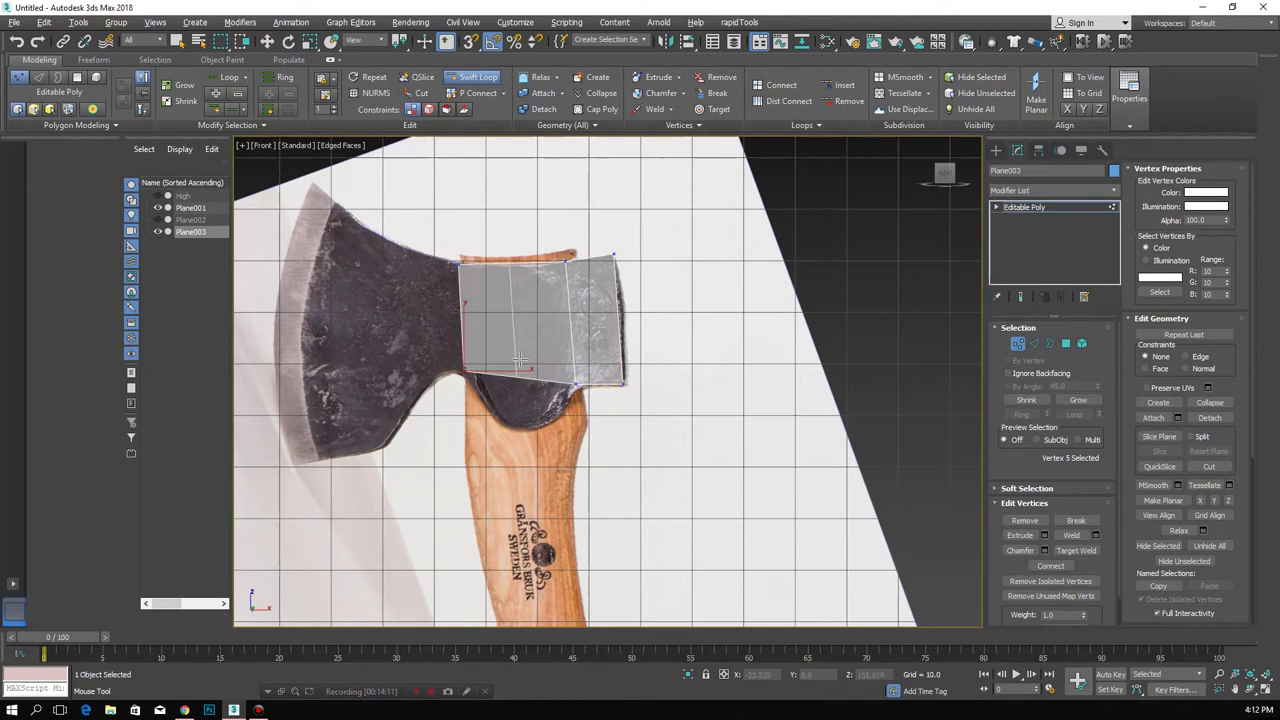
pyautogui.click(520, 366)
pyautogui.rightClick(545, 408)
pyautogui.click(1034, 344)
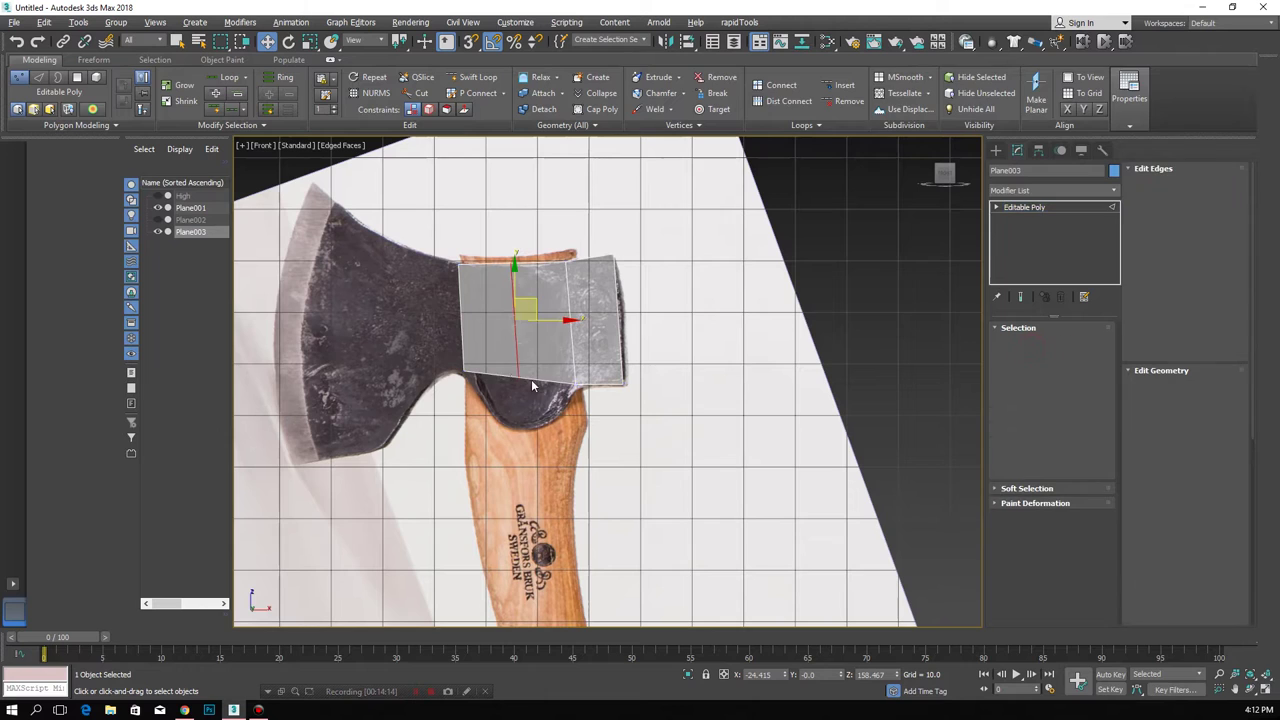
pyautogui.click(503, 379)
pyautogui.moveTo(523, 341); pyautogui.dragTo(523, 388)
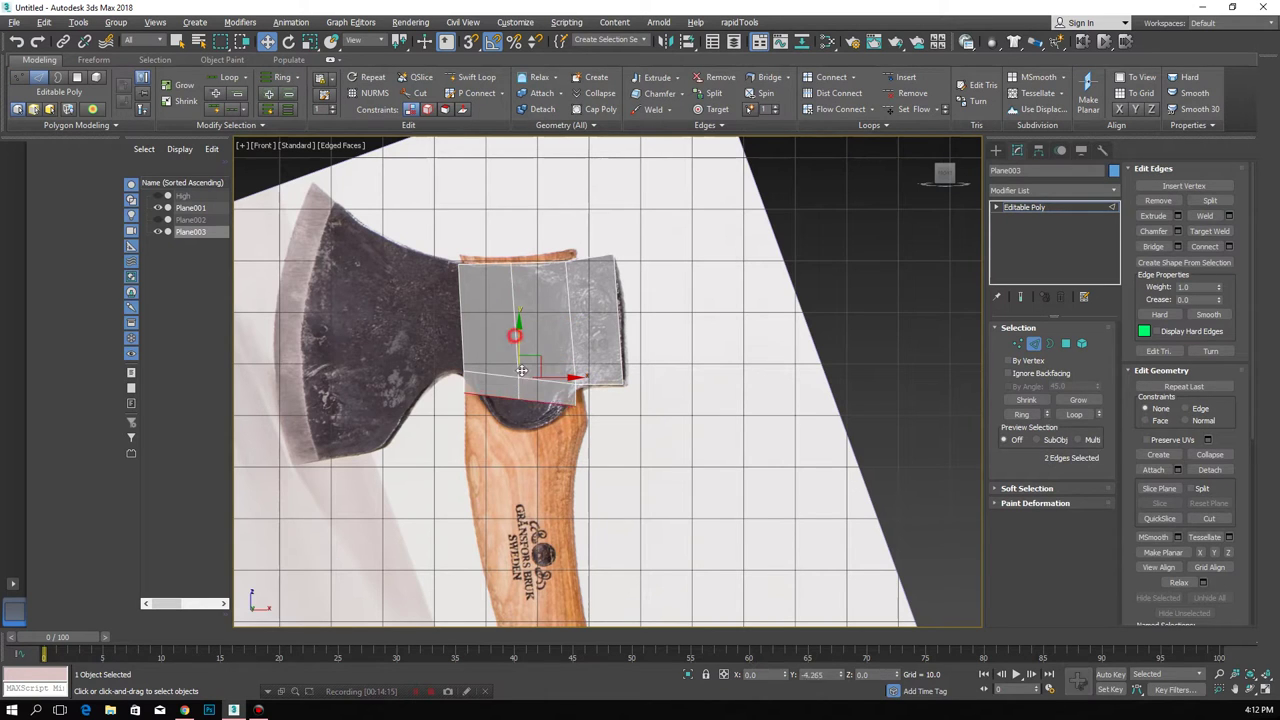
# - Adjust the lower vertices, pulling the lower-right corner into the socket's notch
pyautogui.click(1018, 344)
pyautogui.click(577, 381)
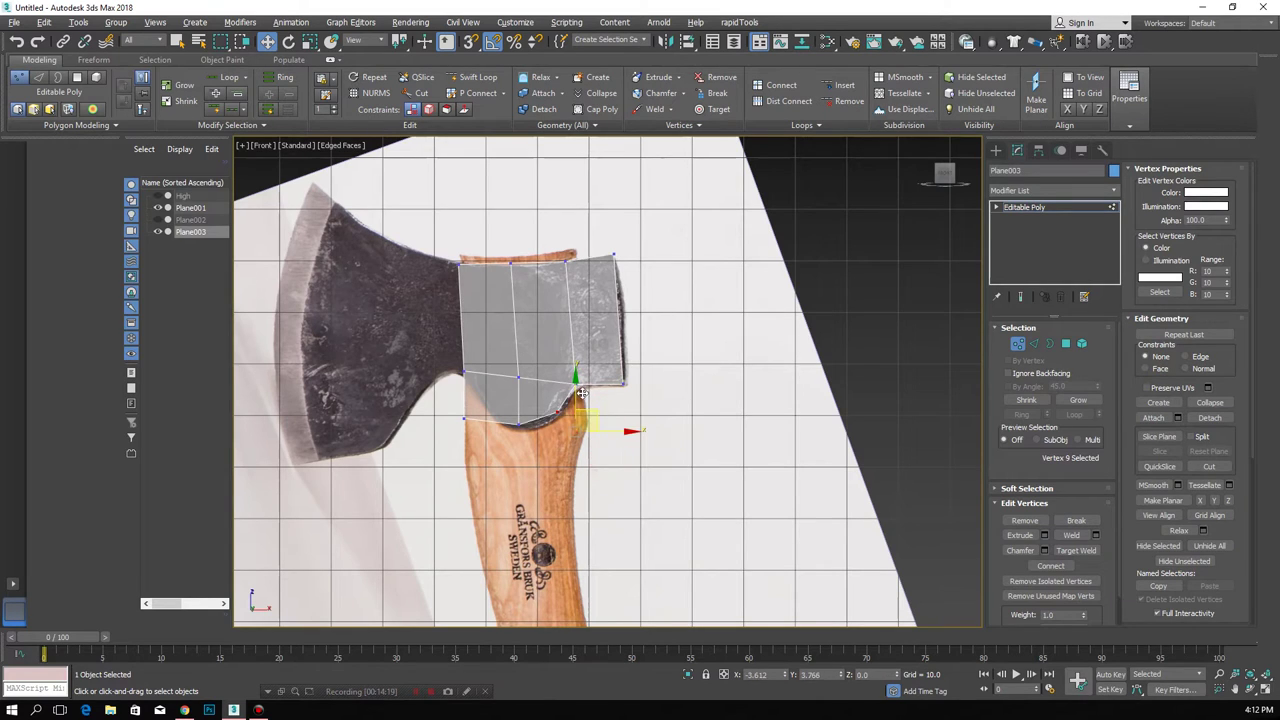
pyautogui.moveTo(443, 401)
pyautogui.mouseDown()
pyautogui.moveTo(476, 432)
pyautogui.moveTo(503, 387)
pyautogui.mouseUp()
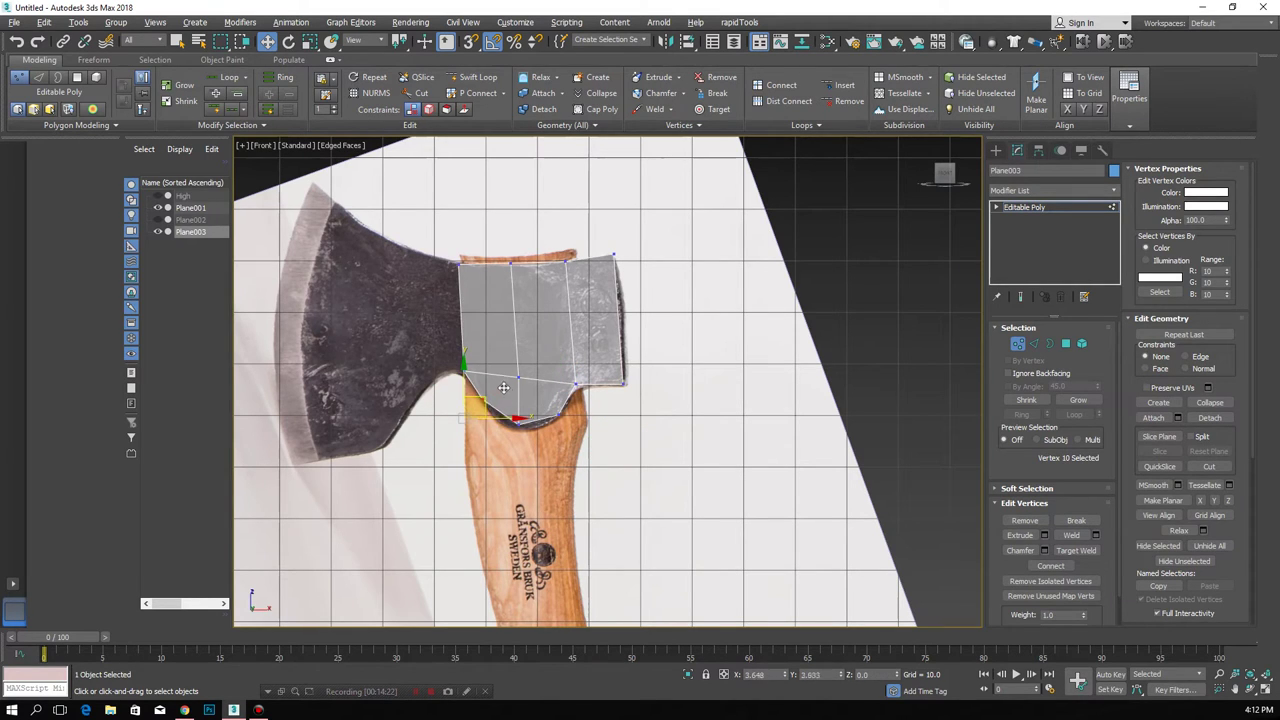
pyautogui.click(578, 398)
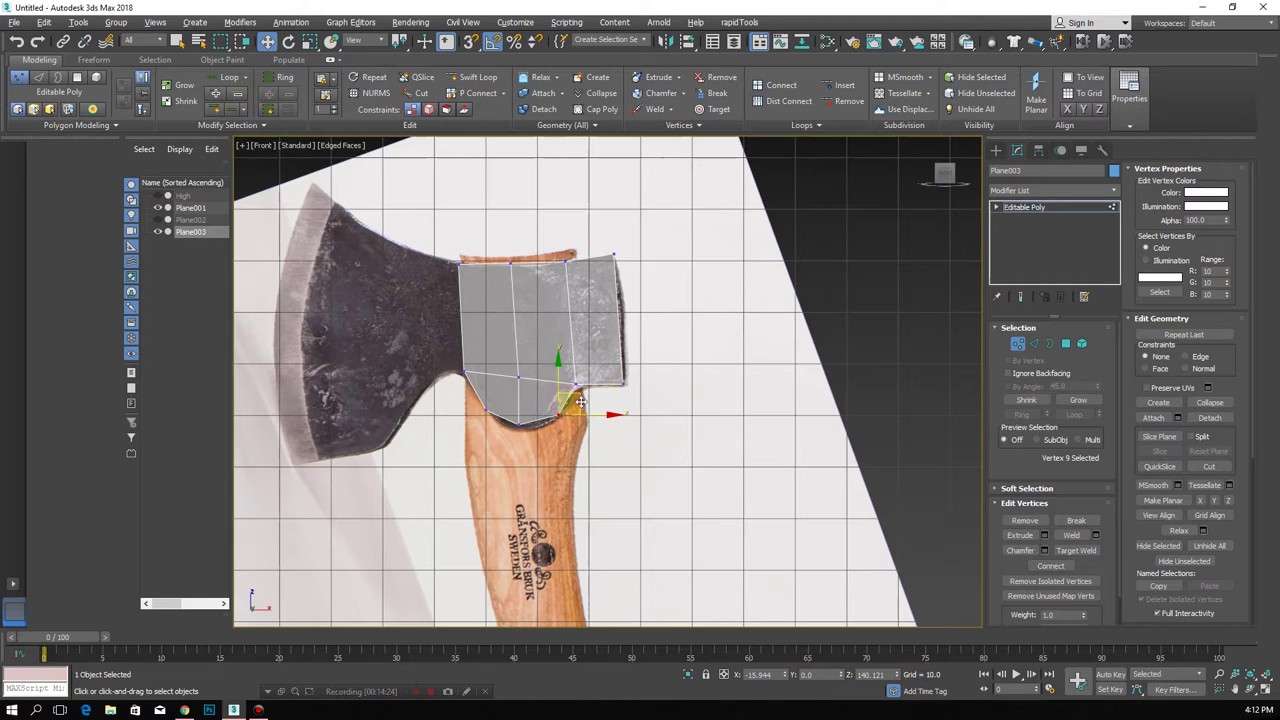
pyautogui.moveTo(548, 413); pyautogui.dragTo(565, 419)
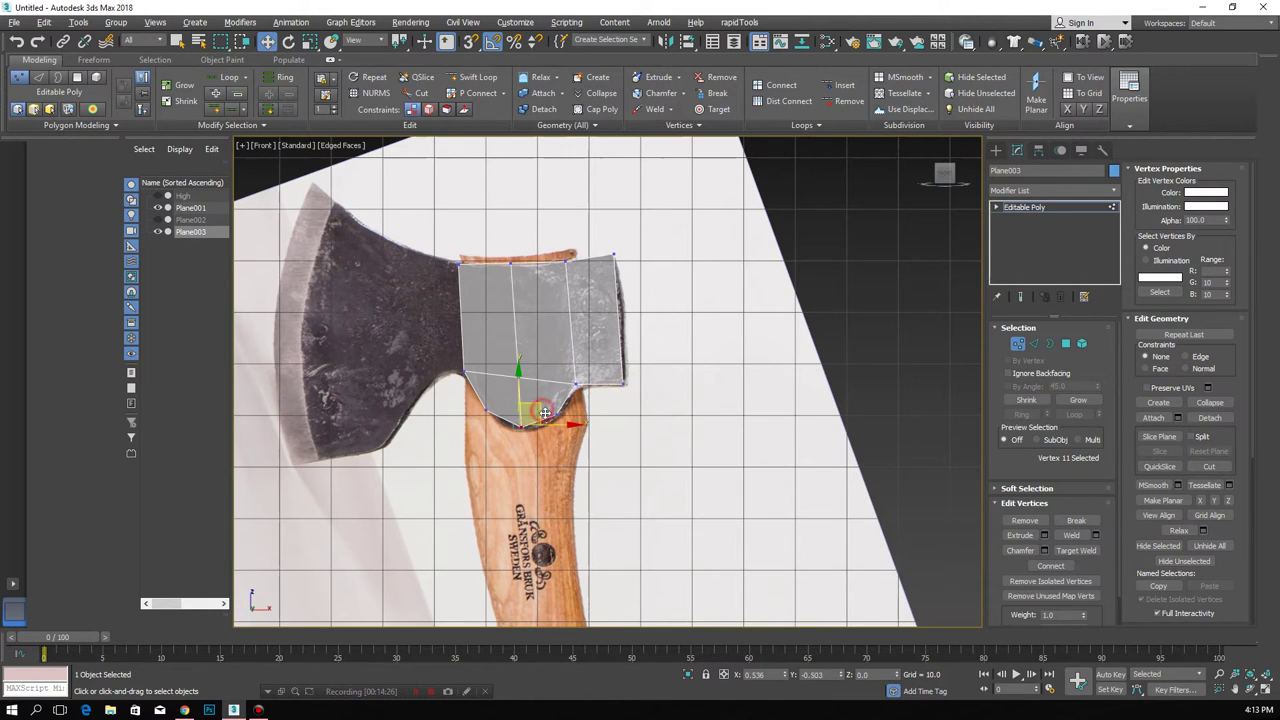
pyautogui.moveTo(578, 401); pyautogui.dragTo(580, 401)
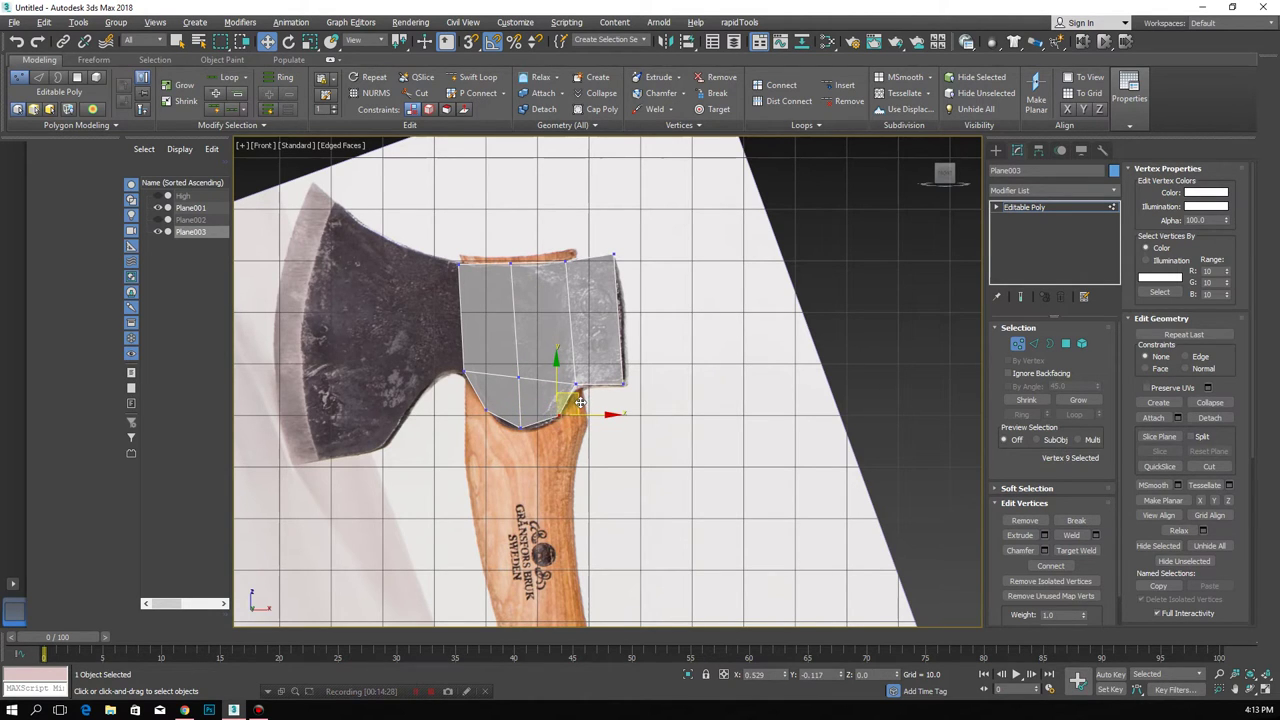
# - Nudge the top-edge vertices to follow the axe head's upper outline
pyautogui.moveTo(490, 367); pyautogui.dragTo(828, 414, button='middle')
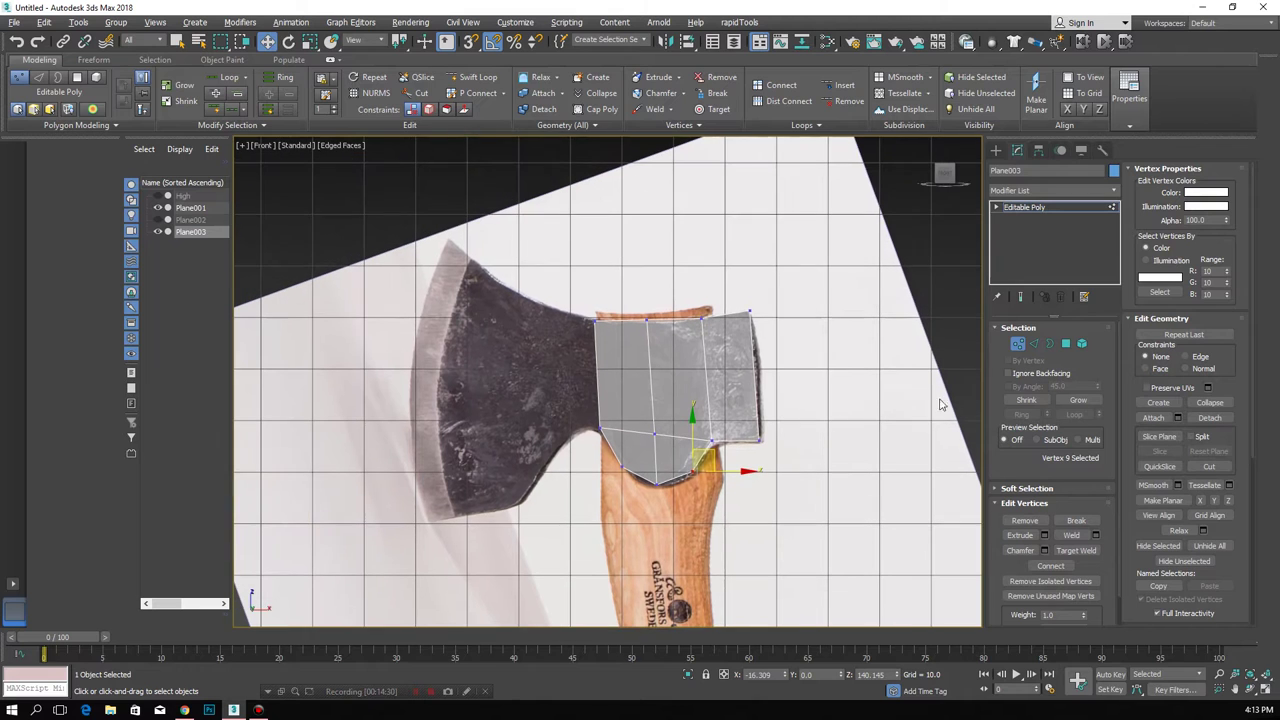
pyautogui.click(597, 321)
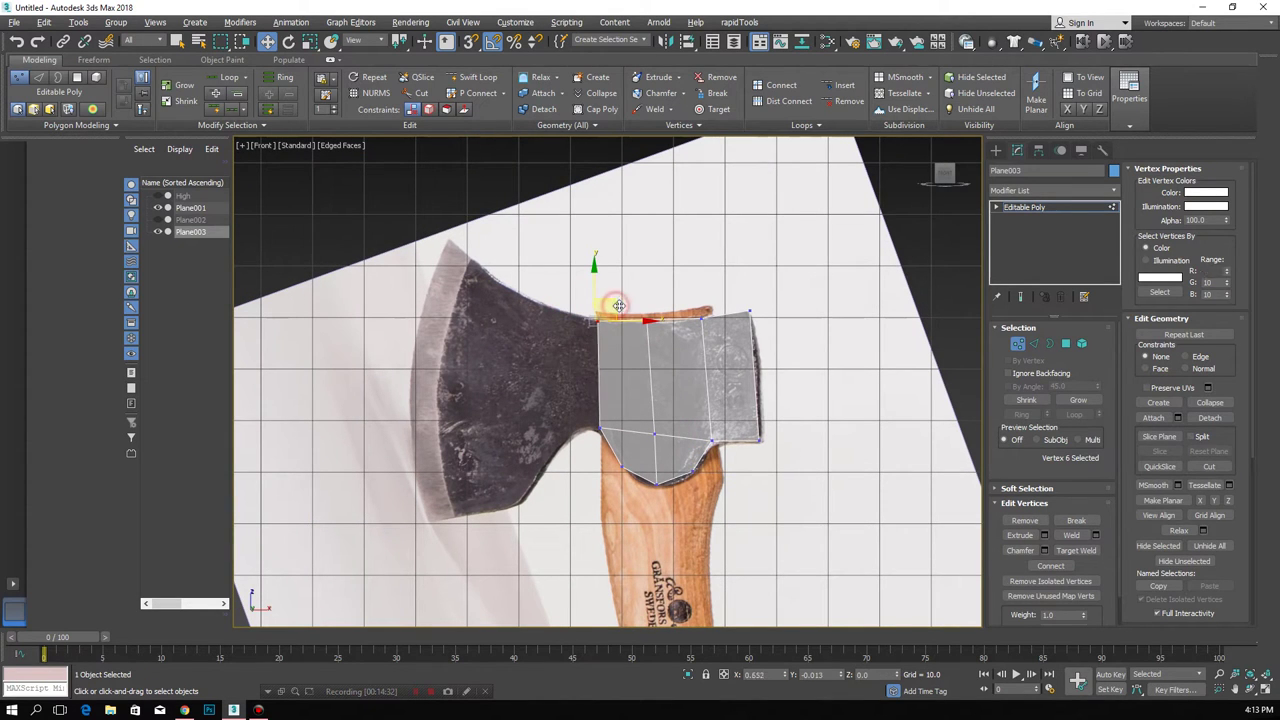
pyautogui.scroll(2, 640, 326)
pyautogui.moveTo(652, 322); pyautogui.dragTo(647, 322)
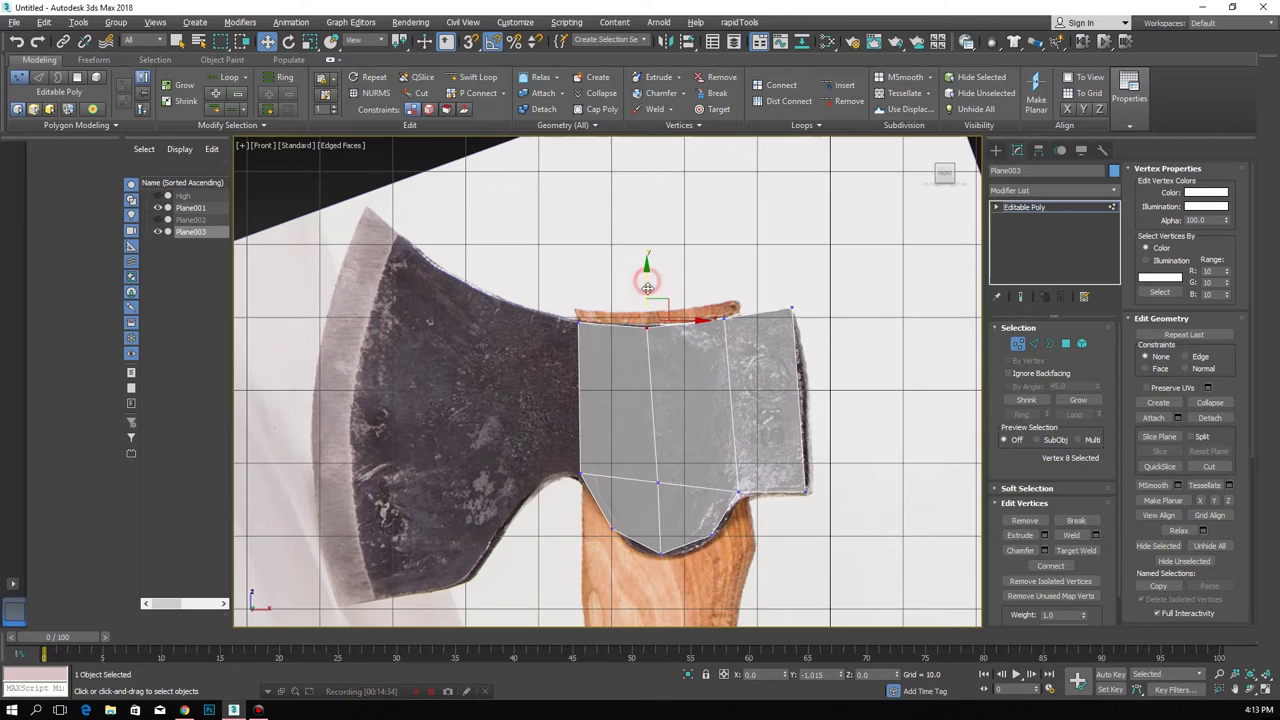
pyautogui.click(734, 312)
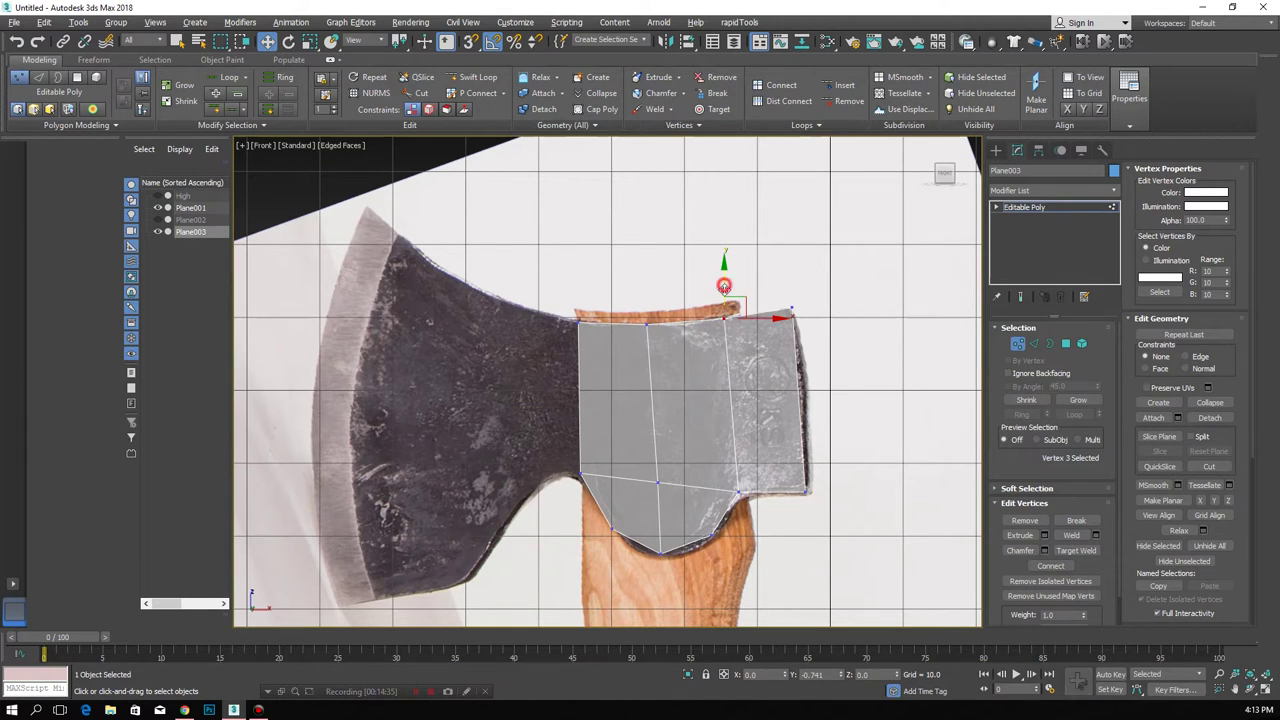
pyautogui.moveTo(641, 376); pyautogui.dragTo(738, 376, button='middle')
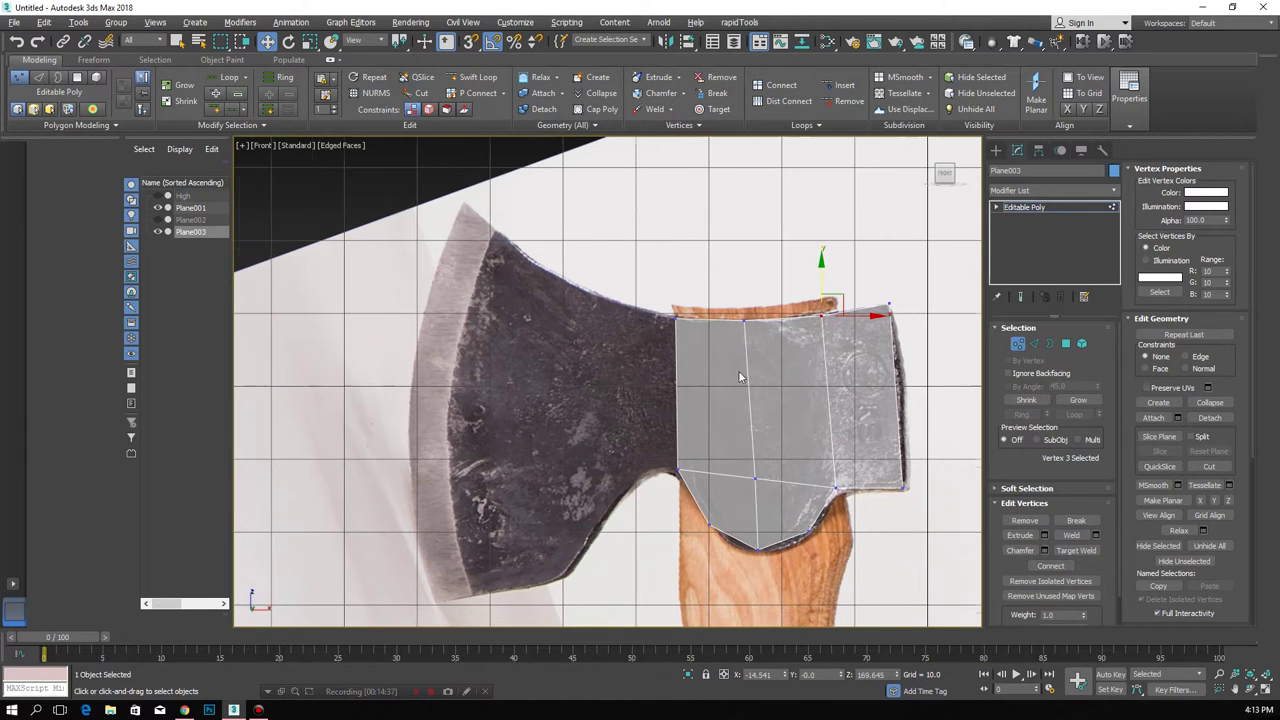
# - Extend the poly further left across the head and select its top-left vertex
pyautogui.click(1034, 344)
pyautogui.click(680, 425)
pyautogui.moveTo(705, 394); pyautogui.dragTo(669, 394)
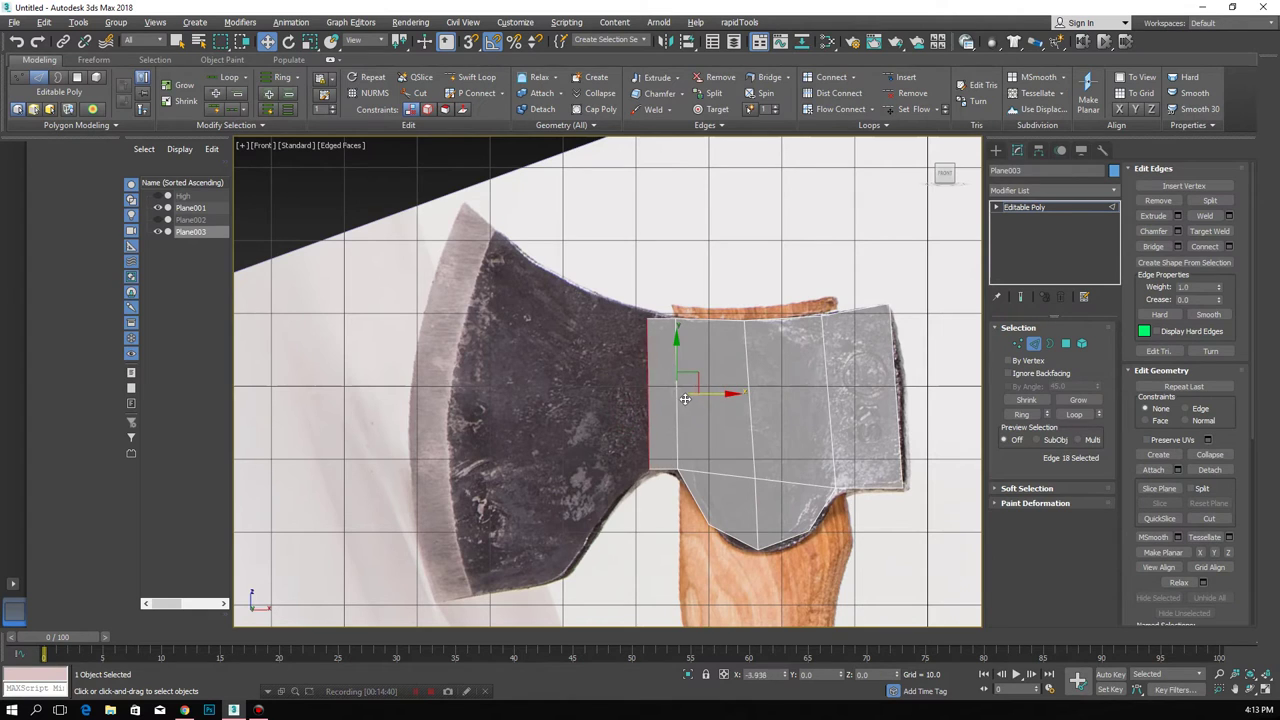
pyautogui.click(1017, 343)
pyautogui.moveTo(623, 294); pyautogui.dragTo(660, 330)
pyautogui.keyDown('alt'); pyautogui.moveTo(655, 330); pyautogui.dragTo(651, 392, button='middle'); pyautogui.keyUp('alt')
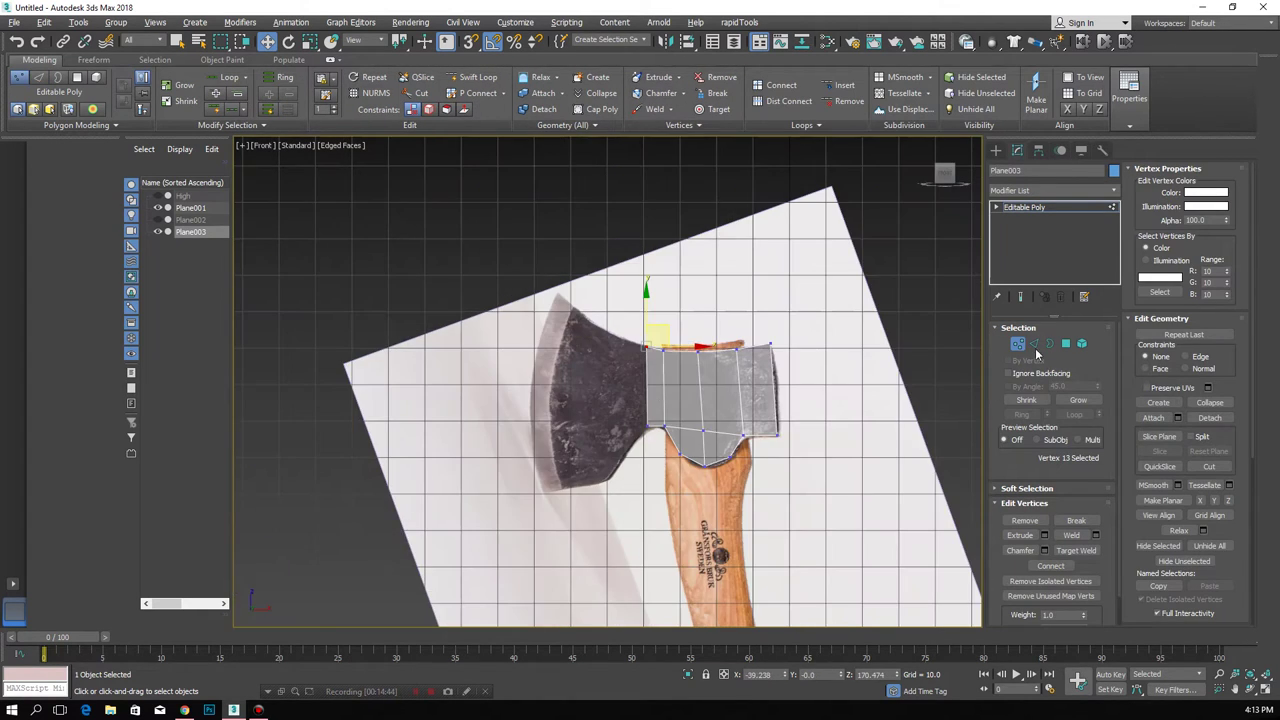
pyautogui.click(1034, 344)
pyautogui.scroll(2, 690, 380)
# - Extend the poly left to the blade and nudge its bottom-left vertex onto the outline
pyautogui.moveTo(641, 391); pyautogui.dragTo(539, 391)
pyautogui.click(1017, 343)
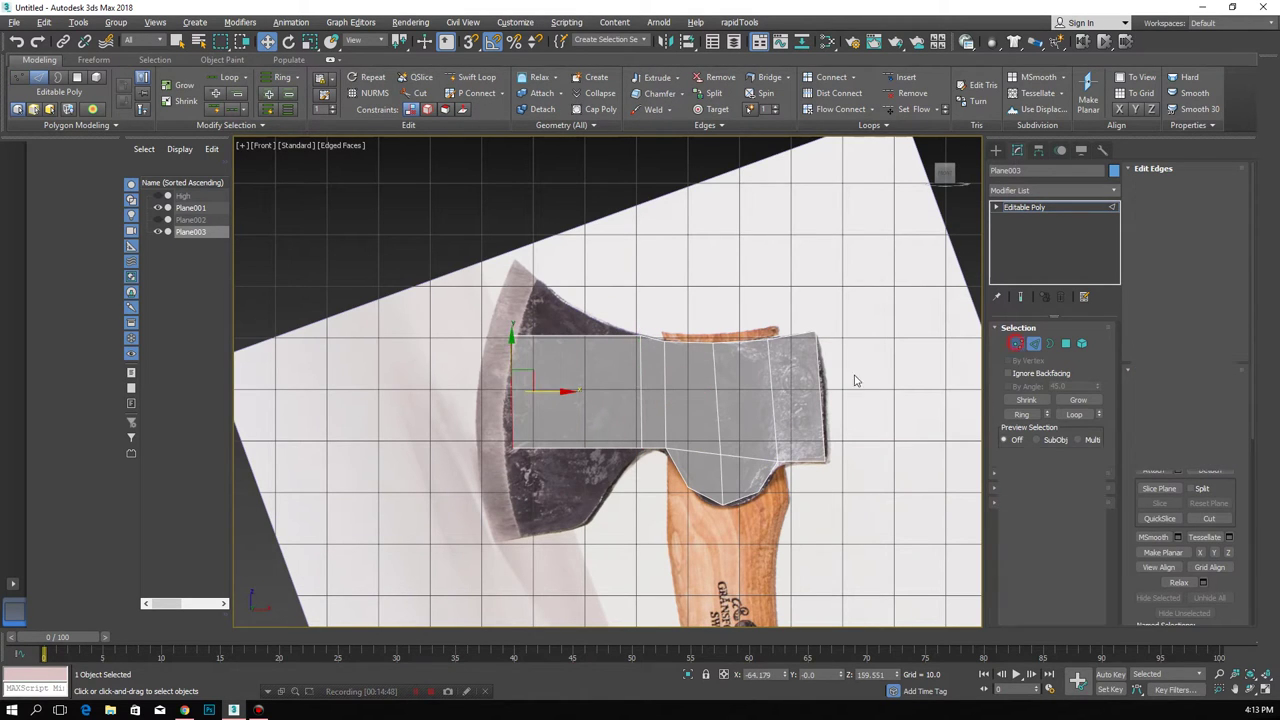
pyautogui.click(540, 282)
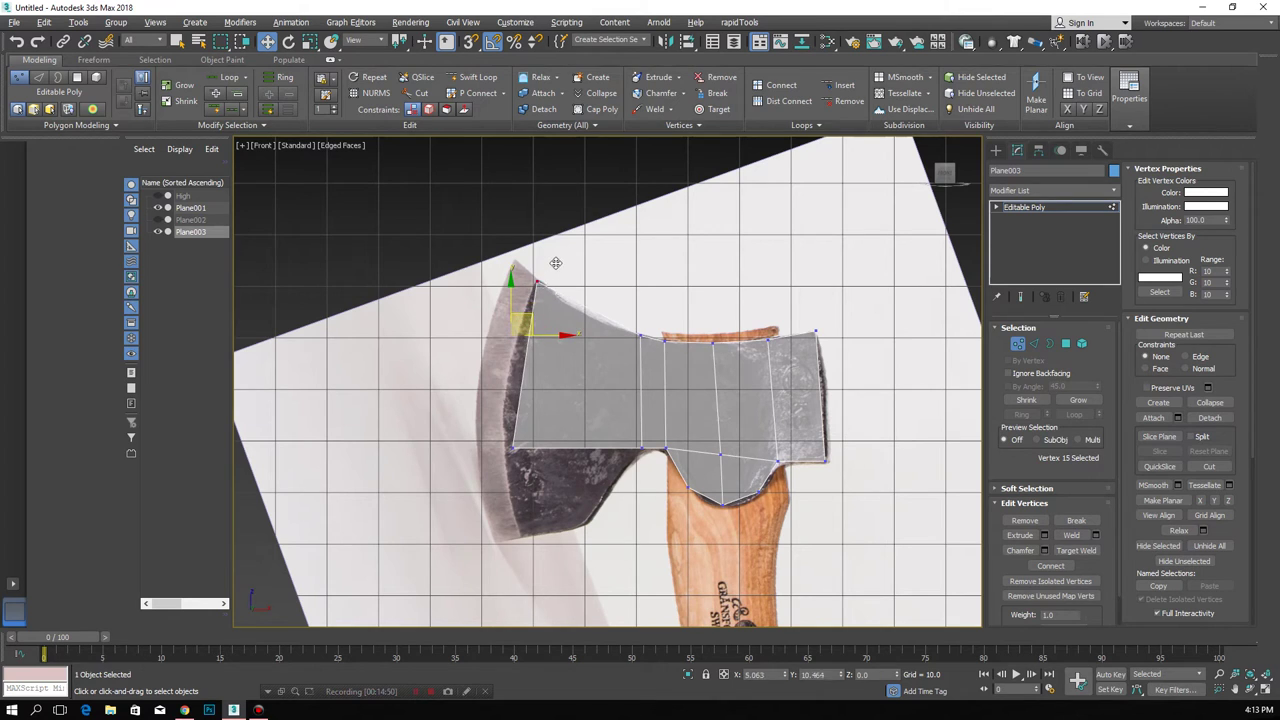
pyautogui.click(514, 449)
pyautogui.moveTo(542, 448); pyautogui.dragTo(534, 448)
# - Extend the poly down over the lower blade and move the new vertices onto the axe outline
pyautogui.click(1035, 344)
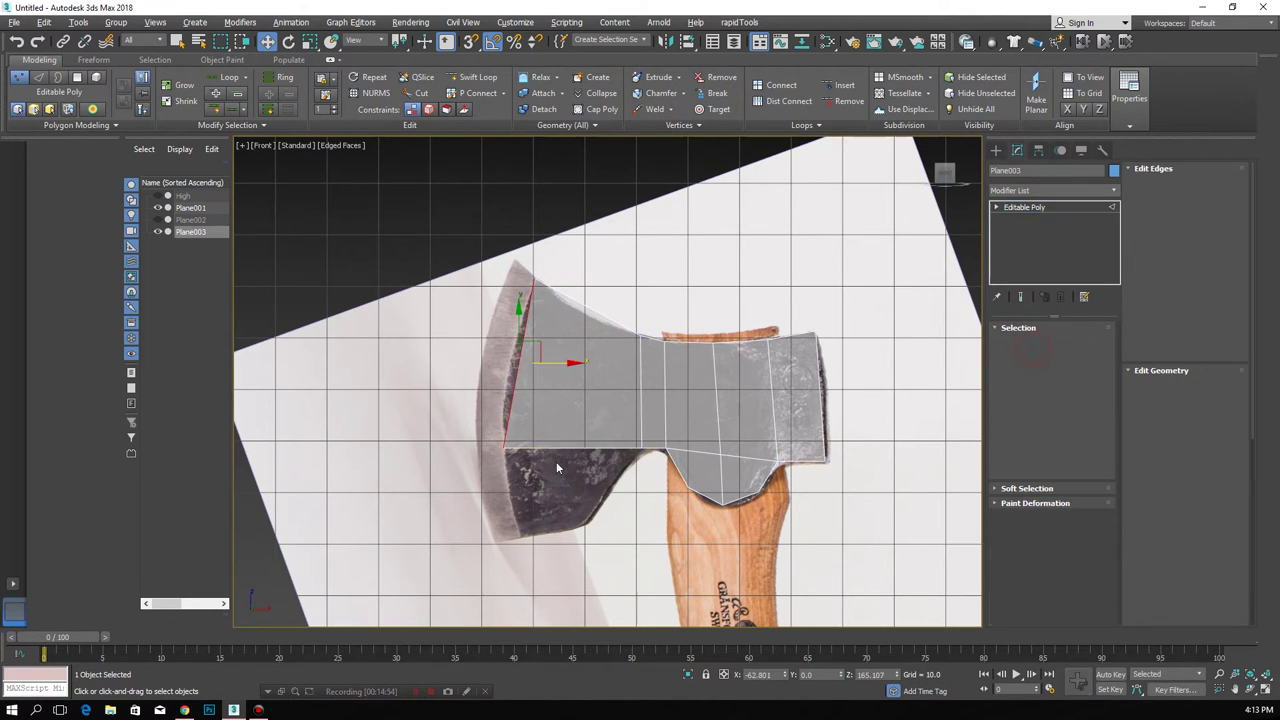
pyautogui.click(557, 451)
pyautogui.keyDown('shift'); pyautogui.moveTo(566, 418); pyautogui.dragTo(566, 510); pyautogui.keyUp('shift')
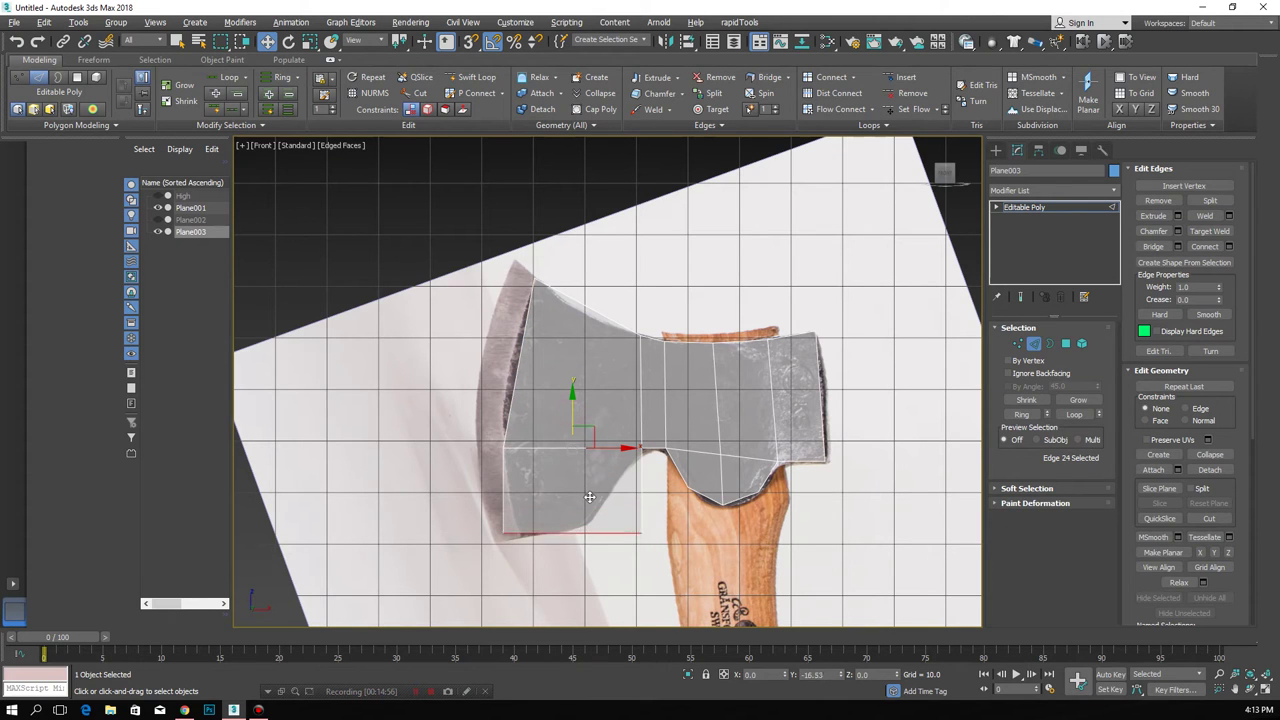
pyautogui.click(1016, 344)
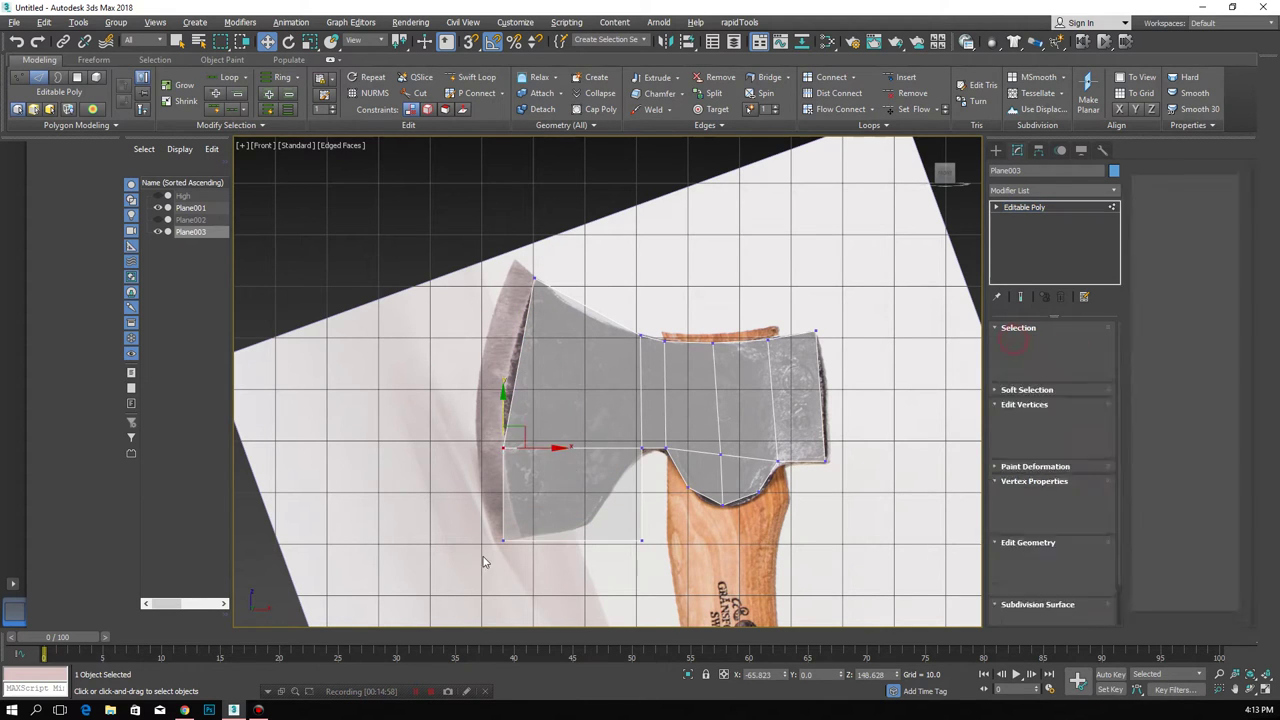
pyautogui.moveTo(449, 528); pyautogui.dragTo(528, 537)
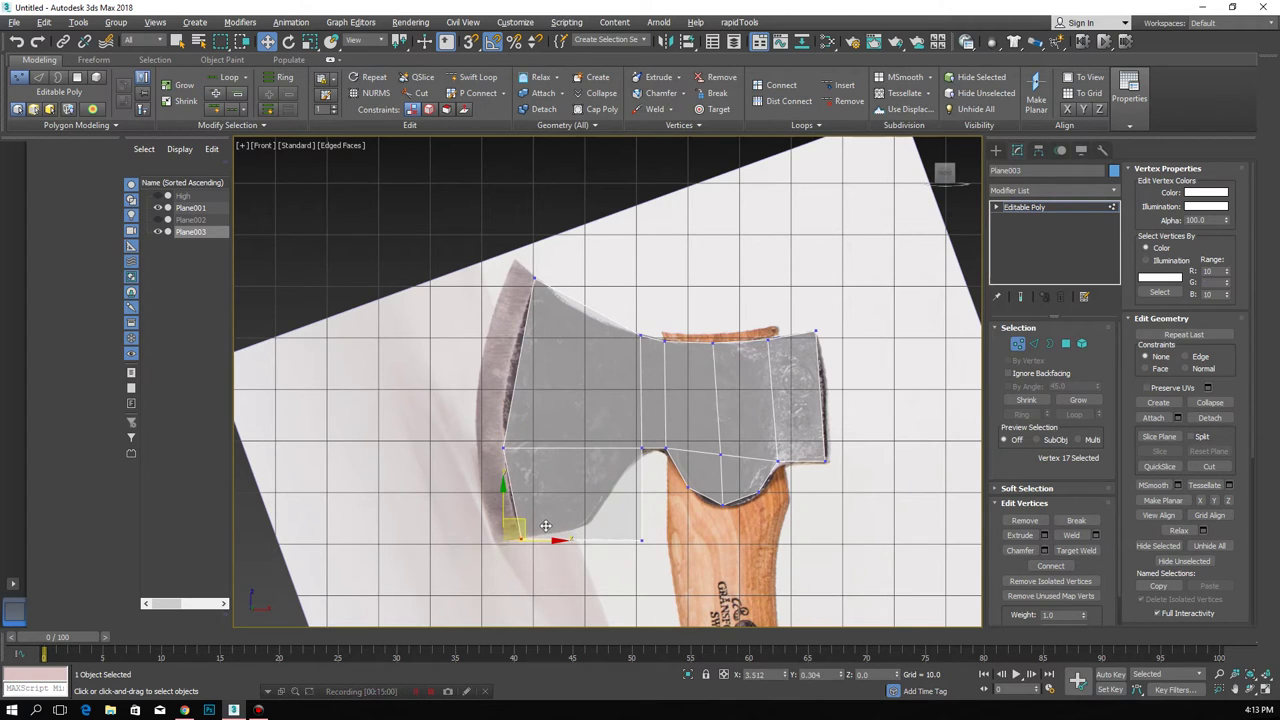
pyautogui.click(641, 540)
pyautogui.moveTo(625, 509); pyautogui.dragTo(604, 514)
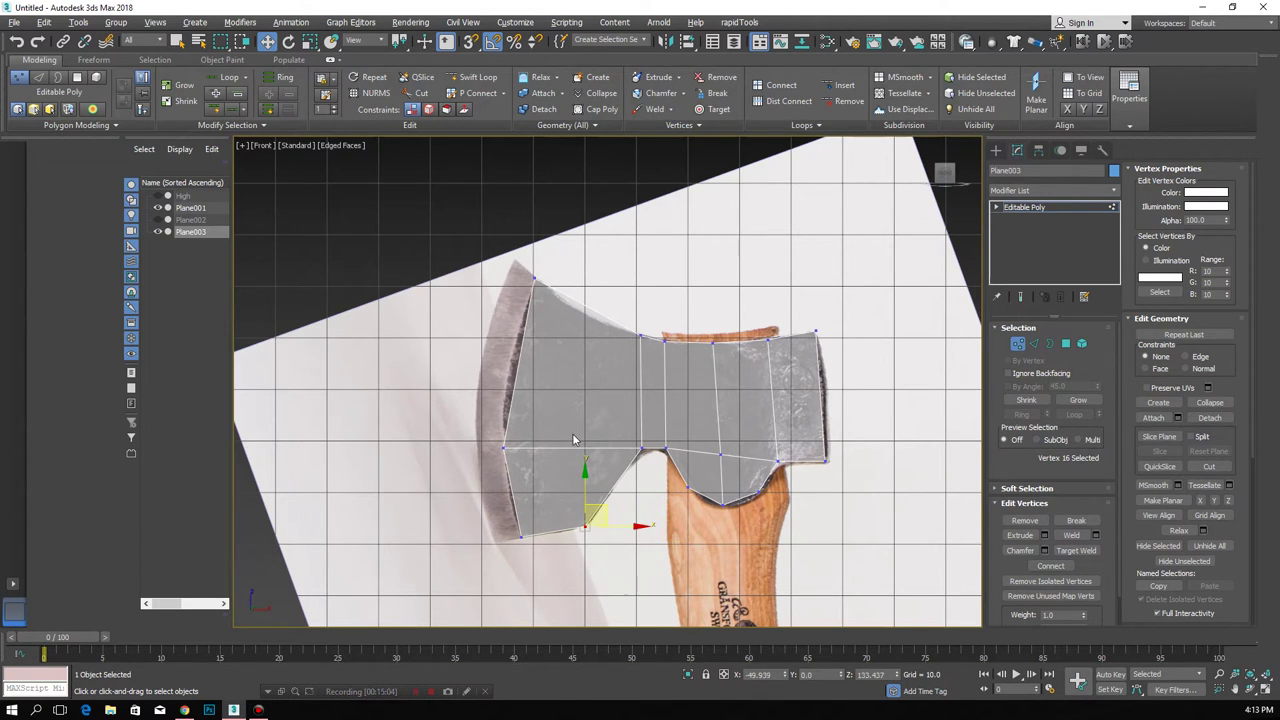
# - Add a vertical edge loop, drop its top vertex onto the upper edge, then add a horizontal loop
pyautogui.click(478, 77)
pyautogui.click(563, 447)
pyautogui.click(578, 300)
pyautogui.moveTo(602, 284); pyautogui.dragTo(605, 297)
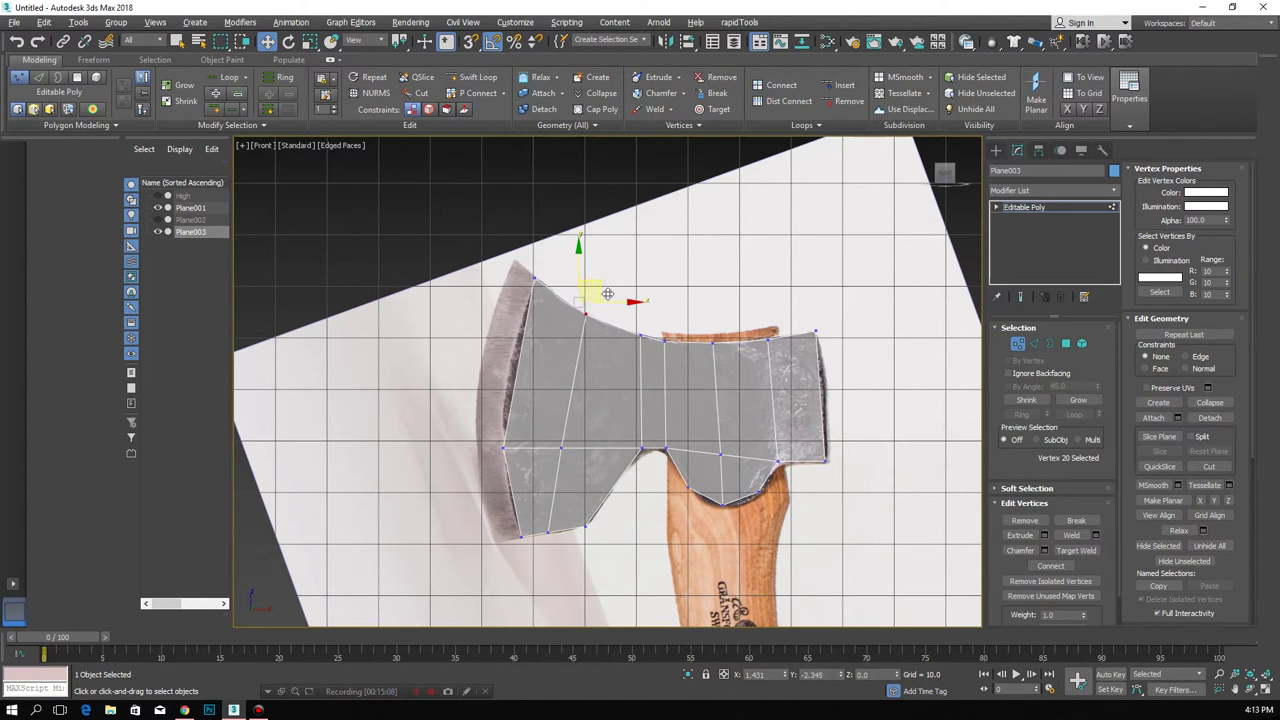
pyautogui.click(478, 77)
pyautogui.click(576, 355)
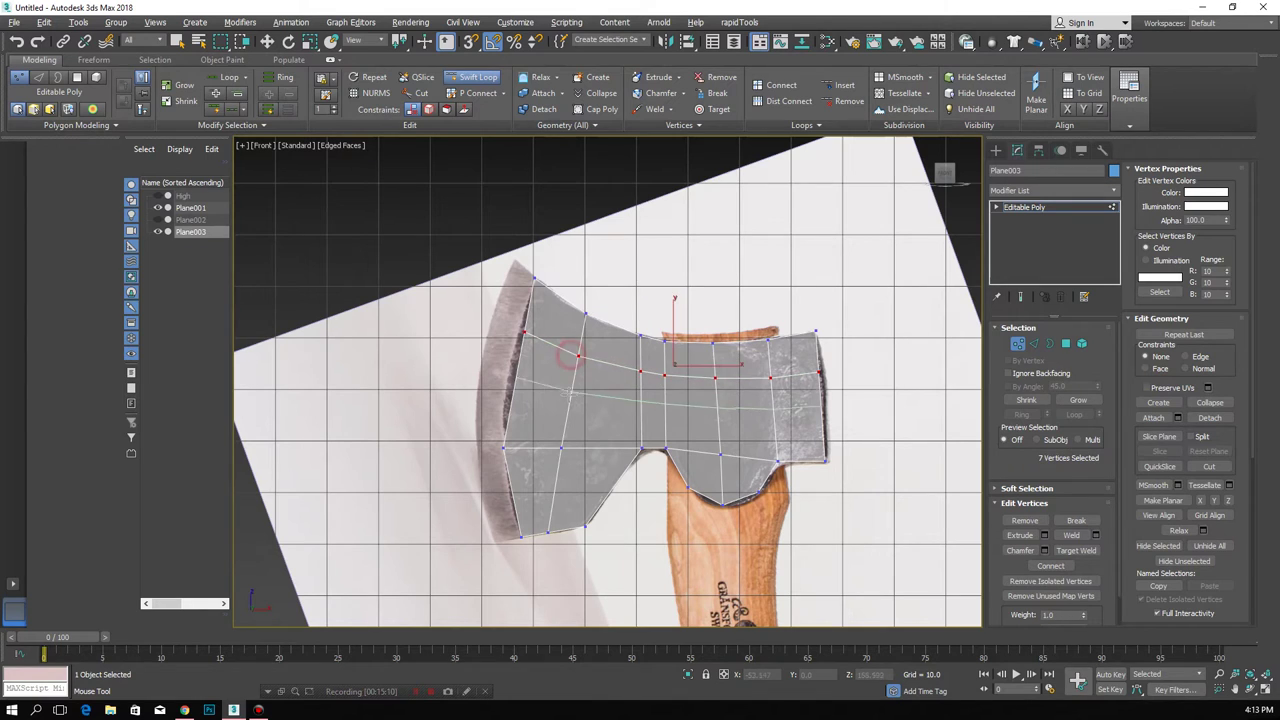
# - Add a second horizontal edge loop and adjust the vertices along the blade's left and bottom edges
pyautogui.click(571, 400)
pyautogui.rightClick(518, 352)
pyautogui.moveTo(551, 418); pyautogui.dragTo(553, 345)
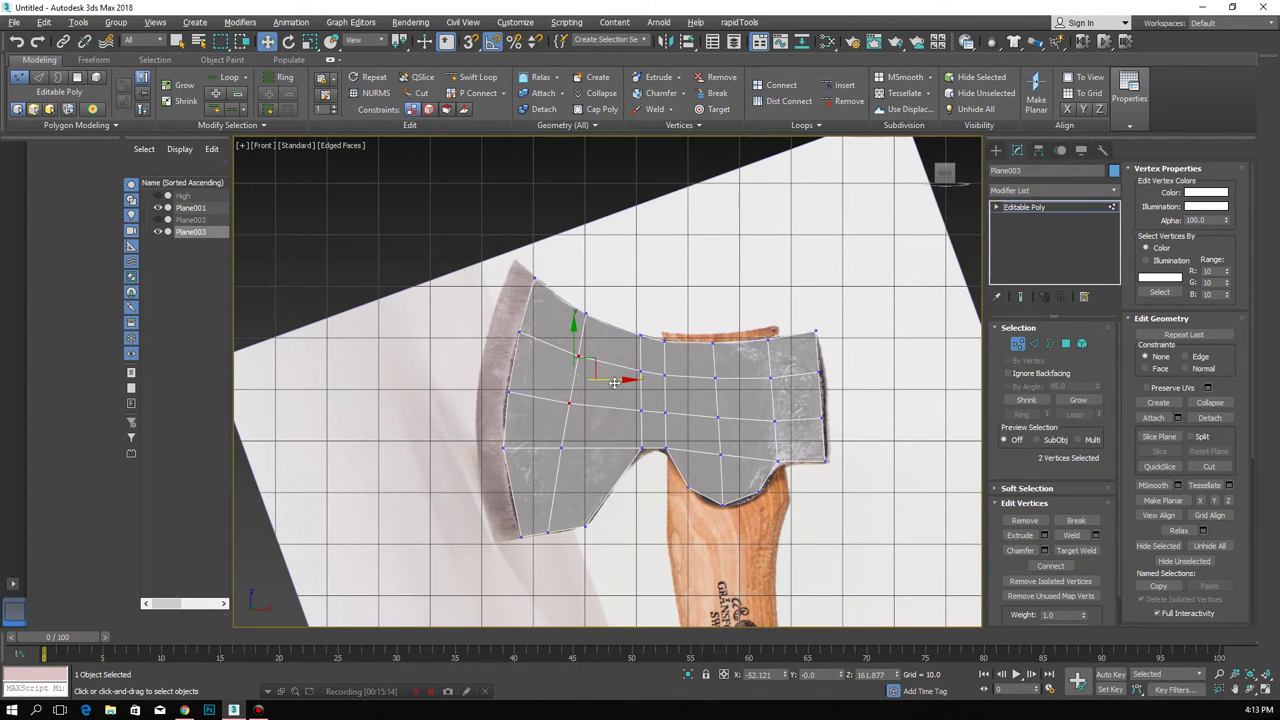
pyautogui.click(562, 449)
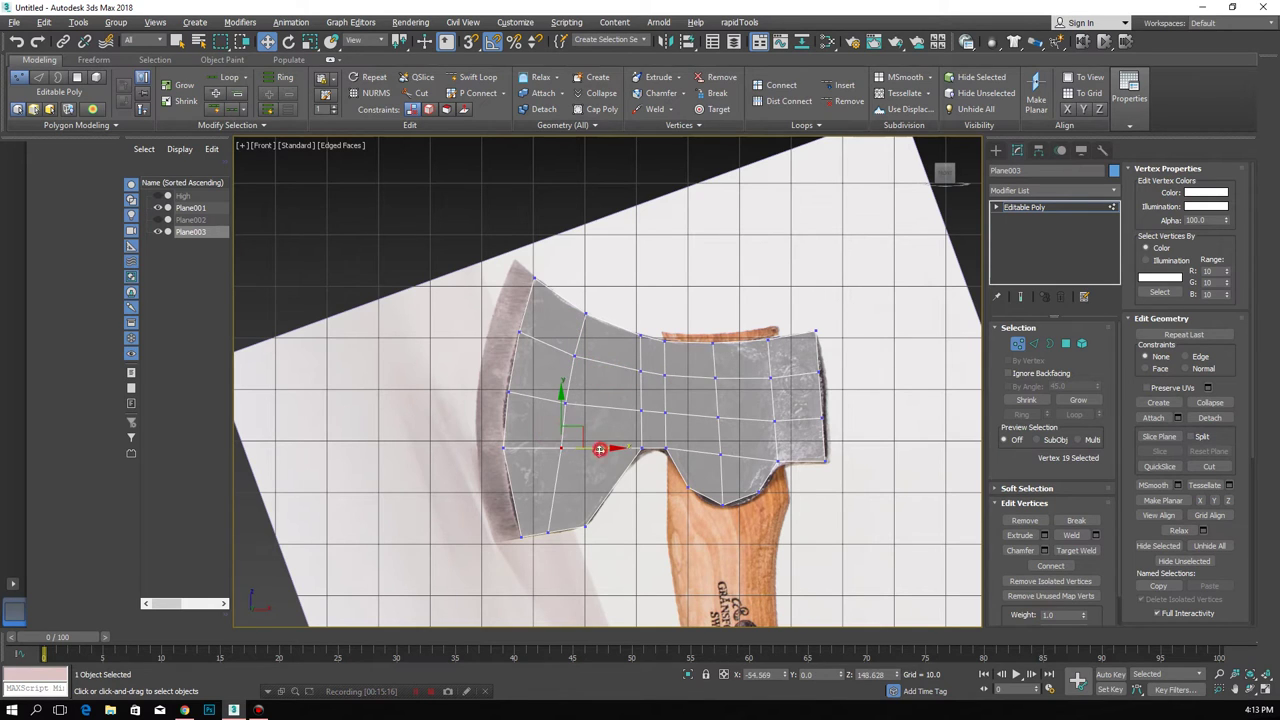
pyautogui.click(549, 532)
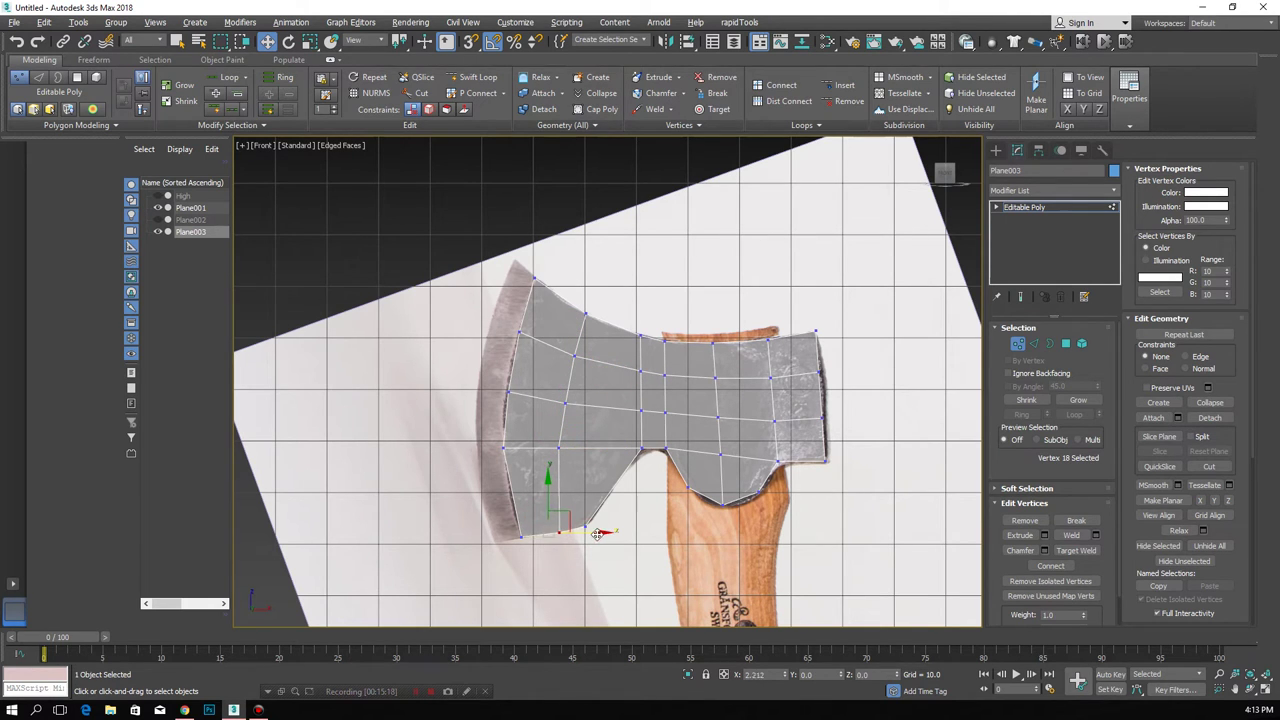
pyautogui.moveTo(571, 523); pyautogui.dragTo(595, 527)
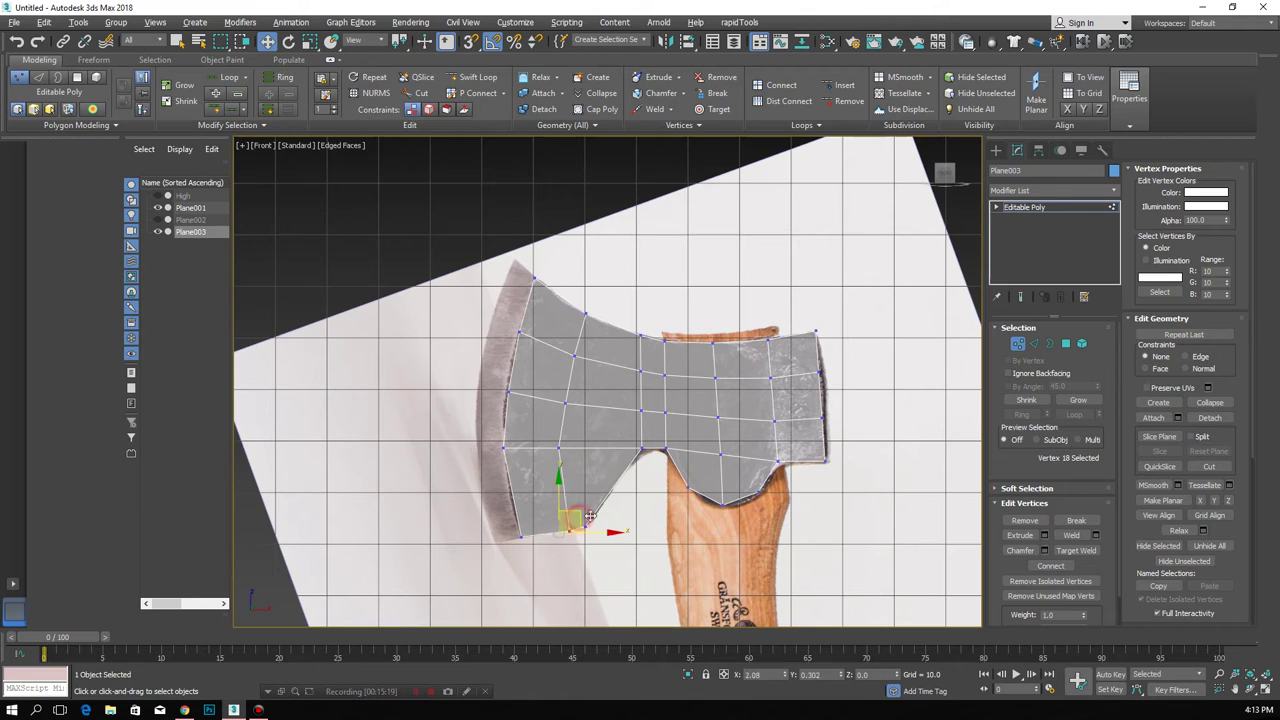
pyautogui.click(584, 526)
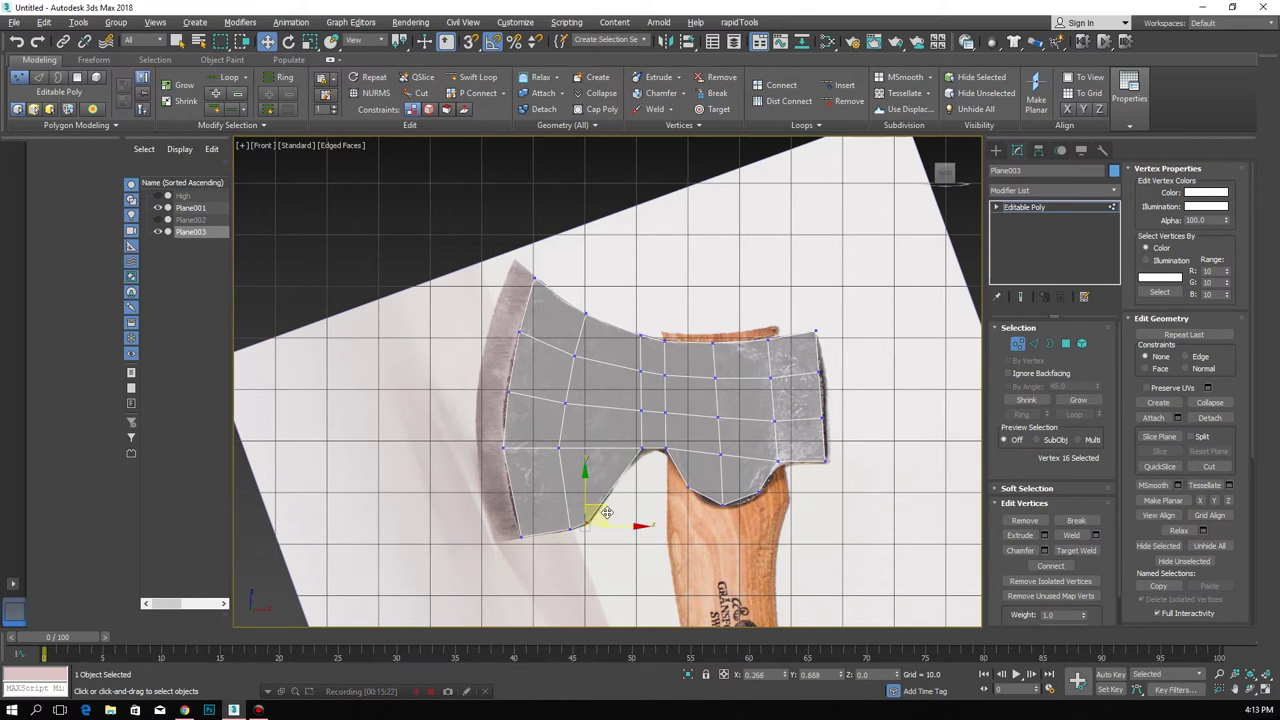
pyautogui.click(571, 526)
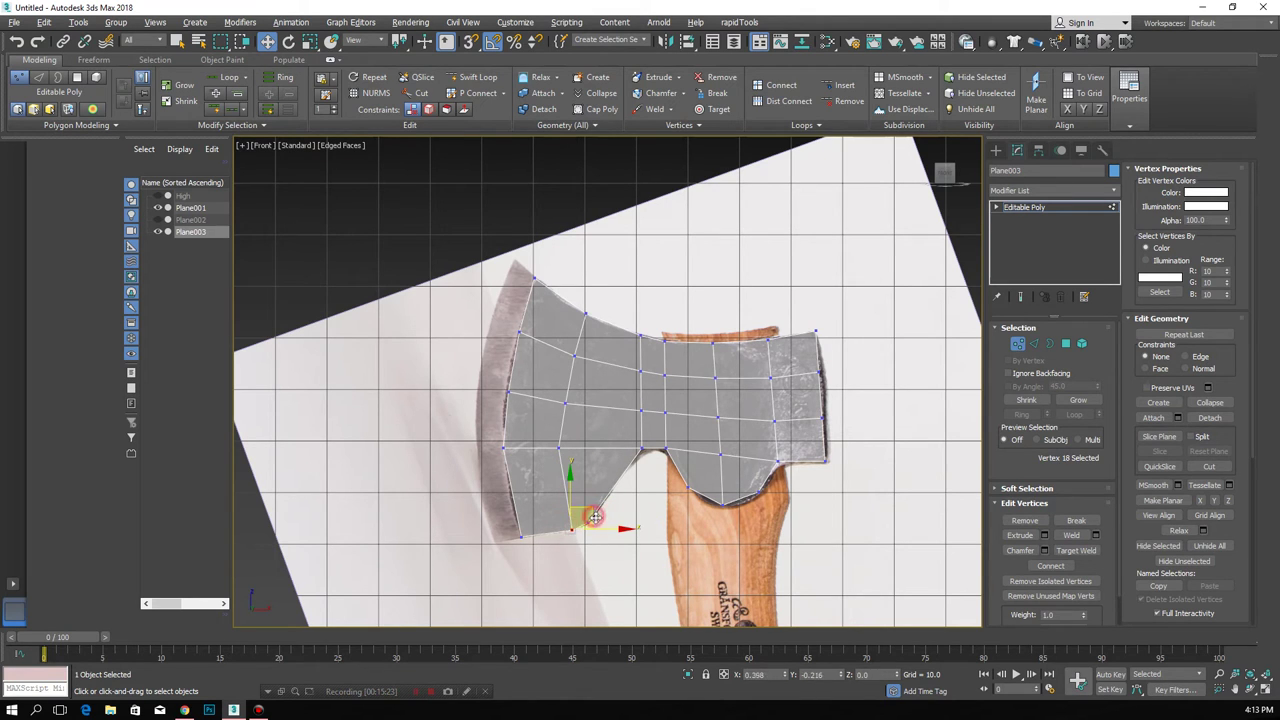
pyautogui.click(505, 391)
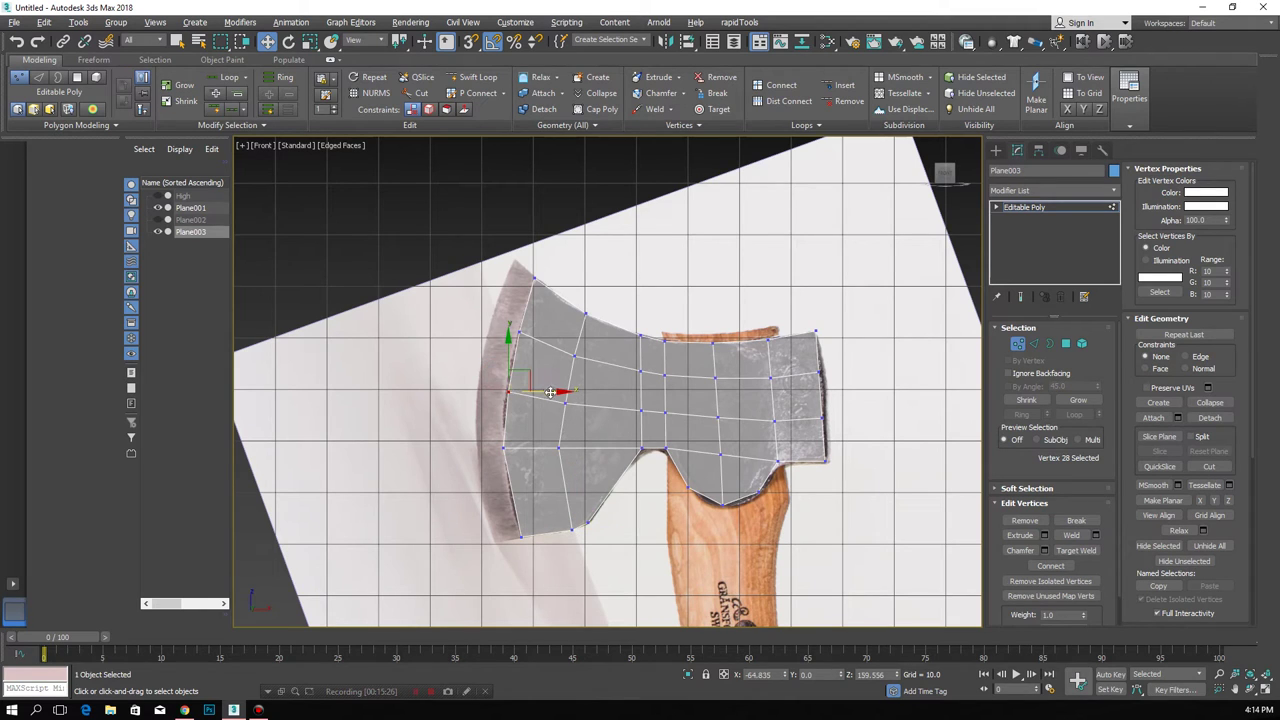
pyautogui.click(519, 332)
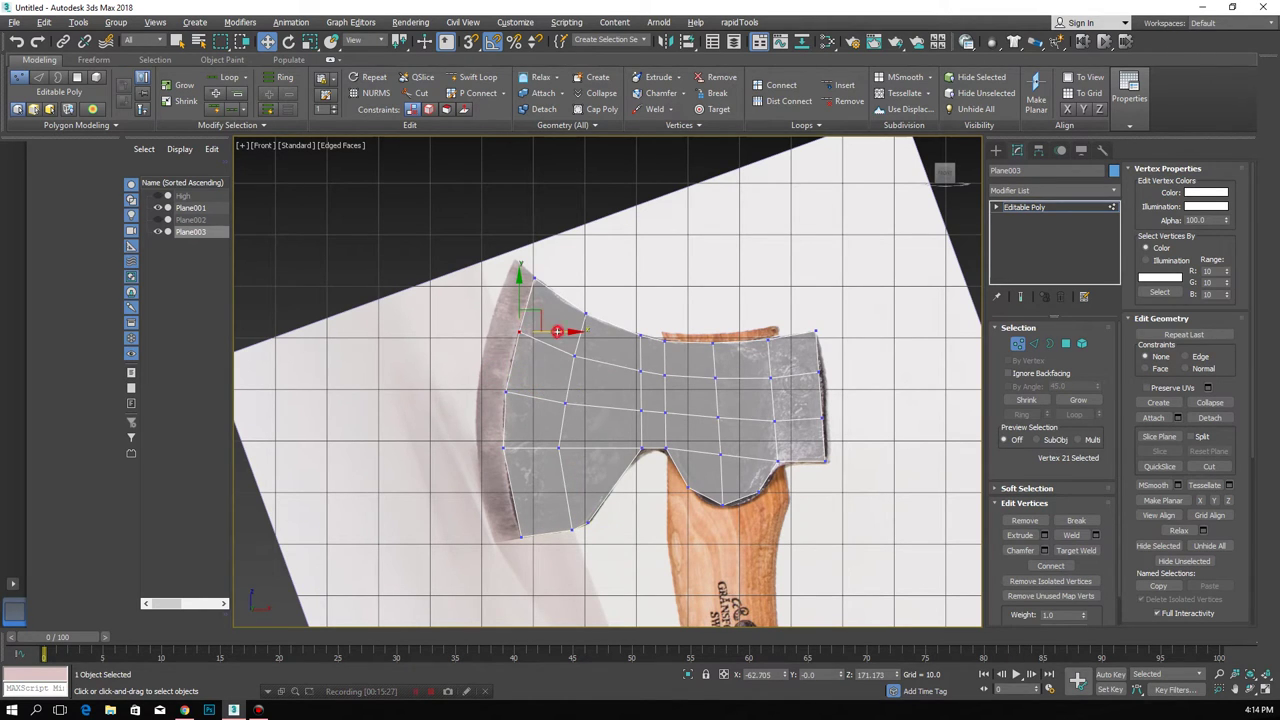
# - Add a horizontal loop near the bottom of the head and position its vertices and the right-edge vertices
pyautogui.hotkey('alt', 'shift', 'w')
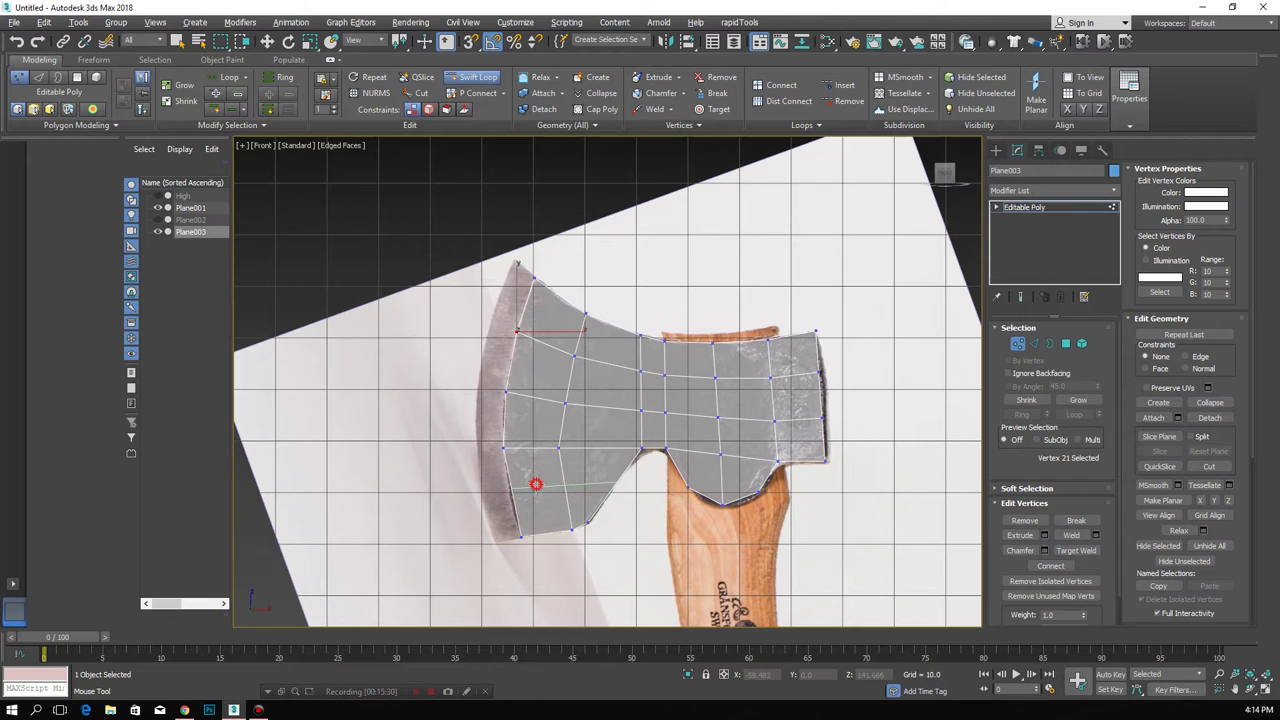
pyautogui.click(536, 485)
pyautogui.press('w')
pyautogui.click(616, 482)
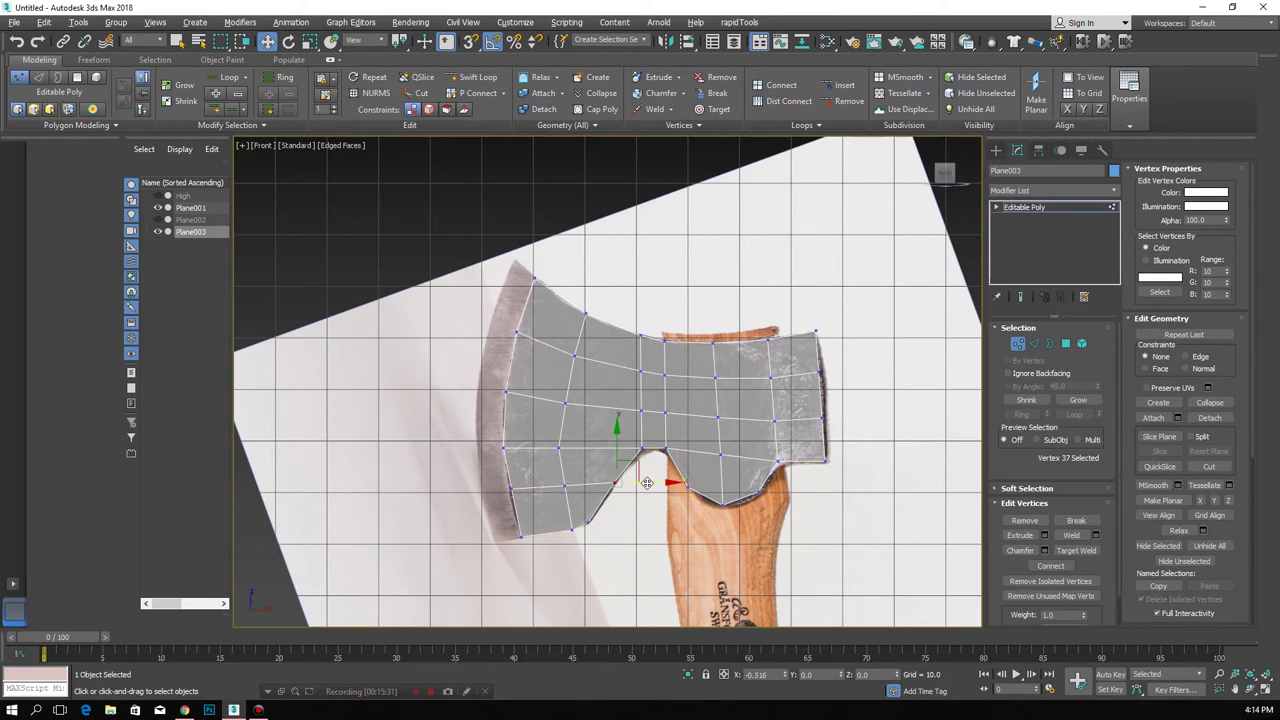
pyautogui.click(511, 488)
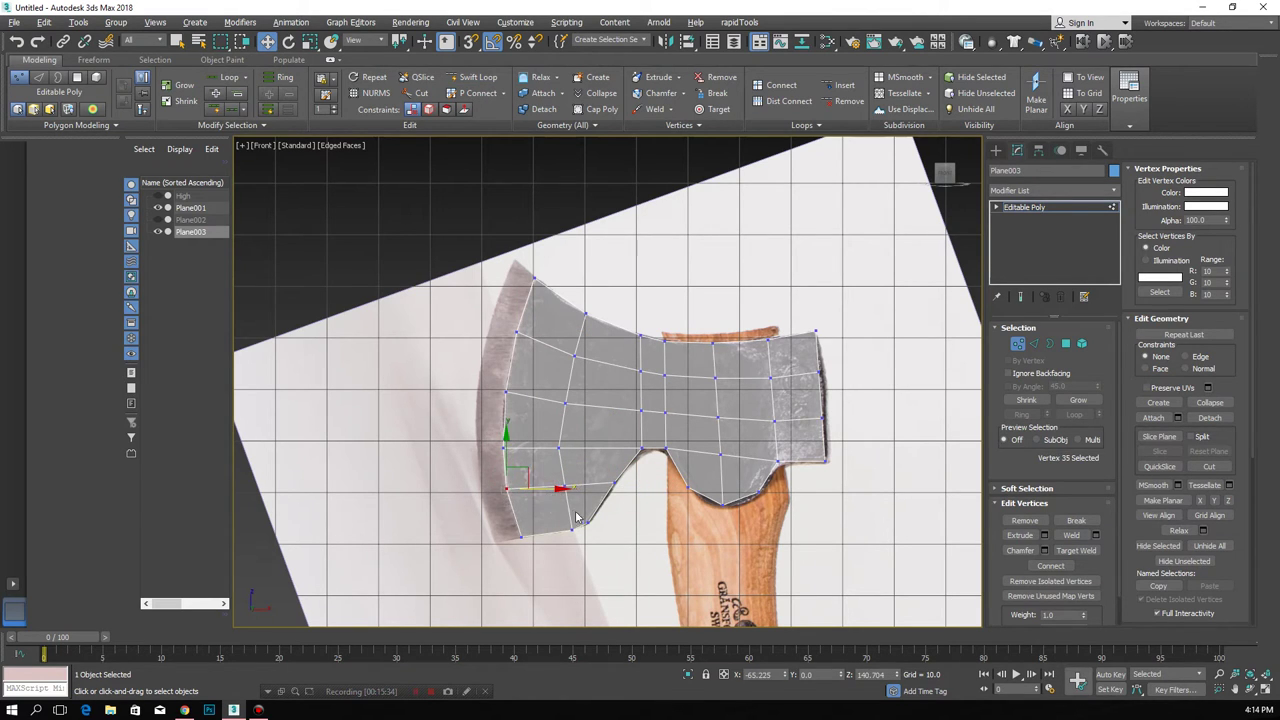
pyautogui.click(565, 485)
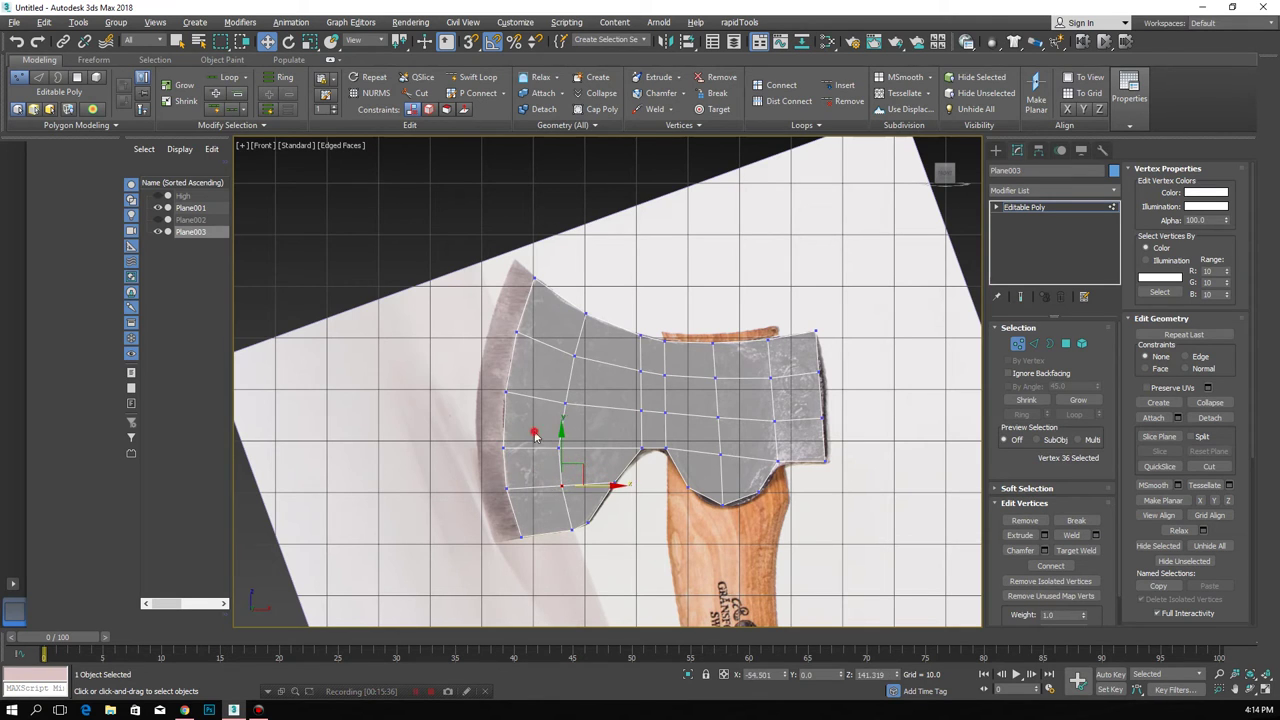
pyautogui.moveTo(597, 486); pyautogui.dragTo(497, 503, button='middle')
pyautogui.moveTo(700, 340)
pyautogui.mouseDown()
pyautogui.moveTo(753, 438)
pyautogui.moveTo(756, 413)
pyautogui.mouseUp()
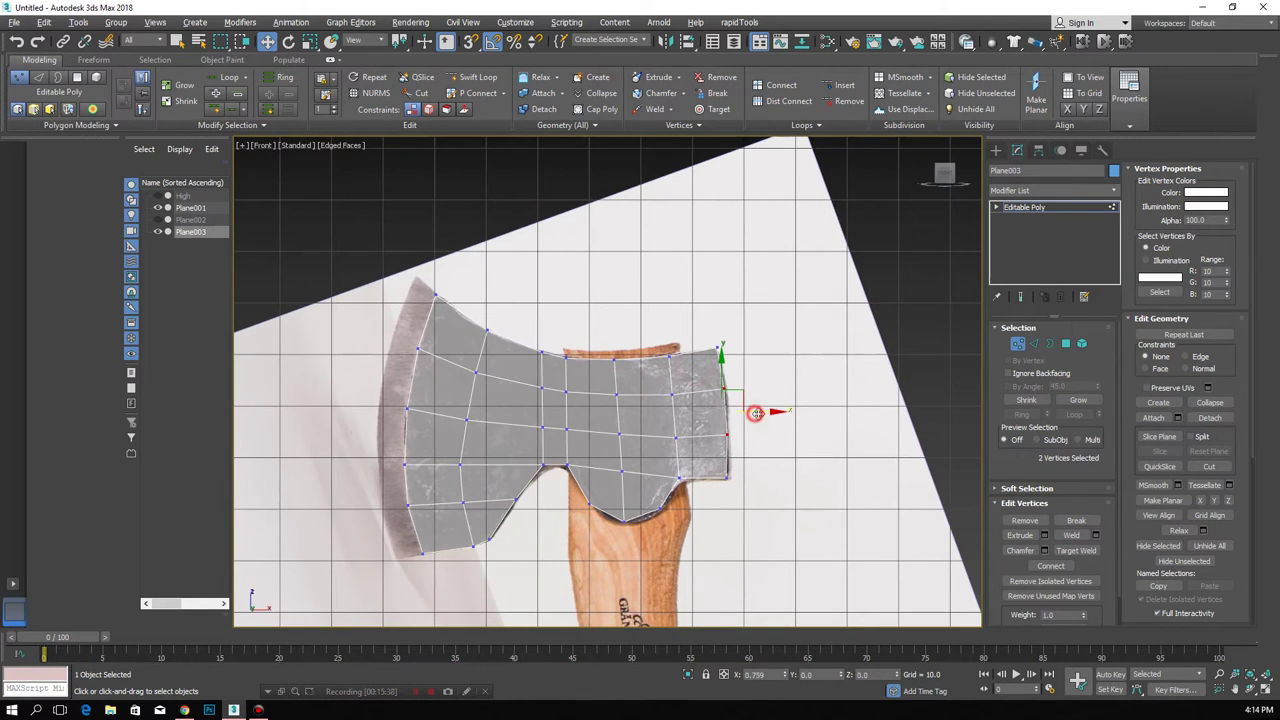
pyautogui.scroll(-3, 652, 450)
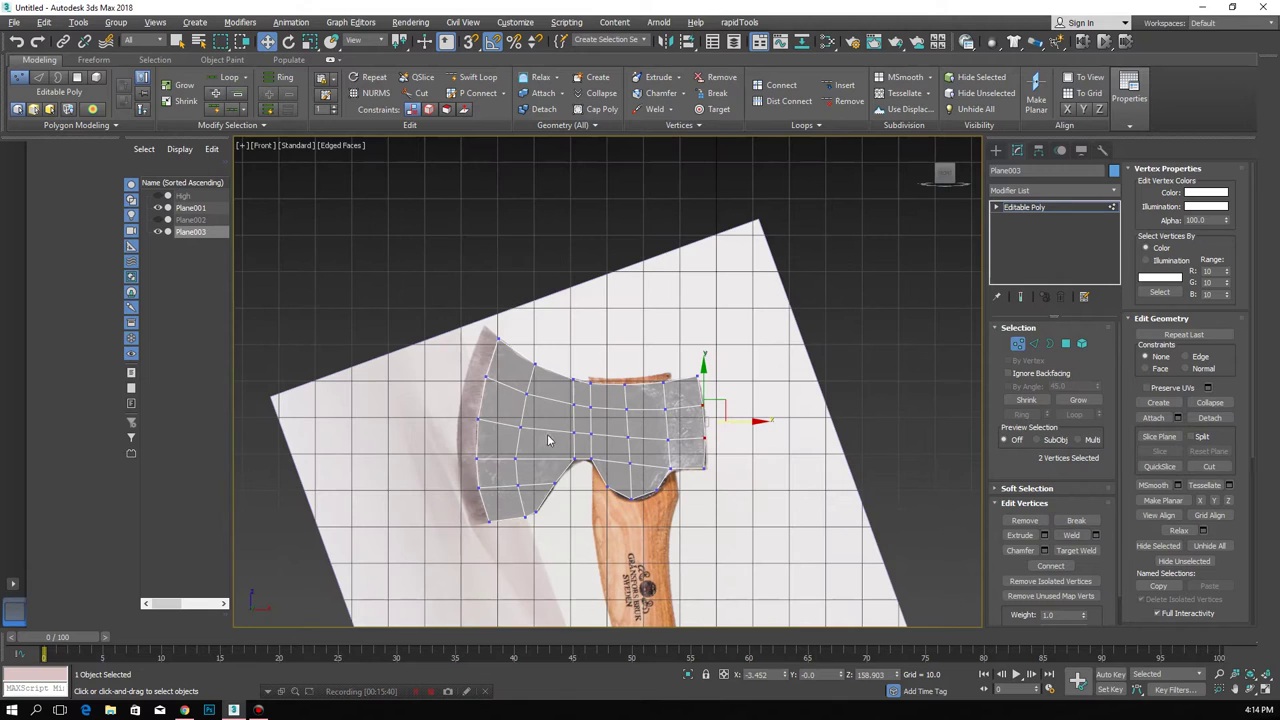
# - Select the five left-border edges and move them out to the blade's cutting edge
pyautogui.click(1034, 344)
pyautogui.click(480, 400)
pyautogui.keyDown('ctrl'); pyautogui.click(476, 430); pyautogui.keyUp('ctrl')
pyautogui.keyDown('ctrl'); pyautogui.click(474, 455); pyautogui.keyUp('ctrl')
pyautogui.keyDown('ctrl'); pyautogui.click(484, 495); pyautogui.keyUp('ctrl')
pyautogui.keyDown('ctrl'); pyautogui.click(481, 499); pyautogui.keyUp('ctrl')
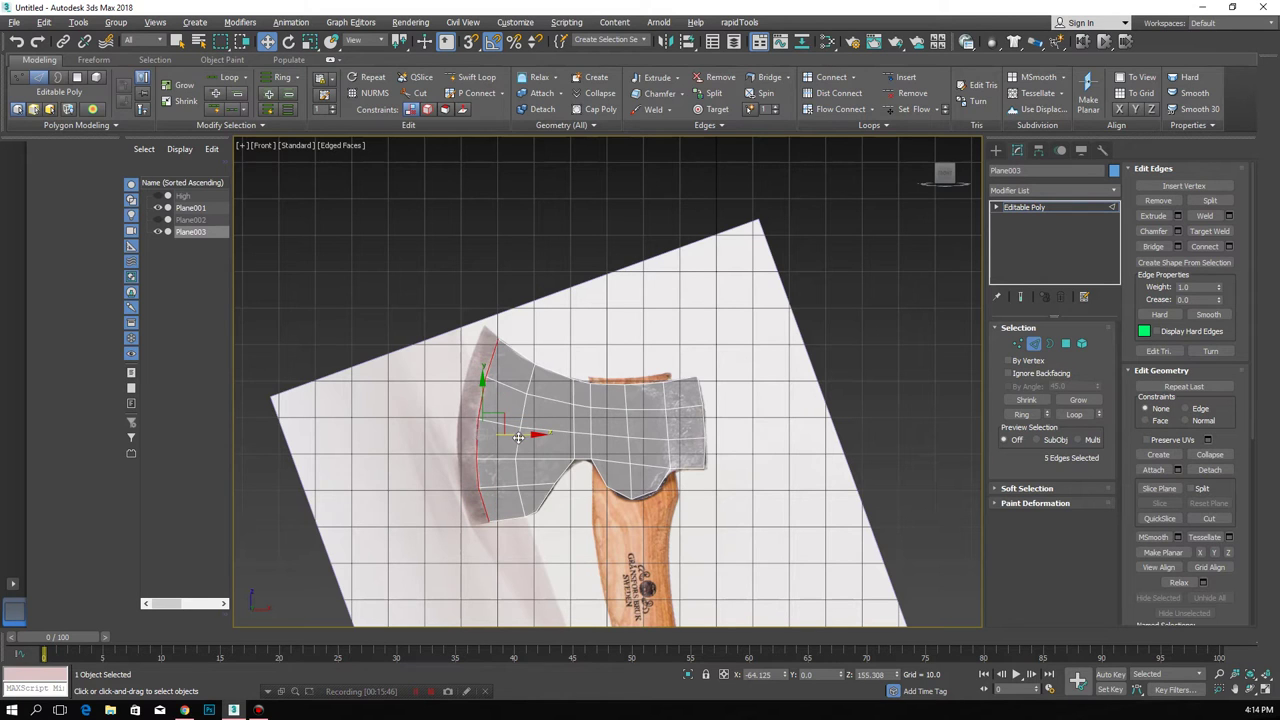
pyautogui.moveTo(518, 437); pyautogui.dragTo(507, 439)
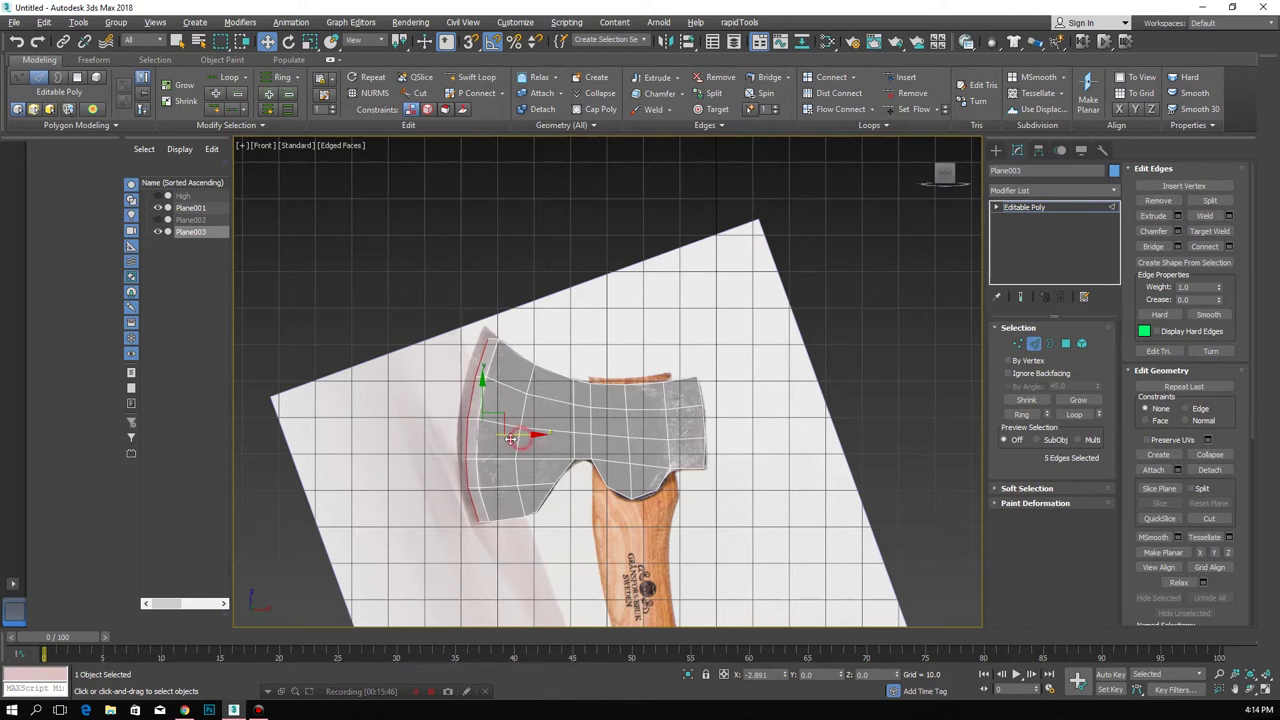
# - Scale the left border edges down slightly to fit the curved blade
pyautogui.click(310, 42)
pyautogui.scroll(2, 470, 425)
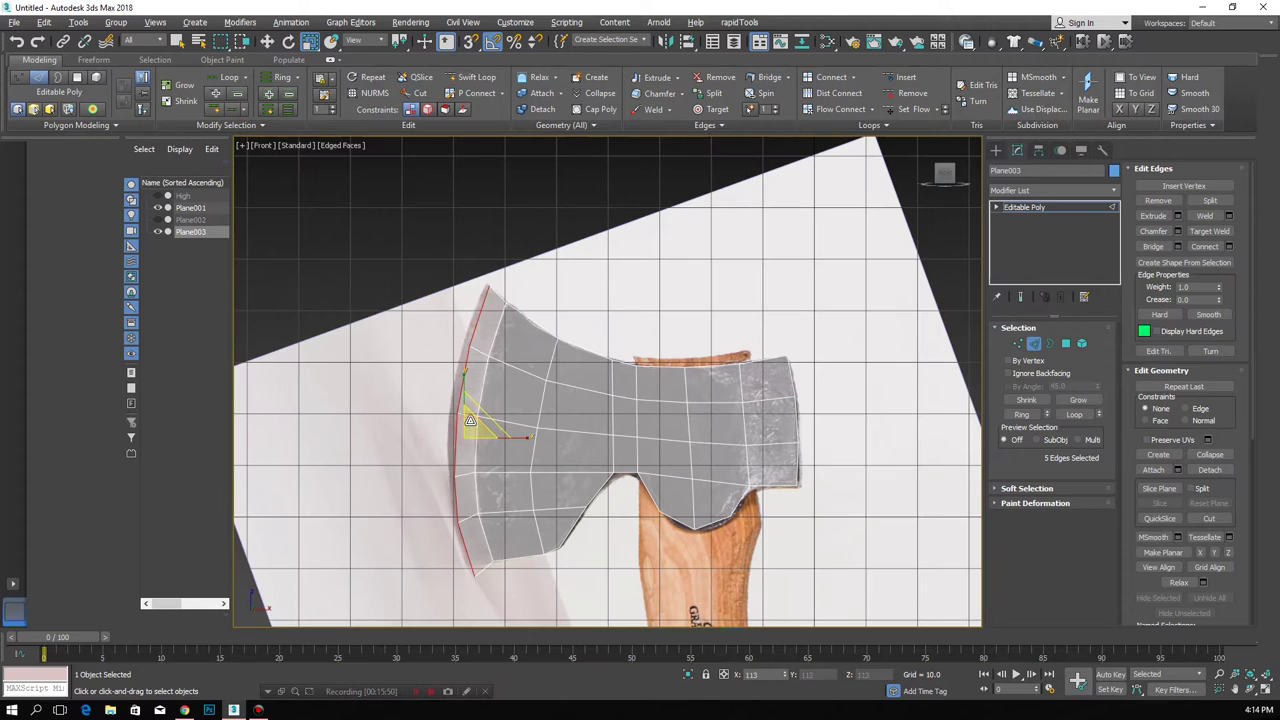
pyautogui.moveTo(470, 420); pyautogui.dragTo(481, 415)
pyautogui.press('w')
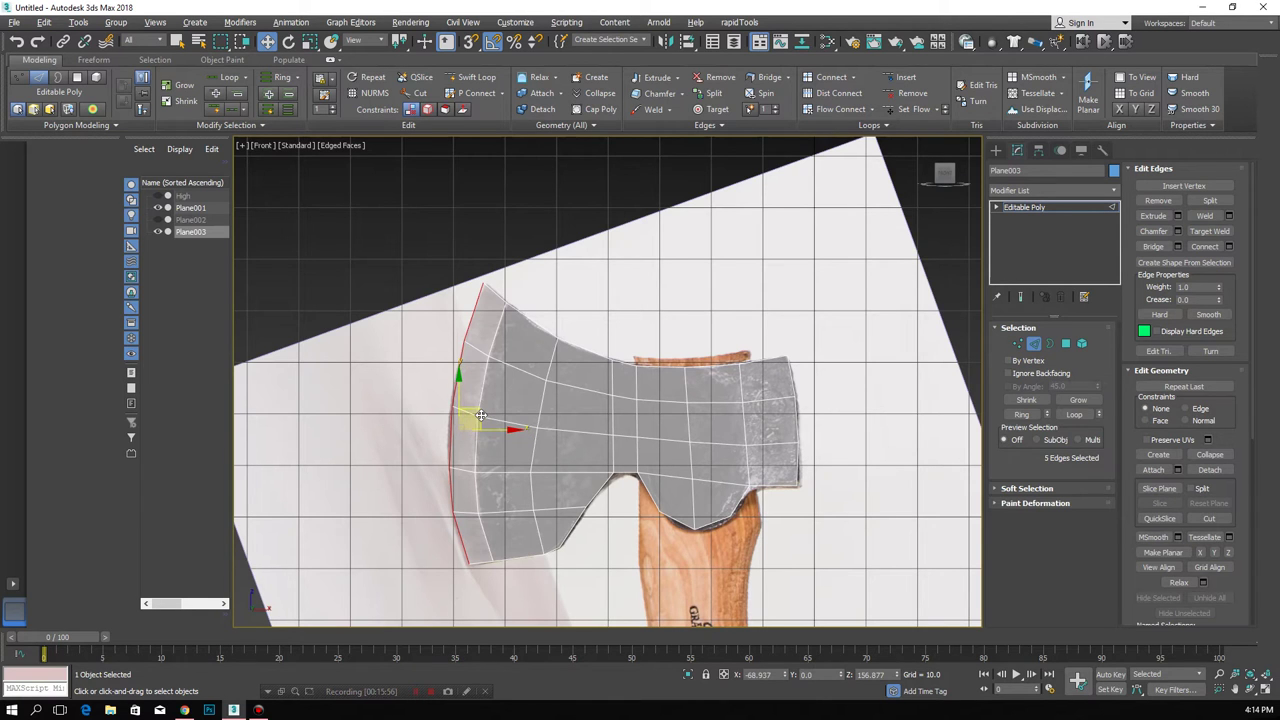
# - Select the mesh's bottom-left corner vertex and orbit to view the mesh at an angle
pyautogui.moveTo(497, 550); pyautogui.dragTo(510, 510, button='middle')
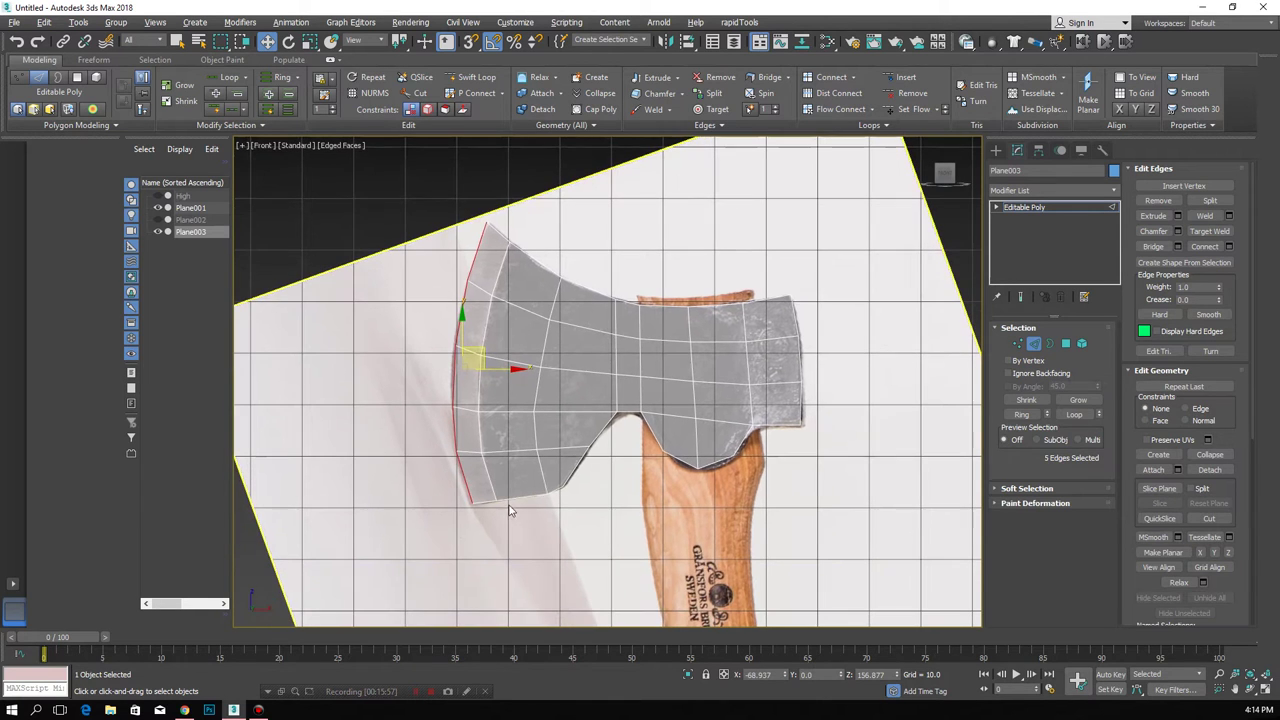
pyautogui.click(1013, 347)
pyautogui.moveTo(437, 490); pyautogui.dragTo(490, 527)
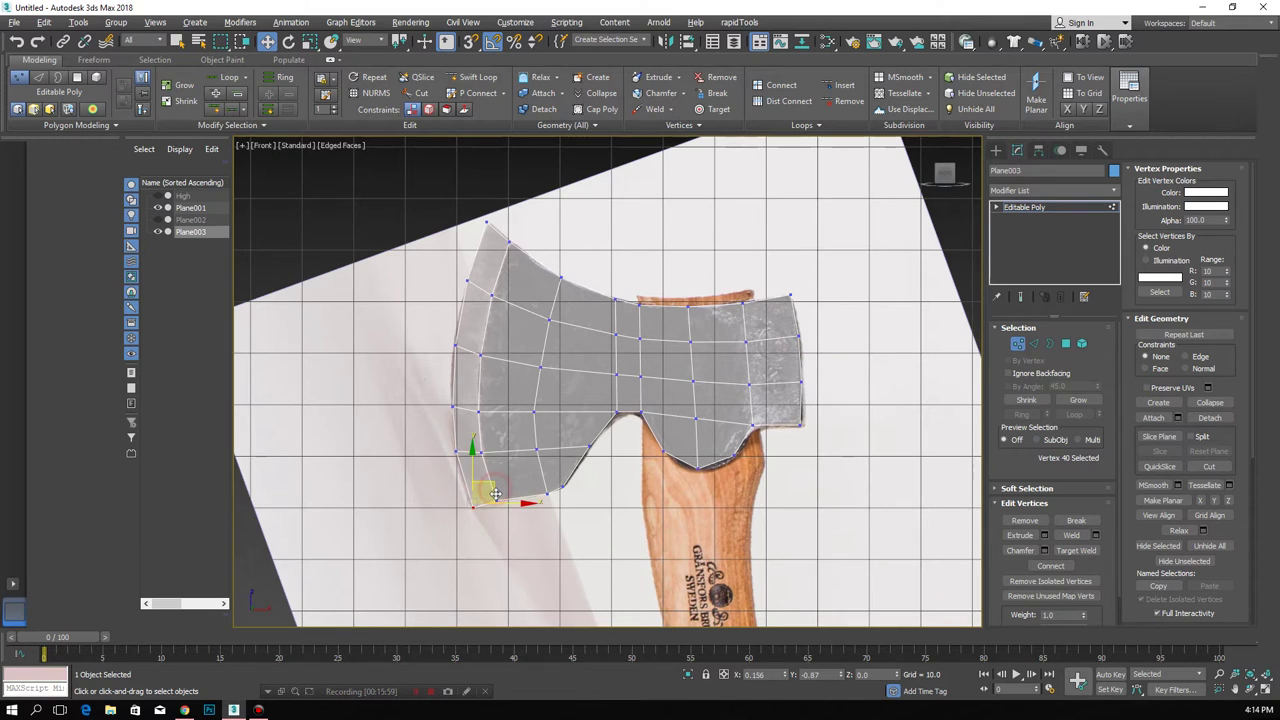
pyautogui.scroll(-2, 496, 491)
pyautogui.keyDown('alt'); pyautogui.moveTo(566, 430); pyautogui.dragTo(615, 432, button='middle'); pyautogui.keyUp('alt')
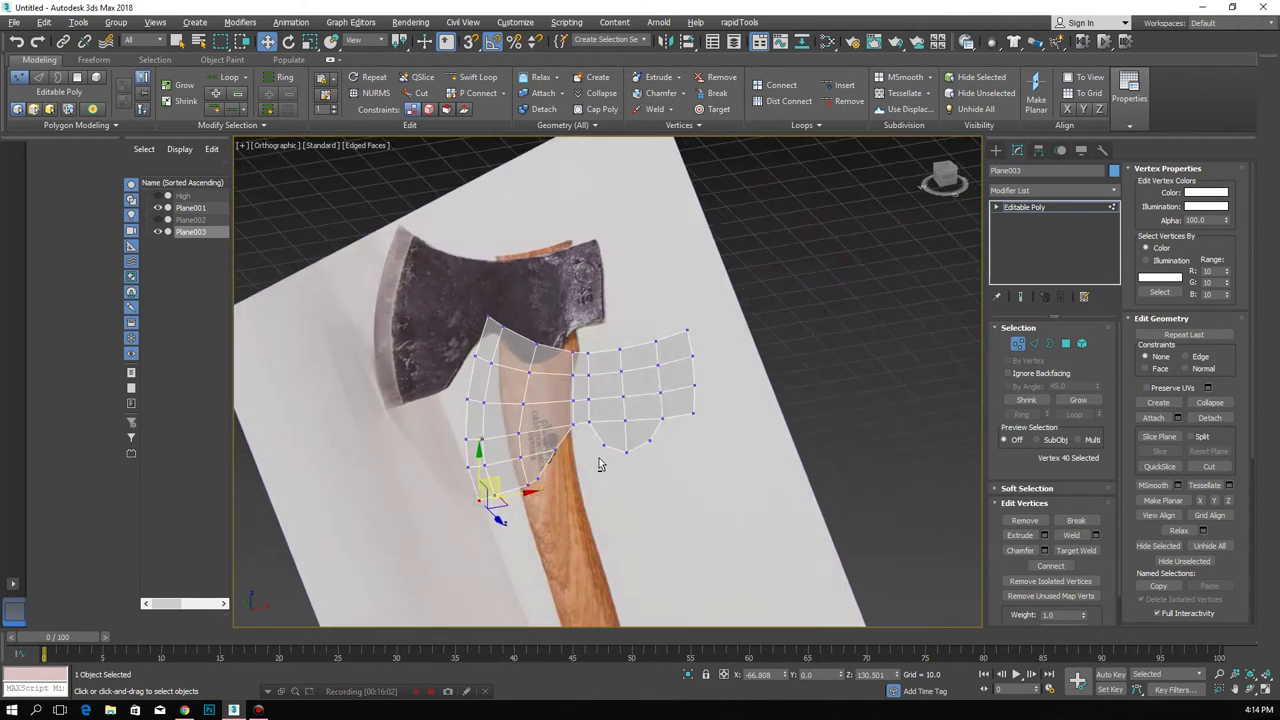
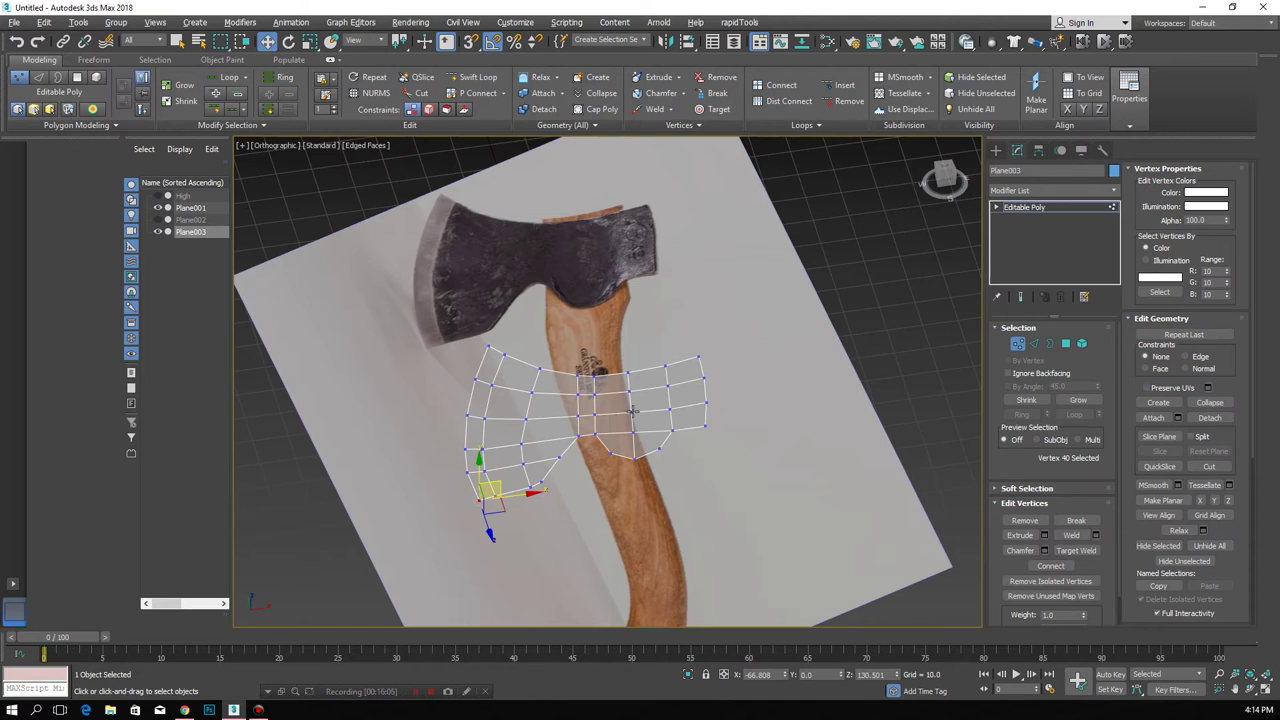
# - Select the 29 faces of the axe-head mesh Plane003 in Polygon mode
pyautogui.keyDown('alt'); pyautogui.moveTo(650, 416); pyautogui.dragTo(713, 416, button='middle'); pyautogui.keyUp('alt')
pyautogui.click(1065, 344)
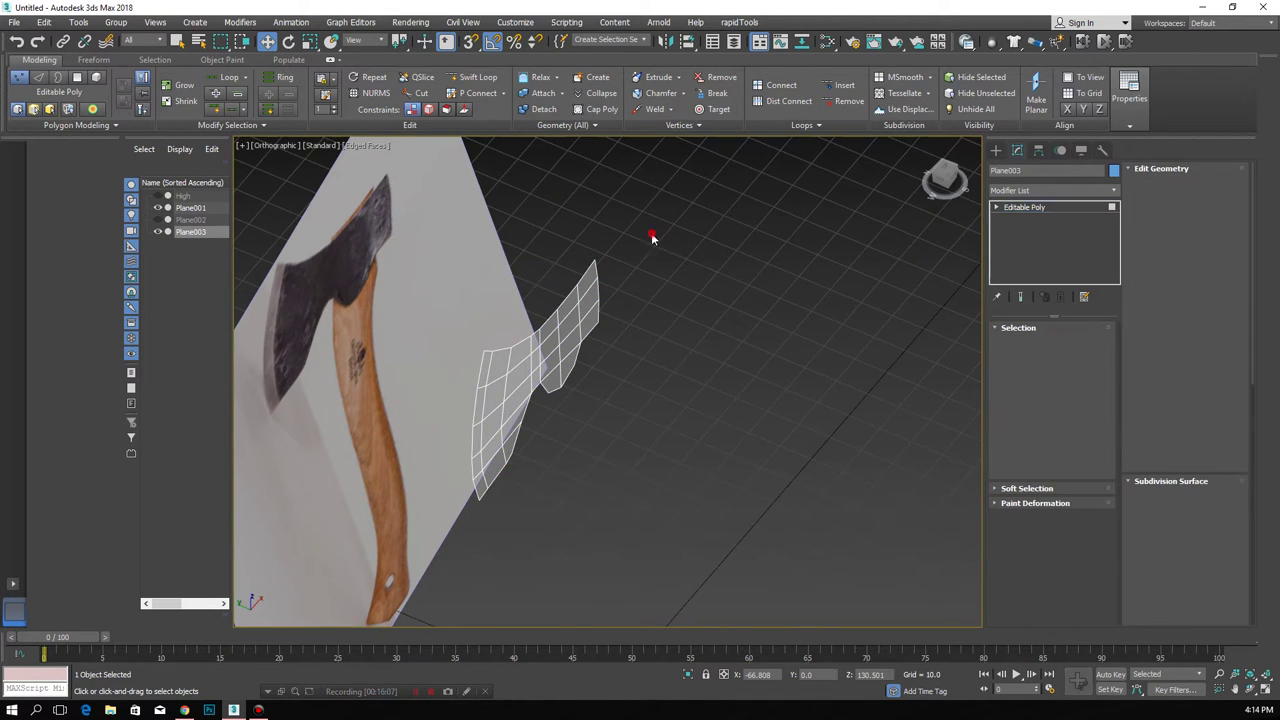
pyautogui.moveTo(651, 232); pyautogui.dragTo(422, 529)
pyautogui.scroll(2, 527, 391)
pyautogui.scroll(-3, 1185, 480)
pyautogui.scroll(-3, 1185, 495)
pyautogui.scroll(-3, 1185, 506)
# - Extrude the faces by 9.224, then unhide and select the handle mesh Plane002
pyautogui.click(1178, 492)
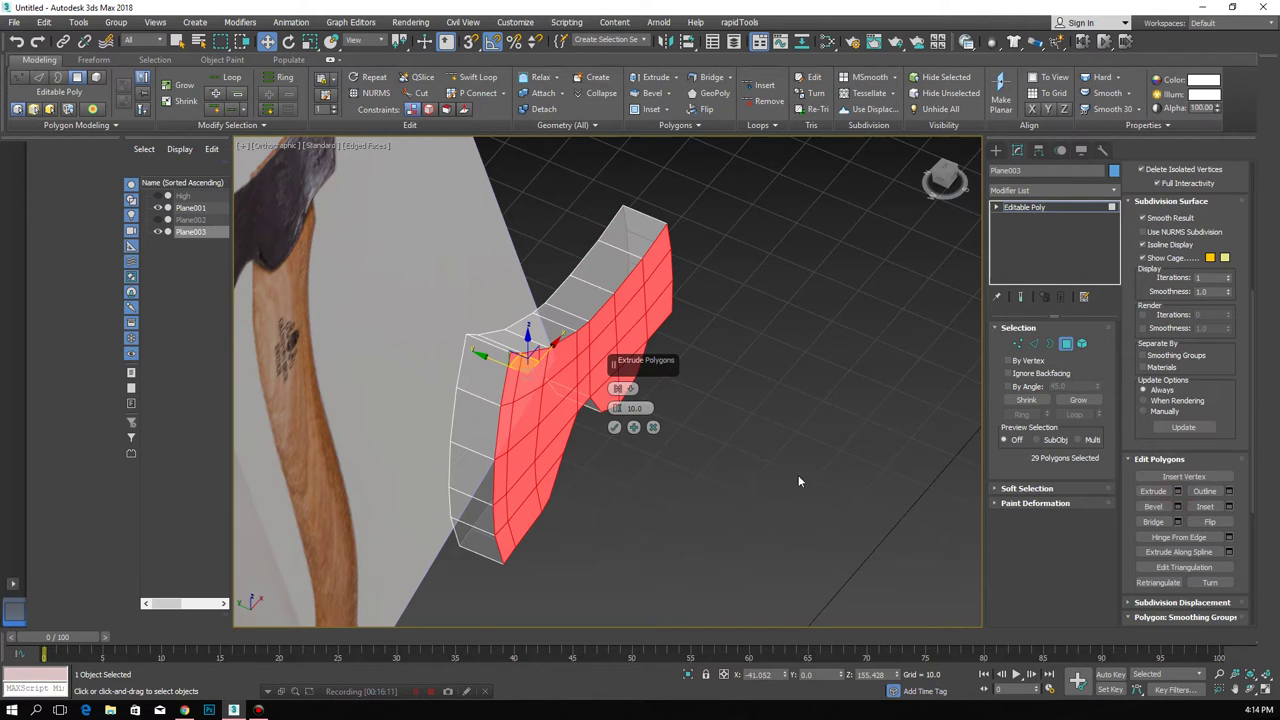
pyautogui.moveTo(617, 408); pyautogui.dragTo(617, 414)
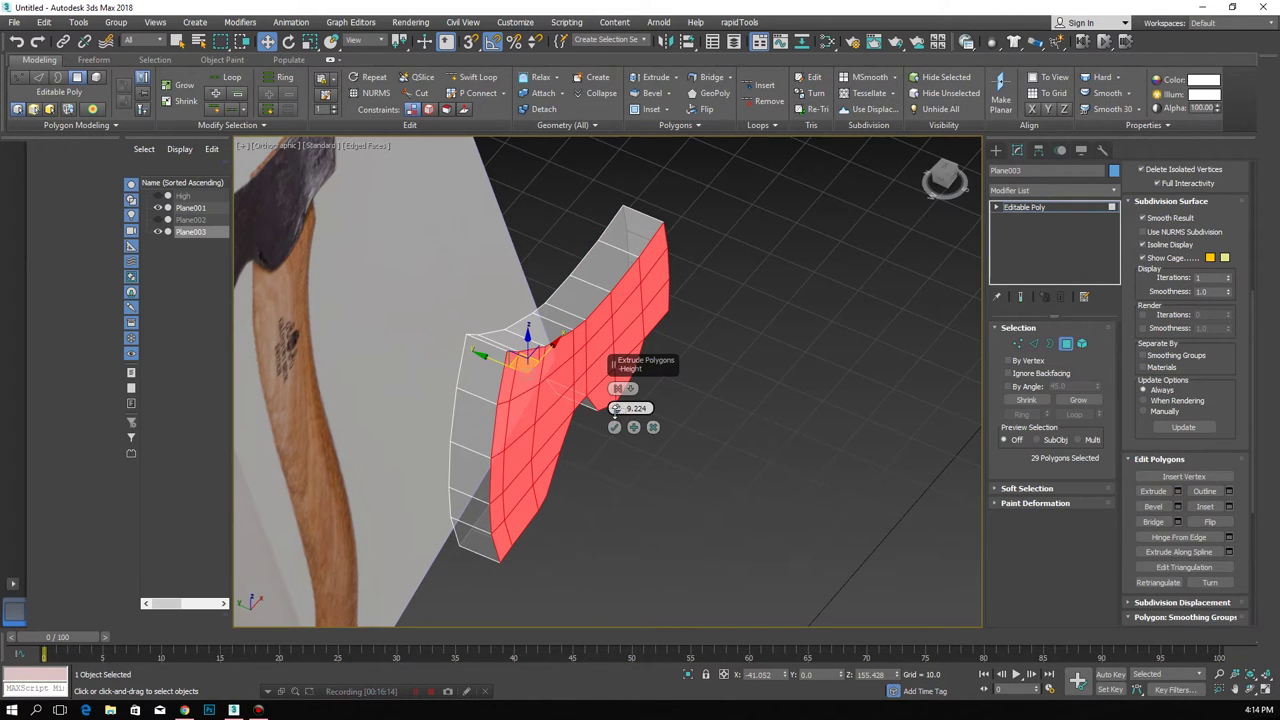
pyautogui.click(615, 428)
pyautogui.moveTo(615, 430); pyautogui.dragTo(637, 450, button='middle')
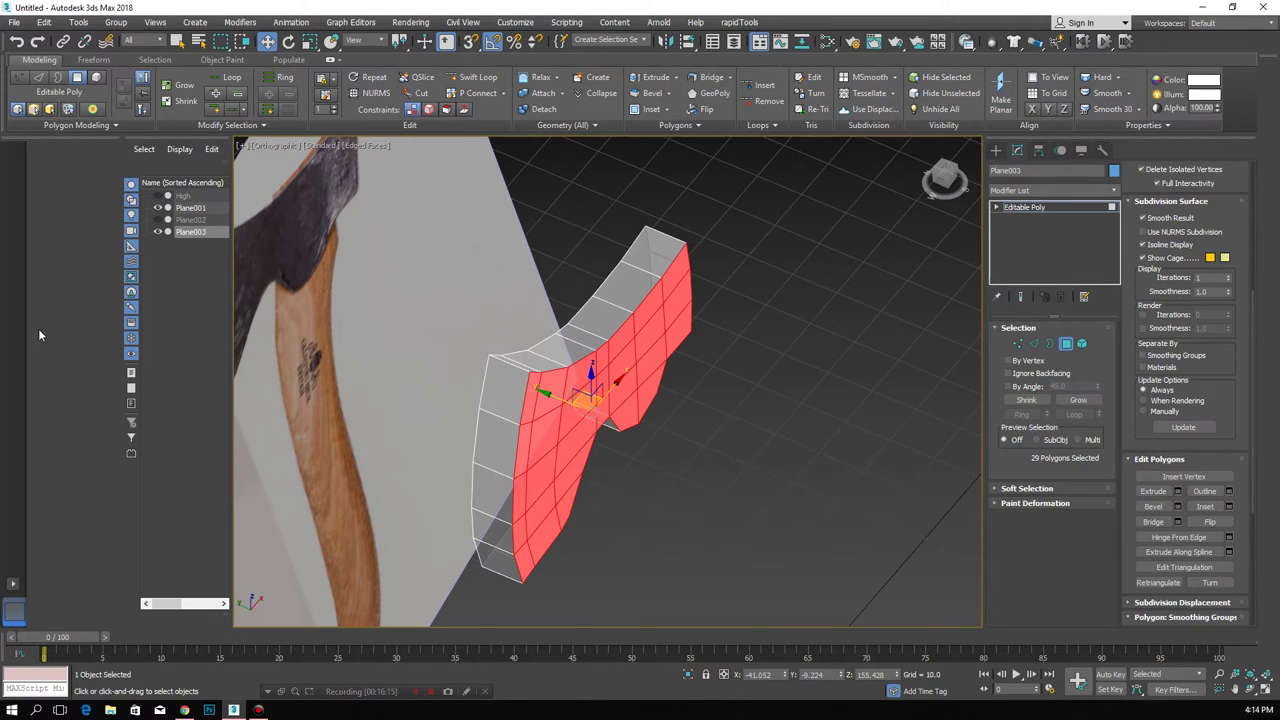
pyautogui.click(190, 220)
pyautogui.click(158, 220)
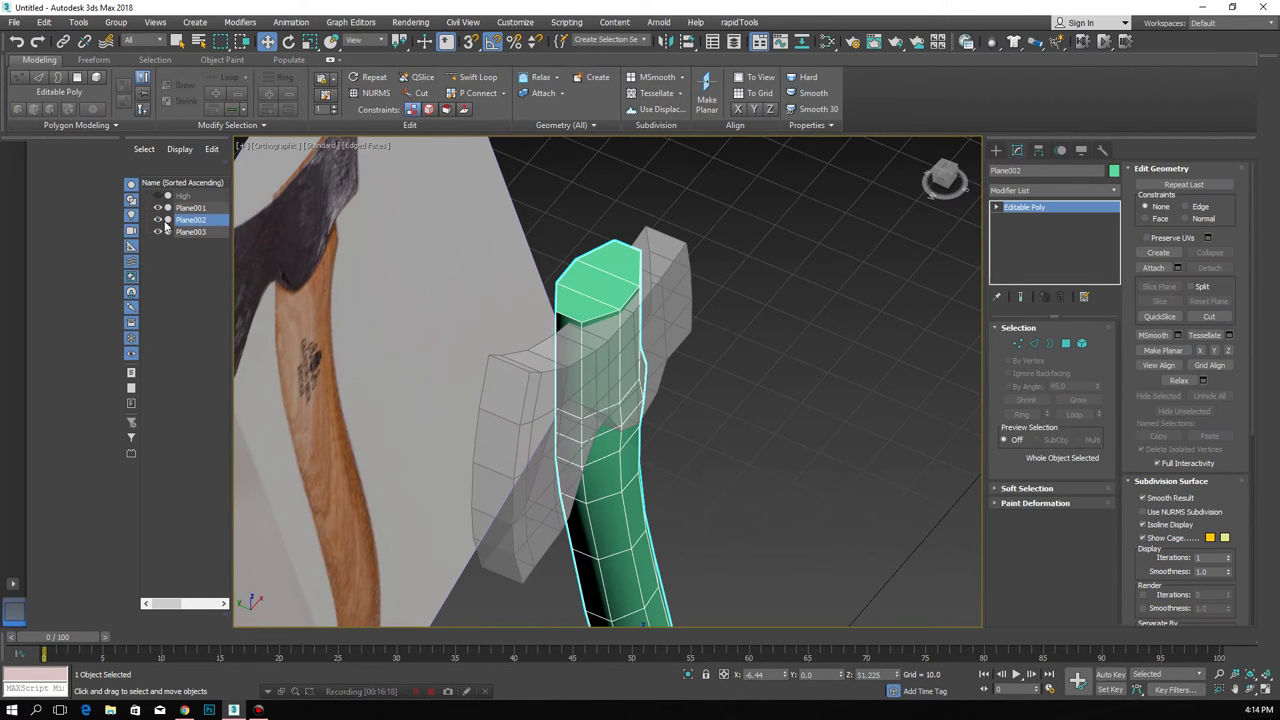
# - Reselect Plane003 and pick edges on both sides of the axe head in Edge mode
pyautogui.click(643, 318)
pyautogui.keyDown('alt'); pyautogui.moveTo(645, 320); pyautogui.dragTo(853, 393, button='middle'); pyautogui.keyUp('alt')
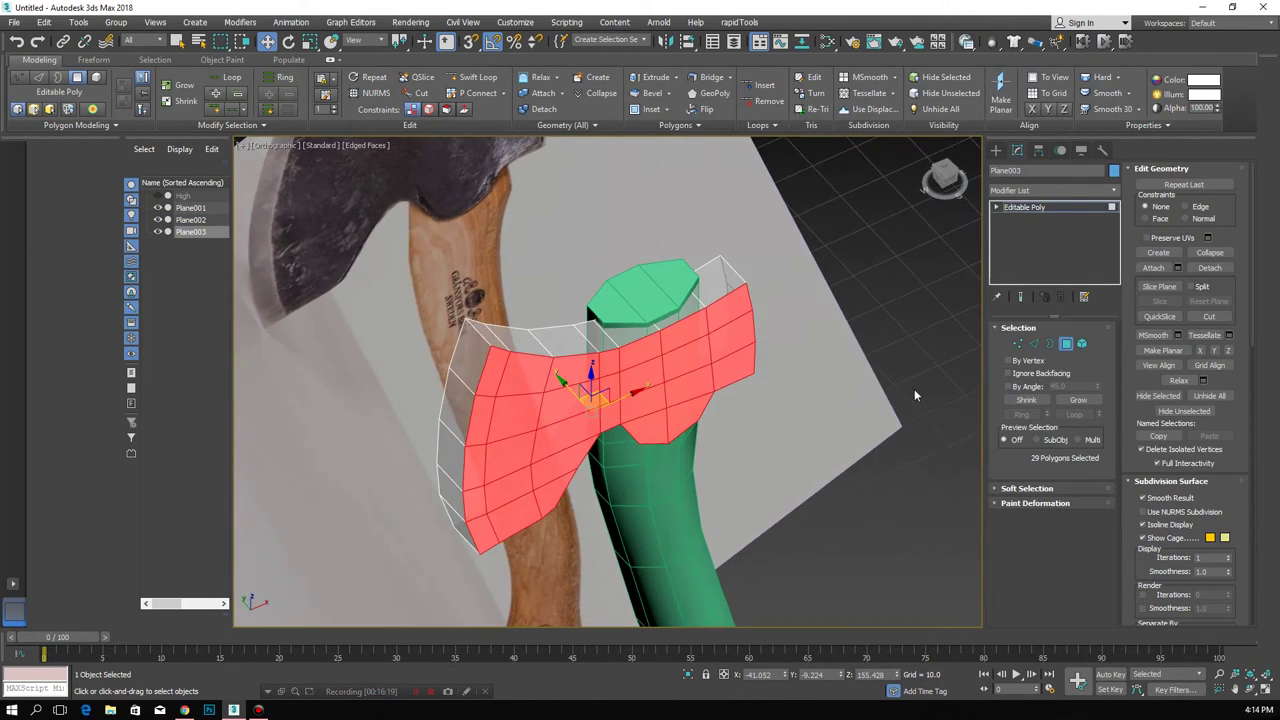
pyautogui.click(1033, 343)
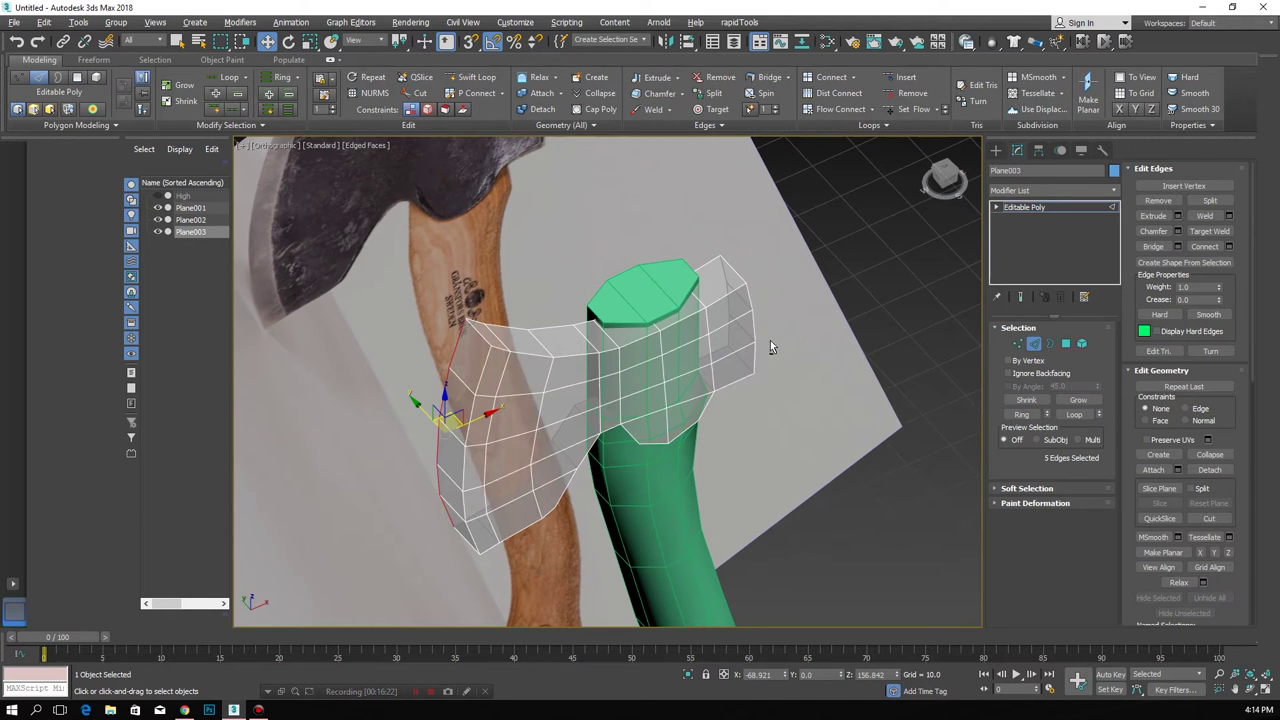
pyautogui.keyDown('alt'); pyautogui.moveTo(770, 340); pyautogui.dragTo(768, 342, button='middle'); pyautogui.keyUp('alt')
pyautogui.click(768, 342)
pyautogui.keyDown('ctrl'); pyautogui.click(772, 371); pyautogui.keyUp('ctrl')
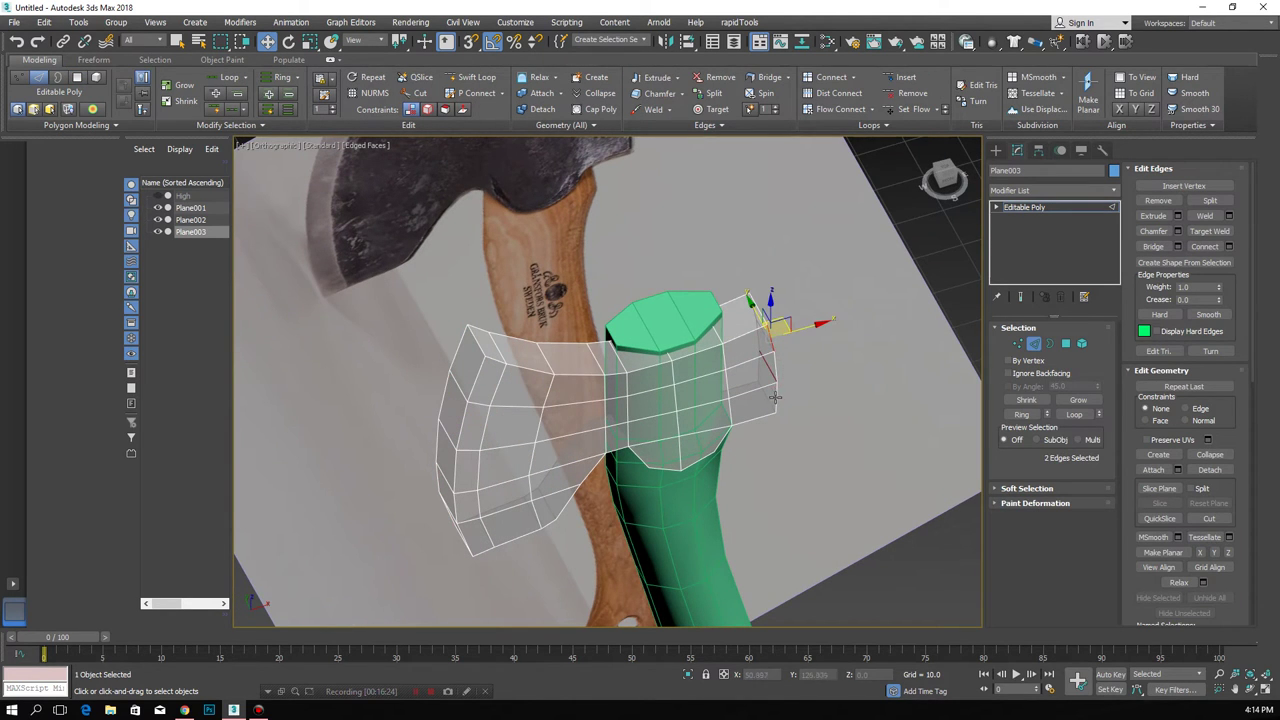
pyautogui.keyDown('ctrl'); pyautogui.click(775, 397); pyautogui.keyUp('ctrl')
pyautogui.moveTo(775, 397)
pyautogui.keyDown('alt'); pyautogui.mouseDown(button='middle')
pyautogui.moveTo(820, 401)
pyautogui.moveTo(782, 356)
pyautogui.moveTo(811, 395)
pyautogui.mouseUp(button='middle'); pyautogui.keyUp('alt')
pyautogui.click(663, 453)
pyautogui.moveTo(663, 453)
pyautogui.keyDown('alt'); pyautogui.mouseDown(button='middle')
pyautogui.moveTo(648, 470)
pyautogui.moveTo(908, 415)
pyautogui.mouseUp(button='middle'); pyautogui.keyUp('alt')
pyautogui.keyDown('ctrl'); pyautogui.click(642, 488); pyautogui.keyUp('ctrl')
# - Select the 24 blade-side vertices in Vertex mode, toggling X-ray with Alt+X
pyautogui.click(1018, 345)
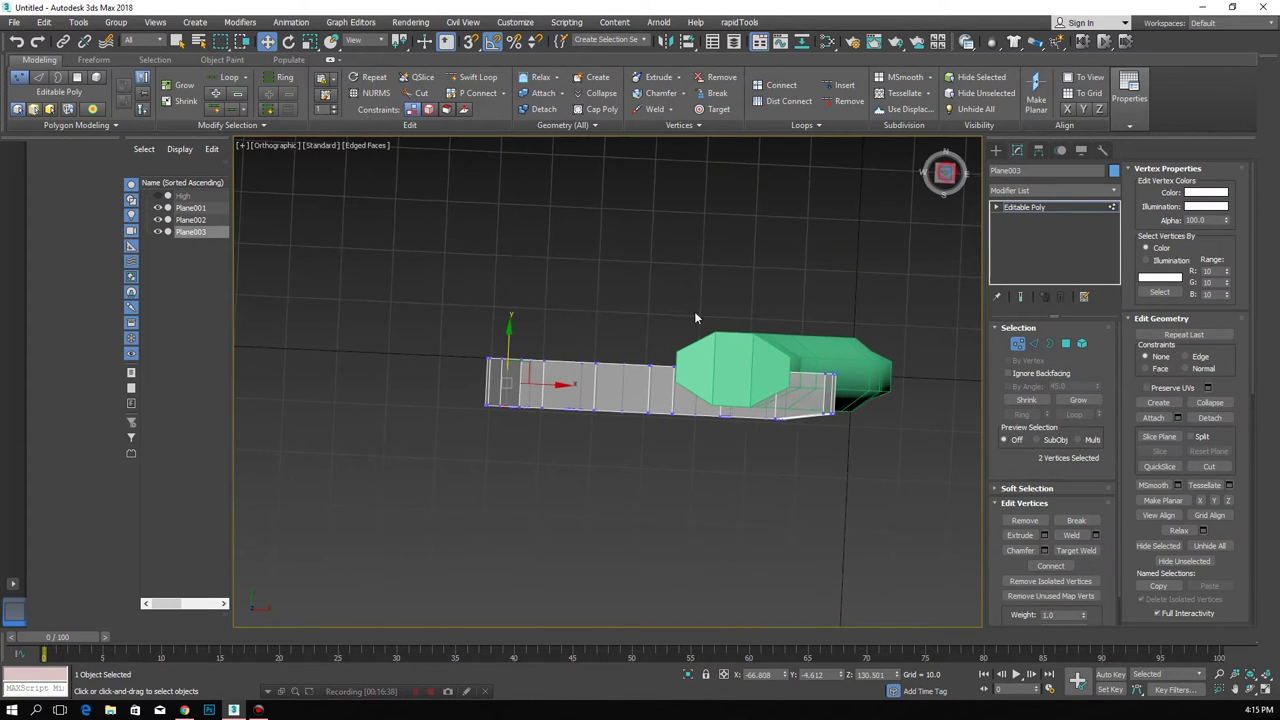
pyautogui.press('t')
pyautogui.keyDown('alt'); pyautogui.moveTo(635, 462); pyautogui.dragTo(624, 488, button='middle'); pyautogui.keyUp('alt')
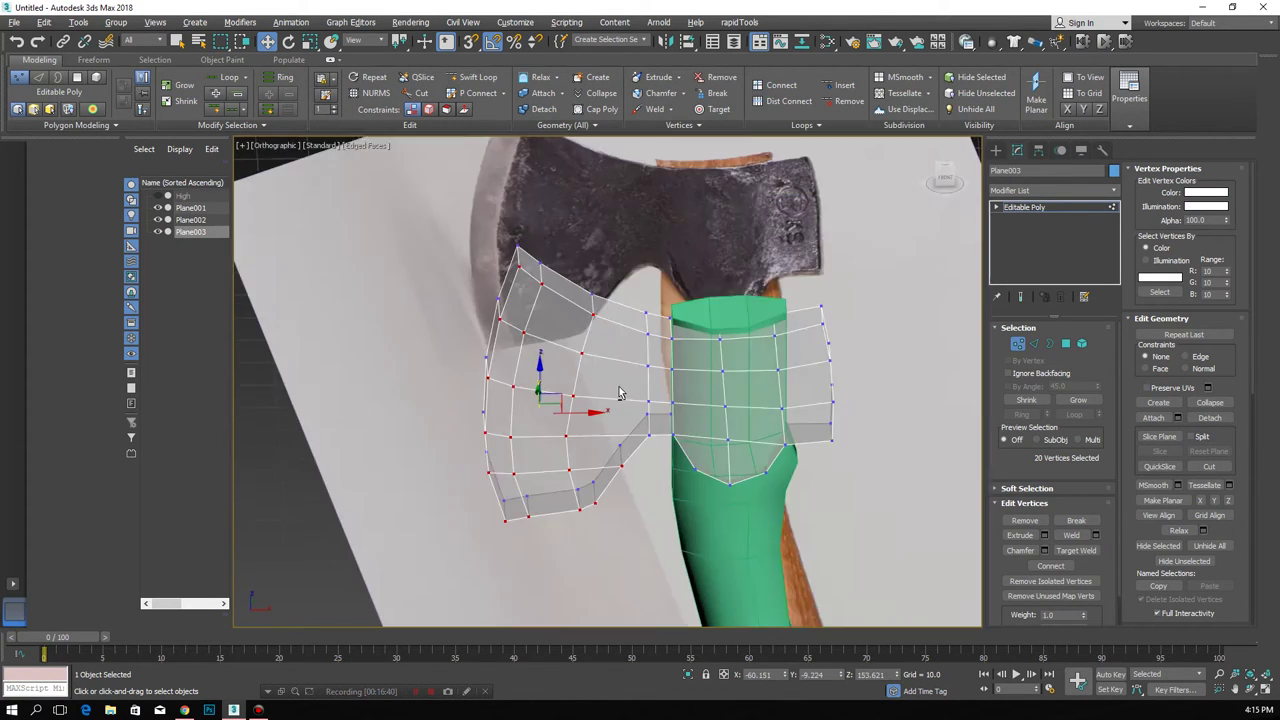
pyautogui.keyDown('ctrl'); pyautogui.click(658, 420); pyautogui.keyUp('ctrl')
pyautogui.keyDown('ctrl'); pyautogui.click(658, 374); pyautogui.keyUp('ctrl')
pyautogui.keyDown('ctrl'); pyautogui.click(658, 318); pyautogui.keyUp('ctrl')
pyautogui.keyDown('ctrl'); pyautogui.click(658, 270); pyautogui.keyUp('ctrl')
pyautogui.hotkey('alt', 'x')
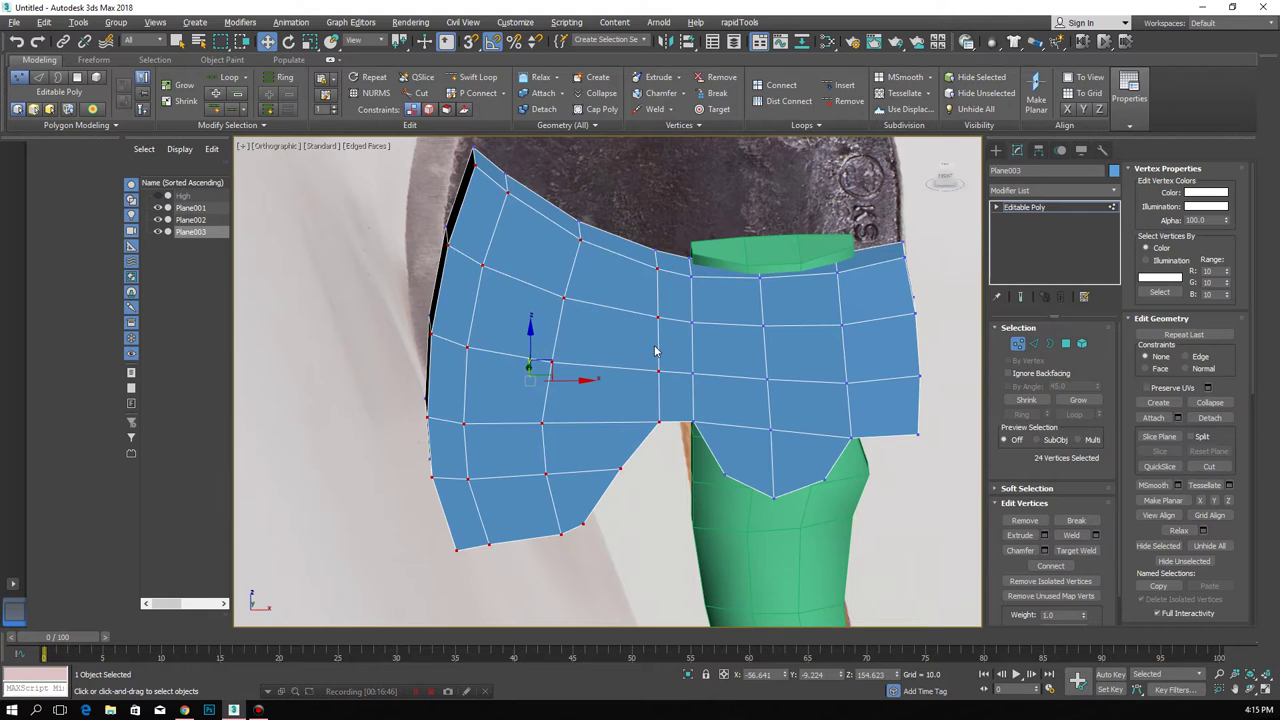
pyautogui.hotkey('alt', 'x')
pyautogui.keyDown('alt'); pyautogui.moveTo(634, 346); pyautogui.dragTo(672, 364, button='middle'); pyautogui.keyUp('alt')
pyautogui.click(1062, 190)
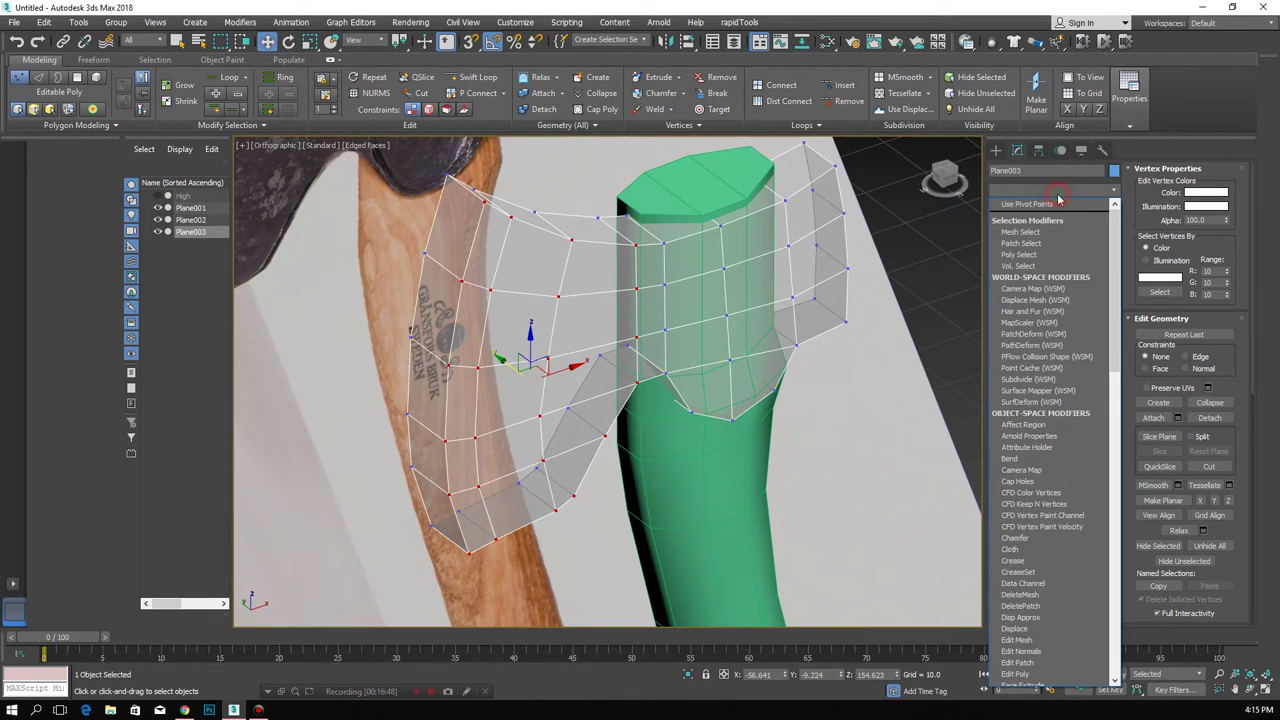
# - Try an FFD 2x2x2 deformer on the blade vertices, then delete it from the stack
pyautogui.click(1050, 190)
pyautogui.click(1046, 192)
pyautogui.press('f')
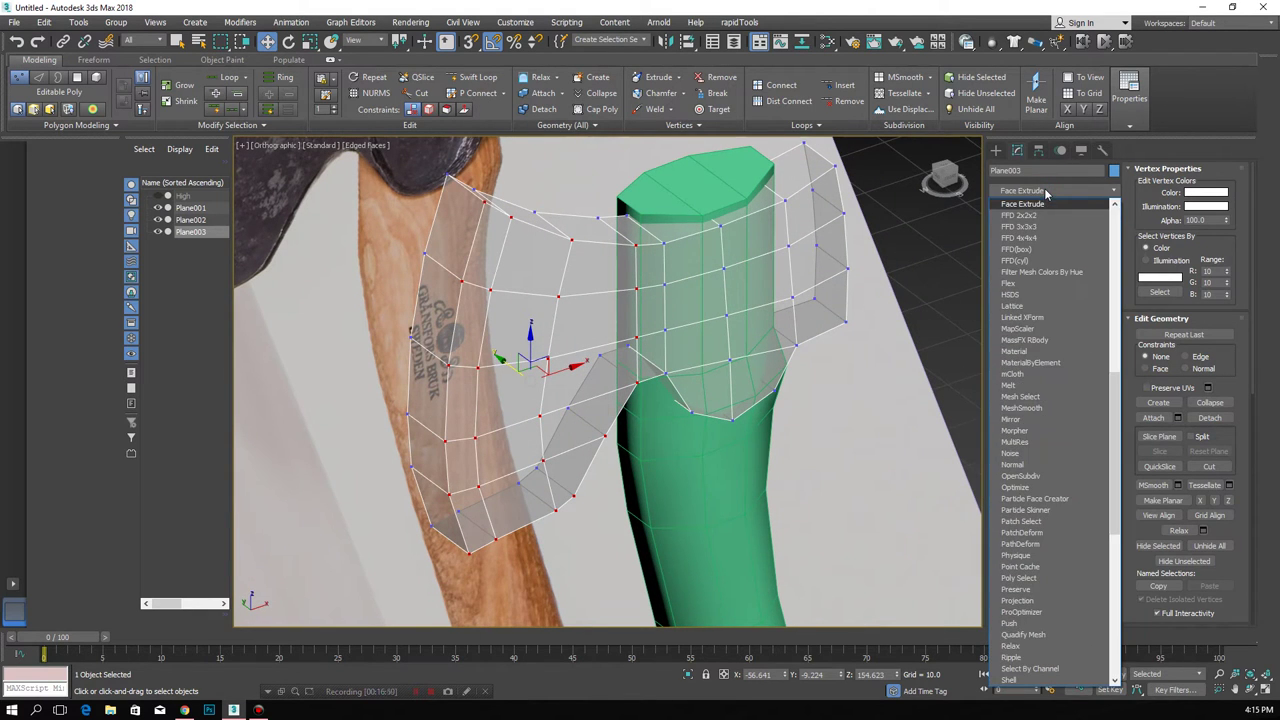
pyautogui.click(1035, 218)
pyautogui.click(1010, 207)
pyautogui.click(1046, 218)
pyautogui.scroll(-3, 503, 249)
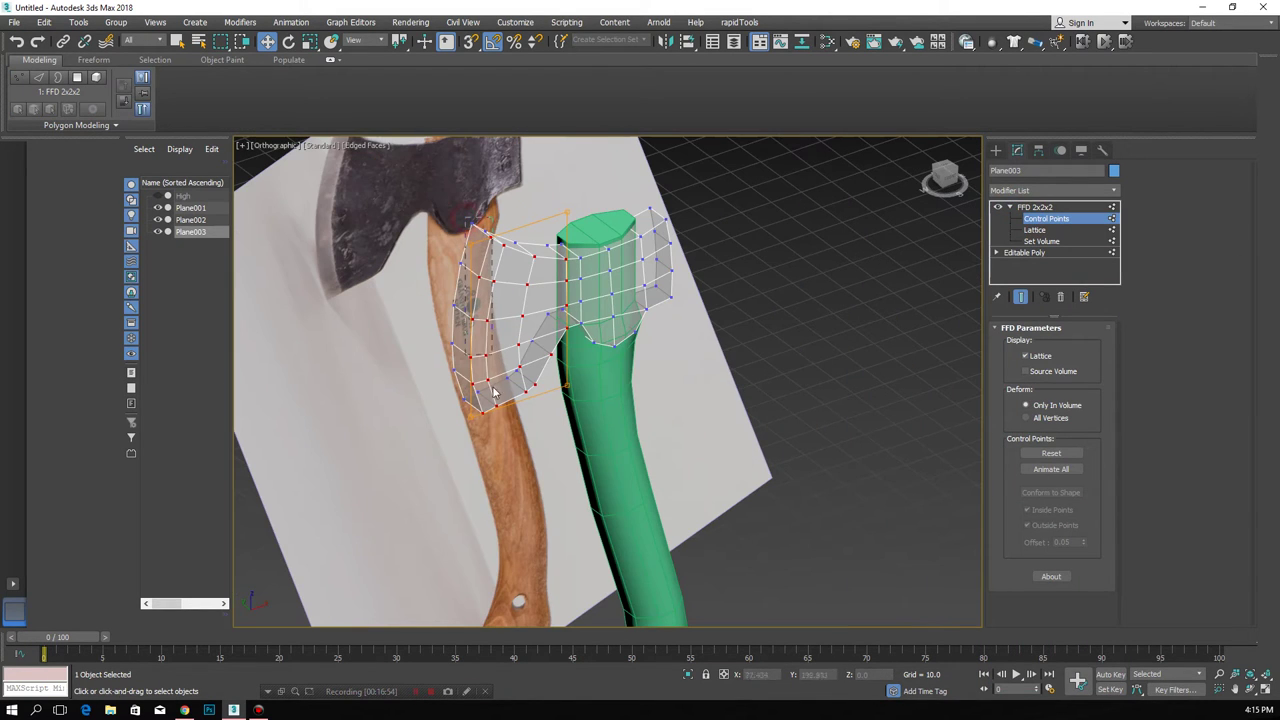
pyautogui.keyDown('alt'); pyautogui.moveTo(493, 393); pyautogui.dragTo(478, 348, button='middle'); pyautogui.keyUp('alt')
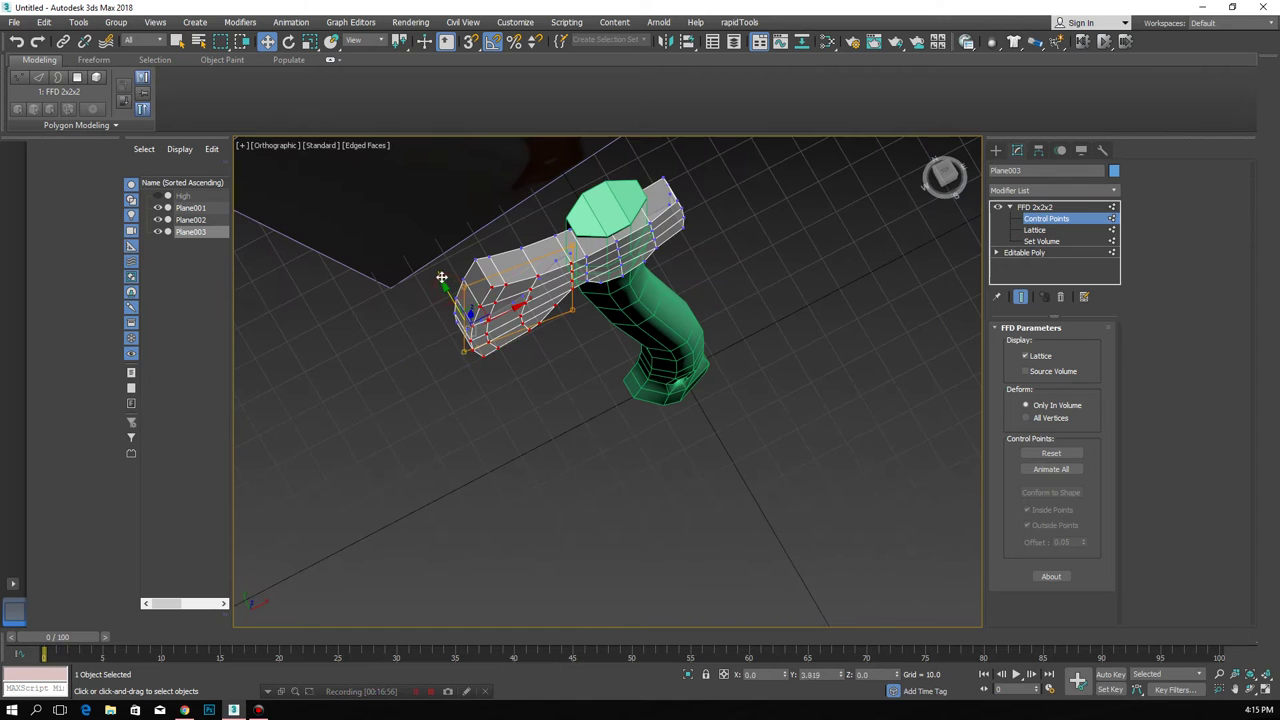
pyautogui.scroll(2, 510, 335)
pyautogui.scroll(2, 524, 345)
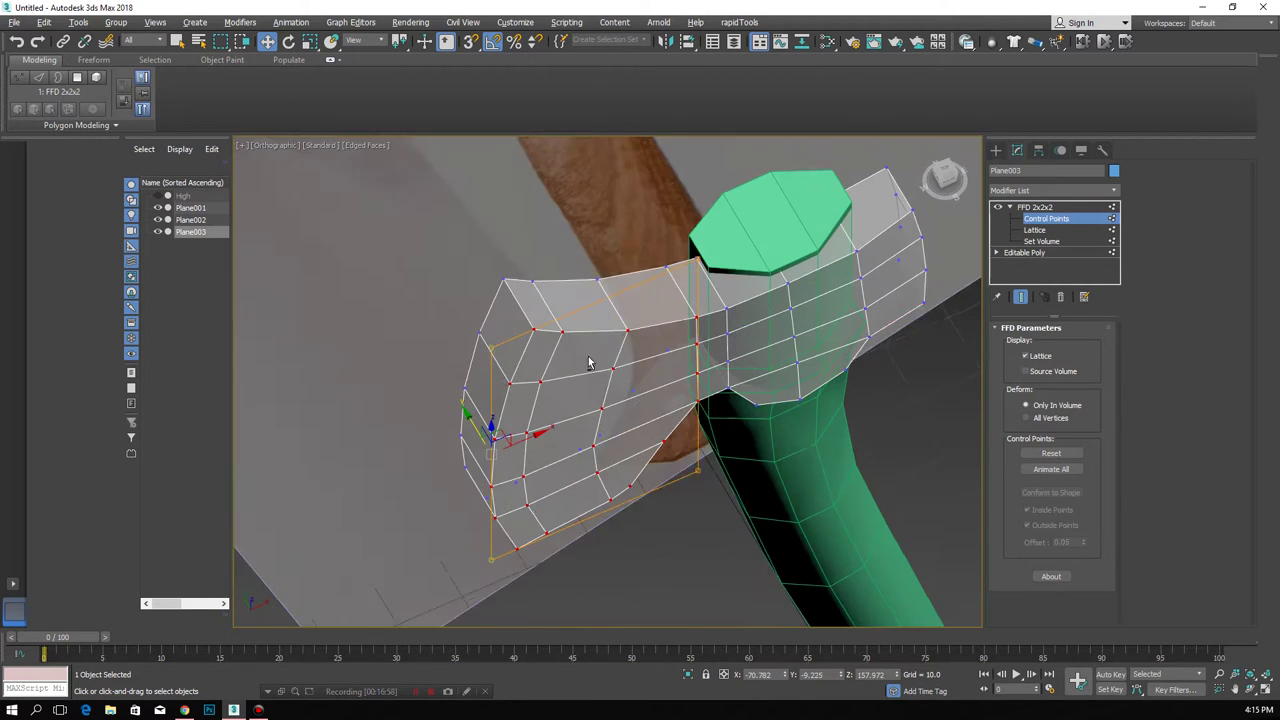
pyautogui.rightClick(1045, 217)
pyautogui.click(1064, 228)
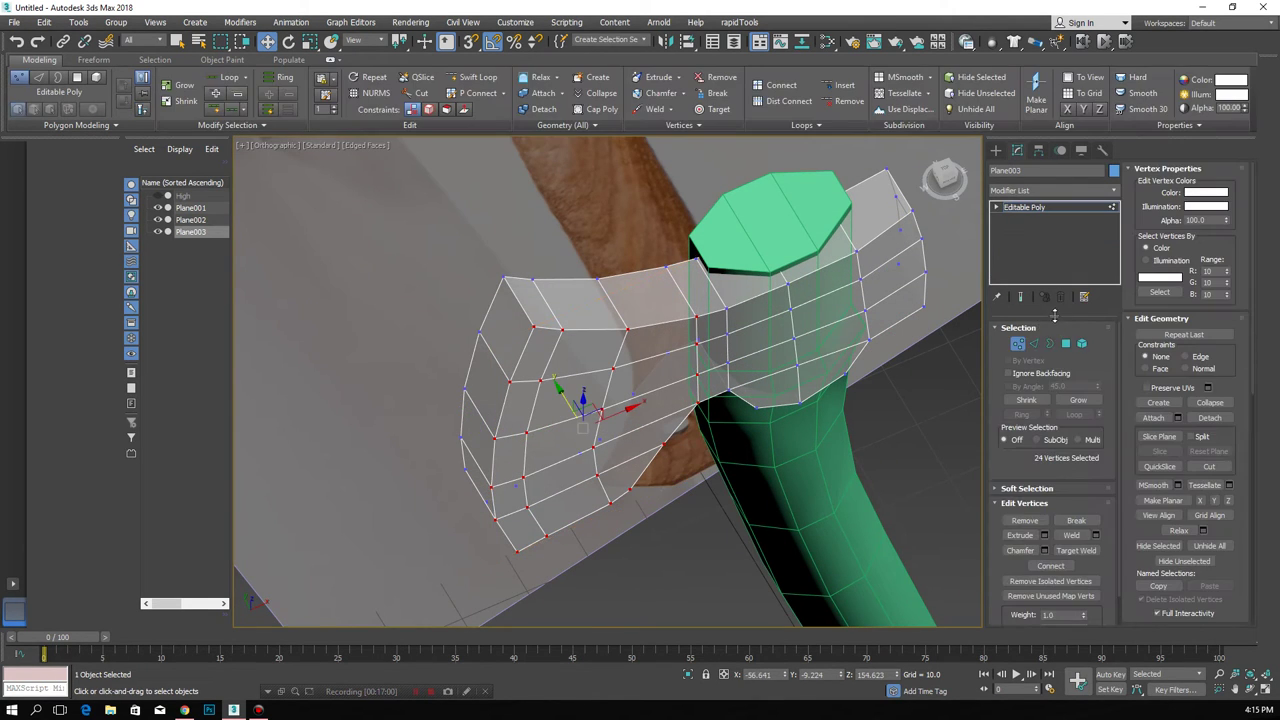
# - Widen the blade vertex selection to 38 vertices
pyautogui.moveTo(735, 322)
pyautogui.keyDown('alt'); pyautogui.mouseDown(button='middle')
pyautogui.moveTo(686, 294)
pyautogui.moveTo(697, 298)
pyautogui.mouseUp(button='middle'); pyautogui.keyUp('alt')
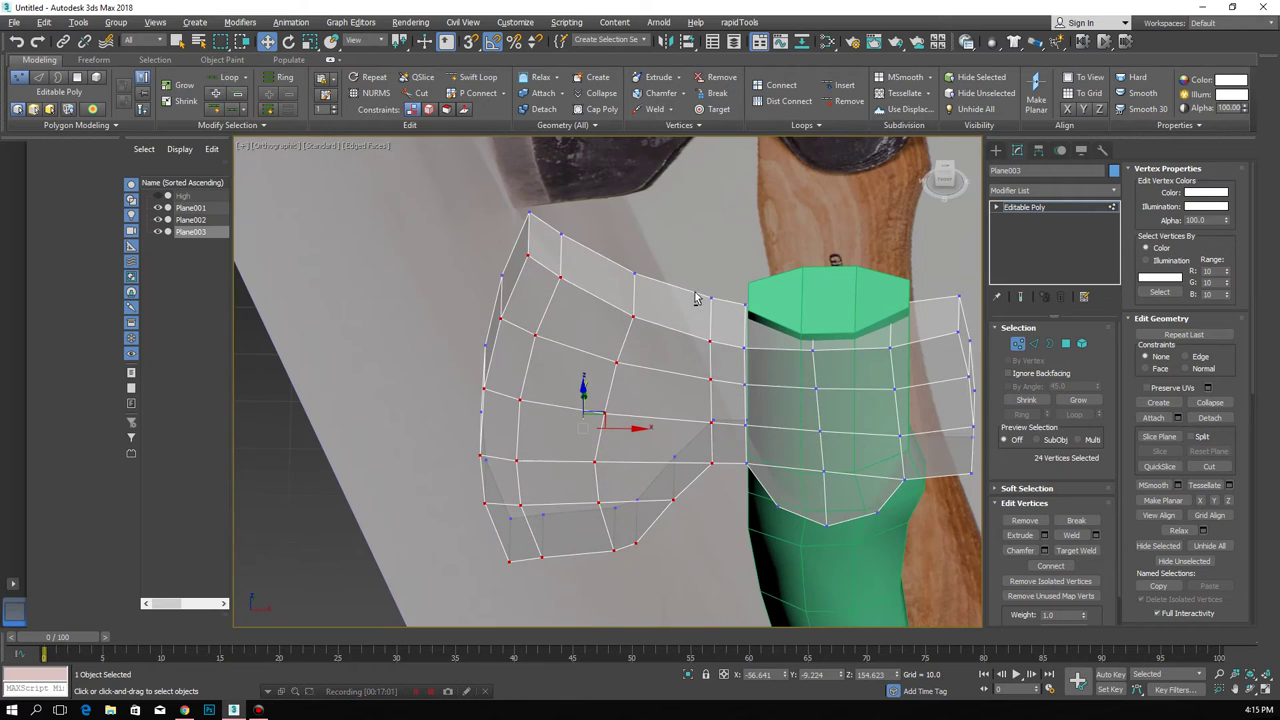
pyautogui.keyDown('ctrl'); pyautogui.moveTo(717, 488); pyautogui.dragTo(718, 489); pyautogui.keyUp('ctrl')
pyautogui.keyDown('ctrl'); pyautogui.moveTo(445, 617); pyautogui.dragTo(445, 615); pyautogui.keyUp('ctrl')
pyautogui.keyDown('alt'); pyautogui.moveTo(533, 428); pyautogui.dragTo(652, 463, button='middle'); pyautogui.keyUp('alt')
pyautogui.keyDown('ctrl'); pyautogui.click(692, 440); pyautogui.keyUp('ctrl')
pyautogui.keyDown('alt'); pyautogui.moveTo(694, 443); pyautogui.dragTo(603, 443, button='middle'); pyautogui.keyUp('alt')
pyautogui.click(1033, 190)
pyautogui.press('f')
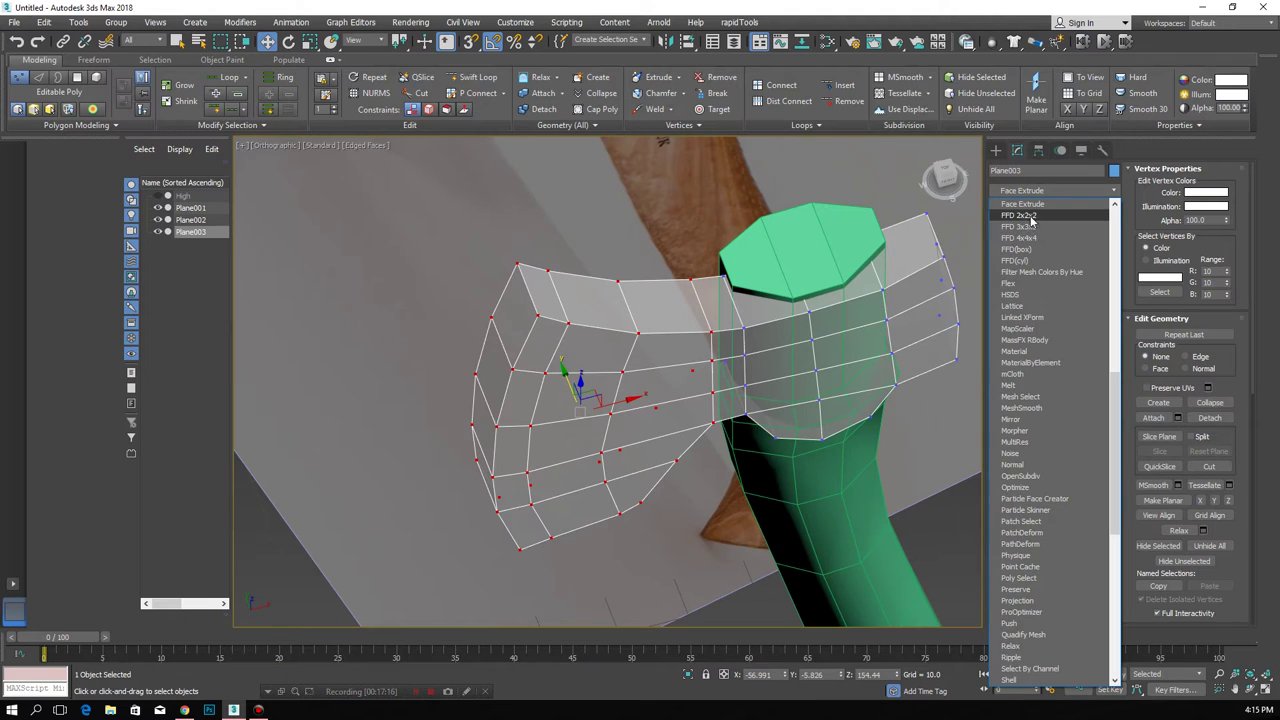
pyautogui.click(1030, 216)
pyautogui.click(1010, 207)
pyautogui.click(1045, 218)
pyautogui.click(493, 327)
pyautogui.keyDown('ctrl'); pyautogui.click(492, 552); pyautogui.keyUp('ctrl')
pyautogui.keyDown('alt'); pyautogui.moveTo(518, 577); pyautogui.dragTo(489, 533, button='middle'); pyautogui.keyUp('alt')
pyautogui.moveTo(480, 398); pyautogui.dragTo(476, 362)
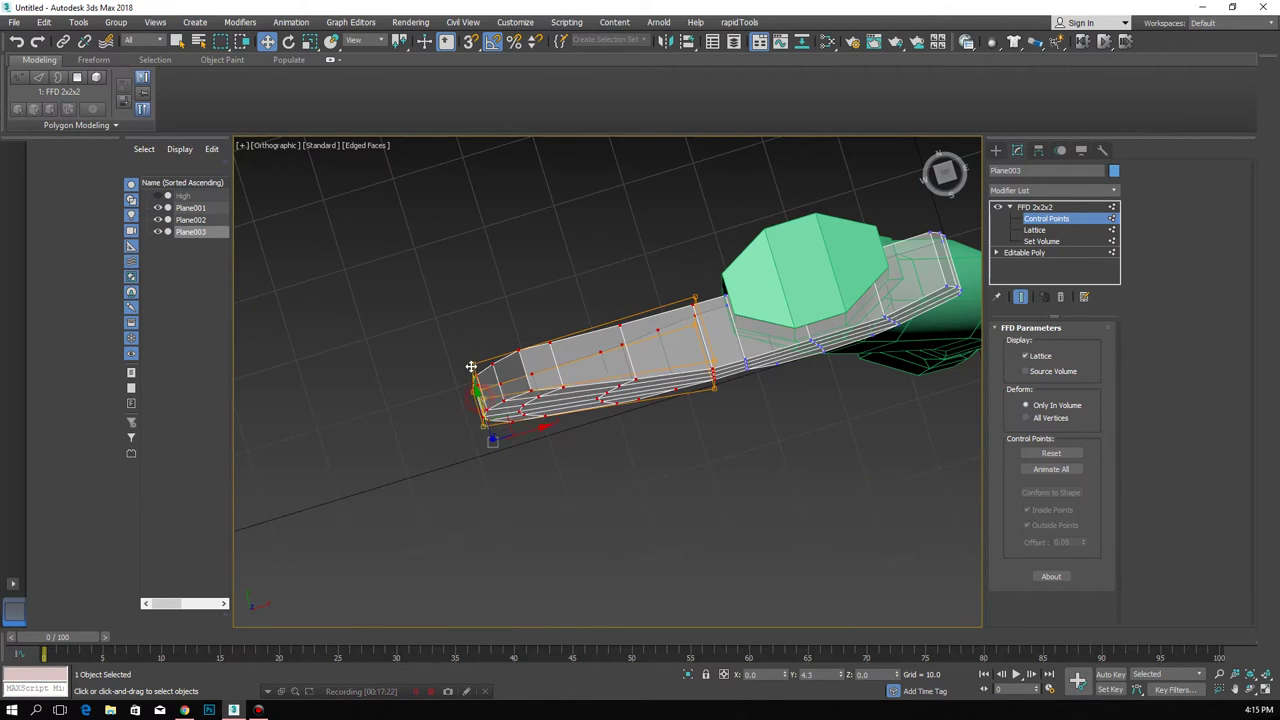
pyautogui.moveTo(680, 285); pyautogui.dragTo(740, 429)
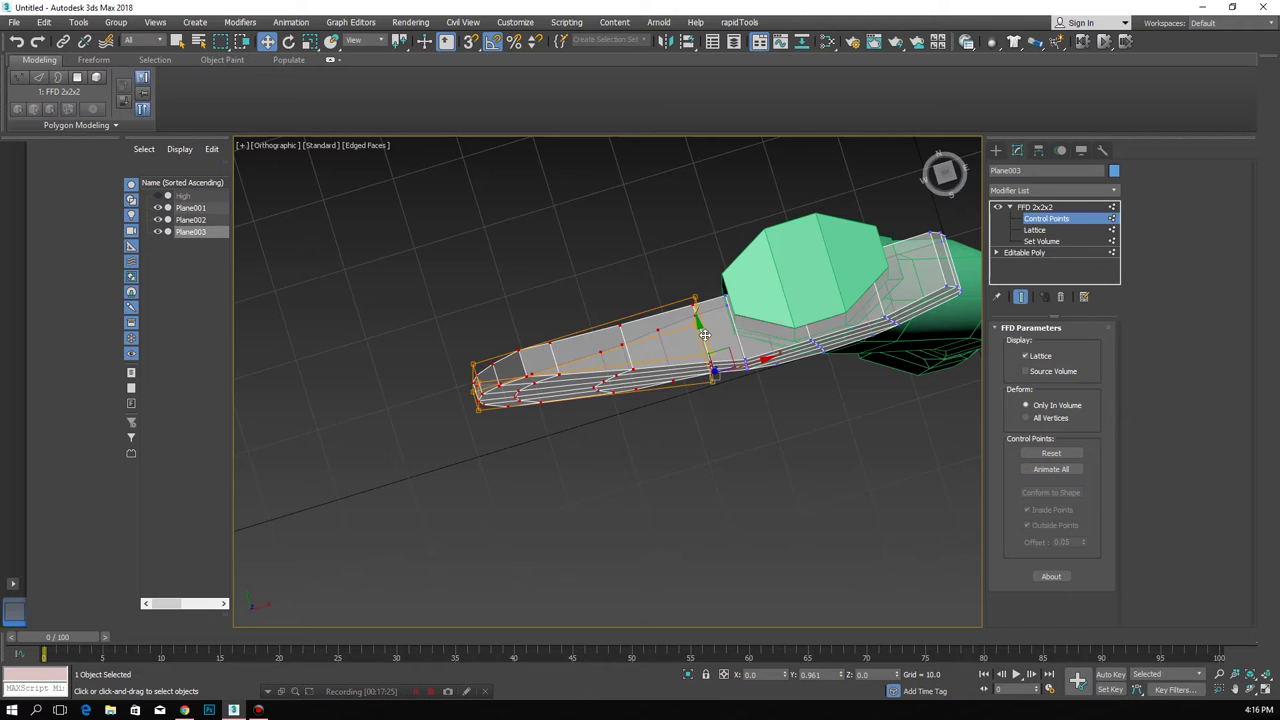
pyautogui.keyDown('alt'); pyautogui.moveTo(705, 335); pyautogui.dragTo(508, 372, button='middle'); pyautogui.keyUp('alt')
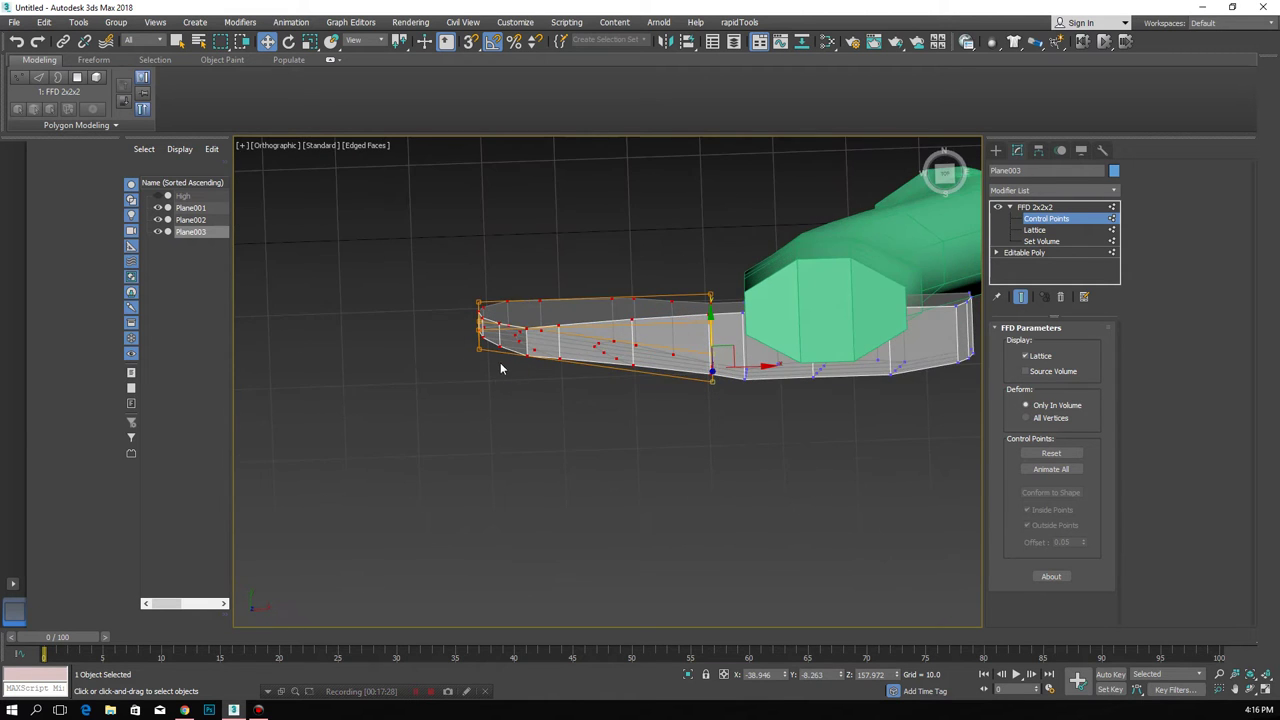
pyautogui.hotkey('shift', 'z')
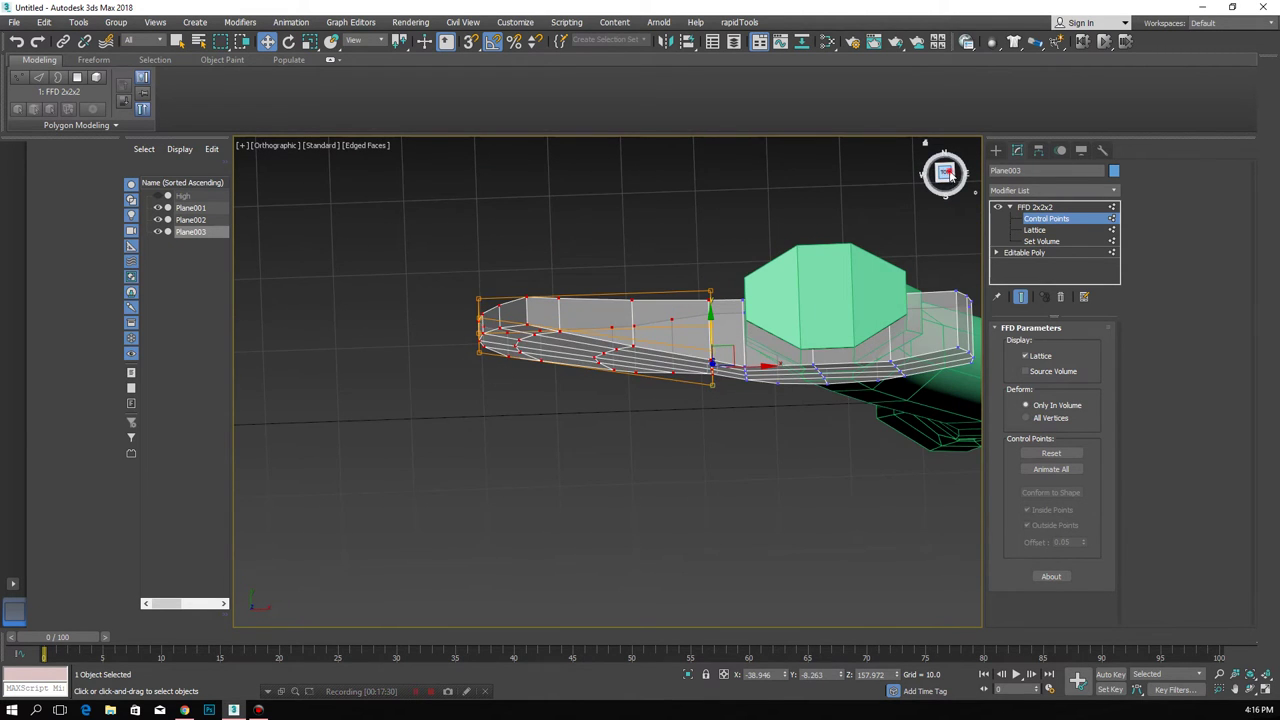
pyautogui.click(943, 178)
pyautogui.moveTo(493, 254); pyautogui.dragTo(493, 250)
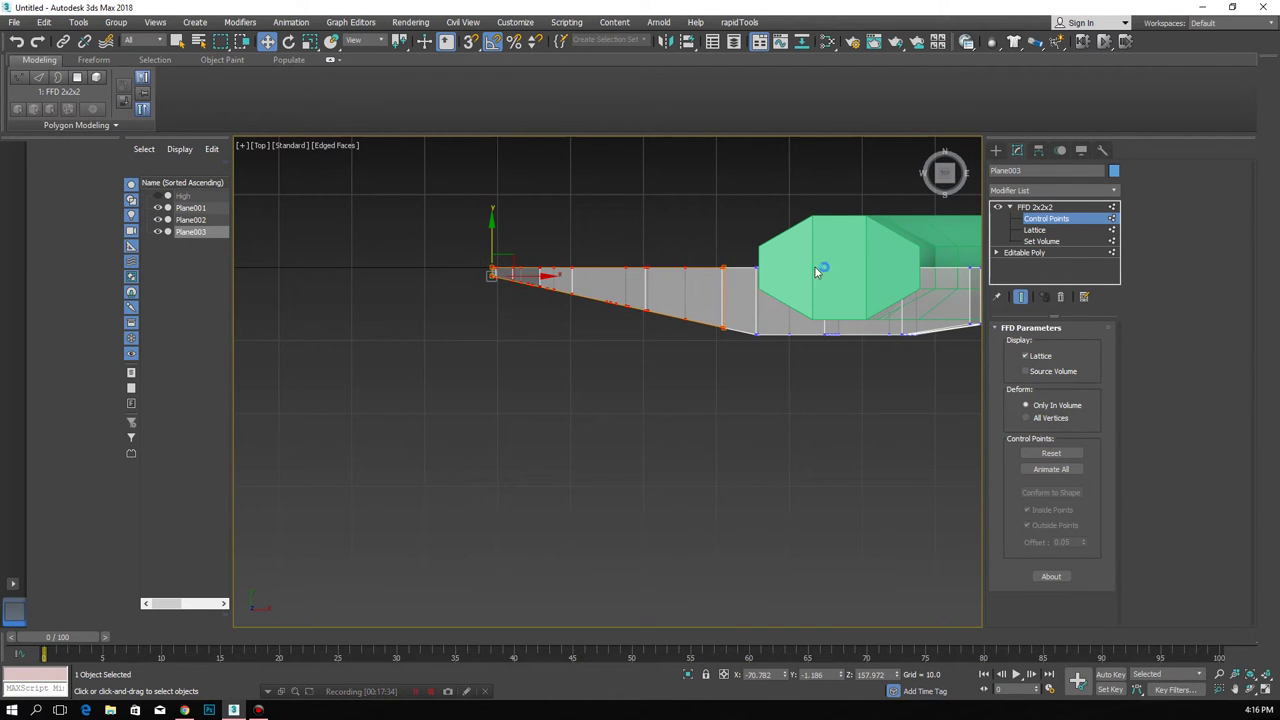
pyautogui.rightClick(1050, 207)
pyautogui.click(1080, 229)
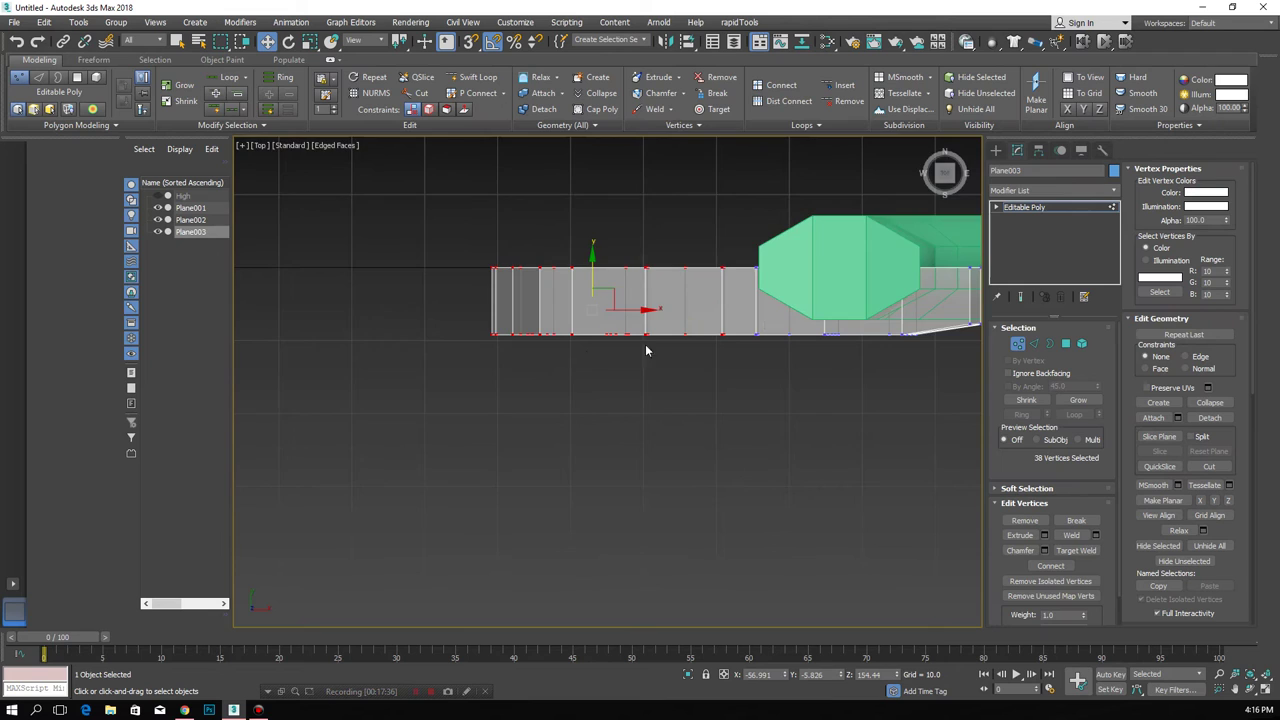
# - Add an FFD 3x3x3 deformer and edit its control points in the Top view
pyautogui.click(1050, 190)
pyautogui.scroll(-5, 1040, 260)
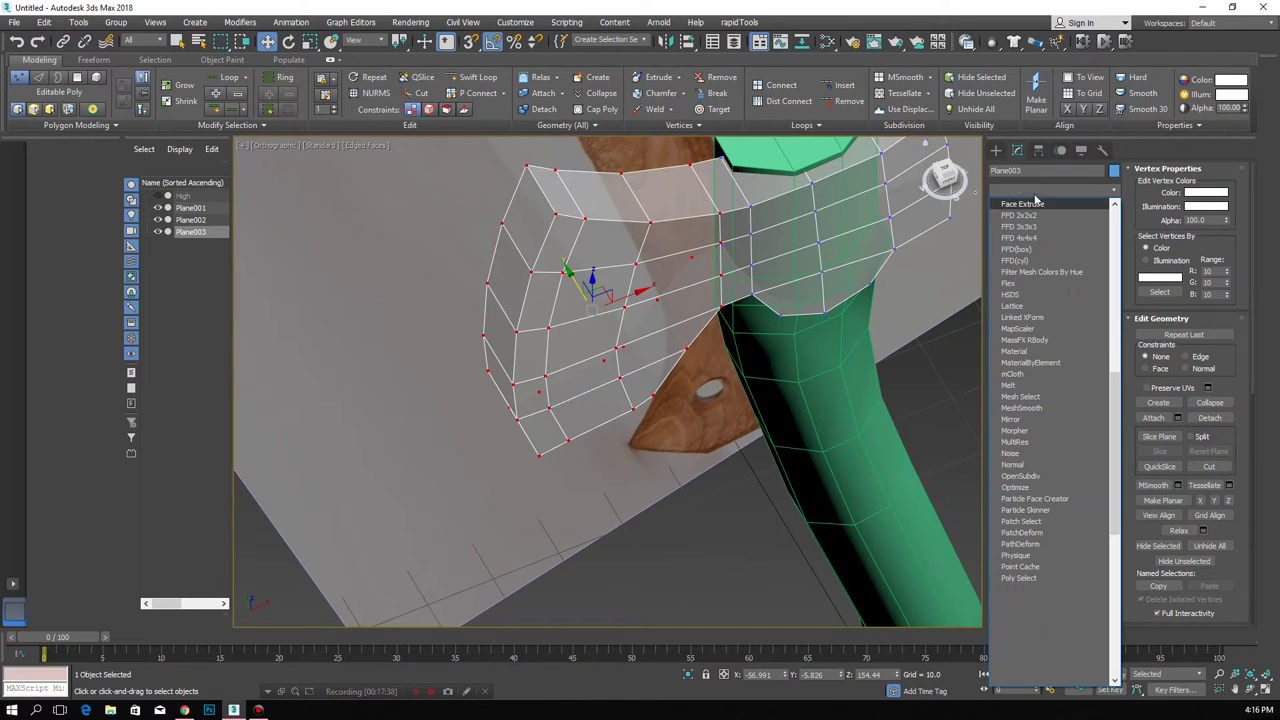
pyautogui.click(1040, 228)
pyautogui.moveTo(943, 182); pyautogui.dragTo(943, 168)
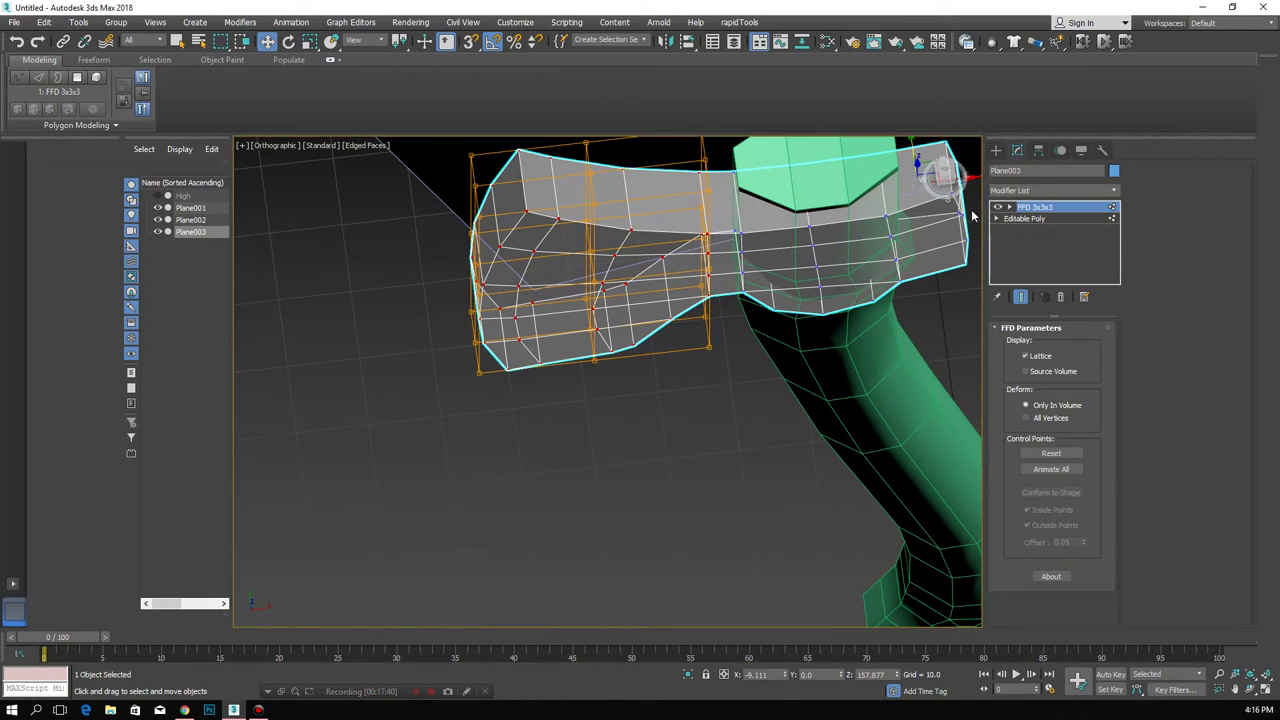
pyautogui.click(943, 168)
pyautogui.click(1009, 207)
pyautogui.click(1045, 218)
pyautogui.moveTo(308, 420); pyautogui.dragTo(398, 447, button='middle')
# - Raise the left, middle and right control-point columns to start tapering the blade
pyautogui.moveTo(397, 447)
pyautogui.mouseDown()
pyautogui.moveTo(380, 400)
pyautogui.moveTo(392, 347)
pyautogui.mouseUp()
pyautogui.moveTo(510, 489)
pyautogui.mouseDown()
pyautogui.moveTo(563, 393)
pyautogui.moveTo(539, 422)
pyautogui.moveTo(548, 336)
pyautogui.mouseUp()
pyautogui.moveTo(700, 481); pyautogui.dragTo(700, 481)
pyautogui.moveTo(679, 397); pyautogui.dragTo(682, 373)
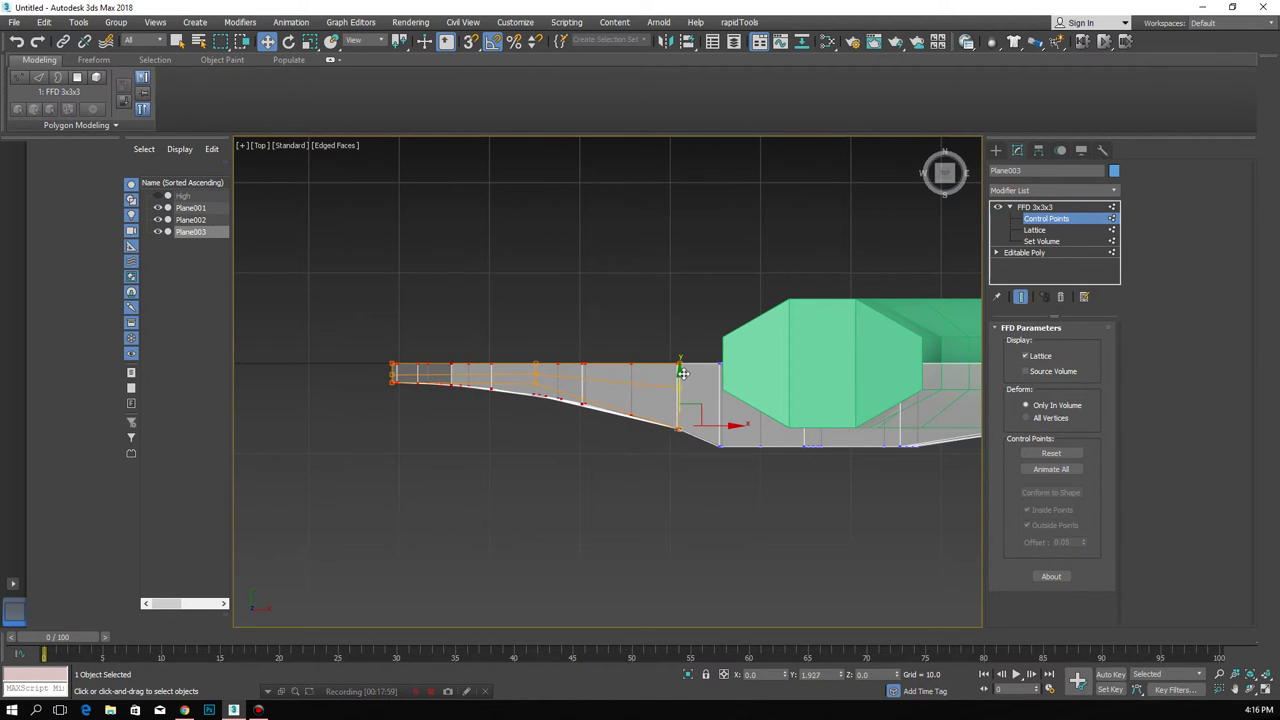
pyautogui.moveTo(682, 373); pyautogui.dragTo(680, 361)
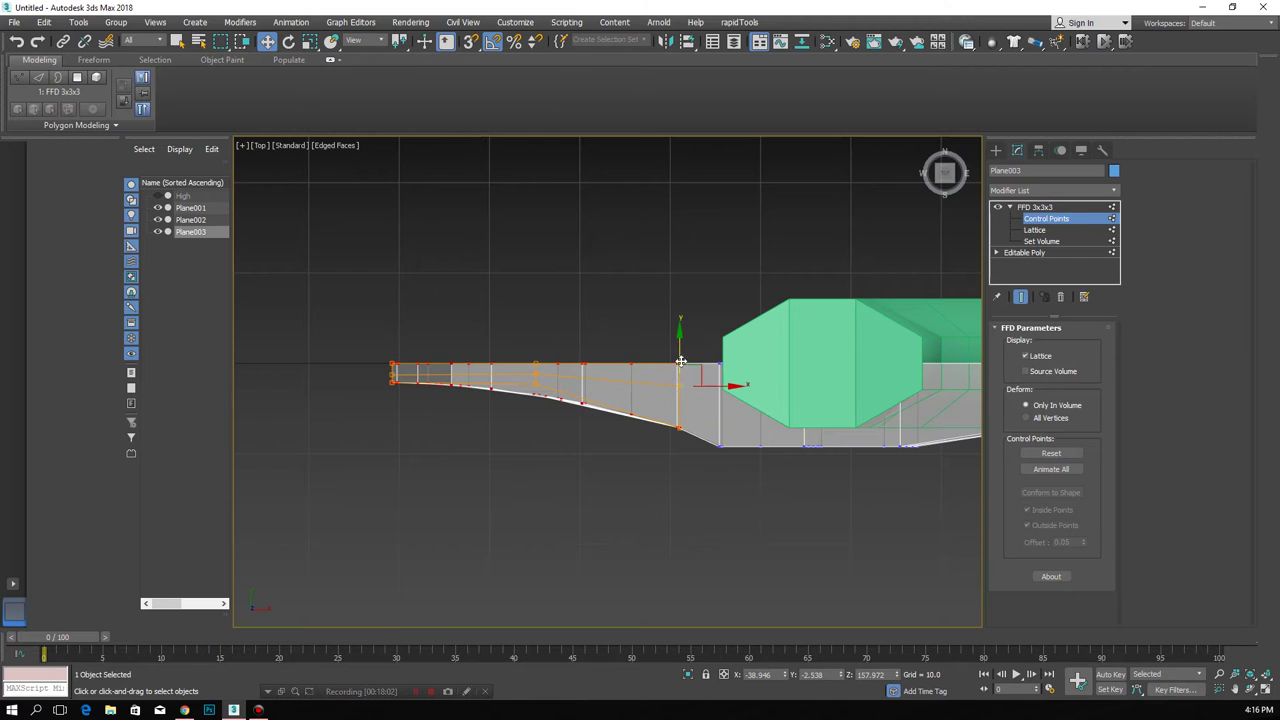
pyautogui.moveTo(476, 375); pyautogui.dragTo(463, 380, button='middle')
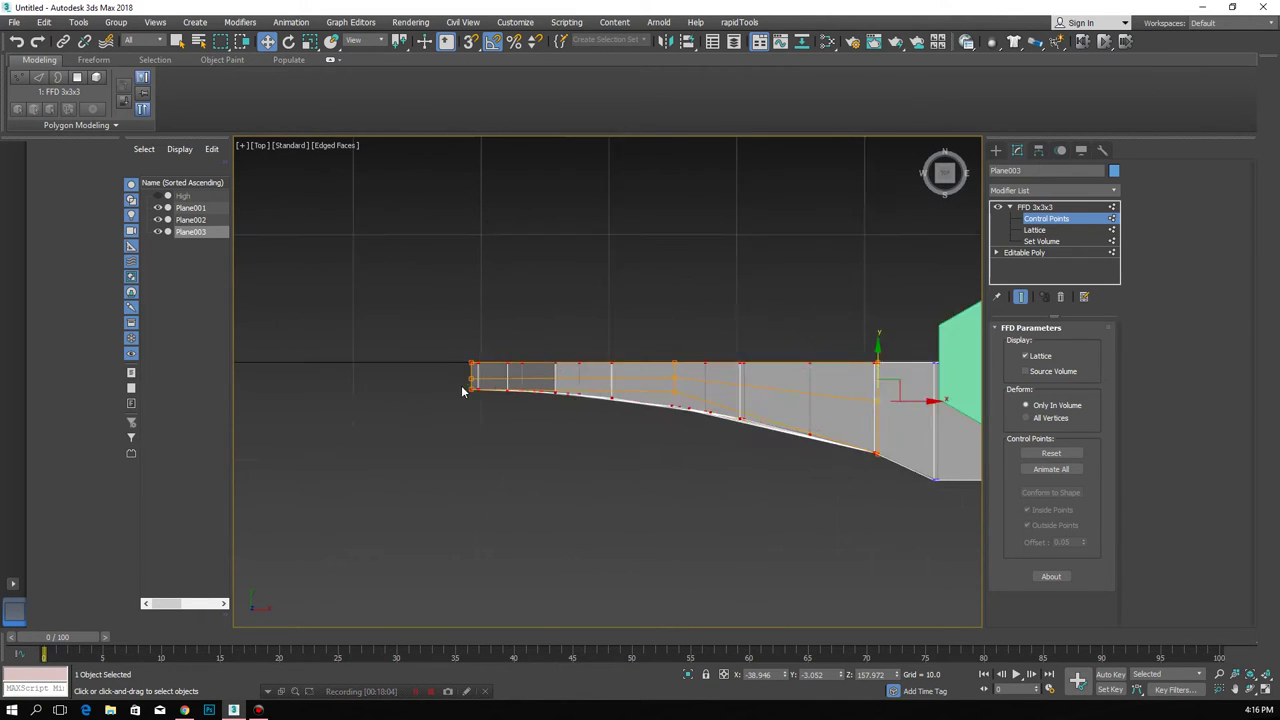
pyautogui.moveTo(478, 351); pyautogui.dragTo(478, 398)
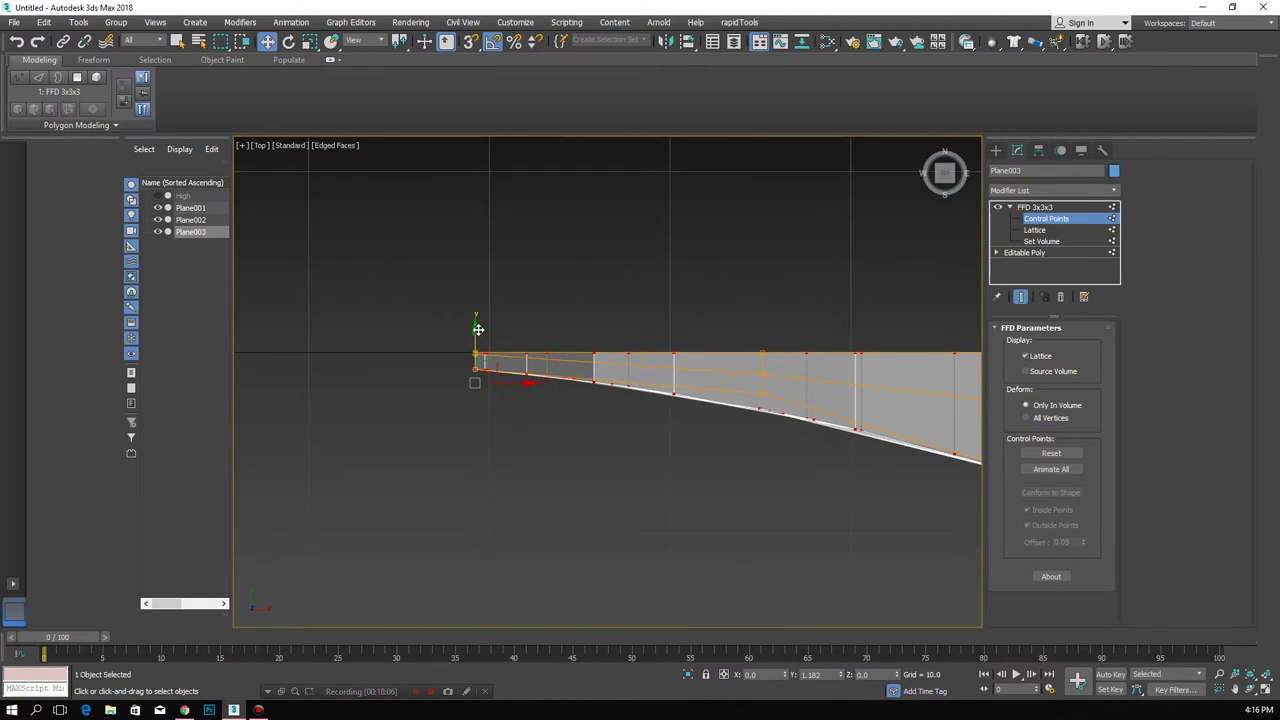
pyautogui.moveTo(474, 366); pyautogui.dragTo(482, 351)
# - Refine the middle and right lattice columns so the lower edge follows the axe-head outline
pyautogui.moveTo(707, 439); pyautogui.dragTo(532, 436, button='middle')
pyautogui.moveTo(565, 345)
pyautogui.mouseDown()
pyautogui.moveTo(625, 383)
pyautogui.moveTo(577, 415)
pyautogui.moveTo(583, 366)
pyautogui.mouseUp()
pyautogui.moveTo(800, 471); pyautogui.dragTo(673, 471, button='middle')
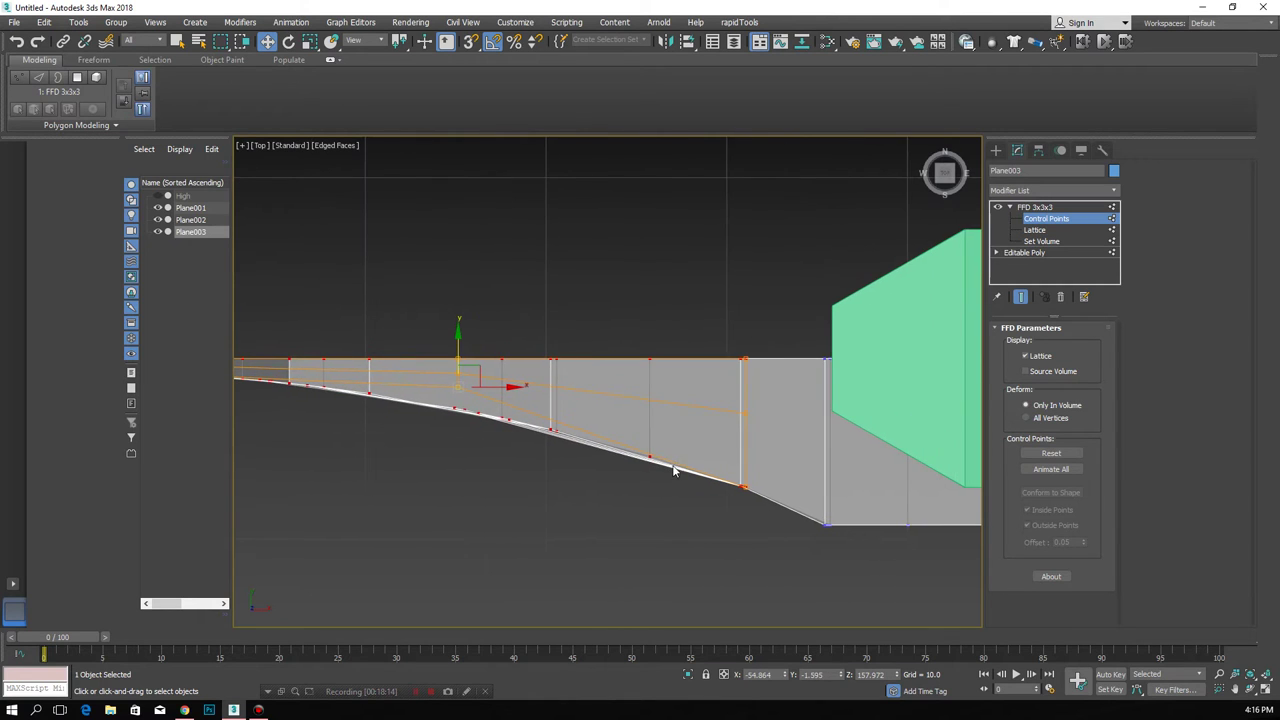
pyautogui.moveTo(754, 465); pyautogui.dragTo(760, 470)
pyautogui.moveTo(747, 402); pyautogui.dragTo(747, 382)
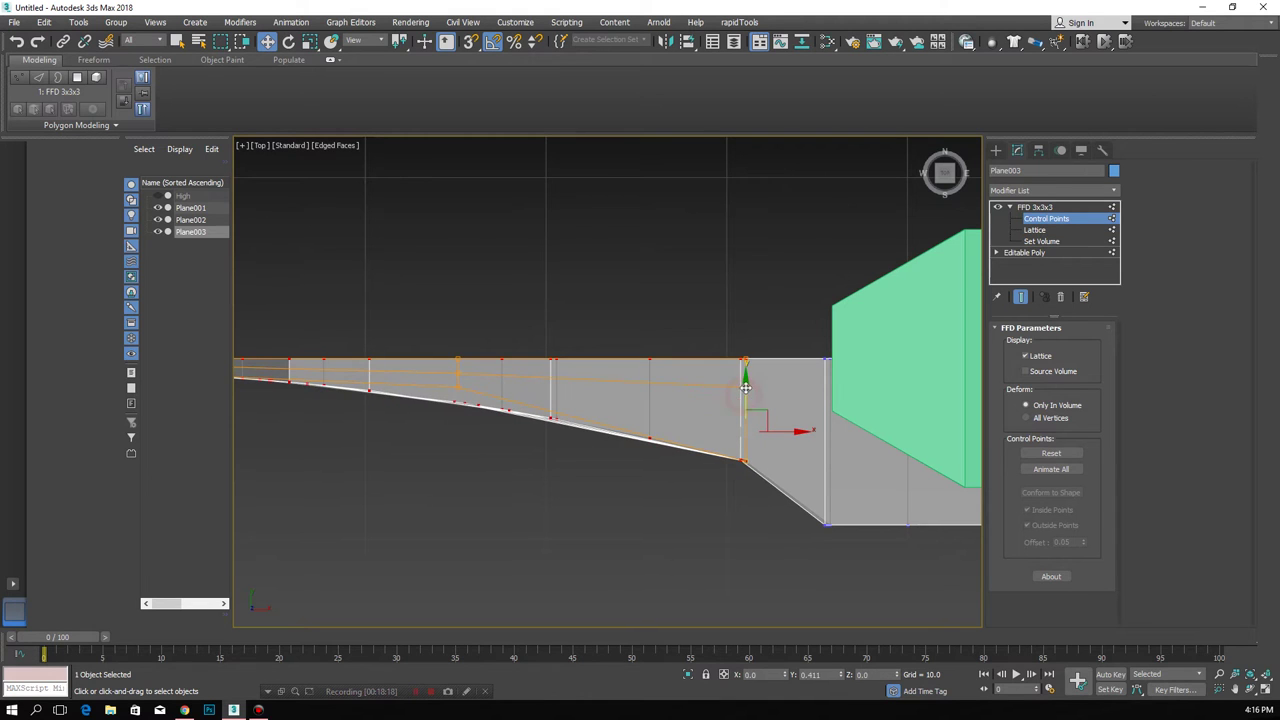
pyautogui.moveTo(726, 497)
pyautogui.mouseDown()
pyautogui.moveTo(765, 440)
pyautogui.moveTo(748, 405)
pyautogui.mouseUp()
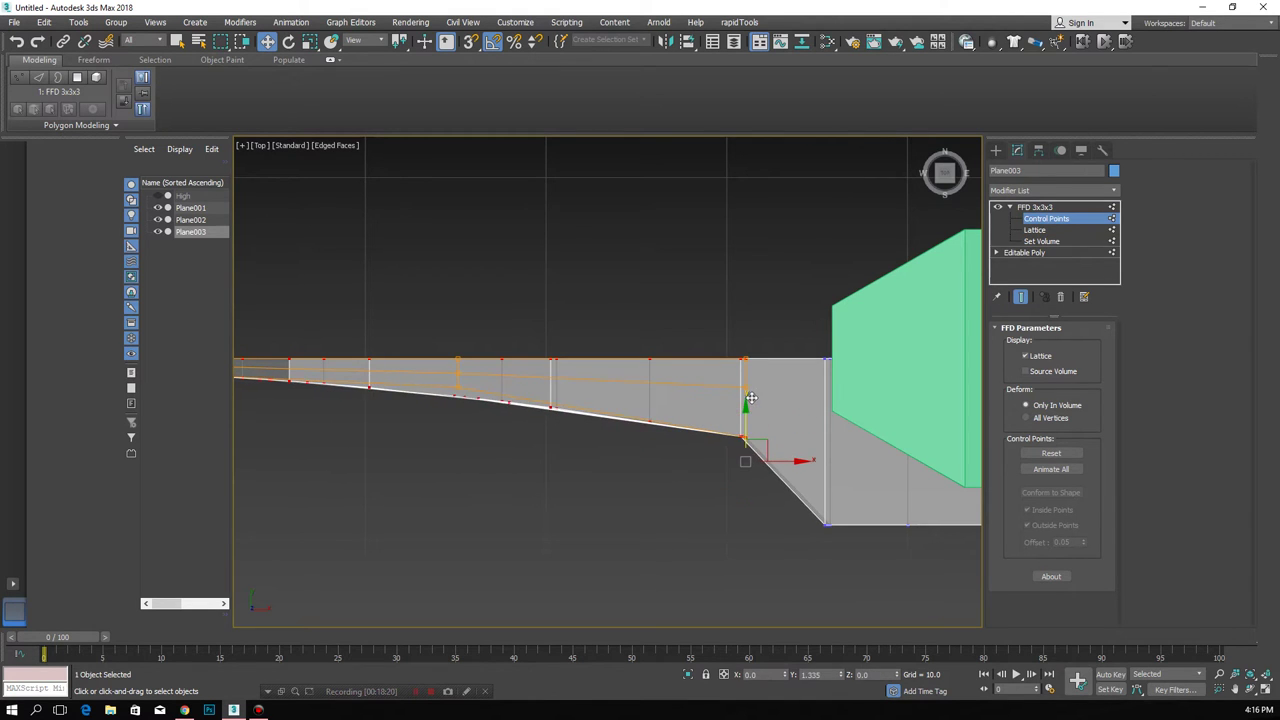
pyautogui.scroll(-3, 445, 464)
pyautogui.scroll(3, 716, 500)
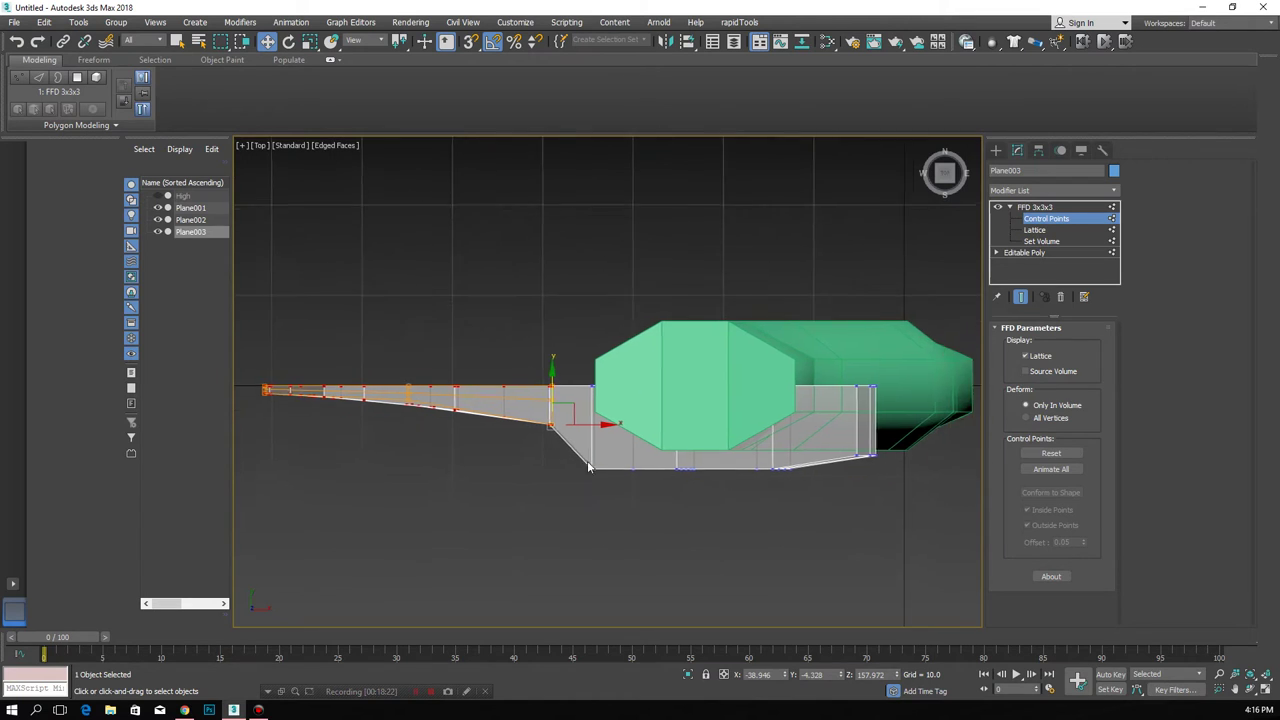
pyautogui.moveTo(536, 378); pyautogui.dragTo(538, 376)
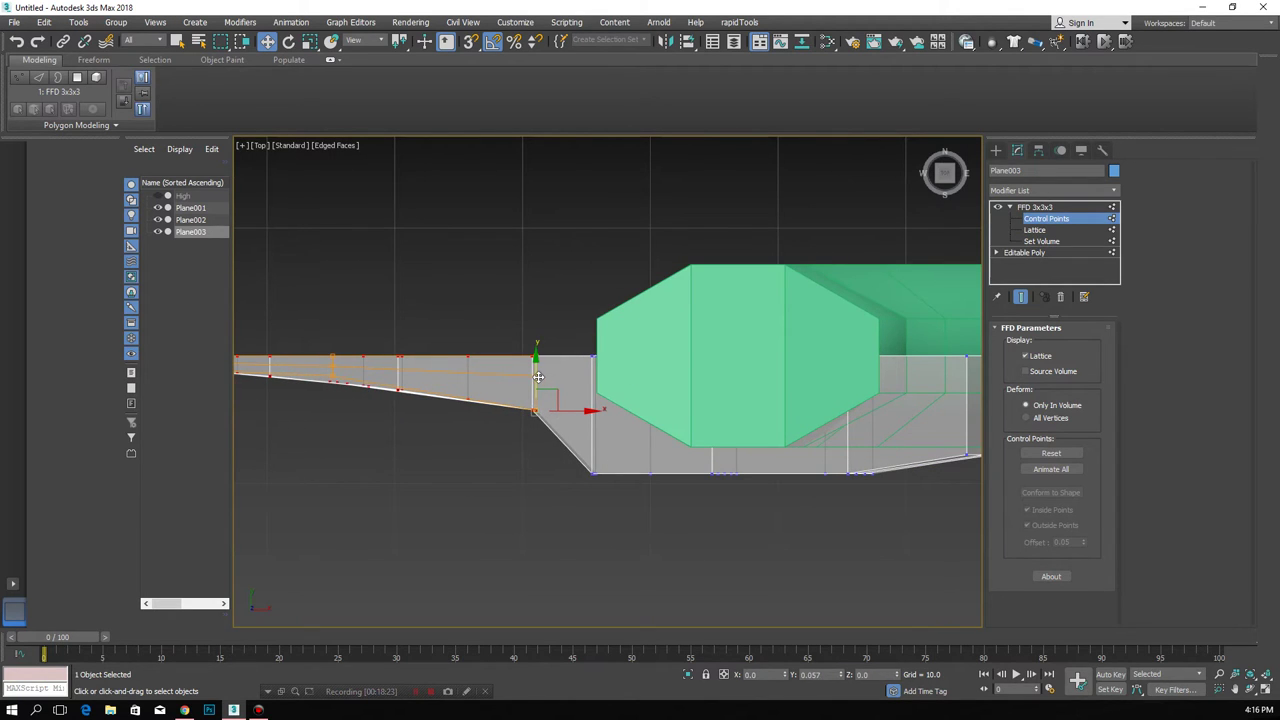
pyautogui.rightClick(563, 443)
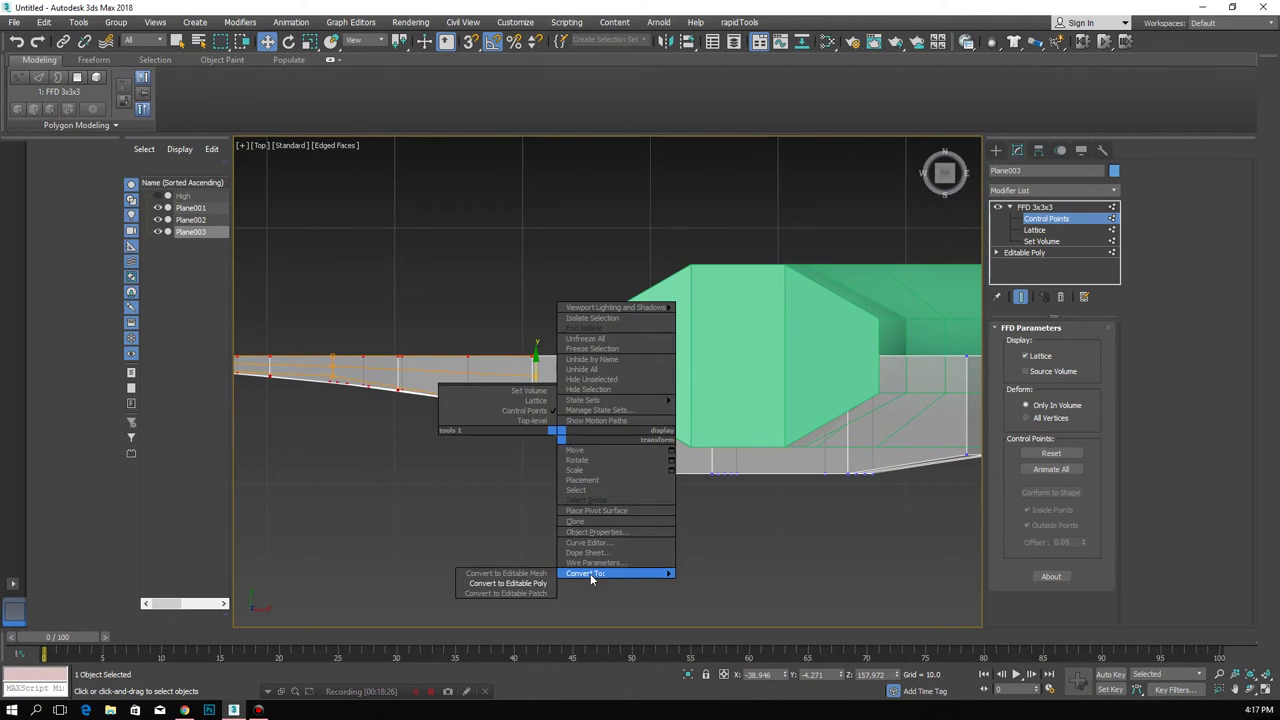
# - Convert the plane to Editable Poly and raise its four bottom corner vertices
pyautogui.click(545, 586)
pyautogui.click(1018, 344)
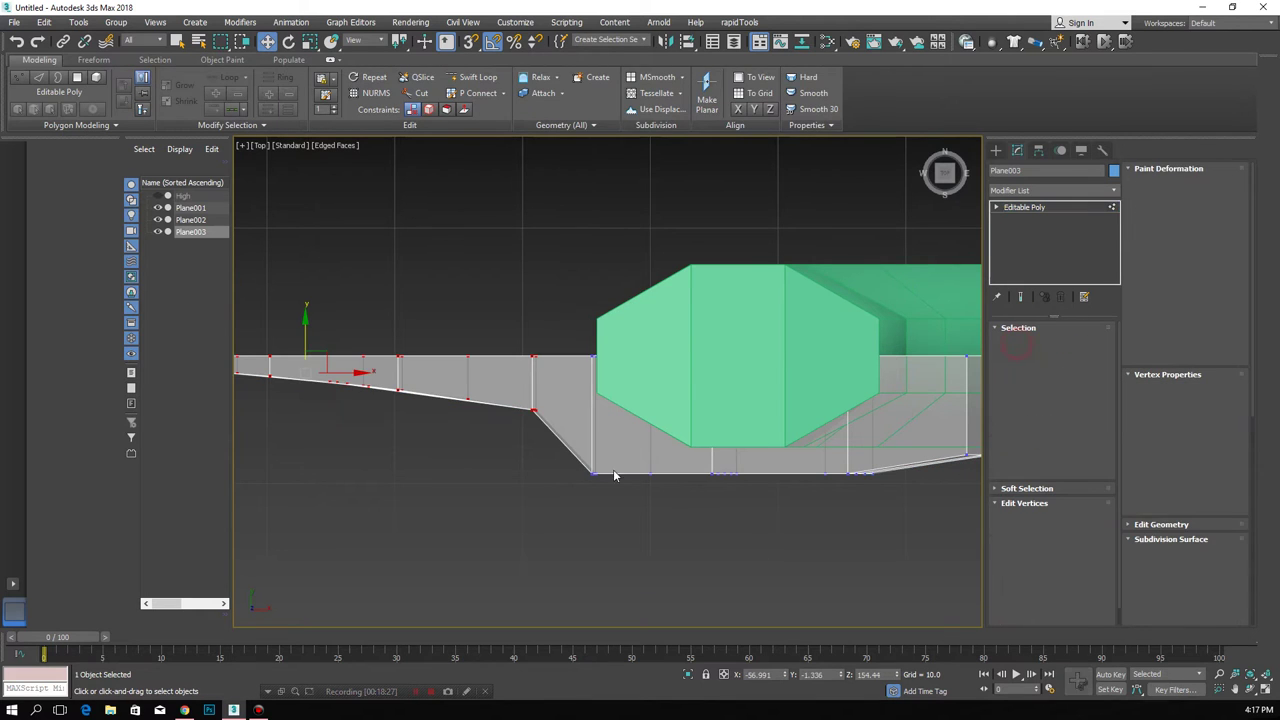
pyautogui.moveTo(575, 455); pyautogui.dragTo(600, 494)
pyautogui.moveTo(595, 438); pyautogui.dragTo(597, 412)
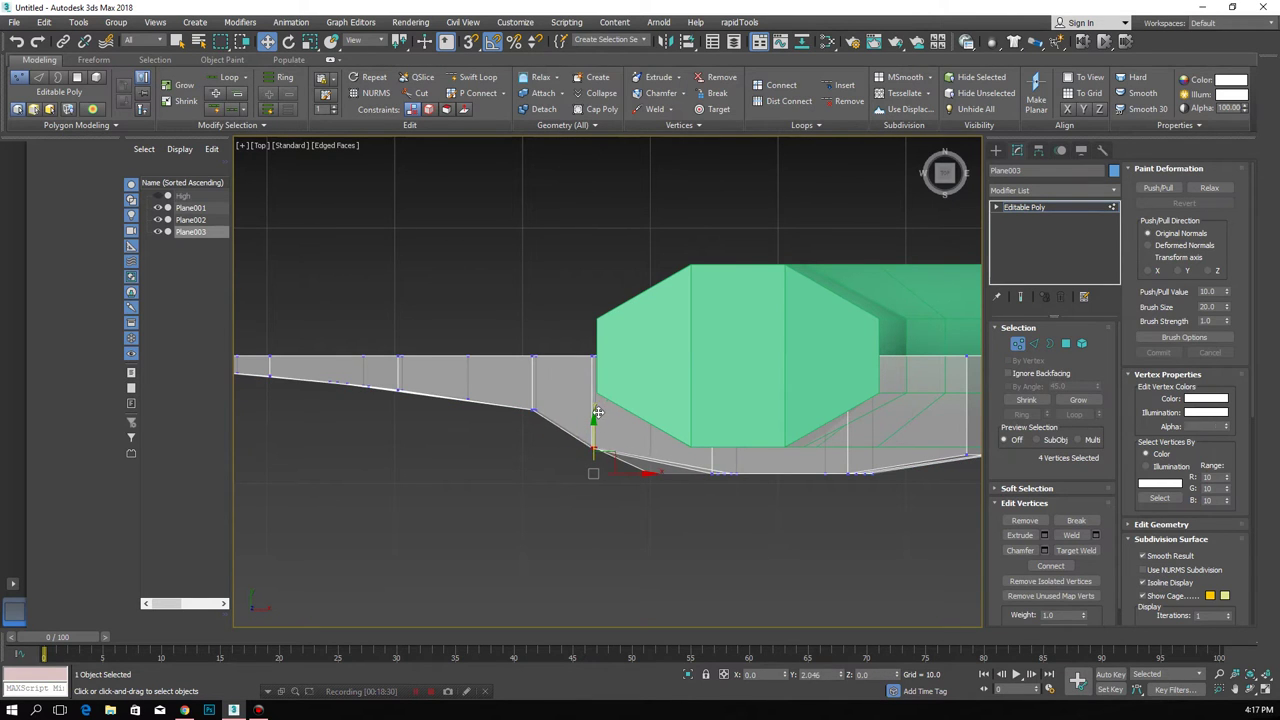
pyautogui.moveTo(597, 412); pyautogui.dragTo(597, 404)
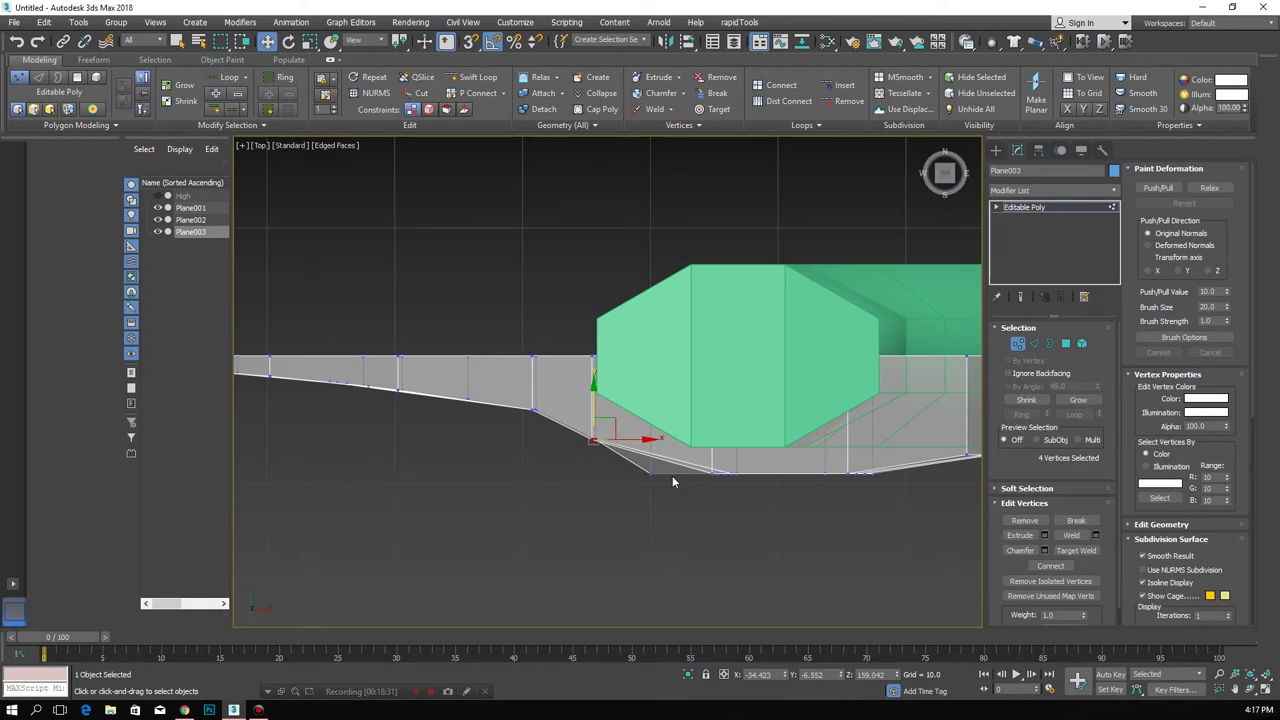
# - Raise six bottom-edge vertices and select further vertices along the lower and right edges
pyautogui.moveTo(630, 468); pyautogui.dragTo(557, 474, button='middle')
pyautogui.moveTo(697, 538); pyautogui.dragTo(696, 534)
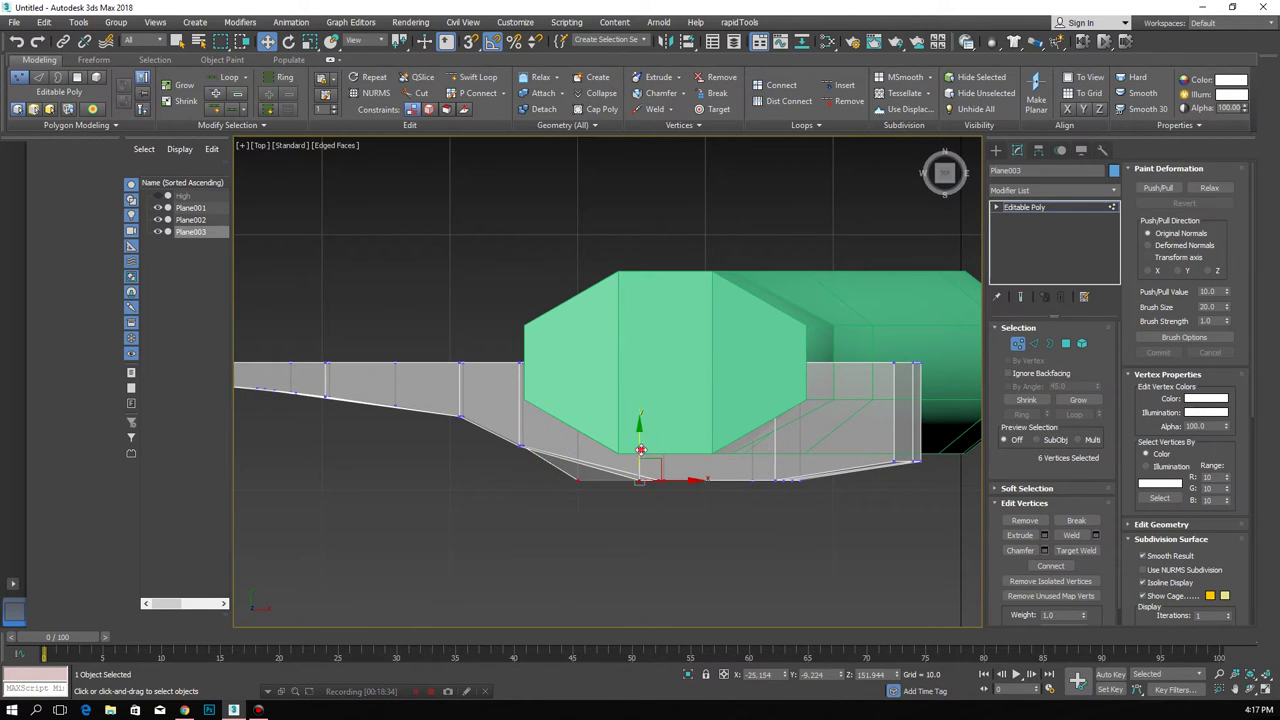
pyautogui.moveTo(641, 449); pyautogui.dragTo(643, 443)
pyautogui.moveTo(551, 478); pyautogui.dragTo(552, 476)
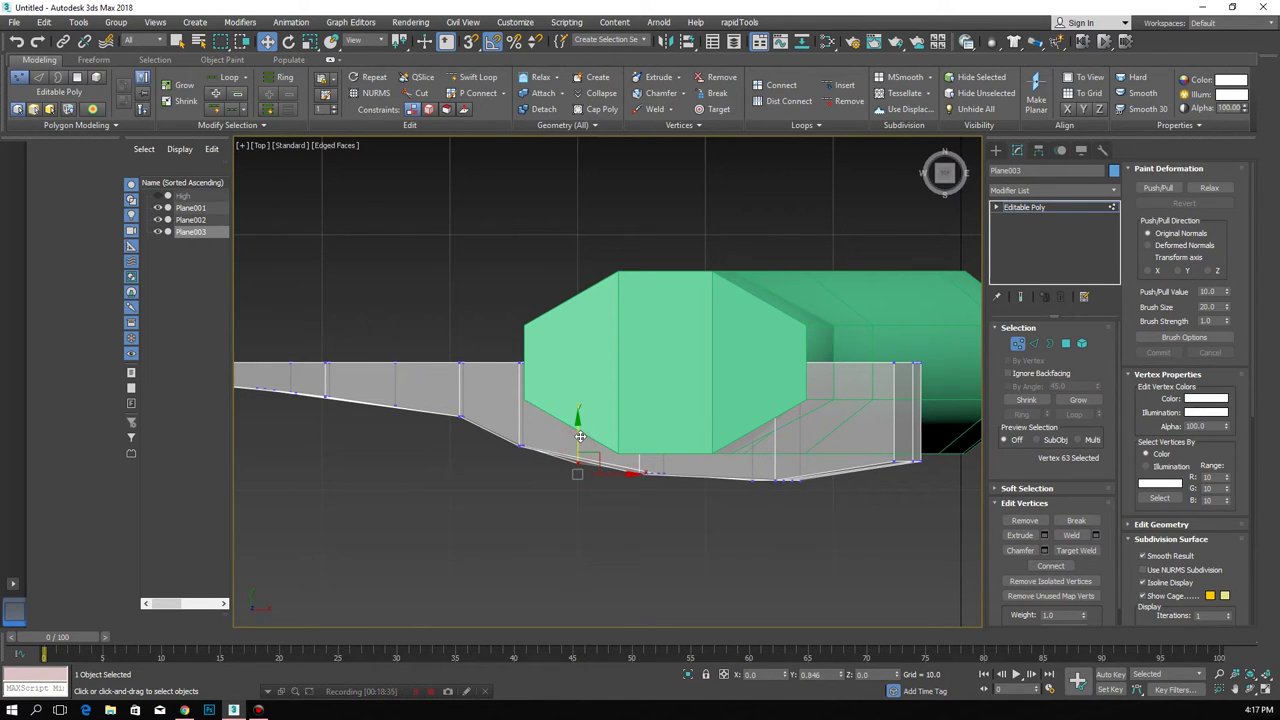
pyautogui.keyDown('alt'); pyautogui.moveTo(580, 435); pyautogui.dragTo(736, 523, button='middle'); pyautogui.keyUp('alt')
pyautogui.moveTo(738, 516); pyautogui.dragTo(685, 441)
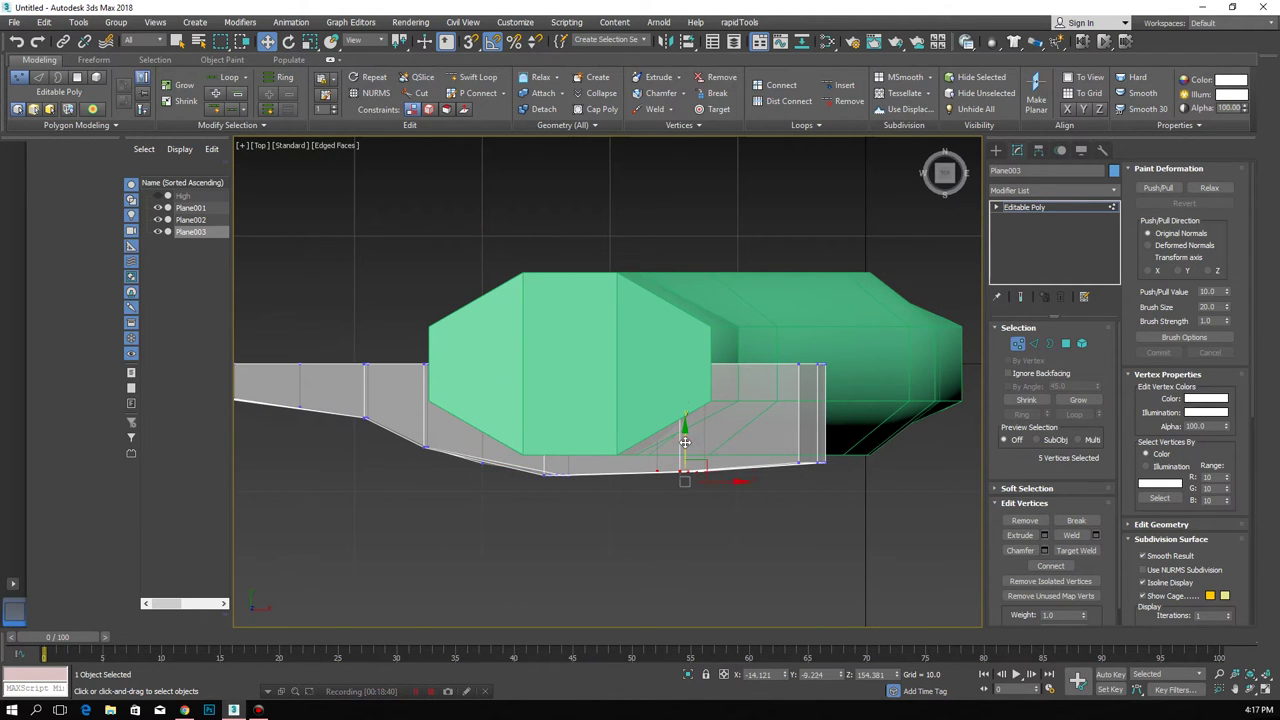
pyautogui.moveTo(837, 505); pyautogui.dragTo(808, 448)
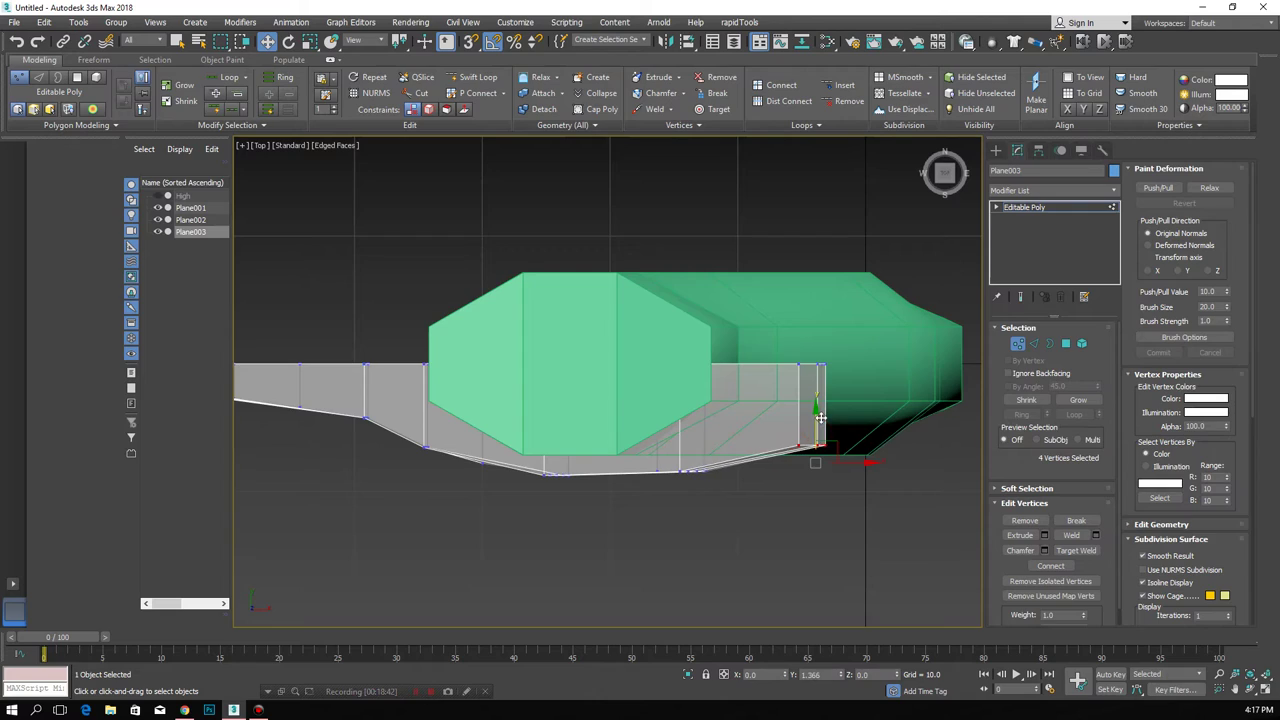
# - Select the plane's whole open border edge loop in Edge mode
pyautogui.scroll(-2, 708, 467)
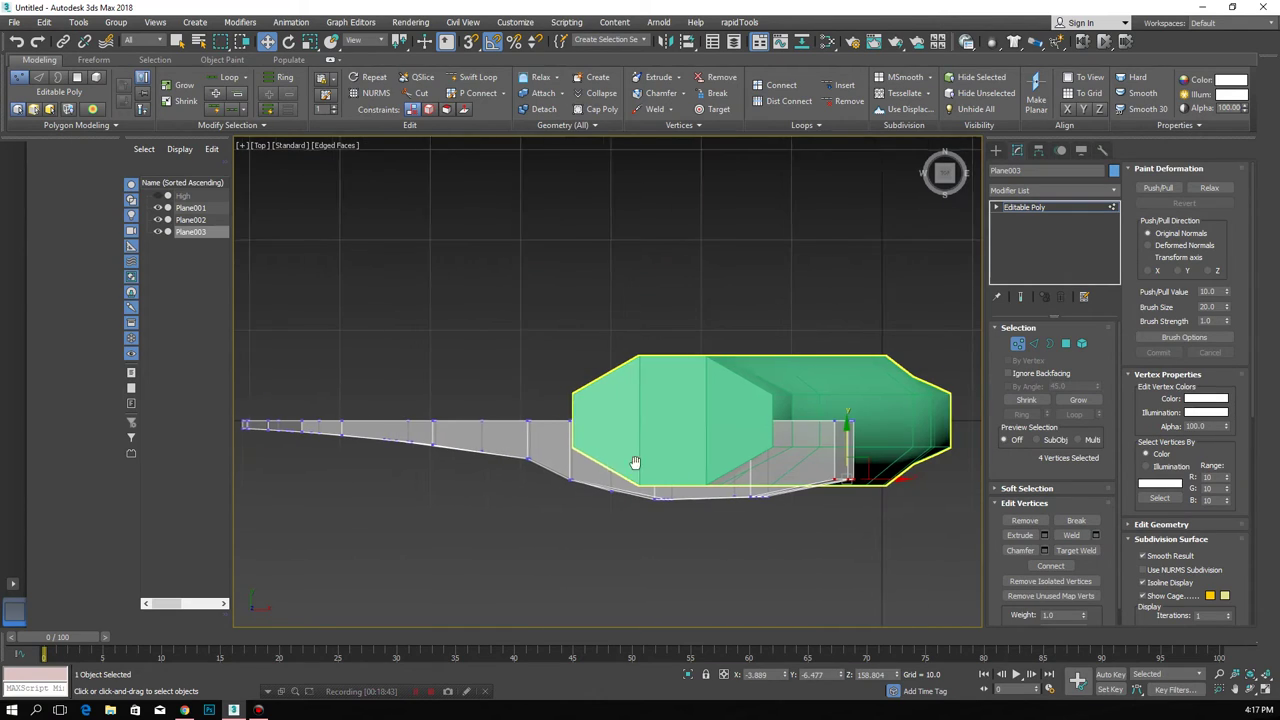
pyautogui.moveTo(714, 467)
pyautogui.keyDown('alt'); pyautogui.mouseDown(button='middle')
pyautogui.moveTo(673, 396)
pyautogui.moveTo(744, 368)
pyautogui.moveTo(748, 340)
pyautogui.moveTo(717, 420)
pyautogui.moveTo(655, 427)
pyautogui.mouseUp(button='middle'); pyautogui.keyUp('alt')
pyautogui.scroll(2, 655, 427)
pyautogui.scroll(2, 700, 420)
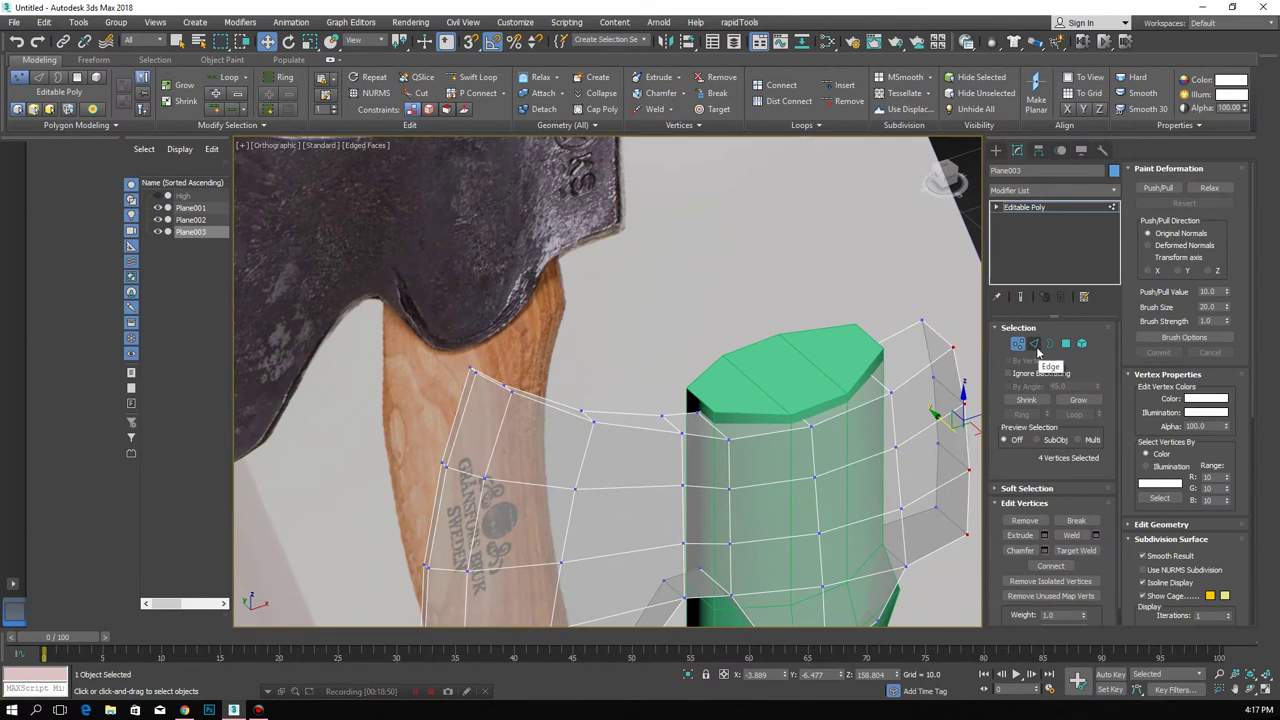
pyautogui.click(1036, 346)
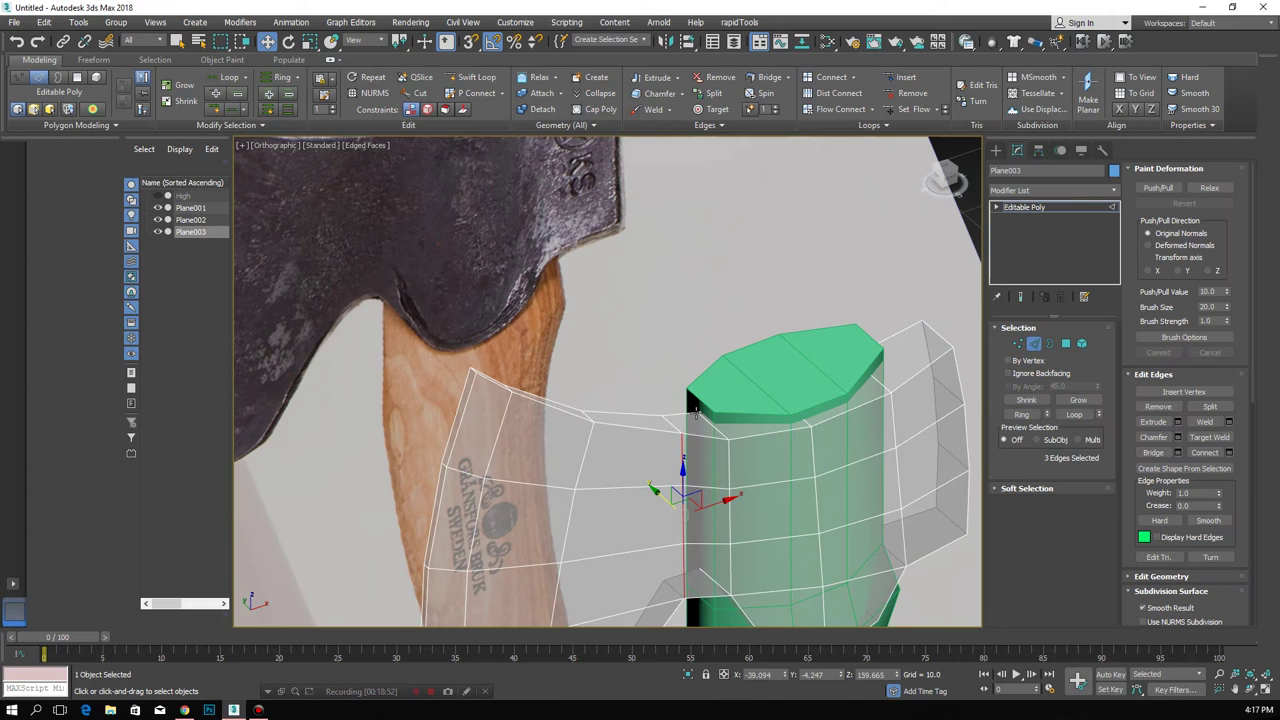
pyautogui.doubleClick(680, 414)
pyautogui.click(1066, 193)
# - Add a Symmetry modifier with the mirror axis set to Z
pyautogui.scroll(-10, 1050, 320)
pyautogui.click(1038, 432)
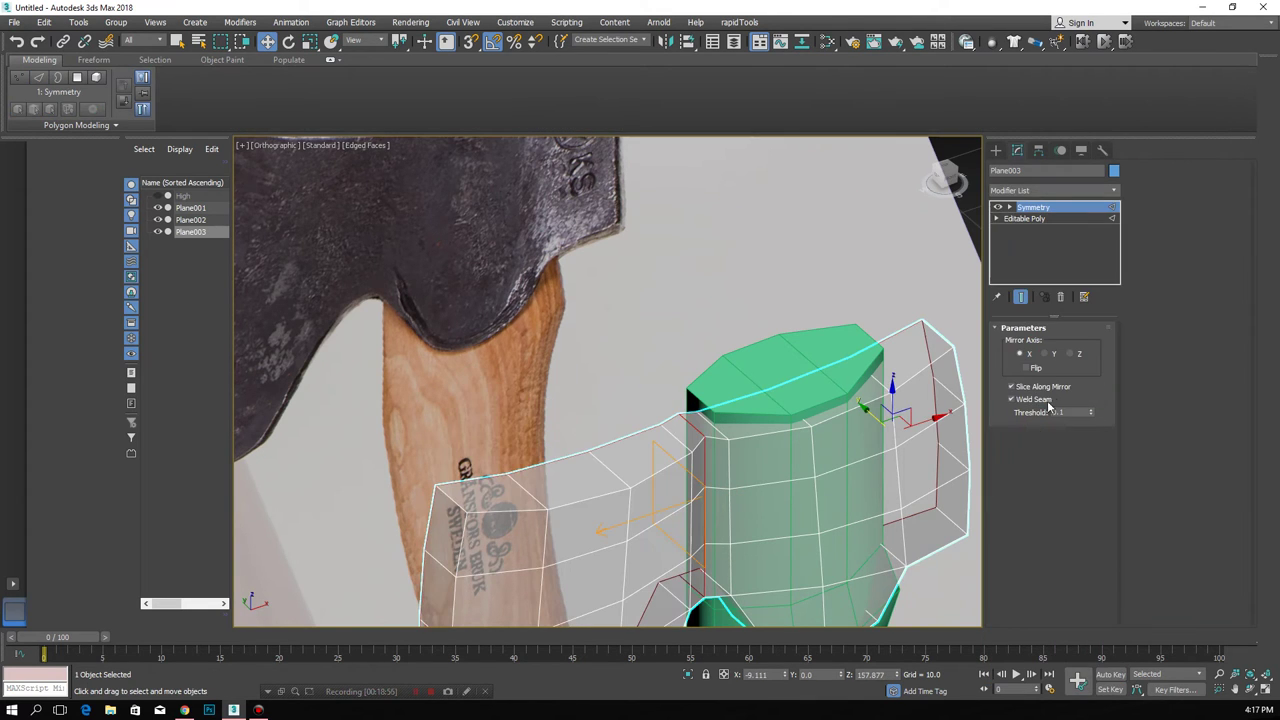
pyautogui.click(1053, 358)
pyautogui.click(1068, 356)
pyautogui.moveTo(700, 420)
pyautogui.keyDown('alt'); pyautogui.mouseDown(button='middle')
pyautogui.moveTo(787, 446)
pyautogui.moveTo(731, 381)
pyautogui.moveTo(631, 362)
pyautogui.mouseUp(button='middle'); pyautogui.keyUp('alt')
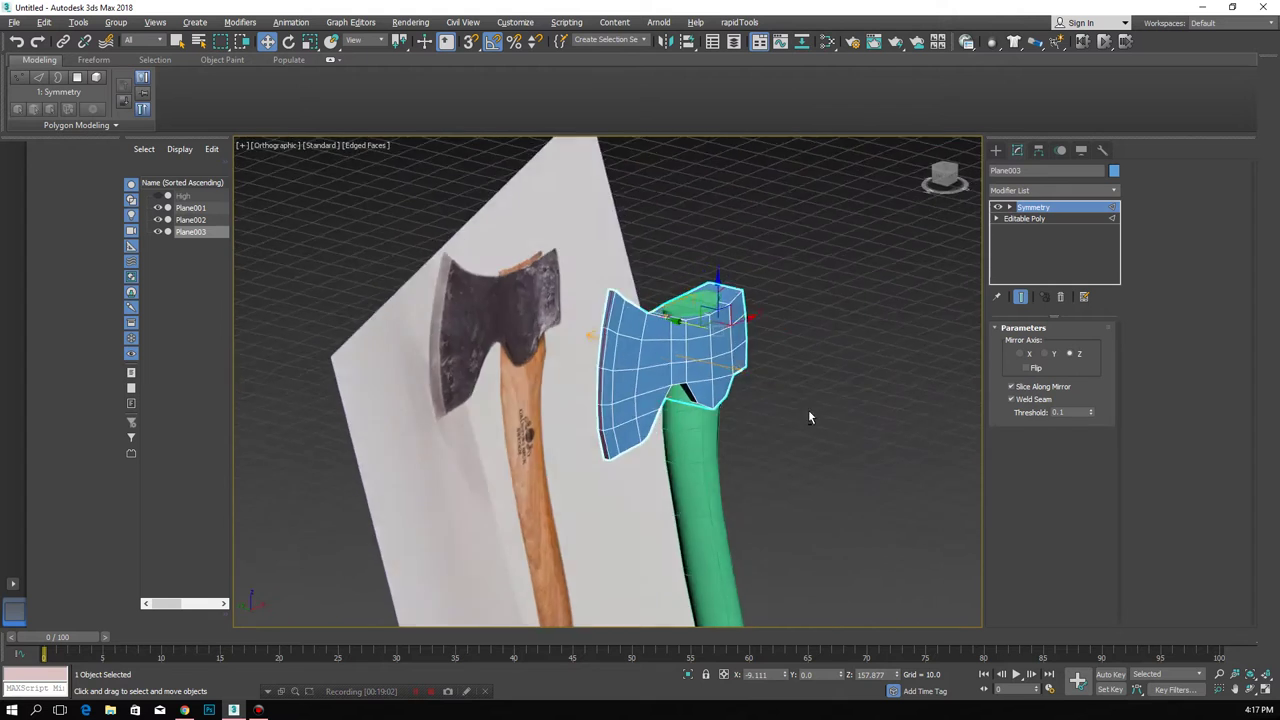
pyautogui.scroll(5, 631, 362)
pyautogui.keyDown('alt'); pyautogui.moveTo(680, 380); pyautogui.dragTo(657, 380, button='middle'); pyautogui.keyUp('alt')
# - Collapse the mirrored head to Editable Poly and select its two left border edge loops
pyautogui.rightClick(648, 380)
pyautogui.moveTo(686, 516)
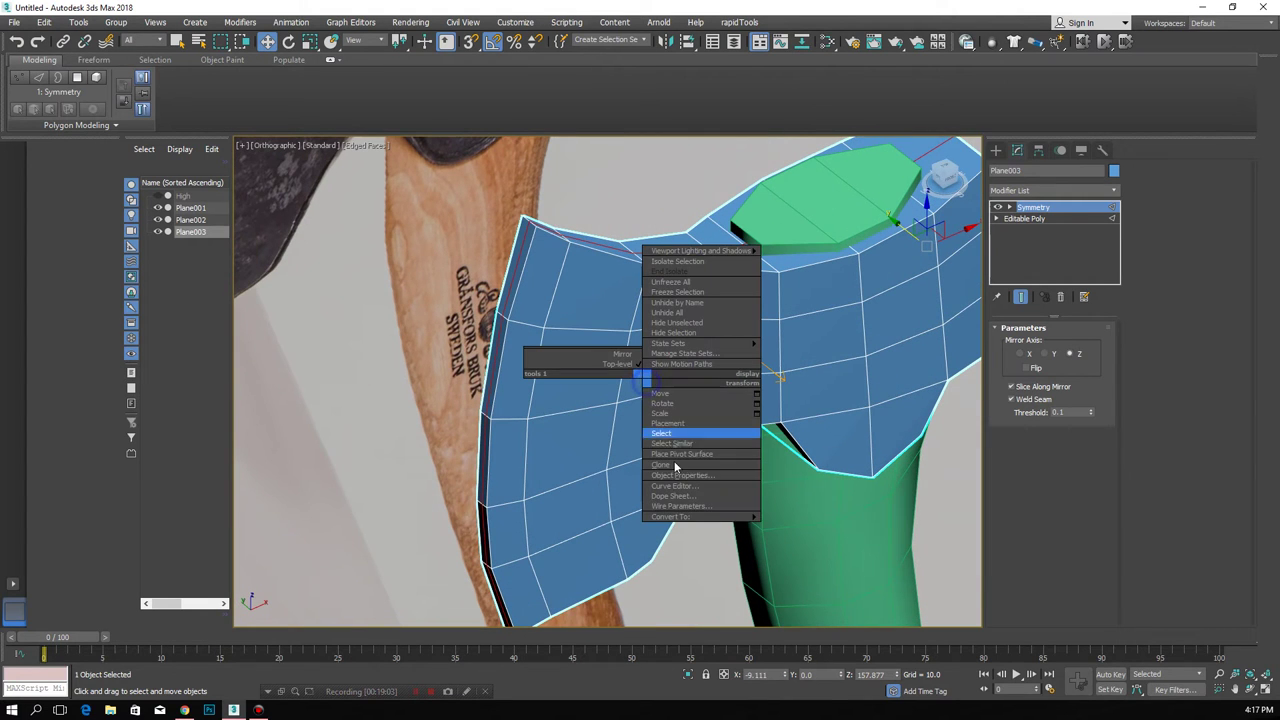
pyautogui.click(593, 526)
pyautogui.click(1034, 343)
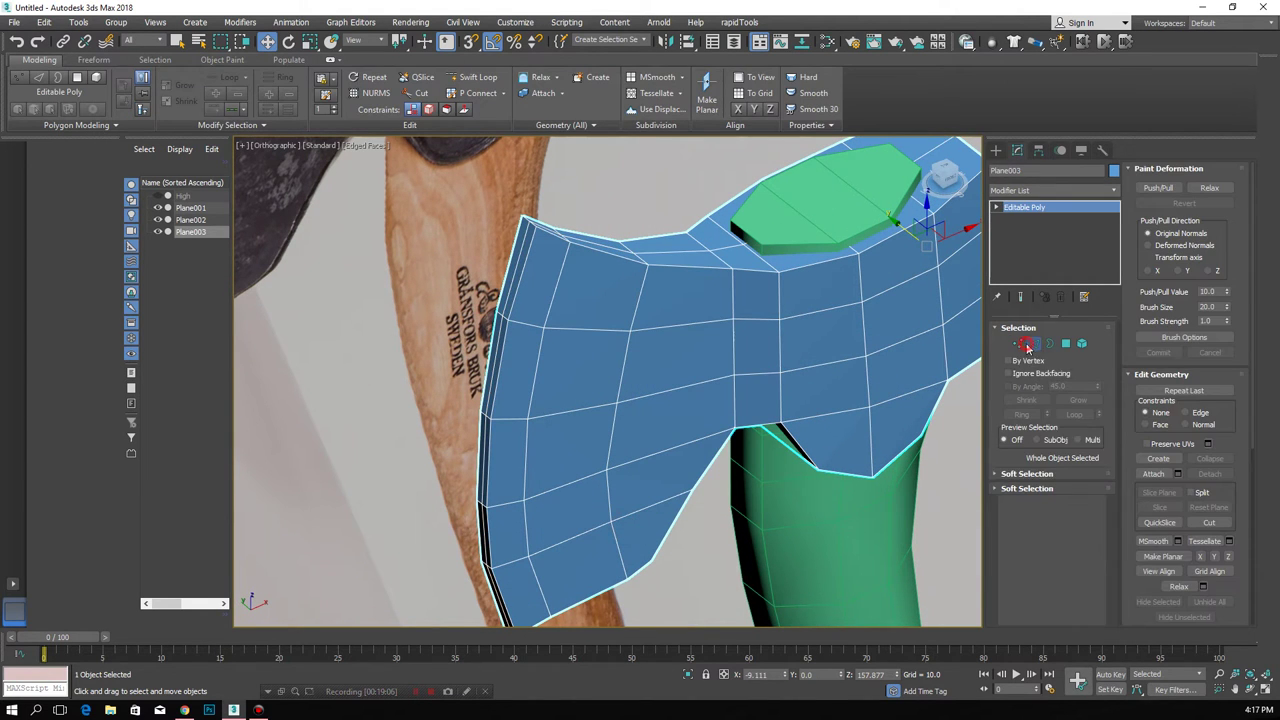
pyautogui.doubleClick(514, 294)
pyautogui.keyDown('ctrl'); pyautogui.doubleClick(508, 274); pyautogui.keyUp('ctrl')
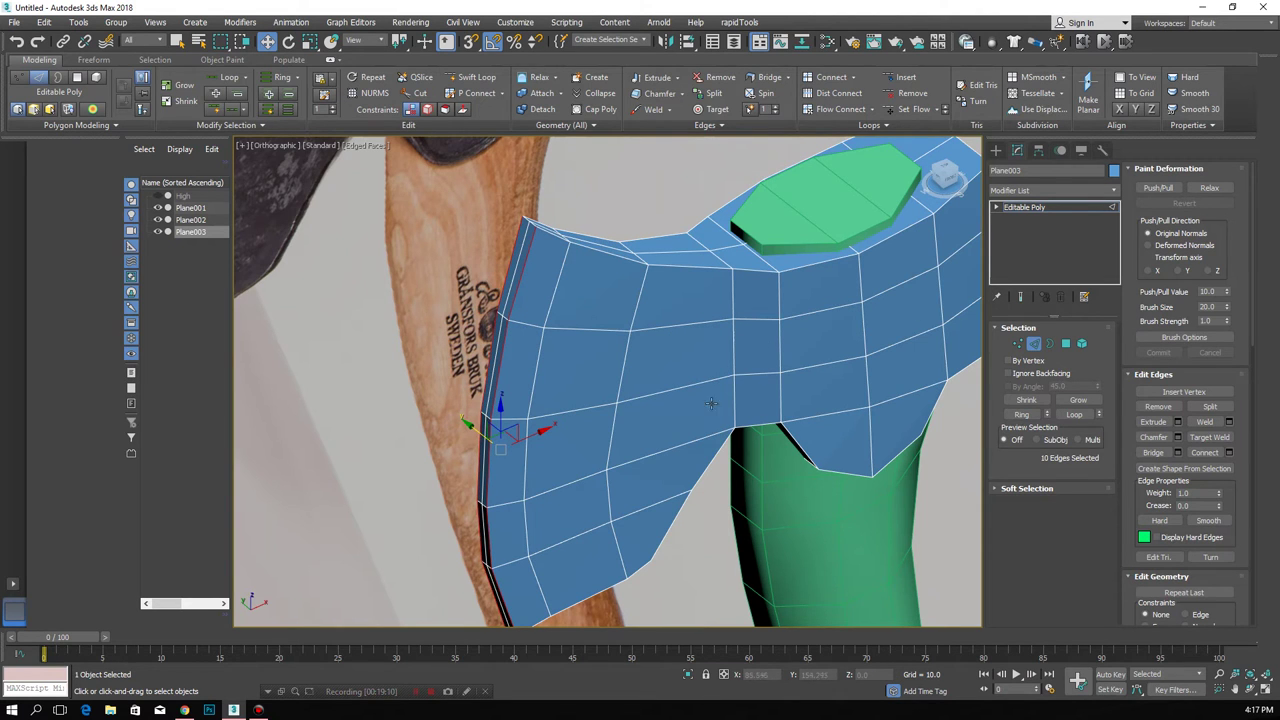
pyautogui.click(634, 375)
# - Select edges on the head's underside and bottom corner, orbiting to inspect it
pyautogui.keyDown('alt'); pyautogui.moveTo(634, 375); pyautogui.dragTo(527, 243, button='middle'); pyautogui.keyUp('alt')
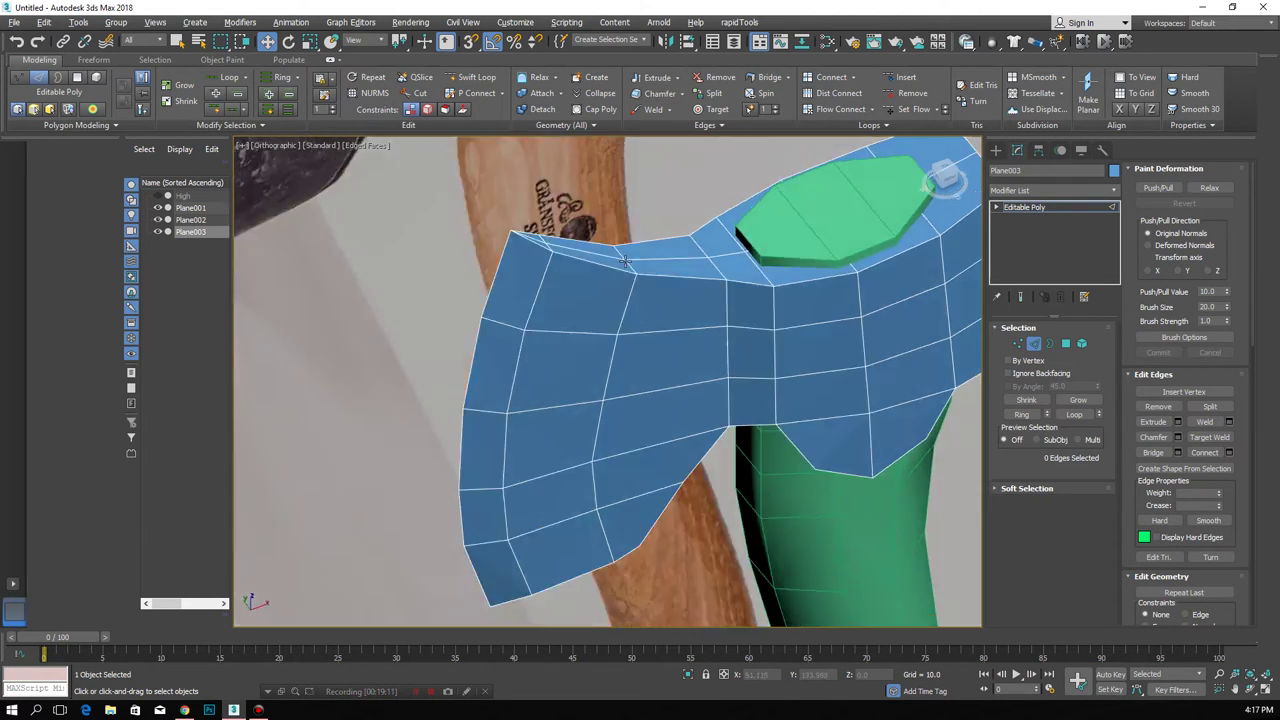
pyautogui.click(510, 193)
pyautogui.moveTo(510, 193)
pyautogui.keyDown('alt'); pyautogui.mouseDown(button='middle')
pyautogui.moveTo(515, 279)
pyautogui.moveTo(498, 379)
pyautogui.mouseUp(button='middle'); pyautogui.keyUp('alt')
pyautogui.keyDown('ctrl'); pyautogui.click(494, 372); pyautogui.keyUp('ctrl')
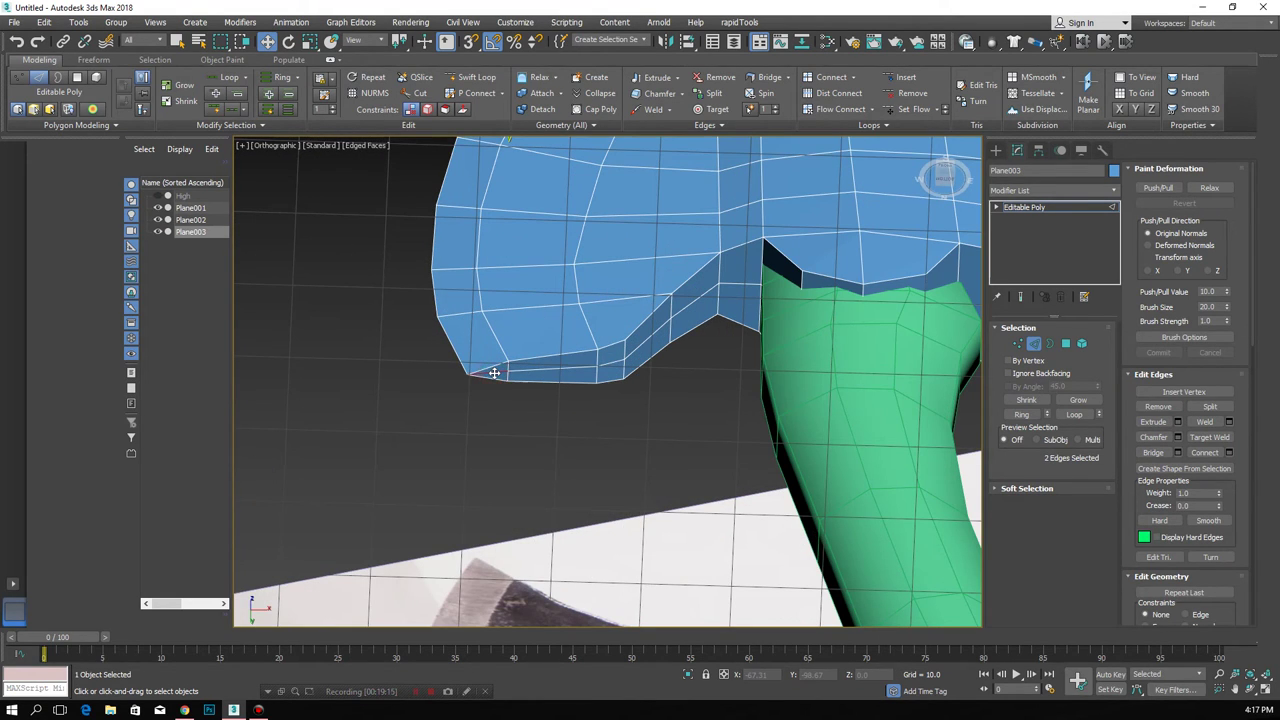
pyautogui.moveTo(494, 372)
pyautogui.keyDown('alt'); pyautogui.mouseDown(button='middle')
pyautogui.moveTo(623, 286)
pyautogui.moveTo(603, 349)
pyautogui.moveTo(514, 188)
pyautogui.moveTo(614, 349)
pyautogui.moveTo(689, 354)
pyautogui.mouseUp(button='middle'); pyautogui.keyUp('alt')
pyautogui.click(1036, 346)
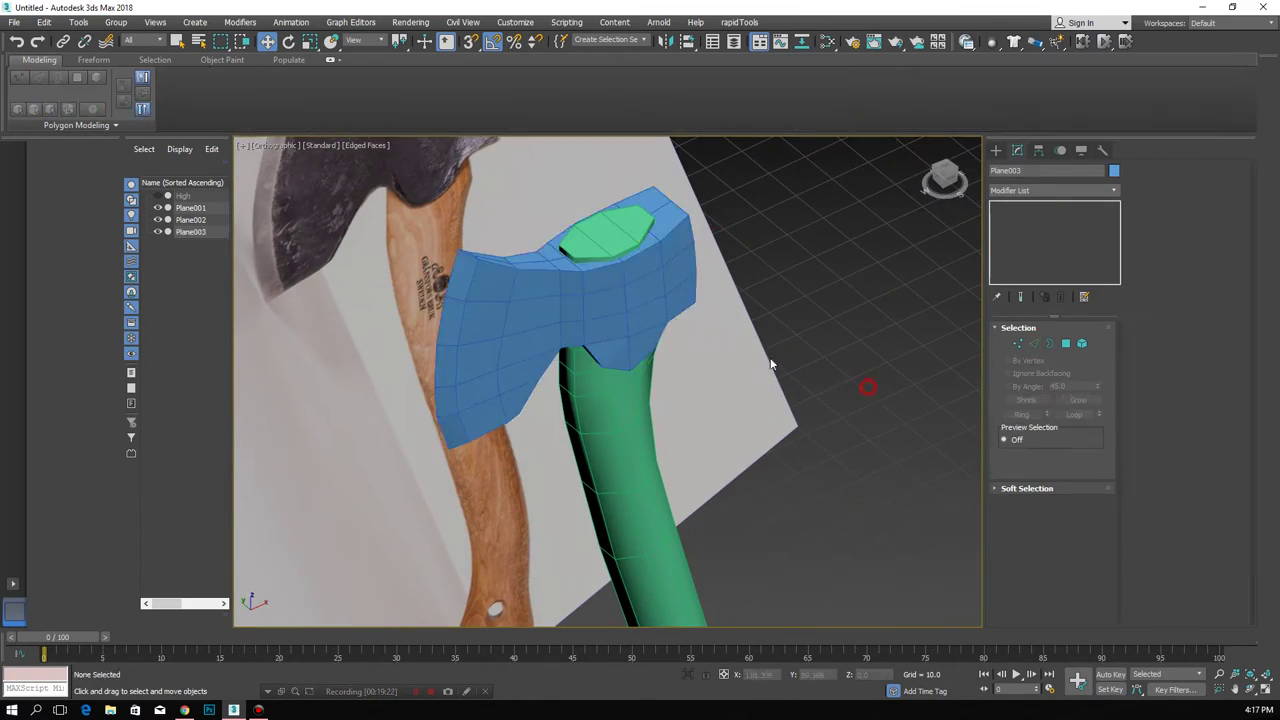
# - Turn on X-ray, hide edged faces, switch to Perspective and frame the blue axe head
pyautogui.hotkey('alt', 'x')
pyautogui.moveTo(660, 215)
pyautogui.keyDown('alt'); pyautogui.mouseDown(button='middle')
pyautogui.moveTo(629, 258)
pyautogui.moveTo(601, 244)
pyautogui.moveTo(586, 334)
pyautogui.moveTo(663, 383)
pyautogui.moveTo(591, 428)
pyautogui.moveTo(504, 367)
pyautogui.moveTo(560, 388)
pyautogui.mouseUp(button='middle'); pyautogui.keyUp('alt')
pyautogui.press('F4')
pyautogui.click(718, 395)
pyautogui.press('z')
pyautogui.press('p')
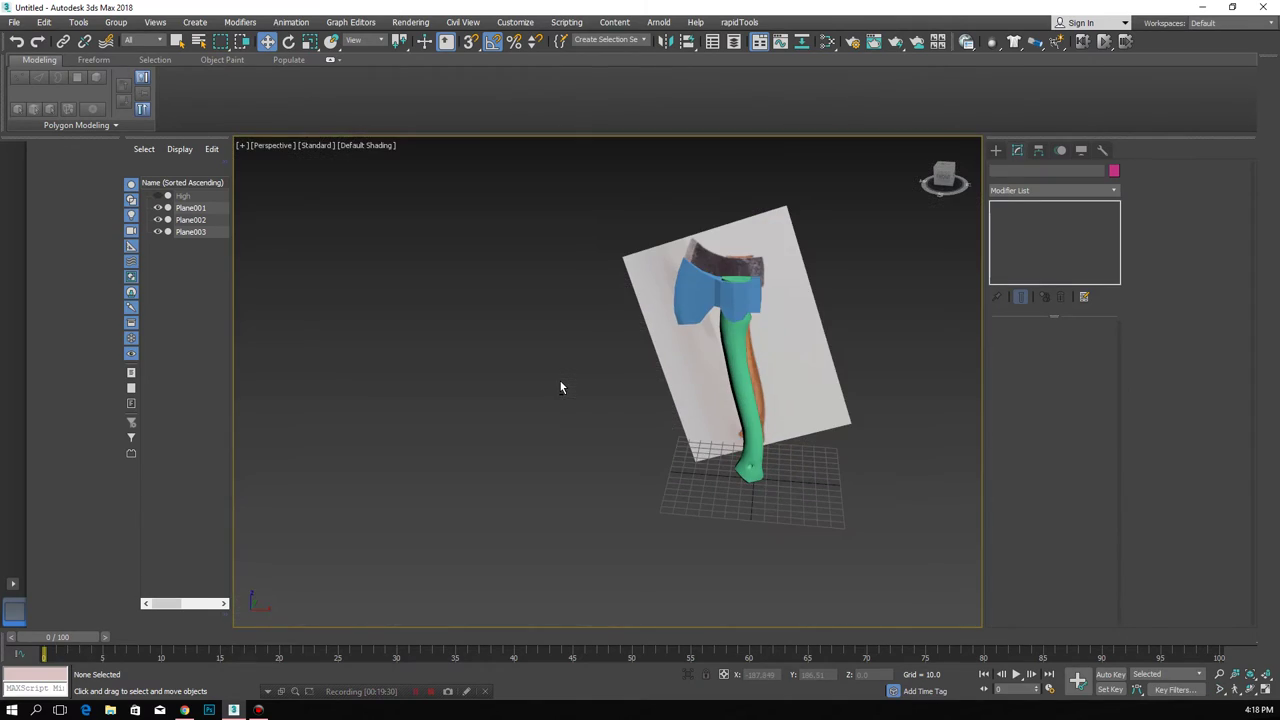
pyautogui.click(755, 301)
pyautogui.press('z')
pyautogui.scroll(-3, 935, 307)
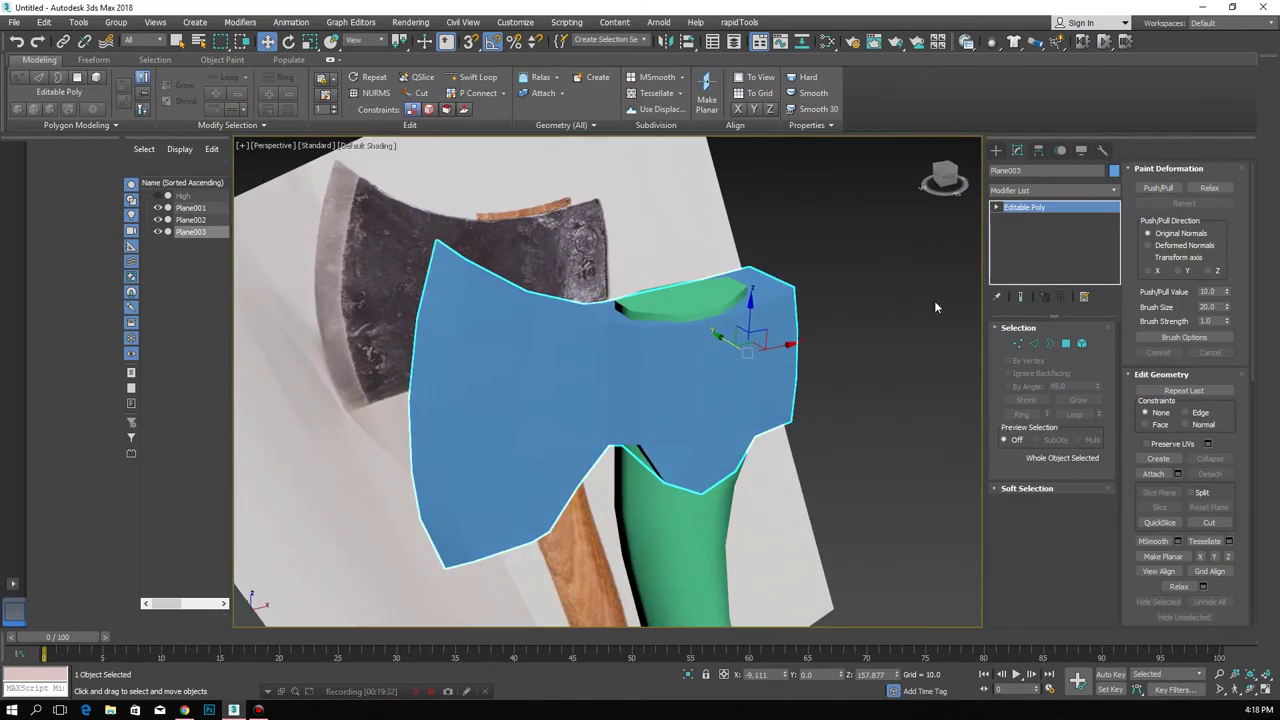
# - Add a Smooth modifier with Auto Smooth at threshold 30 and inspect with edged faces on
pyautogui.click(1023, 192)
pyautogui.scroll(-5, 1060, 400)
pyautogui.scroll(-5, 1070, 360)
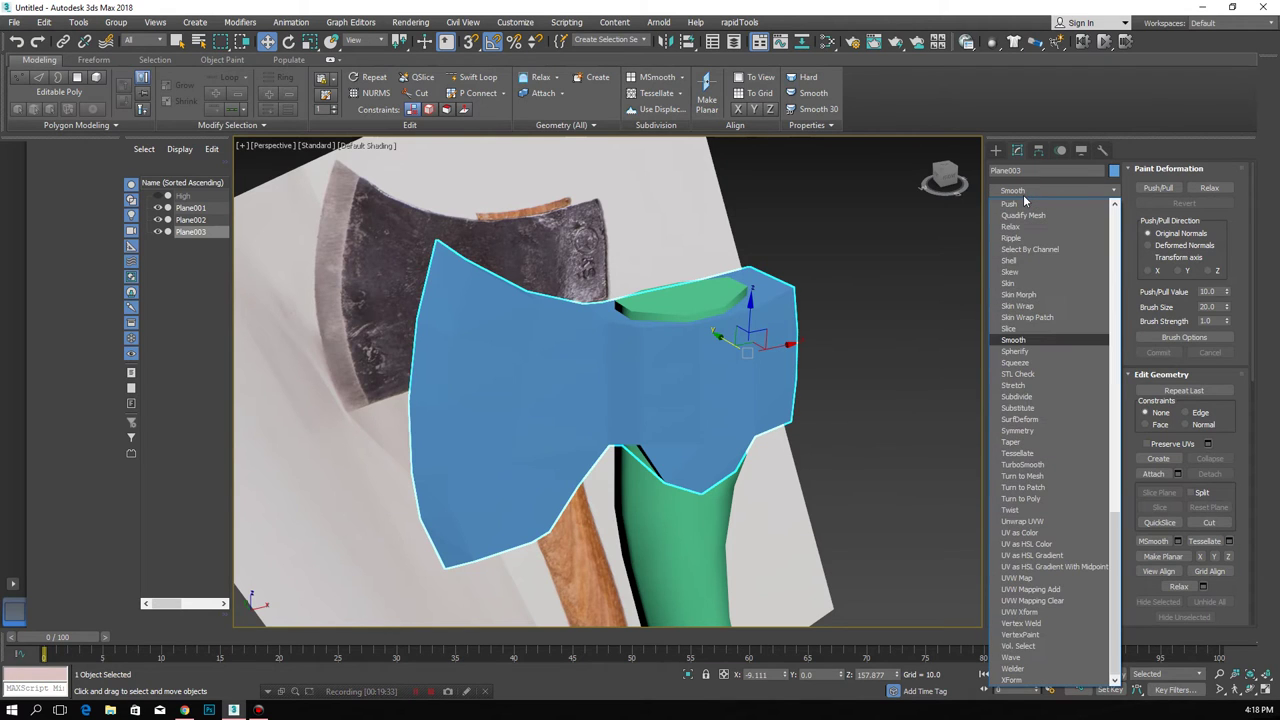
pyautogui.click(1076, 347)
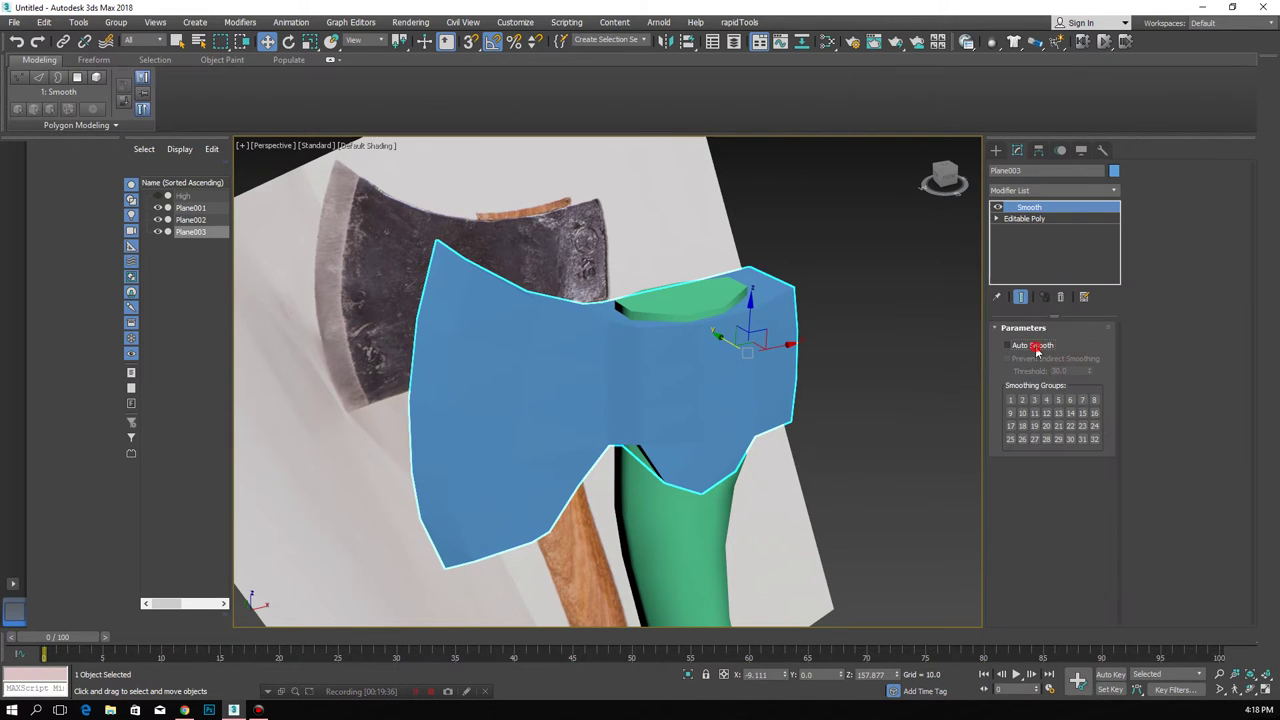
pyautogui.click(1036, 347)
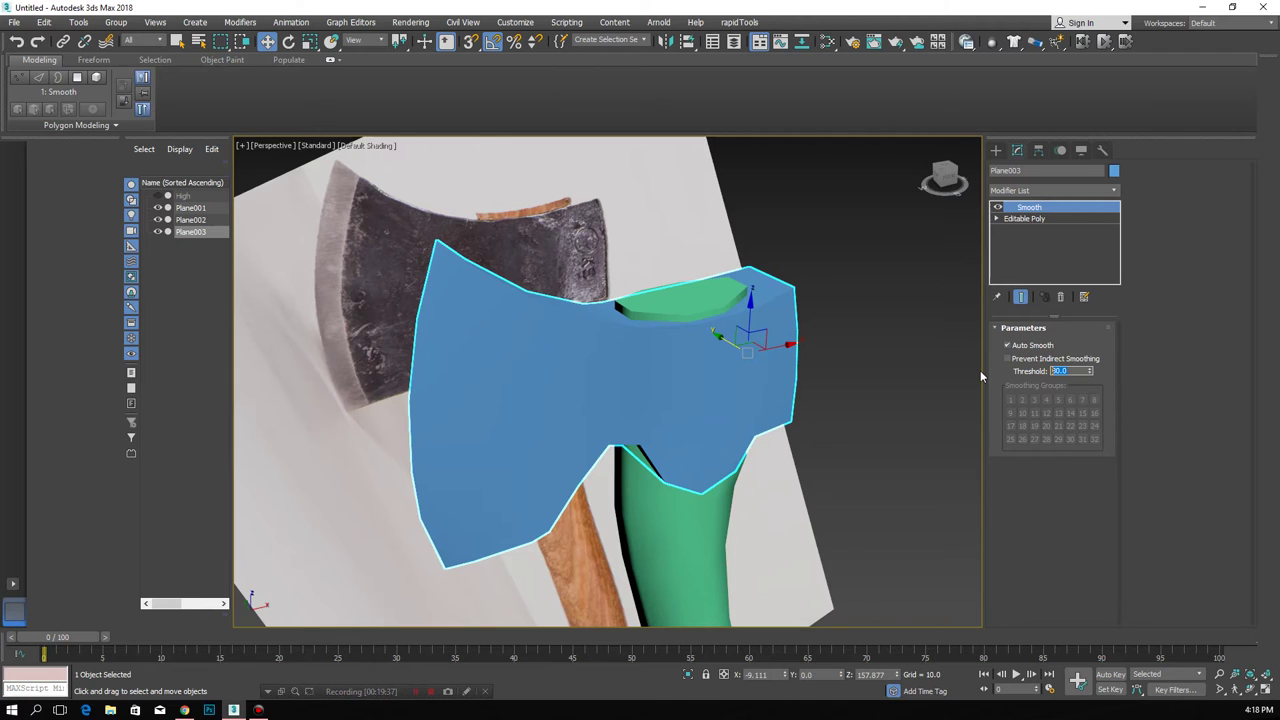
pyautogui.click(871, 366)
pyautogui.click(767, 379)
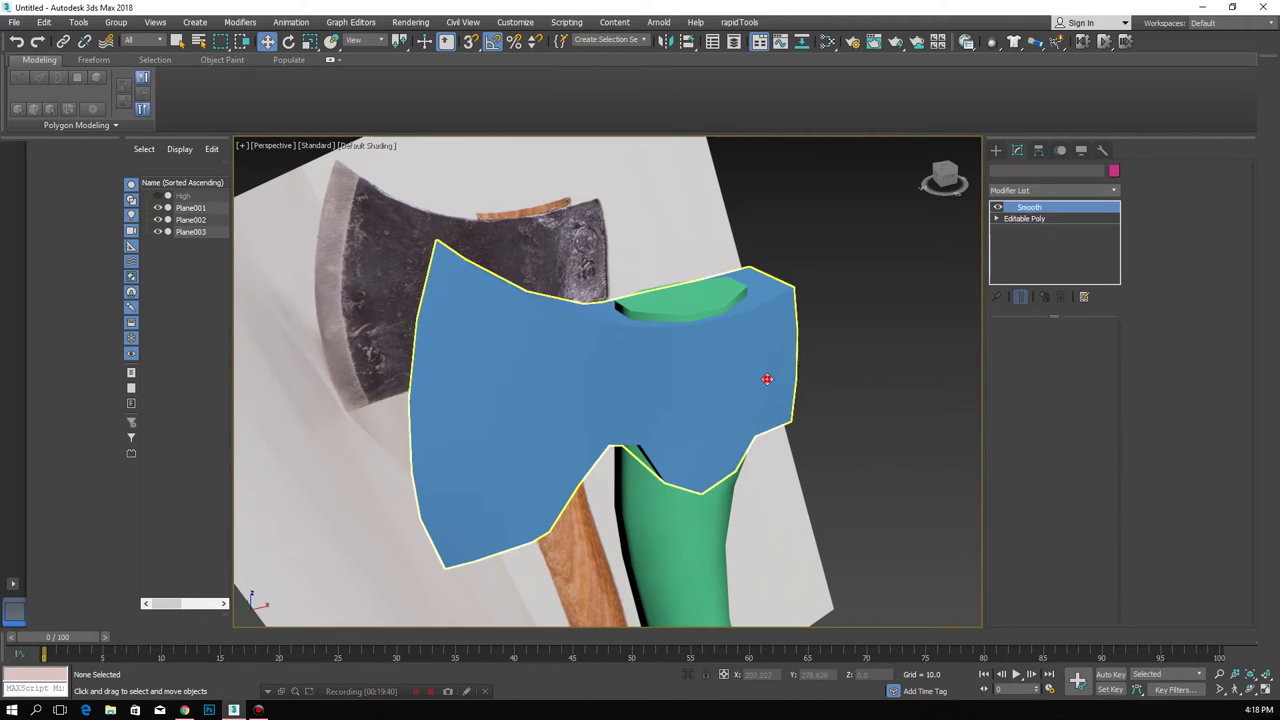
pyautogui.press('F4')
pyautogui.press('F4')
pyautogui.moveTo(737, 383)
pyautogui.keyDown('alt'); pyautogui.mouseDown(button='middle')
pyautogui.moveTo(654, 363)
pyautogui.moveTo(614, 374)
pyautogui.moveTo(654, 394)
pyautogui.moveTo(580, 250)
pyautogui.mouseUp(button='middle'); pyautogui.keyUp('alt')
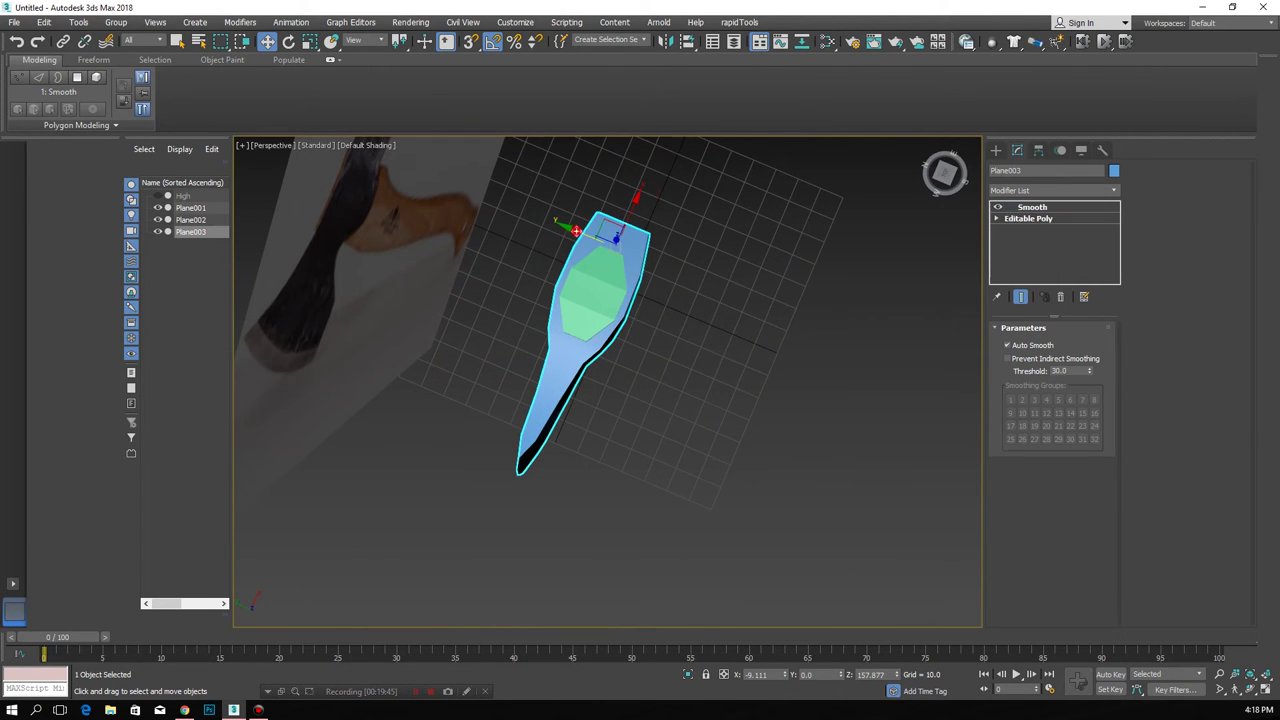
# - Clone the axe-head plane Plane003 beside the original and rename the copy hp2
pyautogui.keyDown('shift'); pyautogui.moveTo(580, 250); pyautogui.dragTo(730, 315); pyautogui.keyUp('shift')
pyautogui.click(641, 413)
pyautogui.hotkey('shift', 'z')
pyautogui.hotkey('shift', 'z')
pyautogui.hotkey('shift', 'z')
pyautogui.moveTo(737, 405); pyautogui.dragTo(671, 406, button='middle')
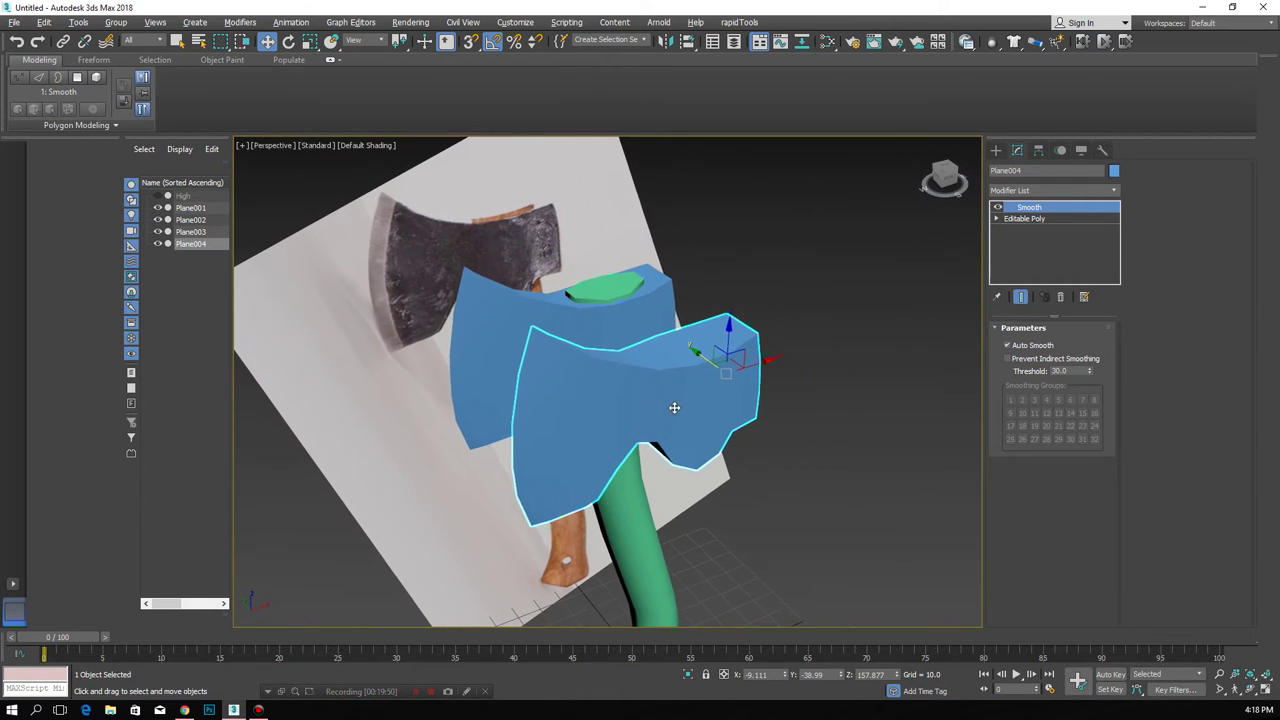
pyautogui.click(1031, 172)
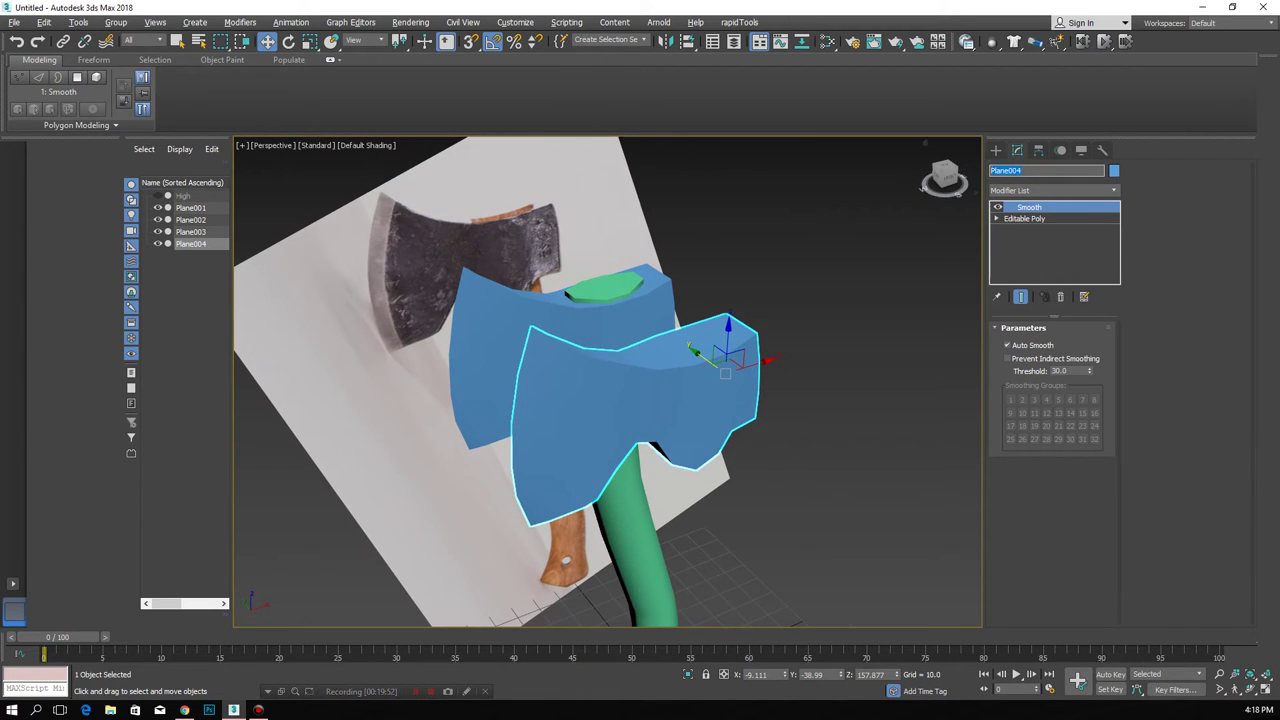
pyautogui.write('hp2')
# - Orbit around the copy, toggling between wireframe and edged-faces shading to inspect it
pyautogui.keyDown('alt'); pyautogui.moveTo(708, 306); pyautogui.dragTo(687, 359, button='middle'); pyautogui.keyUp('alt')
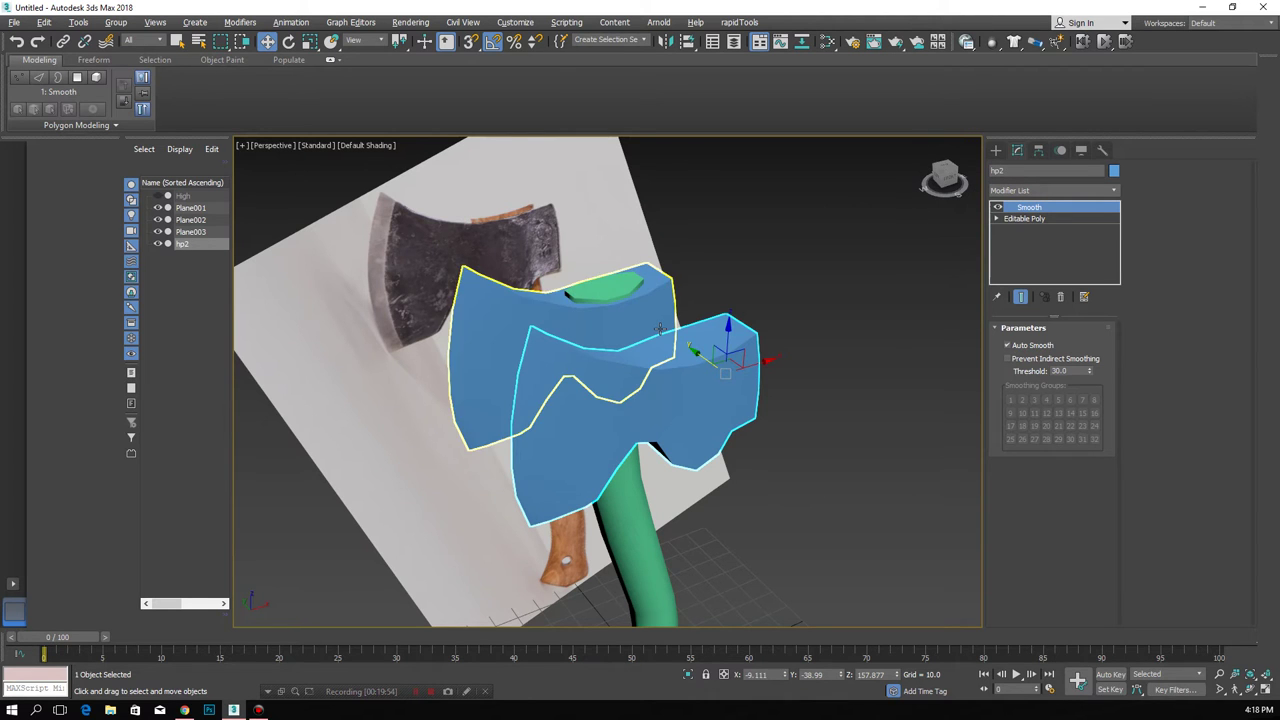
pyautogui.press('F3')
pyautogui.press('F3')
pyautogui.moveTo(670, 395)
pyautogui.keyDown('alt'); pyautogui.mouseDown(button='middle')
pyautogui.moveTo(654, 374)
pyautogui.moveTo(606, 363)
pyautogui.moveTo(644, 385)
pyautogui.moveTo(598, 285)
pyautogui.mouseUp(button='middle'); pyautogui.keyUp('alt')
pyautogui.press('F4')
pyautogui.scroll(3, 644, 385)
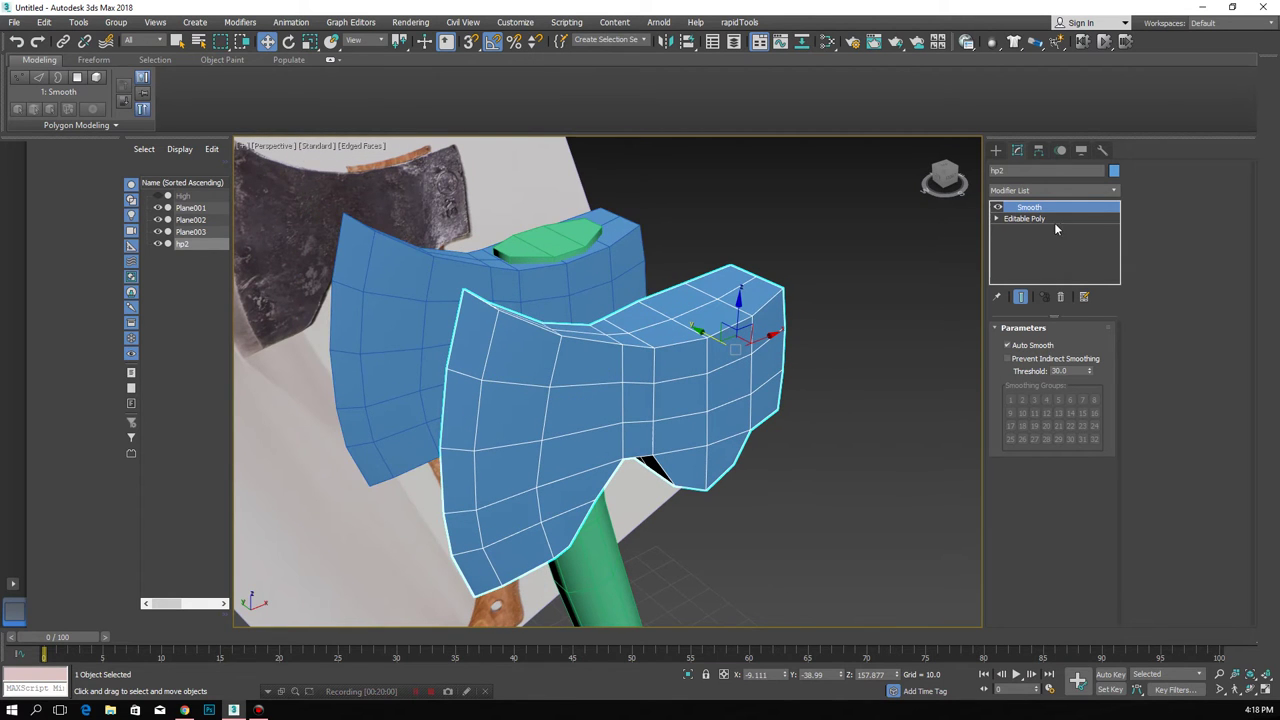
# - Convert hp2 to an Editable Poly and select a 2x2 polygon block on its top strip
pyautogui.rightClick(707, 362)
pyautogui.click(690, 512)
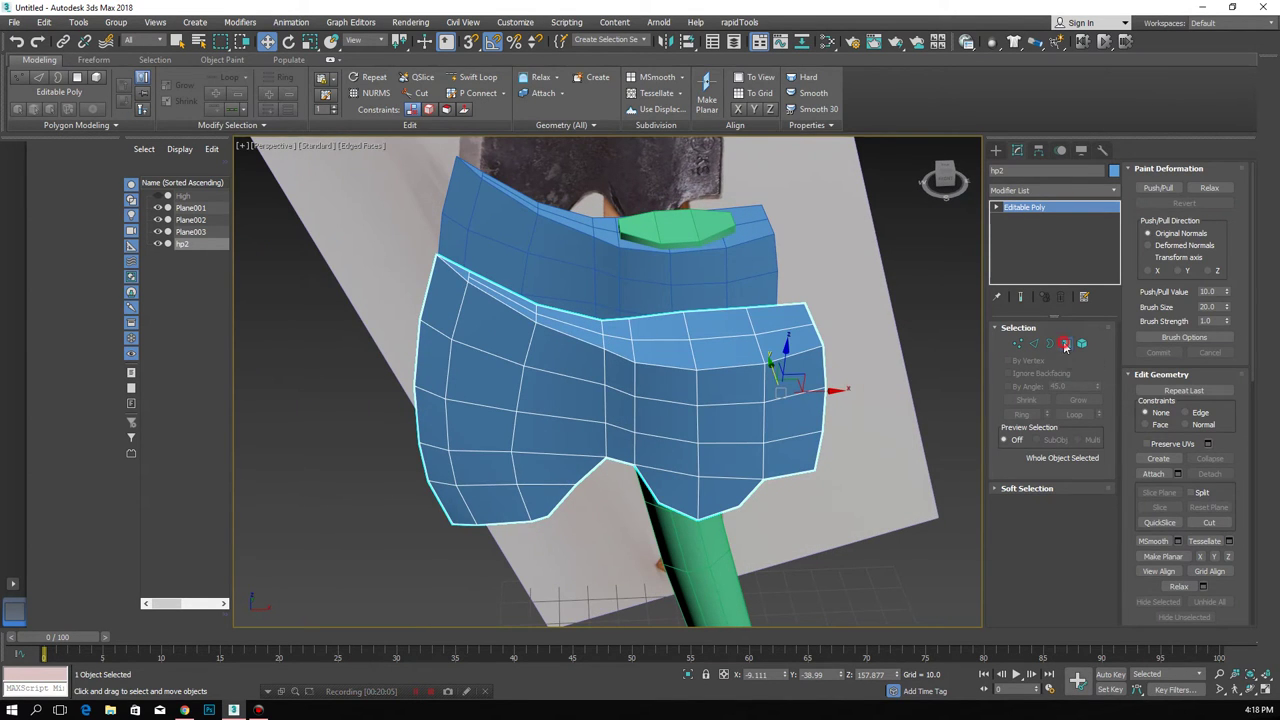
pyautogui.click(1065, 345)
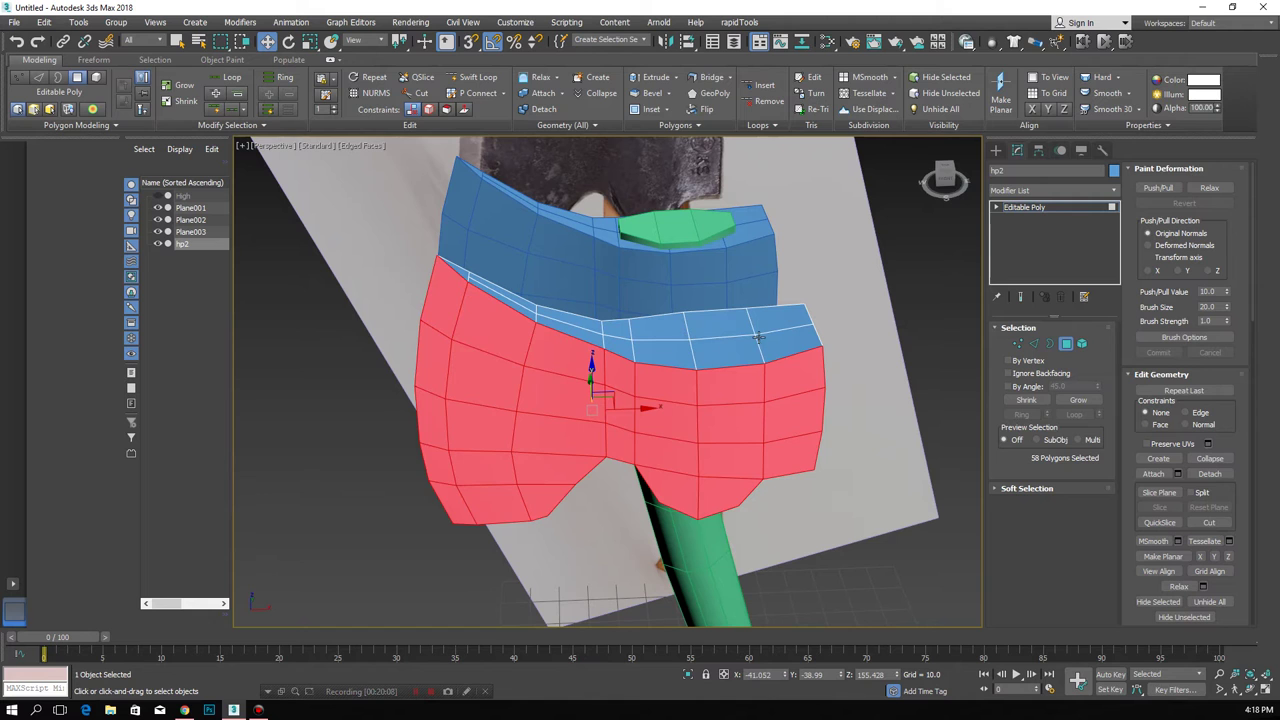
pyautogui.click(679, 332)
pyautogui.keyDown('ctrl'); pyautogui.click(732, 338); pyautogui.keyUp('ctrl')
pyautogui.keyDown('ctrl'); pyautogui.click(735, 355); pyautogui.keyUp('ctrl')
pyautogui.keyDown('ctrl'); pyautogui.click(670, 347); pyautogui.keyUp('ctrl')
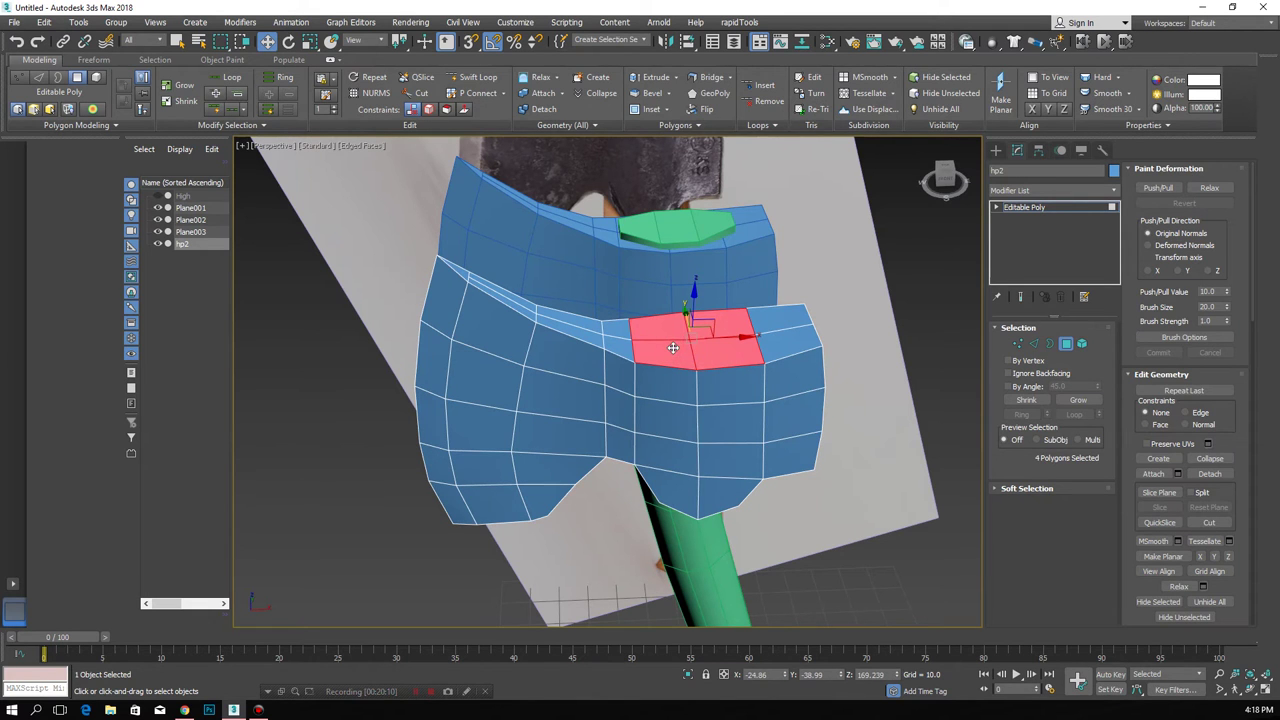
pyautogui.keyDown('alt'); pyautogui.moveTo(719, 347); pyautogui.dragTo(749, 375, button='middle'); pyautogui.keyUp('alt')
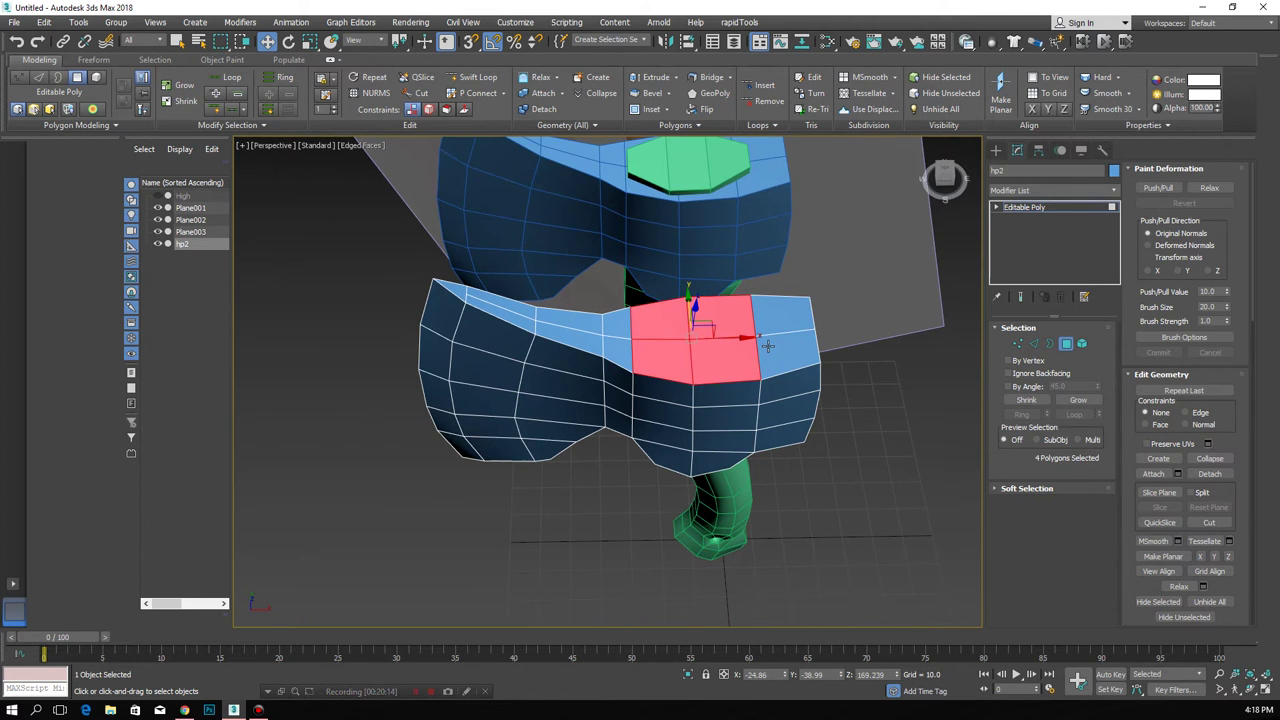
pyautogui.keyDown('alt'); pyautogui.moveTo(768, 347); pyautogui.dragTo(1020, 362, button='middle'); pyautogui.keyUp('alt')
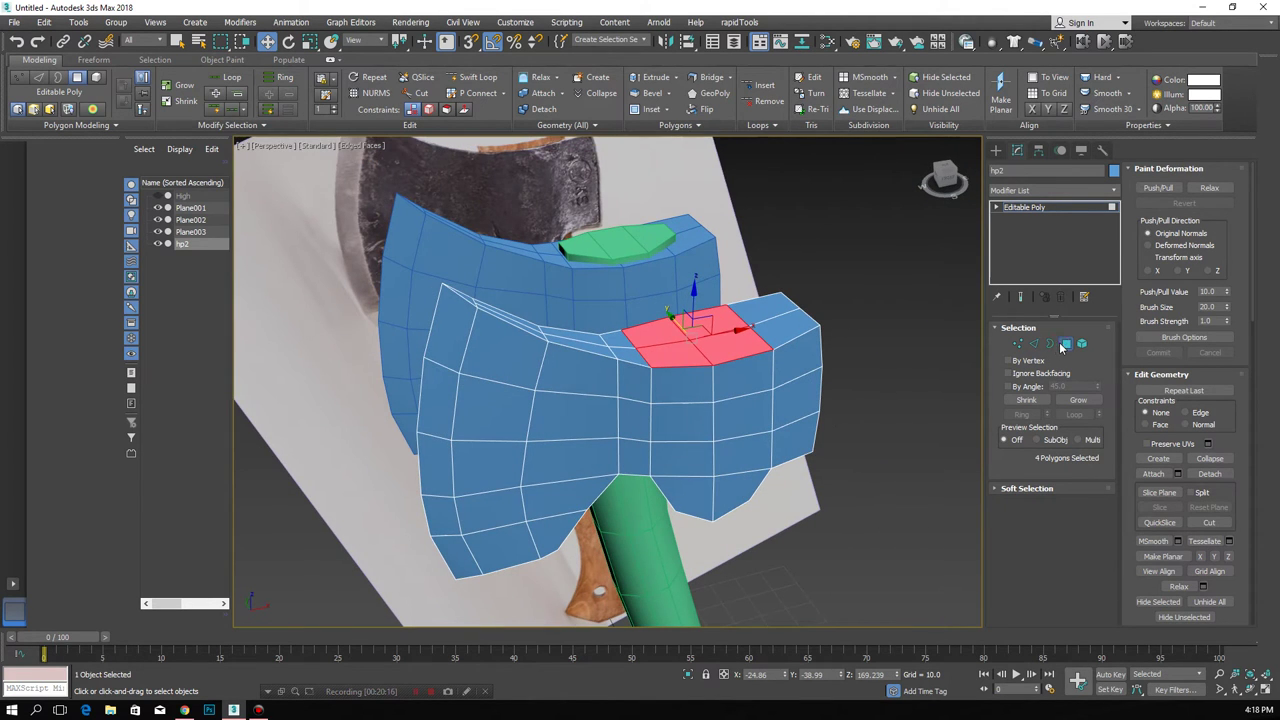
pyautogui.click(1065, 344)
# - Inspect hp2's vertices from an edge-on side view of the axe head
pyautogui.moveTo(880, 390)
pyautogui.keyDown('alt'); pyautogui.mouseDown(button='middle')
pyautogui.moveTo(765, 395)
pyautogui.moveTo(812, 432)
pyautogui.mouseUp(button='middle'); pyautogui.keyUp('alt')
pyautogui.press('1')
pyautogui.moveTo(725, 487)
pyautogui.keyDown('alt'); pyautogui.mouseDown(button='middle')
pyautogui.moveTo(775, 487)
pyautogui.moveTo(712, 508)
pyautogui.mouseUp(button='middle'); pyautogui.keyUp('alt')
pyautogui.scroll(2, 740, 485)
pyautogui.click(1035, 345)
pyautogui.keyDown('alt'); pyautogui.moveTo(850, 409); pyautogui.dragTo(740, 450, button='middle'); pyautogui.keyUp('alt')
# - Select the front axe-head element and then the polygon loop along the head's edge
pyautogui.click(1067, 345)
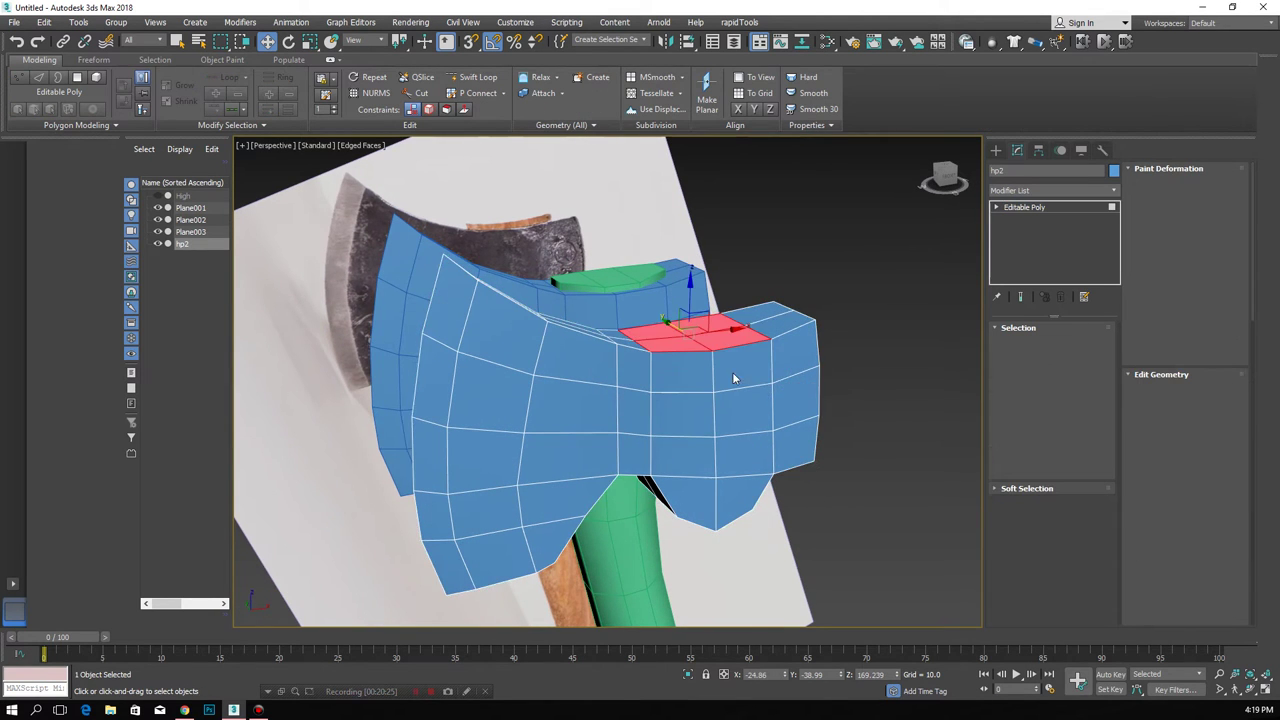
pyautogui.keyDown('alt'); pyautogui.moveTo(700, 400); pyautogui.dragTo(837, 251, button='middle'); pyautogui.keyUp('alt')
pyautogui.moveTo(837, 251); pyautogui.dragTo(487, 563)
pyautogui.scroll(-2, 1167, 520)
pyautogui.scroll(-2, 1167, 520)
pyautogui.scroll(-2, 1160, 540)
pyautogui.scroll(-2, 1155, 560)
pyautogui.scroll(-2, 1148, 585)
pyautogui.scroll(-2, 1148, 585)
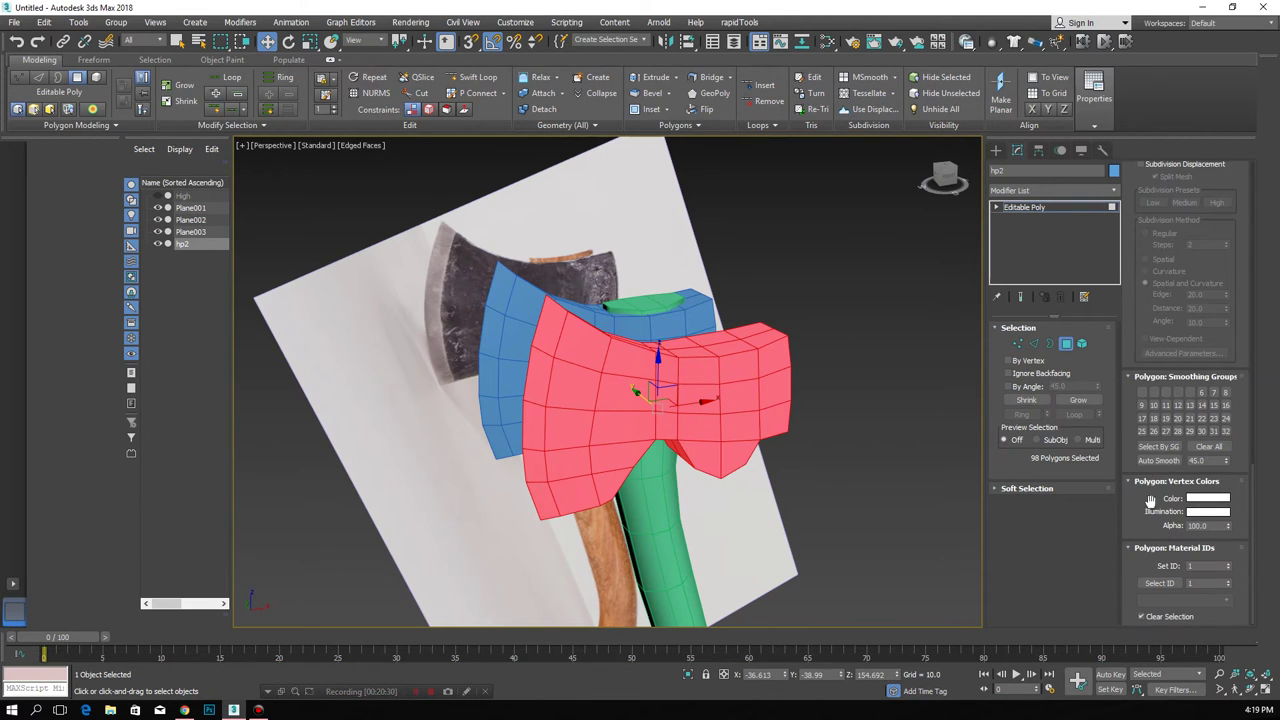
pyautogui.click(549, 337)
pyautogui.keyDown('shift'); pyautogui.click(540, 381); pyautogui.keyUp('shift')
pyautogui.click(545, 329)
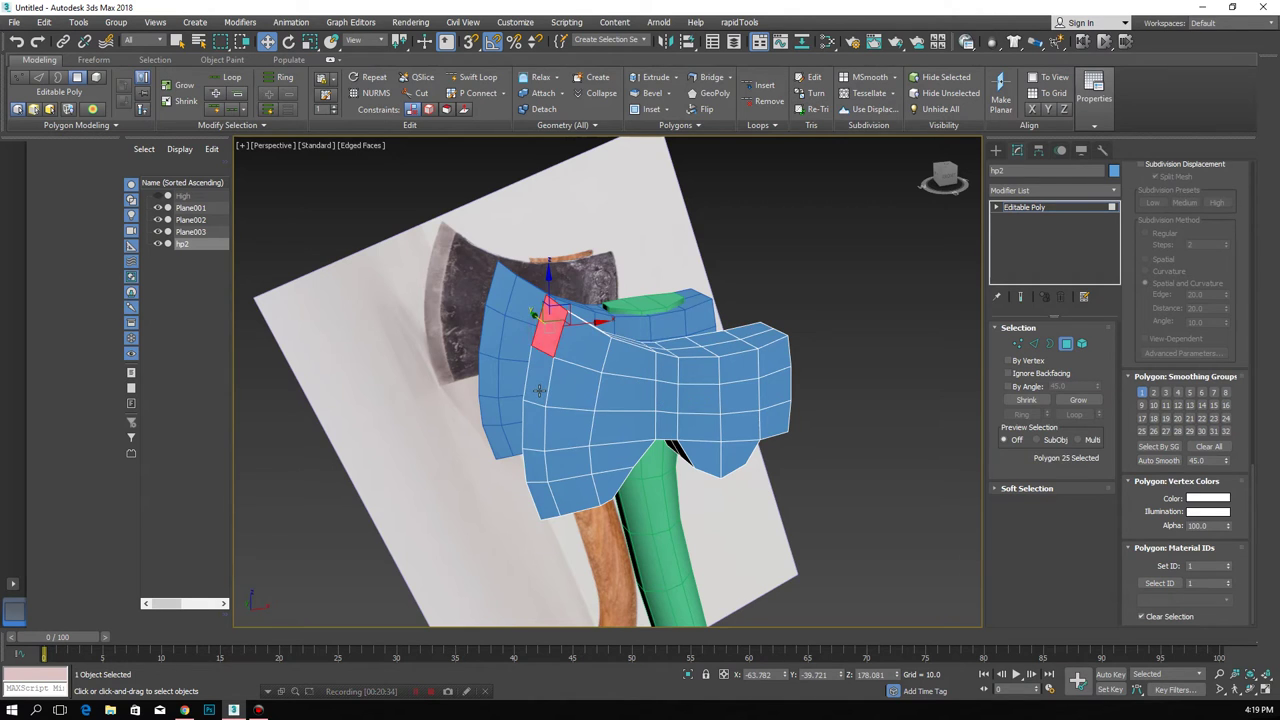
pyautogui.scroll(3, 646, 453)
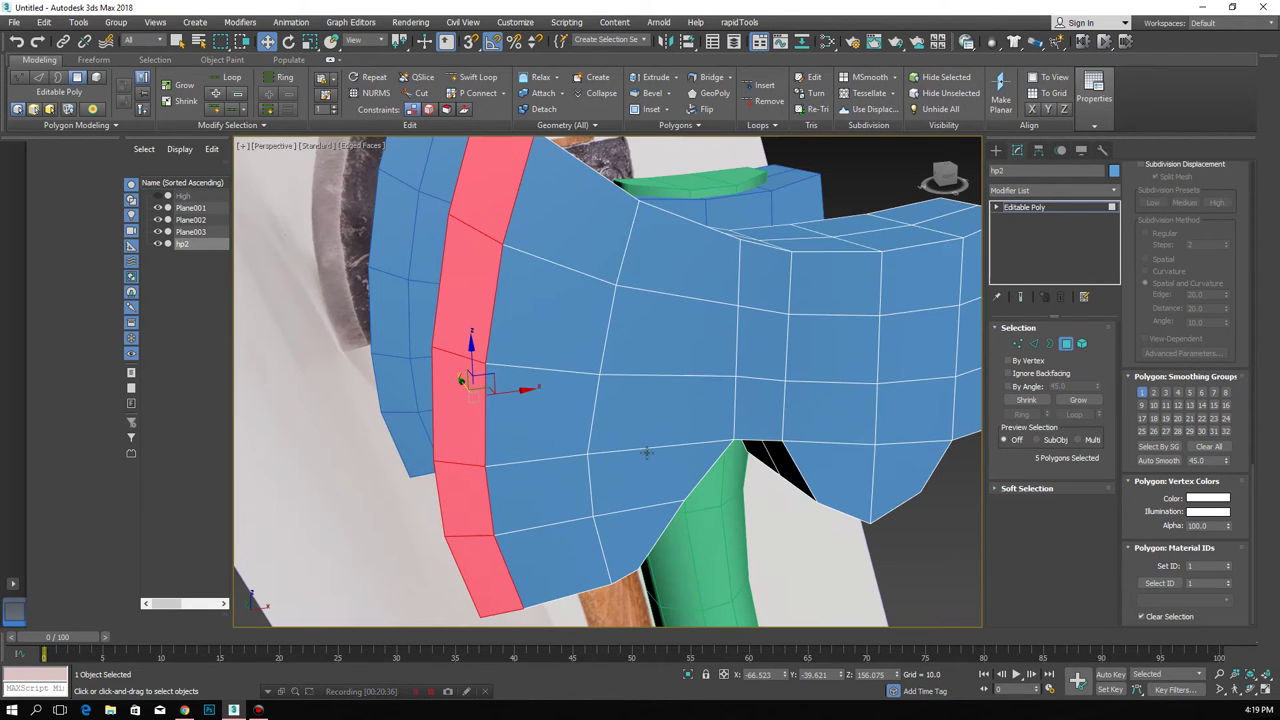
pyautogui.scroll(-3, 669, 356)
# - Select the vertical polygon strip on the back edge and assign it smoothing group 1
pyautogui.keyDown('alt'); pyautogui.moveTo(600, 360); pyautogui.dragTo(669, 356, button='middle'); pyautogui.keyUp('alt')
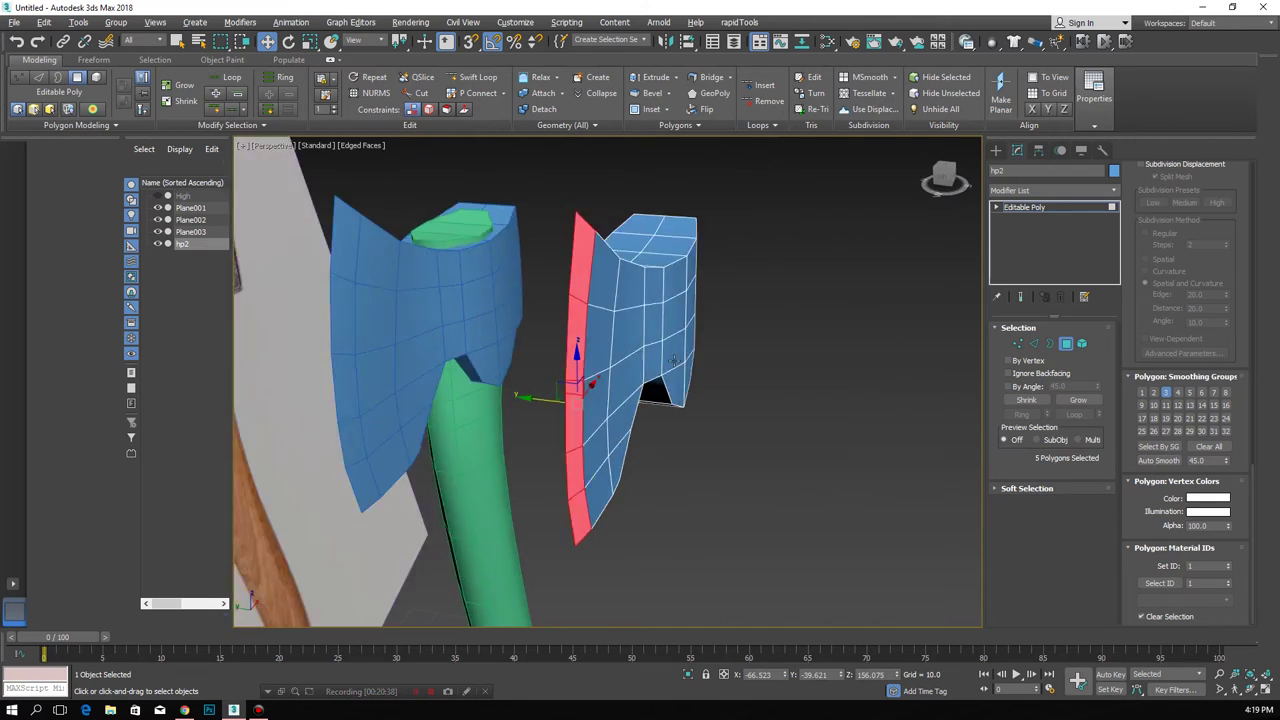
pyautogui.moveTo(561, 288); pyautogui.dragTo(567, 426)
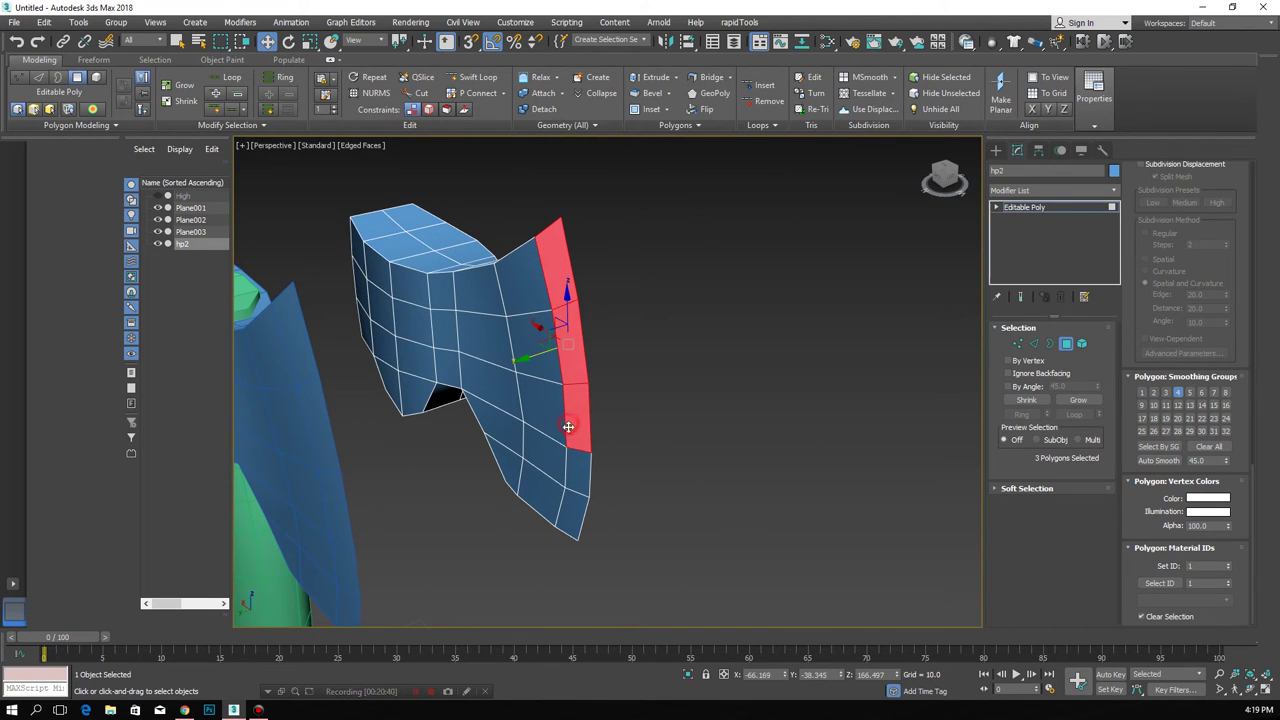
pyautogui.keyDown('alt'); pyautogui.moveTo(676, 443); pyautogui.dragTo(622, 437, button='middle'); pyautogui.keyUp('alt')
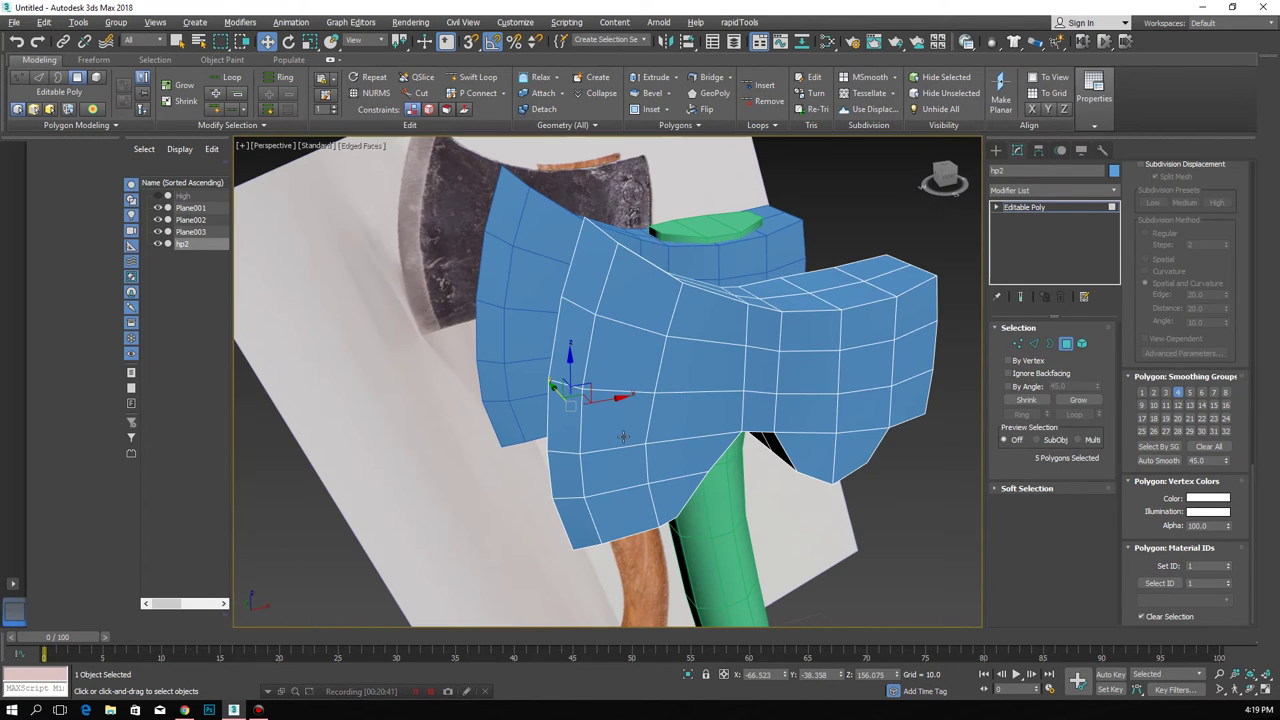
pyautogui.click(1153, 461)
# - Insert an extra edge loop along the blade with Swift Loop
pyautogui.keyDown('alt'); pyautogui.moveTo(600, 380); pyautogui.dragTo(640, 370, button='middle'); pyautogui.keyUp('alt')
pyautogui.click(474, 77)
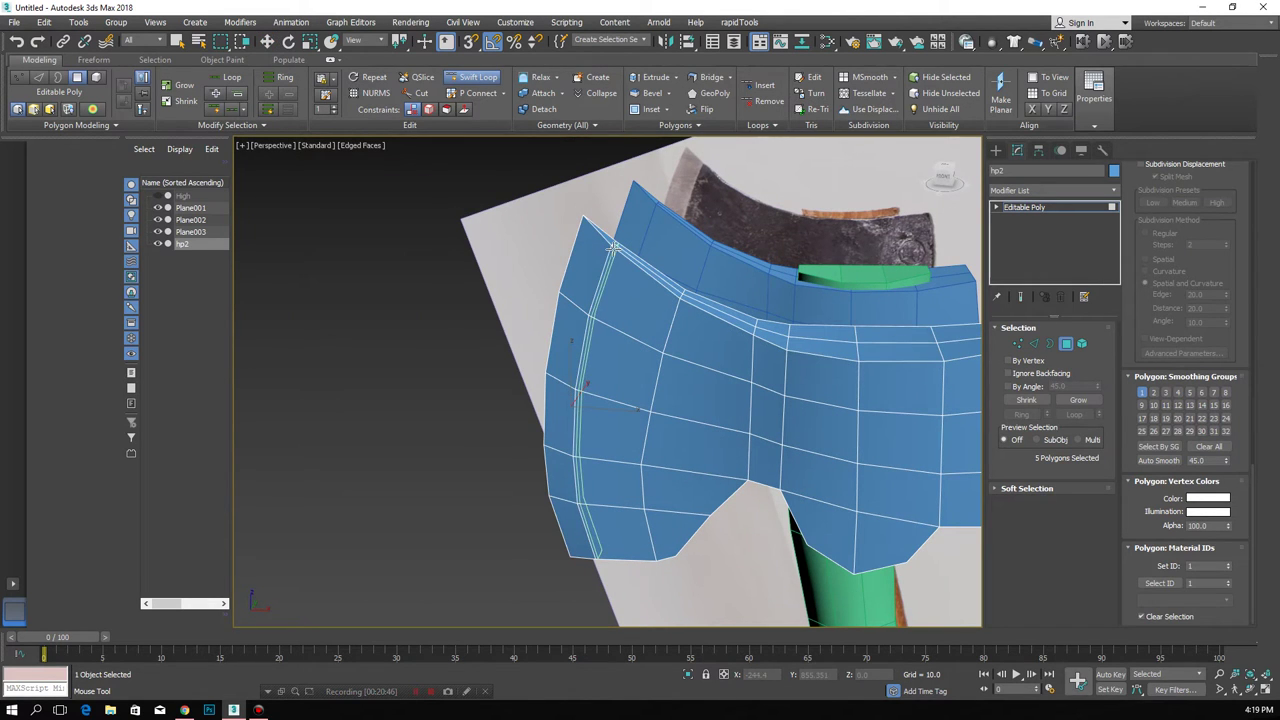
pyautogui.press('w')
pyautogui.moveTo(640, 320)
pyautogui.keyDown('alt'); pyautogui.mouseDown(button='middle')
pyautogui.moveTo(771, 428)
pyautogui.moveTo(751, 455)
pyautogui.moveTo(1066, 373)
pyautogui.mouseUp(button='middle'); pyautogui.keyUp('alt')
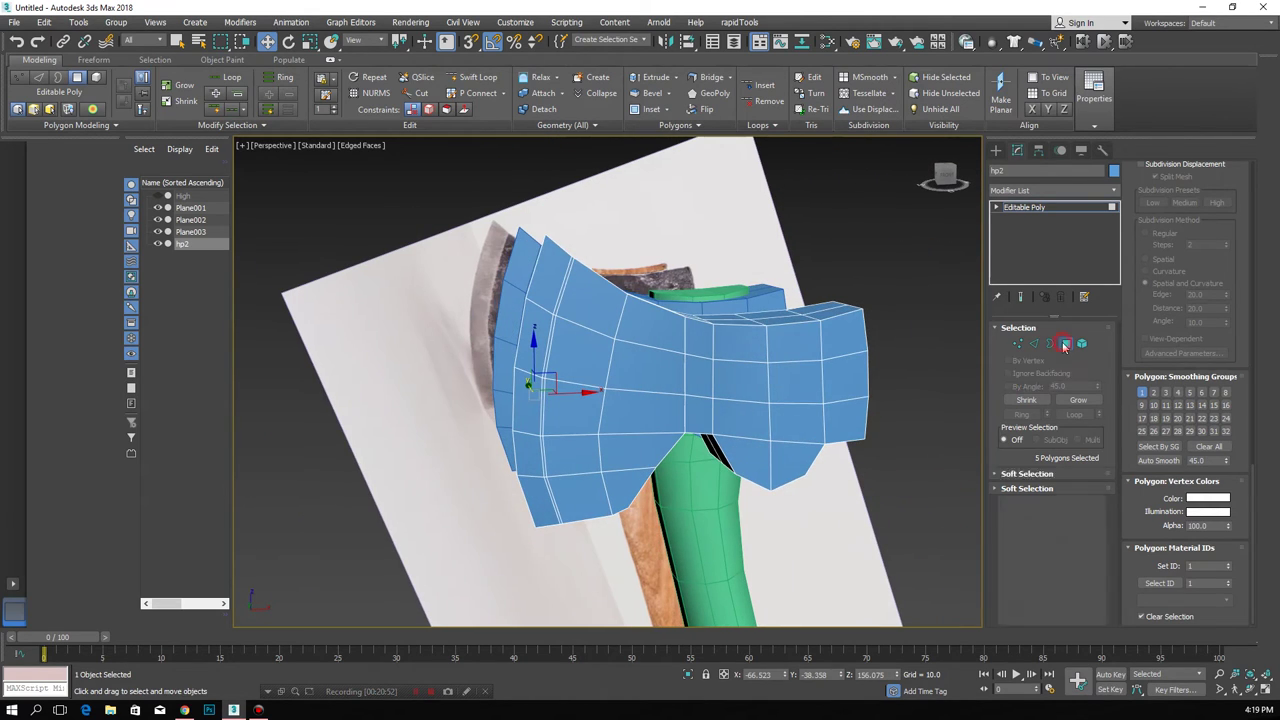
# - Add a TurboSmooth modifier to hp2 that keeps smoothing-group edges hard
pyautogui.click(1065, 345)
pyautogui.click(1050, 190)
pyautogui.write('t')
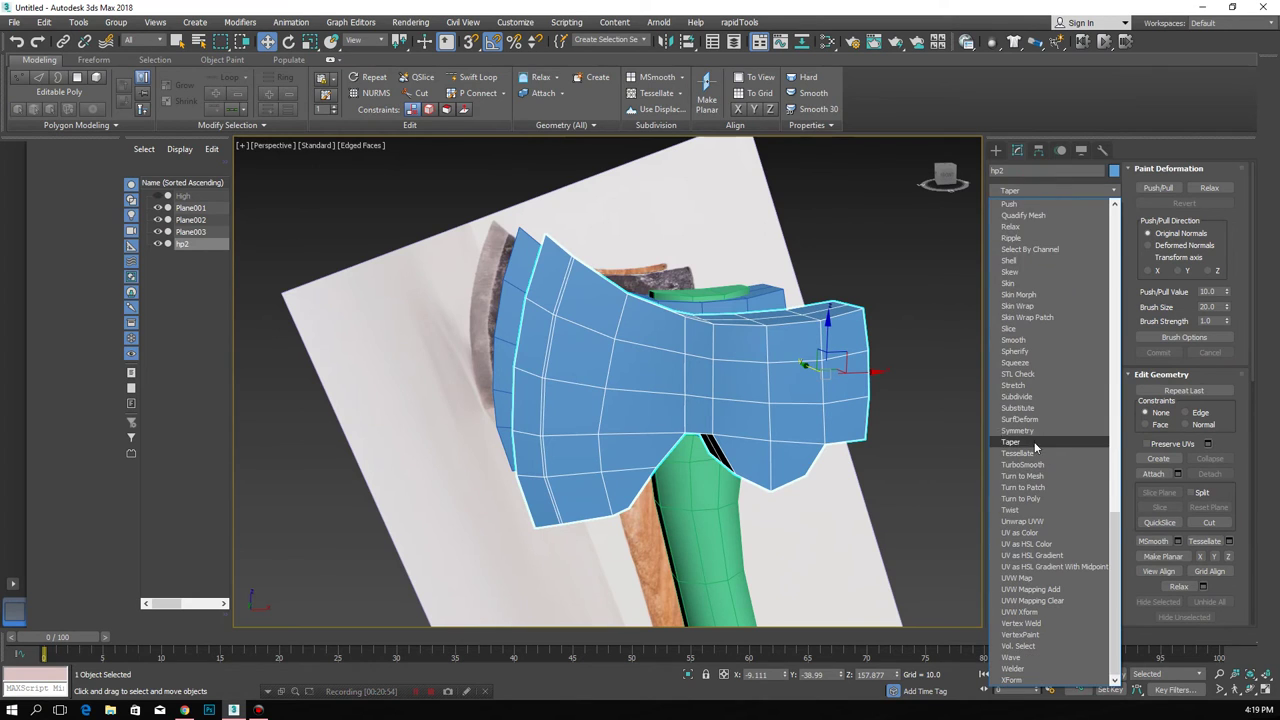
pyautogui.click(1033, 465)
pyautogui.click(1066, 460)
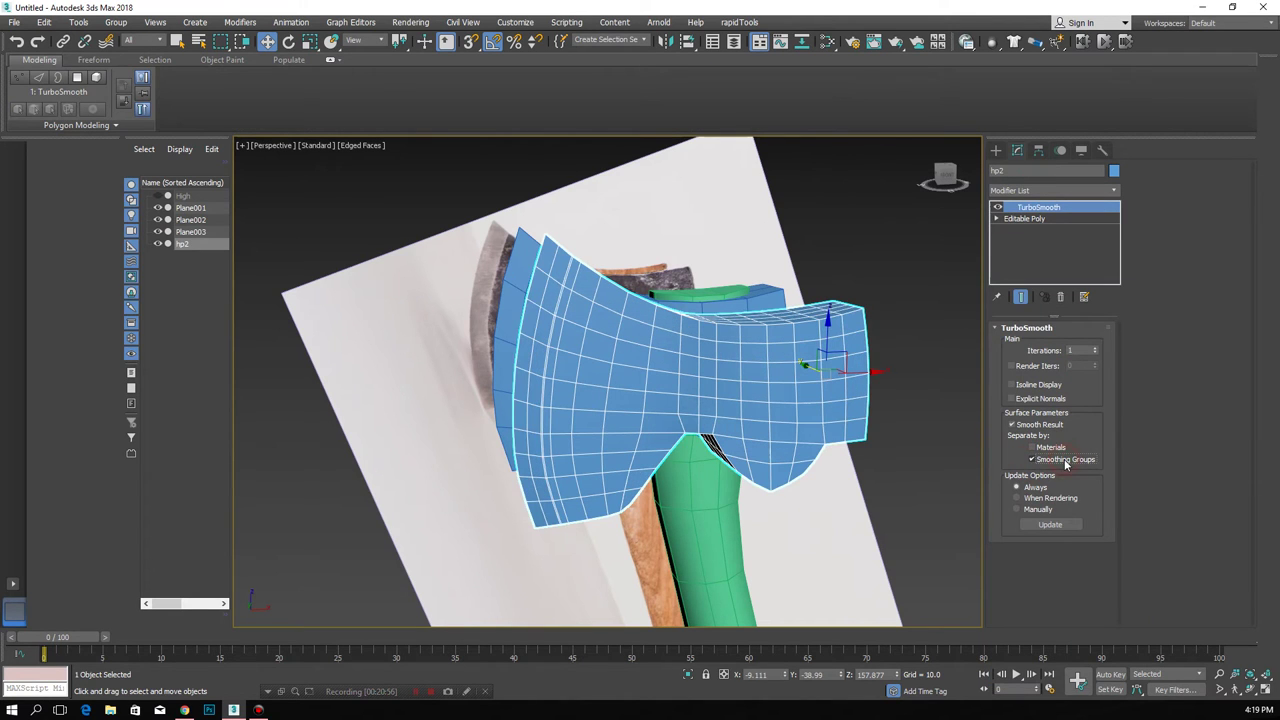
pyautogui.moveTo(720, 411)
pyautogui.keyDown('alt'); pyautogui.mouseDown(button='middle')
pyautogui.moveTo(657, 446)
pyautogui.moveTo(630, 440)
pyautogui.mouseUp(button='middle'); pyautogui.keyUp('alt')
pyautogui.press('F4')
pyautogui.press('F4')
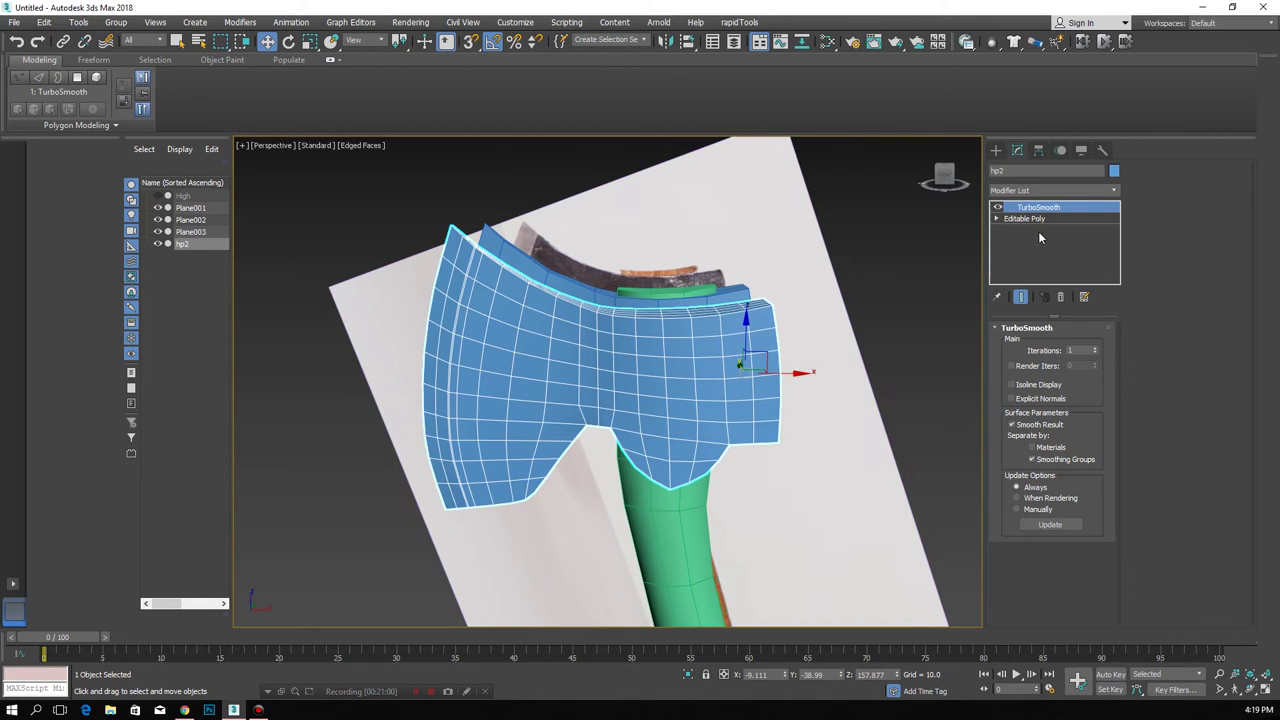
# - Back on the Editable Poly, check the smoothing groups of polygons in the handle socket
pyautogui.click(1043, 219)
pyautogui.click(1066, 344)
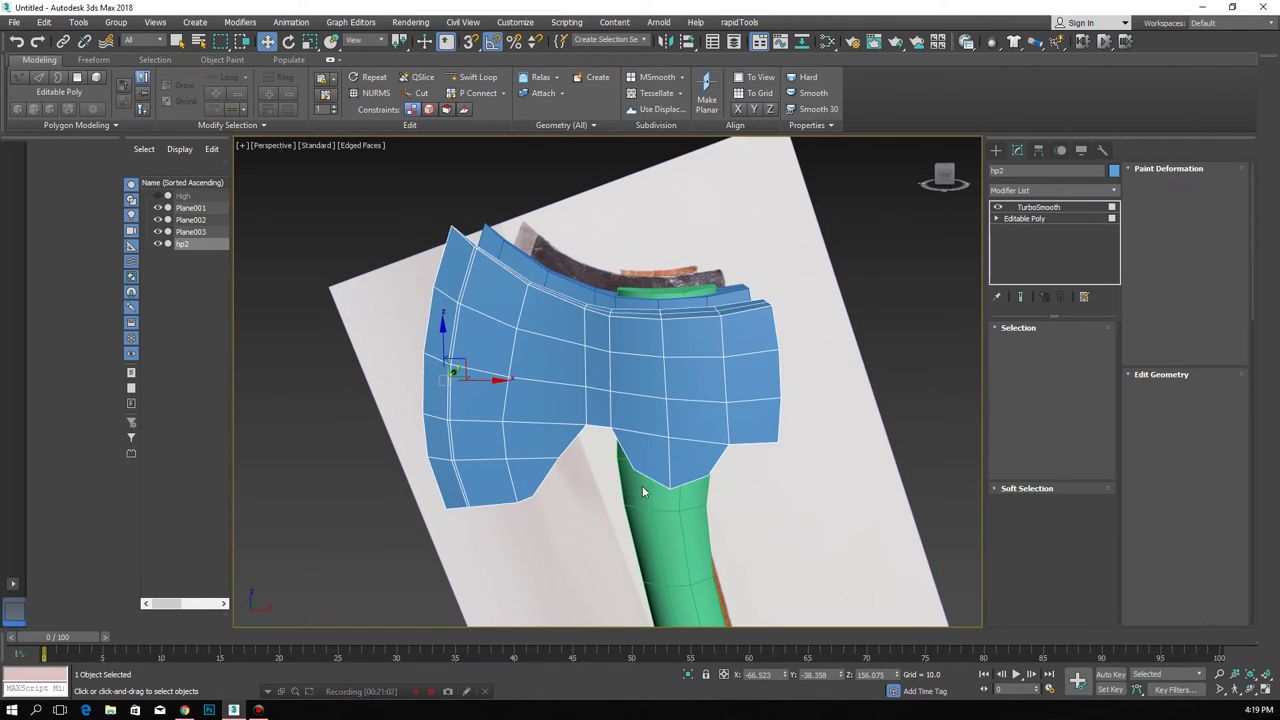
pyautogui.keyDown('alt'); pyautogui.moveTo(642, 491); pyautogui.dragTo(650, 440, button='middle'); pyautogui.keyUp('alt')
pyautogui.scroll(3, 660, 431)
pyautogui.click(660, 431)
pyautogui.scroll(-3, 1156, 478)
pyautogui.scroll(-3, 1150, 484)
pyautogui.scroll(-3, 1142, 490)
pyautogui.scroll(-3, 1135, 495)
pyautogui.scroll(-3, 1133, 496)
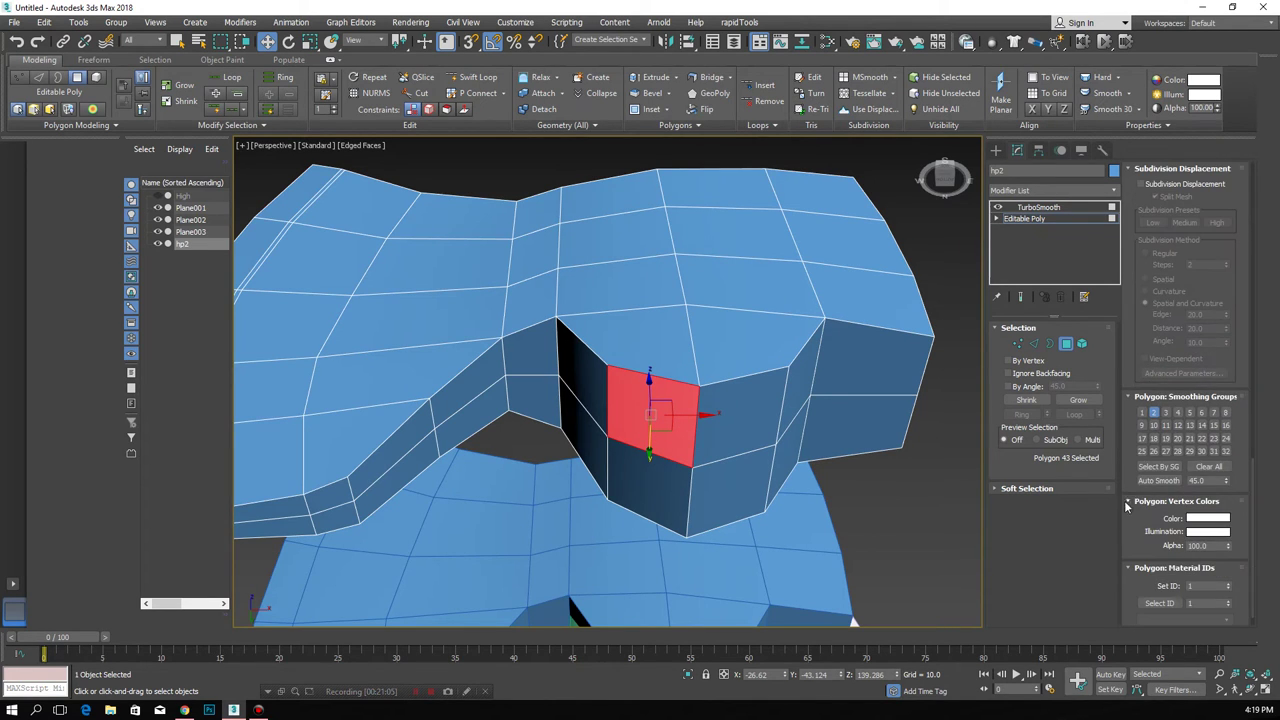
pyautogui.click(650, 490)
pyautogui.click(738, 405)
pyautogui.click(737, 469)
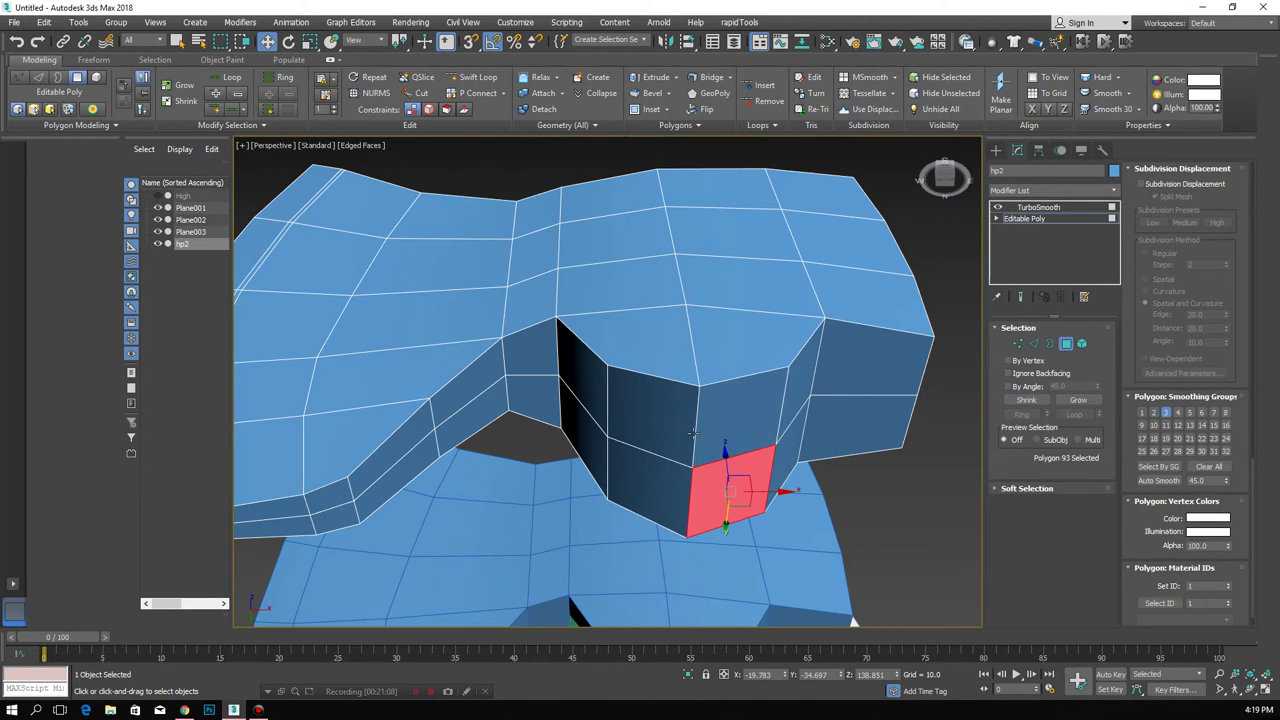
# - Select the four handle-socket faces and assign them smoothing group 29
pyautogui.click(676, 417)
pyautogui.keyDown('ctrl'); pyautogui.click(669, 484); pyautogui.keyUp('ctrl')
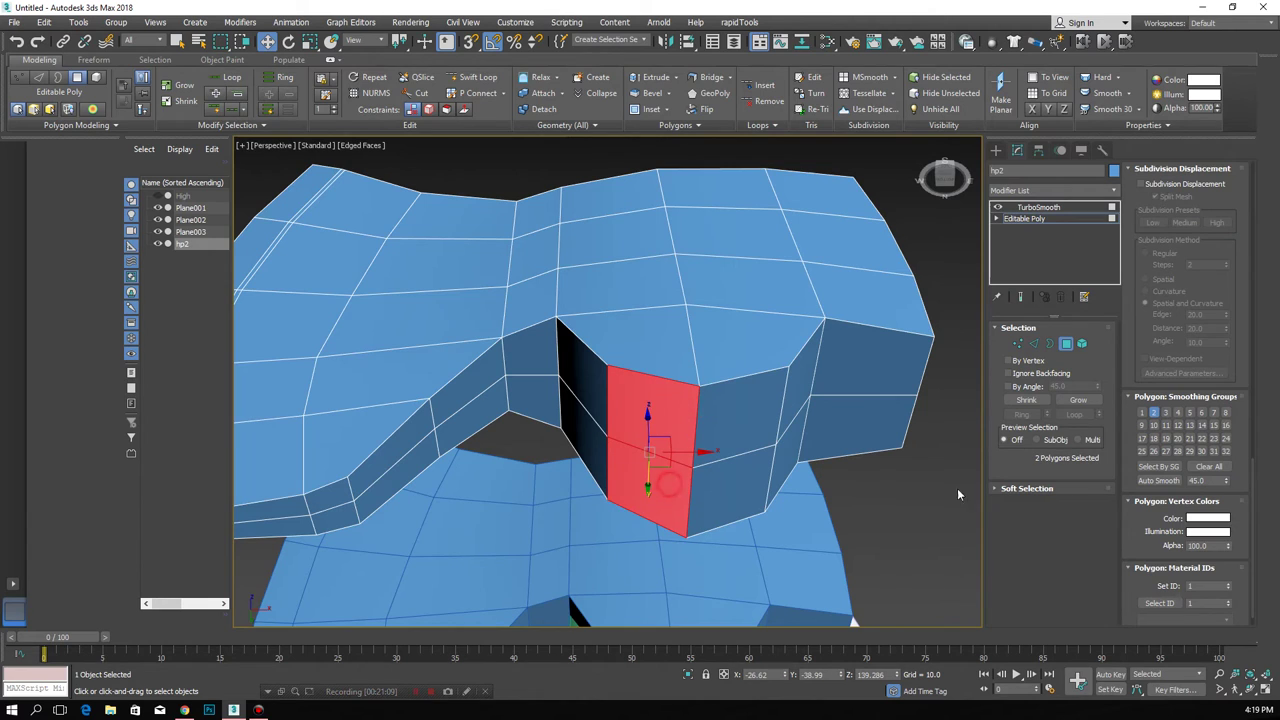
pyautogui.click(735, 433)
pyautogui.keyDown('ctrl'); pyautogui.click(740, 495); pyautogui.keyUp('ctrl')
pyautogui.click(1189, 451)
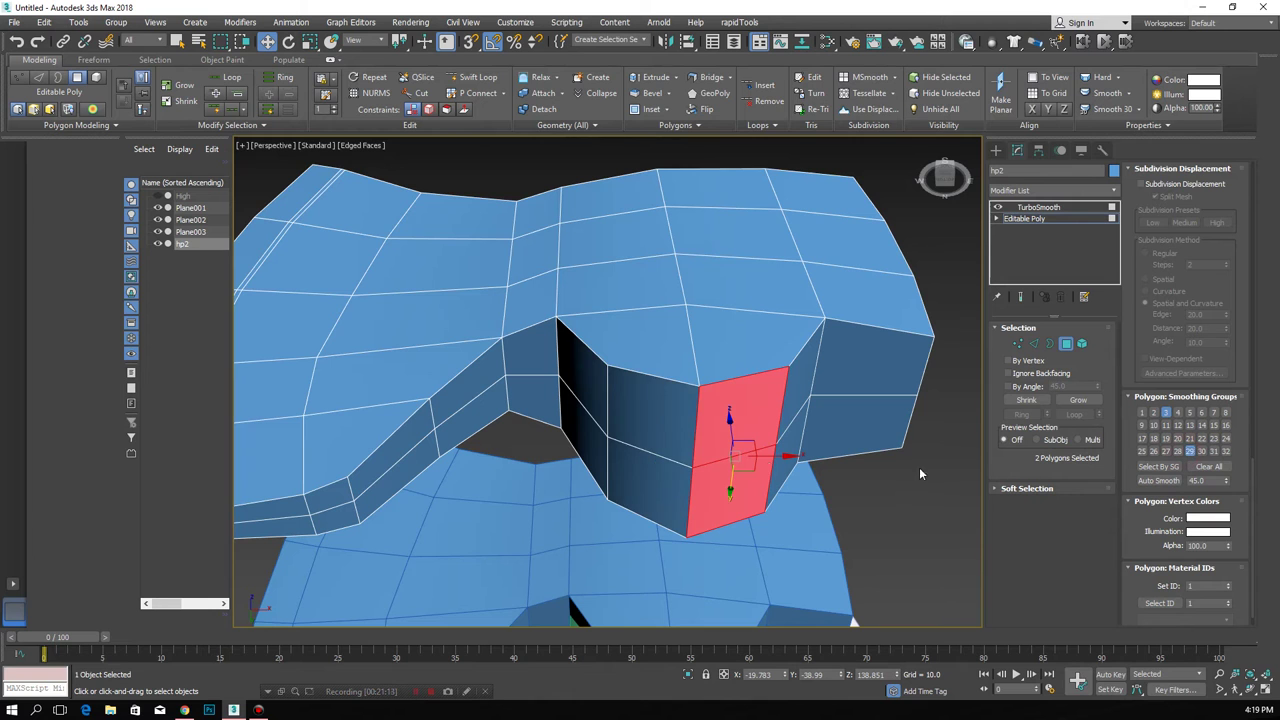
pyautogui.press('4')
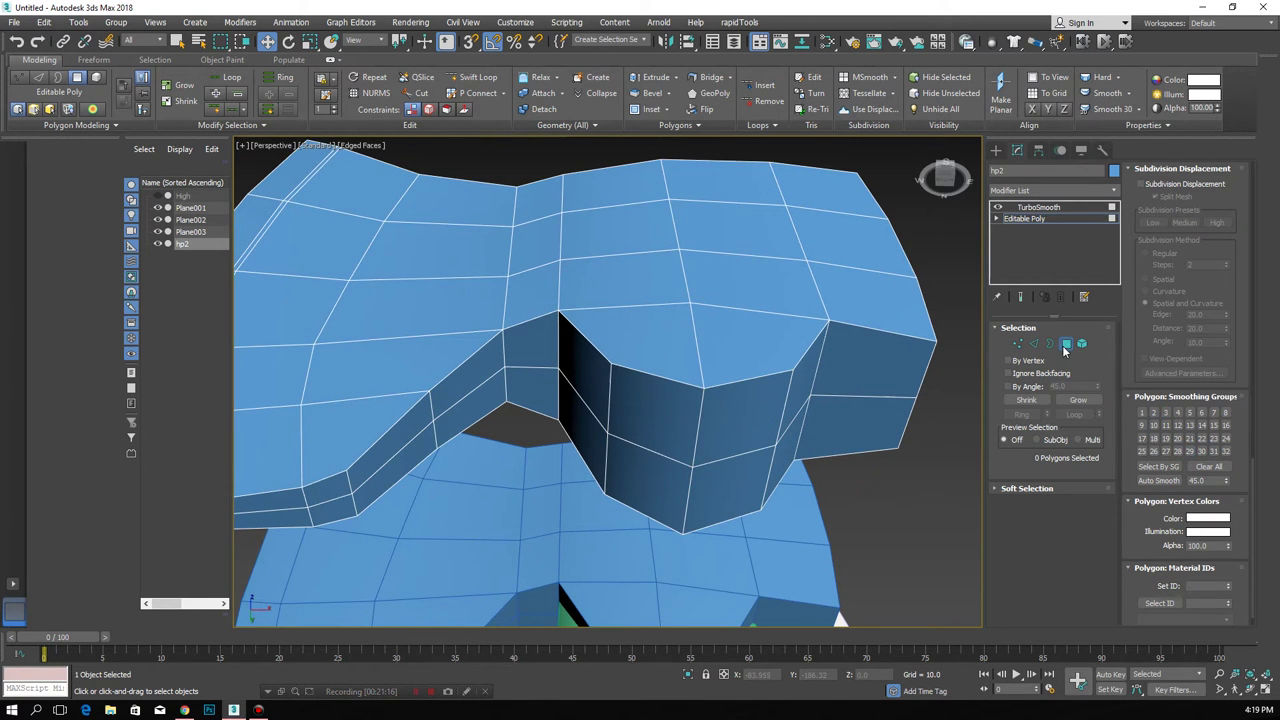
# - Set the TurboSmooth iterations to 3, comparing the mesh at 2 and 3
pyautogui.scroll(-5, 763, 462)
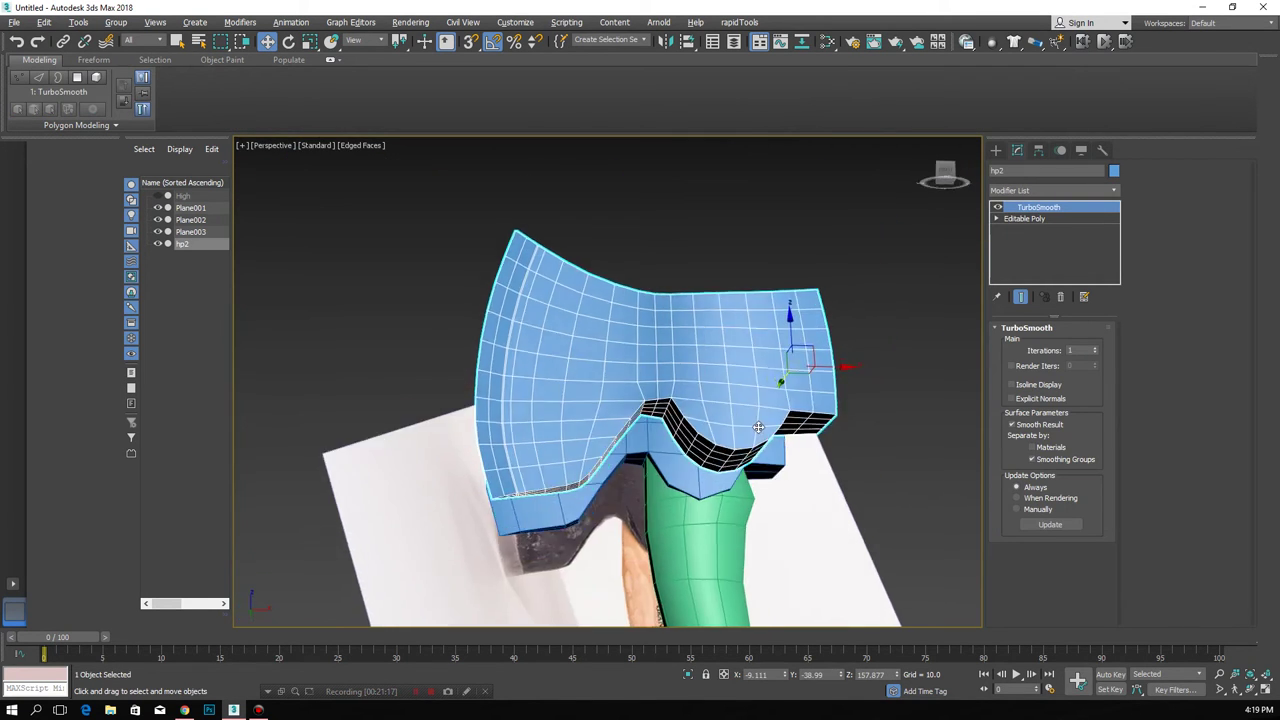
pyautogui.keyDown('alt'); pyautogui.moveTo(737, 405); pyautogui.dragTo(591, 415, button='middle'); pyautogui.keyUp('alt')
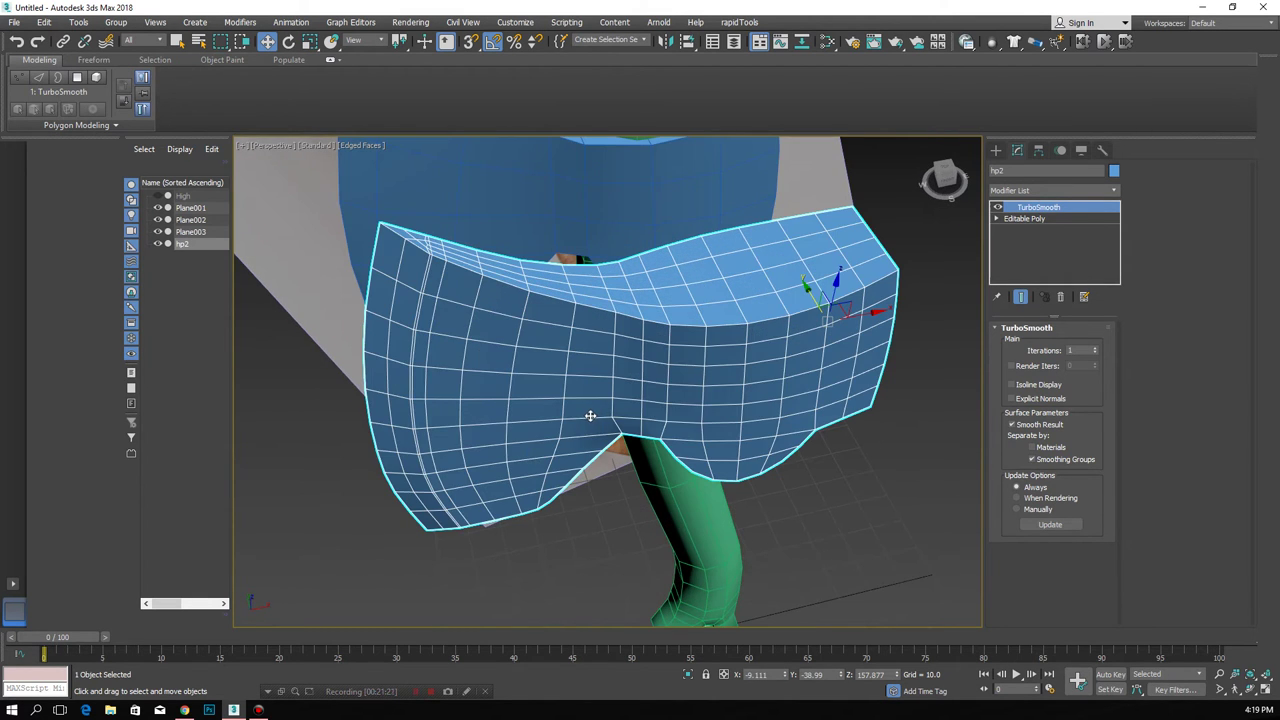
pyautogui.moveTo(506, 389)
pyautogui.keyDown('alt'); pyautogui.mouseDown(button='middle')
pyautogui.moveTo(771, 409)
pyautogui.moveTo(1113, 356)
pyautogui.mouseUp(button='middle'); pyautogui.keyUp('alt')
pyautogui.click(1097, 348)
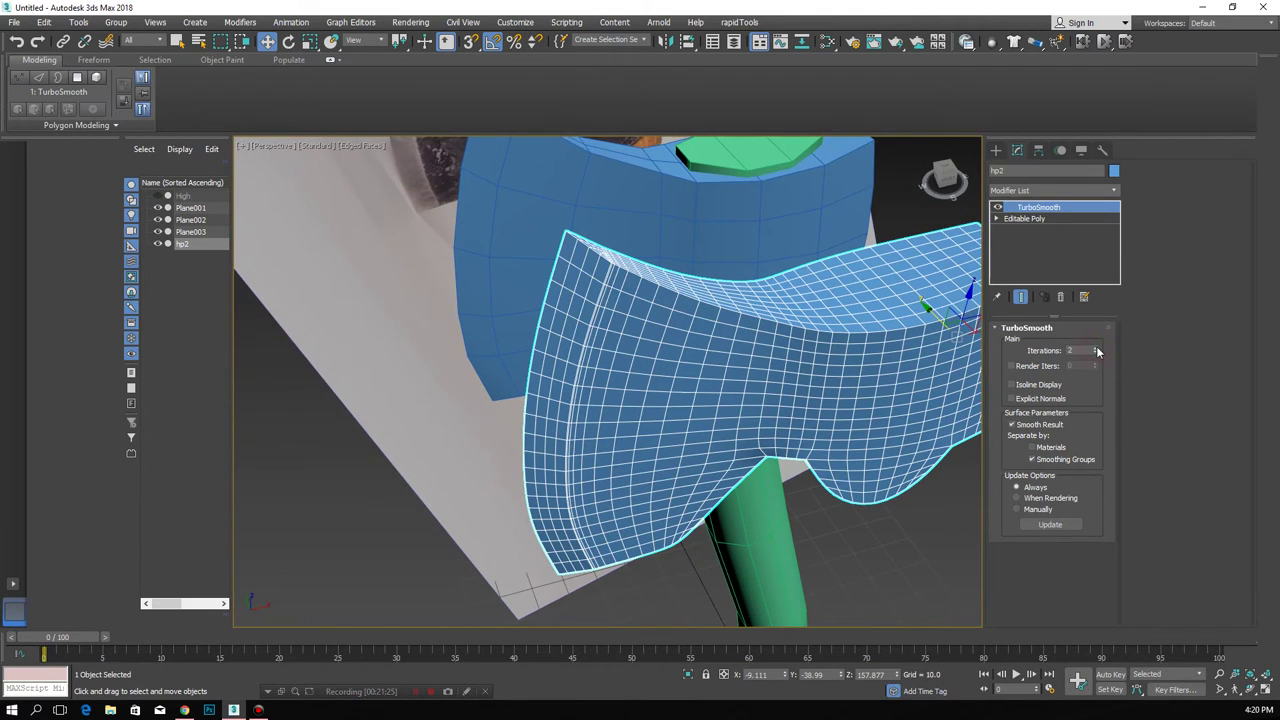
pyautogui.click(1097, 348)
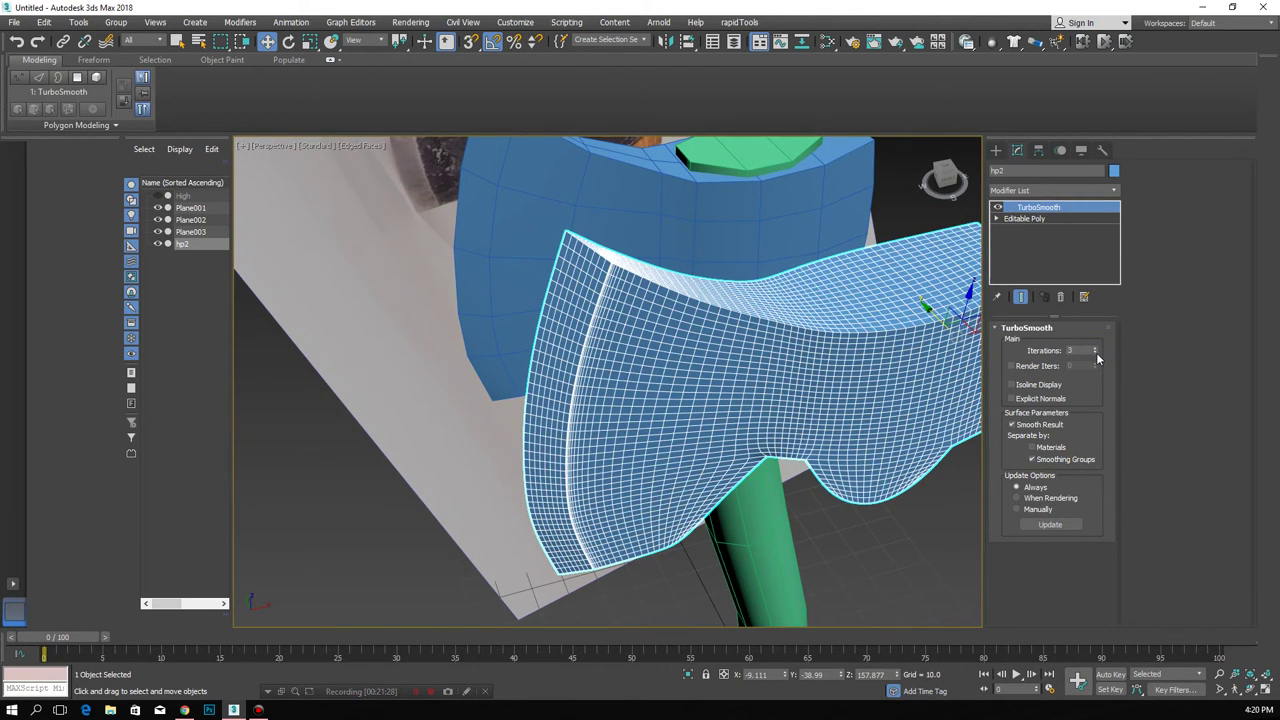
pyautogui.click(1097, 354)
pyautogui.click(1094, 348)
pyautogui.moveTo(870, 425)
pyautogui.keyDown('alt'); pyautogui.mouseDown(button='middle')
pyautogui.moveTo(742, 389)
pyautogui.moveTo(763, 421)
pyautogui.mouseUp(button='middle'); pyautogui.keyUp('alt')
pyautogui.scroll(-3, 851, 414)
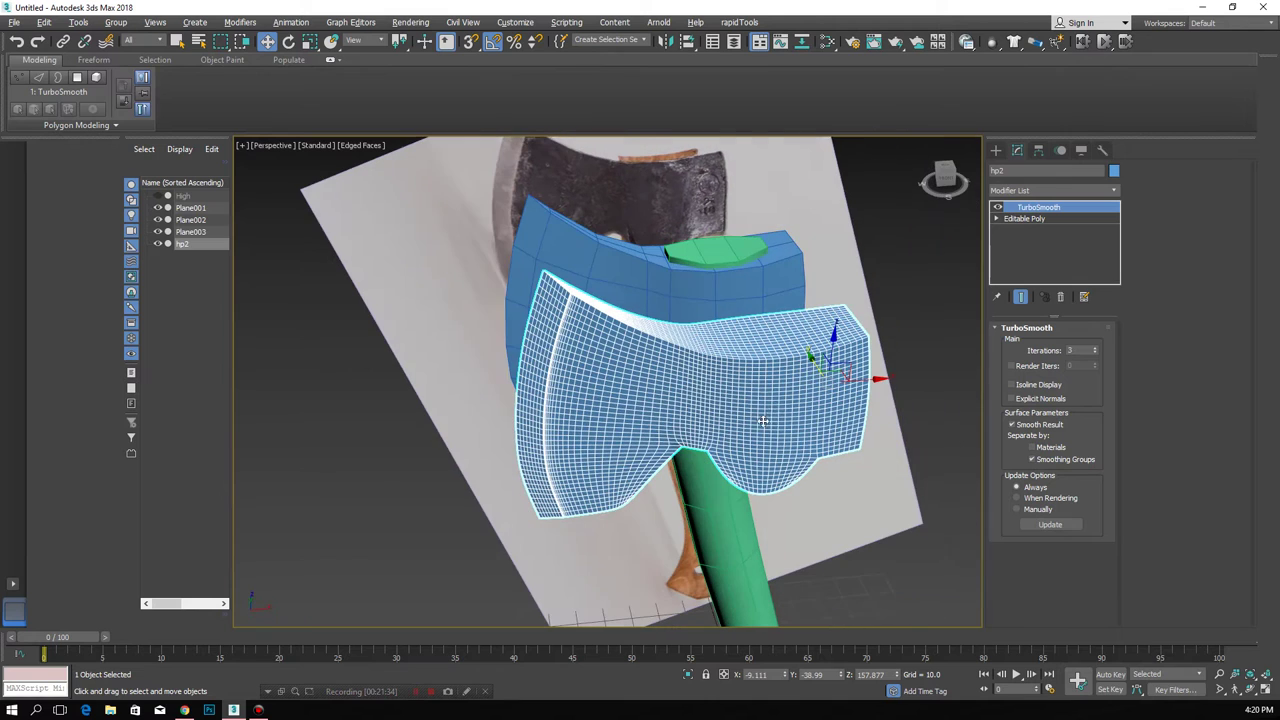
# - Stack a second TurboSmooth on hp2 and inspect the smoothed axe head
pyautogui.click(1052, 189)
pyautogui.press('t')
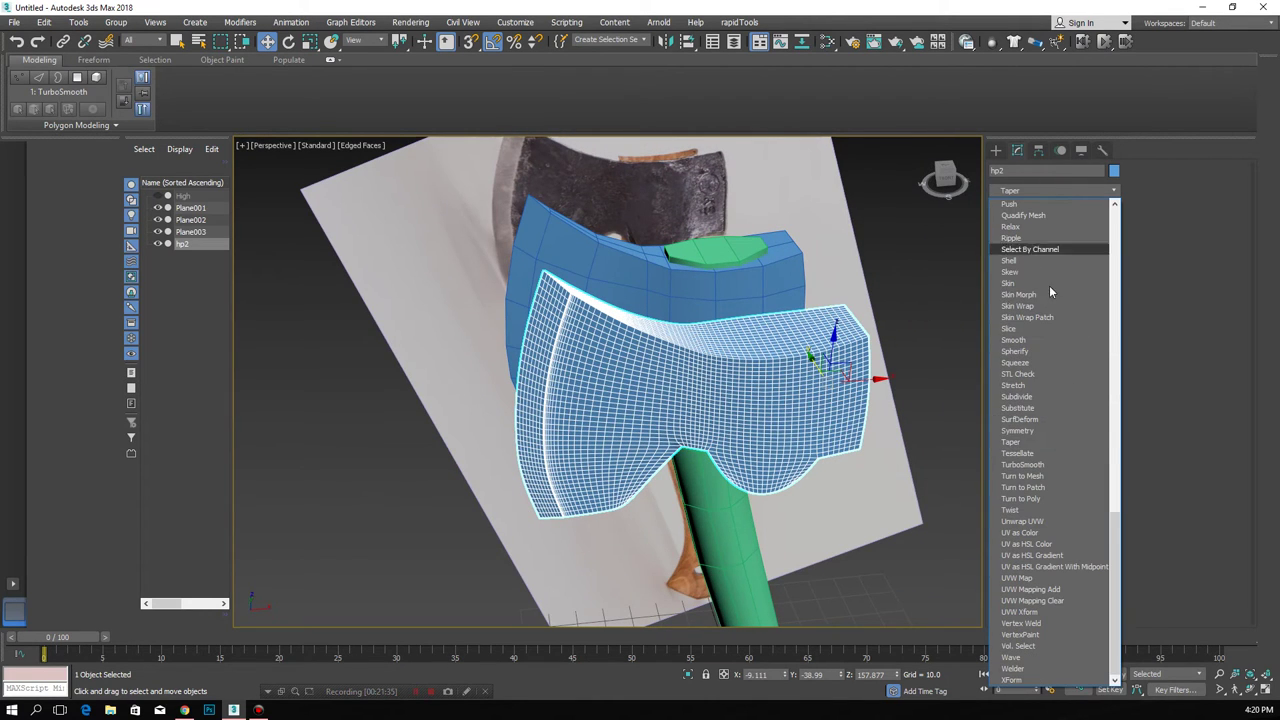
pyautogui.click(1037, 466)
pyautogui.scroll(2, 831, 354)
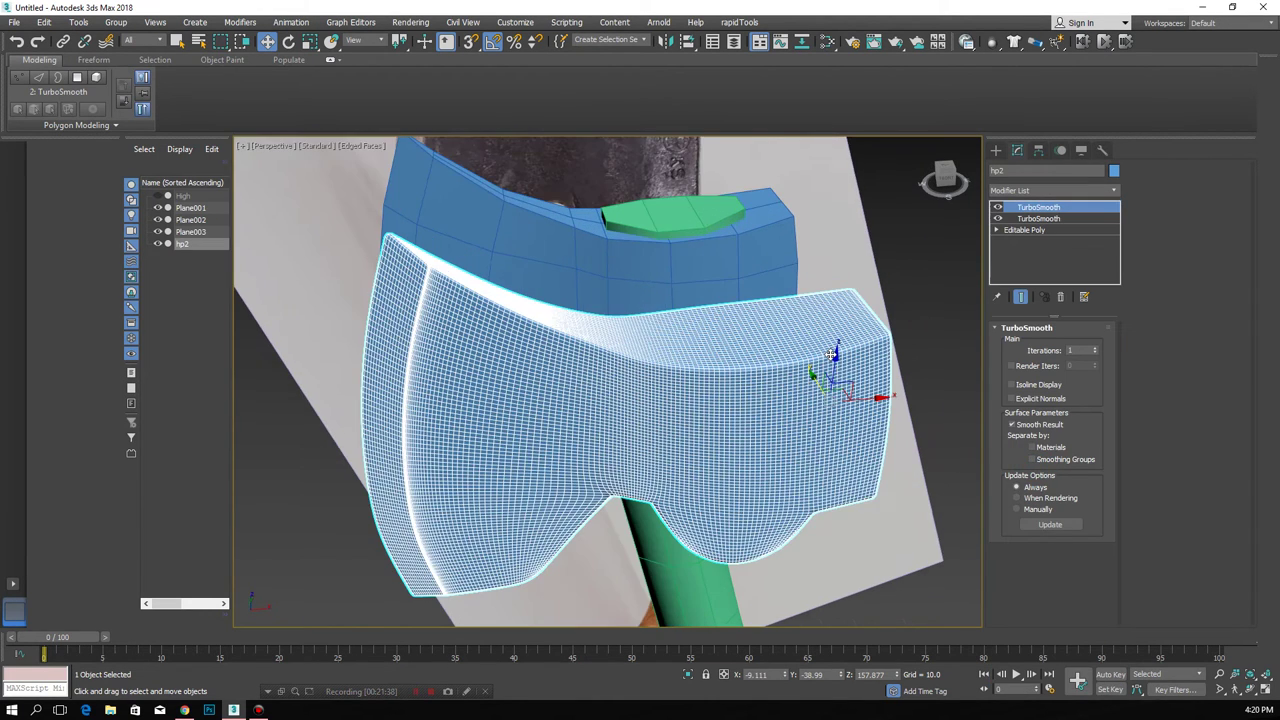
pyautogui.press('F4')
pyautogui.moveTo(831, 354)
pyautogui.keyDown('alt'); pyautogui.mouseDown(button='middle')
pyautogui.moveTo(840, 394)
pyautogui.moveTo(750, 396)
pyautogui.moveTo(757, 314)
pyautogui.moveTo(803, 369)
pyautogui.moveTo(799, 415)
pyautogui.moveTo(763, 423)
pyautogui.mouseUp(button='middle'); pyautogui.keyUp('alt')
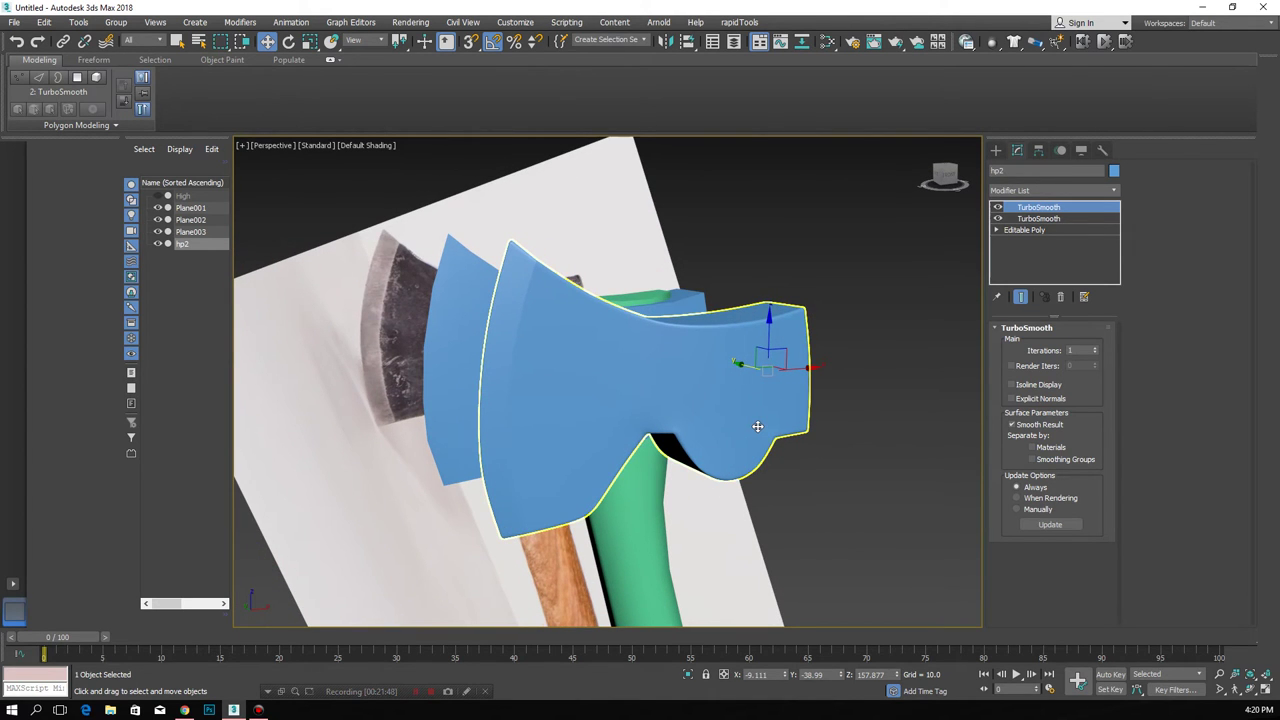
pyautogui.moveTo(797, 416)
pyautogui.keyDown('alt'); pyautogui.mouseDown(button='middle')
pyautogui.moveTo(718, 447)
pyautogui.moveTo(731, 371)
pyautogui.moveTo(764, 436)
pyautogui.mouseUp(button='middle'); pyautogui.keyUp('alt')
pyautogui.press('F4')
# - Turn off both TurboSmooths and select the base Editable Poly in the stack
pyautogui.click(997, 206)
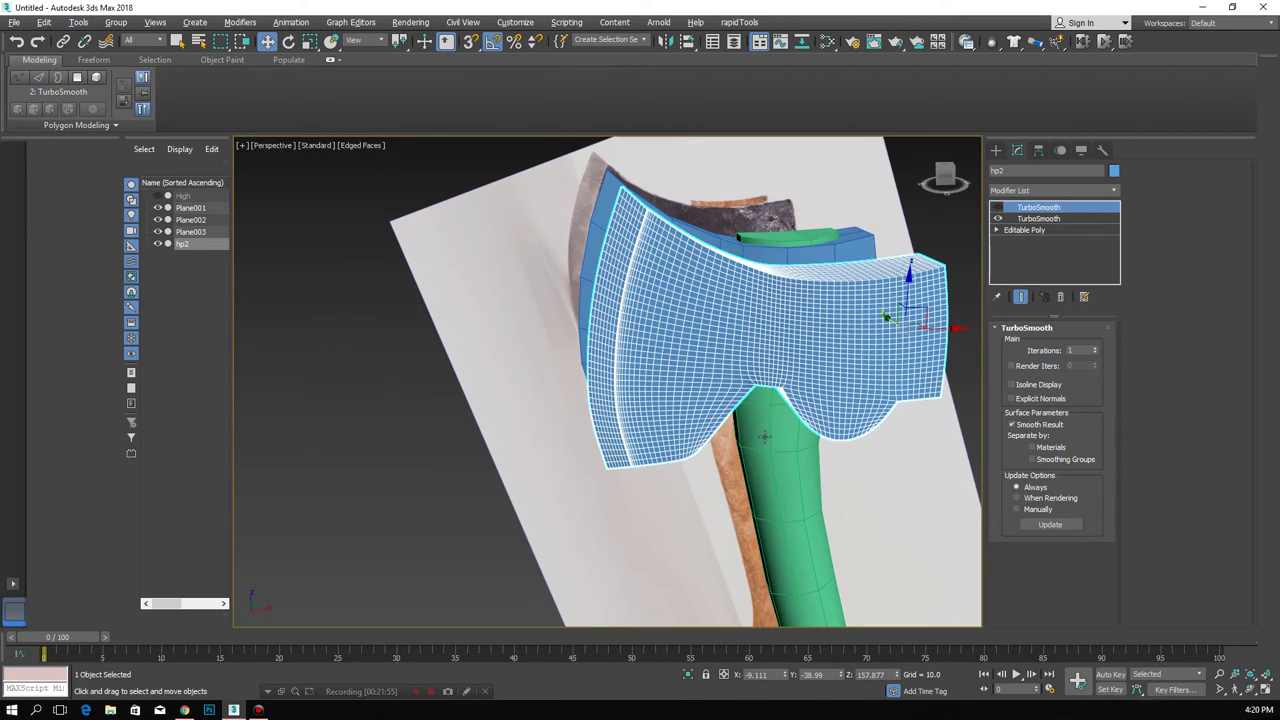
pyautogui.click(997, 218)
pyautogui.click(1025, 230)
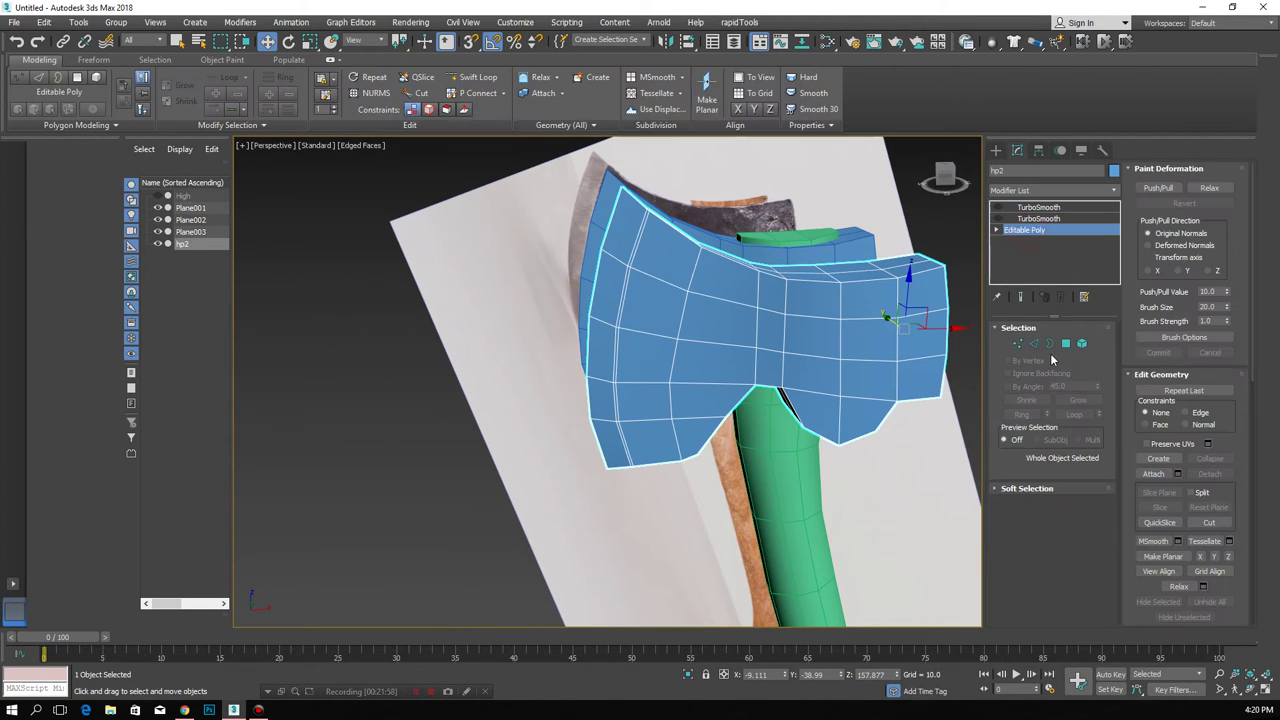
# - Select the three polygons inside the notch under the axe head and assign smoothing group 30
pyautogui.click(1066, 343)
pyautogui.keyDown('alt'); pyautogui.moveTo(770, 415); pyautogui.dragTo(772, 333, button='middle'); pyautogui.keyUp('alt')
pyautogui.scroll(5, 772, 340)
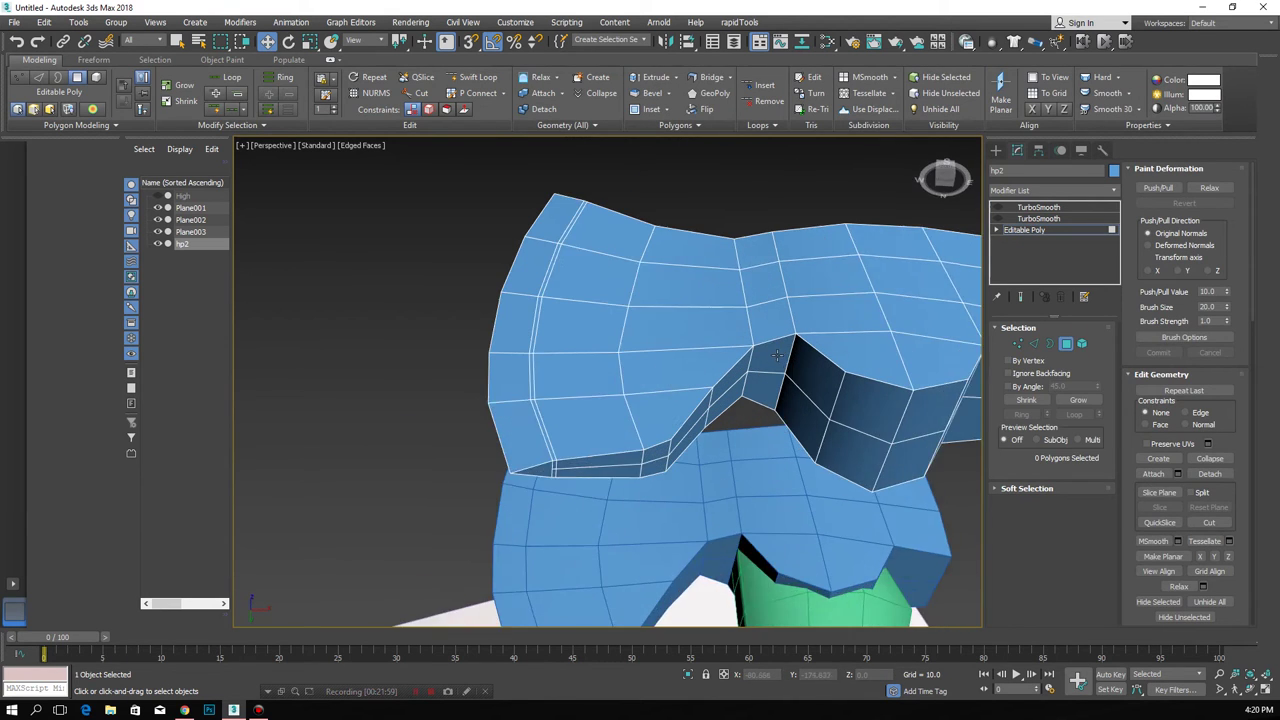
pyautogui.click(773, 358)
pyautogui.keyDown('ctrl'); pyautogui.click(757, 402); pyautogui.keyUp('ctrl')
pyautogui.scroll(3, 1180, 450)
pyautogui.scroll(3, 1180, 450)
pyautogui.scroll(3, 1150, 520)
pyautogui.scroll(-3, 1150, 530)
pyautogui.scroll(-3, 1160, 520)
pyautogui.scroll(-2, 1175, 505)
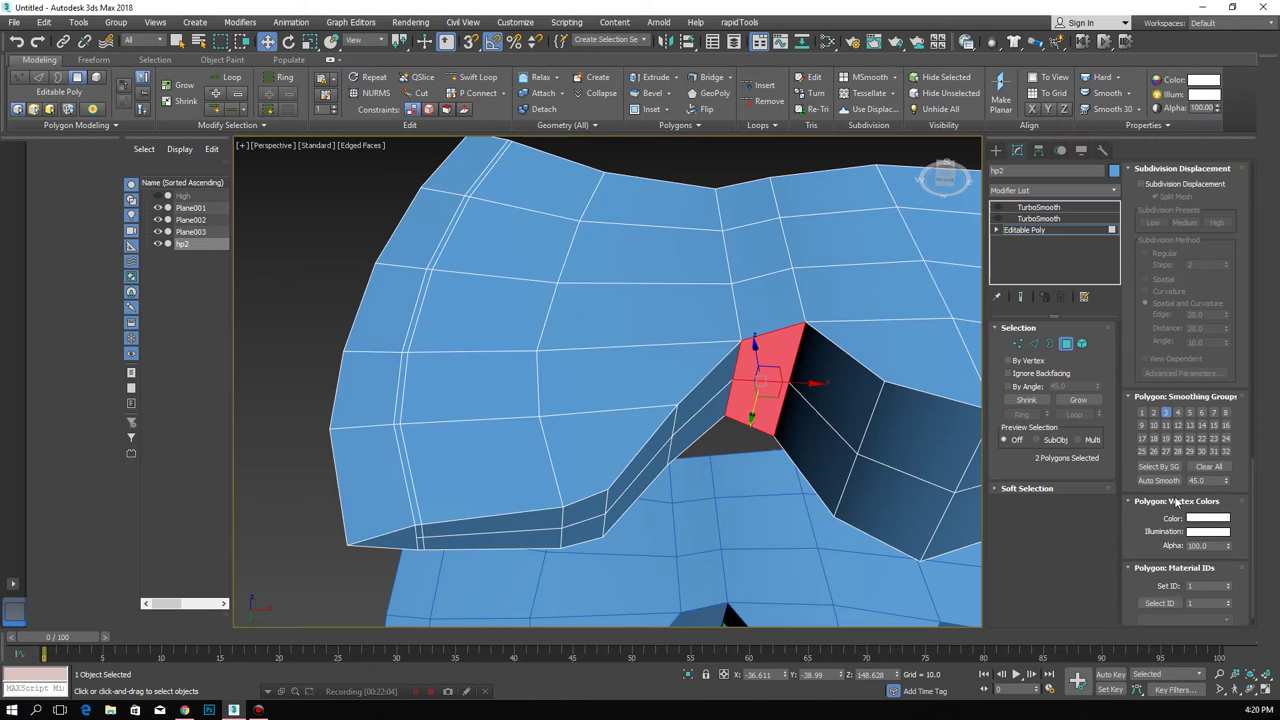
pyautogui.click(821, 384)
pyautogui.click(1201, 452)
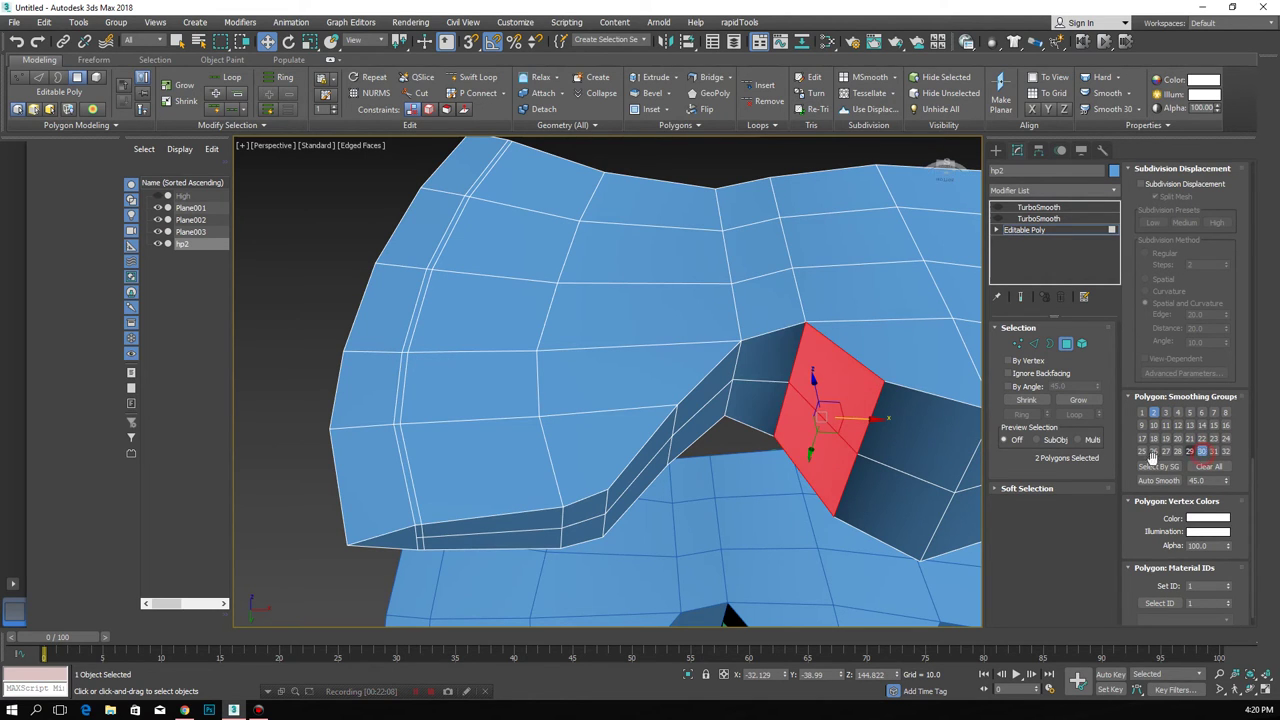
pyautogui.hotkey('ctrl', 'z')
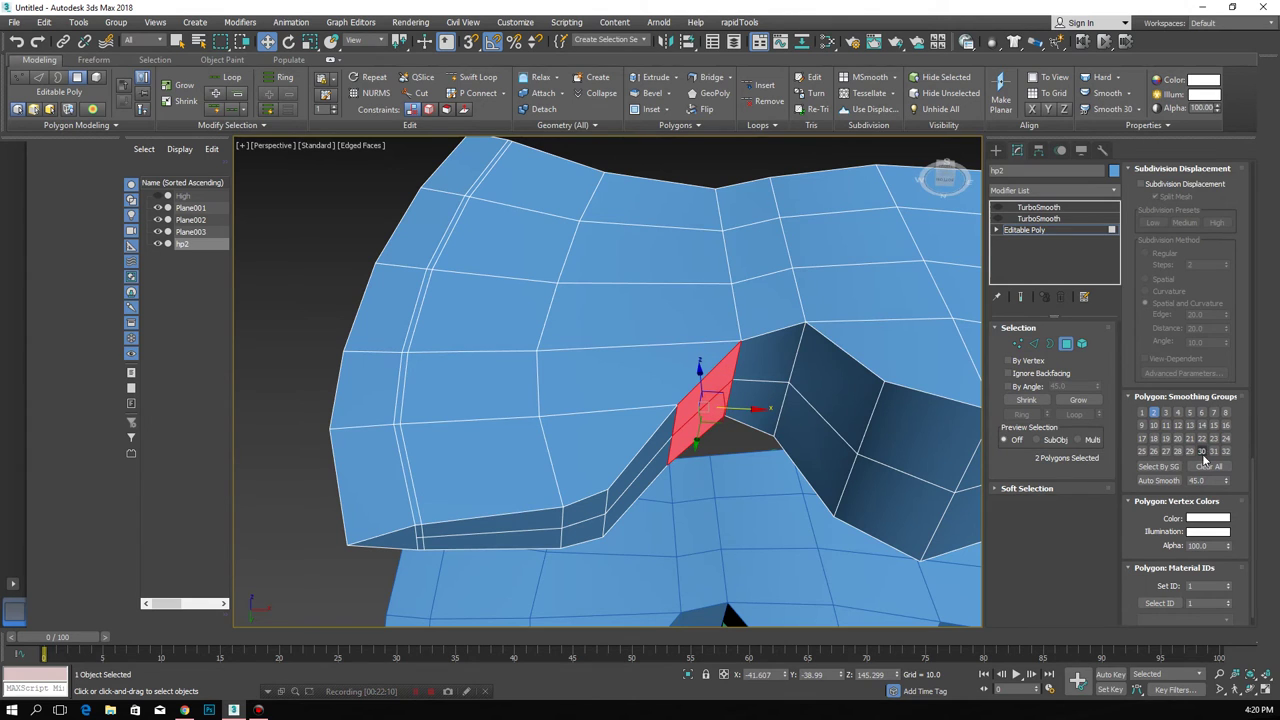
# - Exit polygon mode and re-enable both TurboSmooth modifiers
pyautogui.click(1065, 346)
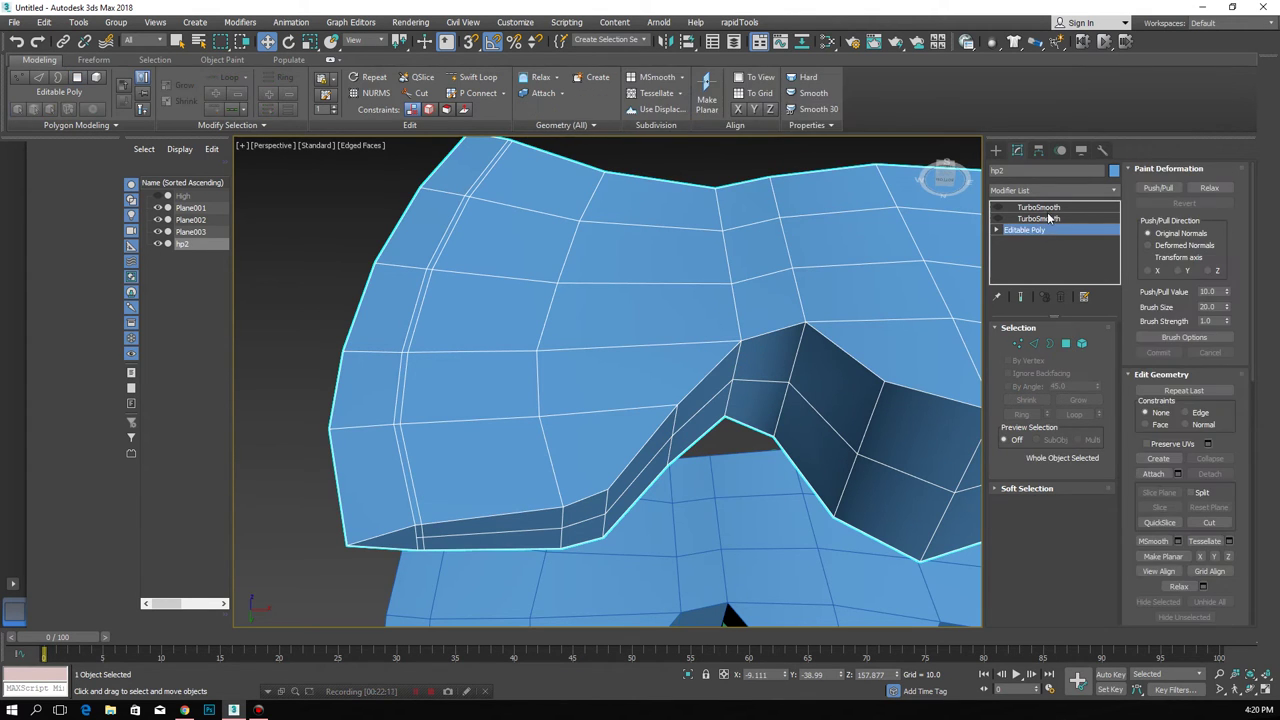
pyautogui.click(1033, 218)
pyautogui.click(997, 218)
pyautogui.scroll(-5, 818, 380)
pyautogui.keyDown('alt'); pyautogui.moveTo(760, 380); pyautogui.dragTo(850, 372, button='middle'); pyautogui.keyUp('alt')
pyautogui.click(997, 207)
pyautogui.moveTo(800, 330)
pyautogui.keyDown('alt'); pyautogui.mouseDown(button='middle')
pyautogui.moveTo(732, 394)
pyautogui.moveTo(697, 380)
pyautogui.moveTo(720, 423)
pyautogui.moveTo(786, 423)
pyautogui.moveTo(737, 371)
pyautogui.moveTo(777, 357)
pyautogui.moveTo(737, 343)
pyautogui.mouseUp(button='middle'); pyautogui.keyUp('alt')
pyautogui.press('F4')
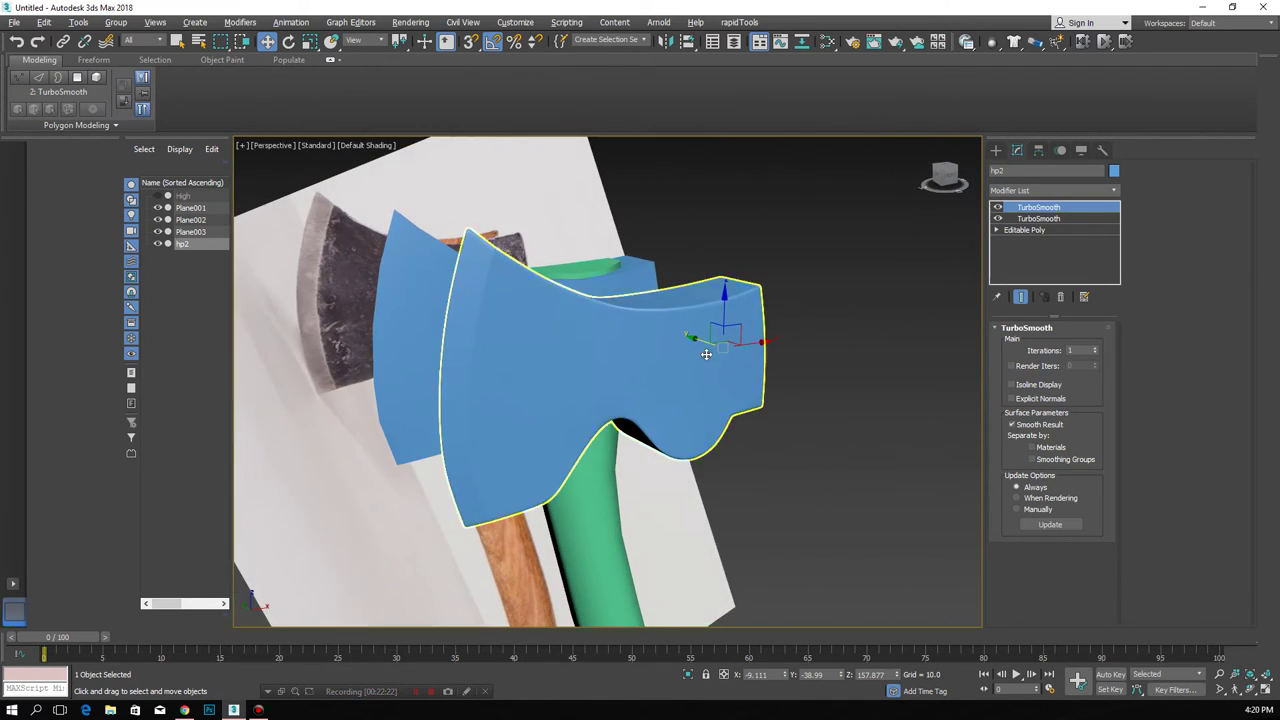
# - Close in on the blade's edge, disable both TurboSmooths and select the base Editable Poly
pyautogui.scroll(5, 514, 251)
pyautogui.moveTo(514, 251)
pyautogui.keyDown('alt'); pyautogui.mouseDown(button='middle')
pyautogui.moveTo(586, 300)
pyautogui.moveTo(558, 294)
pyautogui.moveTo(571, 363)
pyautogui.mouseUp(button='middle'); pyautogui.keyUp('alt')
pyautogui.scroll(-5, 558, 294)
pyautogui.press('F4')
pyautogui.press('F4')
pyautogui.click(997, 207)
pyautogui.click(997, 218)
pyautogui.click(1024, 230)
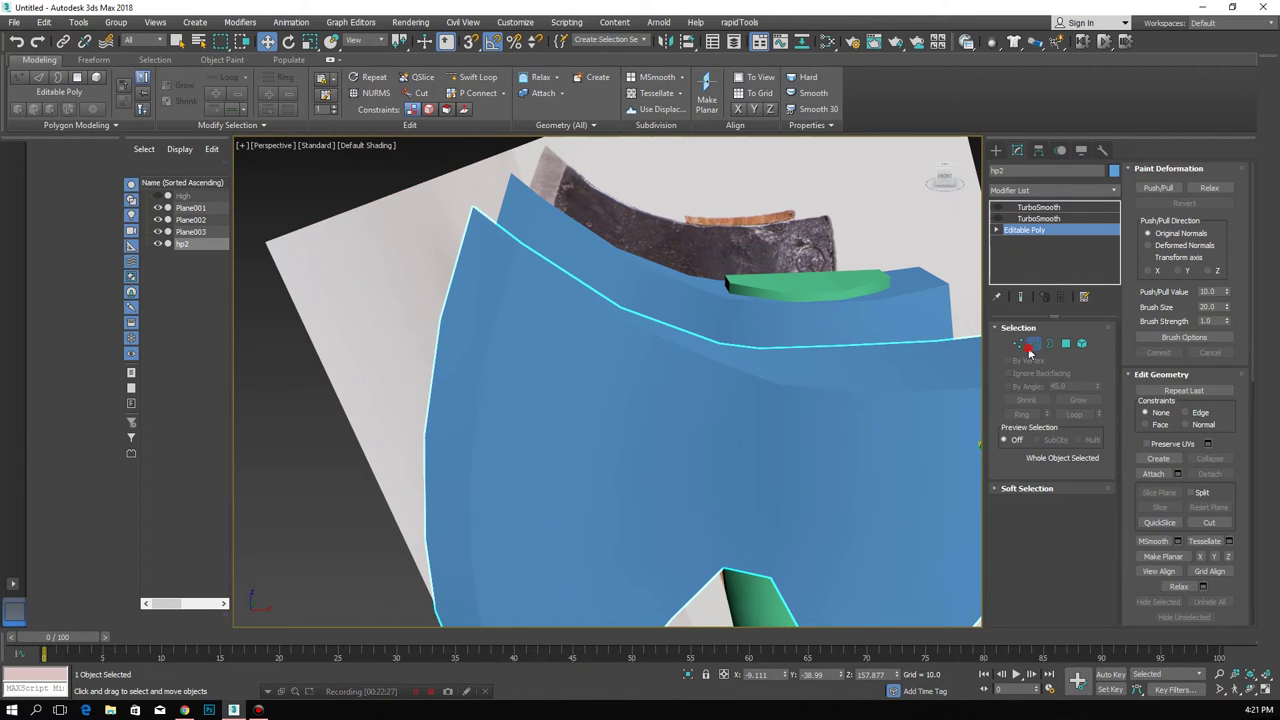
# - Add an edge loop near the blade's left edge with Swift Loop
pyautogui.press('2')
pyautogui.press('F4')
pyautogui.click(470, 77)
pyautogui.scroll(-3, 470, 267)
pyautogui.keyDown('alt'); pyautogui.moveTo(470, 267); pyautogui.dragTo(560, 331, button='middle'); pyautogui.keyUp('alt')
pyautogui.scroll(3, 509, 402)
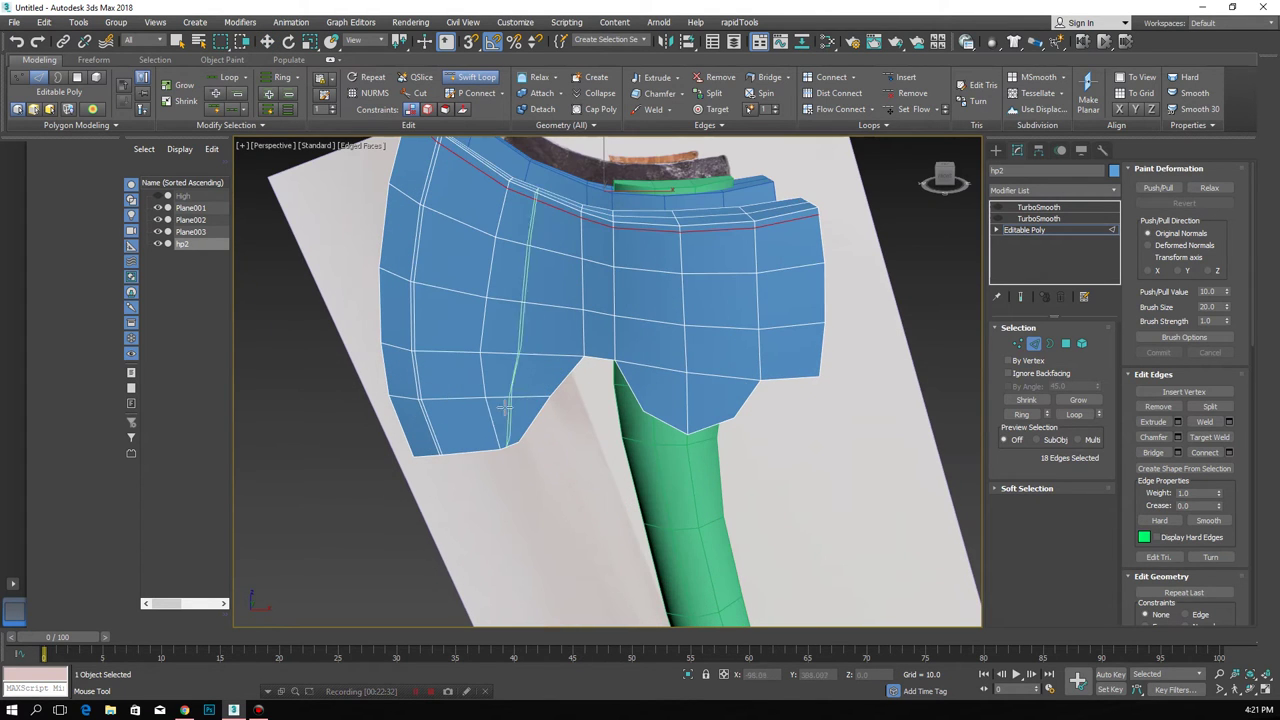
pyautogui.keyDown('alt'); pyautogui.moveTo(441, 452); pyautogui.dragTo(428, 443, button='middle'); pyautogui.keyUp('alt')
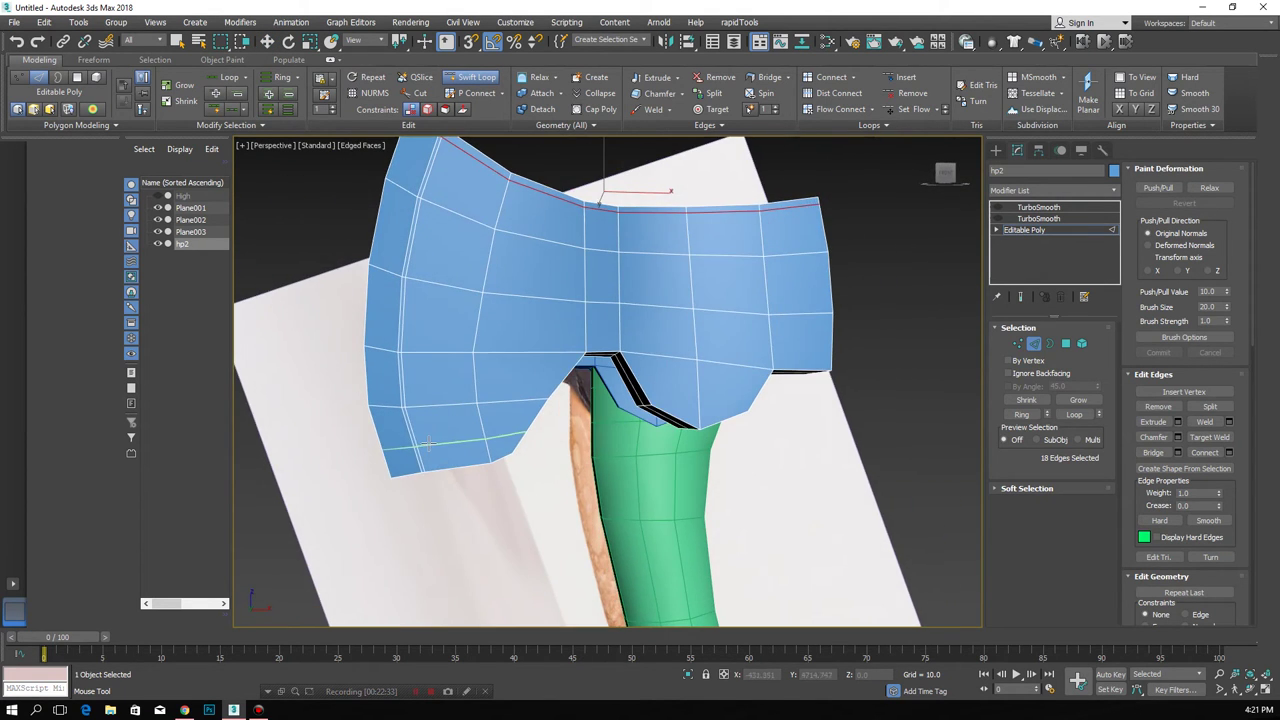
pyautogui.press('w')
pyautogui.keyDown('alt'); pyautogui.moveTo(545, 448); pyautogui.dragTo(774, 450, button='middle'); pyautogui.keyUp('alt')
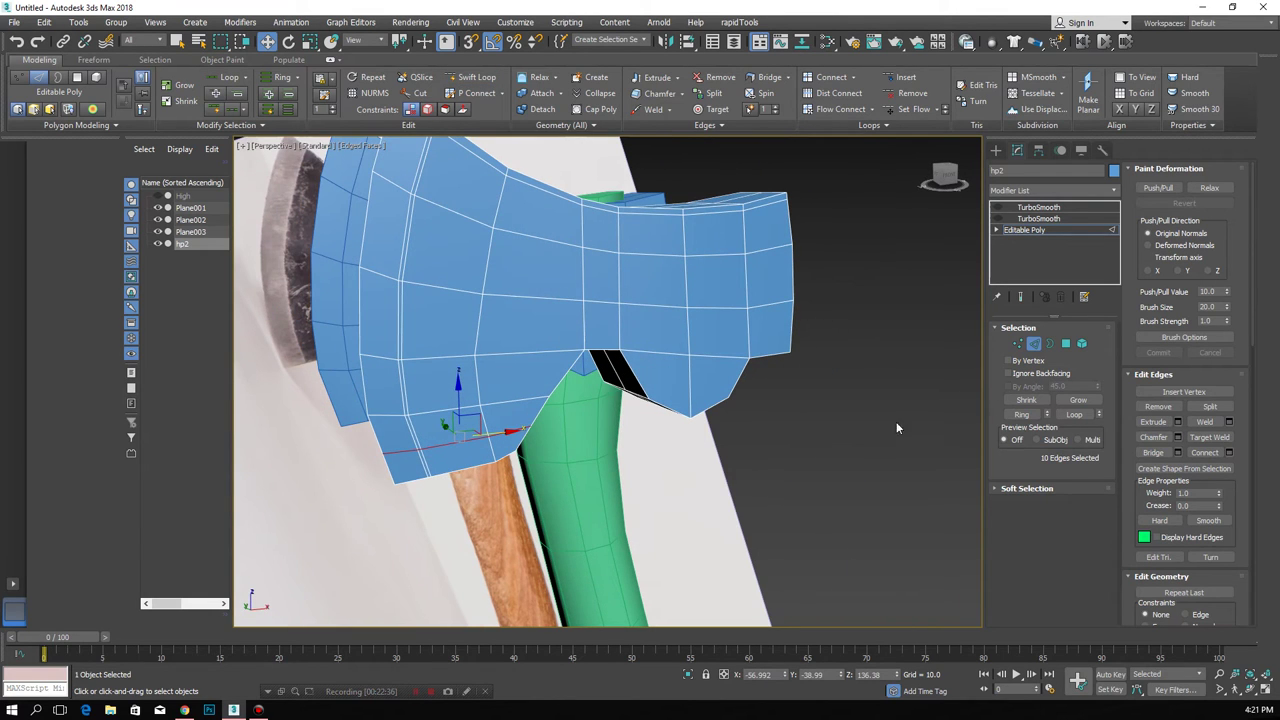
# - Move the blade's lower-left corner vertices outward and preview the TurboSmoothed result
pyautogui.click(1019, 344)
pyautogui.keyDown('alt'); pyautogui.moveTo(460, 430); pyautogui.dragTo(372, 435, button='middle'); pyautogui.keyUp('alt')
pyautogui.moveTo(470, 428); pyautogui.dragTo(428, 430)
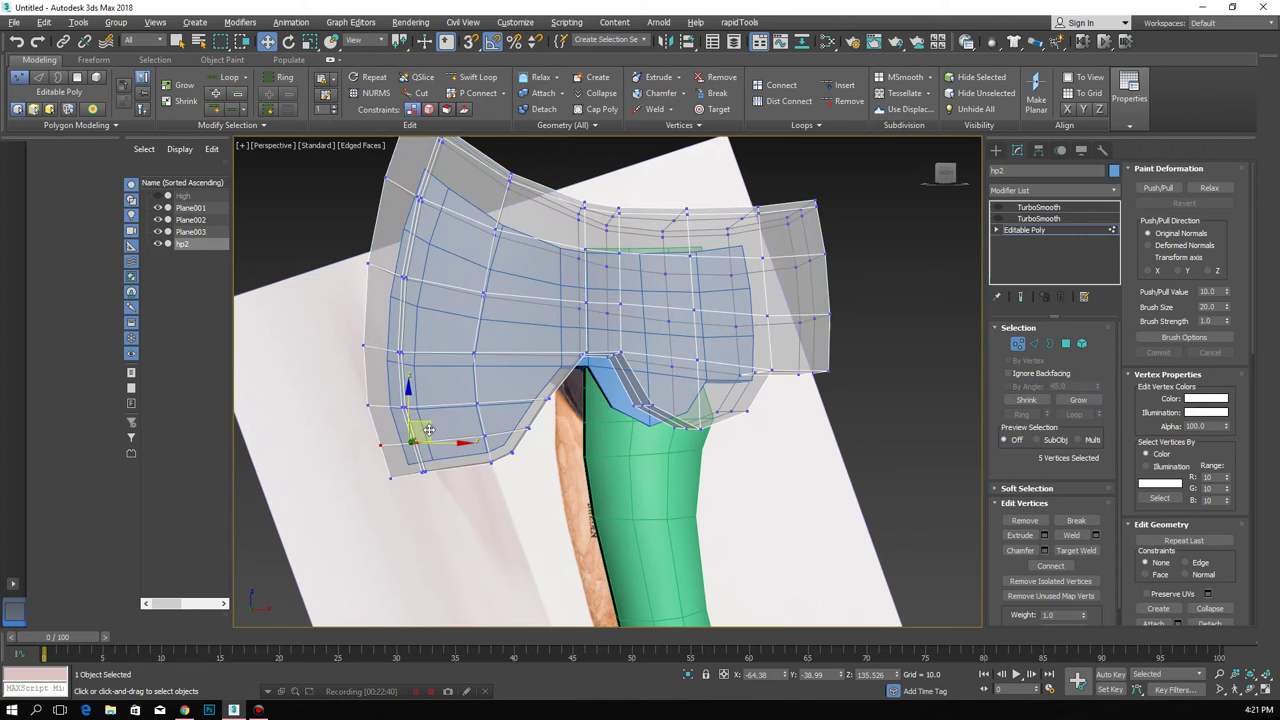
pyautogui.click(1019, 344)
pyautogui.click(1038, 218)
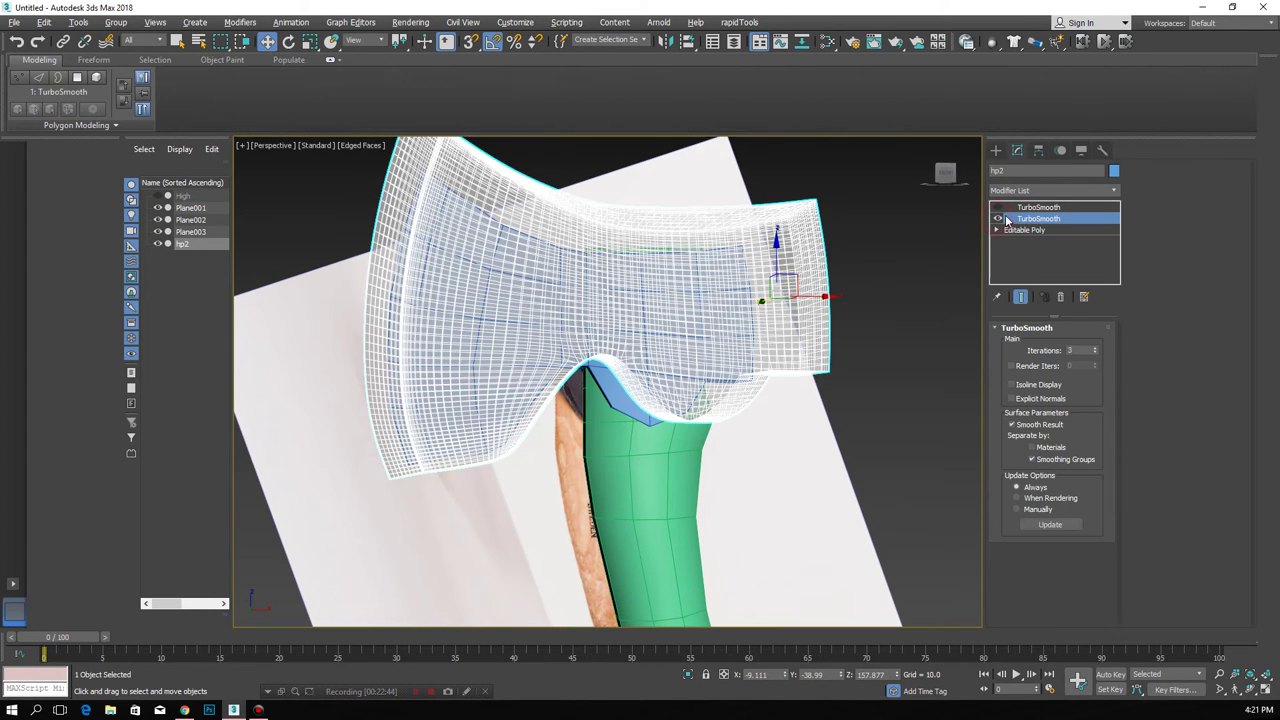
# - Re-enable hp2's top TurboSmooth and toggle the edged-faces and see-through display
pyautogui.click(1013, 210)
pyautogui.keyDown('alt'); pyautogui.moveTo(600, 380); pyautogui.dragTo(525, 381, button='middle'); pyautogui.keyUp('alt')
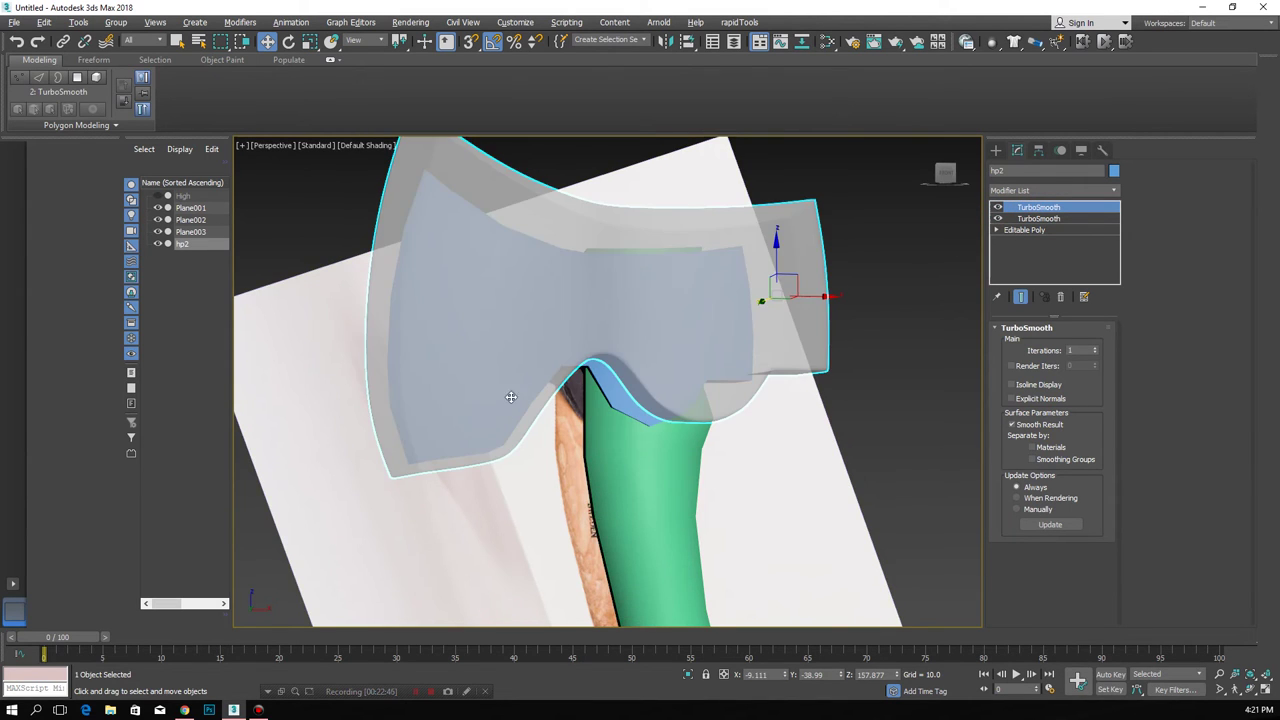
pyautogui.press('F4')
pyautogui.hotkey('alt', 'x')
pyautogui.hotkey('alt', 'x')
pyautogui.keyDown('alt'); pyautogui.moveTo(525, 381); pyautogui.dragTo(748, 413, button='middle'); pyautogui.keyUp('alt')
# - Unhide the High handle and move the hp2 head onto it, nudging it into line
pyautogui.click(590, 358)
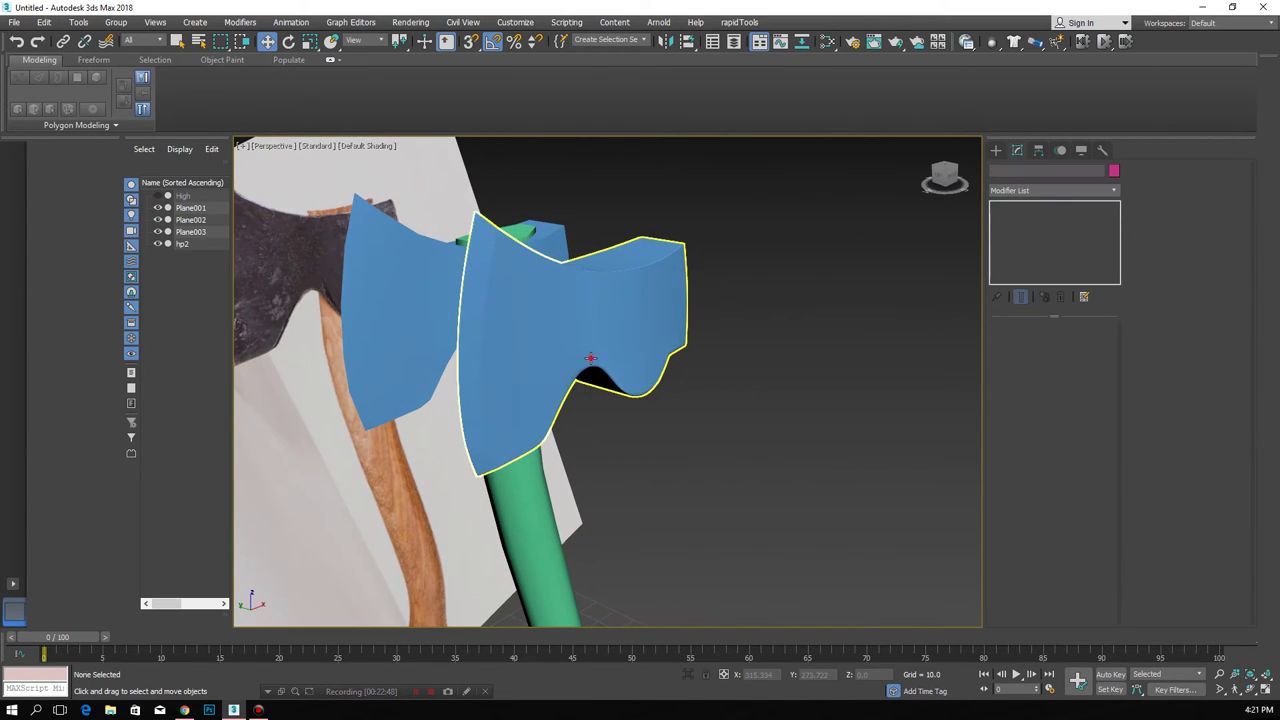
pyautogui.click(181, 243)
pyautogui.click(157, 196)
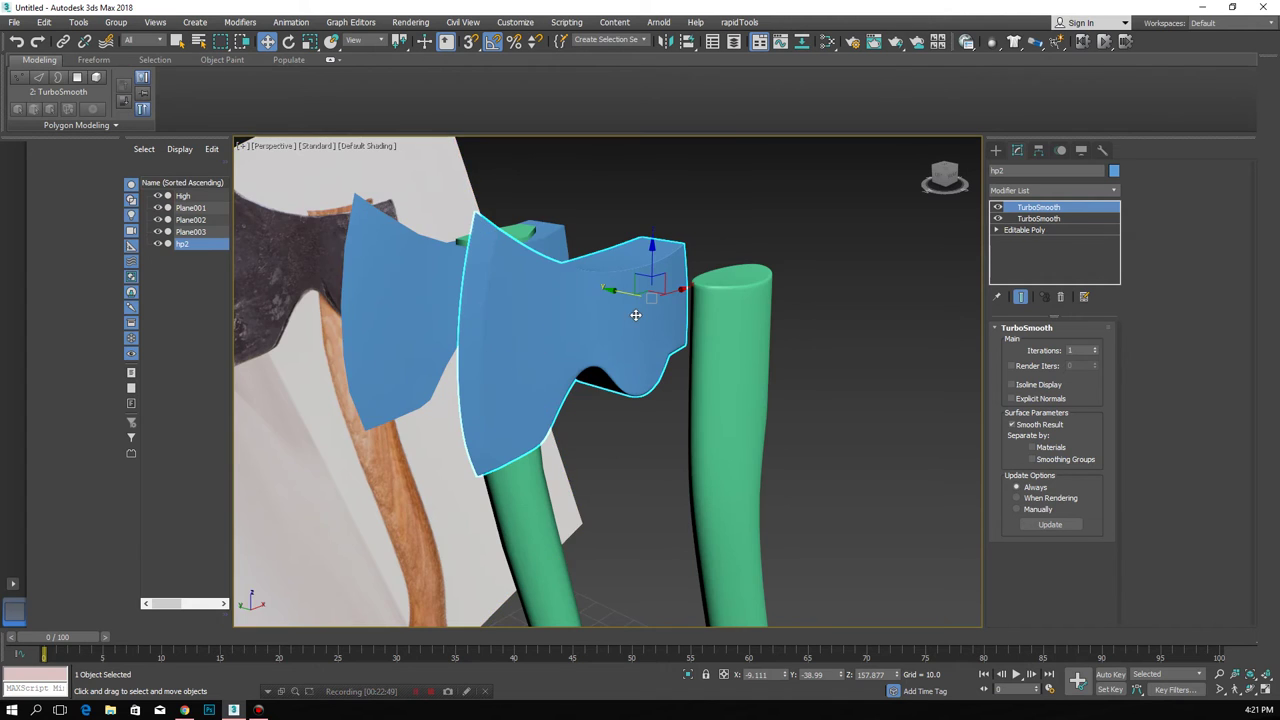
pyautogui.keyDown('alt'); pyautogui.moveTo(634, 308); pyautogui.dragTo(637, 316, button='middle'); pyautogui.keyUp('alt')
pyautogui.moveTo(596, 226); pyautogui.dragTo(726, 281)
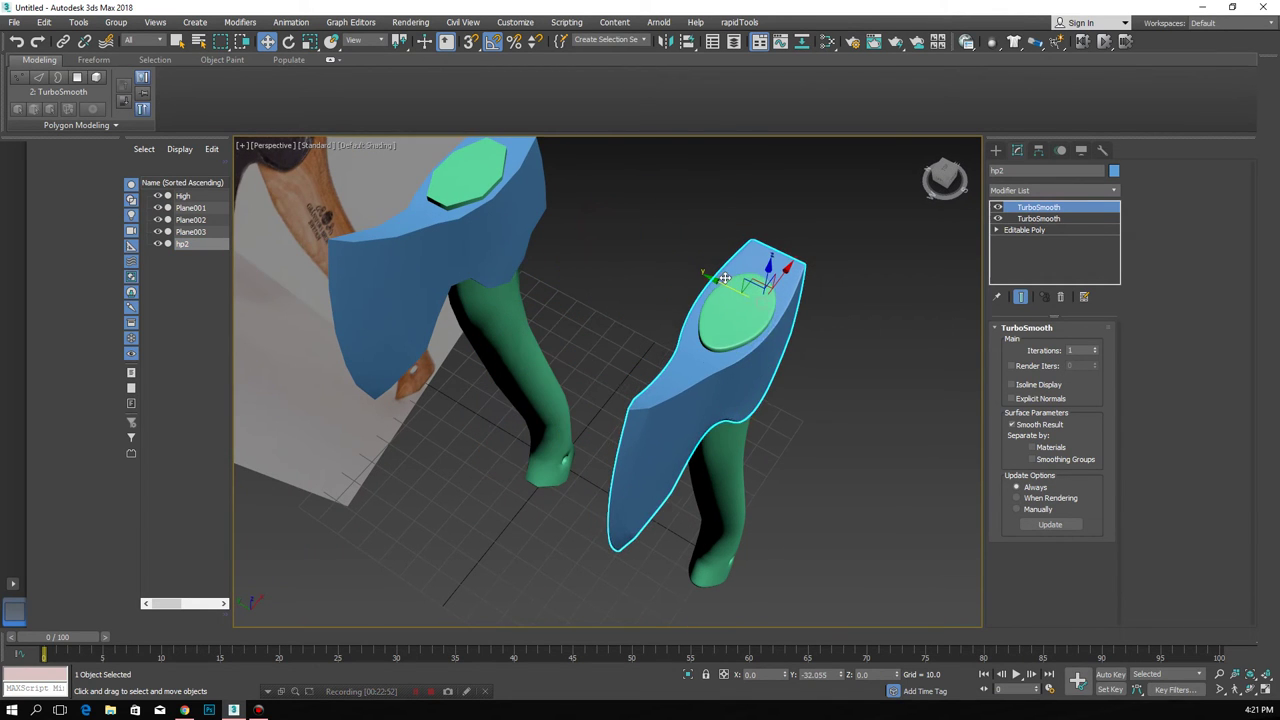
pyautogui.keyDown('alt'); pyautogui.moveTo(726, 281); pyautogui.dragTo(712, 292, button='middle'); pyautogui.keyUp('alt')
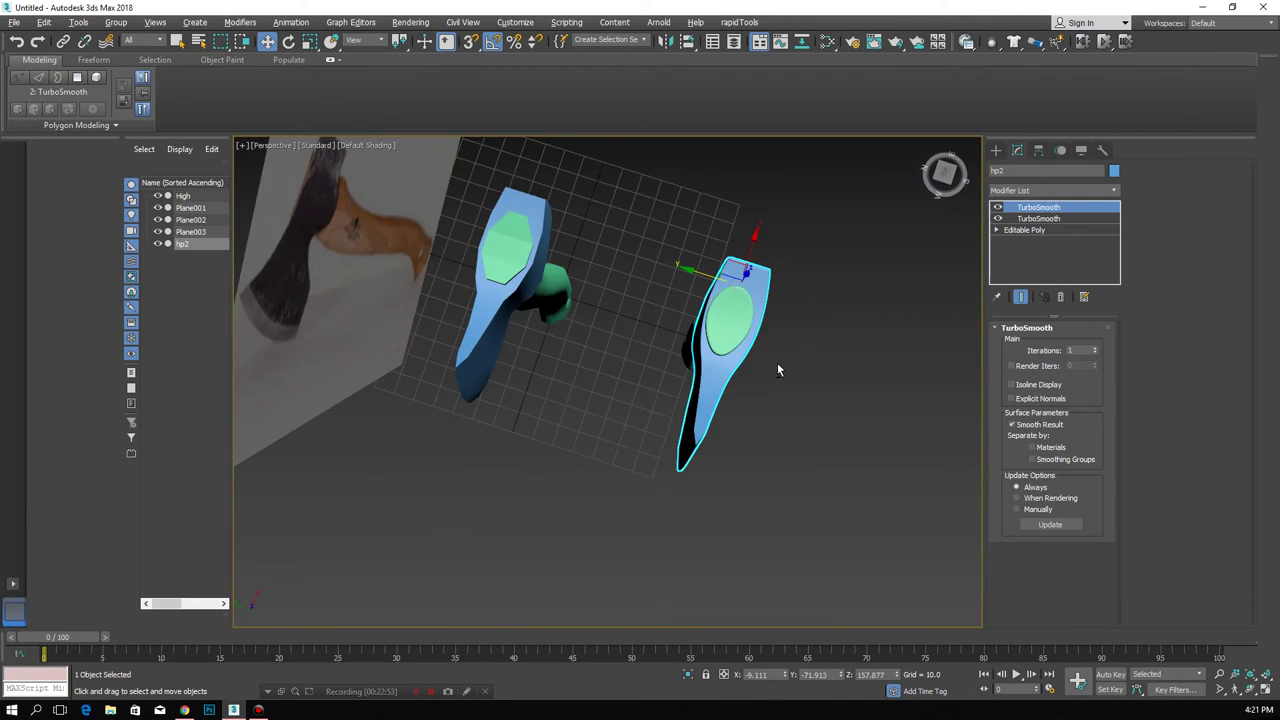
pyautogui.moveTo(717, 274); pyautogui.dragTo(714, 274)
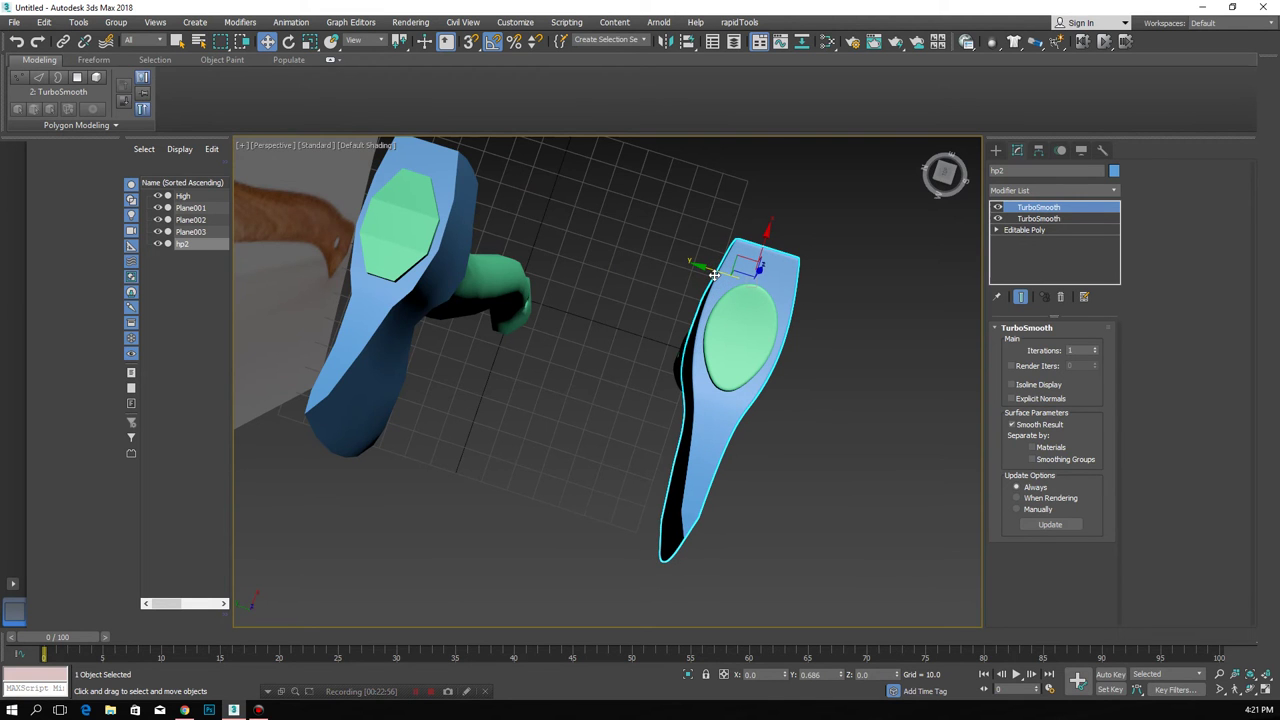
pyautogui.keyDown('alt'); pyautogui.moveTo(714, 274); pyautogui.dragTo(624, 380, button='middle'); pyautogui.keyUp('alt')
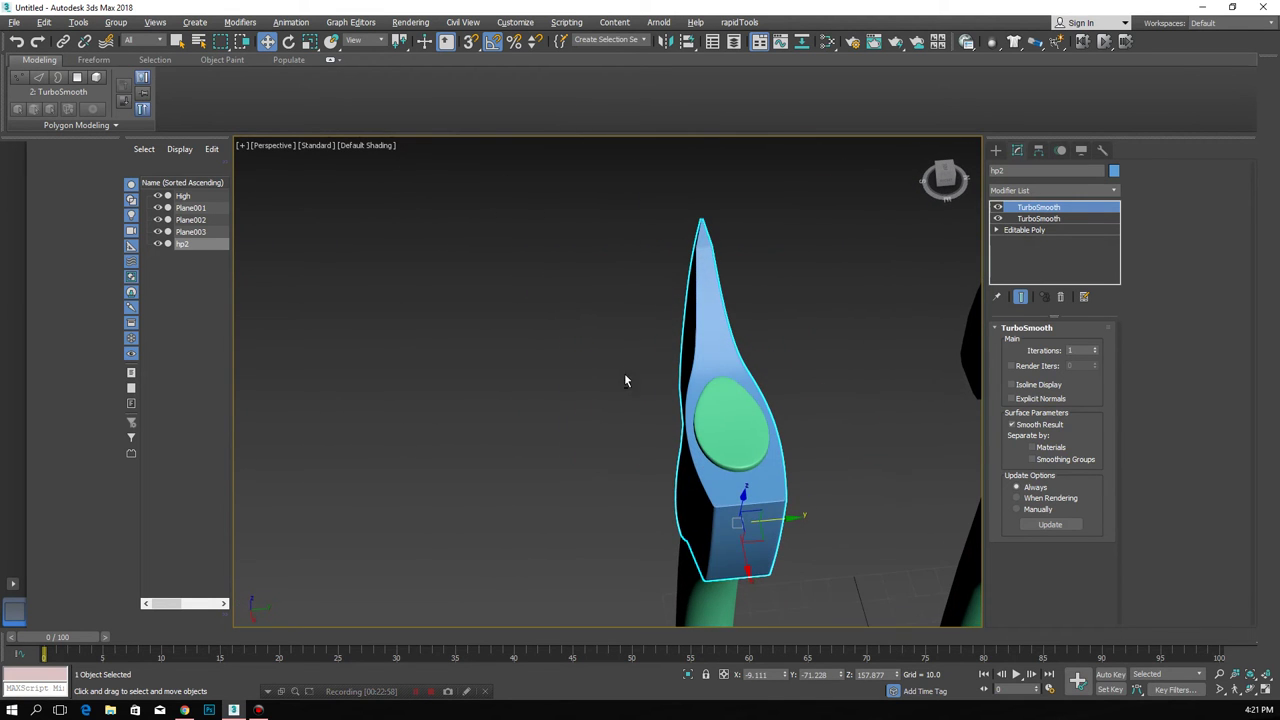
pyautogui.moveTo(777, 521); pyautogui.dragTo(776, 521)
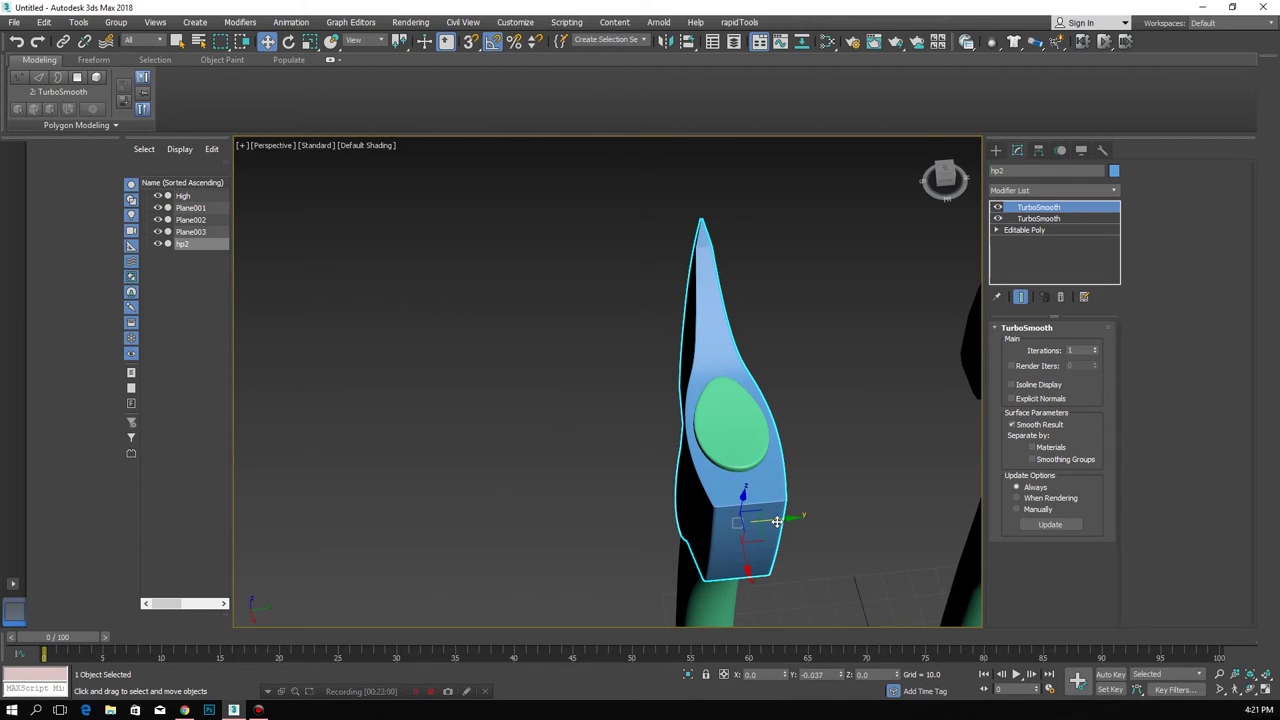
# - Deselect everything and frame both axes beside the reference plane
pyautogui.keyDown('alt'); pyautogui.moveTo(776, 521); pyautogui.dragTo(941, 442, button='middle'); pyautogui.keyUp('alt')
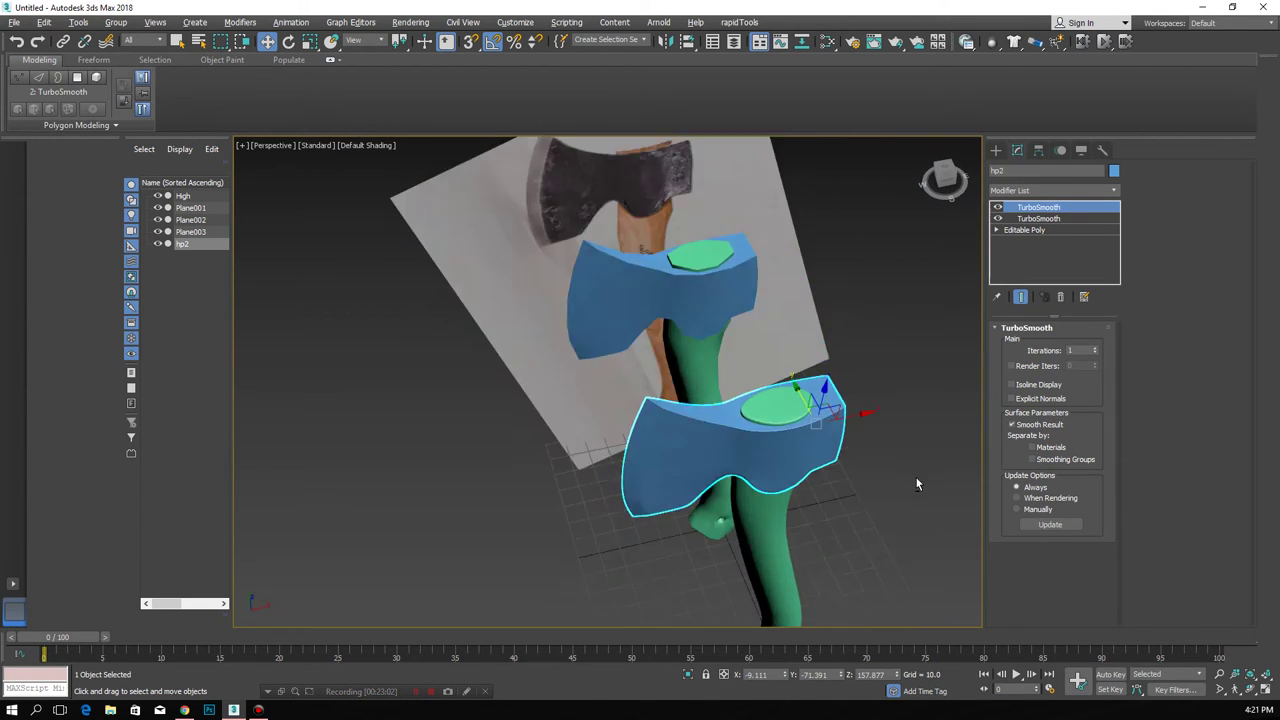
pyautogui.click(855, 482)
pyautogui.scroll(-5, 855, 482)
pyautogui.keyDown('alt'); pyautogui.moveTo(755, 470); pyautogui.dragTo(766, 468, button='middle'); pyautogui.keyUp('alt')
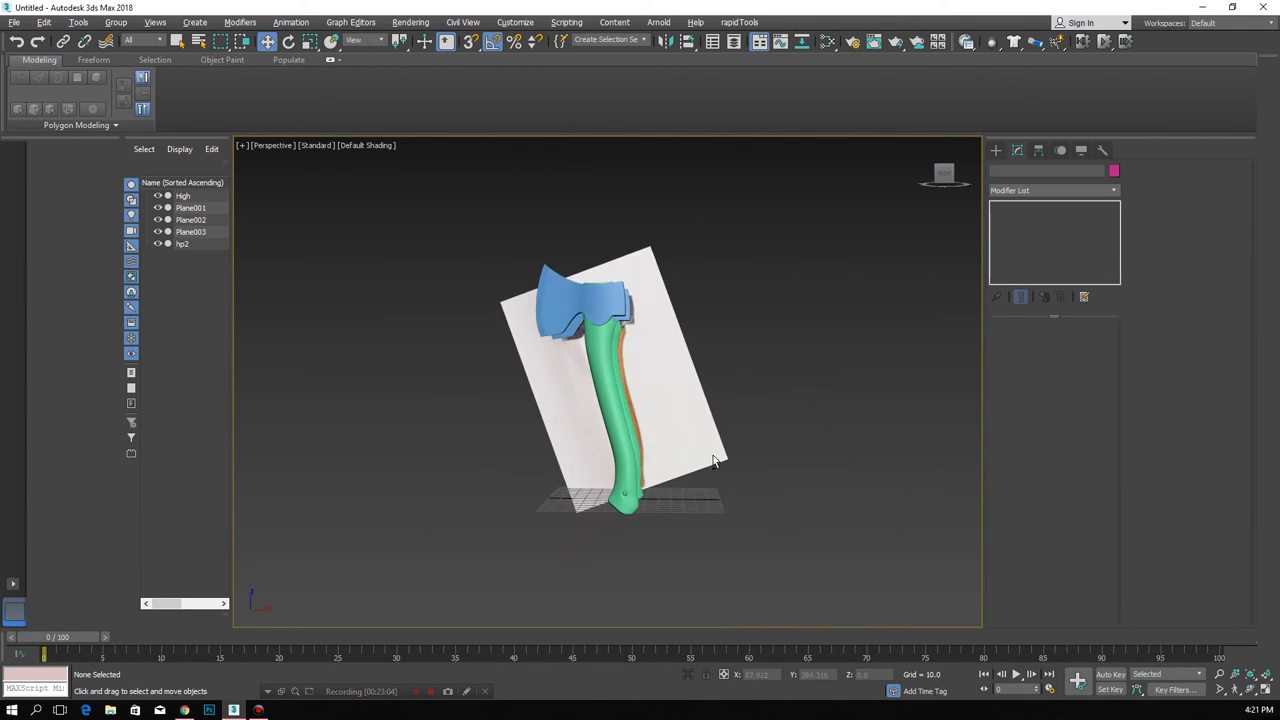
# - Give Plane002 a Smooth modifier with Auto Smooth on and a 62.4 threshold
pyautogui.scroll(5, 634, 429)
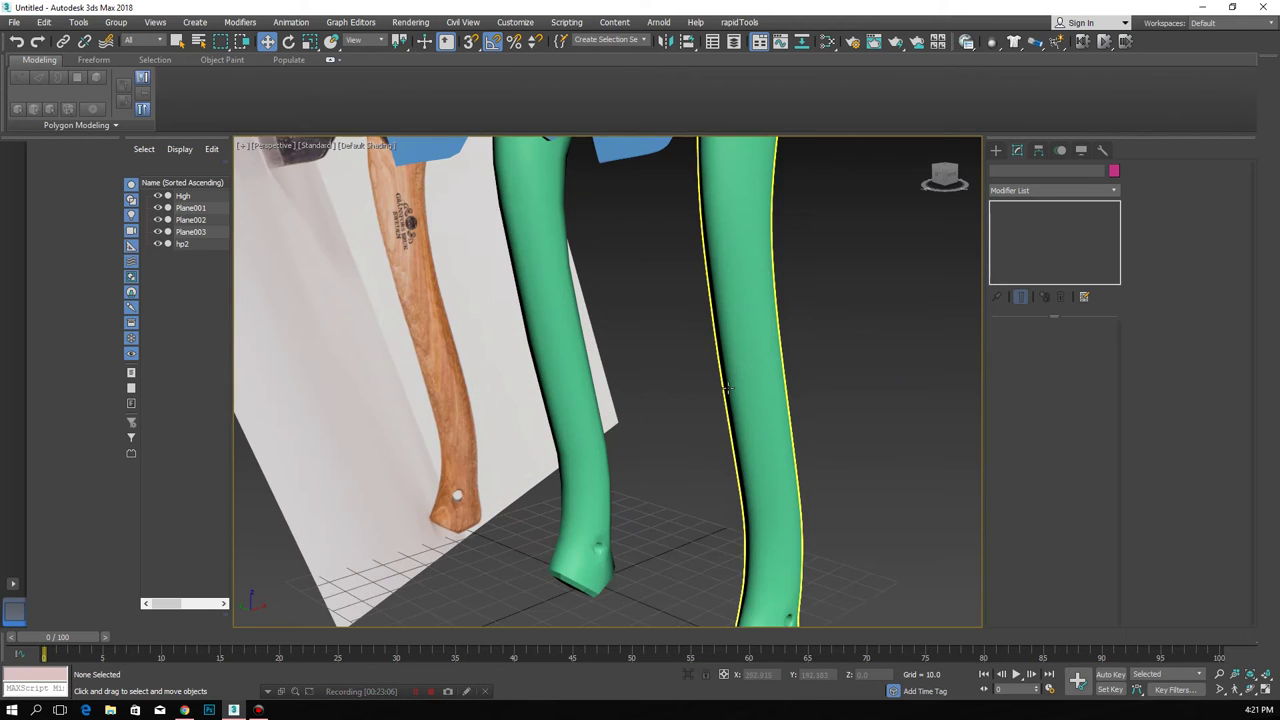
pyautogui.scroll(-5, 714, 389)
pyautogui.keyDown('alt'); pyautogui.moveTo(714, 389); pyautogui.dragTo(635, 472, button='middle'); pyautogui.keyUp('alt')
pyautogui.scroll(4, 635, 472)
pyautogui.click(625, 452)
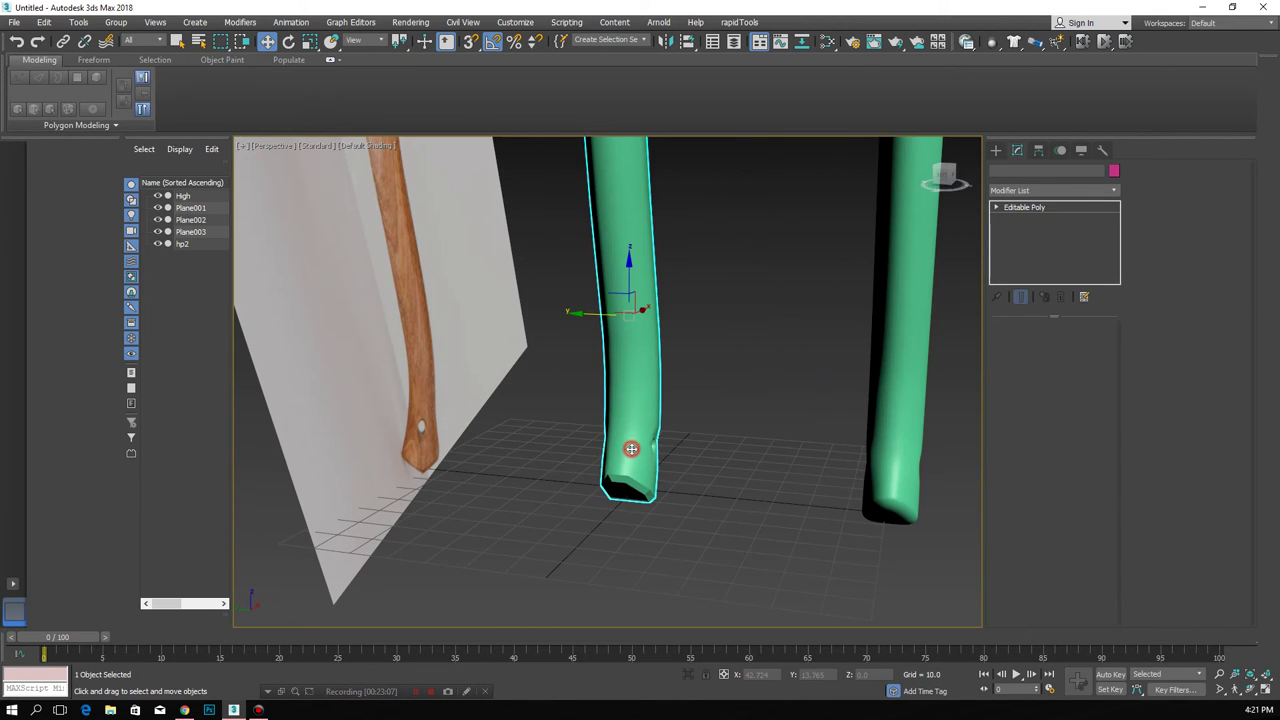
pyautogui.click(1050, 190)
pyautogui.write('smooth')
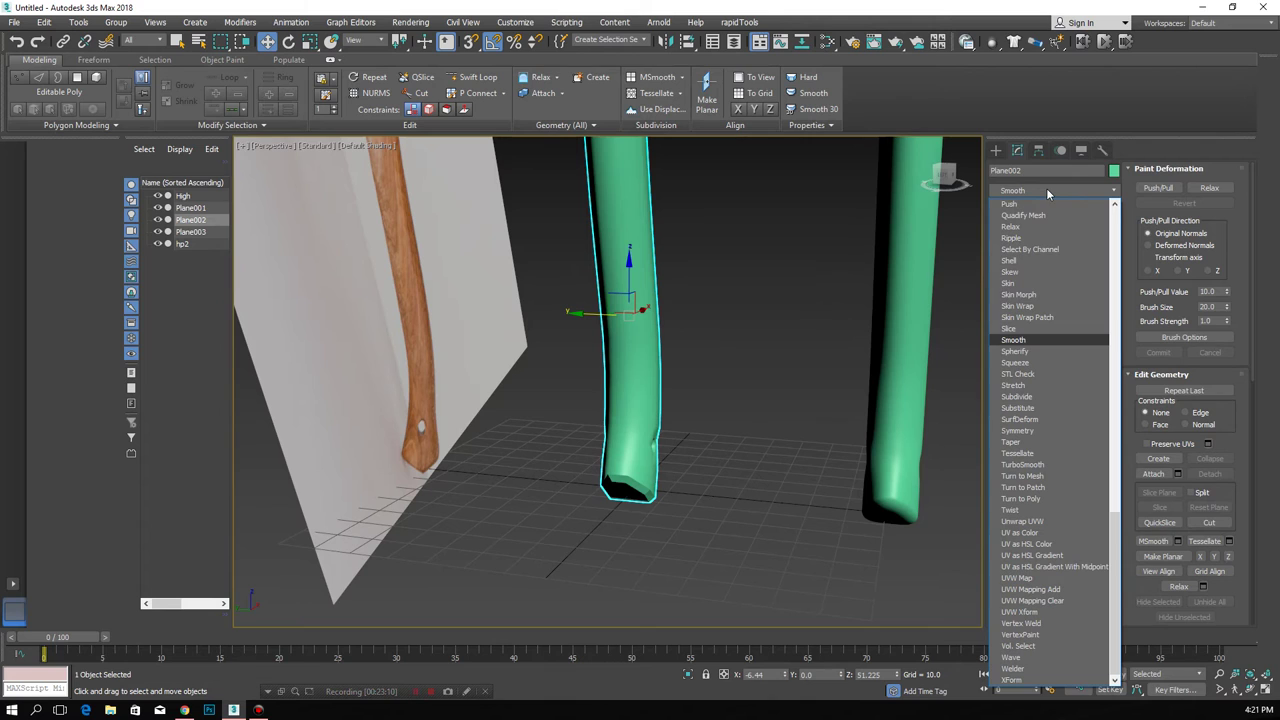
pyautogui.click(1020, 342)
pyautogui.click(1008, 345)
pyautogui.moveTo(1088, 327); pyautogui.dragTo(1079, 200)
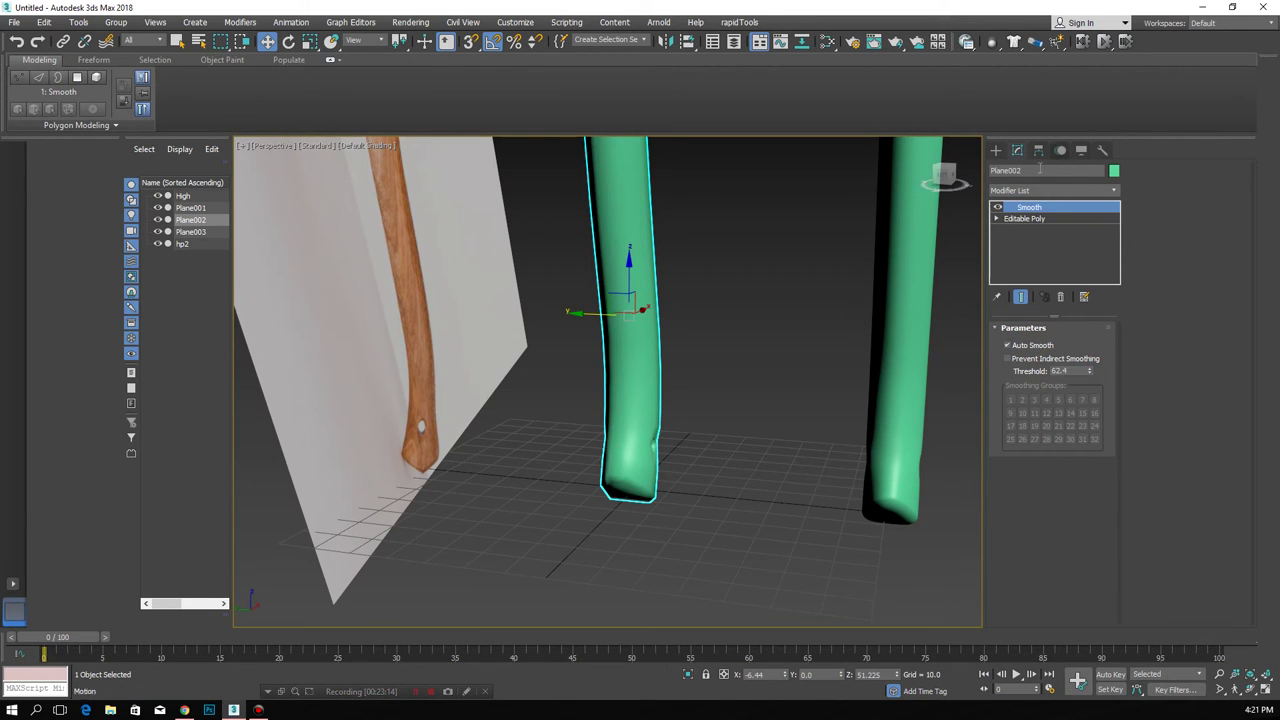
# - Frame the low-poly head Plane003, then reselect the low-poly handle Plane002
pyautogui.keyDown('alt'); pyautogui.moveTo(760, 300); pyautogui.dragTo(678, 330, button='middle'); pyautogui.keyUp('alt')
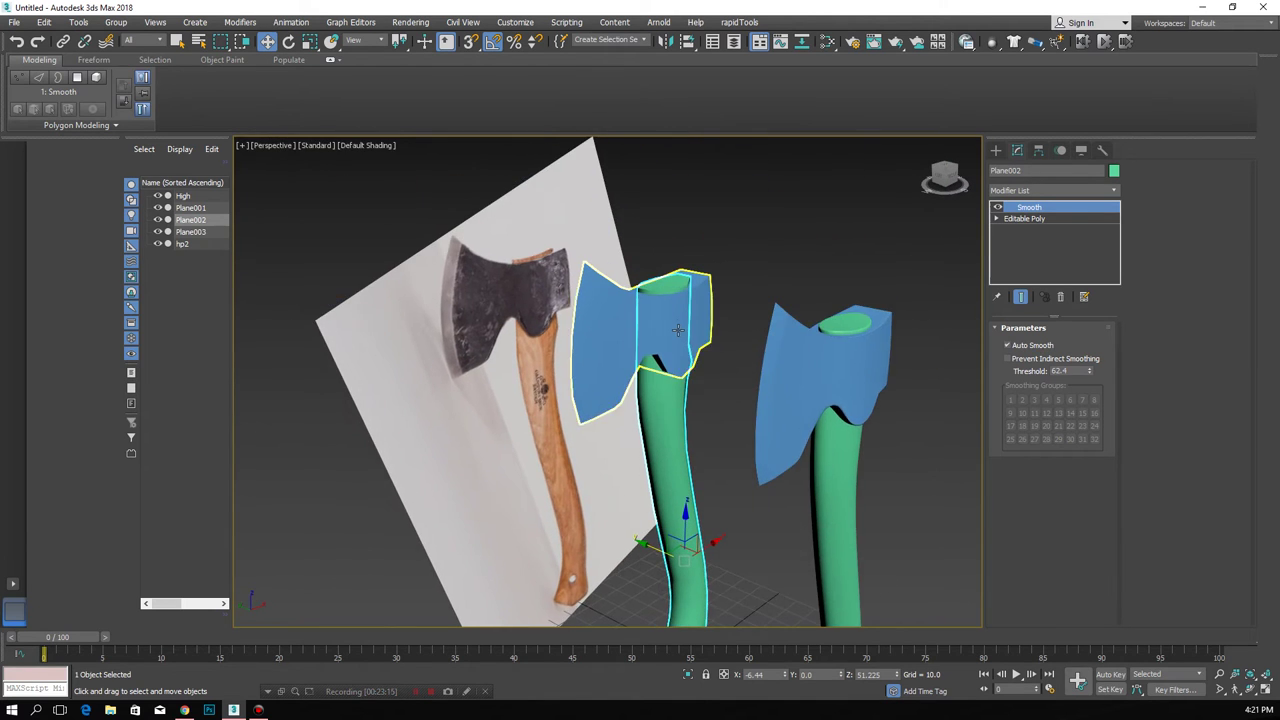
pyautogui.press('z')
pyautogui.click(700, 330)
pyautogui.hotkey('shift', 'z')
pyautogui.moveTo(767, 383)
pyautogui.keyDown('alt'); pyautogui.mouseDown(button='middle')
pyautogui.moveTo(711, 412)
pyautogui.moveTo(776, 402)
pyautogui.mouseUp(button='middle'); pyautogui.keyUp('alt')
pyautogui.click(702, 437)
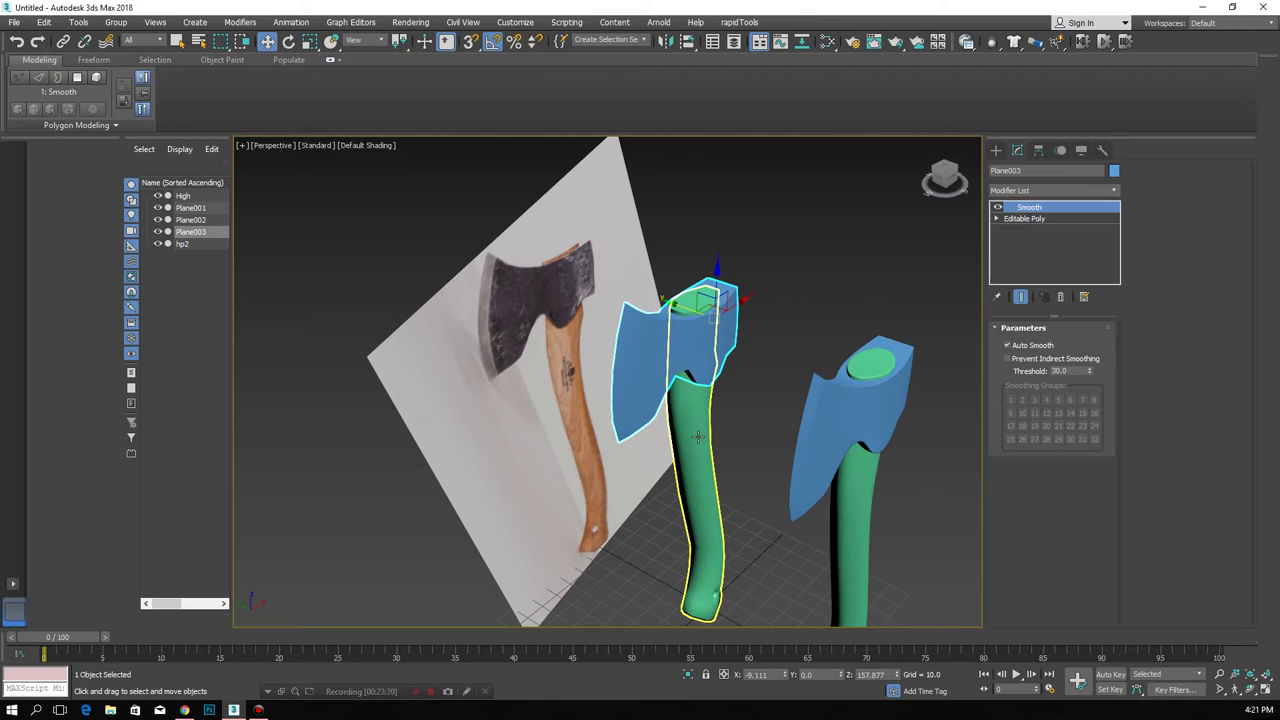
# - Convert Plane002 to Editable Poly, attach Plane003 into it, and turn on Edged Faces
pyautogui.rightClick(698, 436)
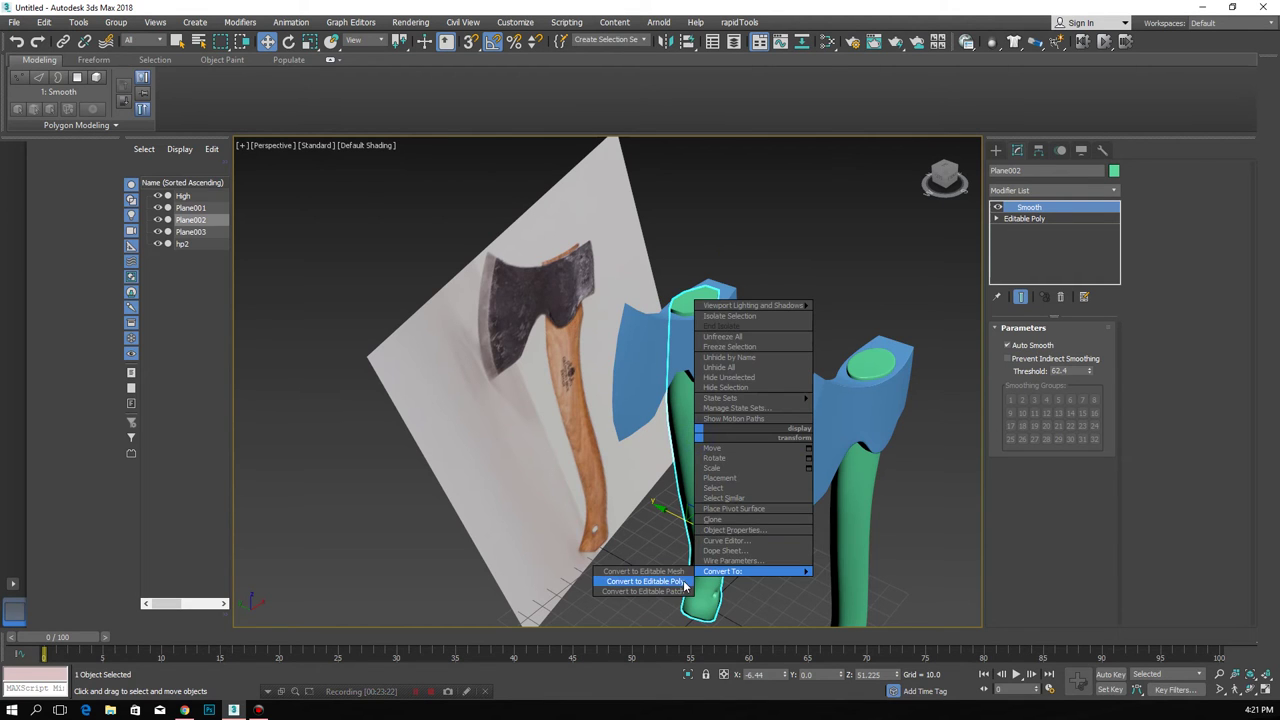
pyautogui.click(645, 581)
pyautogui.scroll(-2, 1187, 336)
pyautogui.click(1153, 393)
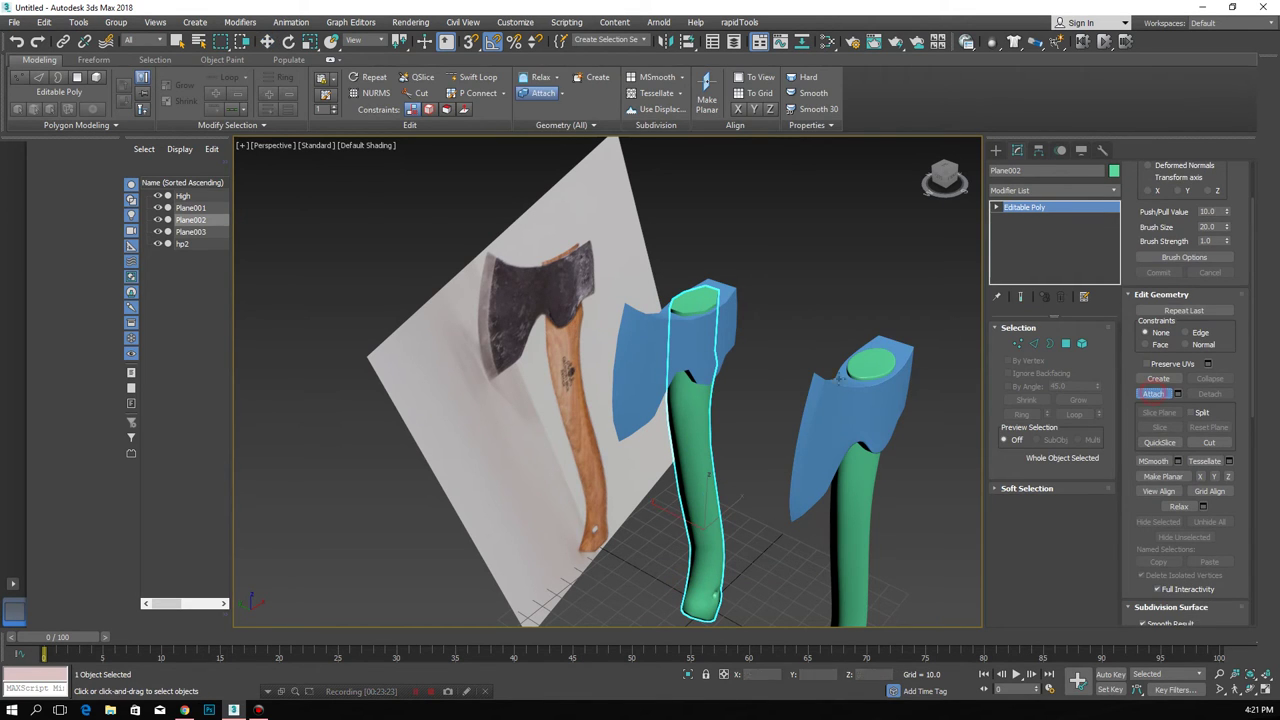
pyautogui.click(733, 327)
pyautogui.press('w')
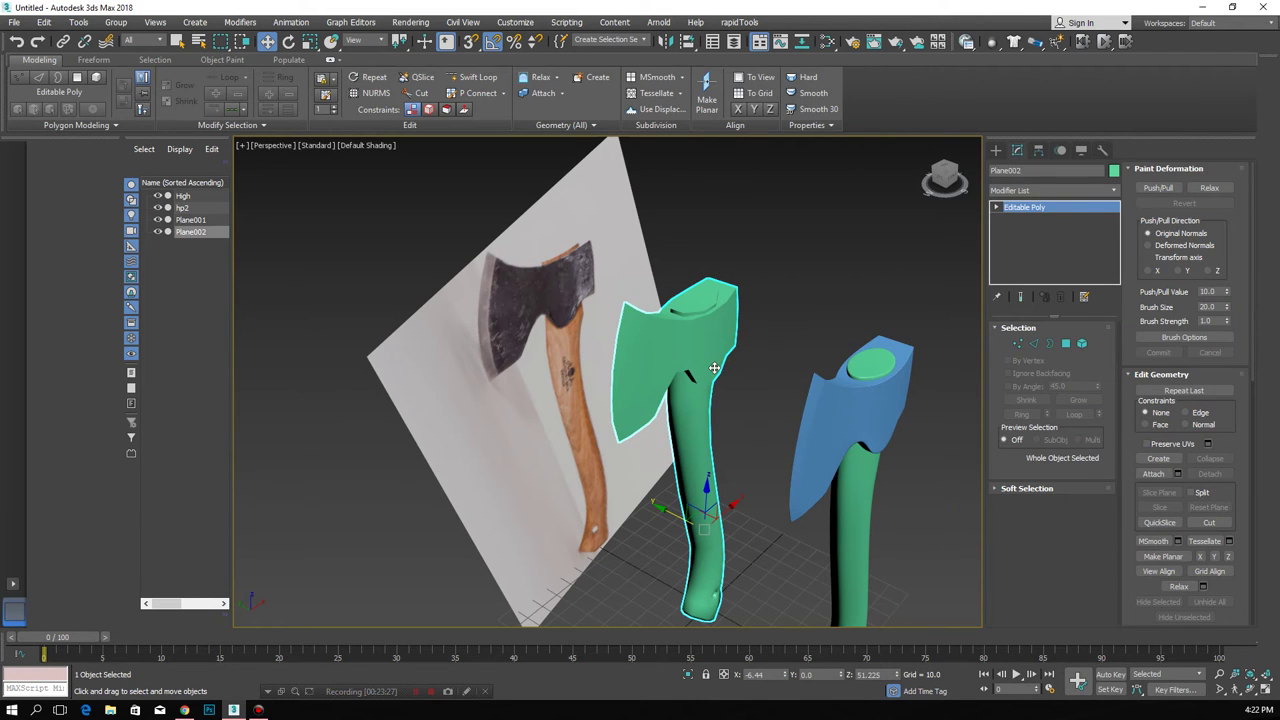
pyautogui.press('F4')
pyautogui.keyDown('alt'); pyautogui.moveTo(753, 402); pyautogui.dragTo(715, 410, button='middle'); pyautogui.keyUp('alt')
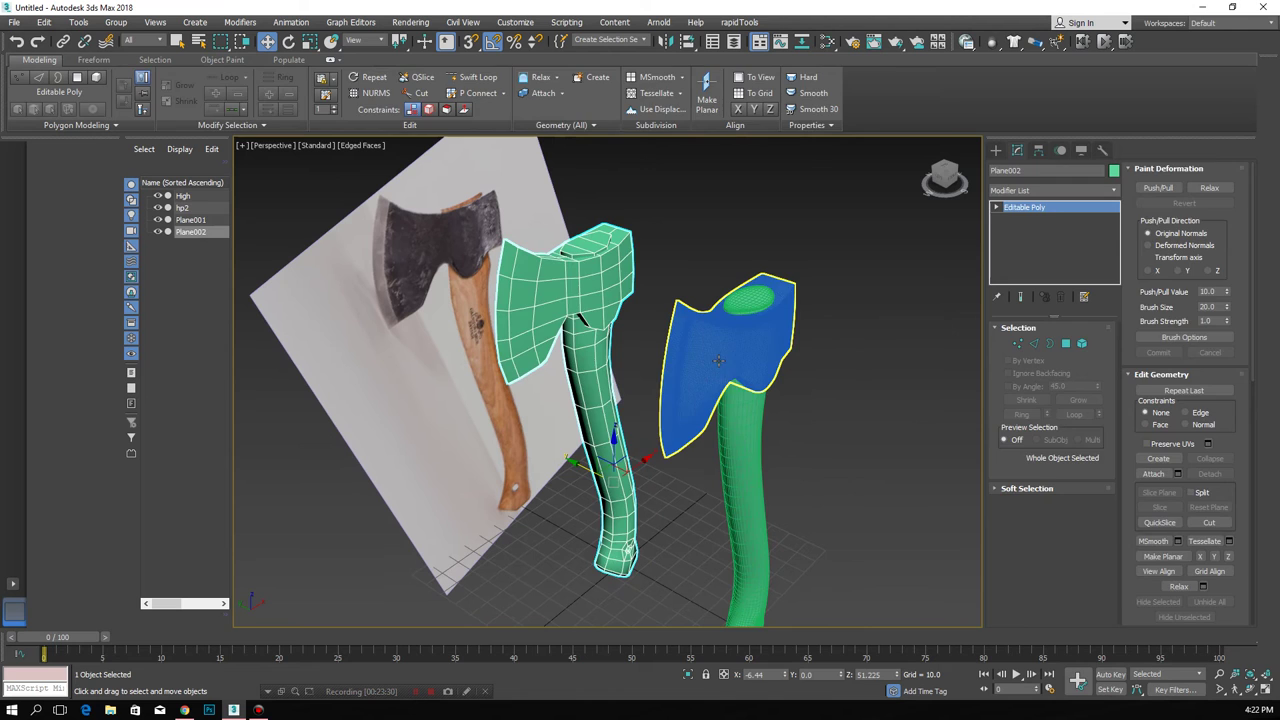
# - Zero the Y position of High and hp2 to line them up with the low-poly axe
pyautogui.click(750, 449)
pyautogui.keyDown('alt'); pyautogui.moveTo(750, 449); pyautogui.dragTo(770, 458, button='middle'); pyautogui.keyUp('alt')
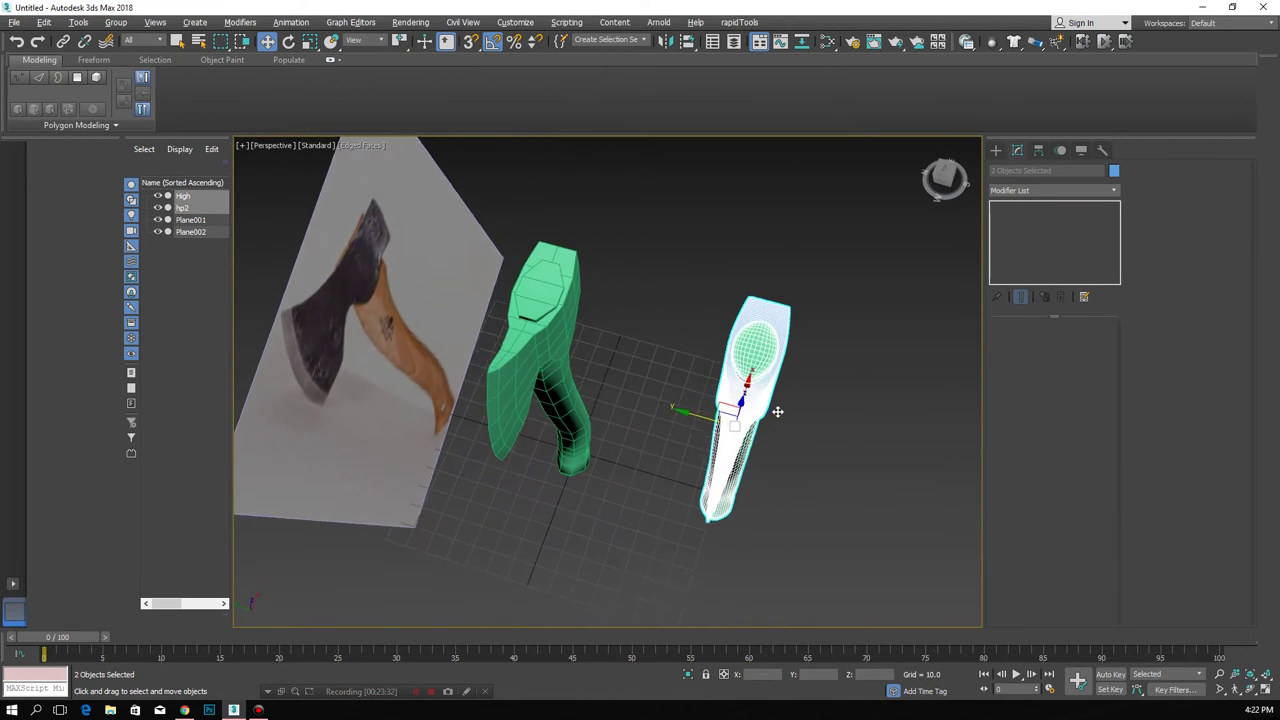
pyautogui.click(749, 360)
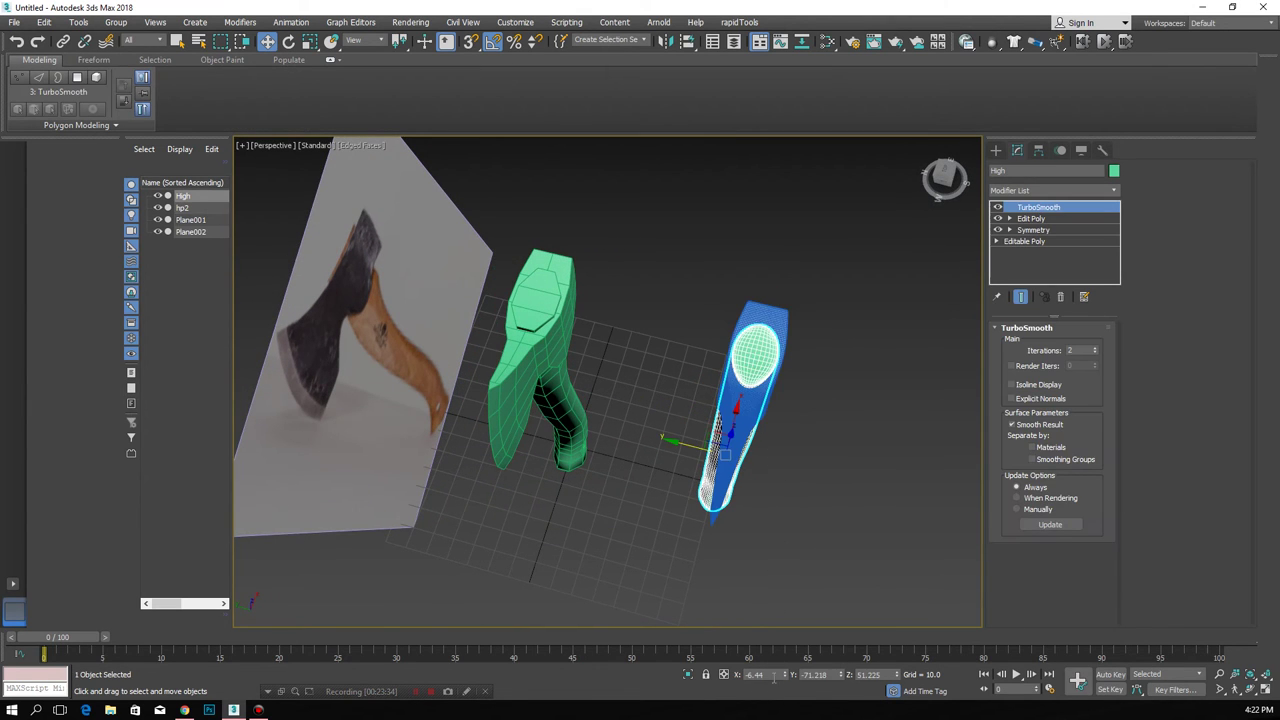
pyautogui.rightClick(841, 677)
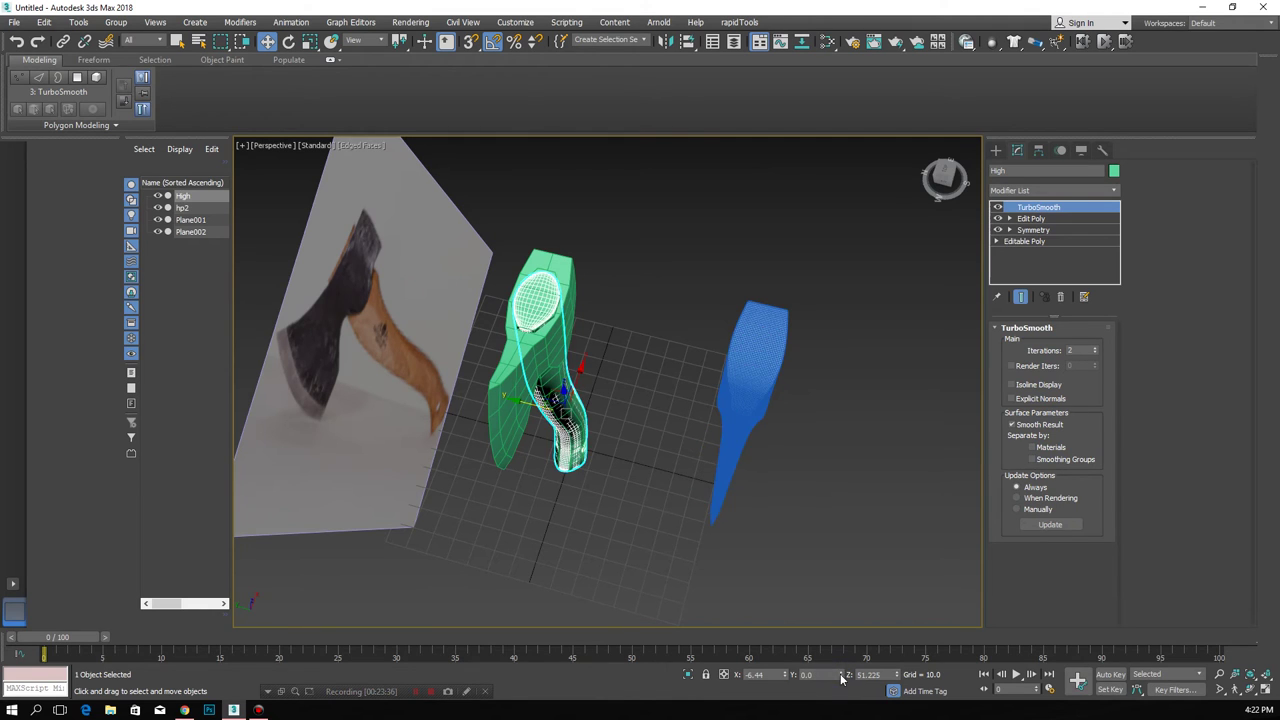
pyautogui.click(742, 395)
pyautogui.rightClick(843, 677)
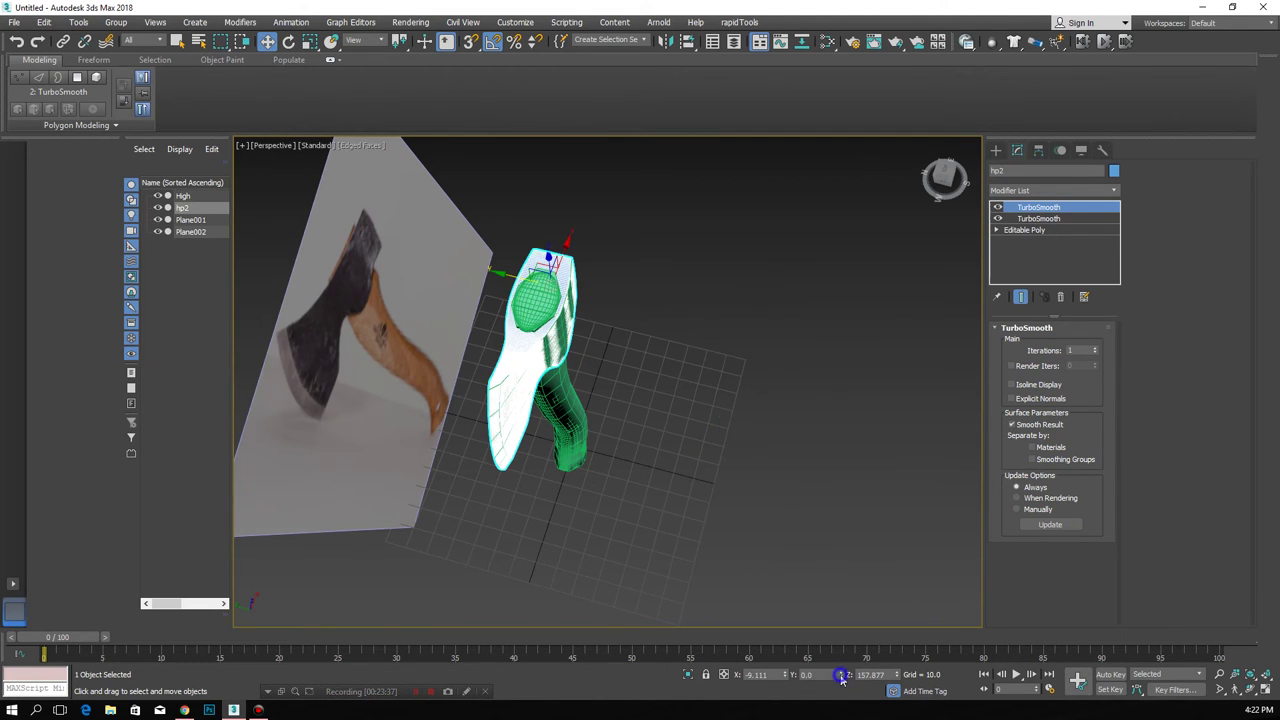
# - Frame High and hp2 together, trying an X move and cancelling it
pyautogui.press('z')
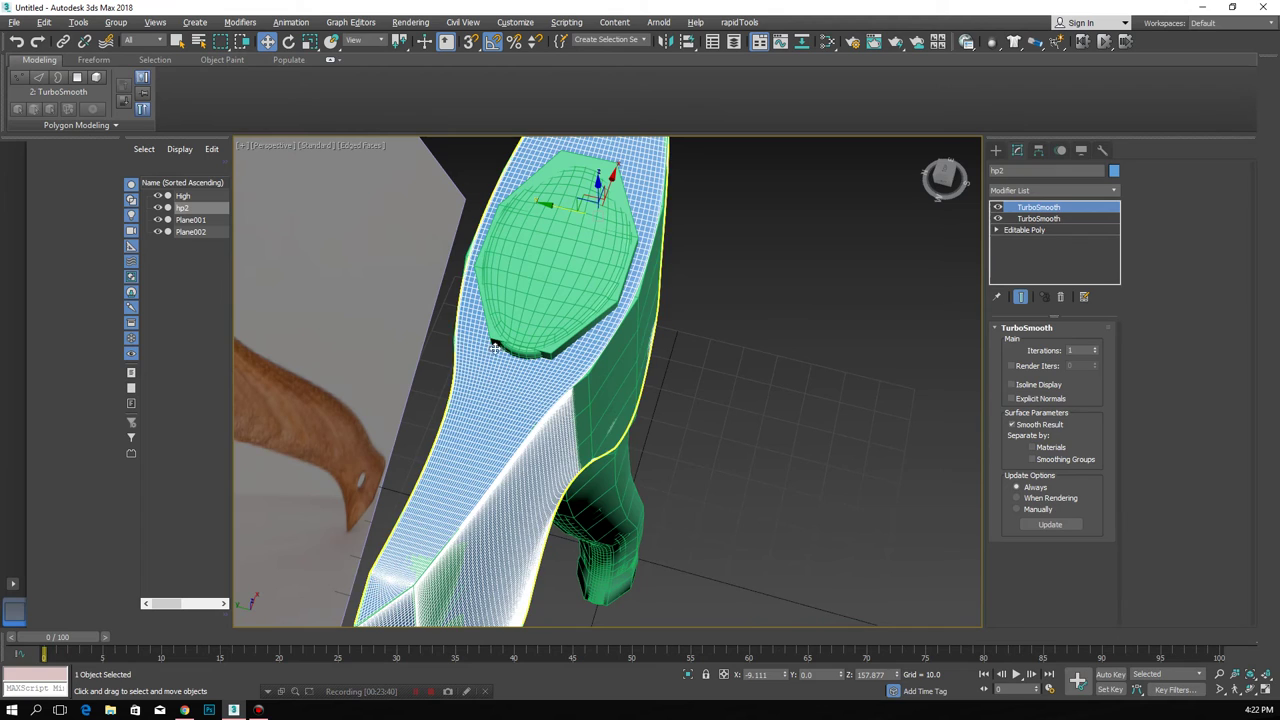
pyautogui.keyDown('ctrl'); pyautogui.click(515, 352); pyautogui.keyUp('ctrl')
pyautogui.press('z')
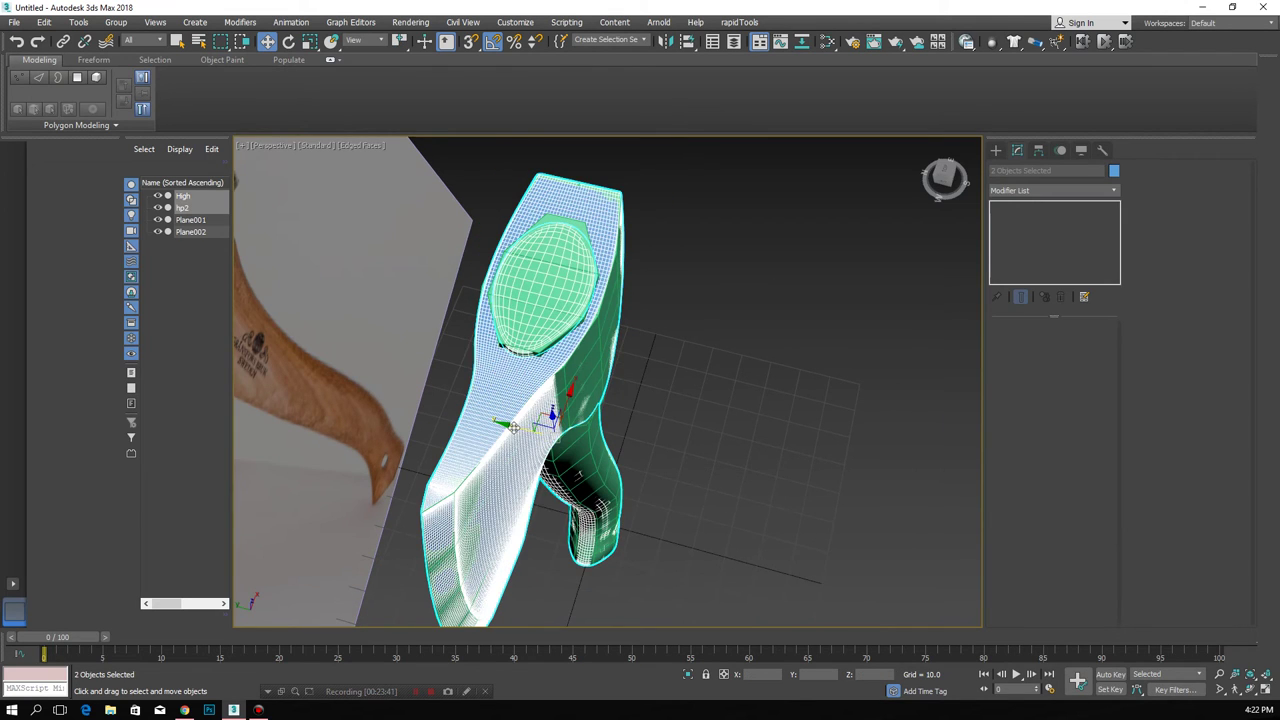
pyautogui.moveTo(512, 428); pyautogui.dragTo(642, 461)
pyautogui.rightClick(642, 461)
pyautogui.keyDown('alt'); pyautogui.moveTo(556, 428); pyautogui.dragTo(581, 345, button='middle'); pyautogui.keyUp('alt')
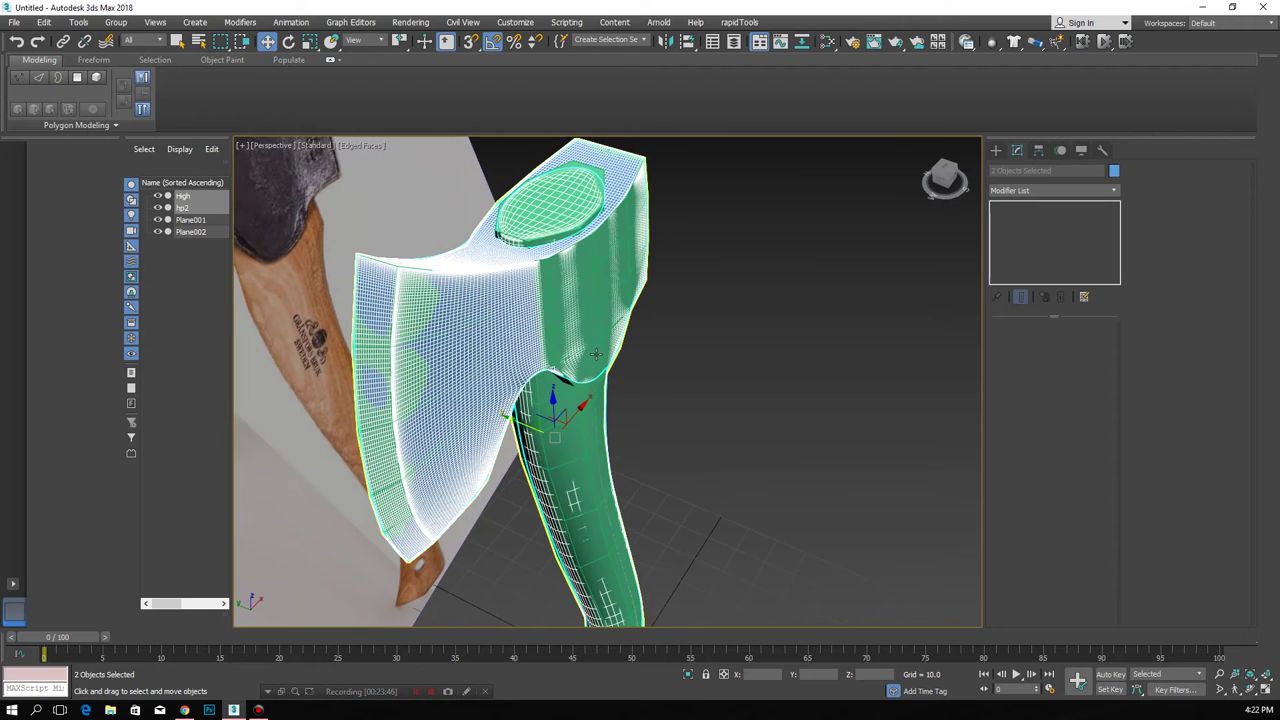
# - Isolate hp2 with Plane002 to check their overlap, then reselect Plane002
pyautogui.click(595, 354)
pyautogui.moveTo(684, 416)
pyautogui.keyDown('alt'); pyautogui.mouseDown(button='middle')
pyautogui.moveTo(634, 404)
pyautogui.moveTo(609, 381)
pyautogui.mouseUp(button='middle'); pyautogui.keyUp('alt')
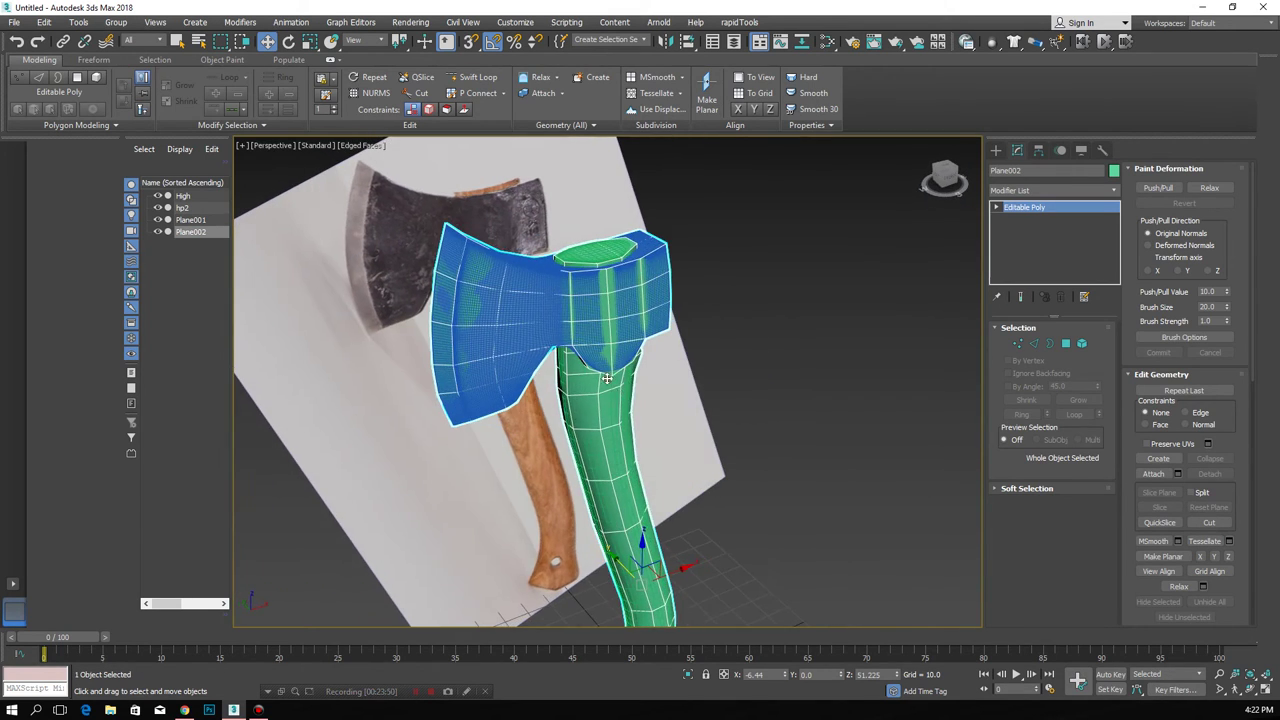
pyautogui.scroll(3, 609, 381)
pyautogui.keyDown('alt'); pyautogui.moveTo(609, 381); pyautogui.dragTo(609, 359, button='middle'); pyautogui.keyUp('alt')
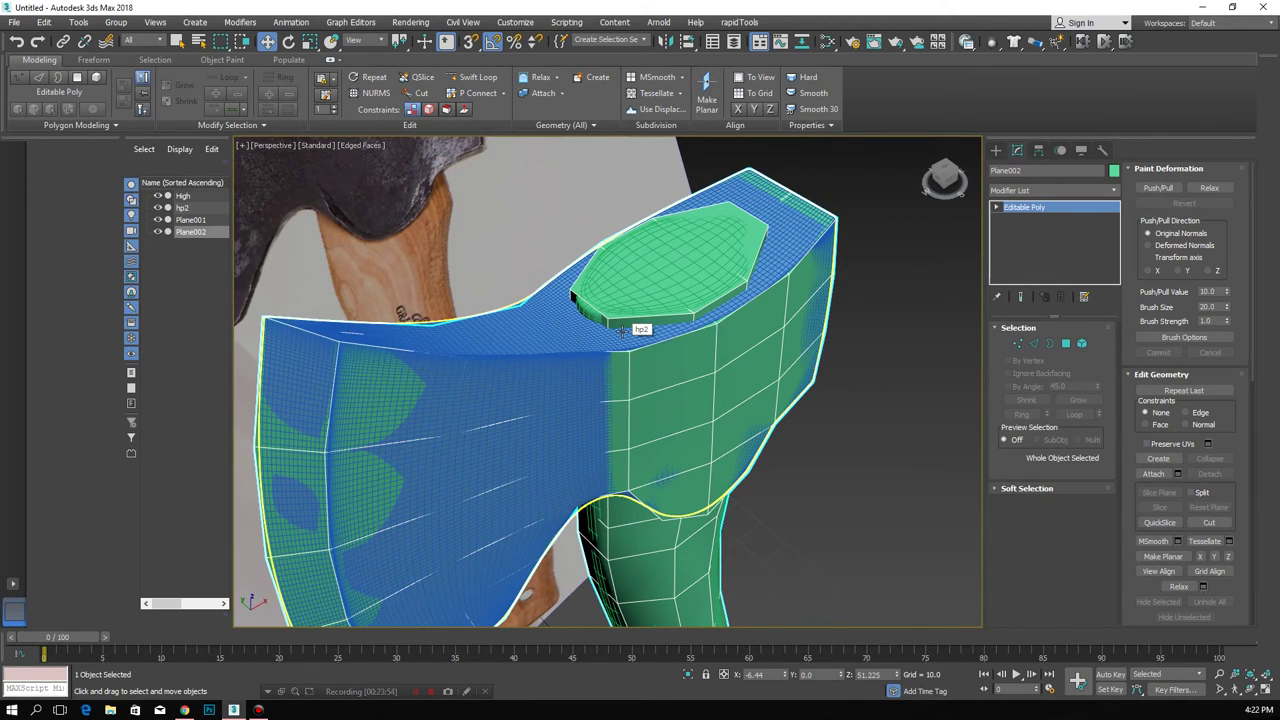
pyautogui.click(621, 330)
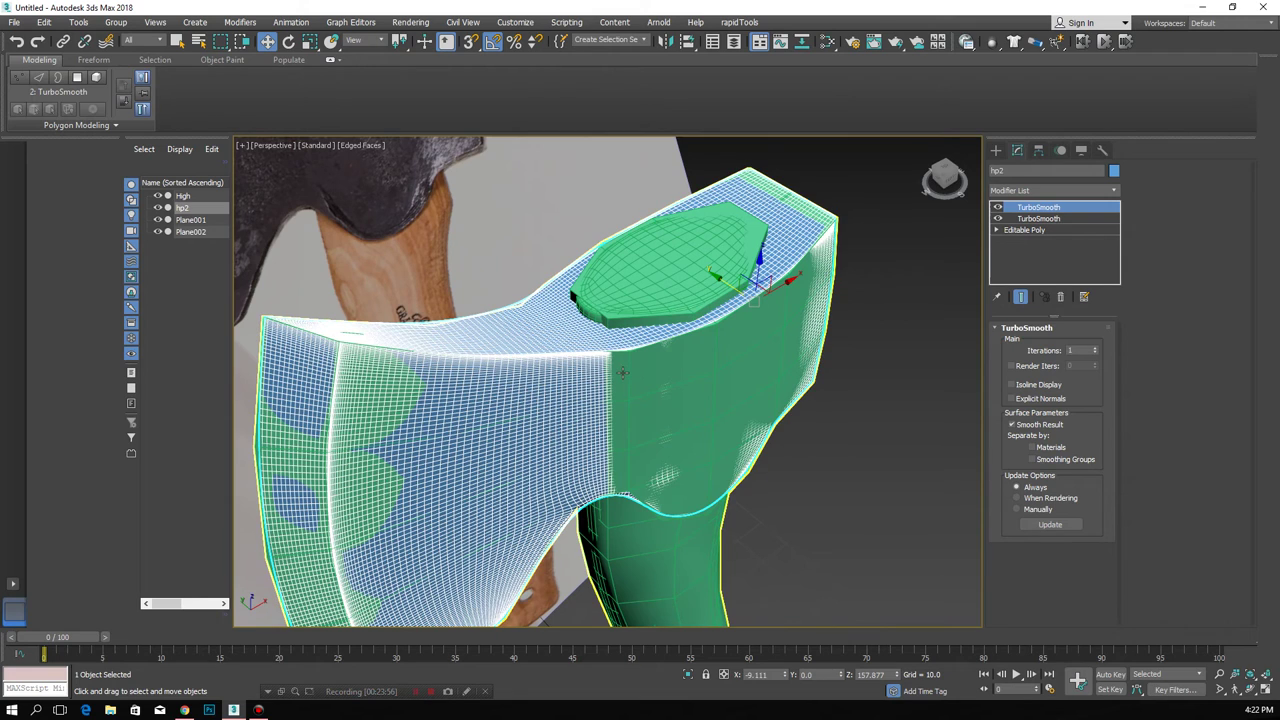
pyautogui.keyDown('ctrl'); pyautogui.click(622, 371); pyautogui.keyUp('ctrl')
pyautogui.click(687, 676)
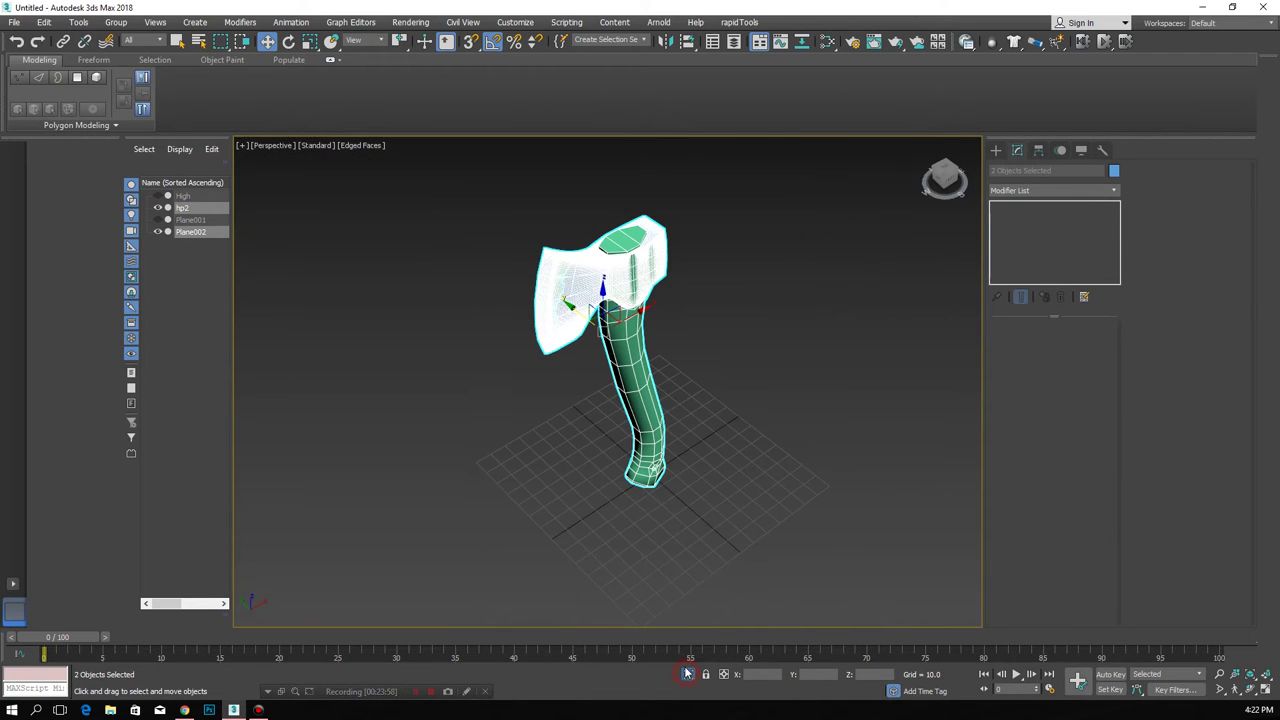
pyautogui.hotkey('alt', 'q')
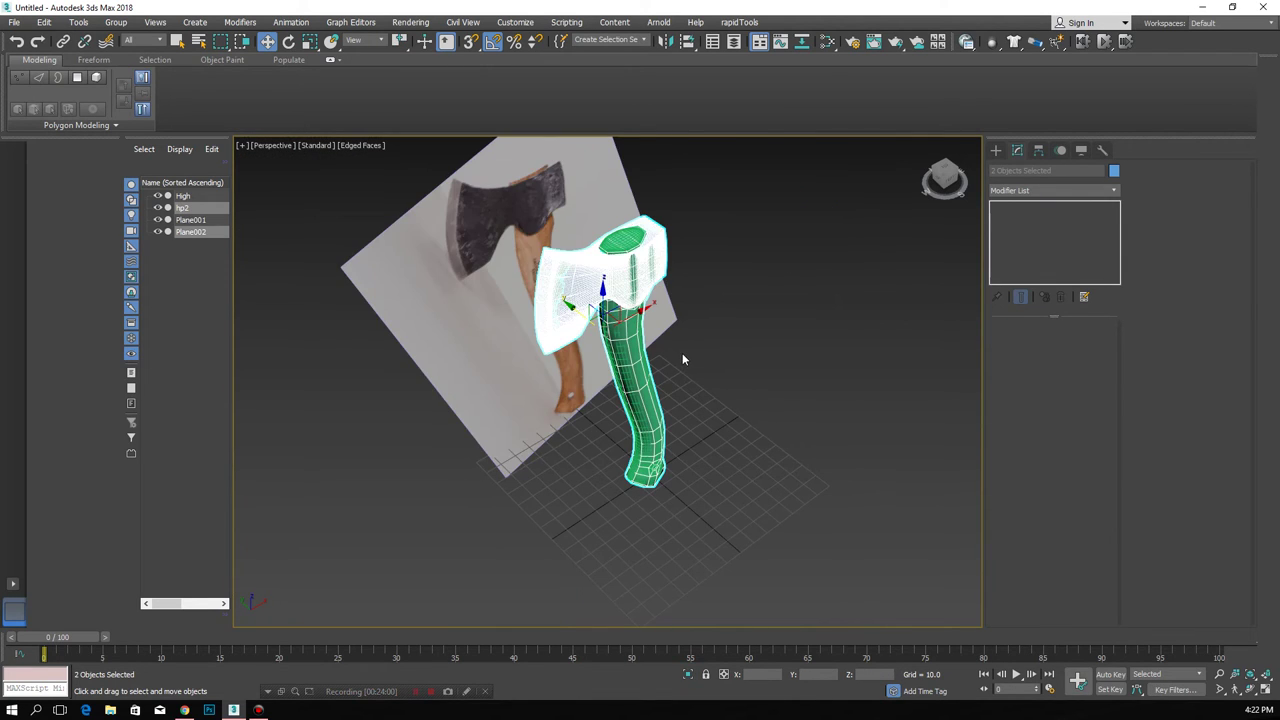
pyautogui.click(683, 350)
pyautogui.scroll(5, 650, 272)
pyautogui.click(628, 262)
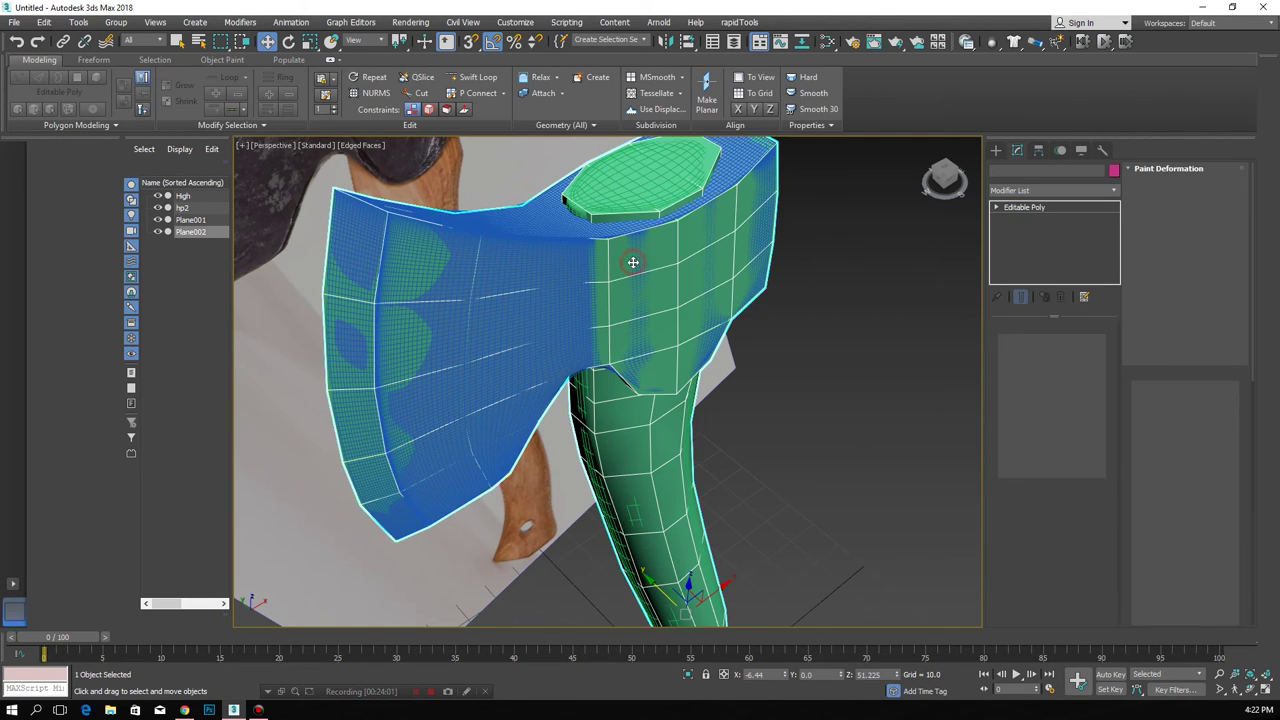
# - Detach the handle element of Plane002 as a separate object, Object001
pyautogui.keyDown('alt'); pyautogui.moveTo(628, 262); pyautogui.dragTo(600, 293, button='middle'); pyautogui.keyUp('alt')
pyautogui.keyDown('ctrl'); pyautogui.click(587, 271); pyautogui.keyUp('ctrl')
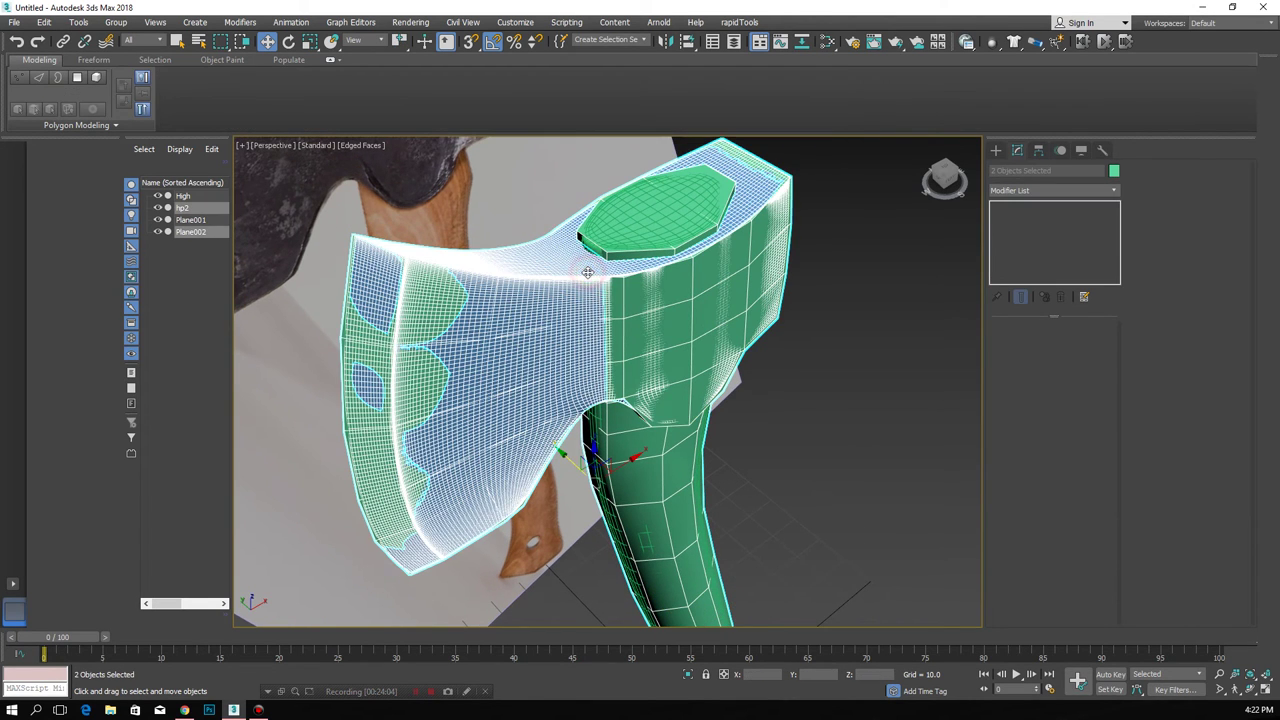
pyautogui.keyDown('ctrl'); pyautogui.click(661, 519); pyautogui.keyUp('ctrl')
pyautogui.click(1082, 343)
pyautogui.click(680, 480)
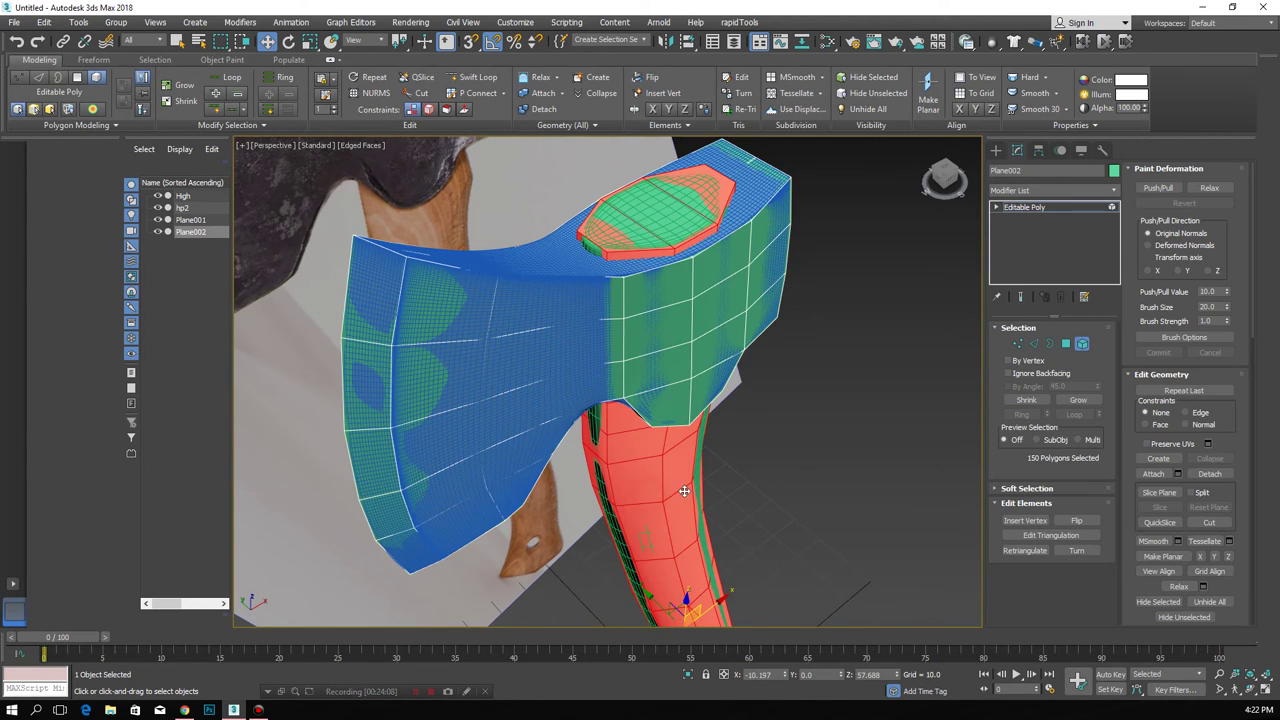
pyautogui.keyDown('alt'); pyautogui.moveTo(680, 480); pyautogui.dragTo(720, 440, button='middle'); pyautogui.keyUp('alt')
pyautogui.scroll(-4, 1180, 447)
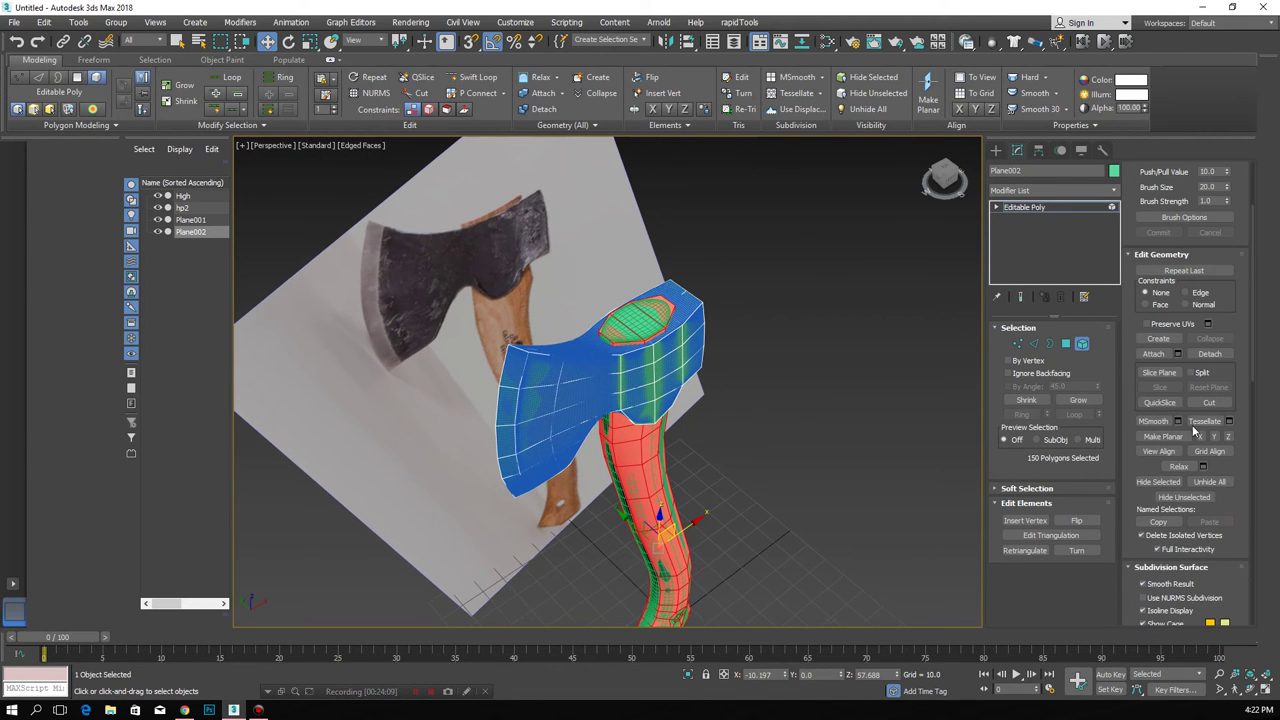
pyautogui.click(1212, 355)
pyautogui.click(682, 364)
pyautogui.click(1082, 343)
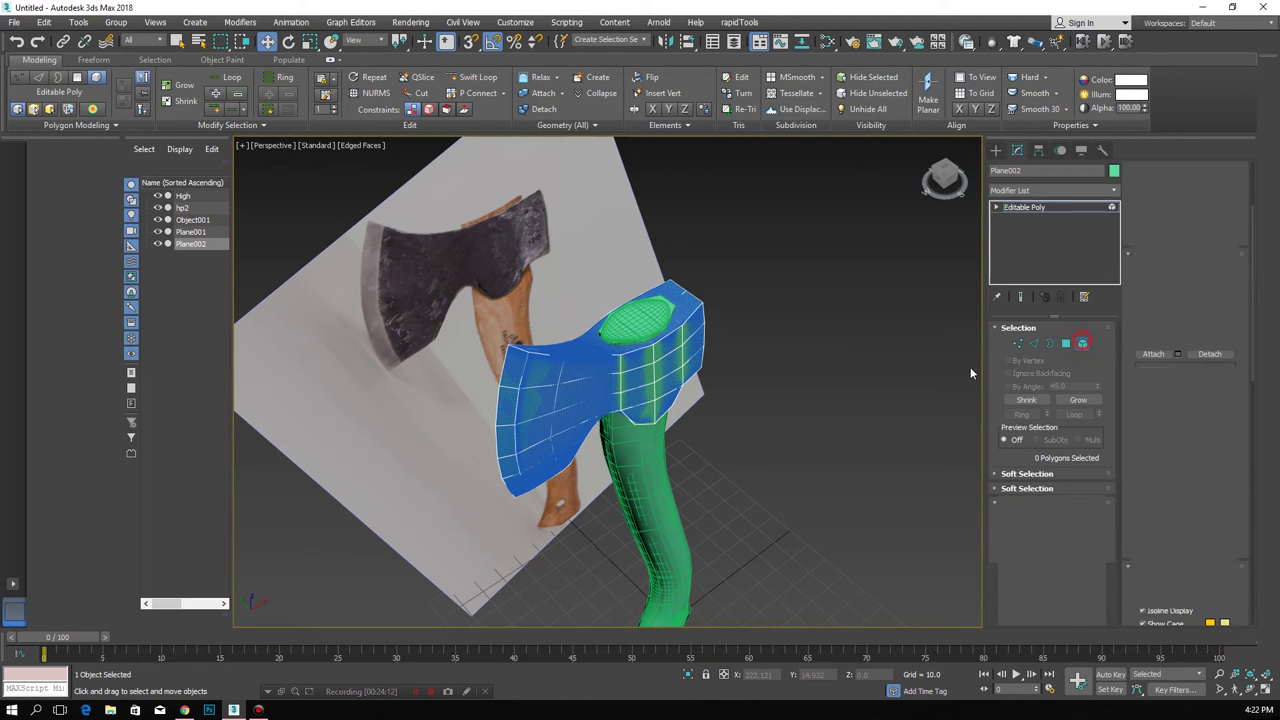
# - Isolate Plane002 with the green low-poly piece and view its underside with edged faces
pyautogui.scroll(5, 696, 321)
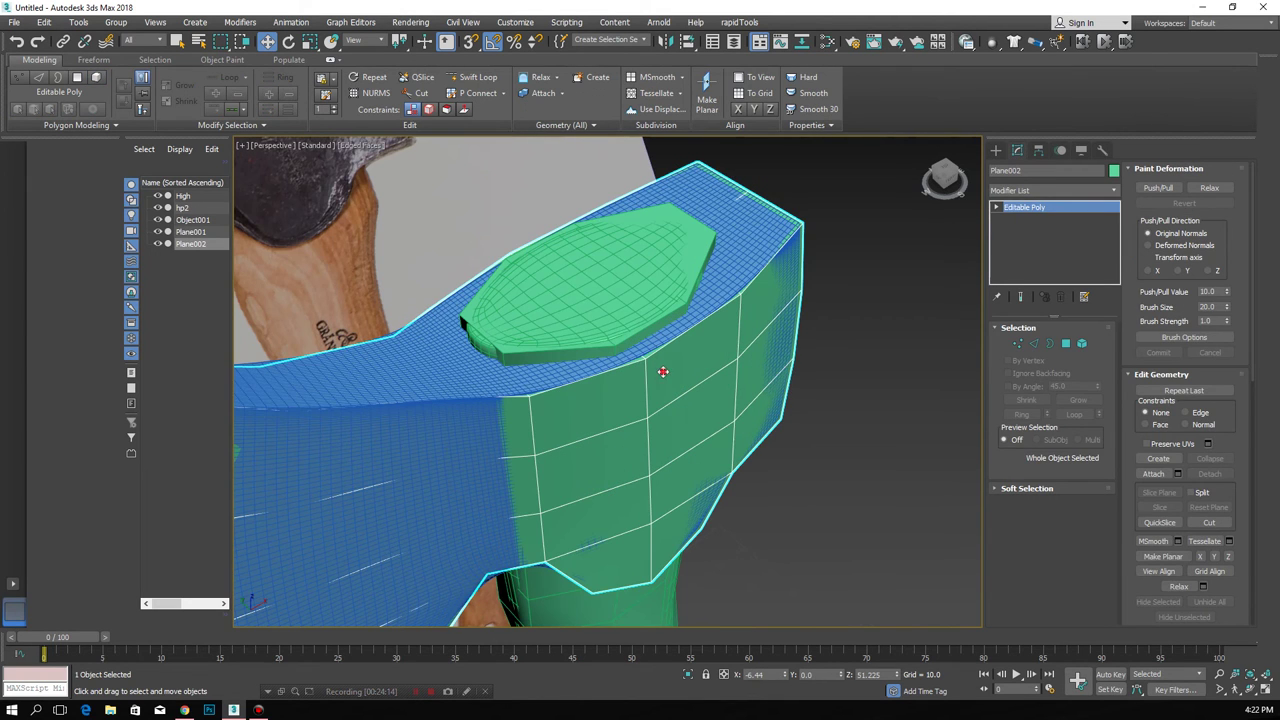
pyautogui.keyDown('ctrl'); pyautogui.click(743, 263); pyautogui.keyUp('ctrl')
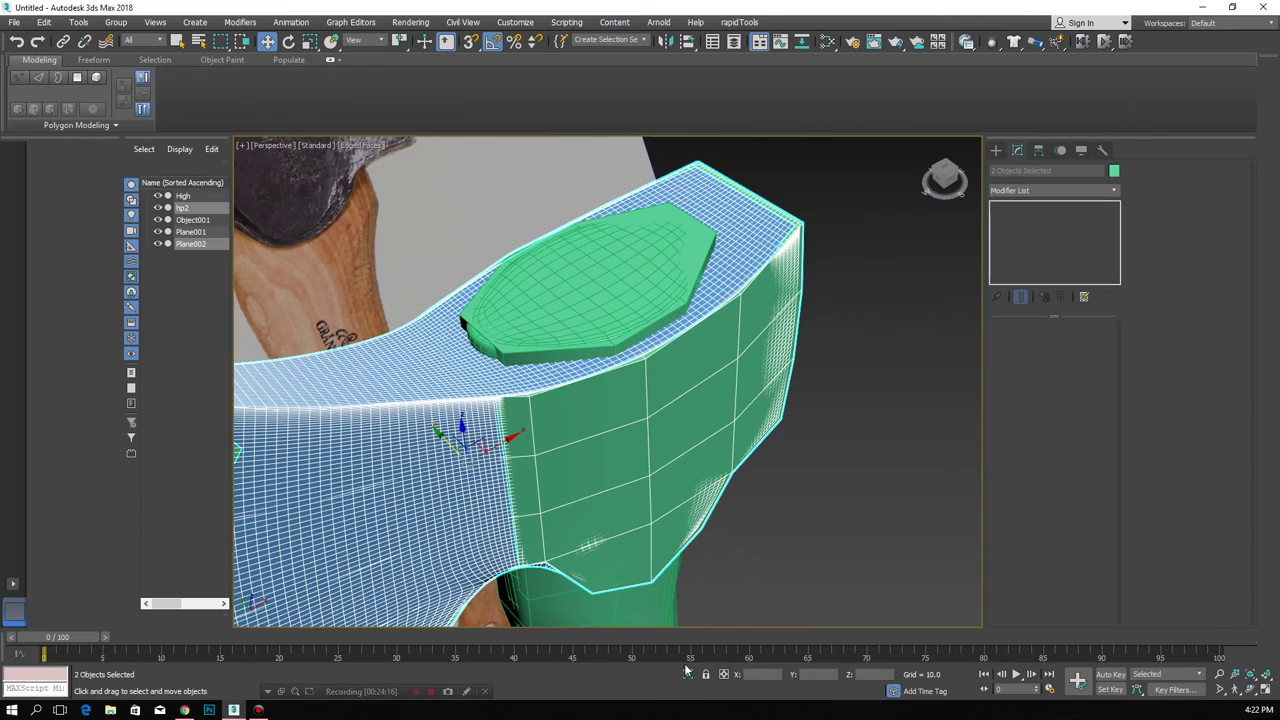
pyautogui.hotkey('alt', 'q')
pyautogui.scroll(5, 685, 380)
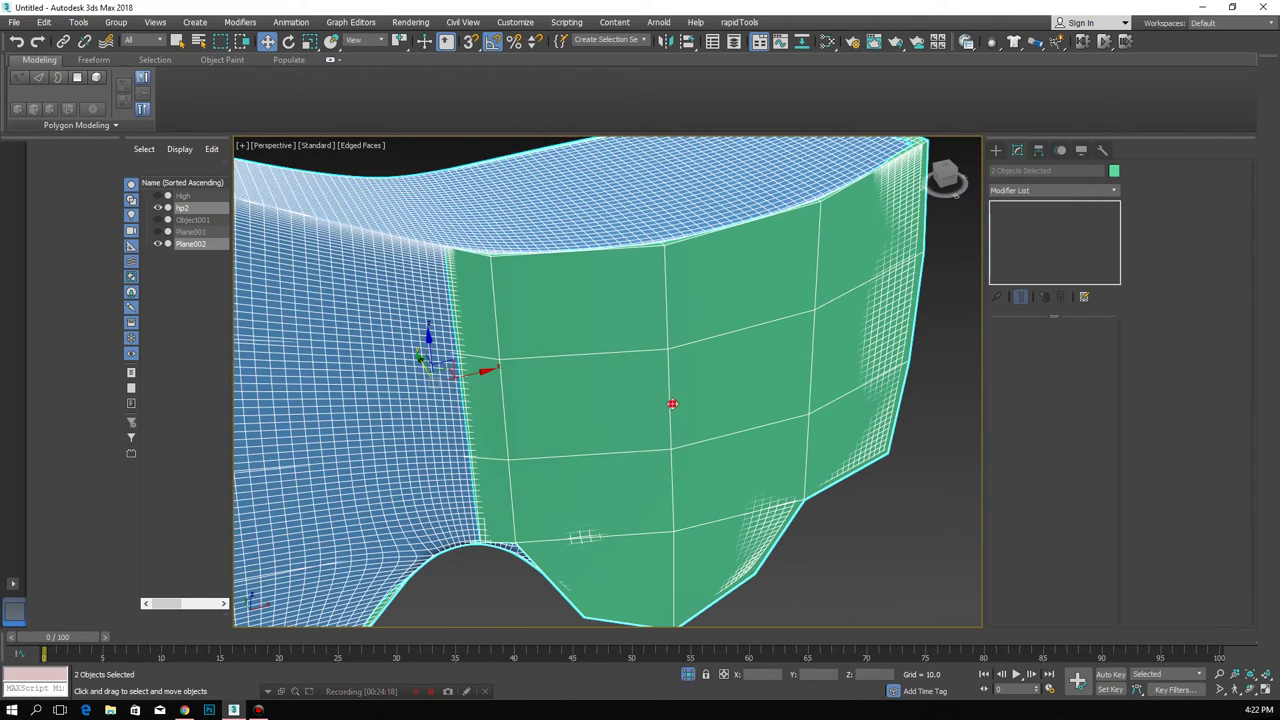
pyautogui.scroll(-5, 672, 404)
pyautogui.press('F4')
pyautogui.press('F4')
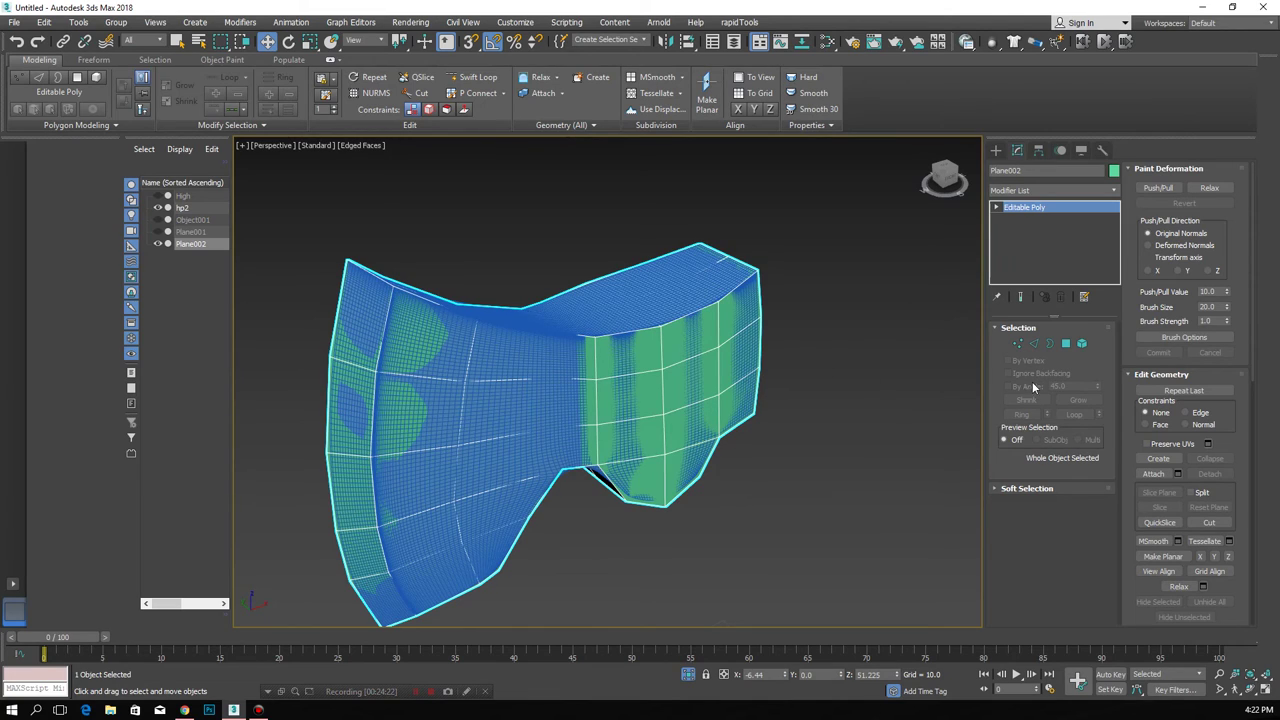
pyautogui.scroll(2, 714, 380)
pyautogui.scroll(3, 634, 449)
pyautogui.keyDown('alt'); pyautogui.moveTo(629, 471); pyautogui.dragTo(627, 393, button='middle'); pyautogui.keyUp('alt')
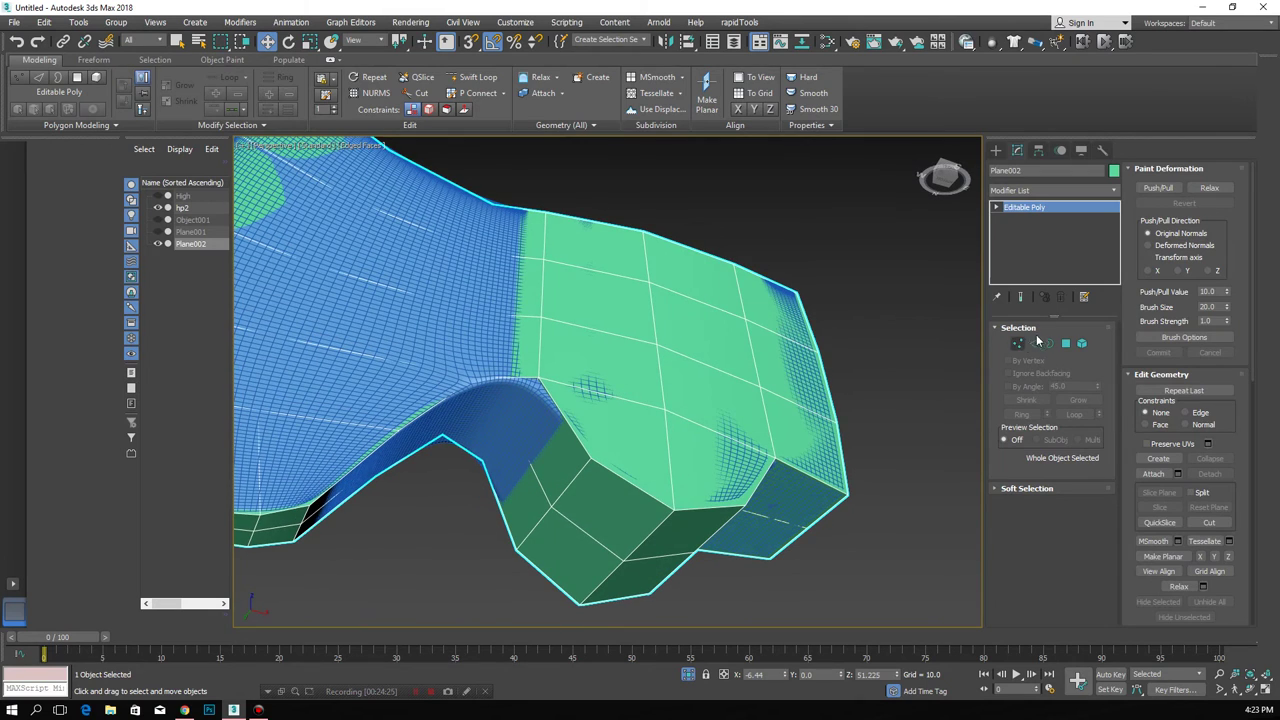
# - Select two underside edges in Edge mode and nudge them slightly
pyautogui.press('2')
pyautogui.click(566, 492)
pyautogui.keyDown('ctrl'); pyautogui.click(590, 475); pyautogui.keyUp('ctrl')
pyautogui.moveTo(578, 500)
pyautogui.keyDown('alt'); pyautogui.mouseDown(button='middle')
pyautogui.moveTo(576, 535)
pyautogui.moveTo(570, 493)
pyautogui.mouseUp(button='middle'); pyautogui.keyUp('alt')
pyautogui.scroll(4, 575, 535)
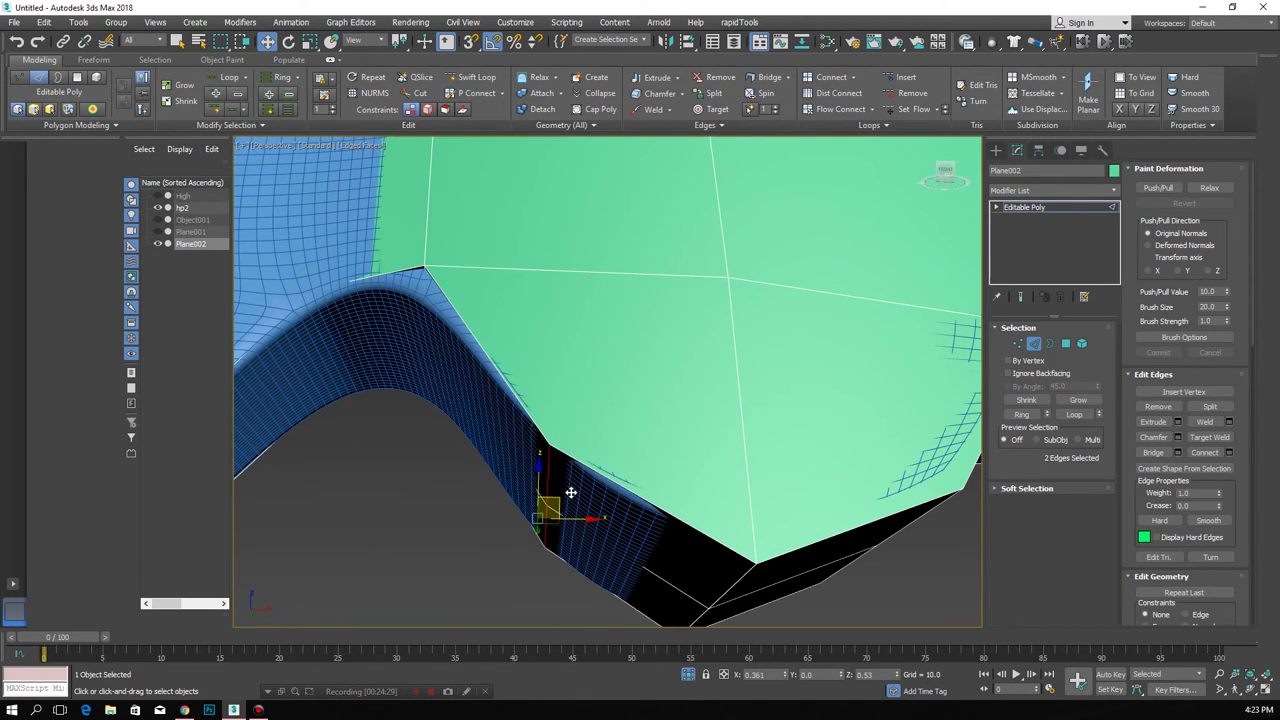
pyautogui.moveTo(570, 493); pyautogui.dragTo(569, 493)
pyautogui.click(424, 300)
pyautogui.keyDown('alt'); pyautogui.moveTo(417, 323); pyautogui.dragTo(430, 290, button='middle'); pyautogui.keyUp('alt')
# - Lower two underside ridge edges toward hp2's surface and return to object level
pyautogui.click(441, 196)
pyautogui.keyDown('alt'); pyautogui.moveTo(410, 362); pyautogui.dragTo(408, 358, button='middle'); pyautogui.keyUp('alt')
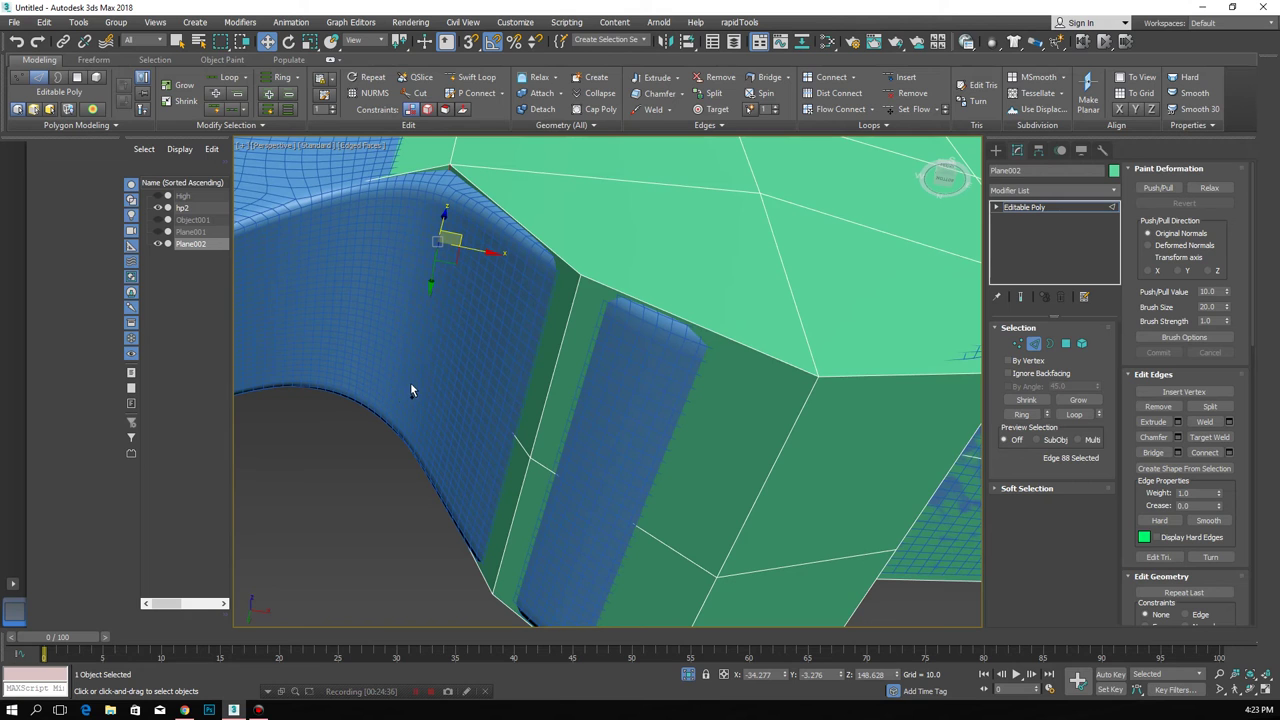
pyautogui.keyDown('ctrl'); pyautogui.click(432, 316); pyautogui.keyUp('ctrl')
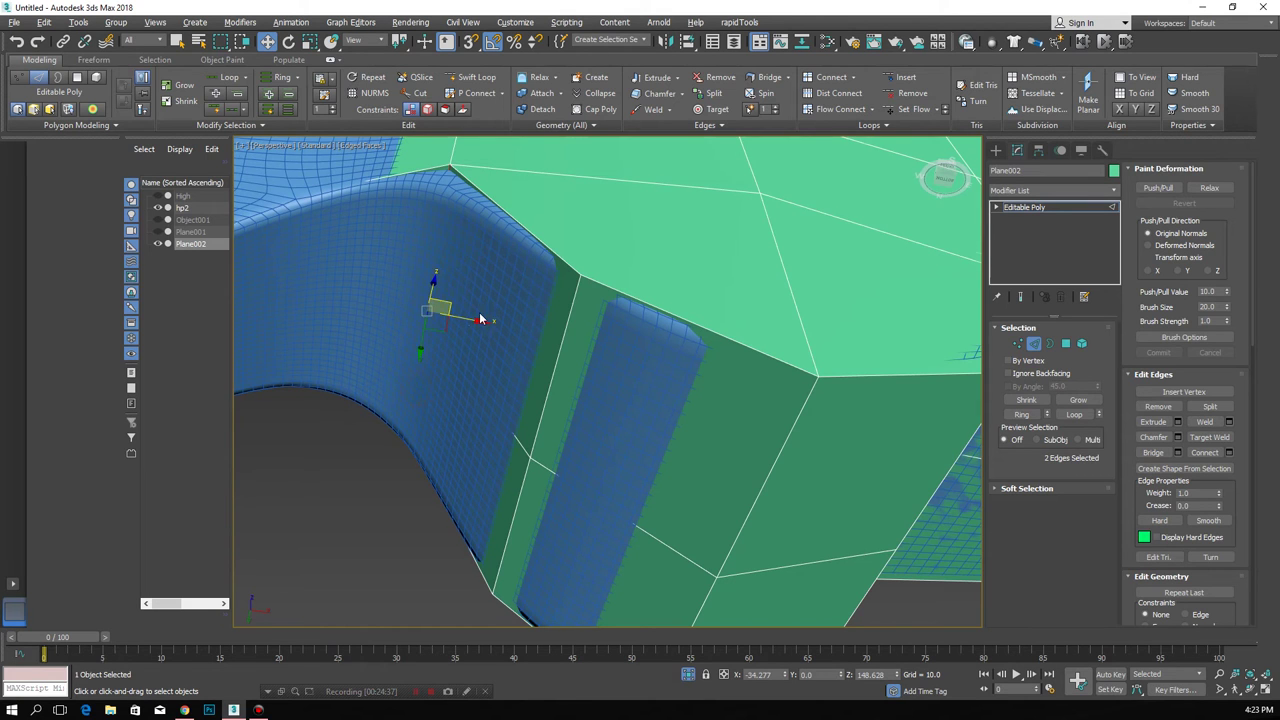
pyautogui.keyDown('alt'); pyautogui.moveTo(440, 312); pyautogui.dragTo(453, 308, button='middle'); pyautogui.keyUp('alt')
pyautogui.moveTo(446, 294); pyautogui.dragTo(443, 305)
pyautogui.scroll(-5, 441, 306)
pyautogui.moveTo(441, 306)
pyautogui.keyDown('alt'); pyautogui.mouseDown(button='middle')
pyautogui.moveTo(630, 385)
pyautogui.moveTo(1038, 366)
pyautogui.mouseUp(button='middle'); pyautogui.keyUp('alt')
pyautogui.click(1040, 345)
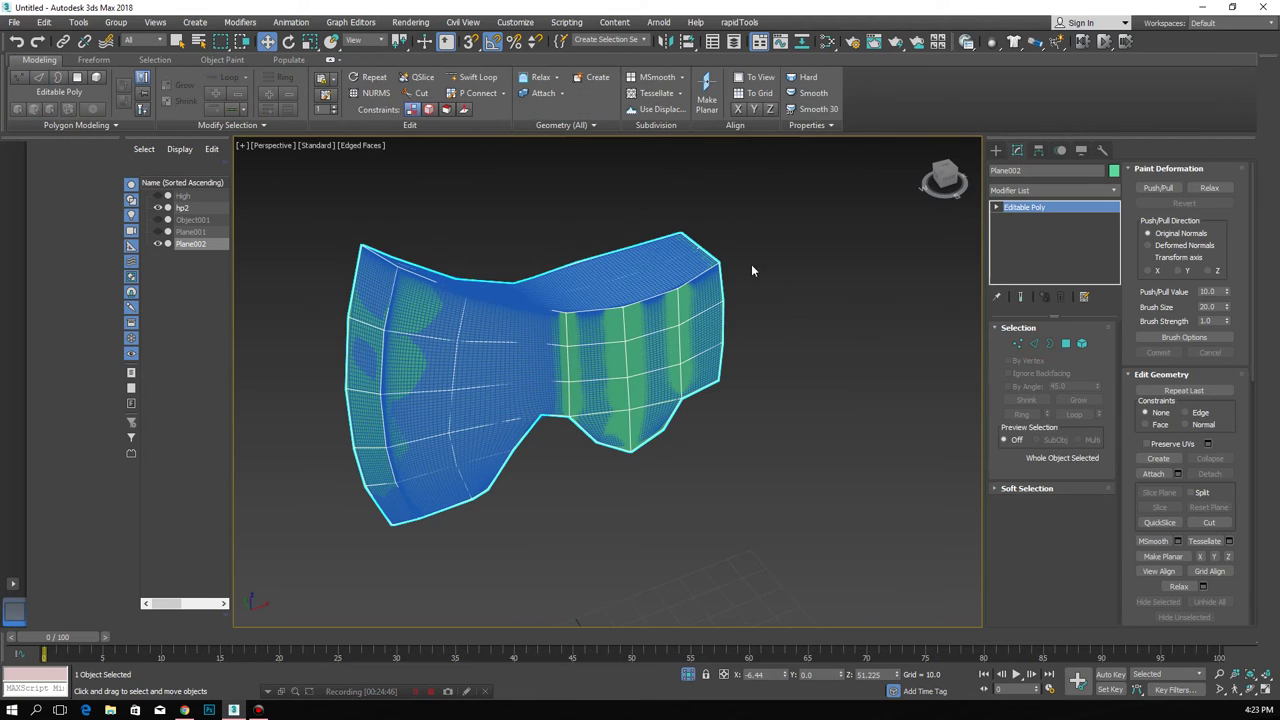
pyautogui.click(95, 60)
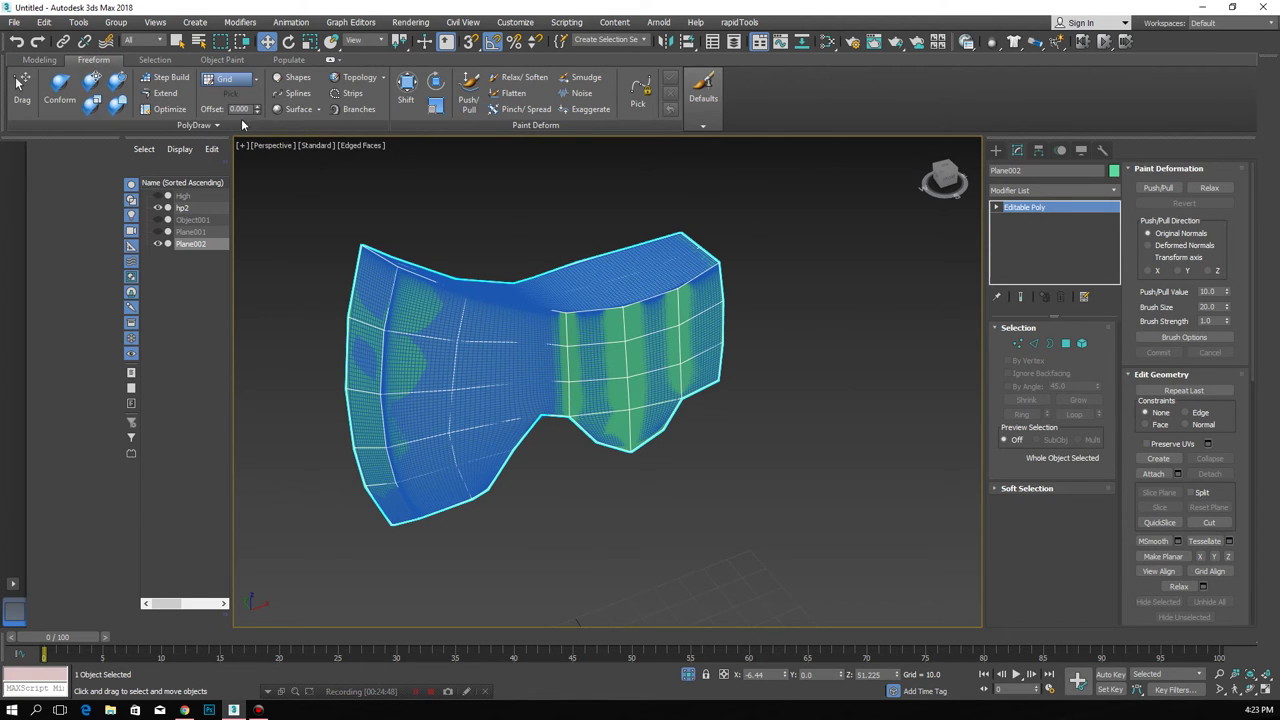
# - Set PolyDraw to draw on Surface with hp2 picked as the target
pyautogui.click(256, 84)
pyautogui.click(253, 112)
pyautogui.click(230, 95)
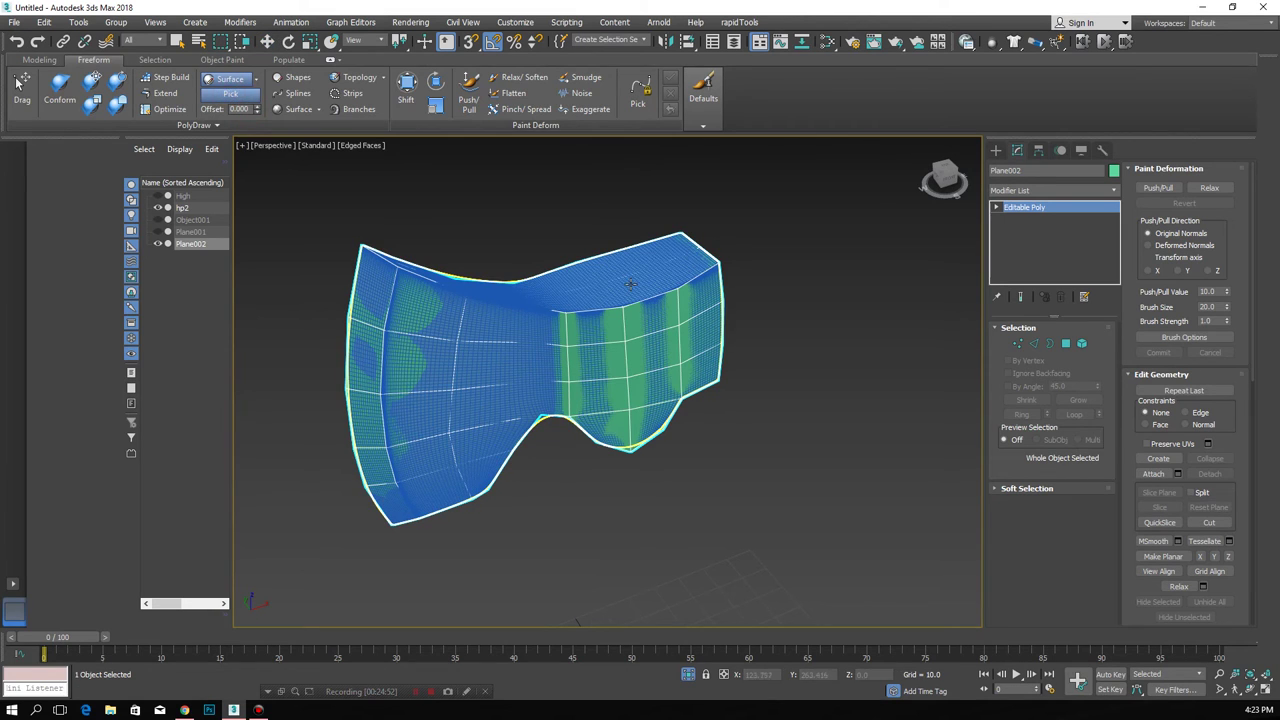
pyautogui.click(650, 283)
pyautogui.click(59, 85)
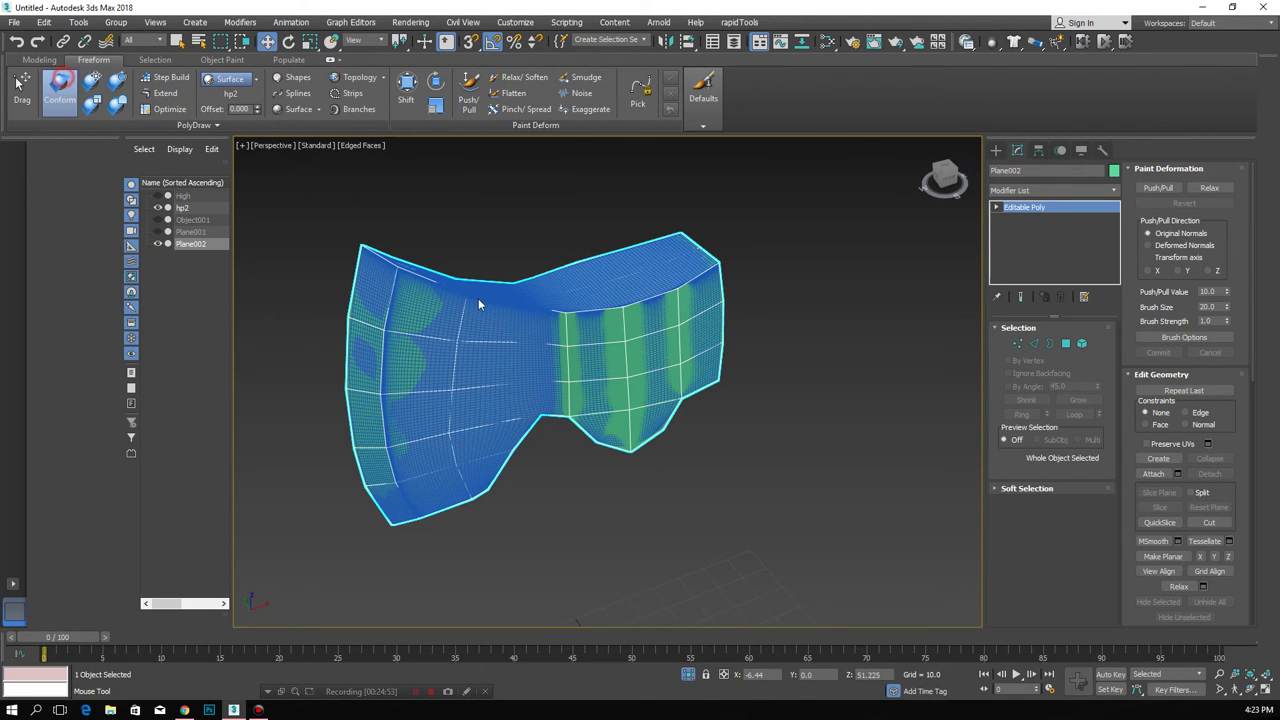
# - Brush Conform over the low-poly mesh so it wraps onto hp2
pyautogui.moveTo(650, 360)
pyautogui.mouseDown()
pyautogui.moveTo(610, 380)
pyautogui.moveTo(623, 398)
pyautogui.moveTo(610, 440)
pyautogui.moveTo(705, 332)
pyautogui.moveTo(688, 375)
pyautogui.moveTo(614, 457)
pyautogui.moveTo(440, 310)
pyautogui.moveTo(378, 278)
pyautogui.moveTo(400, 257)
pyautogui.moveTo(371, 457)
pyautogui.moveTo(393, 431)
pyautogui.mouseUp()
pyautogui.moveTo(405, 358)
pyautogui.mouseDown()
pyautogui.moveTo(443, 395)
pyautogui.moveTo(452, 462)
pyautogui.moveTo(470, 400)
pyautogui.moveTo(449, 435)
pyautogui.moveTo(540, 382)
pyautogui.moveTo(600, 443)
pyautogui.moveTo(714, 391)
pyautogui.moveTo(674, 337)
pyautogui.moveTo(700, 311)
pyautogui.moveTo(651, 251)
pyautogui.moveTo(357, 214)
pyautogui.moveTo(700, 294)
pyautogui.moveTo(500, 243)
pyautogui.moveTo(366, 186)
pyautogui.moveTo(460, 258)
pyautogui.mouseUp()
pyautogui.moveTo(700, 314)
pyautogui.keyDown('alt'); pyautogui.mouseDown(button='middle')
pyautogui.moveTo(674, 294)
pyautogui.moveTo(600, 314)
pyautogui.mouseUp(button='middle'); pyautogui.keyUp('alt')
pyautogui.keyDown('alt'); pyautogui.moveTo(614, 414); pyautogui.dragTo(653, 256, button='middle'); pyautogui.keyUp('alt')
pyautogui.moveTo(653, 256)
pyautogui.mouseDown()
pyautogui.moveTo(543, 400)
pyautogui.moveTo(486, 297)
pyautogui.moveTo(610, 380)
pyautogui.moveTo(638, 289)
pyautogui.mouseUp()
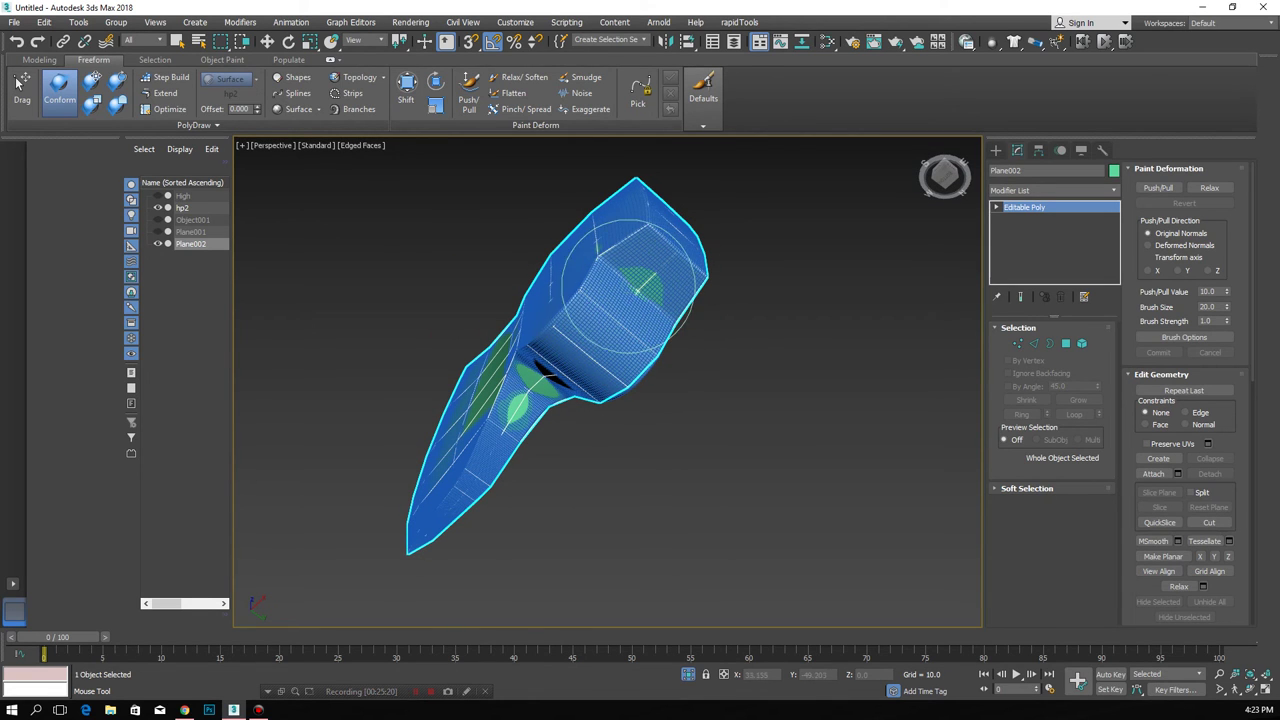
pyautogui.keyDown('alt'); pyautogui.moveTo(505, 367); pyautogui.dragTo(585, 403, button='middle'); pyautogui.keyUp('alt')
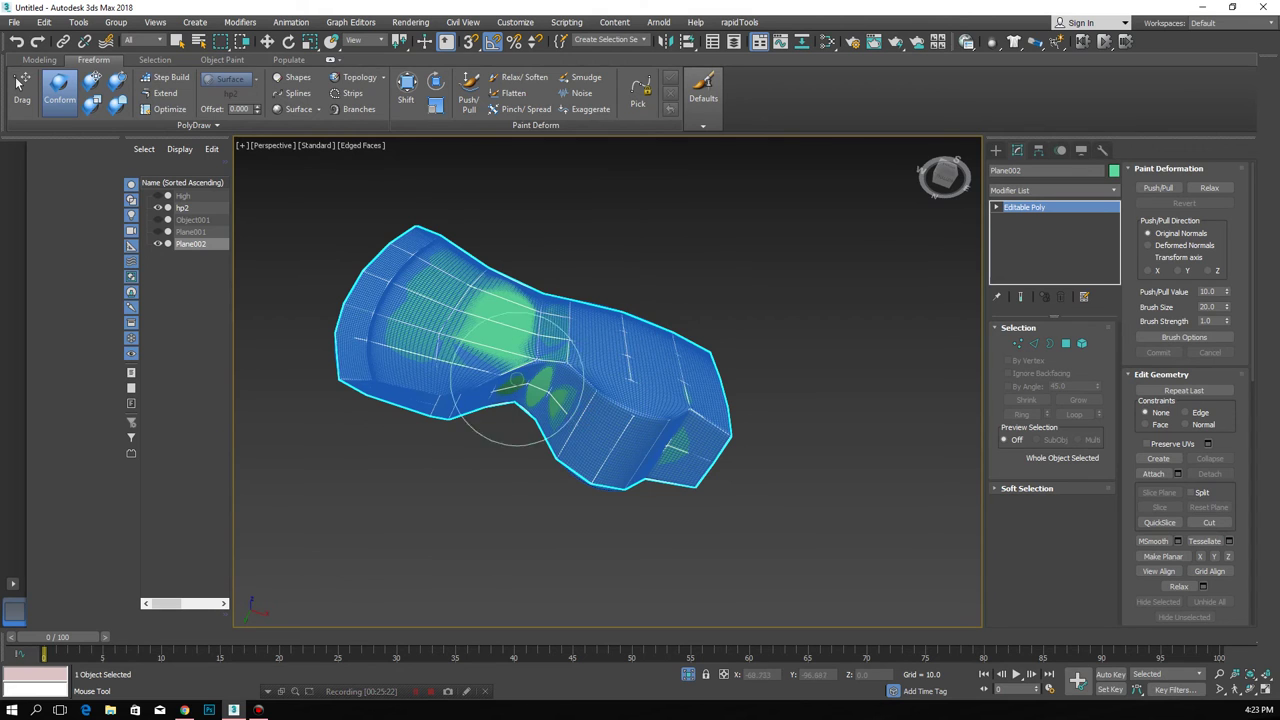
pyautogui.keyDown('alt'); pyautogui.moveTo(400, 440); pyautogui.dragTo(395, 418, button='middle'); pyautogui.keyUp('alt')
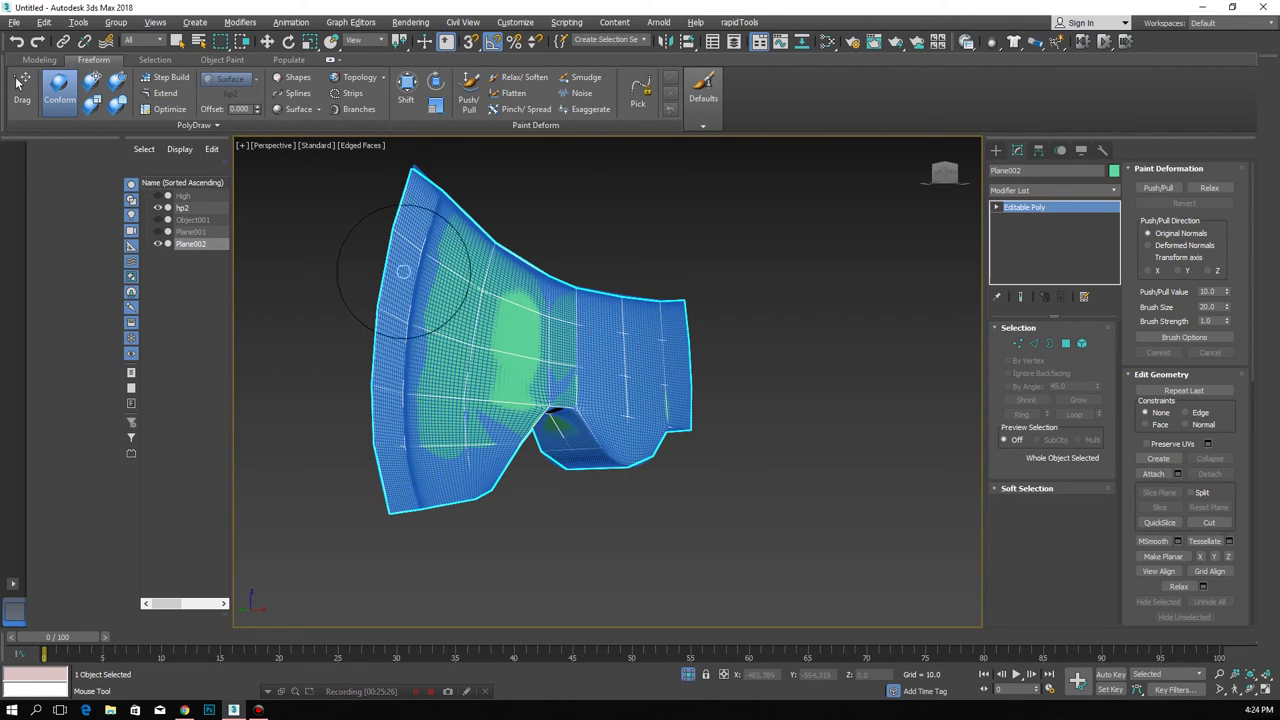
pyautogui.keyDown('alt'); pyautogui.moveTo(403, 271); pyautogui.dragTo(547, 307, button='middle'); pyautogui.keyUp('alt')
pyautogui.keyDown('alt'); pyautogui.moveTo(729, 386); pyautogui.dragTo(557, 420, button='middle'); pyautogui.keyUp('alt')
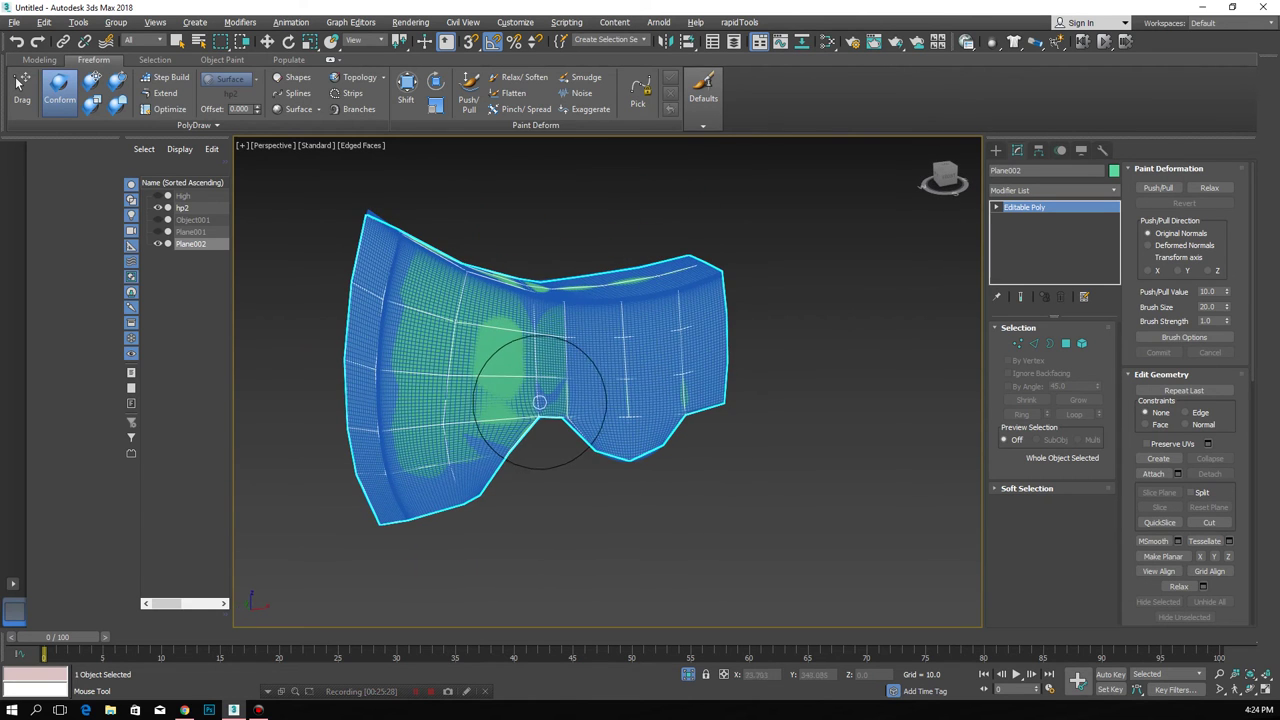
# - Exit the brush and select the top ridge edge loop in Edge mode
pyautogui.press('w')
pyautogui.click(1034, 344)
pyautogui.moveTo(674, 331)
pyautogui.keyDown('alt'); pyautogui.mouseDown(button='middle')
pyautogui.moveTo(572, 300)
pyautogui.moveTo(737, 290)
pyautogui.mouseUp(button='middle'); pyautogui.keyUp('alt')
pyautogui.doubleClick(737, 290)
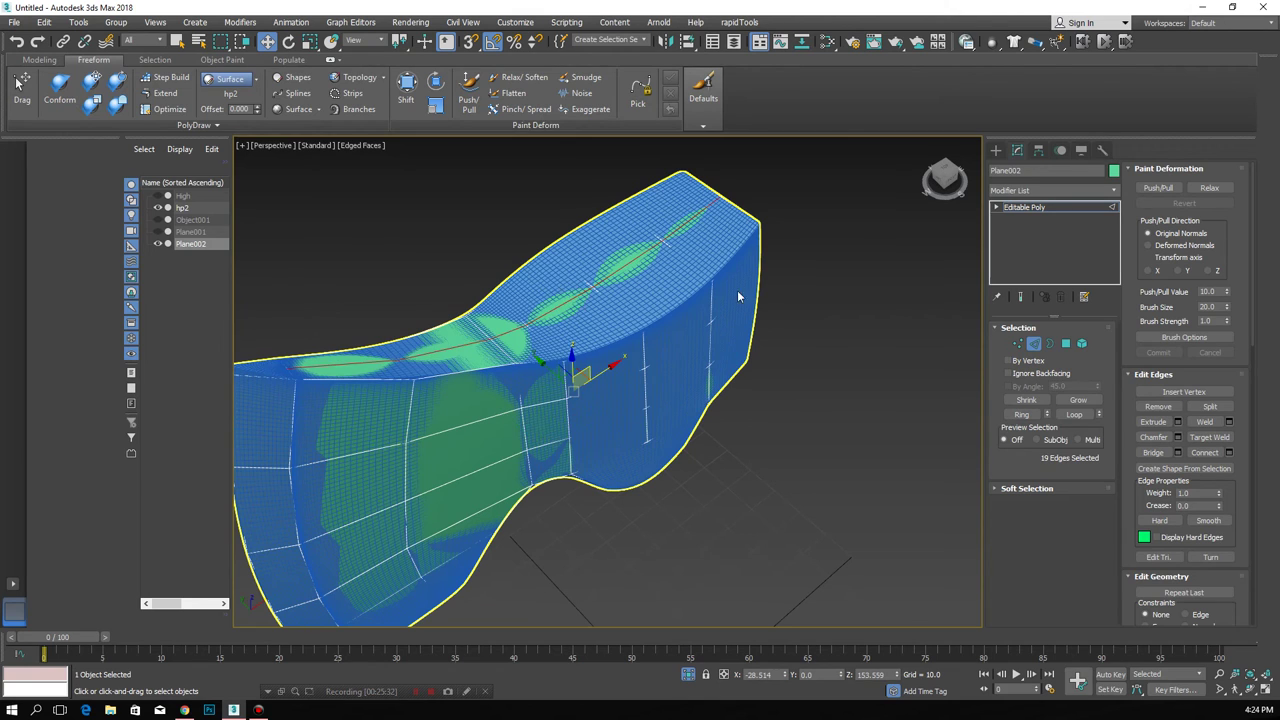
# - Add a Symmetry modifier to Plane002 mirroring along the Z axis
pyautogui.scroll(-2, 611, 341)
pyautogui.click(1031, 190)
pyautogui.scroll(-10, 1031, 188)
pyautogui.click(1018, 430)
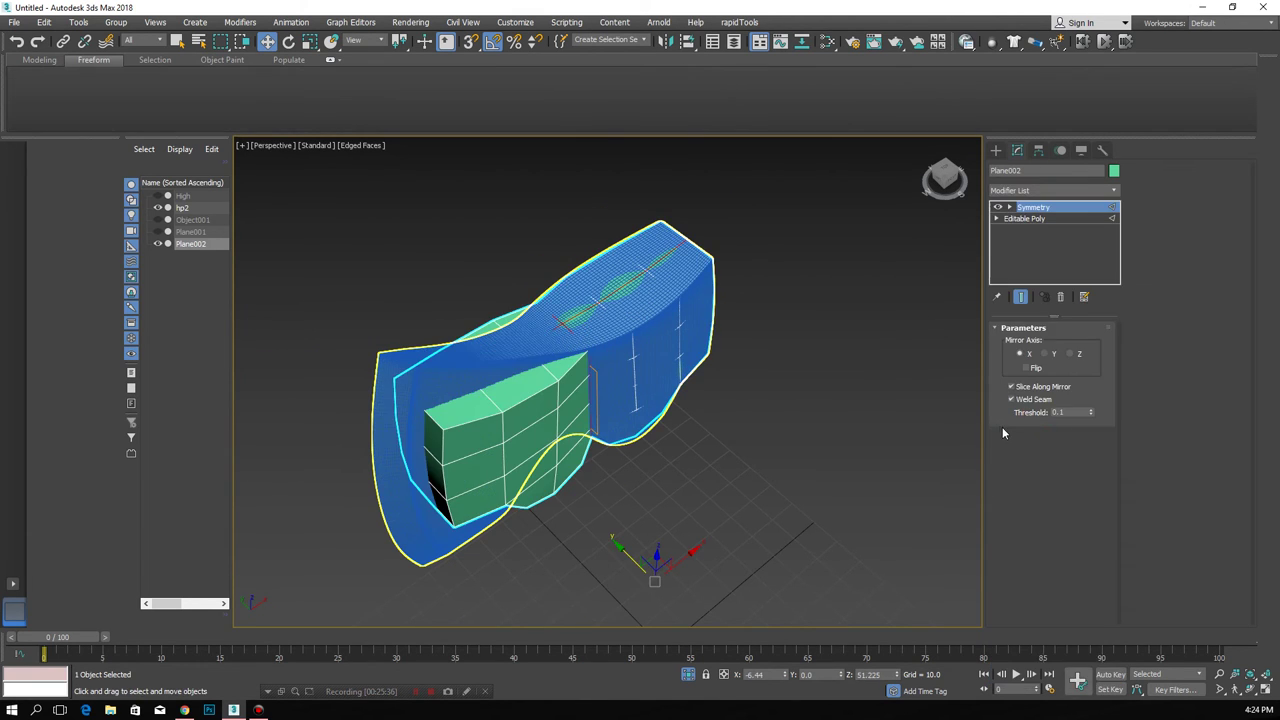
pyautogui.click(1050, 354)
pyautogui.click(1077, 355)
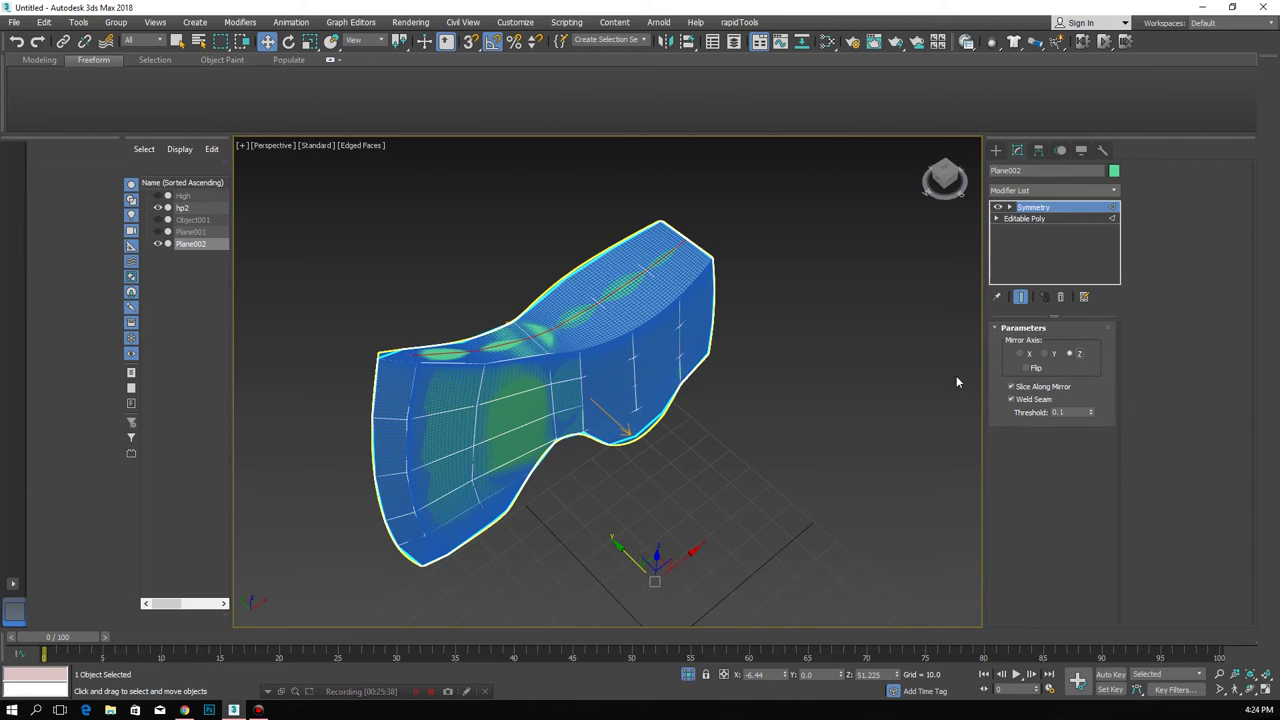
# - Test the Flip option, keeping the original mirror direction
pyautogui.scroll(2, 586, 378)
pyautogui.click(1036, 369)
pyautogui.click(1036, 369)
pyautogui.click(1036, 369)
pyautogui.click(1036, 369)
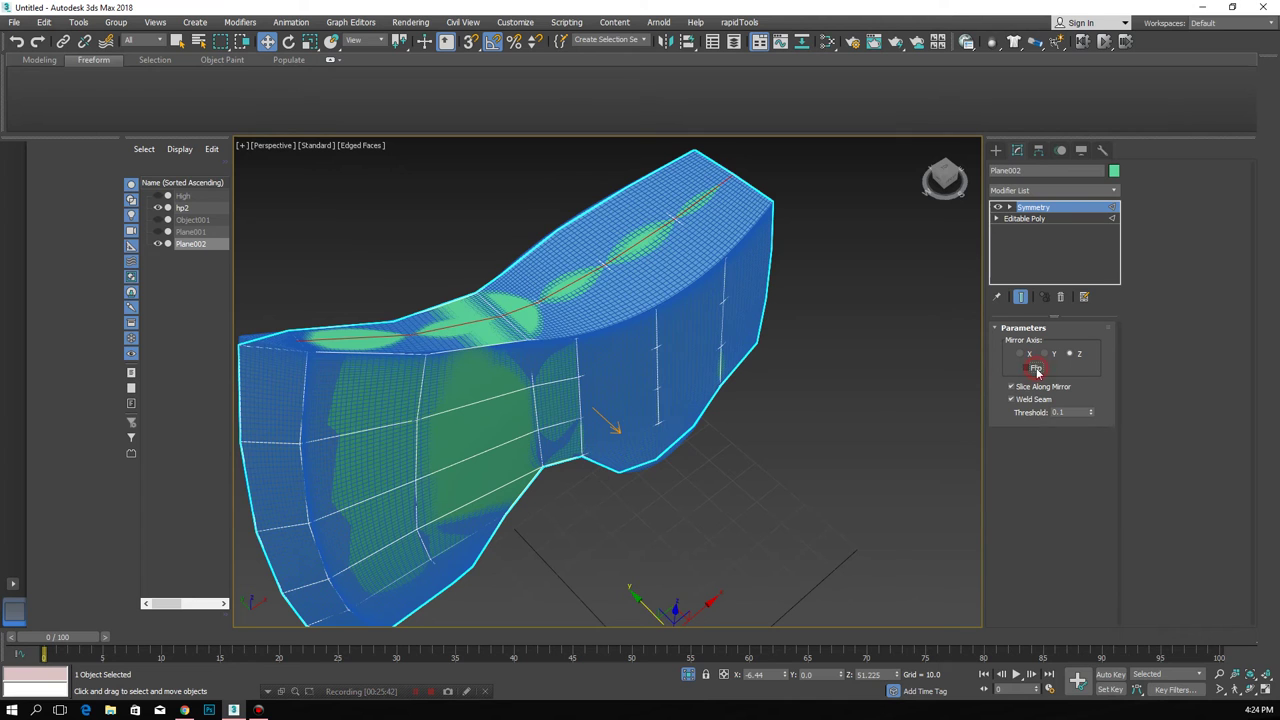
pyautogui.click(1036, 369)
pyautogui.click(1036, 369)
# - Inspect the mirrored mesh, then select Editable Poly in the modifier stack
pyautogui.moveTo(873, 366)
pyautogui.keyDown('alt'); pyautogui.mouseDown(button='middle')
pyautogui.moveTo(600, 437)
pyautogui.moveTo(580, 429)
pyautogui.moveTo(725, 436)
pyautogui.moveTo(733, 511)
pyautogui.mouseUp(button='middle'); pyautogui.keyUp('alt')
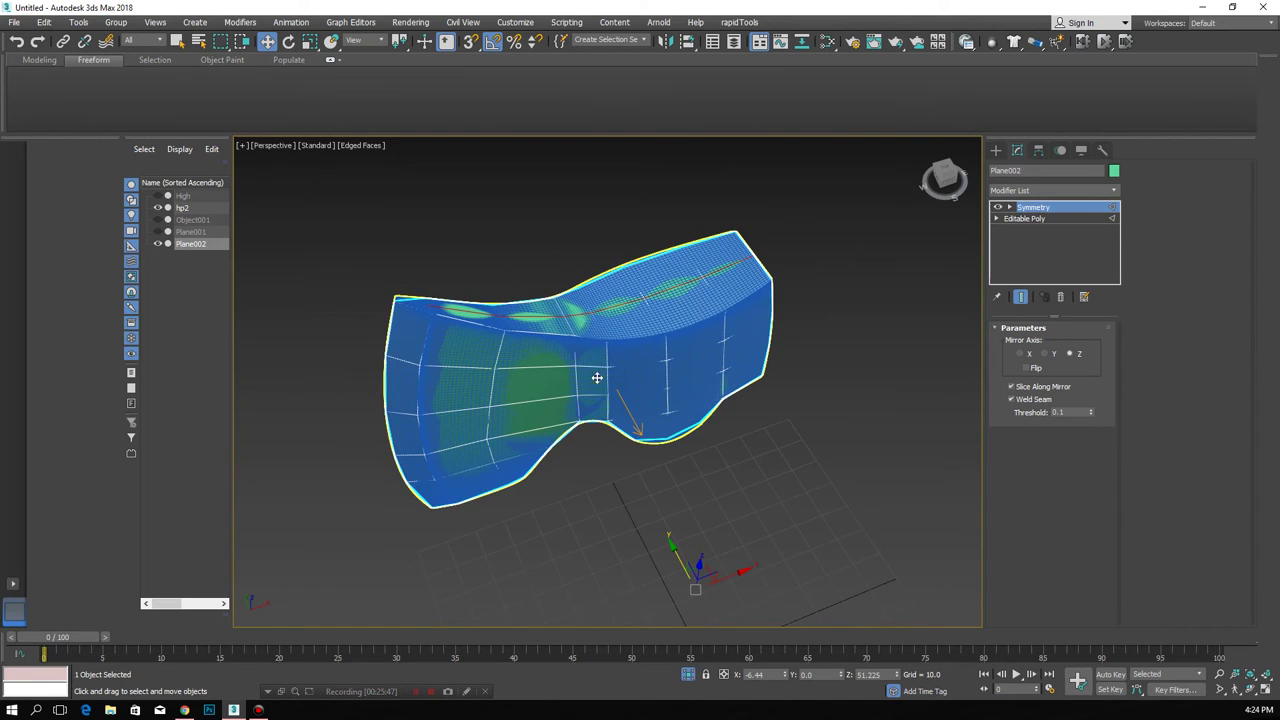
pyautogui.scroll(5, 551, 382)
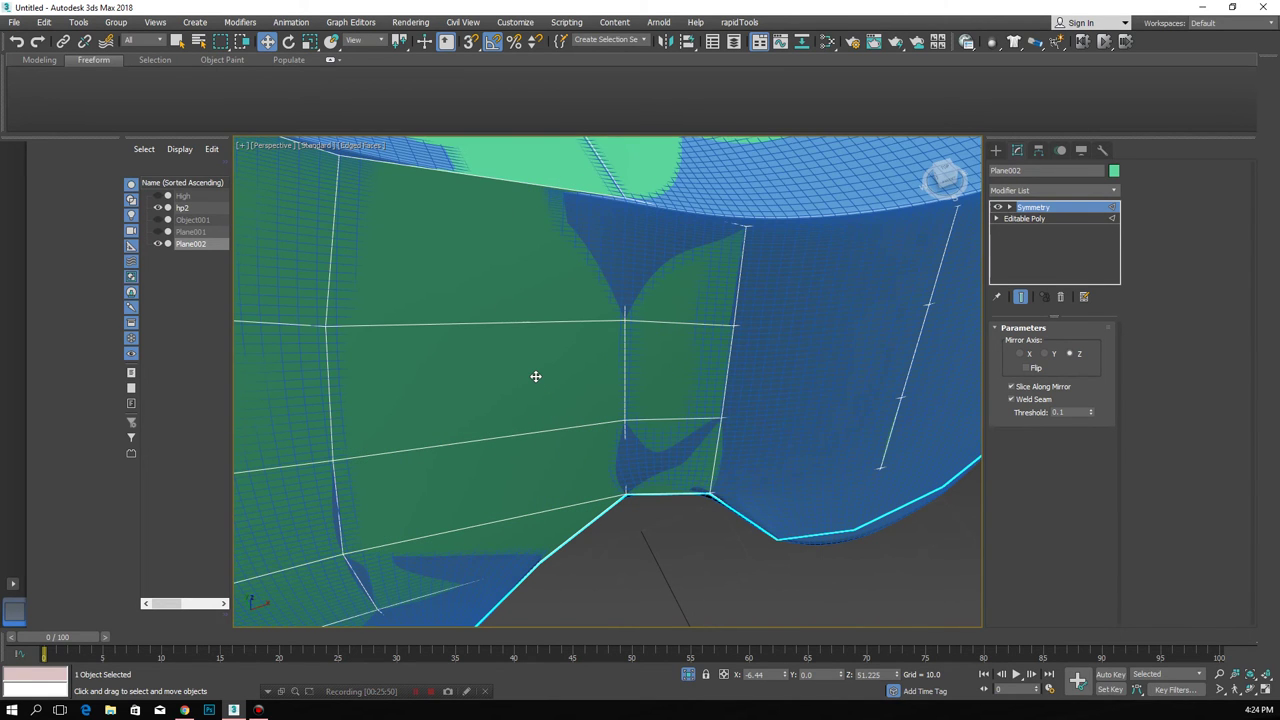
pyautogui.scroll(-5, 535, 376)
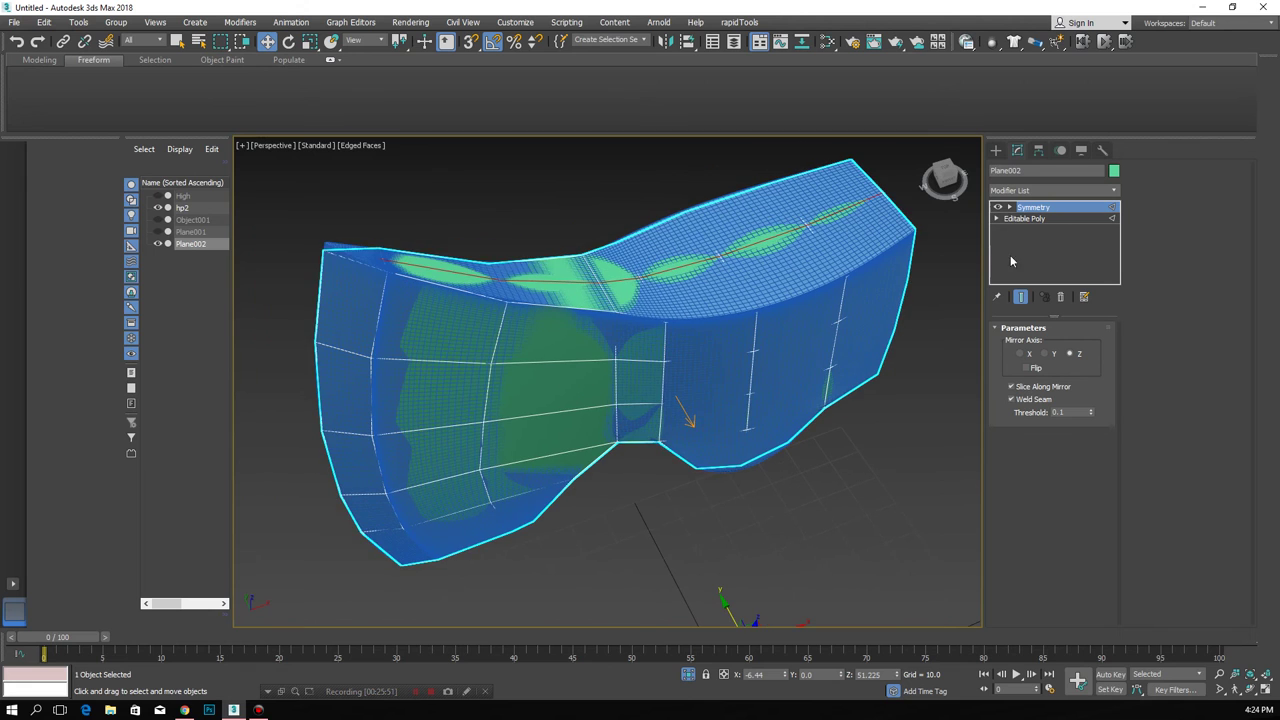
pyautogui.click(1038, 220)
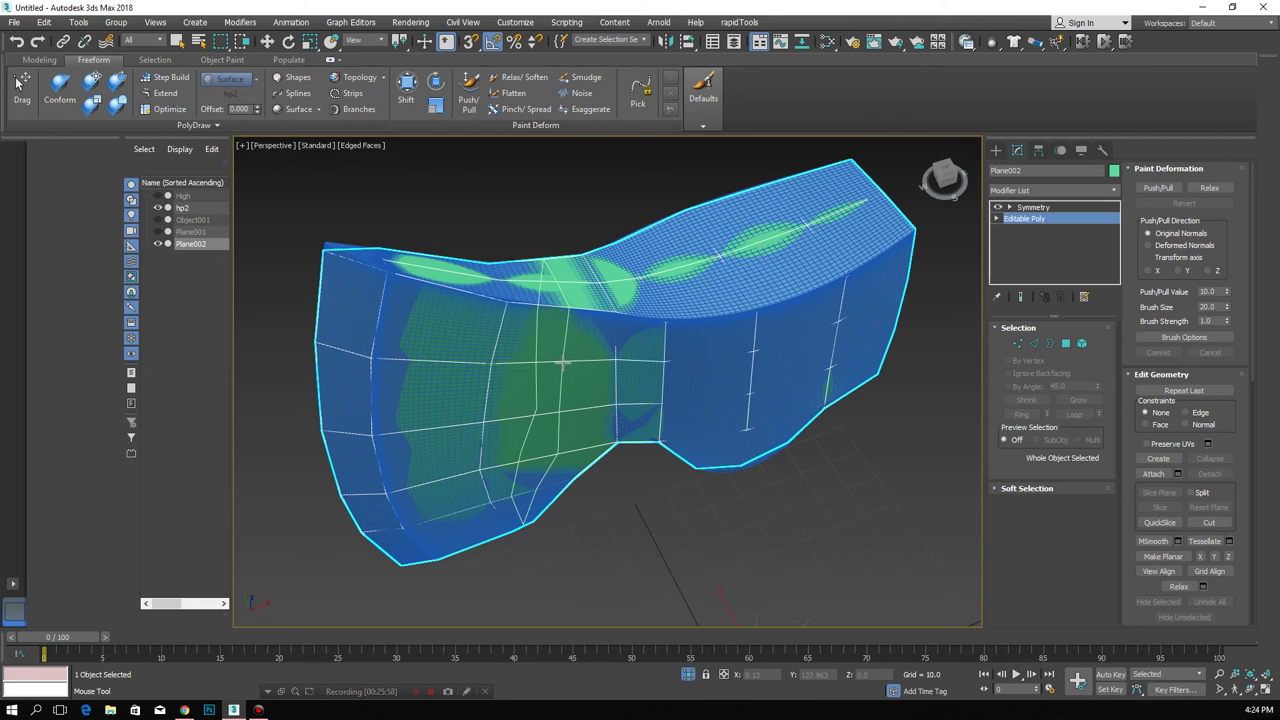
# - Conform the lower part of Plane002's mirrored mesh onto hp2 with the Conform brush
pyautogui.rightClick(590, 392)
pyautogui.keyDown('alt'); pyautogui.moveTo(614, 380); pyautogui.dragTo(606, 384, button='middle'); pyautogui.keyUp('alt')
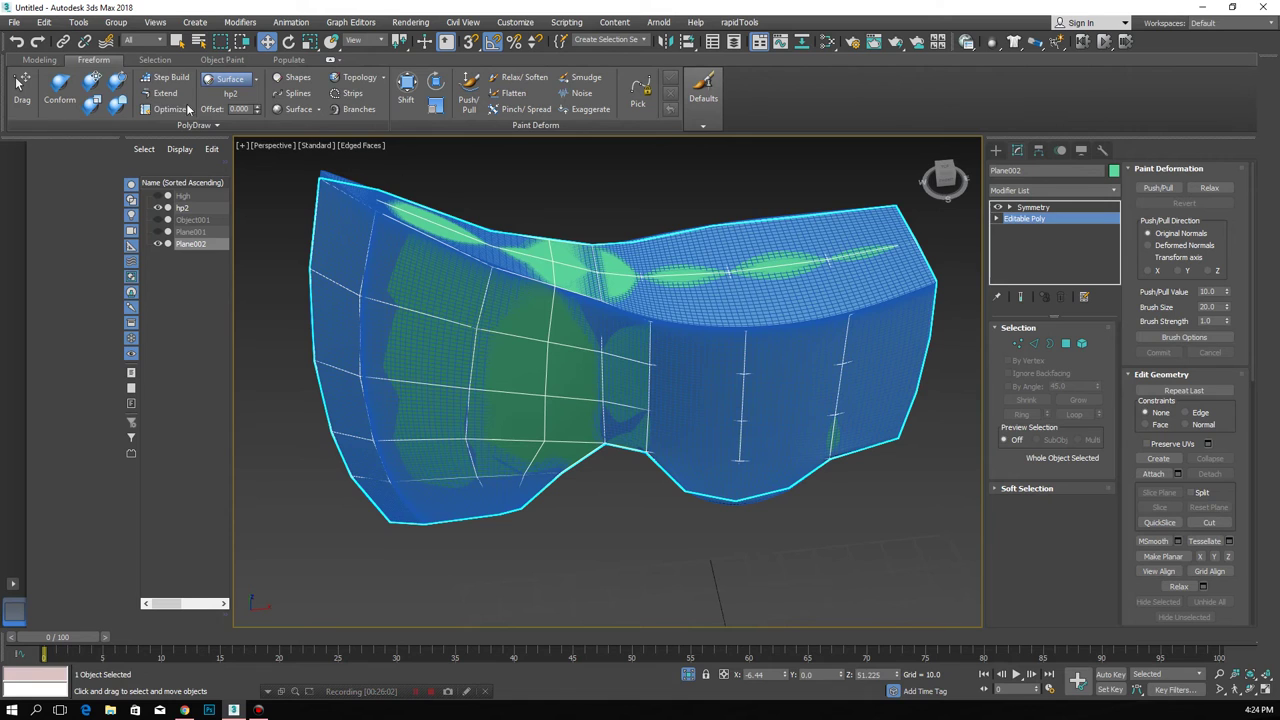
pyautogui.click(59, 88)
pyautogui.moveTo(539, 387)
pyautogui.mouseDown()
pyautogui.moveTo(530, 460)
pyautogui.moveTo(485, 305)
pyautogui.moveTo(396, 258)
pyautogui.moveTo(842, 334)
pyautogui.moveTo(399, 234)
pyautogui.moveTo(669, 257)
pyautogui.moveTo(337, 186)
pyautogui.moveTo(350, 209)
pyautogui.mouseUp()
pyautogui.moveTo(955, 283)
pyautogui.mouseDown()
pyautogui.moveTo(530, 490)
pyautogui.moveTo(712, 433)
pyautogui.mouseUp()
pyautogui.rightClick(760, 340)
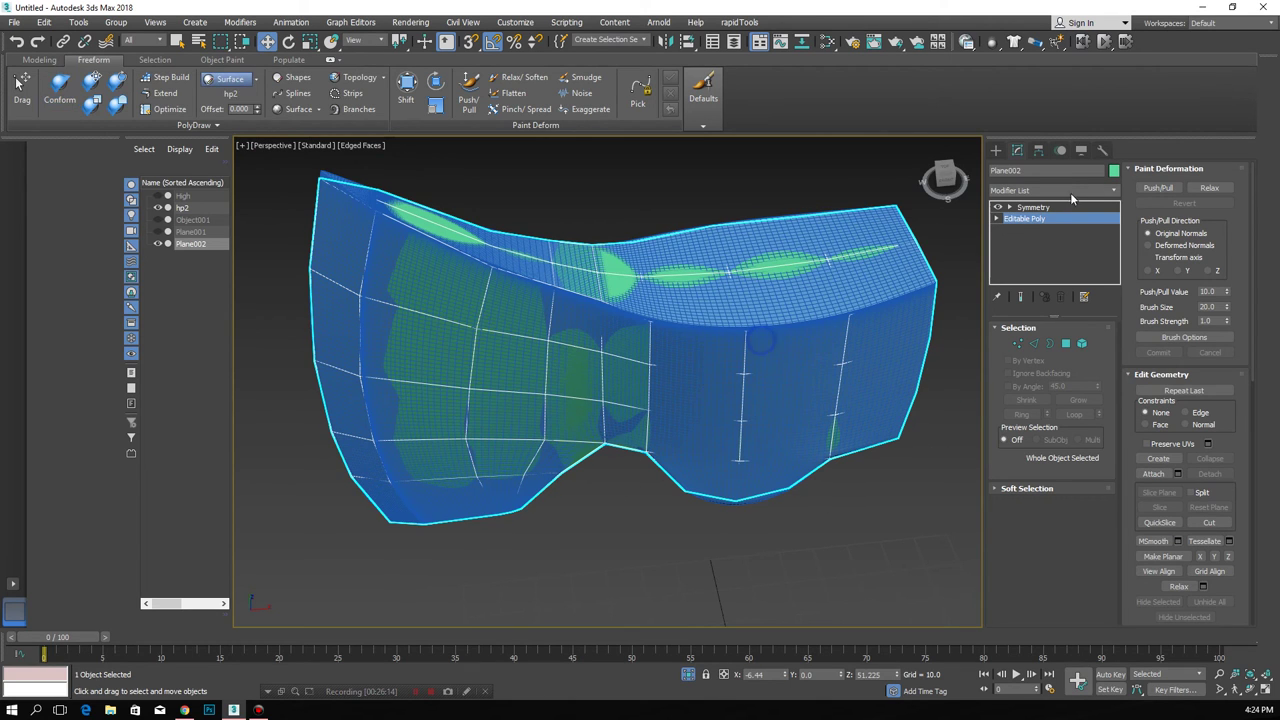
# - Collapse the Symmetry modifier by converting Plane002 to an Editable Poly
pyautogui.click(1048, 213)
pyautogui.scroll(2, 556, 268)
pyautogui.rightClick(636, 283)
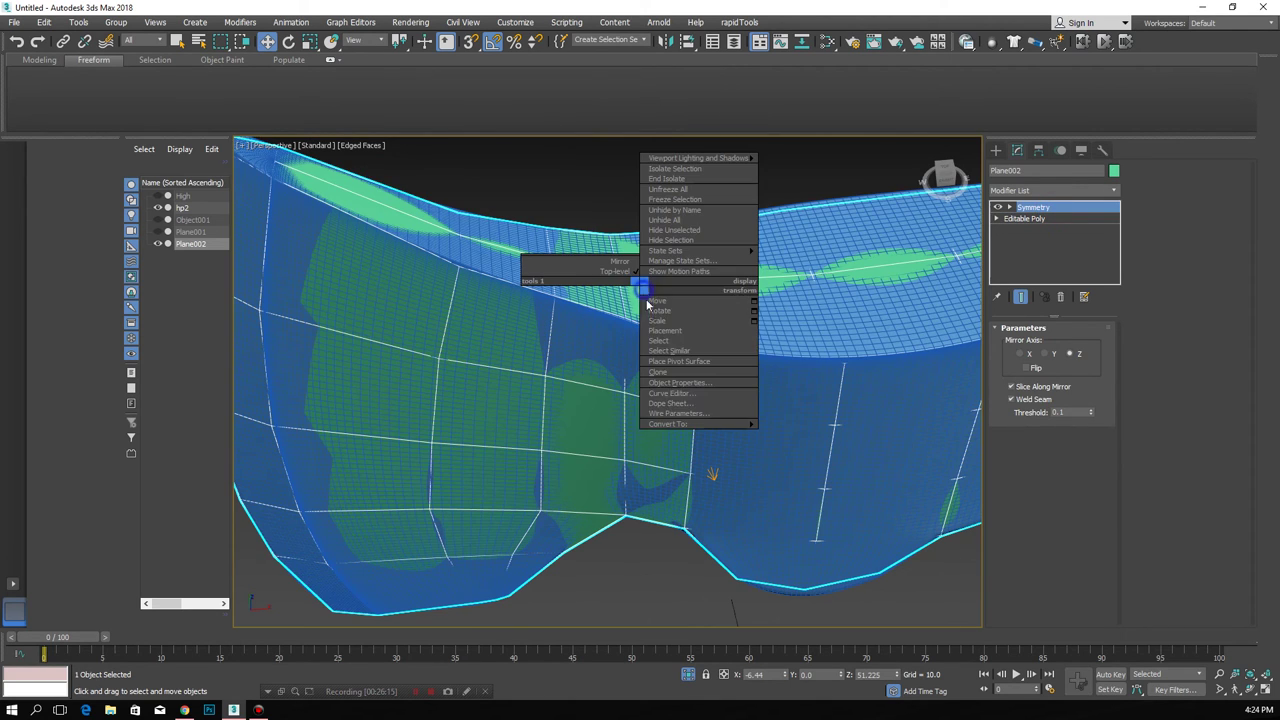
pyautogui.click(590, 434)
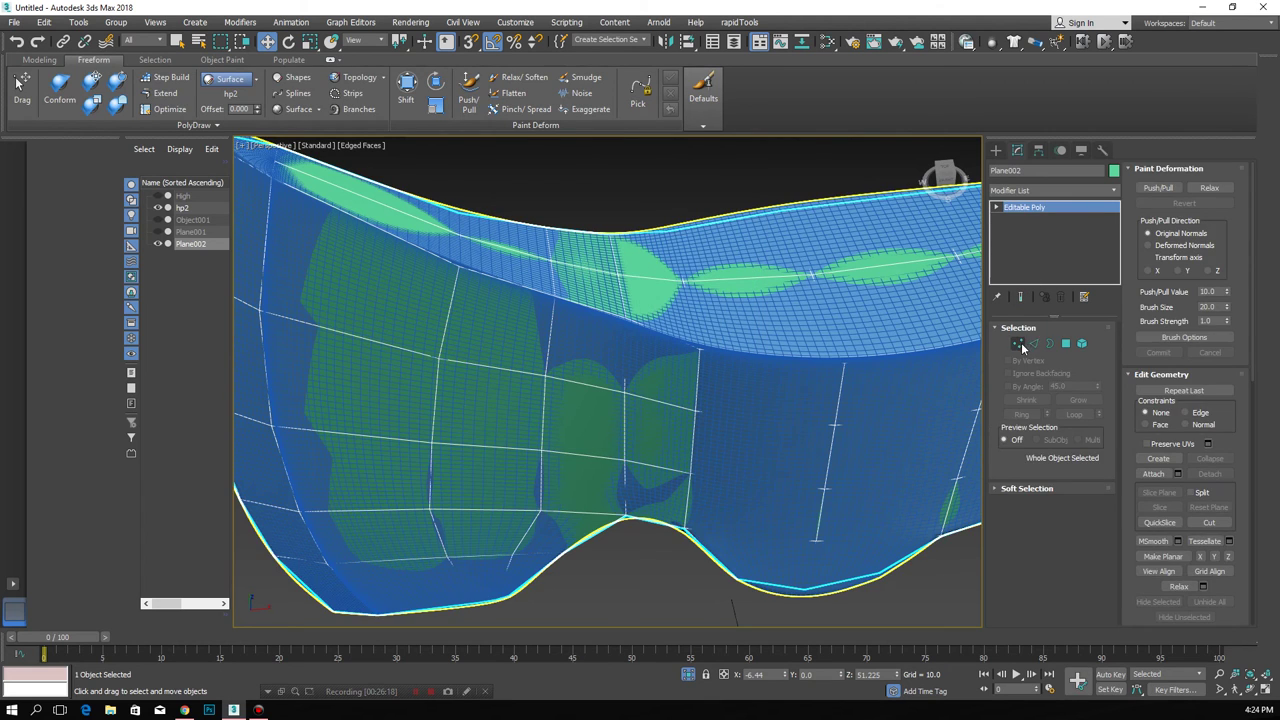
# - Return to the top object level and orbit to review the collapsed axe-head mesh
pyautogui.moveTo(305, 210); pyautogui.dragTo(467, 265, button='middle')
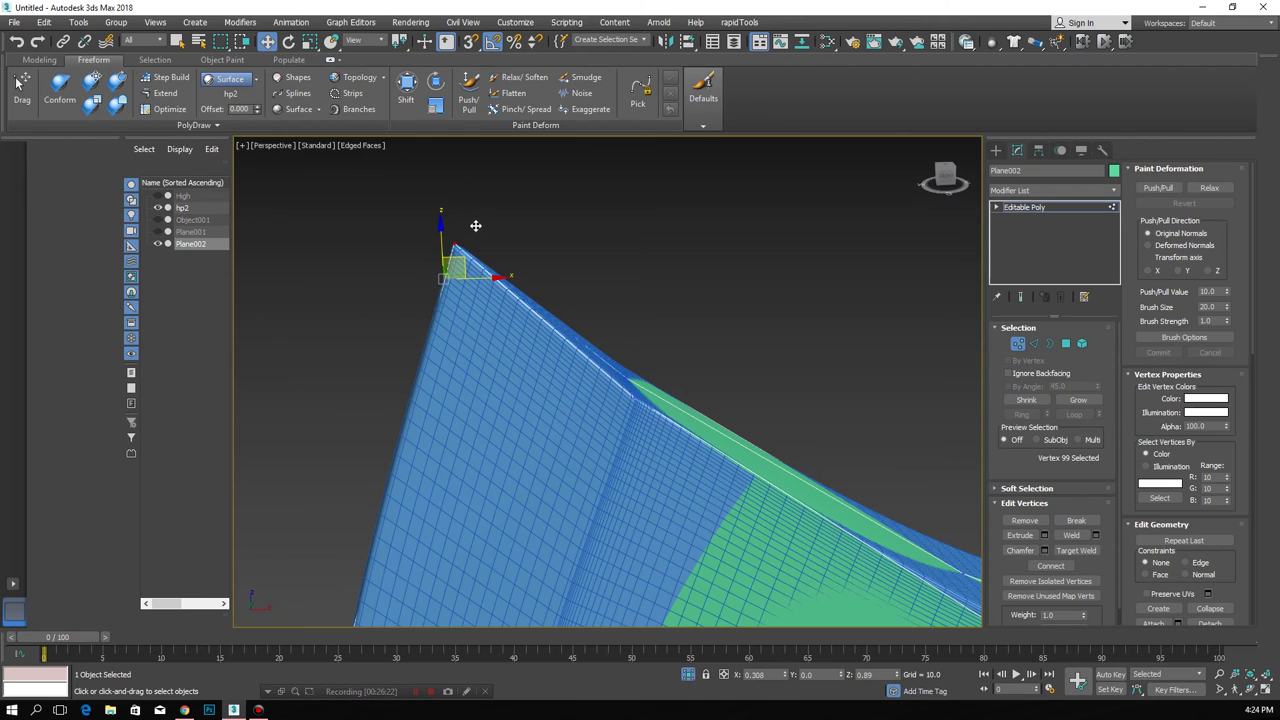
pyautogui.moveTo(475, 225)
pyautogui.keyDown('alt'); pyautogui.mouseDown(button='middle')
pyautogui.moveTo(514, 277)
pyautogui.moveTo(628, 334)
pyautogui.moveTo(766, 323)
pyautogui.moveTo(742, 309)
pyautogui.moveTo(529, 330)
pyautogui.mouseUp(button='middle'); pyautogui.keyUp('alt')
pyautogui.scroll(-5, 514, 286)
pyautogui.scroll(2, 610, 340)
pyautogui.scroll(3, 700, 360)
pyautogui.click(1017, 344)
pyautogui.scroll(-5, 668, 354)
pyautogui.moveTo(668, 354)
pyautogui.keyDown('alt'); pyautogui.mouseDown(button='middle')
pyautogui.moveTo(662, 472)
pyautogui.moveTo(687, 487)
pyautogui.mouseUp(button='middle'); pyautogui.keyUp('alt')
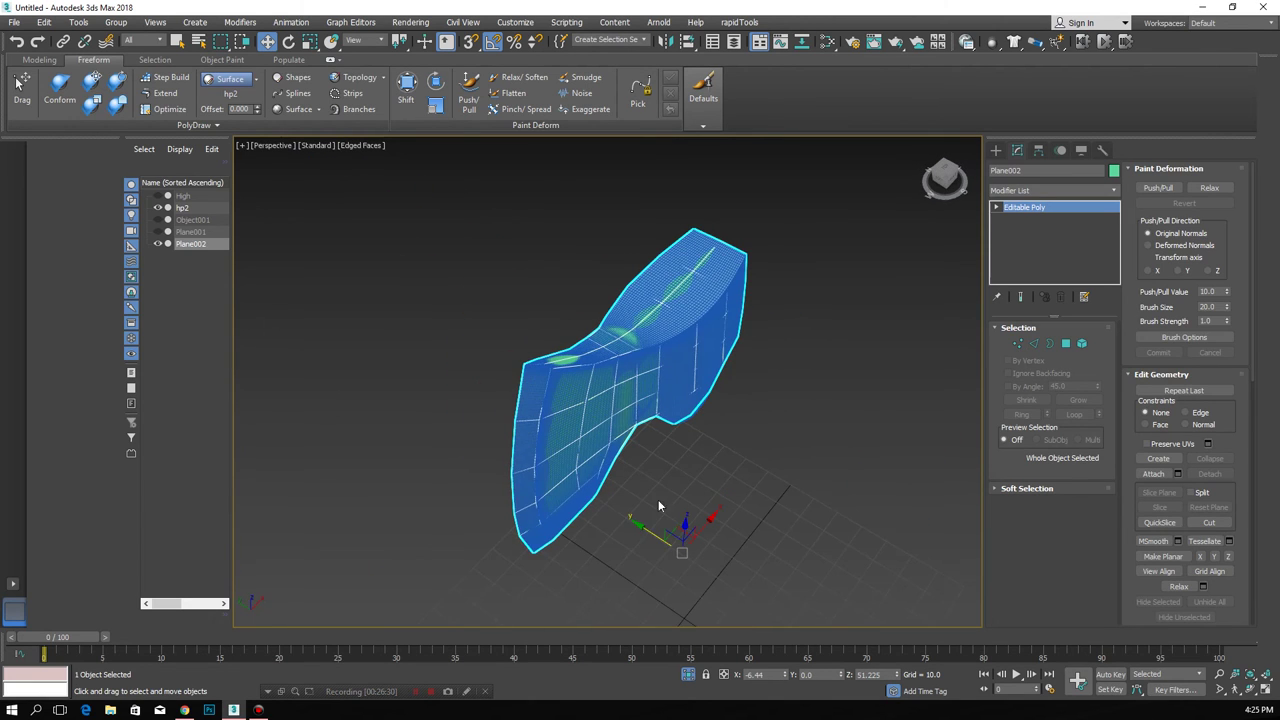
# - Finish conforming Plane002 over hp2, checking the head's thickness and underside
pyautogui.keyDown('shift'); pyautogui.moveTo(643, 526); pyautogui.dragTo(734, 528); pyautogui.keyUp('shift')
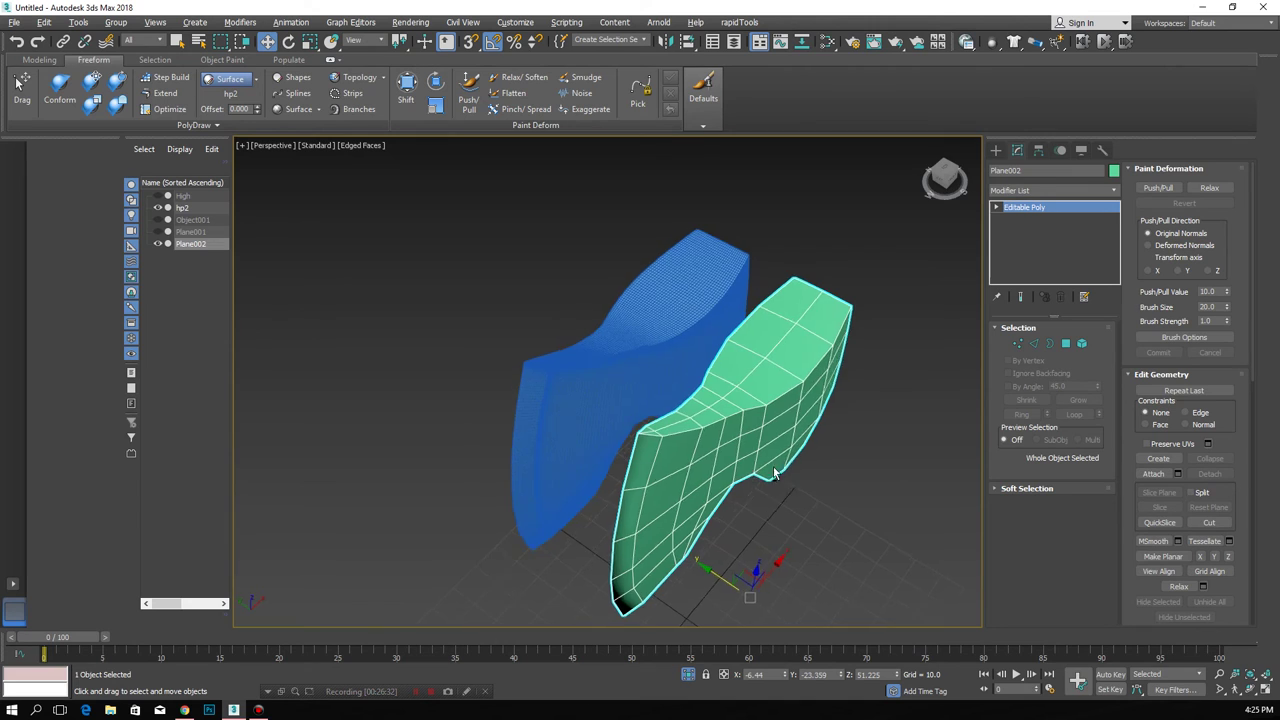
pyautogui.keyDown('alt'); pyautogui.moveTo(783, 473); pyautogui.dragTo(738, 442, button='middle'); pyautogui.keyUp('alt')
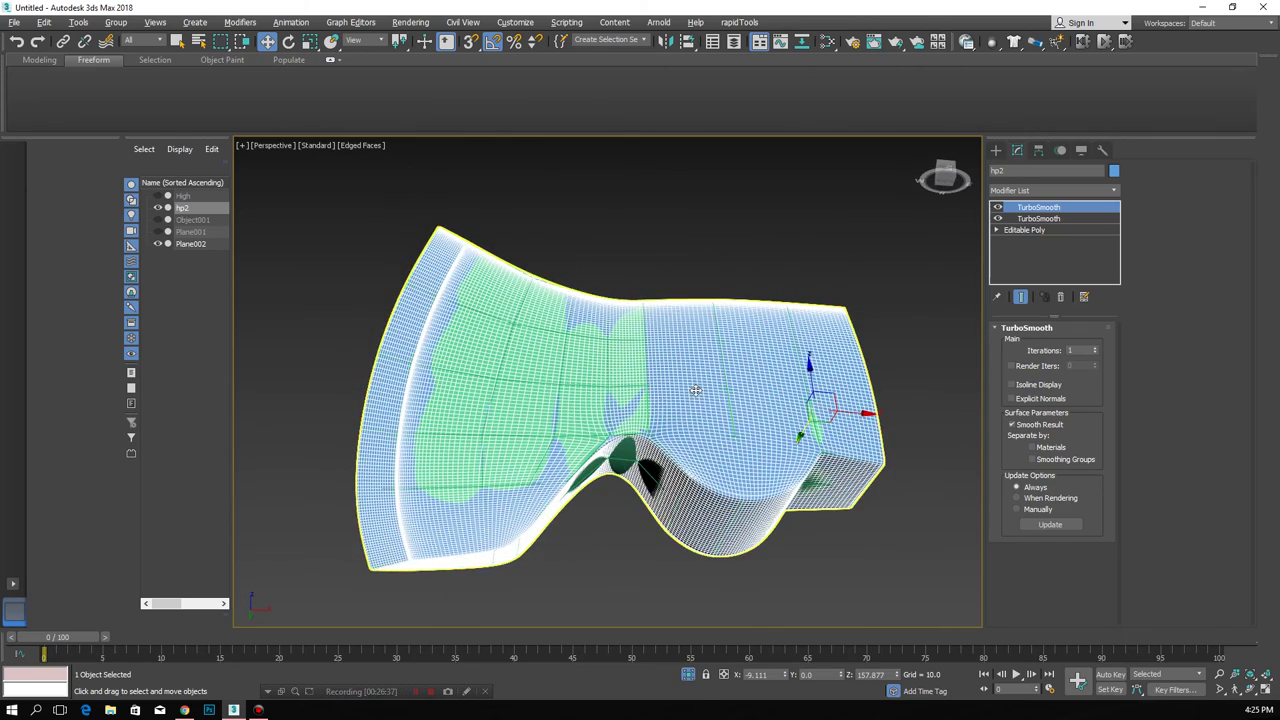
pyautogui.moveTo(666, 485); pyautogui.dragTo(738, 537)
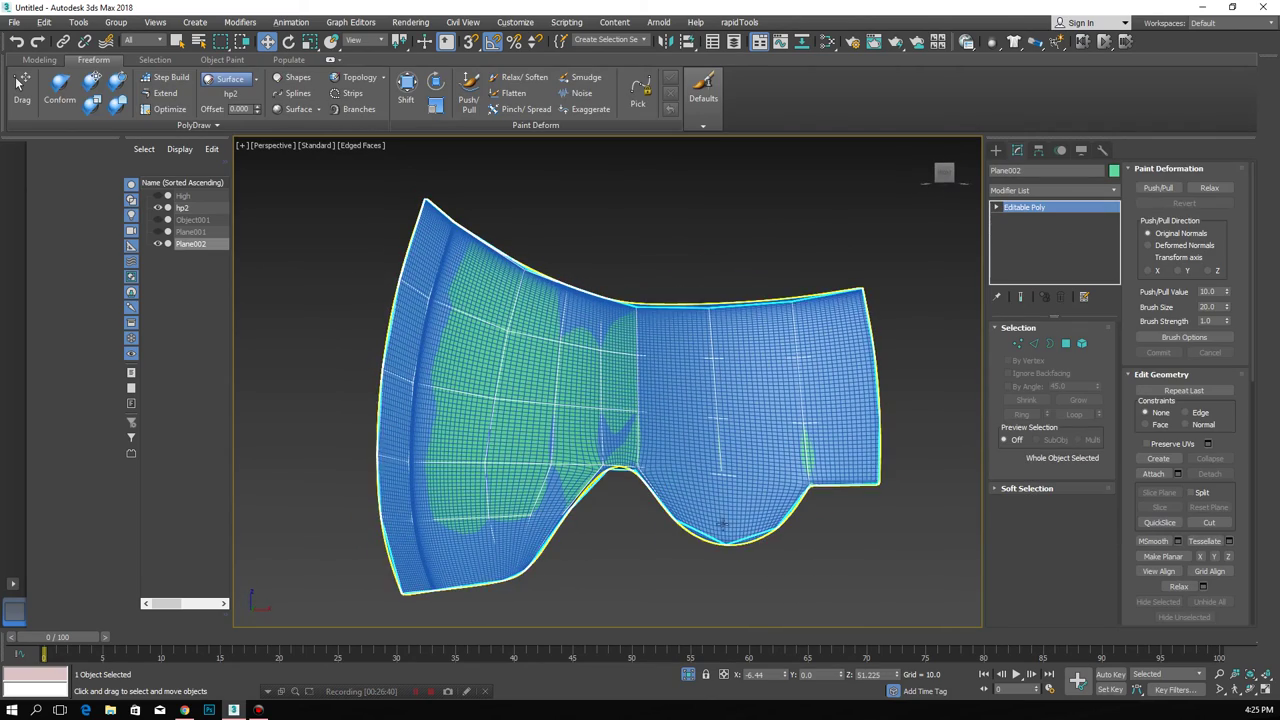
pyautogui.scroll(2, 740, 535)
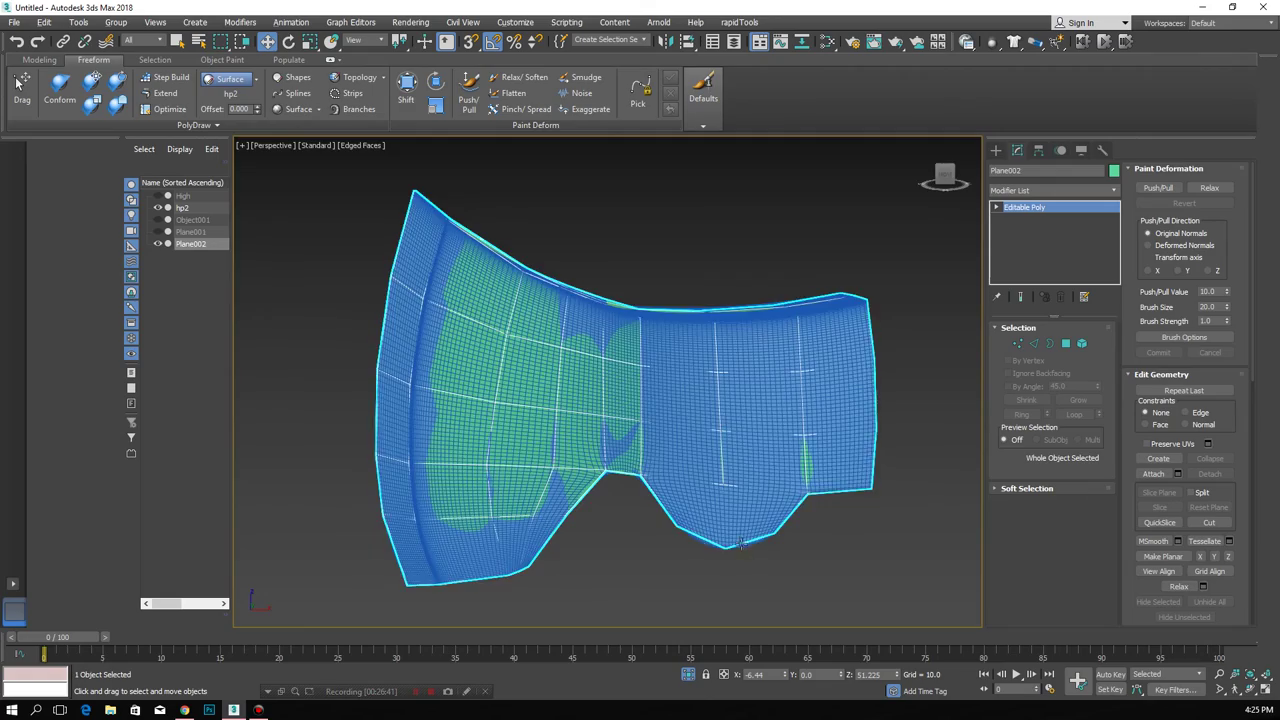
pyautogui.scroll(2, 745, 530)
pyautogui.scroll(3, 760, 512)
pyautogui.keyDown('alt'); pyautogui.moveTo(762, 510); pyautogui.dragTo(754, 485, button='middle'); pyautogui.keyUp('alt')
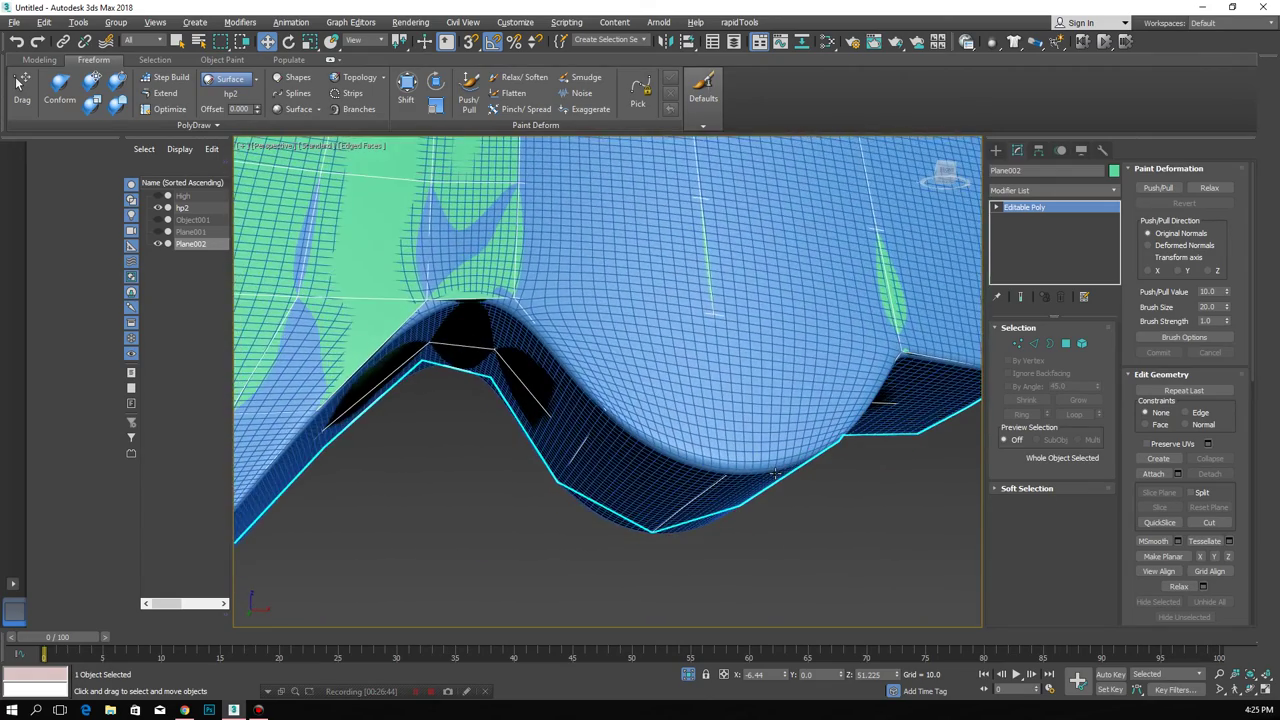
pyautogui.scroll(-5, 778, 511)
pyautogui.moveTo(778, 511)
pyautogui.keyDown('alt'); pyautogui.mouseDown(button='middle')
pyautogui.moveTo(758, 488)
pyautogui.moveTo(775, 478)
pyautogui.mouseUp(button='middle'); pyautogui.keyUp('alt')
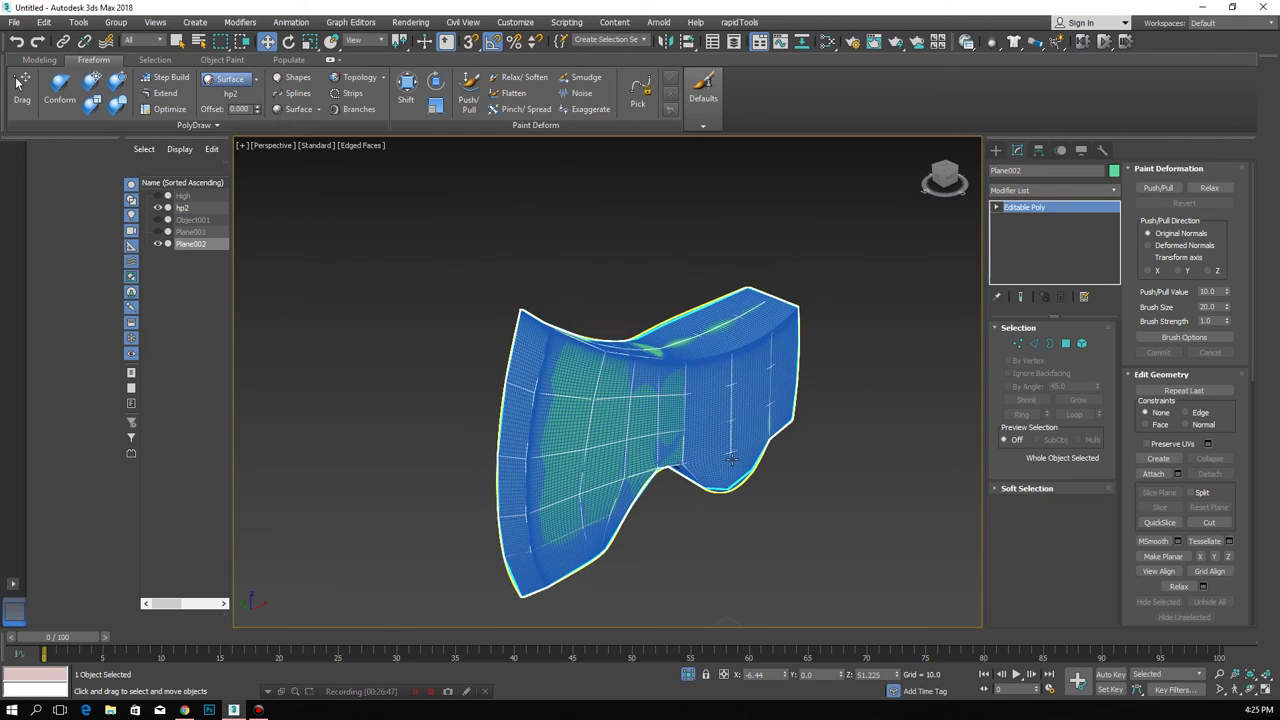
# - Inspect Plane002's polygons in Polygon mode, confirming smoothing group 1, then exit sub-object mode
pyautogui.click(1065, 344)
pyautogui.keyDown('alt'); pyautogui.moveTo(702, 410); pyautogui.dragTo(684, 409, button='middle'); pyautogui.keyUp('alt')
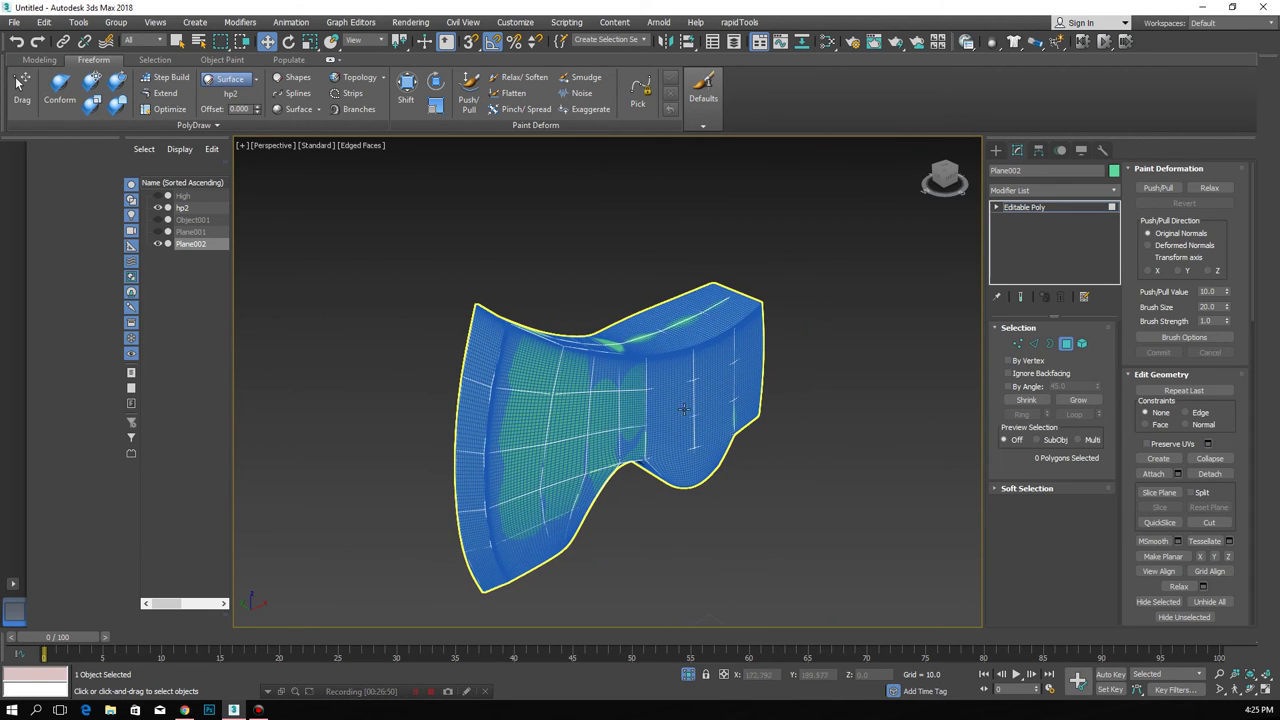
pyautogui.scroll(-3, 1190, 440)
pyautogui.scroll(-3, 1180, 440)
pyautogui.scroll(-3, 1160, 520)
pyautogui.scroll(-3, 1157, 526)
pyautogui.scroll(-3, 1159, 529)
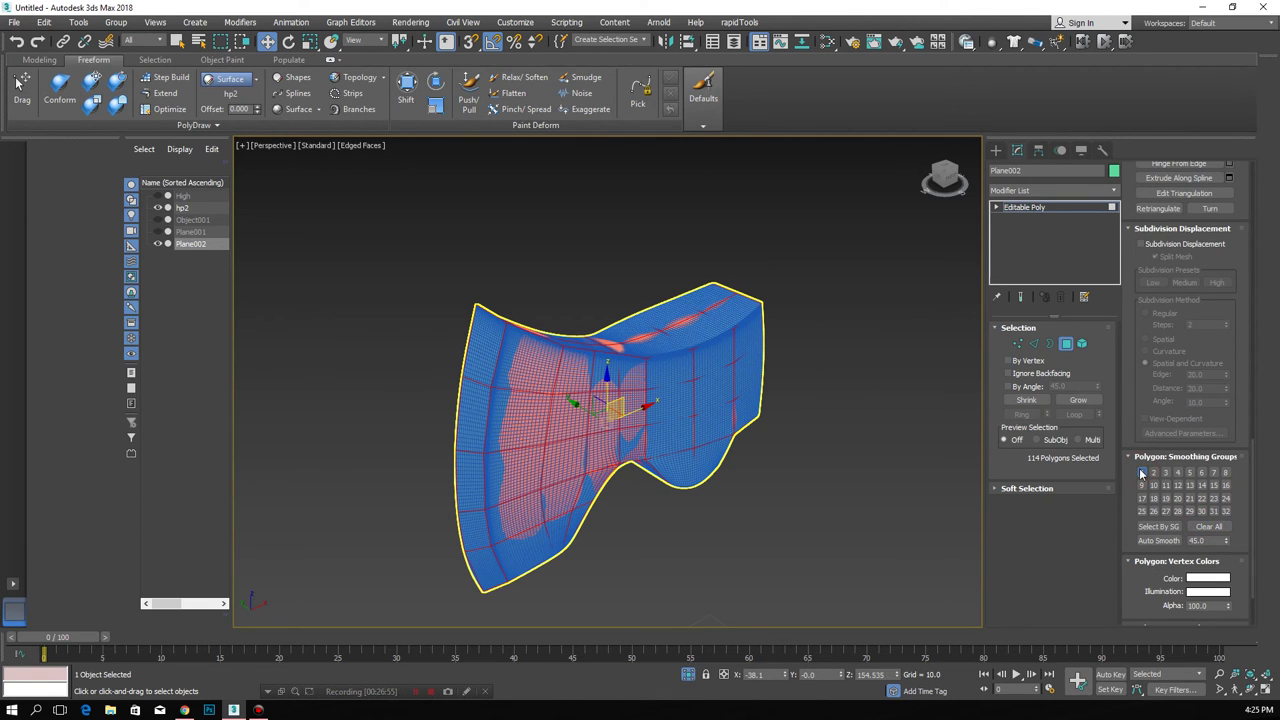
pyautogui.click(1066, 343)
# - Select hp2 and Plane002 together
pyautogui.hotkey('ctrl', 't')
pyautogui.click(703, 456)
pyautogui.keyDown('ctrl'); pyautogui.click(619, 412); pyautogui.keyUp('ctrl')
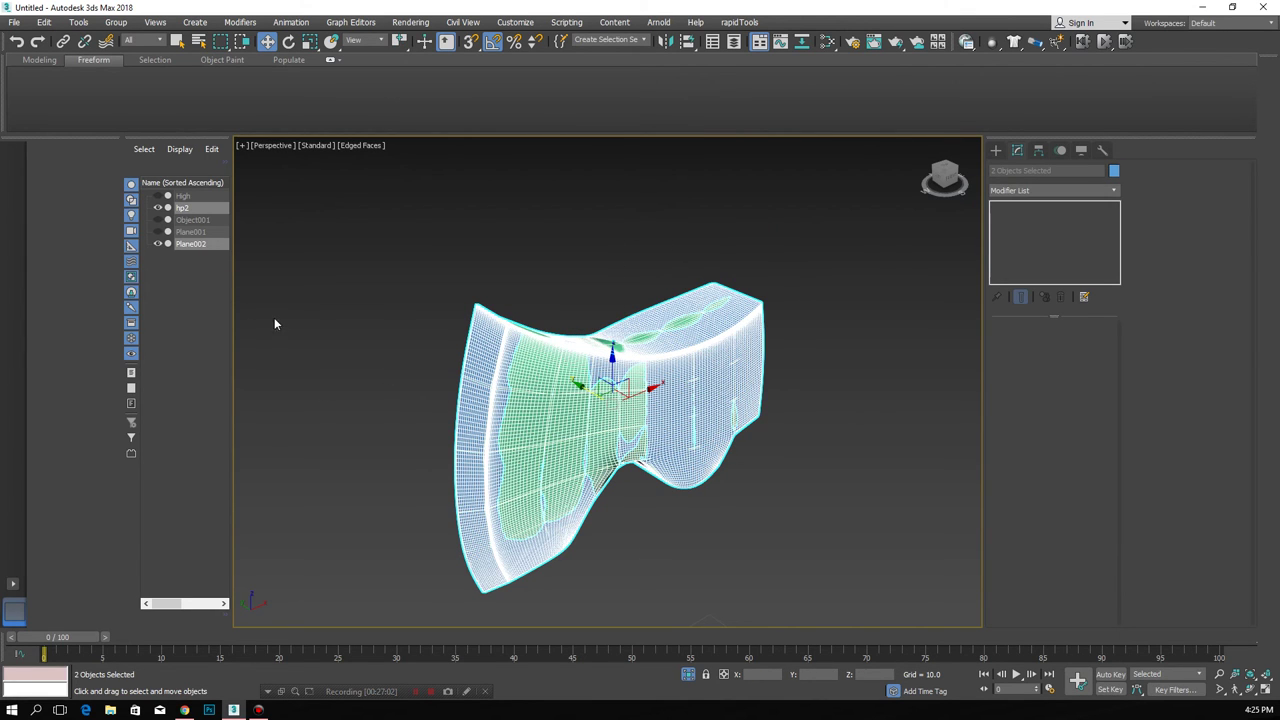
# - Isolate the handles High and Object001, then select Object001 alone
pyautogui.click(688, 676)
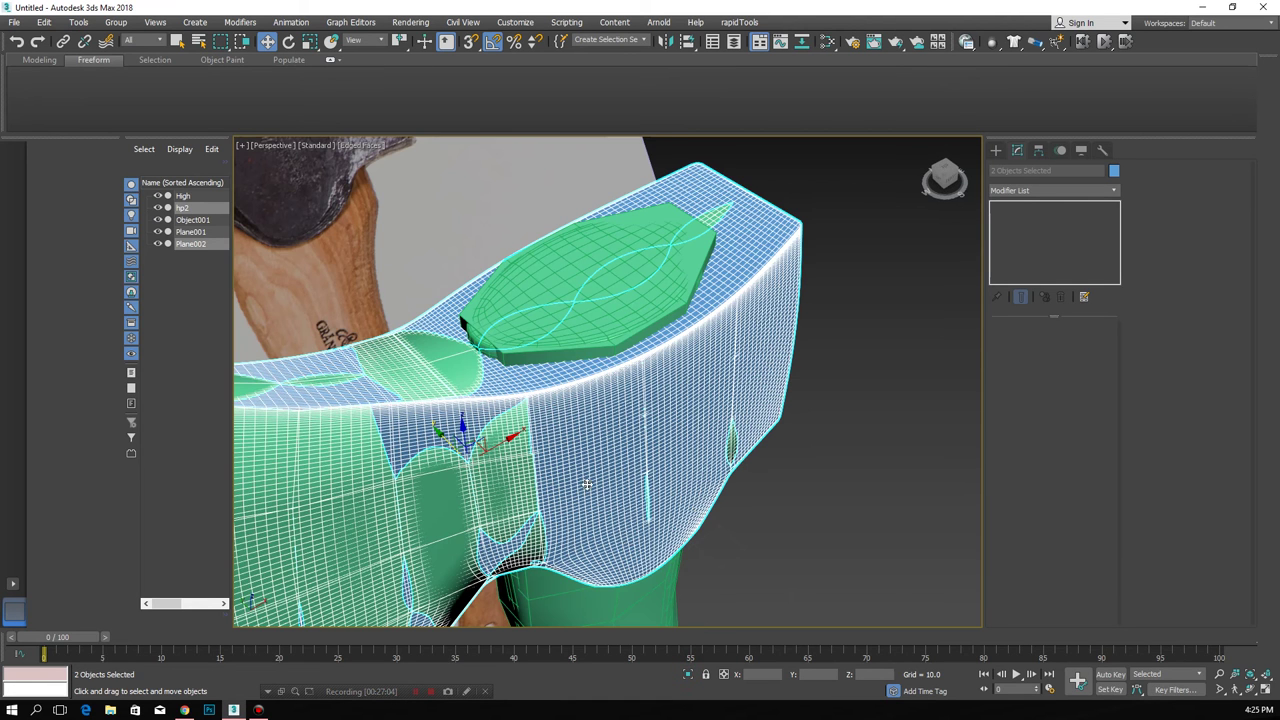
pyautogui.click(581, 362)
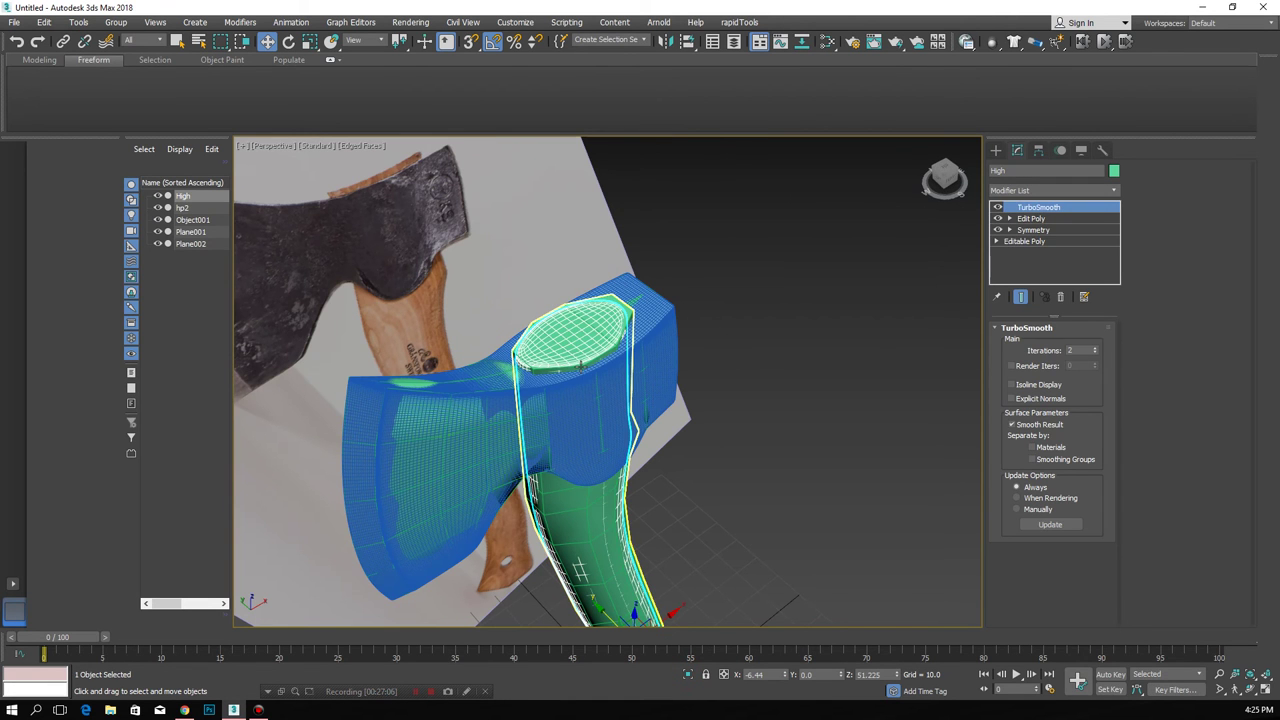
pyautogui.keyDown('ctrl'); pyautogui.click(580, 365); pyautogui.keyUp('ctrl')
pyautogui.click(688, 676)
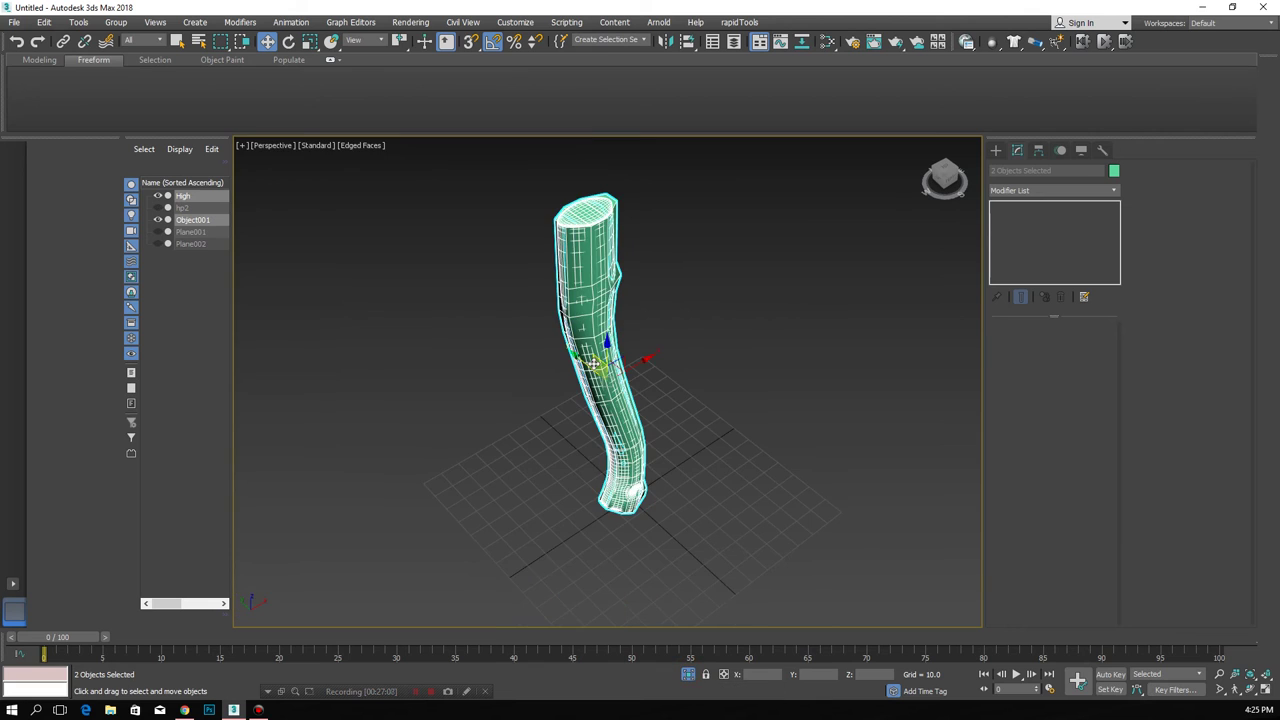
pyautogui.click(607, 257)
pyautogui.keyDown('alt'); pyautogui.moveTo(647, 279); pyautogui.dragTo(578, 399, button='middle'); pyautogui.keyUp('alt')
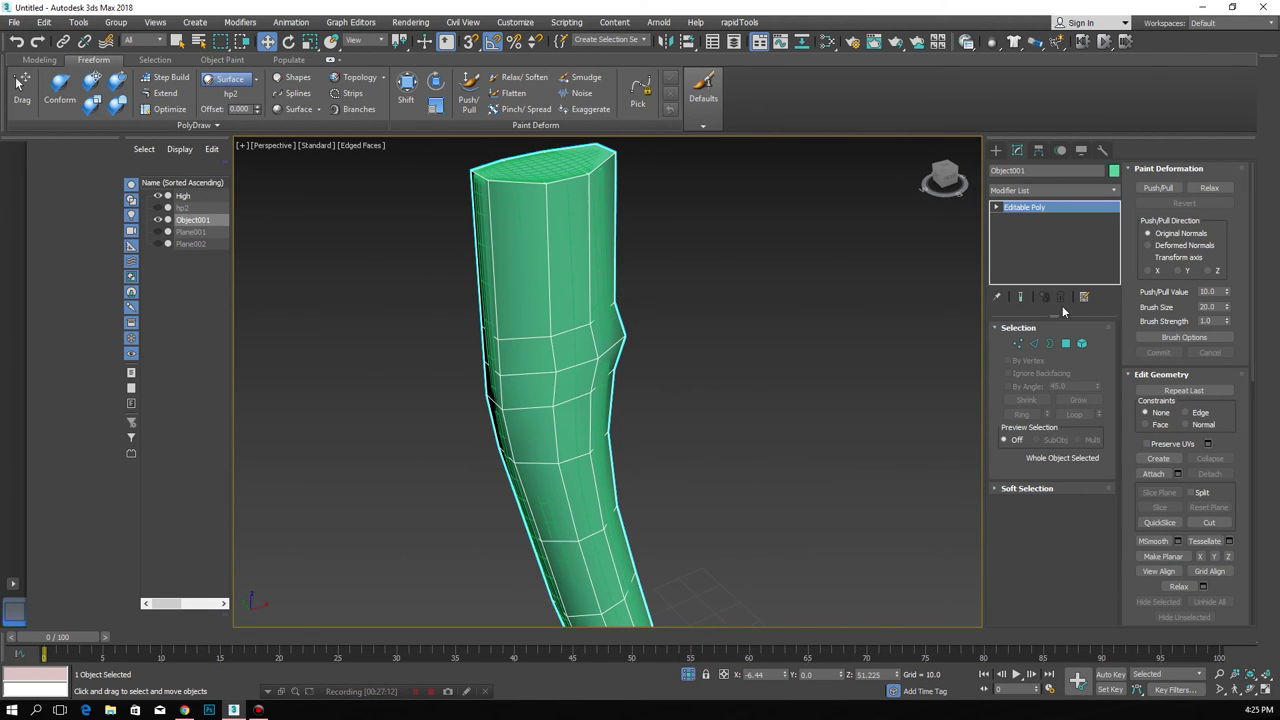
pyautogui.click(257, 83)
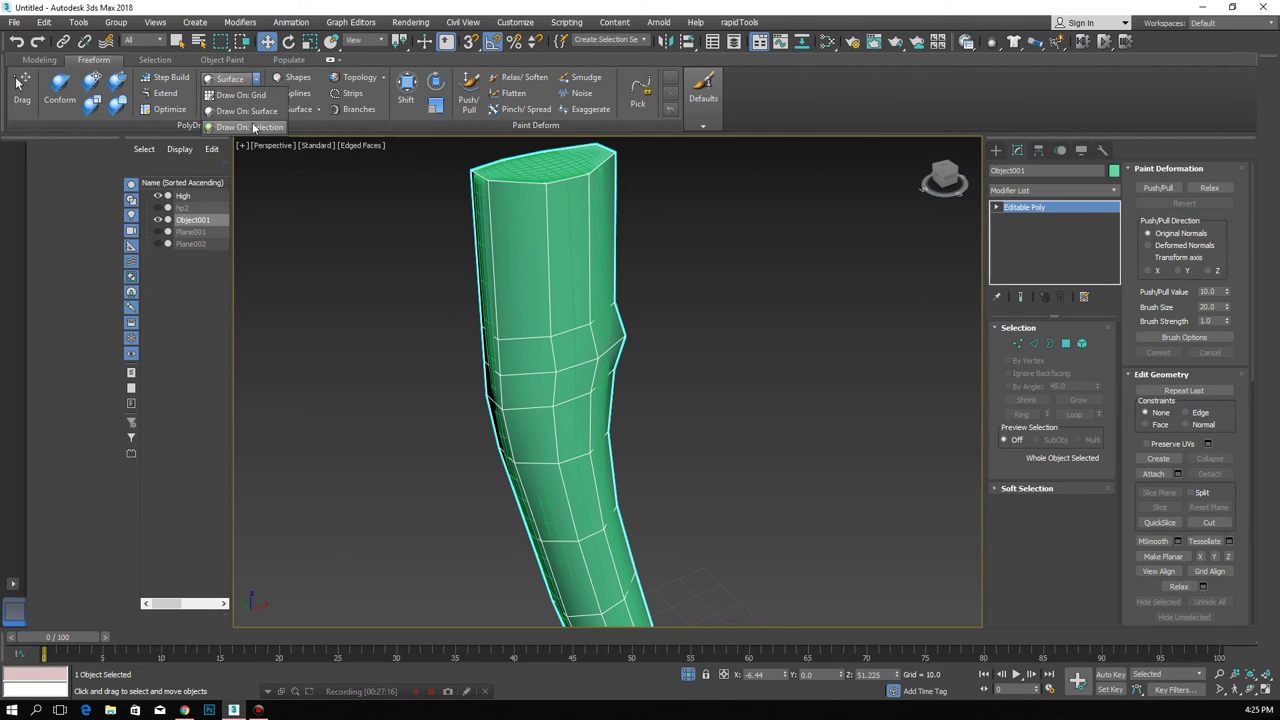
# - Set Freeform to draw on the surface of High and enable the Conform brush
pyautogui.click(253, 113)
pyautogui.click(238, 95)
pyautogui.click(545, 171)
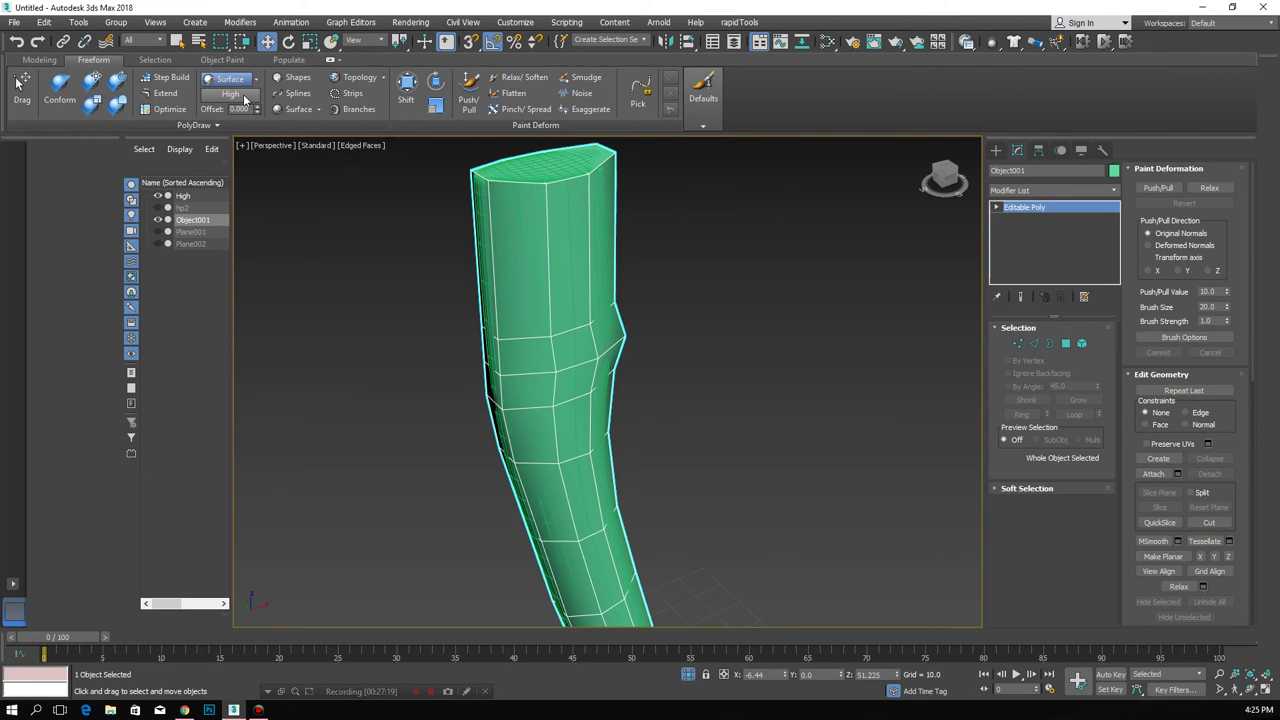
pyautogui.click(63, 88)
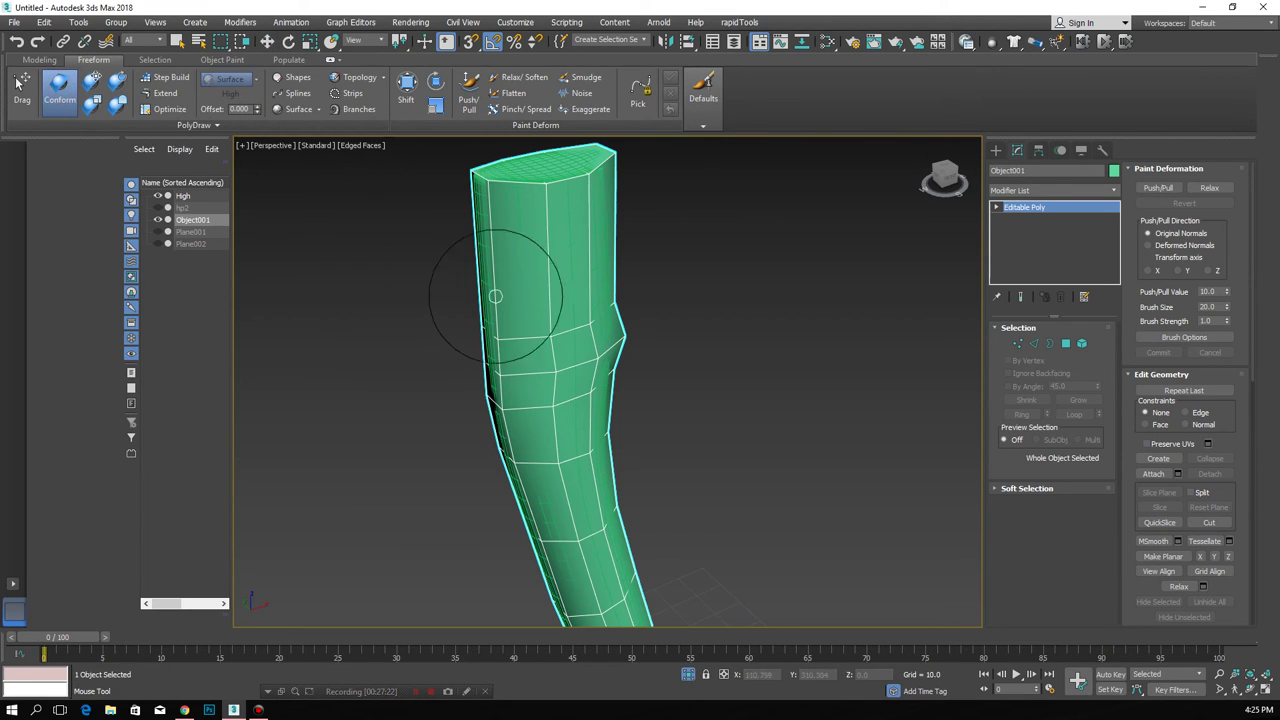
# - Conform Object001's upper sides onto High, flattening the bump and smoothing the notch
pyautogui.moveTo(542, 307)
pyautogui.mouseDown()
pyautogui.moveTo(503, 400)
pyautogui.moveTo(609, 386)
pyautogui.moveTo(529, 394)
pyautogui.moveTo(525, 252)
pyautogui.mouseUp()
pyautogui.moveTo(650, 200)
pyautogui.keyDown('alt'); pyautogui.mouseDown(button='middle')
pyautogui.moveTo(627, 268)
pyautogui.moveTo(577, 226)
pyautogui.mouseUp(button='middle'); pyautogui.keyUp('alt')
pyautogui.moveTo(577, 226)
pyautogui.mouseDown()
pyautogui.moveTo(608, 309)
pyautogui.moveTo(509, 342)
pyautogui.mouseUp()
pyautogui.keyDown('alt'); pyautogui.moveTo(509, 342); pyautogui.dragTo(551, 294, button='middle'); pyautogui.keyUp('alt')
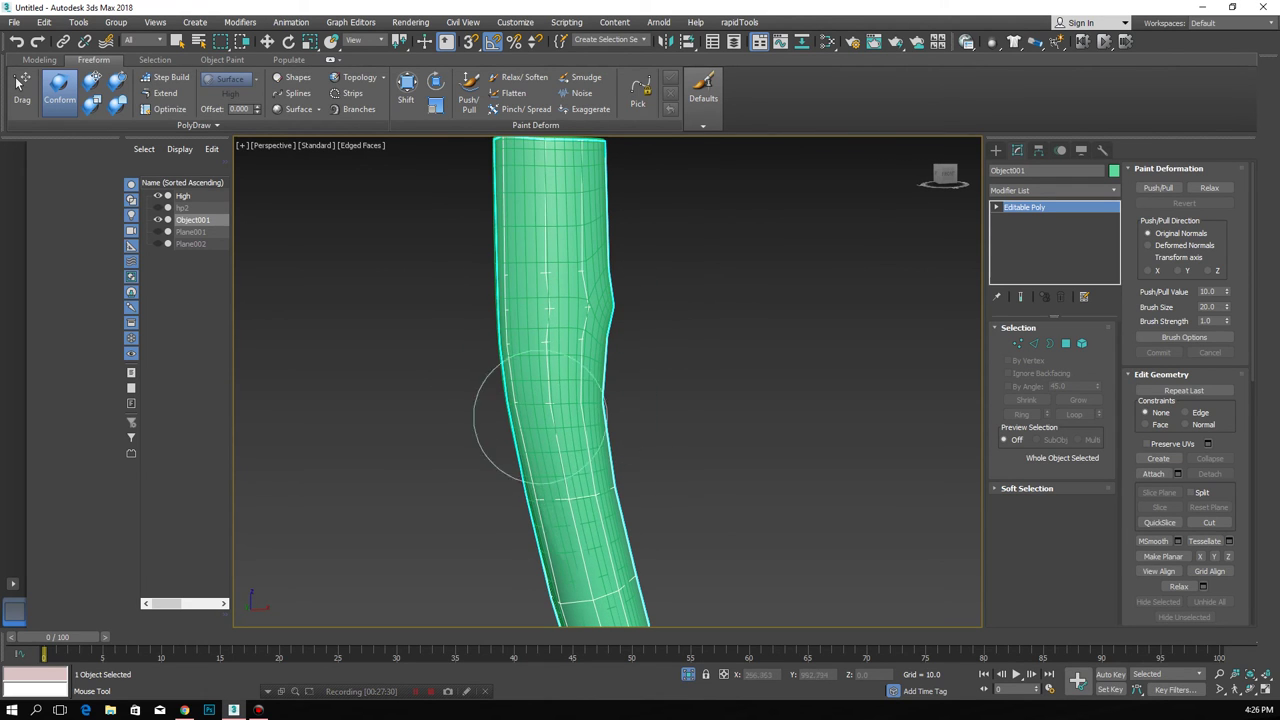
# - Conform the handle's bend, bottom and foot, orbiting to check its shape
pyautogui.moveTo(543, 486)
pyautogui.keyDown('alt'); pyautogui.mouseDown(button='middle')
pyautogui.moveTo(557, 528)
pyautogui.moveTo(490, 474)
pyautogui.mouseUp(button='middle'); pyautogui.keyUp('alt')
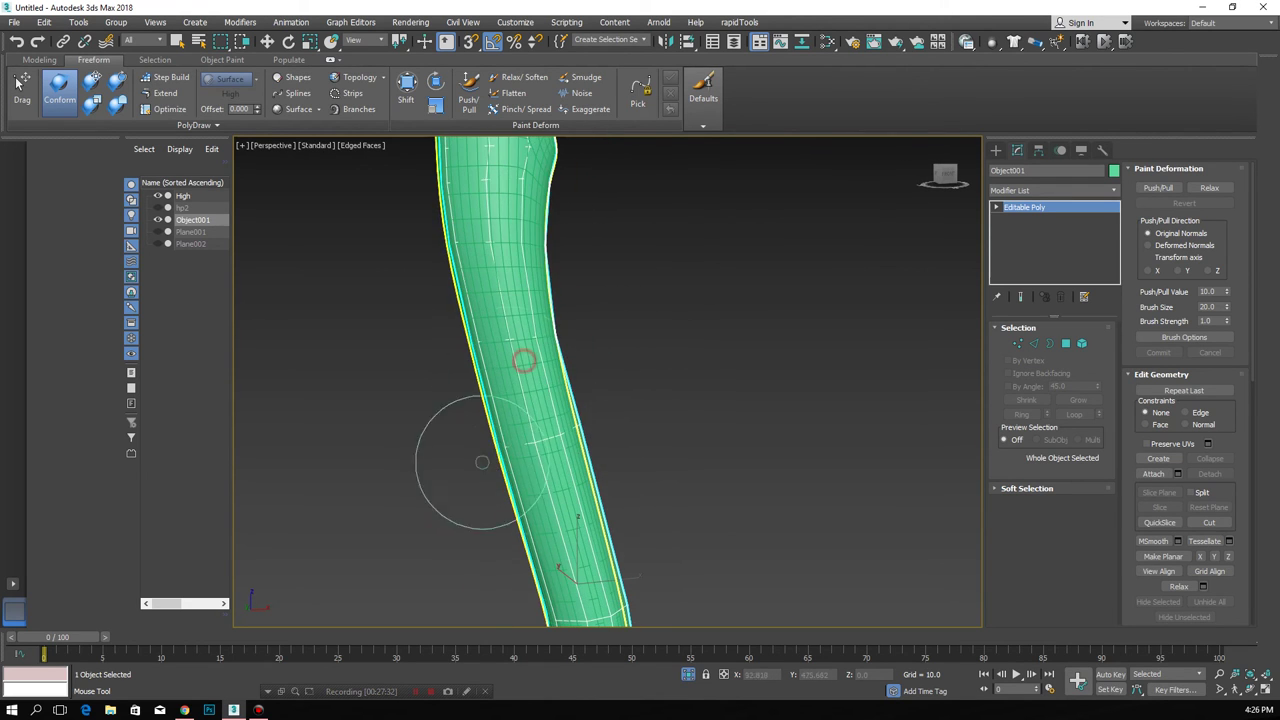
pyautogui.keyDown('alt'); pyautogui.moveTo(573, 578); pyautogui.dragTo(528, 428, button='middle'); pyautogui.keyUp('alt')
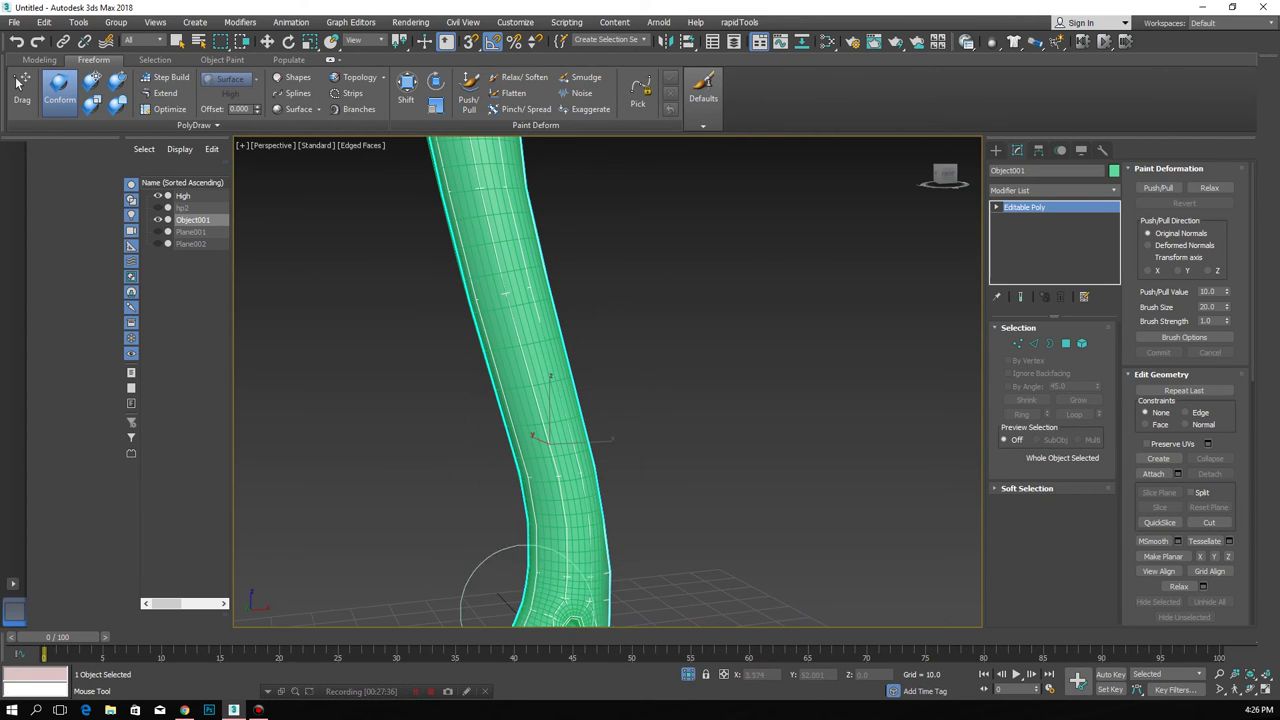
pyautogui.moveTo(566, 596)
pyautogui.keyDown('alt'); pyautogui.mouseDown(button='middle')
pyautogui.moveTo(557, 471)
pyautogui.moveTo(518, 526)
pyautogui.moveTo(529, 471)
pyautogui.moveTo(546, 470)
pyautogui.moveTo(490, 494)
pyautogui.mouseUp(button='middle'); pyautogui.keyUp('alt')
pyautogui.scroll(3, 543, 400)
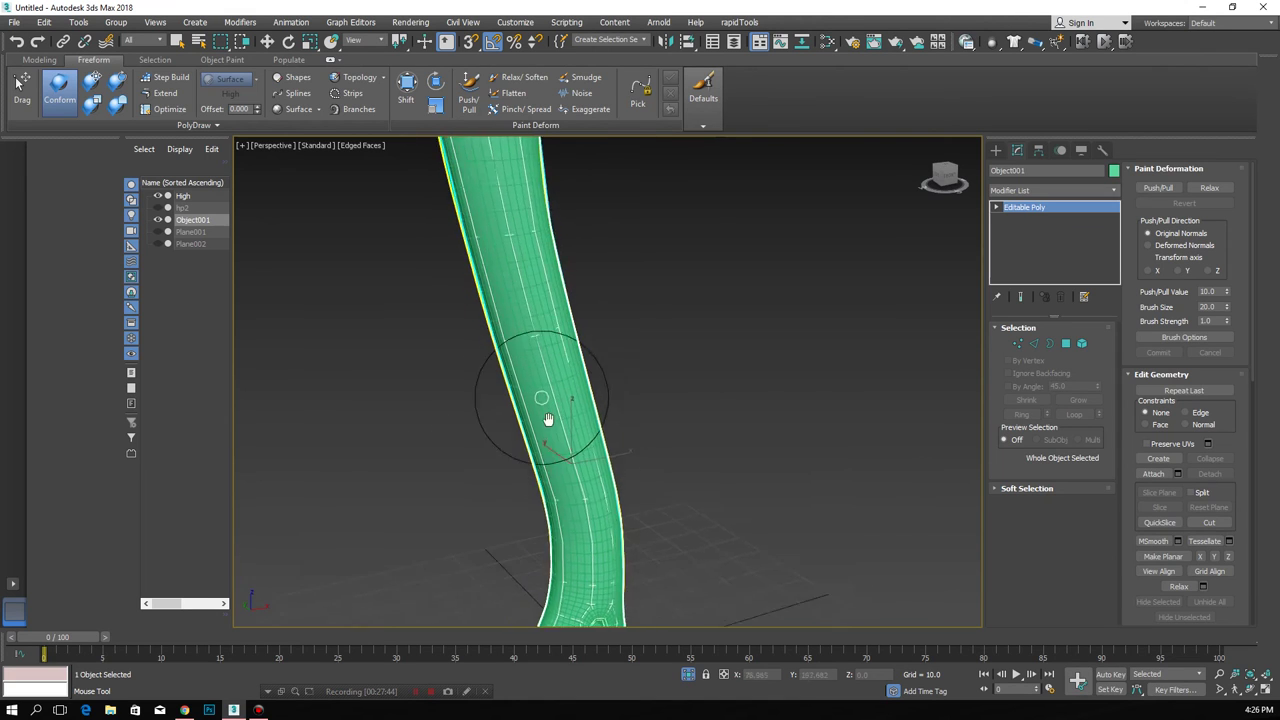
pyautogui.scroll(-5, 543, 543)
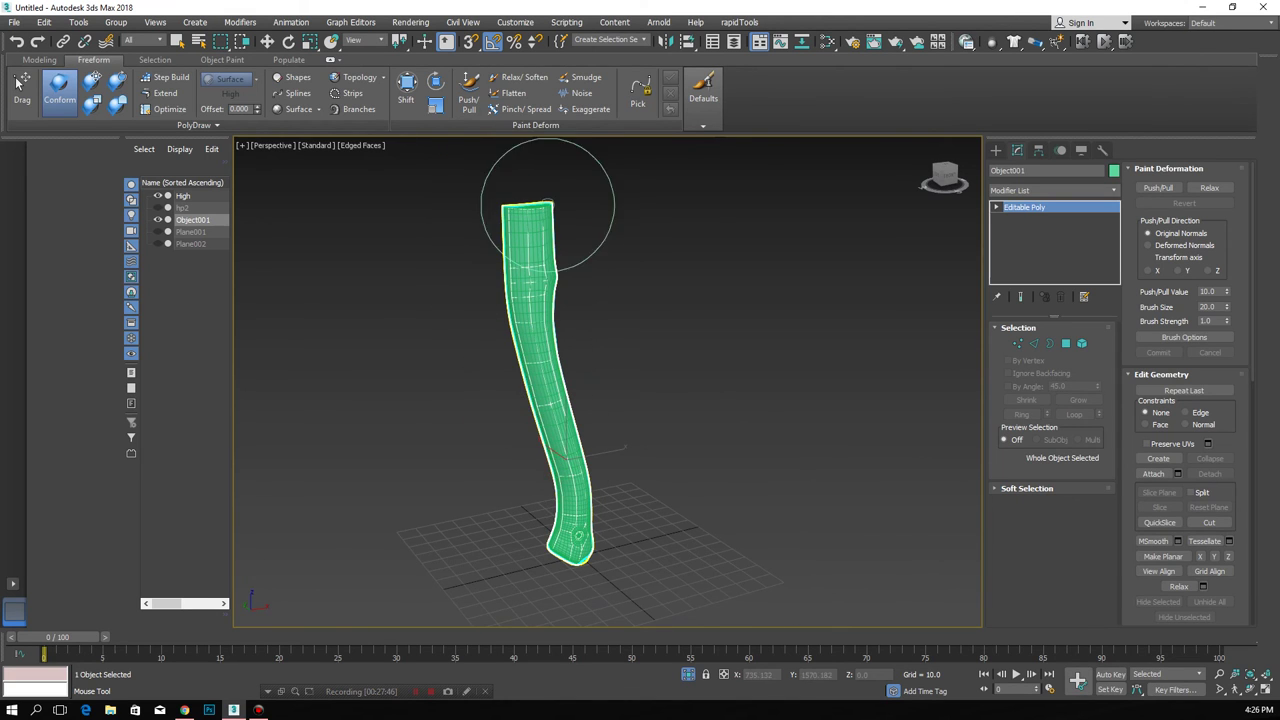
pyautogui.keyDown('alt'); pyautogui.moveTo(578, 537); pyautogui.dragTo(553, 528, button='middle'); pyautogui.keyUp('alt')
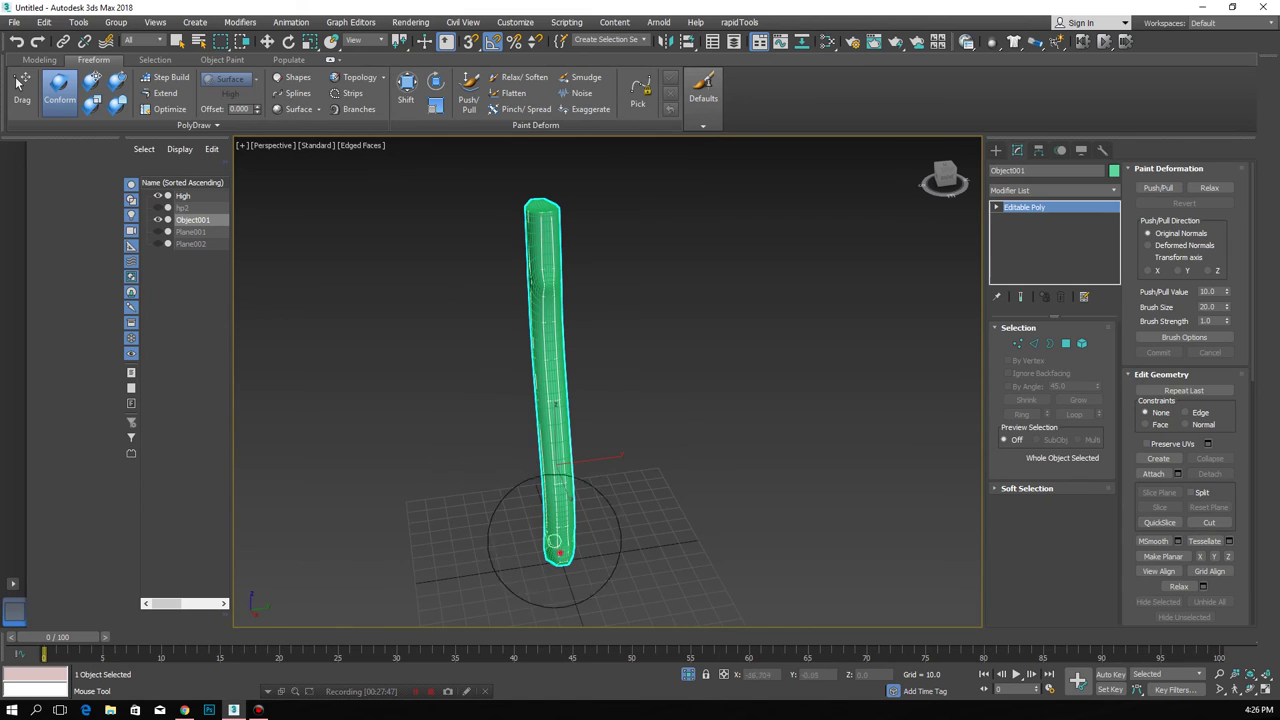
pyautogui.keyDown('alt'); pyautogui.moveTo(528, 286); pyautogui.dragTo(471, 451, button='middle'); pyautogui.keyUp('alt')
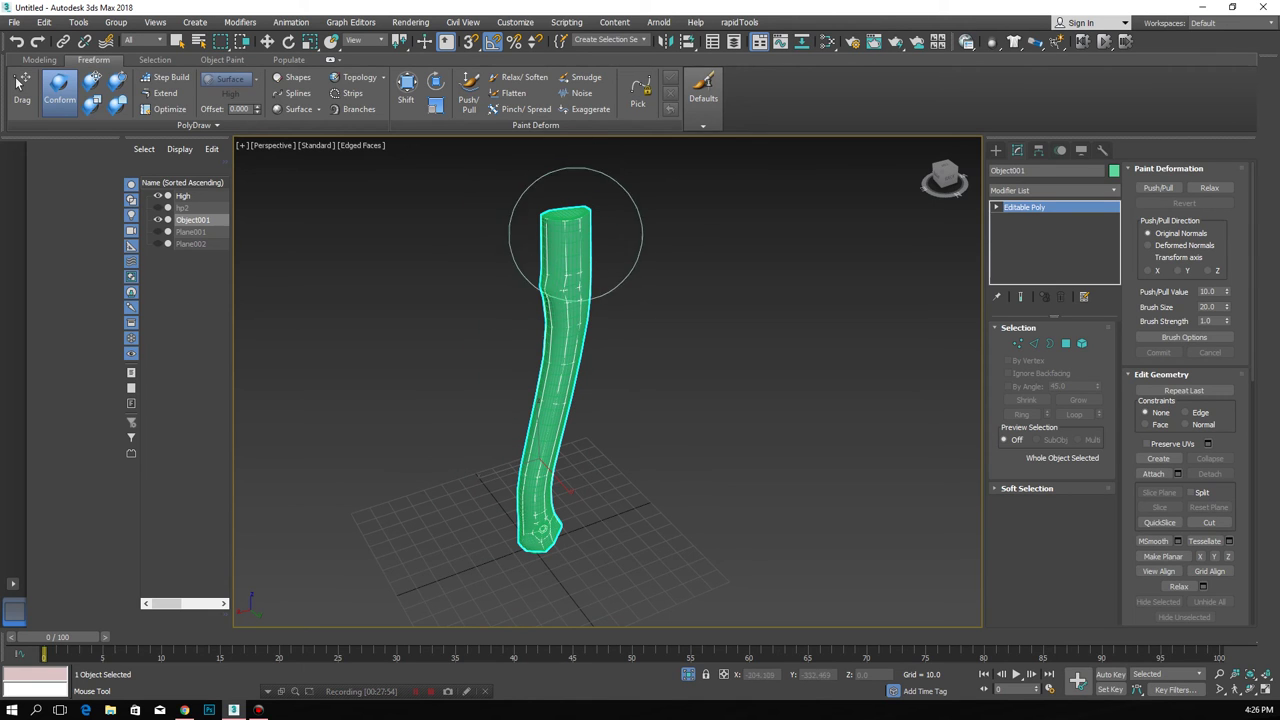
pyautogui.keyDown('alt'); pyautogui.moveTo(556, 388); pyautogui.dragTo(447, 385, button='middle'); pyautogui.keyUp('alt')
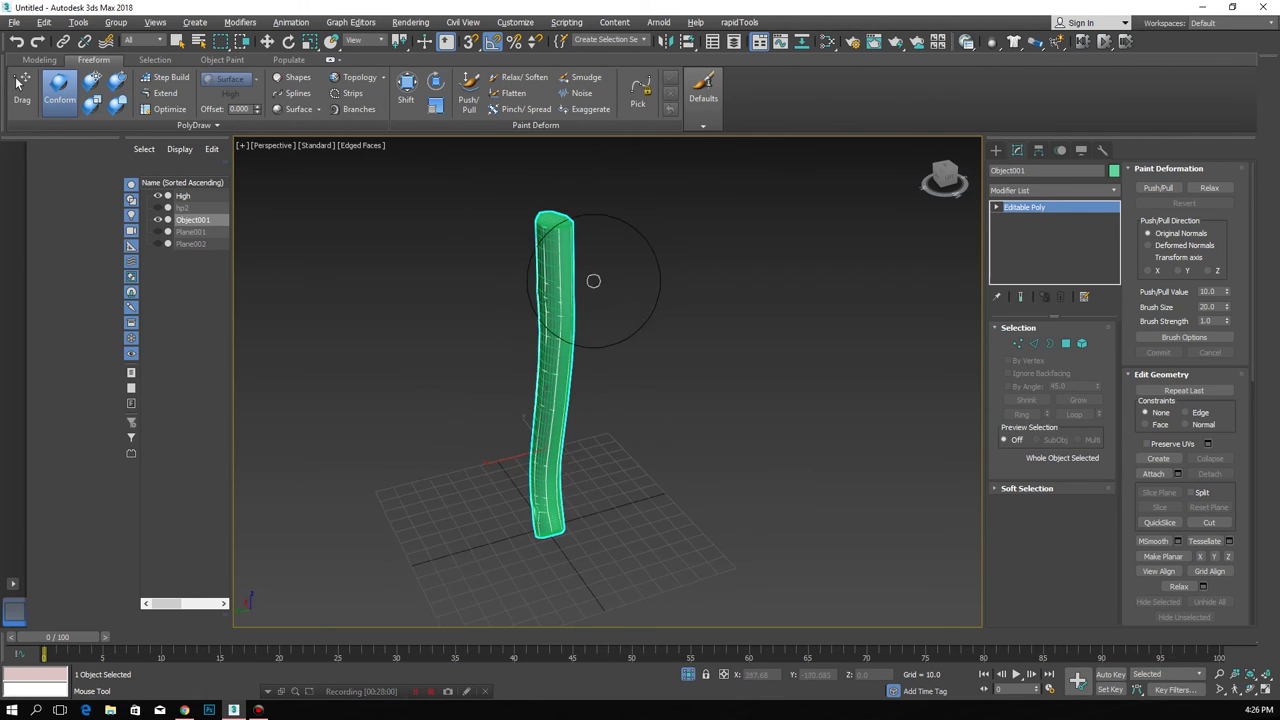
pyautogui.keyDown('alt'); pyautogui.moveTo(594, 280); pyautogui.dragTo(537, 227, button='middle'); pyautogui.keyUp('alt')
pyautogui.moveTo(571, 463)
pyautogui.keyDown('alt'); pyautogui.mouseDown(button='middle')
pyautogui.moveTo(539, 484)
pyautogui.moveTo(517, 258)
pyautogui.mouseUp(button='middle'); pyautogui.keyUp('alt')
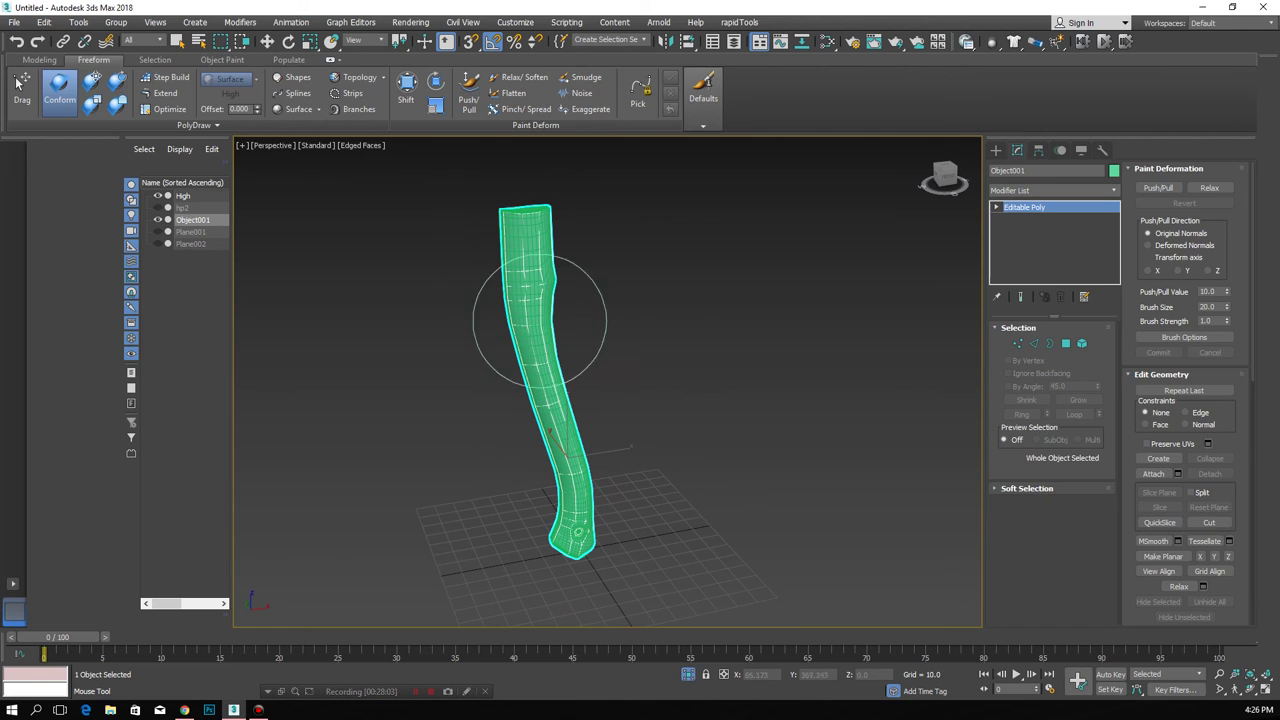
# - Move the High handle to the left, apart from Object001
pyautogui.press('w')
pyautogui.click(545, 390)
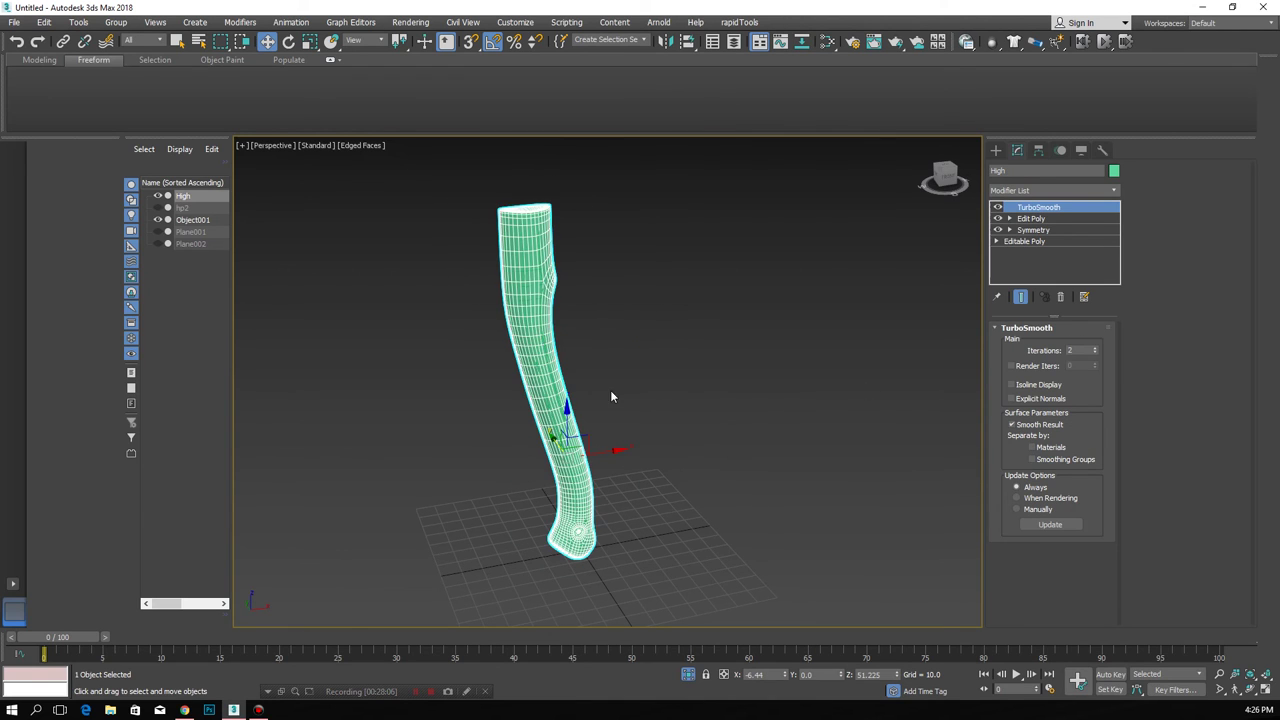
pyautogui.scroll(5, 547, 378)
pyautogui.scroll(-5, 518, 351)
pyautogui.moveTo(518, 351)
pyautogui.keyDown('alt'); pyautogui.mouseDown(button='middle')
pyautogui.moveTo(497, 406)
pyautogui.moveTo(432, 400)
pyautogui.moveTo(510, 368)
pyautogui.moveTo(561, 407)
pyautogui.moveTo(395, 353)
pyautogui.mouseUp(button='middle'); pyautogui.keyUp('alt')
pyautogui.scroll(3, 432, 400)
pyautogui.scroll(-3, 432, 400)
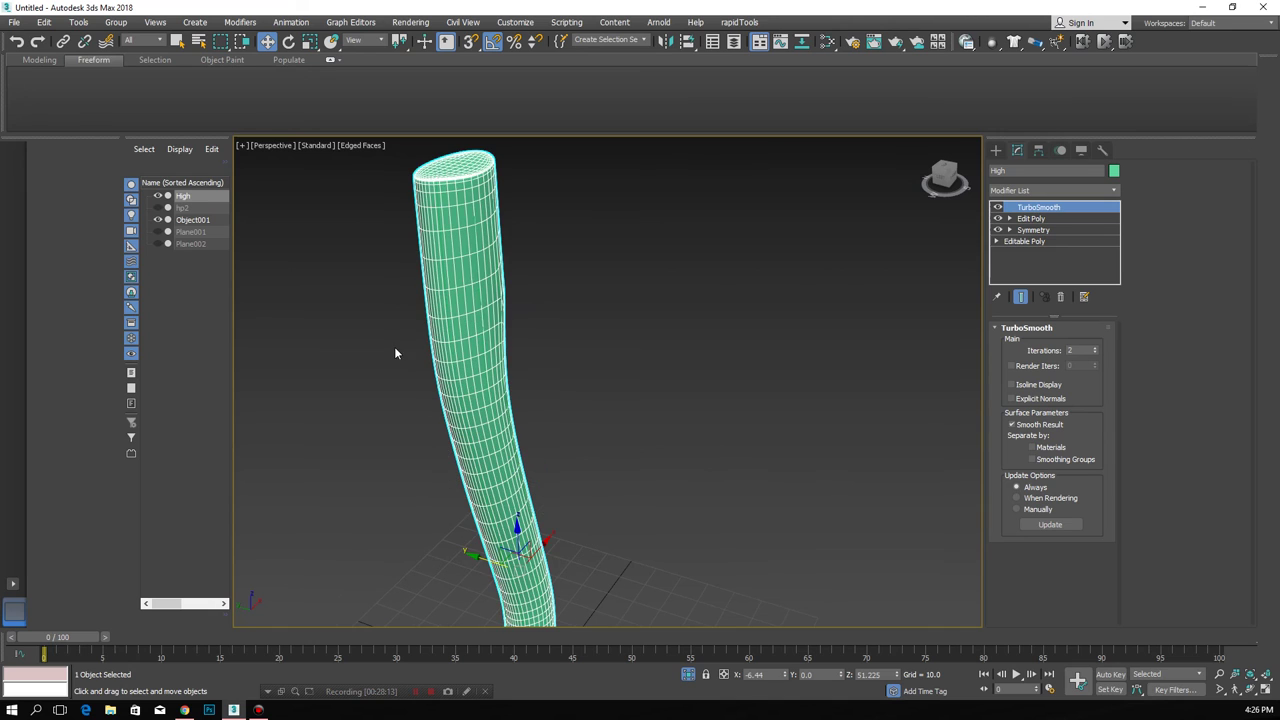
pyautogui.click(197, 246)
pyautogui.click(490, 242)
pyautogui.scroll(-3, 482, 450)
pyautogui.keyDown('shift'); pyautogui.moveTo(460, 413); pyautogui.dragTo(342, 371); pyautogui.keyUp('shift')
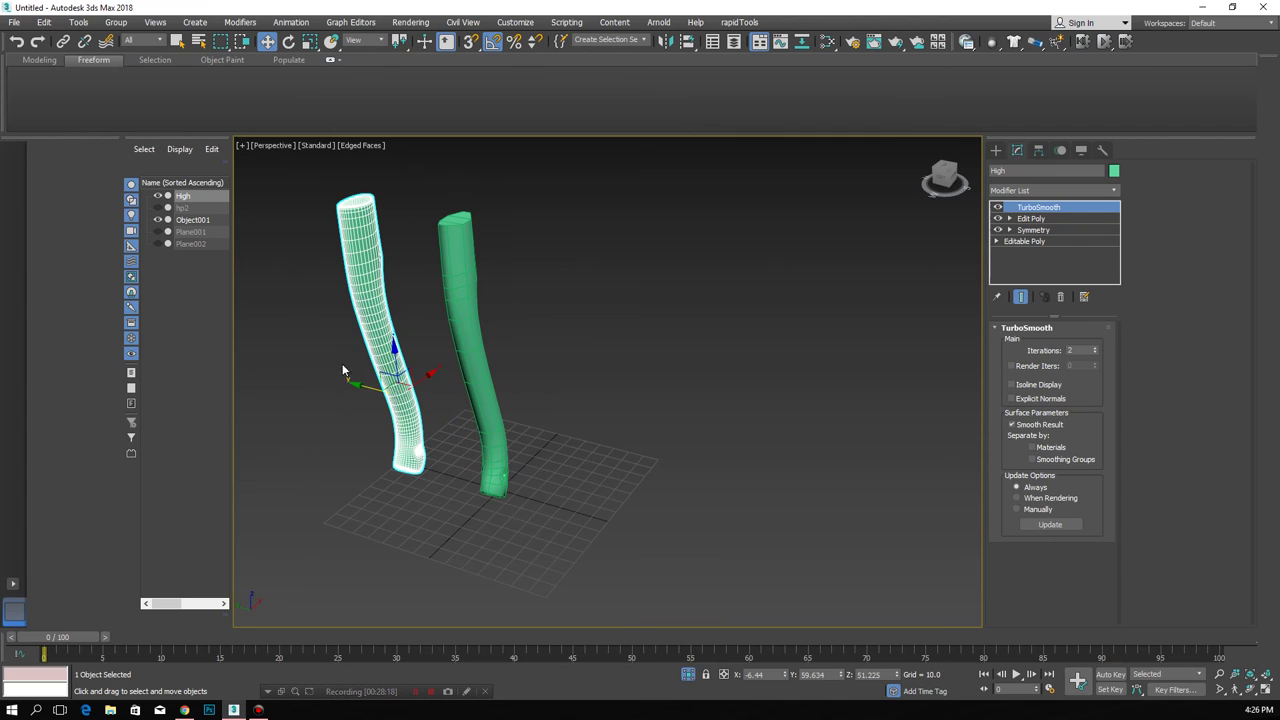
# - Unhide all objects and move hp2 up off the low-poly axe head
pyautogui.click(190, 209)
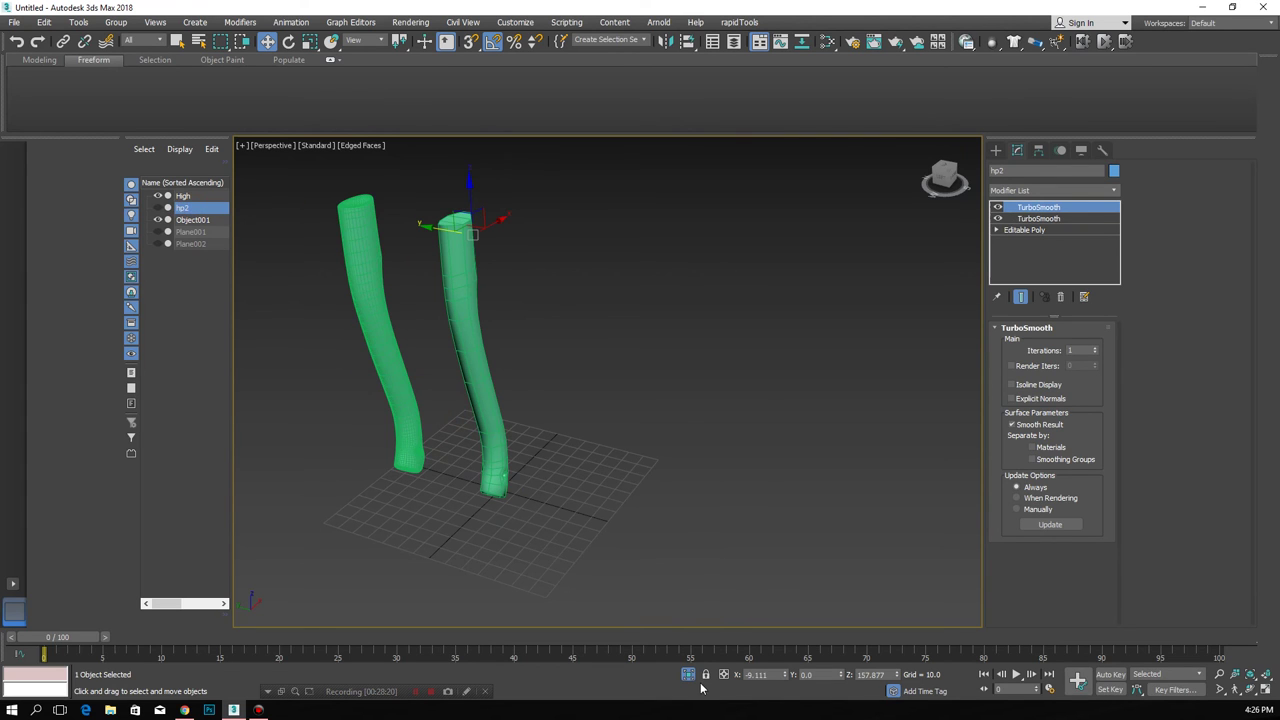
pyautogui.click(689, 675)
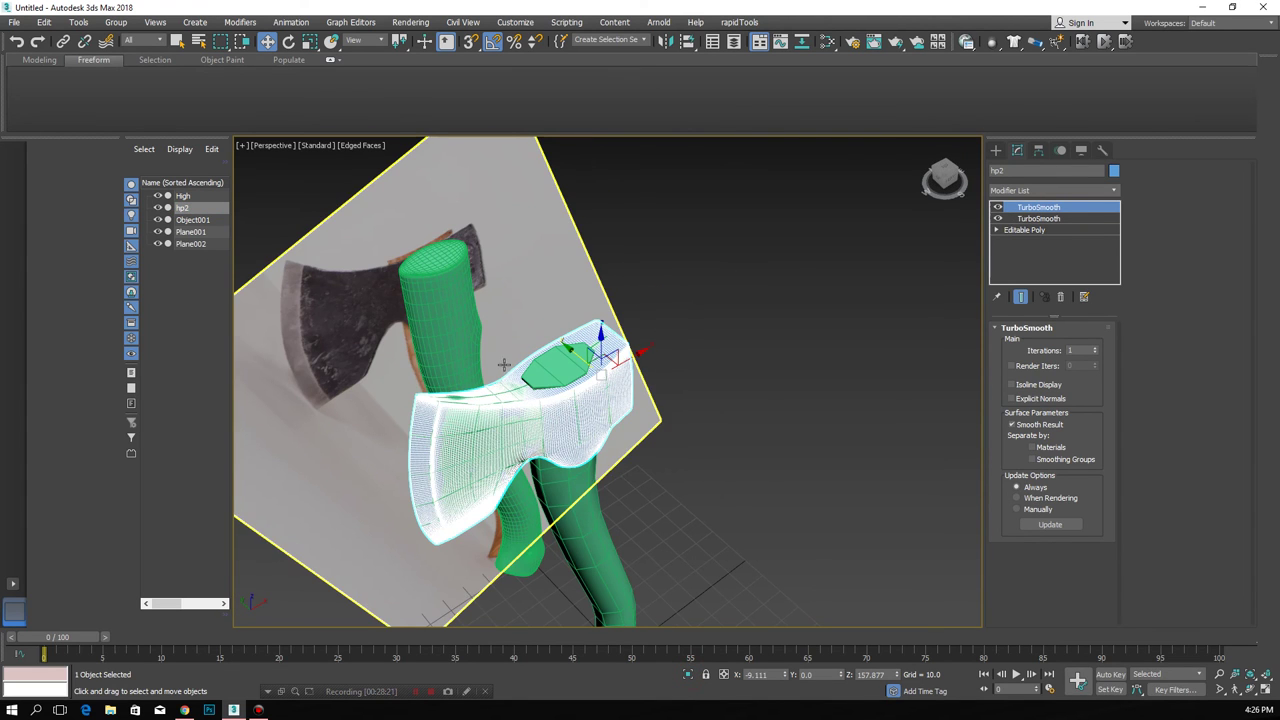
pyautogui.moveTo(517, 378); pyautogui.dragTo(509, 361)
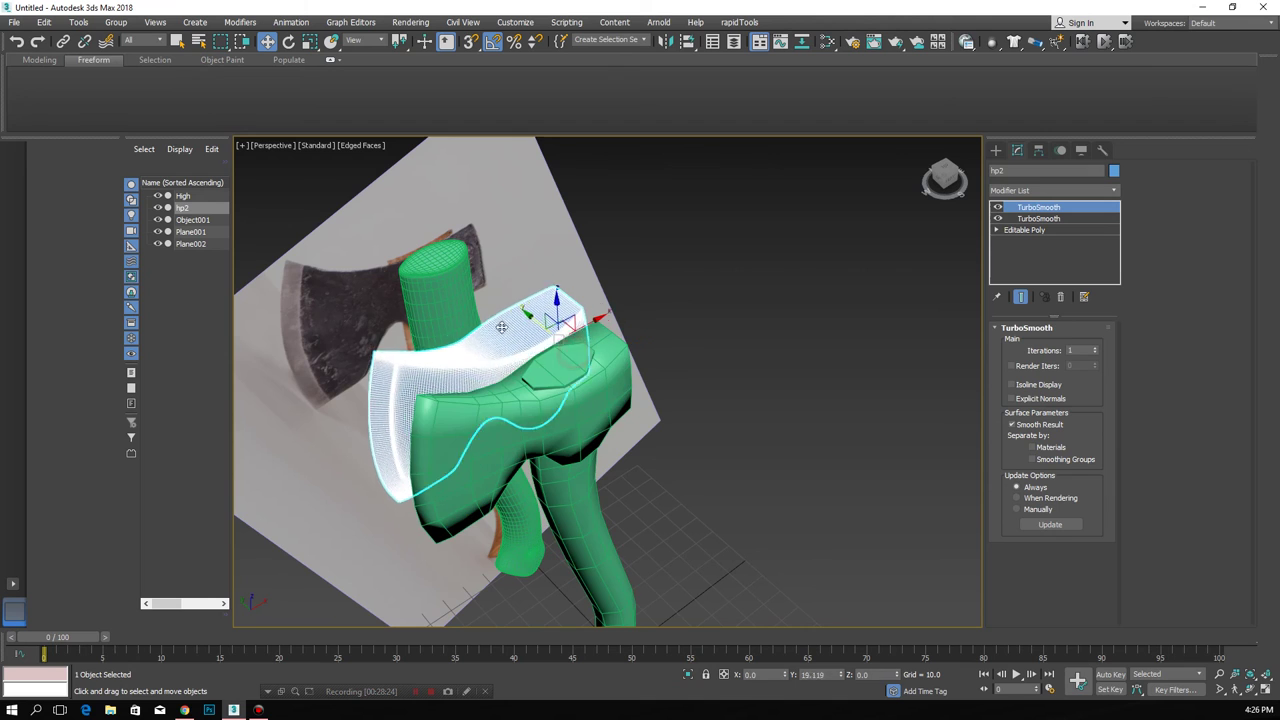
pyautogui.scroll(-5, 509, 361)
# - Select only the low-poly handle Object001
pyautogui.click(545, 460)
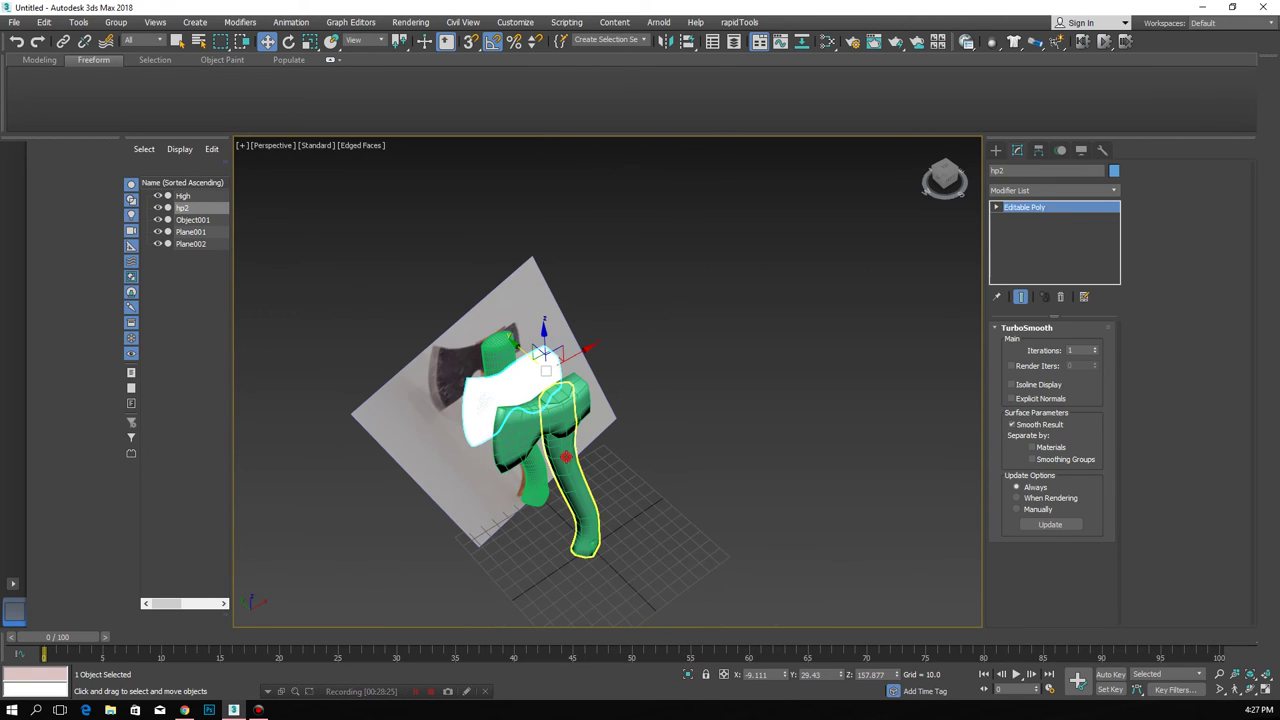
pyautogui.keyDown('ctrl'); pyautogui.click(500, 380); pyautogui.keyUp('ctrl')
pyautogui.moveTo(560, 440)
pyautogui.keyDown('alt'); pyautogui.mouseDown(button='middle')
pyautogui.moveTo(604, 464)
pyautogui.moveTo(520, 444)
pyautogui.moveTo(571, 443)
pyautogui.mouseUp(button='middle'); pyautogui.keyUp('alt')
pyautogui.scroll(5, 516, 406)
pyautogui.click(476, 407)
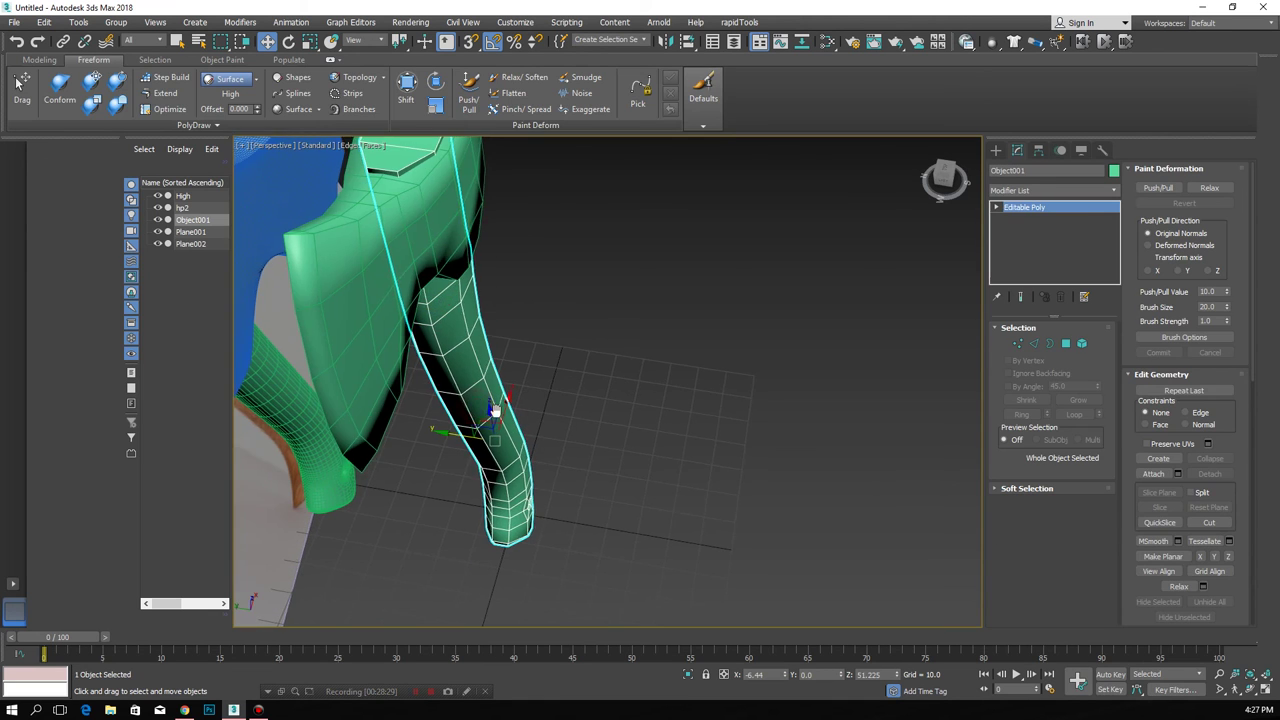
# - Attach the low-poly axe head to the Object001 handle
pyautogui.scroll(-5, 500, 420)
pyautogui.scroll(-3, 1240, 400)
pyautogui.scroll(-3, 1210, 440)
pyautogui.scroll(-3, 1190, 480)
pyautogui.scroll(-3, 1168, 513)
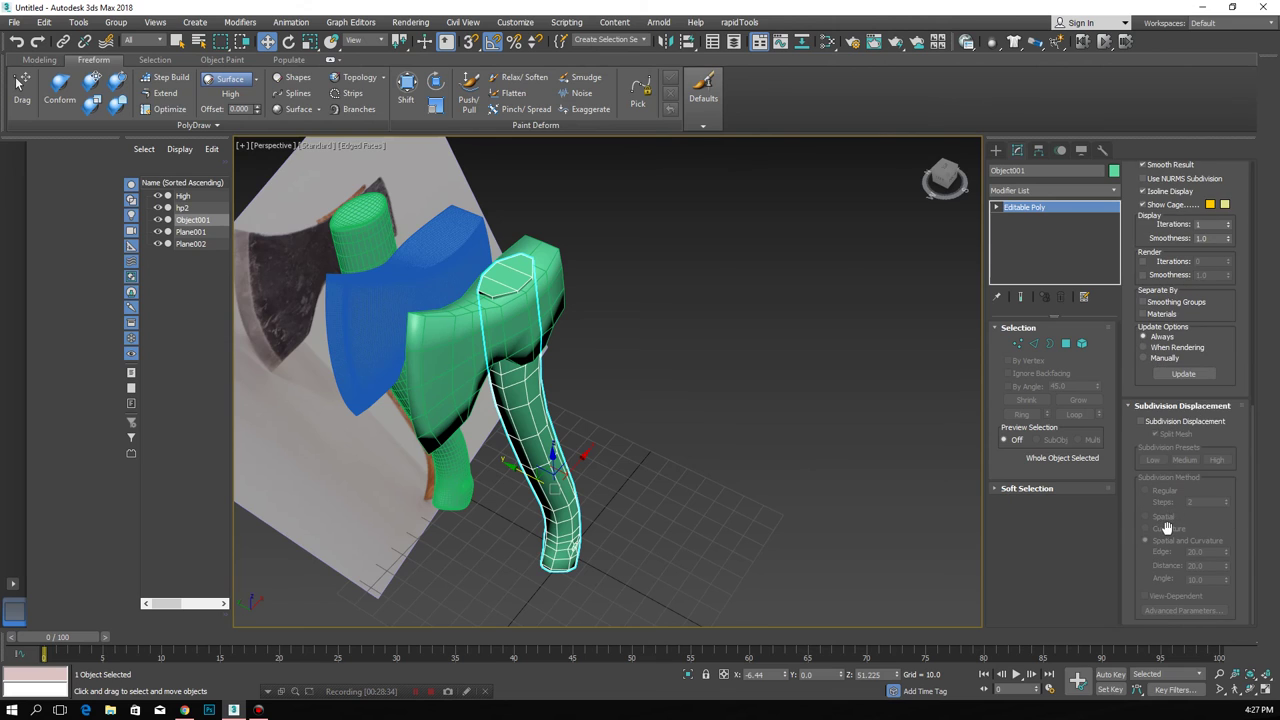
pyautogui.scroll(3, 1167, 520)
pyautogui.scroll(3, 1170, 460)
pyautogui.scroll(3, 1172, 390)
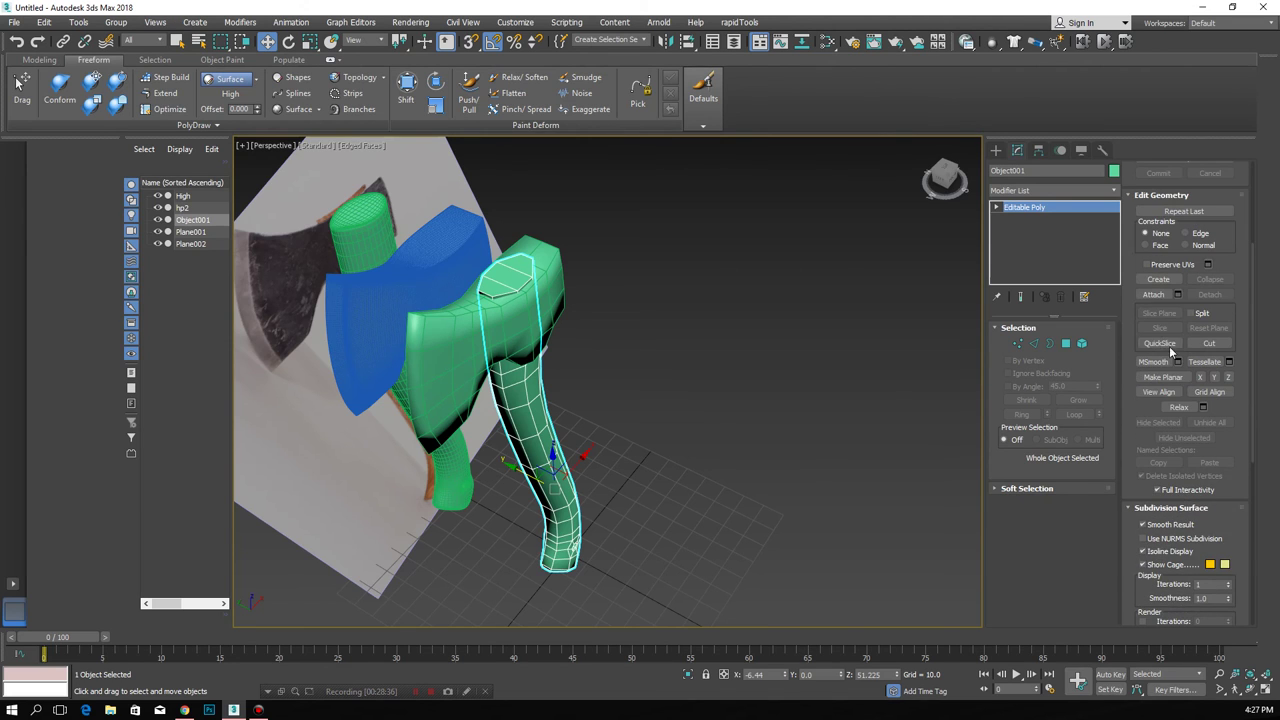
pyautogui.click(1153, 295)
pyautogui.click(557, 292)
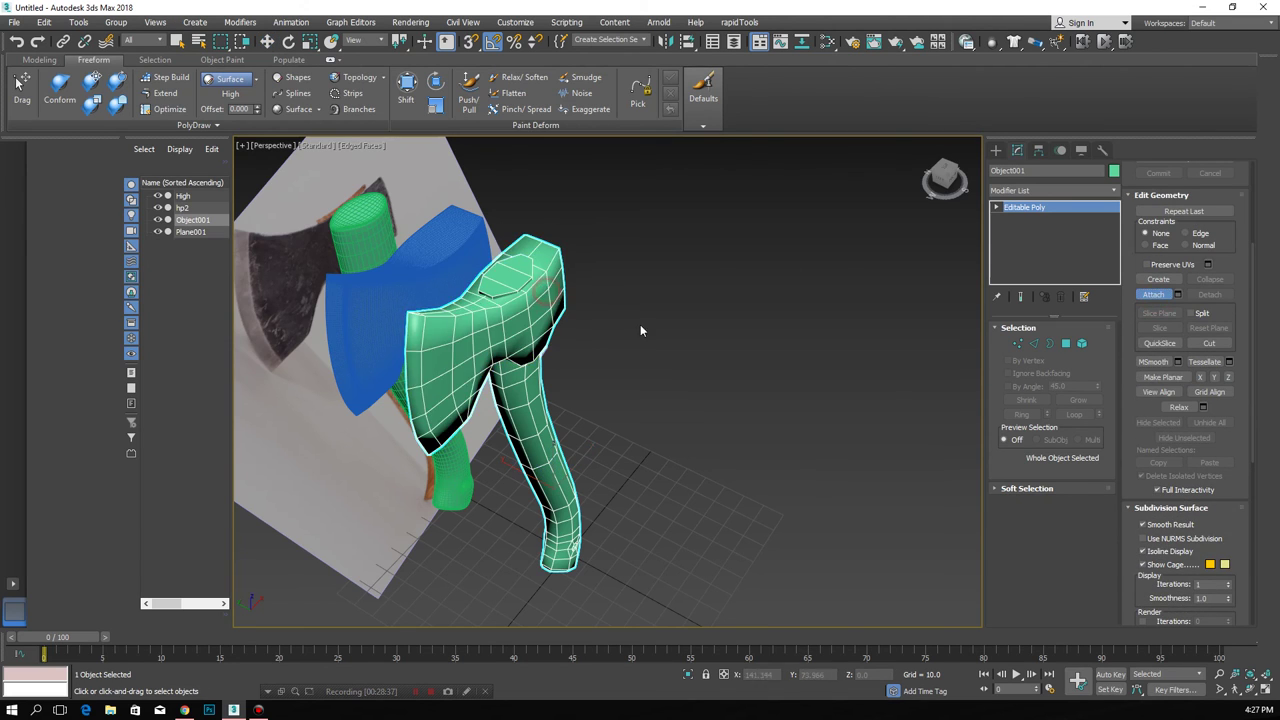
pyautogui.click(1150, 295)
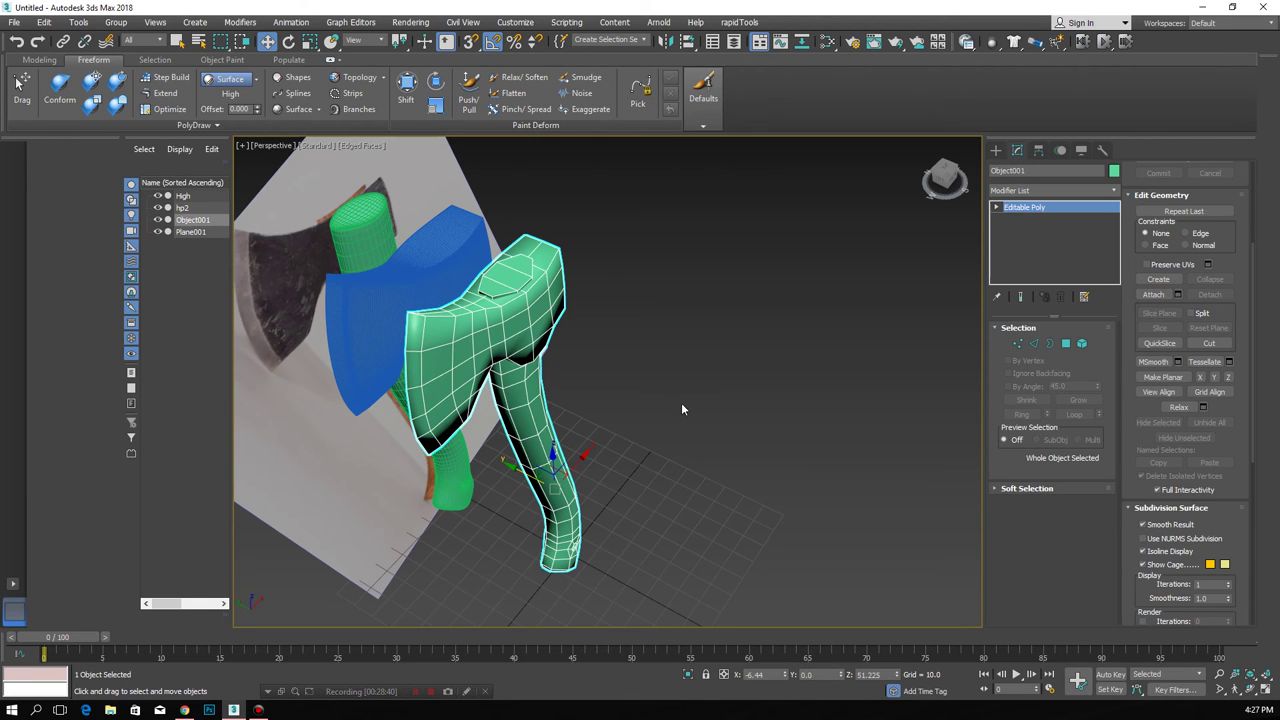
pyautogui.moveTo(597, 366)
pyautogui.mouseDown(button='middle')
pyautogui.moveTo(656, 404)
pyautogui.moveTo(645, 378)
pyautogui.mouseUp(button='middle')
pyautogui.scroll(3, 645, 378)
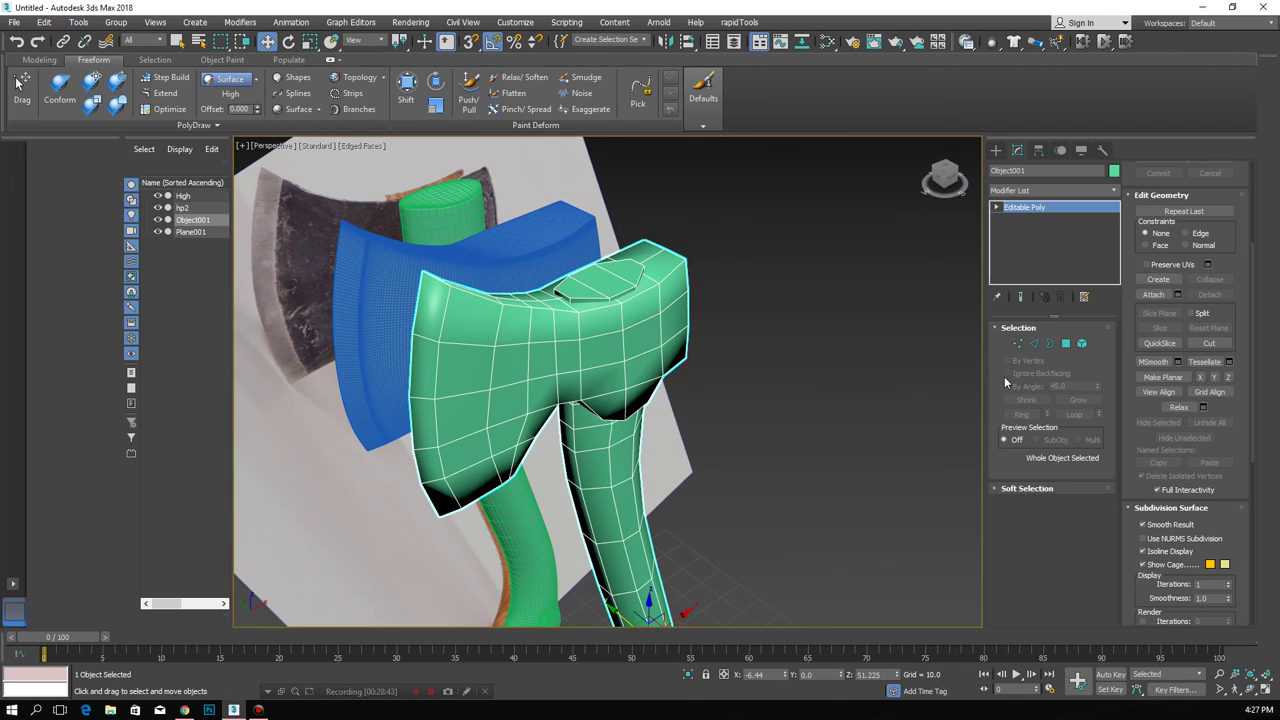
# - Select all polygons, clear their smoothing groups and assign smoothing group 1
pyautogui.click(1067, 345)
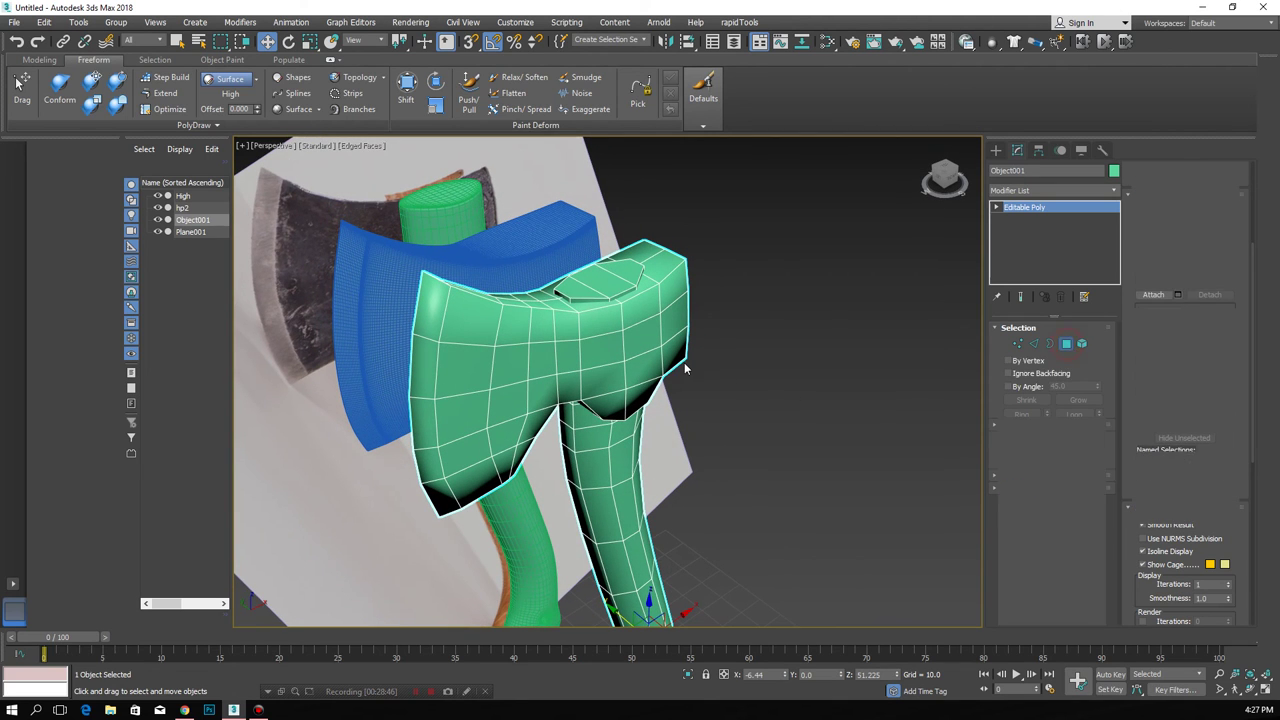
pyautogui.hotkey('ctrl', 'a')
pyautogui.scroll(-3, 704, 325)
pyautogui.moveTo(704, 325)
pyautogui.keyDown('alt'); pyautogui.mouseDown(button='middle')
pyautogui.moveTo(686, 363)
pyautogui.moveTo(673, 352)
pyautogui.mouseUp(button='middle'); pyautogui.keyUp('alt')
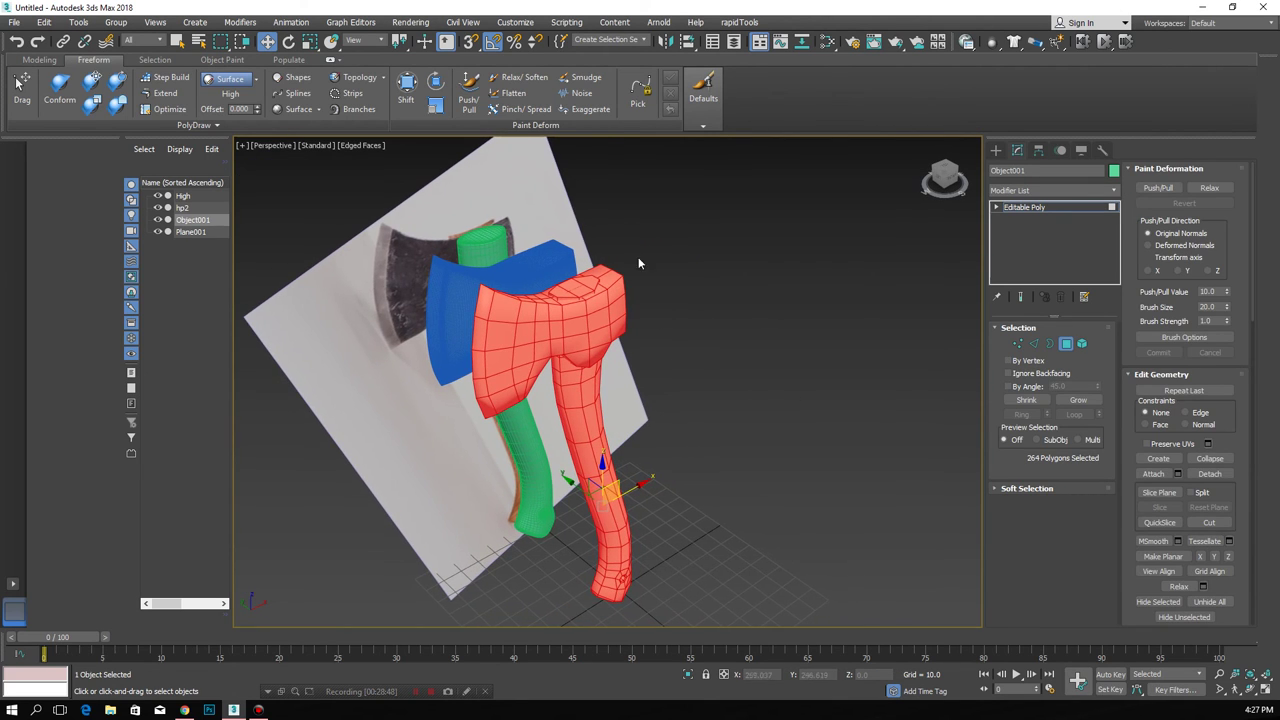
pyautogui.scroll(-2, 1140, 540)
pyautogui.scroll(-3, 1140, 540)
pyautogui.scroll(-3, 1140, 540)
pyautogui.scroll(-3, 1140, 540)
pyautogui.scroll(-3, 1140, 536)
pyautogui.scroll(-3, 1141, 546)
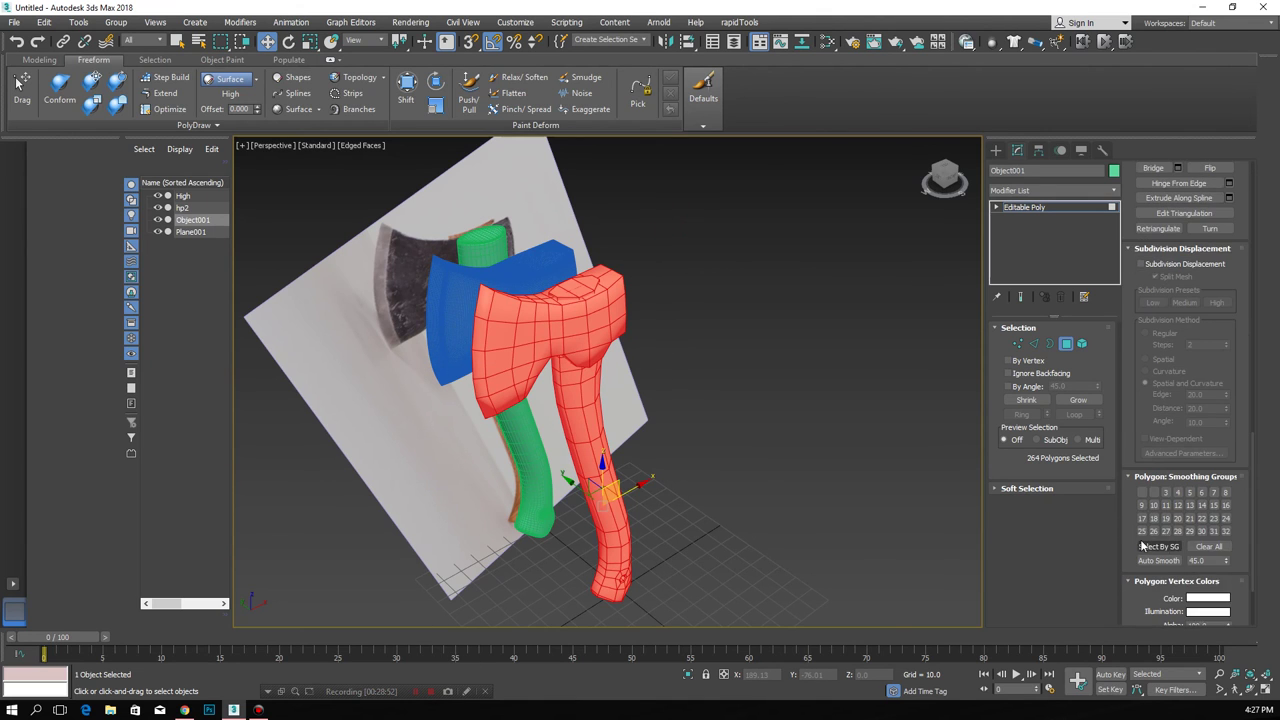
pyautogui.click(1207, 547)
pyautogui.click(1144, 493)
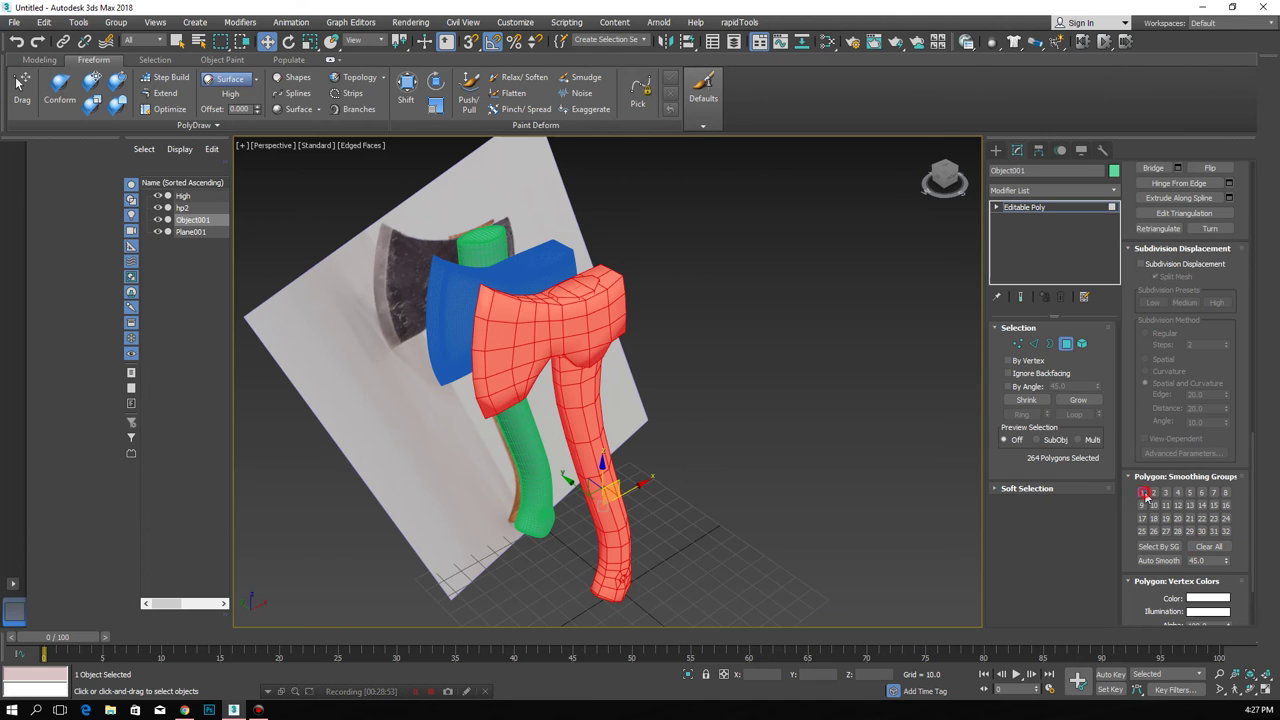
# - Exit Polygon mode and reselect the combined low-poly axe
pyautogui.click(1063, 343)
pyautogui.click(555, 415)
pyautogui.click(583, 373)
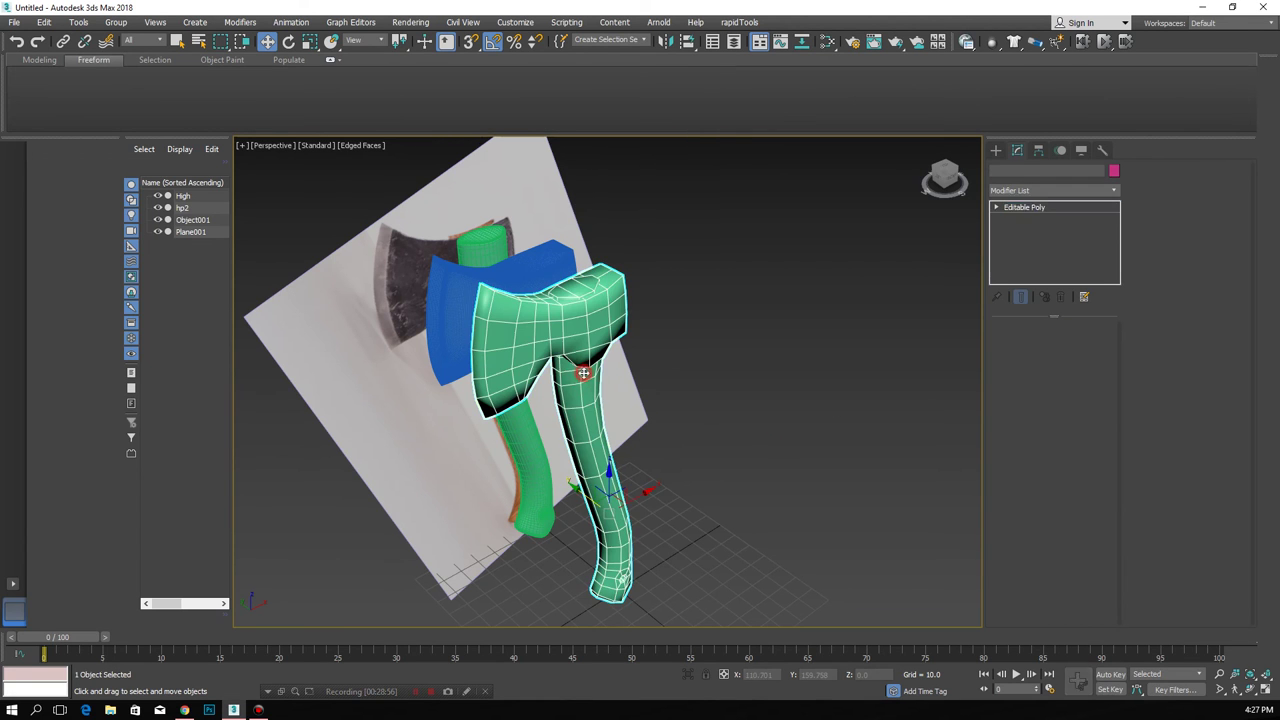
pyautogui.keyDown('alt'); pyautogui.moveTo(557, 395); pyautogui.dragTo(870, 285, button='middle'); pyautogui.keyUp('alt')
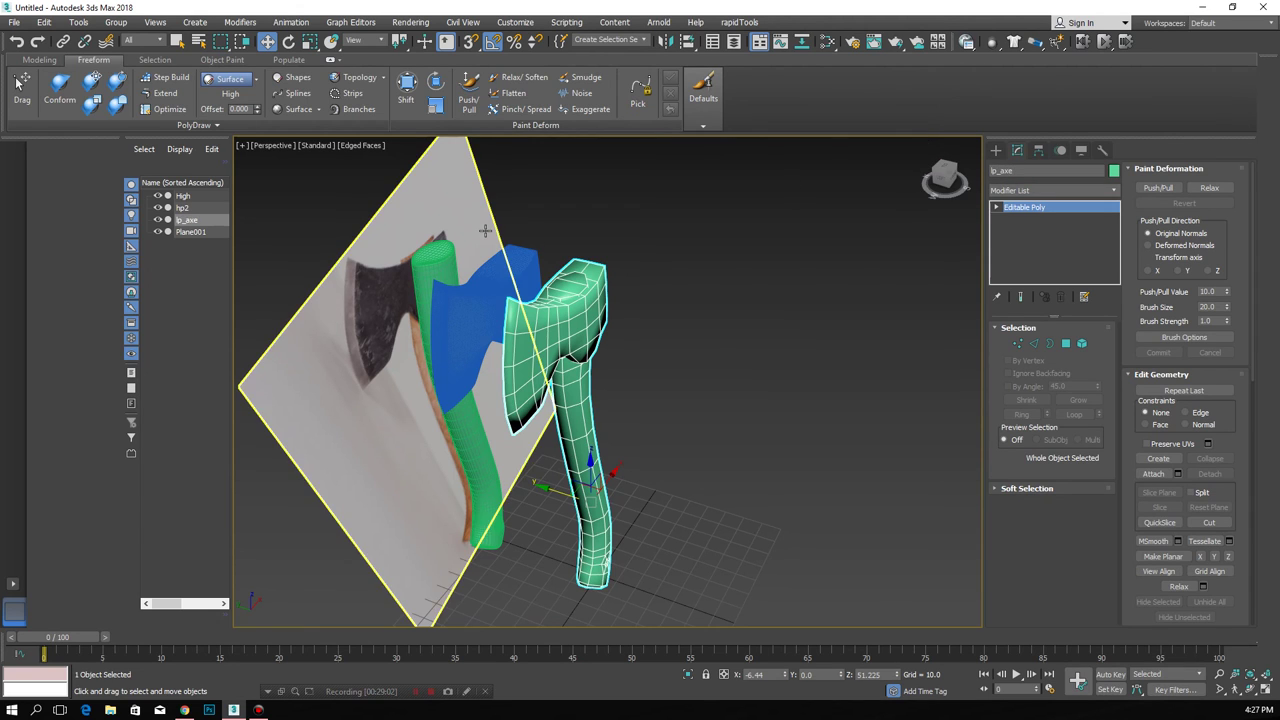
# - Hide lp_axe and zero the High handle's Y position so it sits under the head
pyautogui.click(157, 220)
pyautogui.click(182, 207)
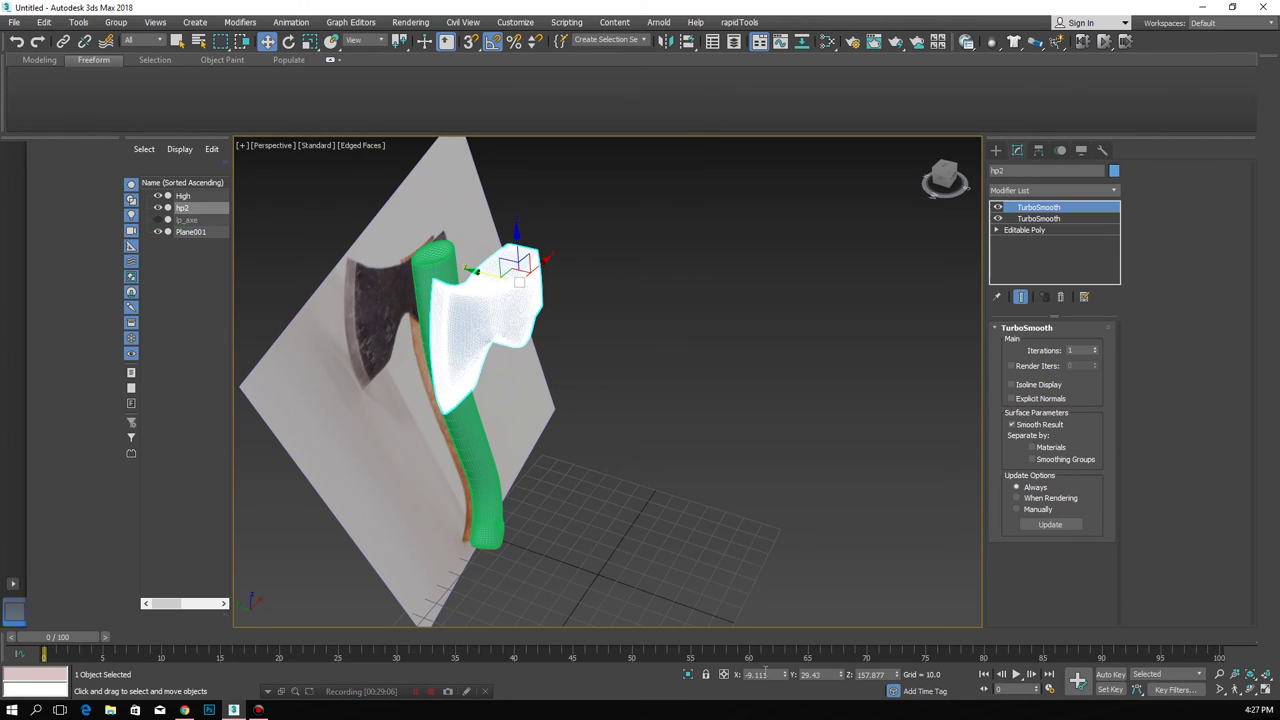
pyautogui.click(460, 375)
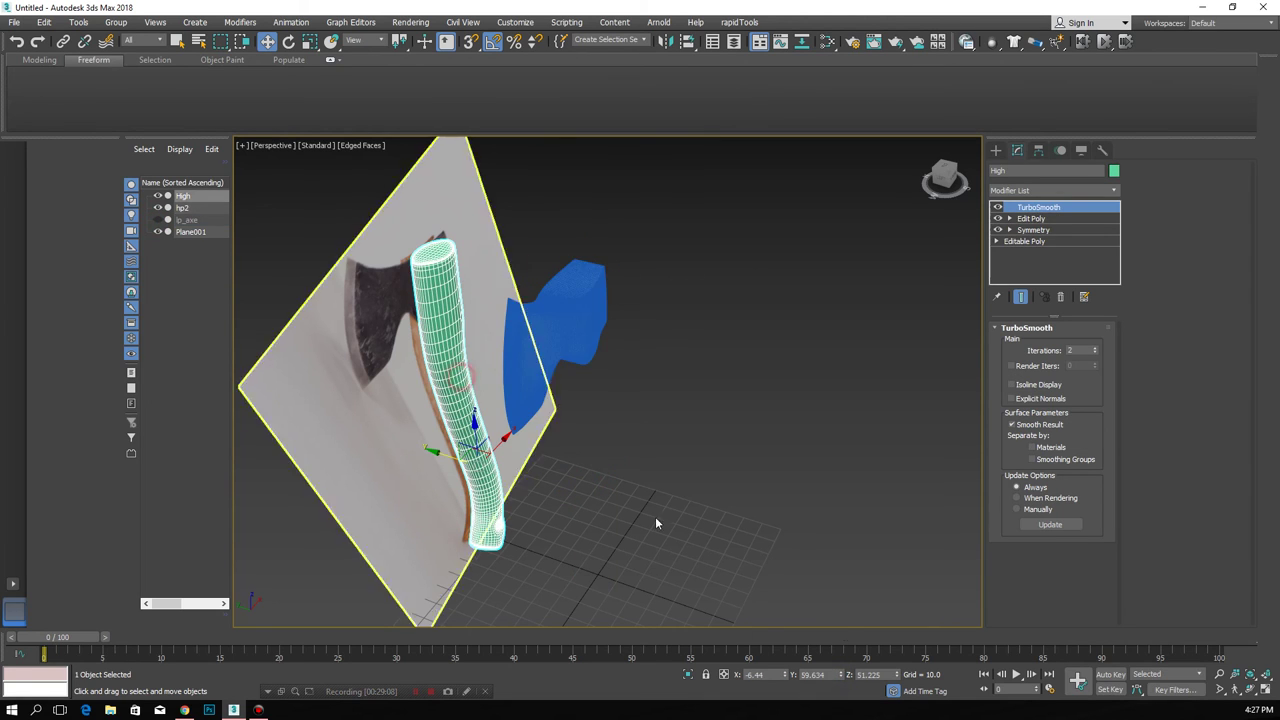
pyautogui.rightClick(843, 677)
# - Turn off edged faces display and orbit to a front-facing view of the axe
pyautogui.keyDown('alt'); pyautogui.moveTo(726, 514); pyautogui.dragTo(657, 466, button='middle'); pyautogui.keyUp('alt')
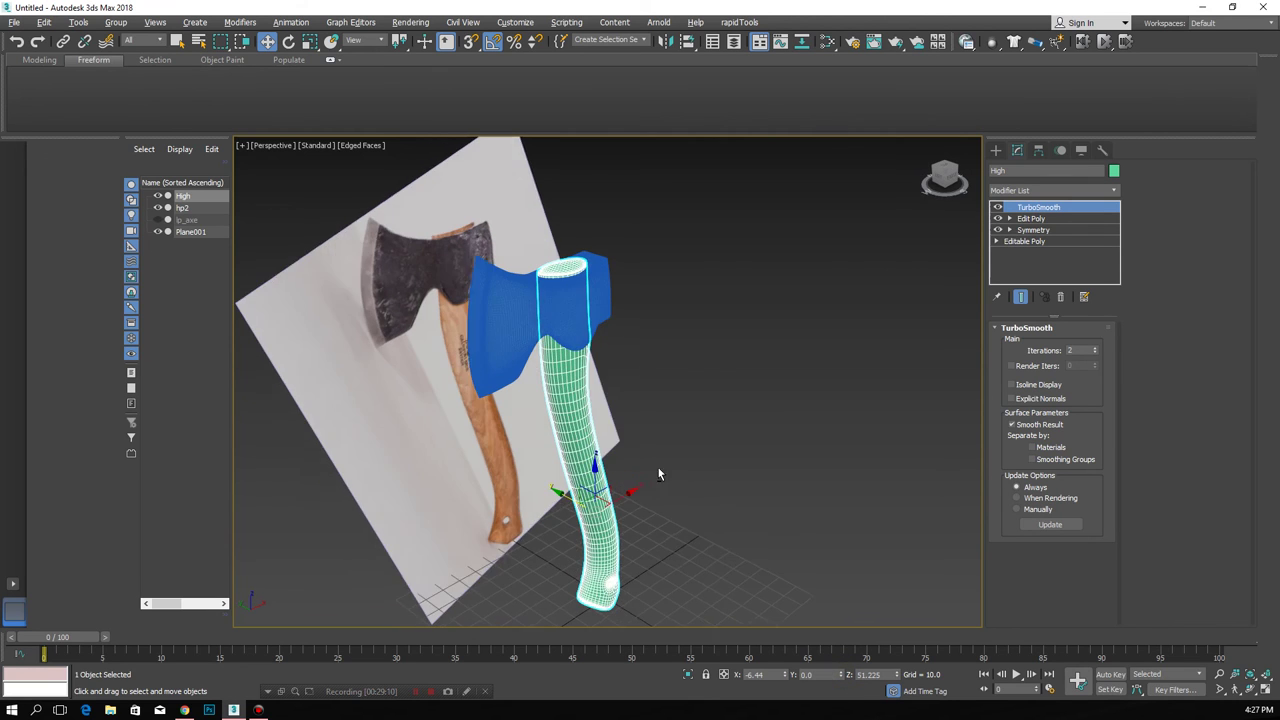
pyautogui.scroll(2, 657, 466)
pyautogui.scroll(2, 676, 417)
pyautogui.click(696, 384)
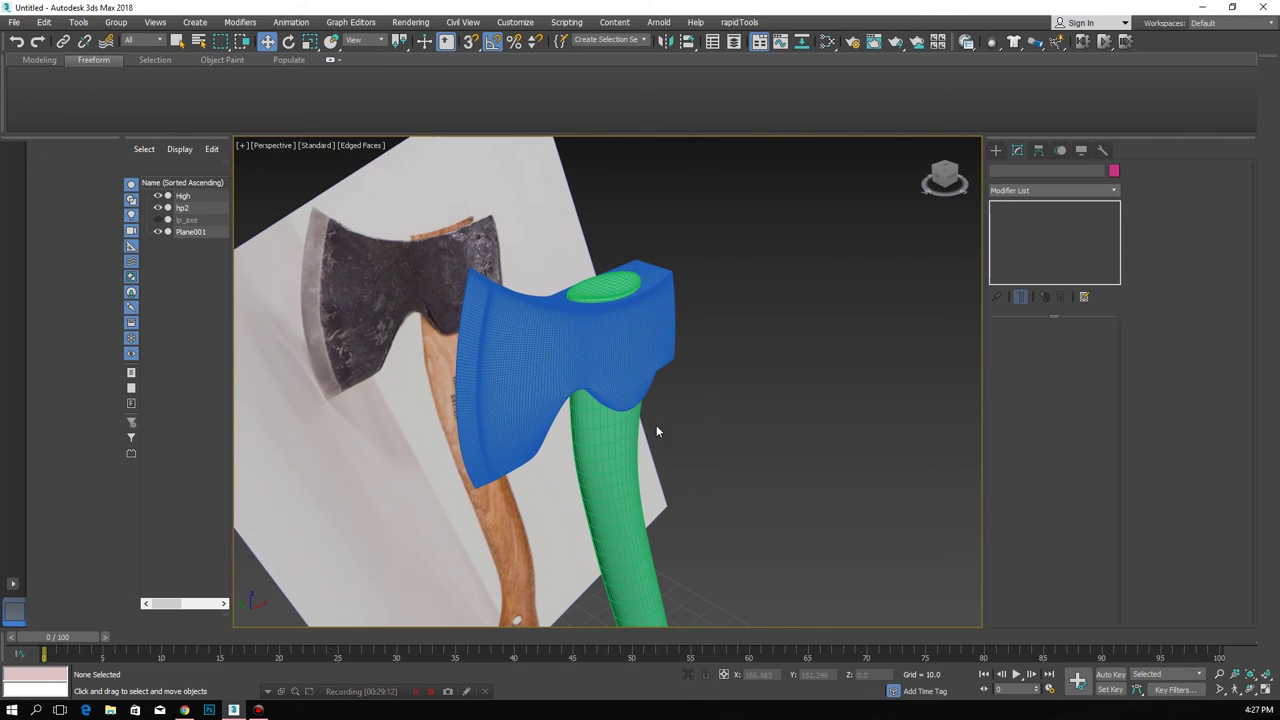
pyautogui.press('F4')
pyautogui.click(605, 445)
pyautogui.moveTo(686, 455)
pyautogui.keyDown('alt'); pyautogui.mouseDown(button='middle')
pyautogui.moveTo(628, 429)
pyautogui.moveTo(569, 441)
pyautogui.moveTo(567, 345)
pyautogui.moveTo(586, 345)
pyautogui.mouseUp(button='middle'); pyautogui.keyUp('alt')
# - Add an Edit Poly modifier to hp2 and attach the High handle to it
pyautogui.click(567, 341)
pyautogui.click(1050, 190)
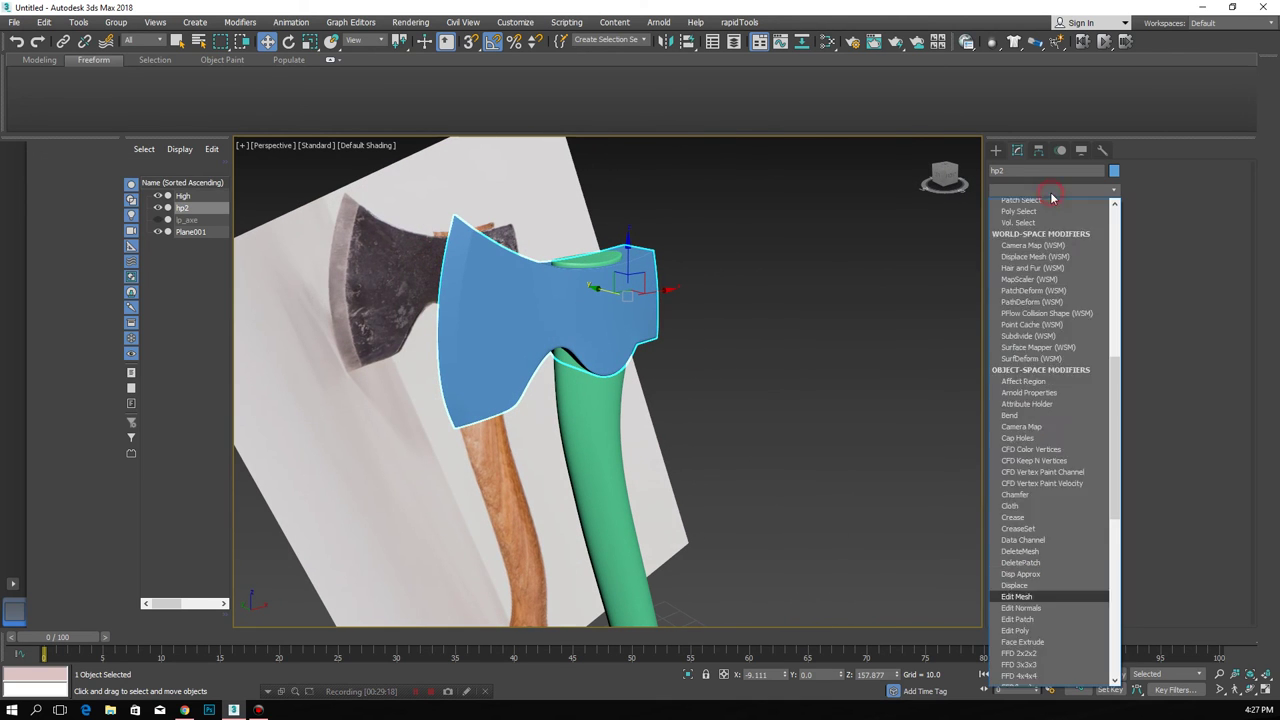
pyautogui.click(1016, 238)
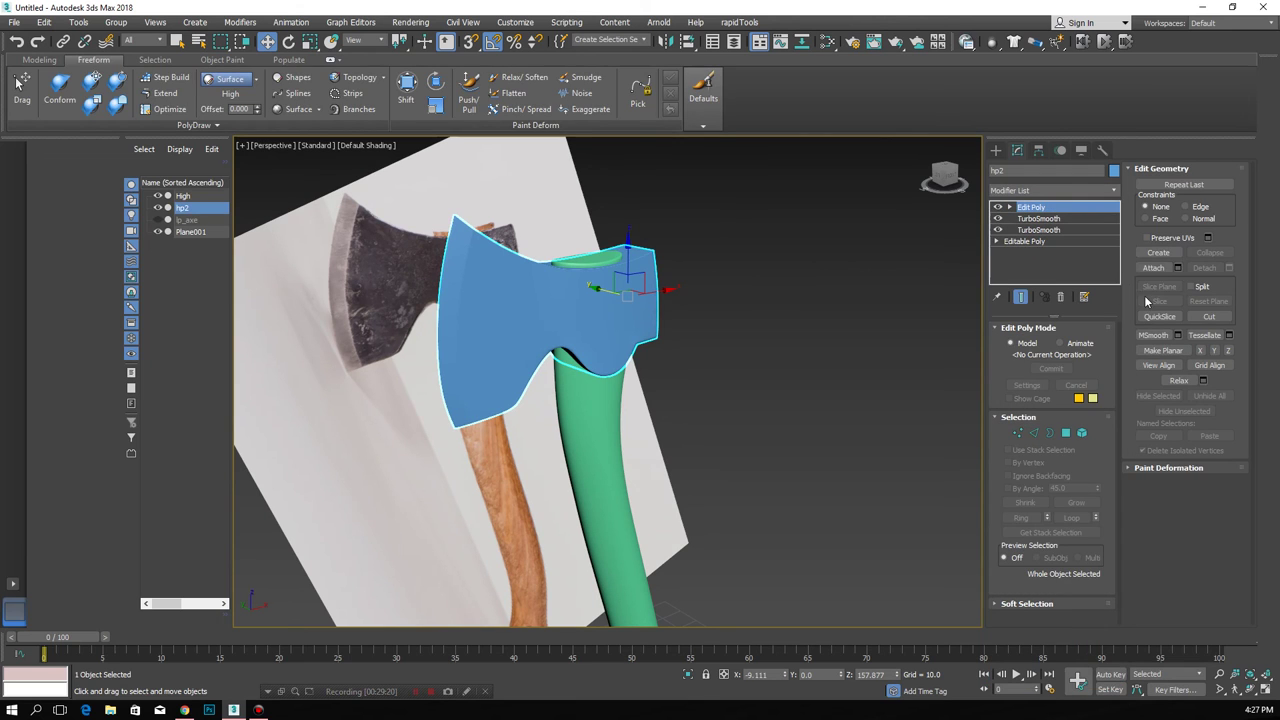
pyautogui.click(603, 418)
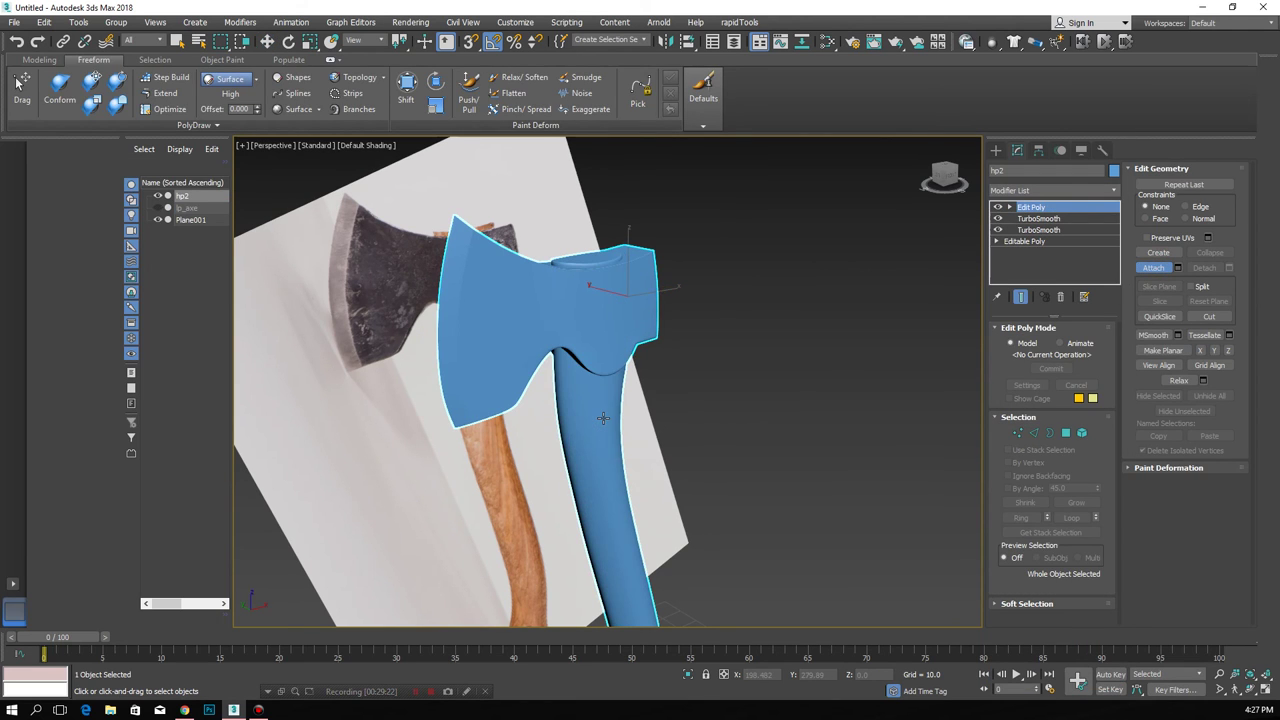
pyautogui.moveTo(603, 418)
pyautogui.keyDown('alt'); pyautogui.mouseDown(button='middle')
pyautogui.moveTo(673, 387)
pyautogui.moveTo(600, 380)
pyautogui.moveTo(586, 349)
pyautogui.moveTo(695, 250)
pyautogui.moveTo(812, 405)
pyautogui.mouseUp(button='middle'); pyautogui.keyUp('alt')
pyautogui.scroll(5, 596, 374)
pyautogui.scroll(-2, 596, 374)
pyautogui.click(1153, 268)
# - Zoom out and pan to see the whole combined axe alongside the reference
pyautogui.rightClick(743, 407)
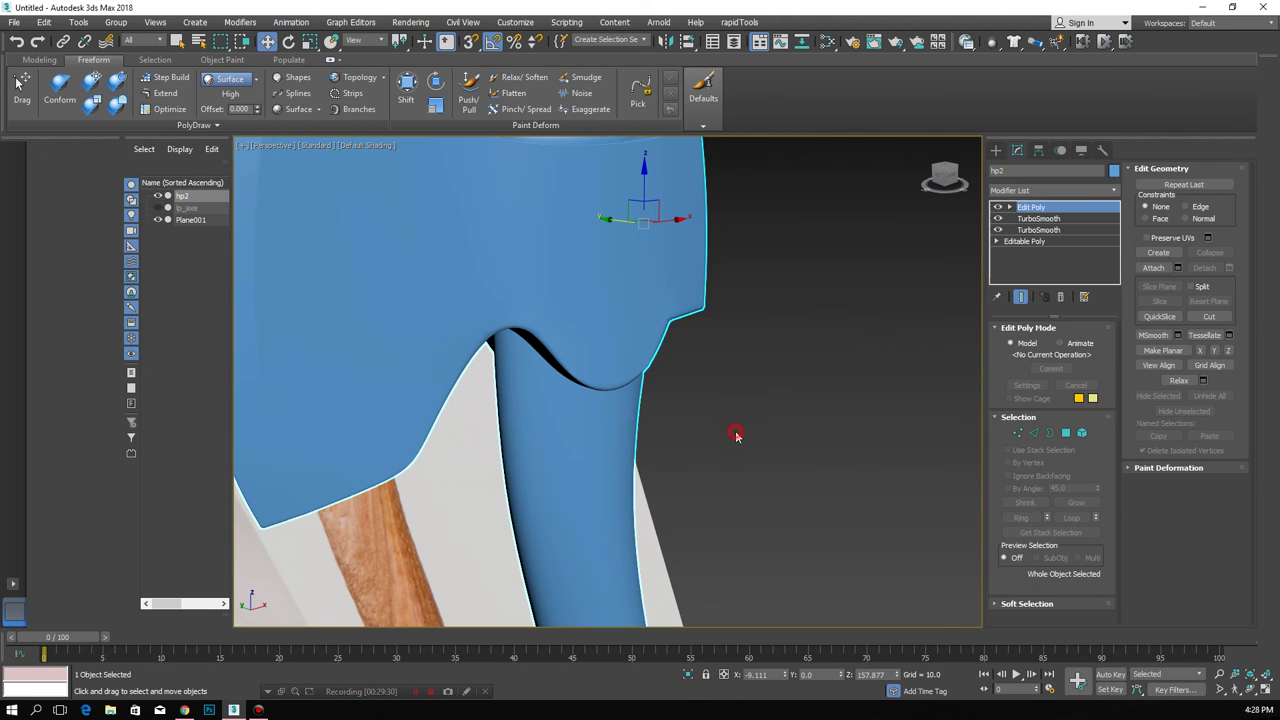
pyautogui.scroll(-3, 576, 377)
pyautogui.scroll(-2, 590, 384)
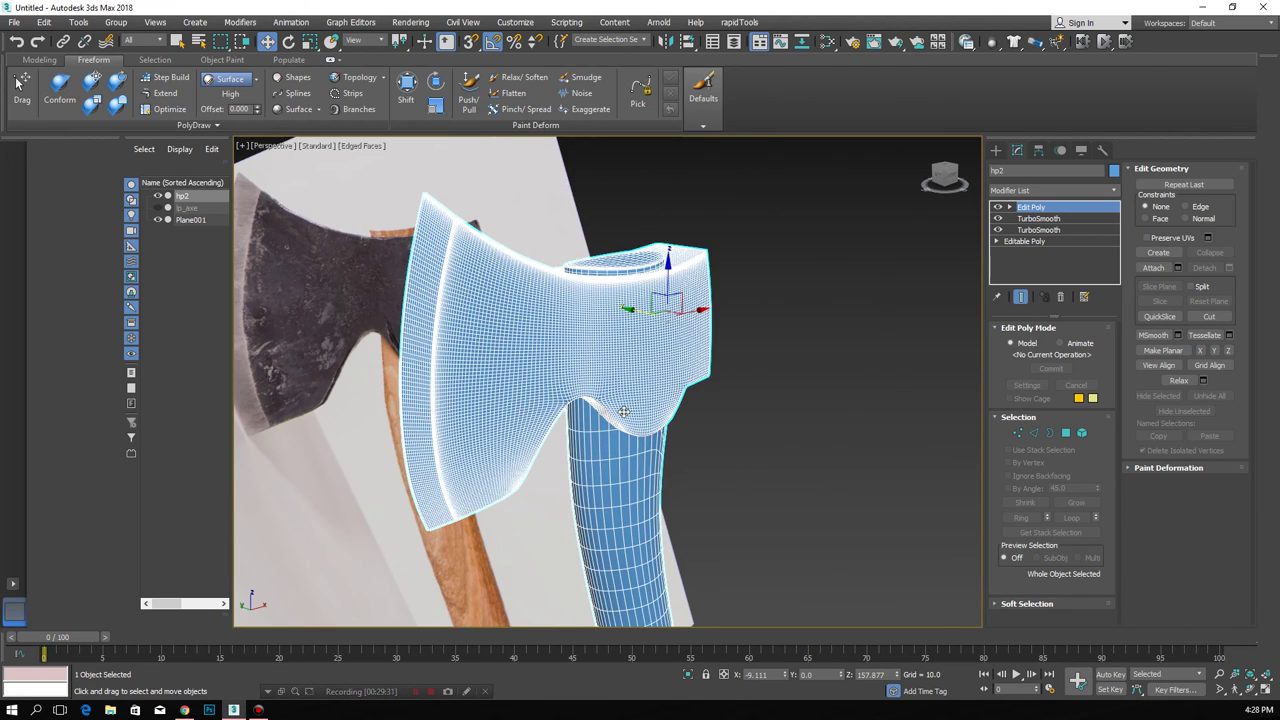
pyautogui.scroll(-2, 607, 391)
pyautogui.scroll(-3, 607, 391)
pyautogui.moveTo(671, 486)
pyautogui.mouseDown(button='middle')
pyautogui.moveTo(651, 406)
pyautogui.moveTo(644, 462)
pyautogui.mouseUp(button='middle')
pyautogui.scroll(-2, 642, 425)
pyautogui.scroll(3, 614, 343)
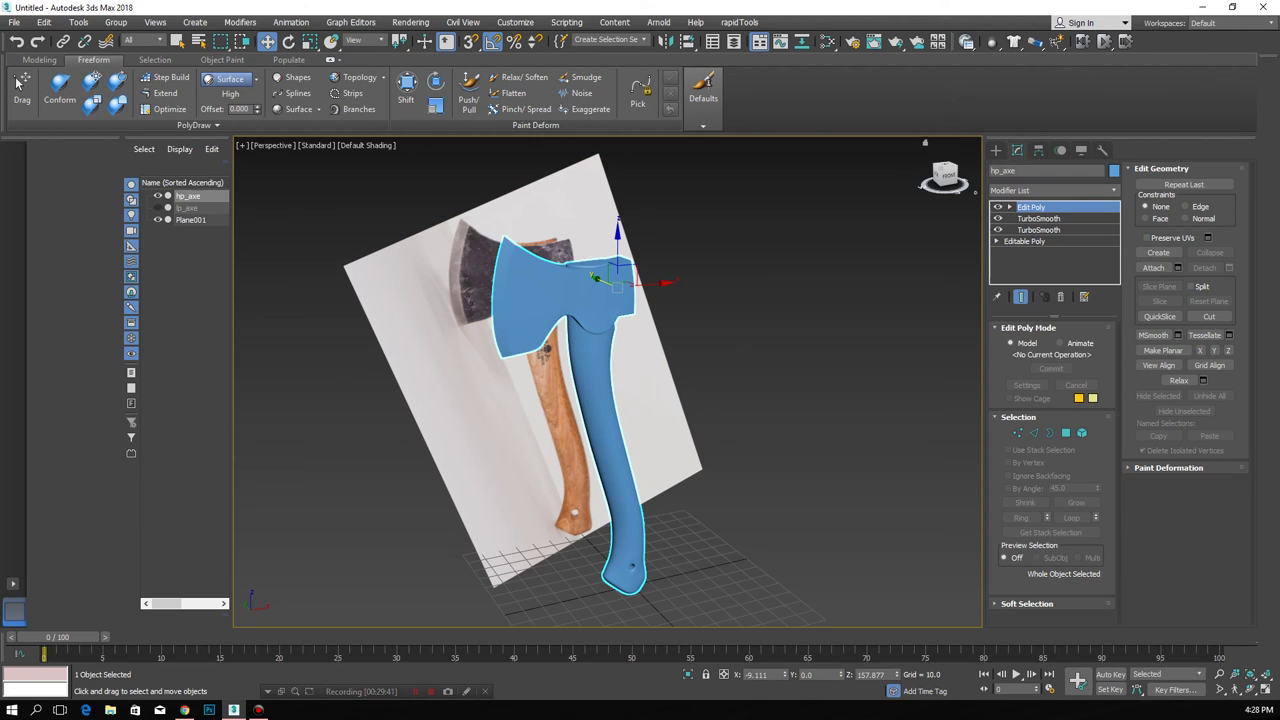
# - Orbit around the combined axe to inspect it edge-on and at the handle's bottom end
pyautogui.moveTo(625, 340)
pyautogui.keyDown('alt'); pyautogui.mouseDown(button='middle')
pyautogui.moveTo(697, 375)
pyautogui.moveTo(657, 397)
pyautogui.moveTo(485, 320)
pyautogui.moveTo(574, 343)
pyautogui.moveTo(665, 345)
pyautogui.moveTo(637, 275)
pyautogui.mouseUp(button='middle'); pyautogui.keyUp('alt')
pyautogui.scroll(5, 634, 560)
pyautogui.scroll(-1, 603, 472)
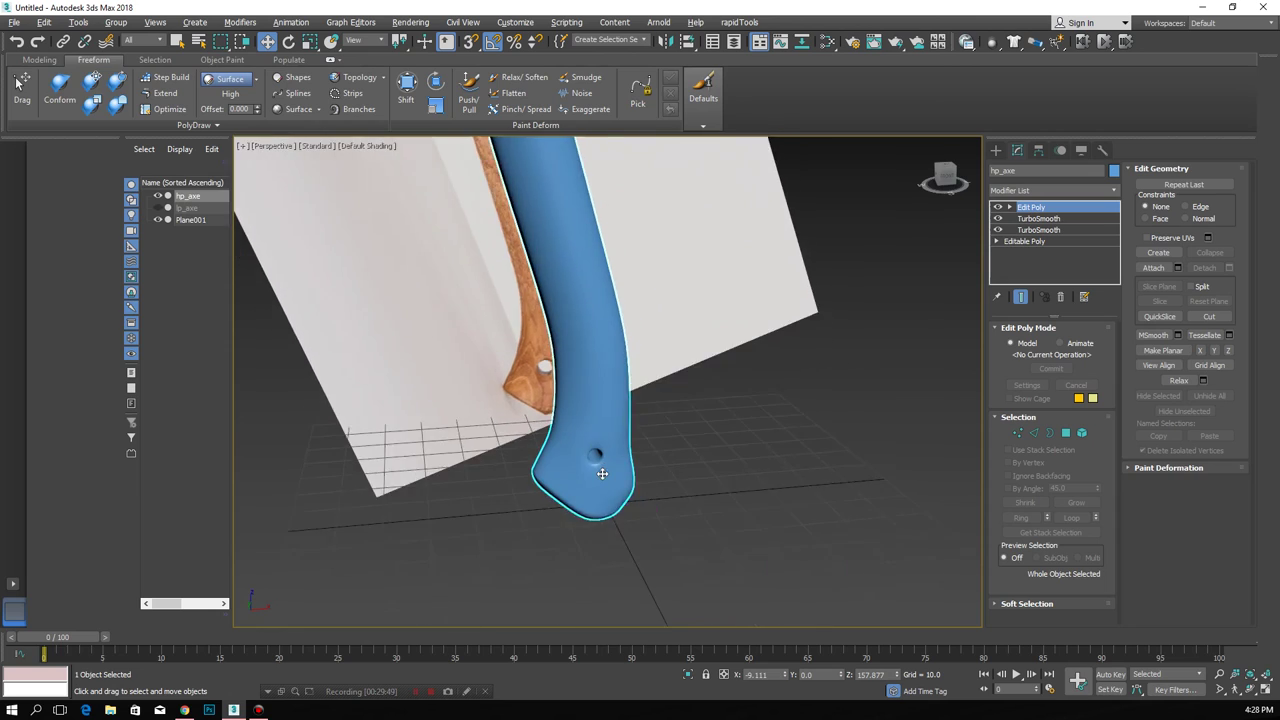
pyautogui.scroll(3, 603, 472)
pyautogui.keyDown('alt'); pyautogui.moveTo(586, 491); pyautogui.dragTo(600, 480, button='middle'); pyautogui.keyUp('alt')
pyautogui.scroll(-5, 600, 480)
pyautogui.moveTo(604, 429)
pyautogui.keyDown('alt'); pyautogui.mouseDown(button='middle')
pyautogui.moveTo(565, 436)
pyautogui.moveTo(665, 451)
pyautogui.mouseUp(button='middle'); pyautogui.keyUp('alt')
# - Toggle hp_axe to compare it with the green axe, then move Plane001 away from the axes
pyautogui.press('z')
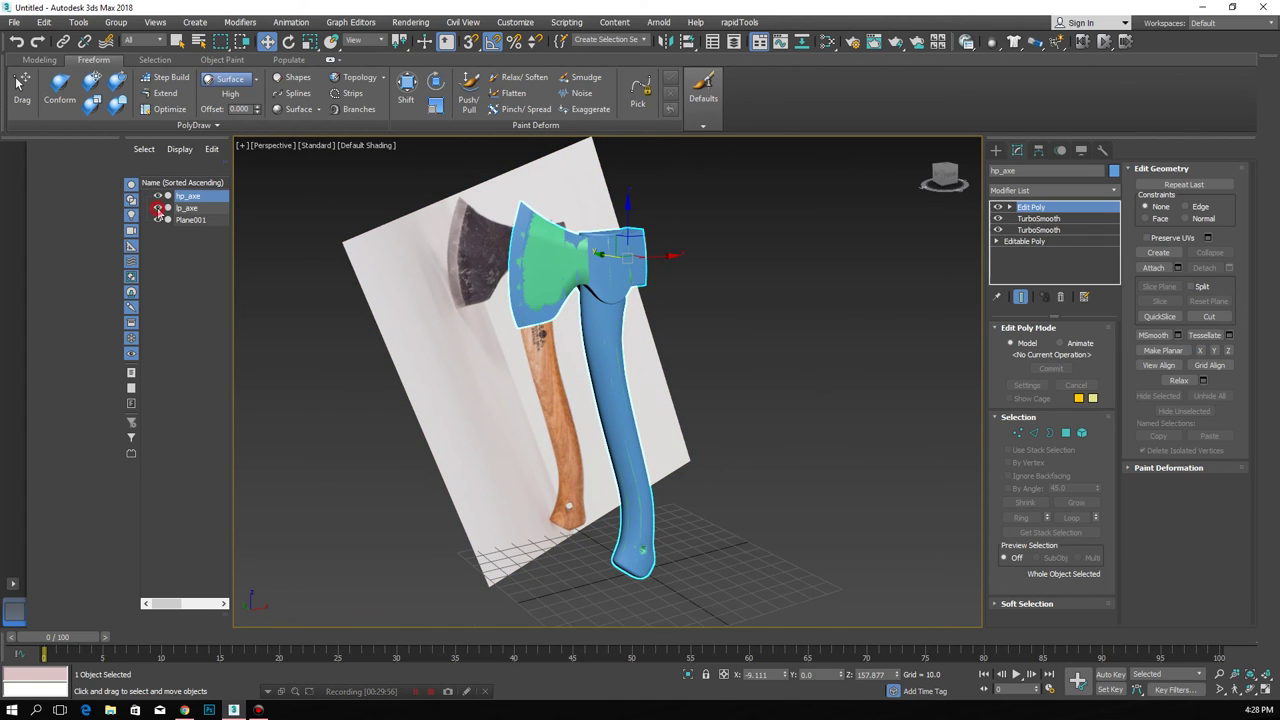
pyautogui.click(157, 196)
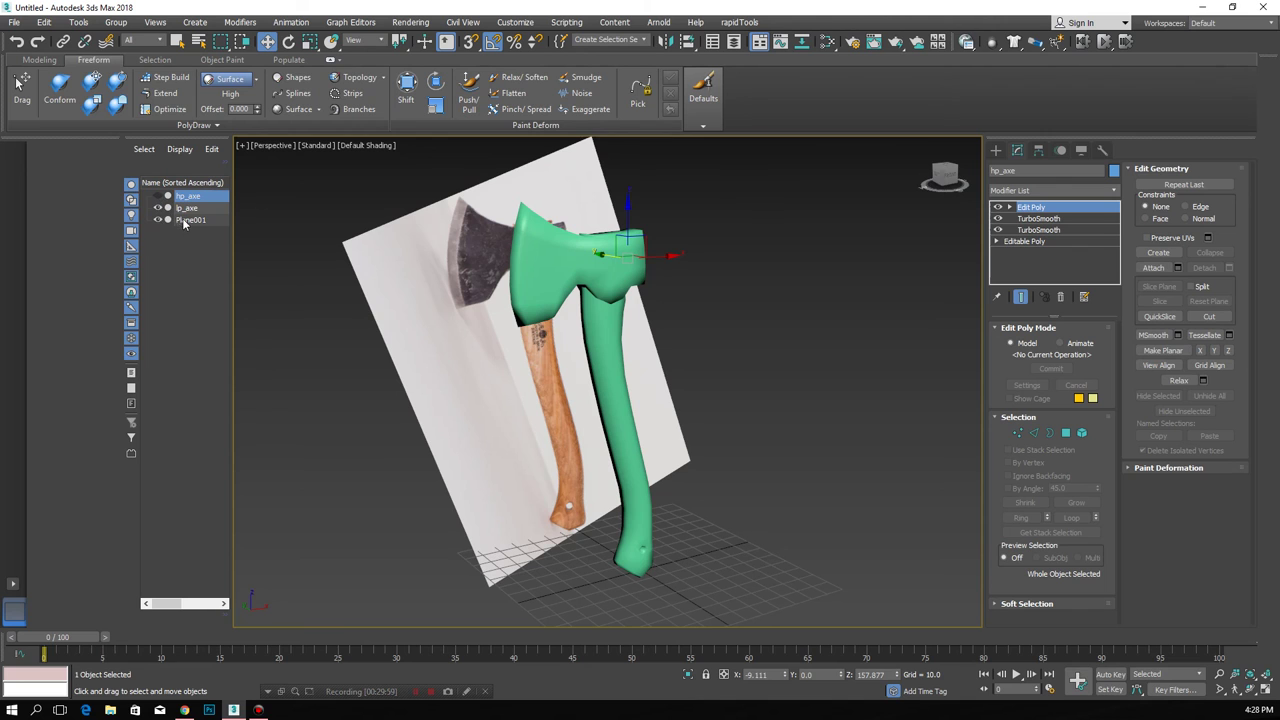
pyautogui.click(157, 196)
pyautogui.click(355, 397)
pyautogui.keyDown('alt'); pyautogui.moveTo(657, 371); pyautogui.dragTo(500, 350, button='middle'); pyautogui.keyUp('alt')
pyautogui.click(477, 335)
pyautogui.moveTo(500, 350); pyautogui.dragTo(455, 318)
# - Move hp_axe to the right of the green low-poly axe
pyautogui.click(637, 296)
pyautogui.click(637, 296)
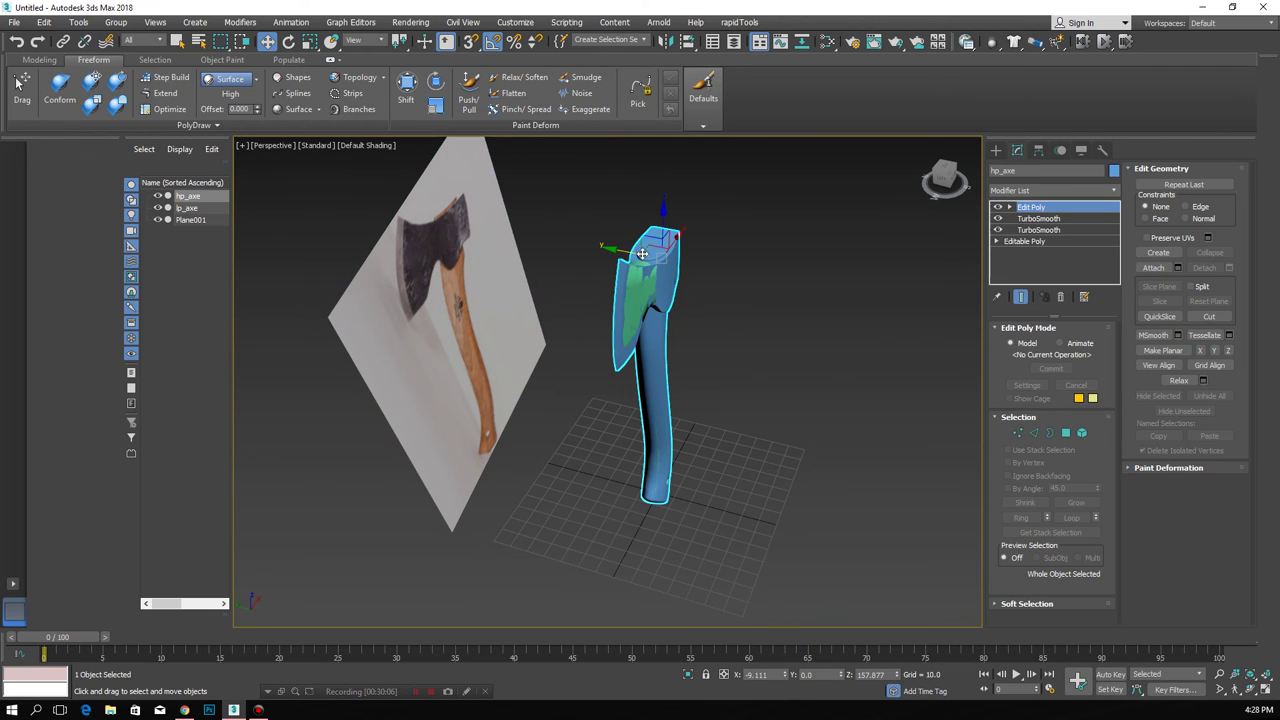
pyautogui.moveTo(625, 253); pyautogui.dragTo(697, 253)
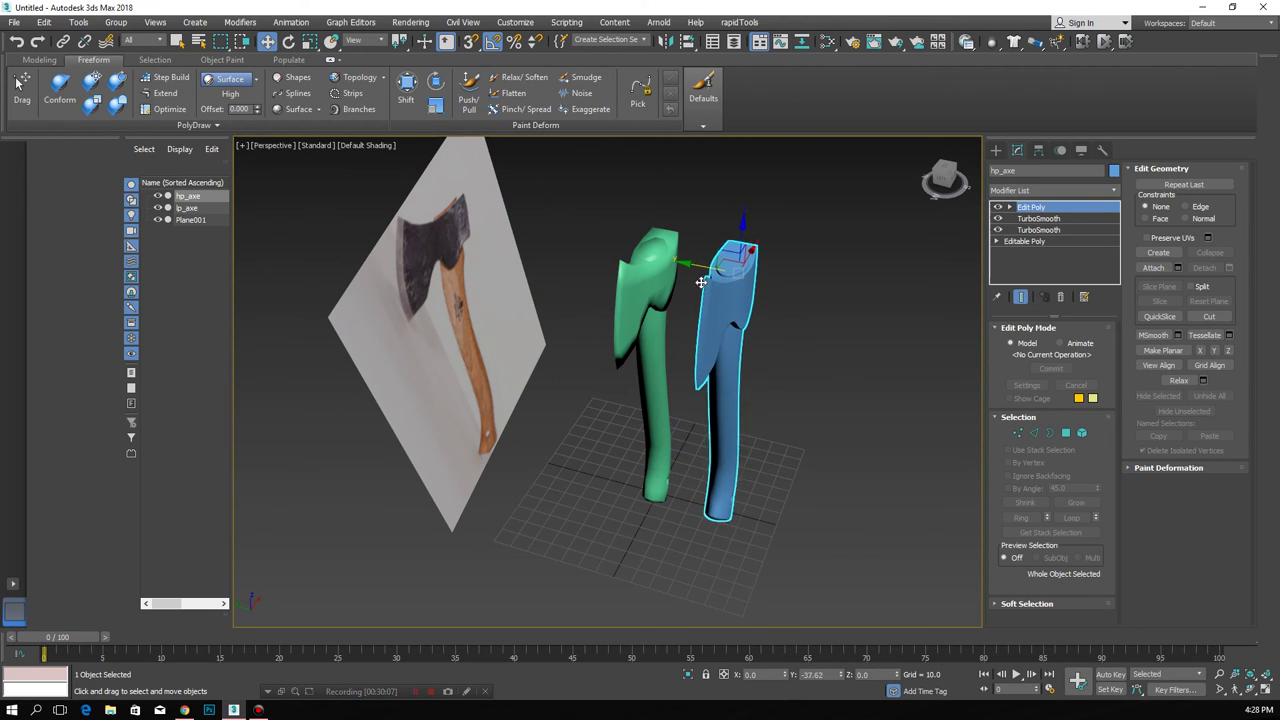
pyautogui.click(846, 349)
pyautogui.moveTo(846, 349)
pyautogui.keyDown('alt'); pyautogui.mouseDown(button='middle')
pyautogui.moveTo(795, 340)
pyautogui.moveTo(891, 334)
pyautogui.moveTo(763, 343)
pyautogui.moveTo(604, 262)
pyautogui.moveTo(730, 324)
pyautogui.moveTo(698, 298)
pyautogui.mouseUp(button='middle'); pyautogui.keyUp('alt')
# - Turn on edged faces display to view both axes side by side
pyautogui.click(760, 340)
pyautogui.click(730, 324)
pyautogui.press('F4')
pyautogui.moveTo(730, 346); pyautogui.dragTo(760, 393, button='middle')
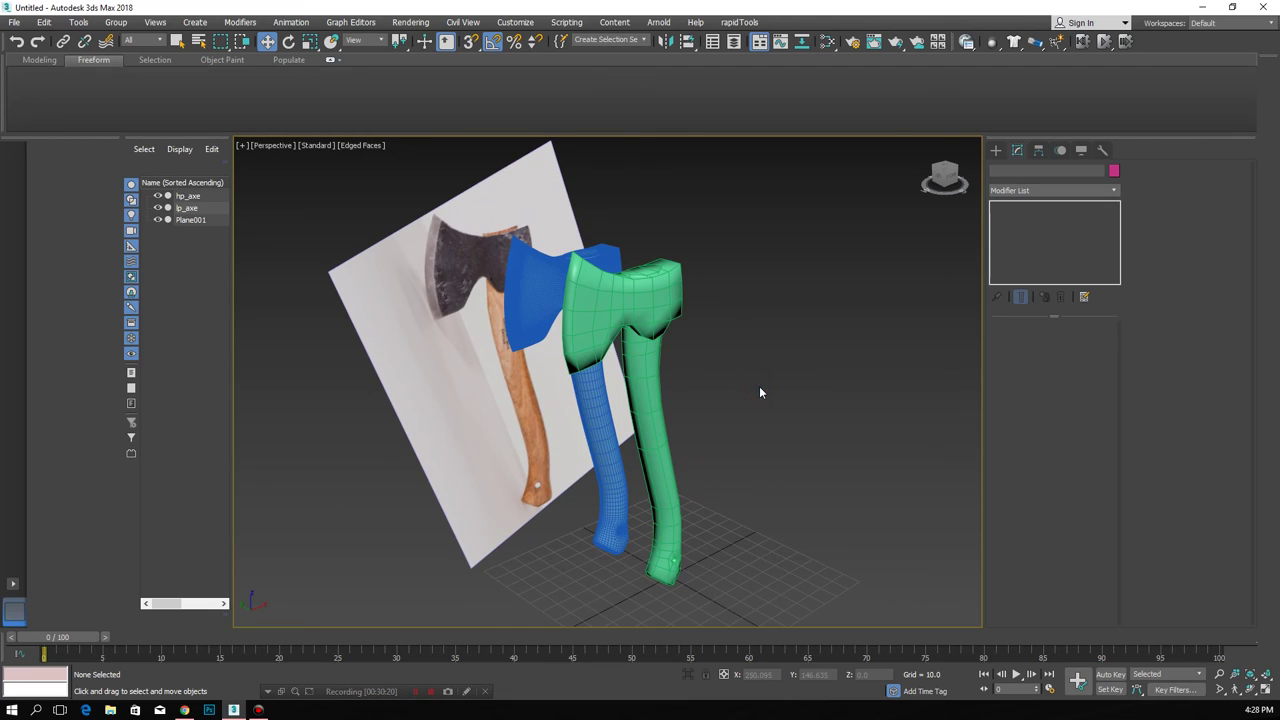